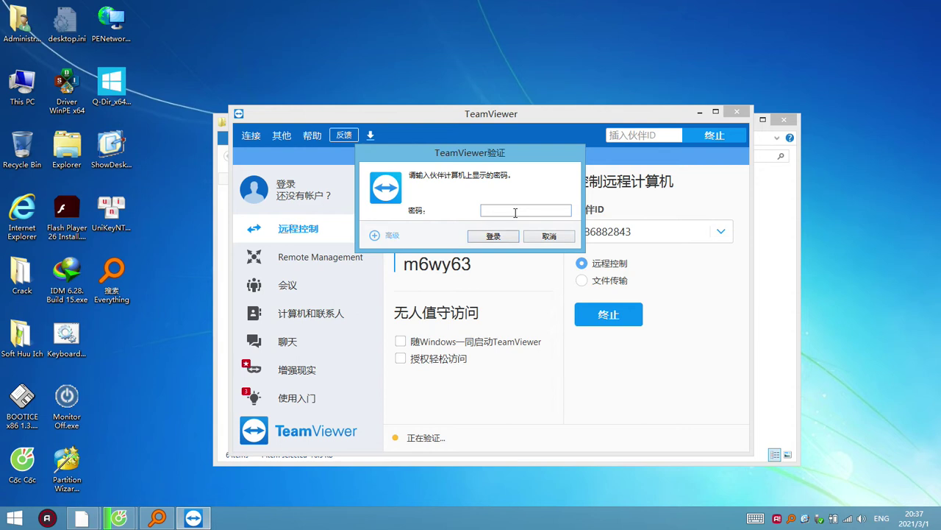
Enter the partner's password to log on to the remote Windows 10 PC.
{"action": "key", "text": "Return"}
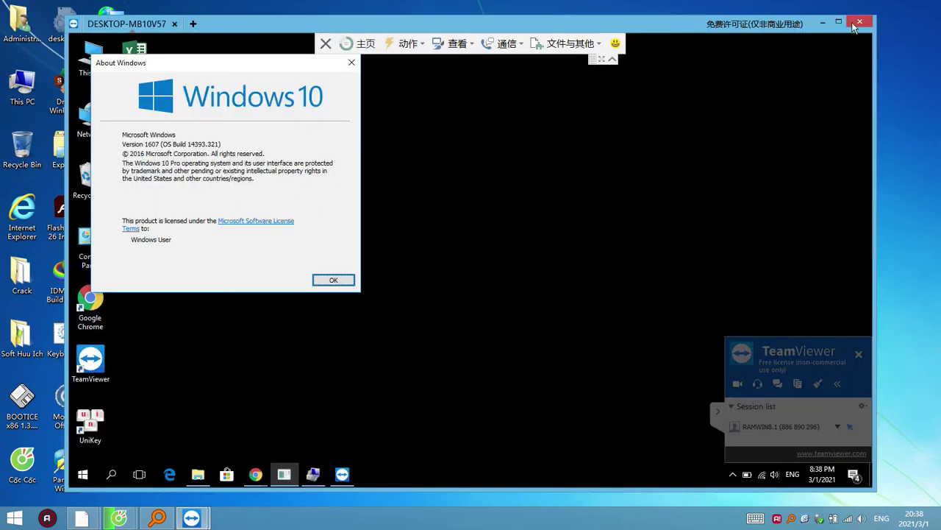
Maximize the remote session window and close the About Windows dialog.
{"action": "left_click", "coordinate": [838, 22]}
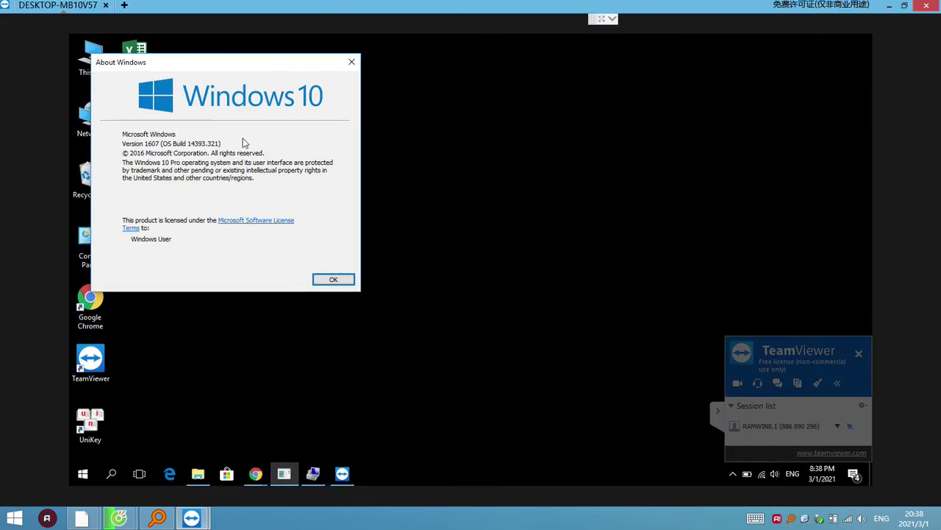
{"action": "left_click_drag", "start_coordinate": [225, 65], "coordinate": [375, 85]}
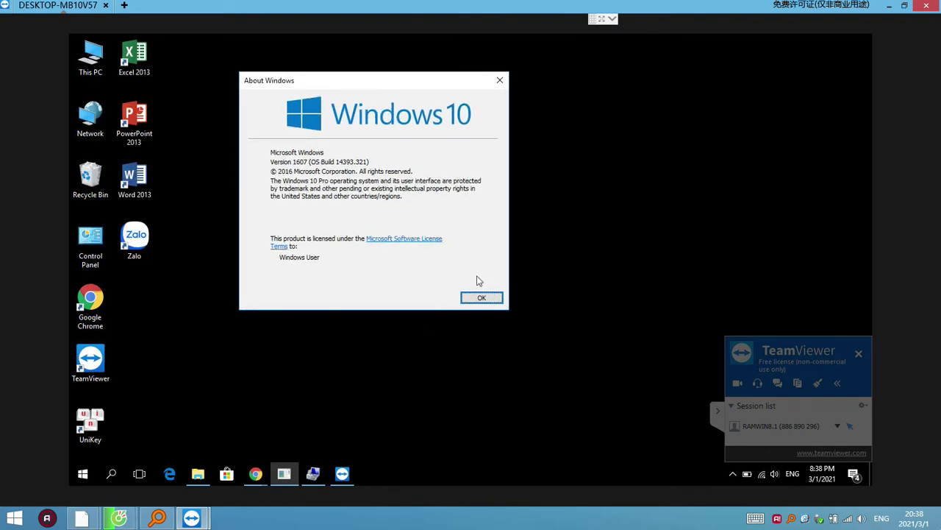
{"action": "left_click", "coordinate": [492, 300]}
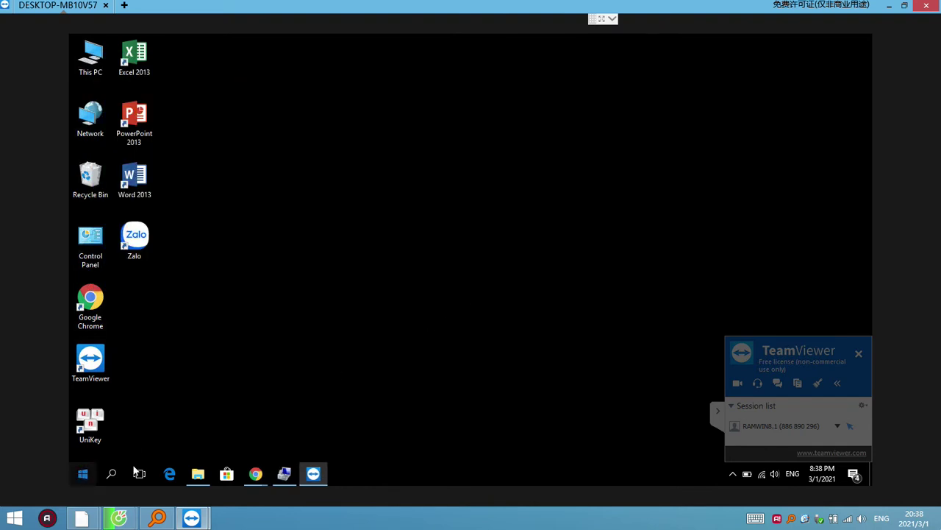
Run winver to confirm Windows 10 Version 1607 (Build 14393.321), then collapse the session panel.
{"action": "left_click", "coordinate": [84, 474]}
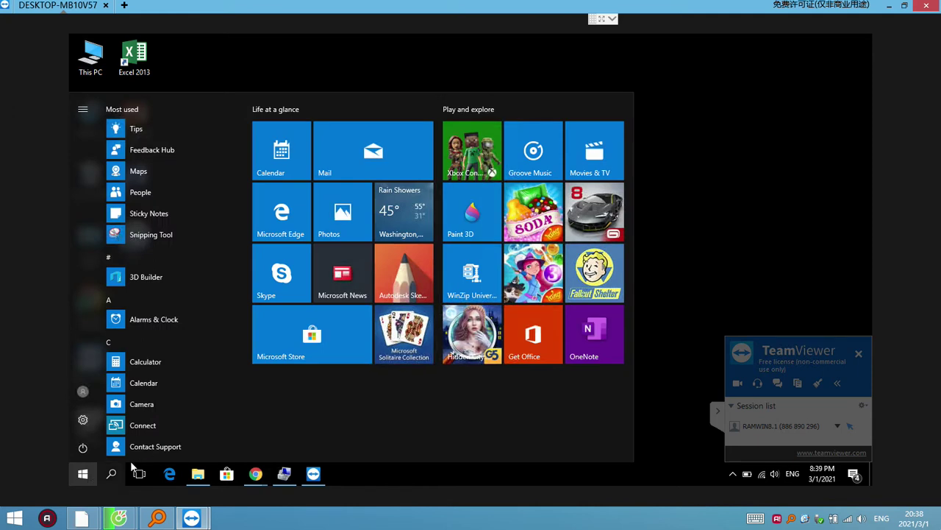
{"action": "left_click", "coordinate": [111, 474]}
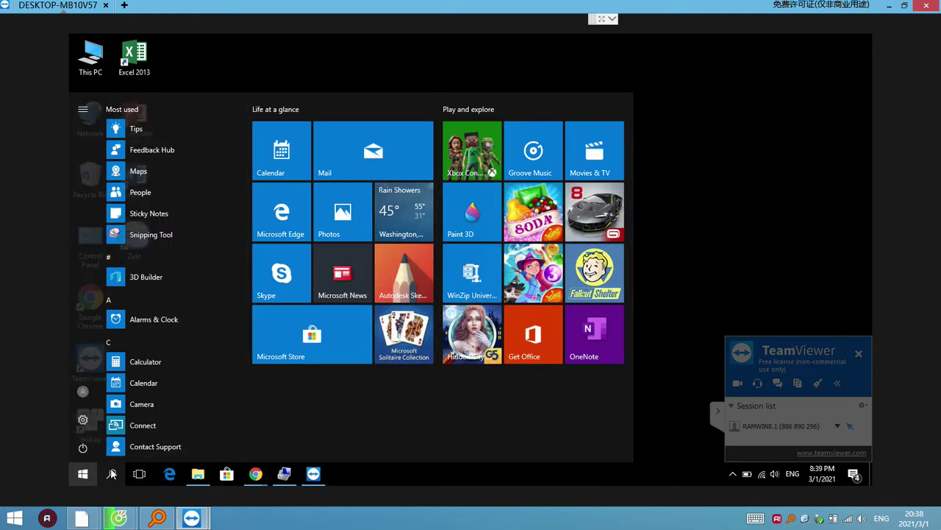
{"action": "type", "text": "winv"}
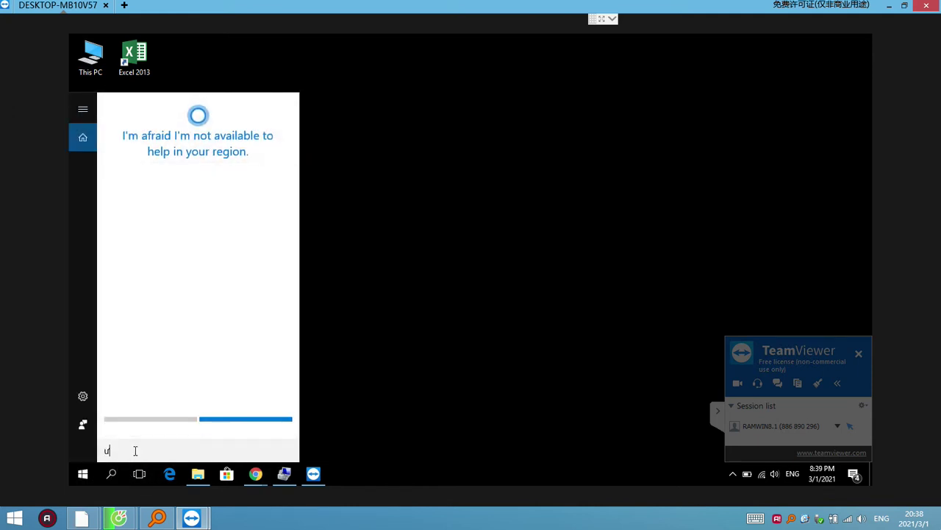
{"action": "type", "text": "er"}
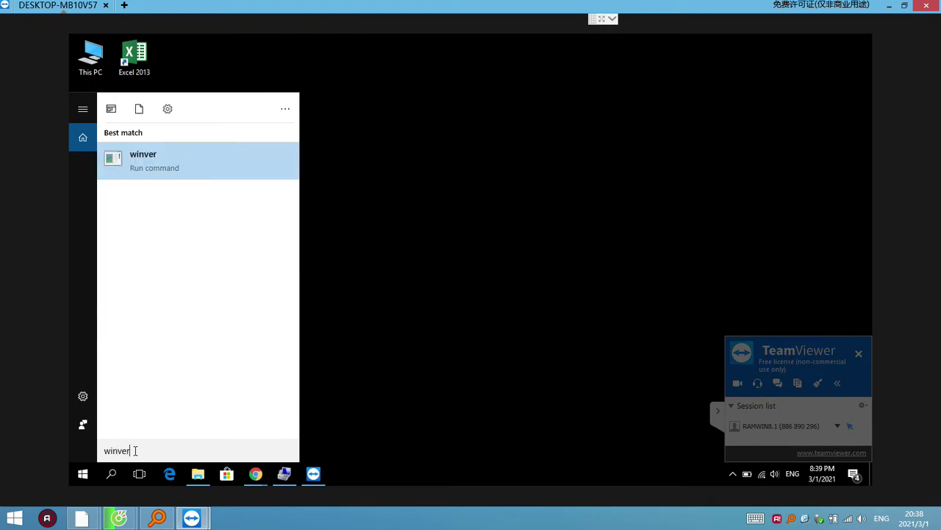
{"action": "key", "text": "Return"}
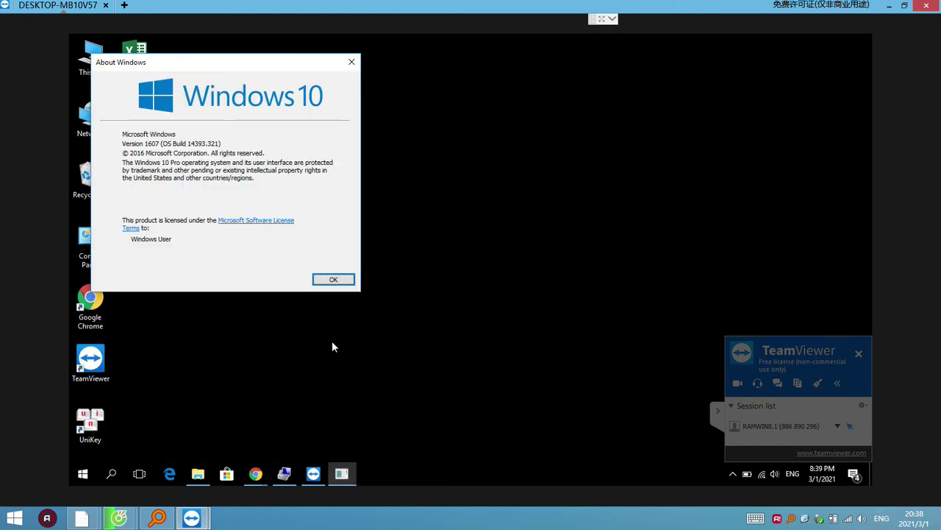
{"action": "left_click", "coordinate": [333, 279]}
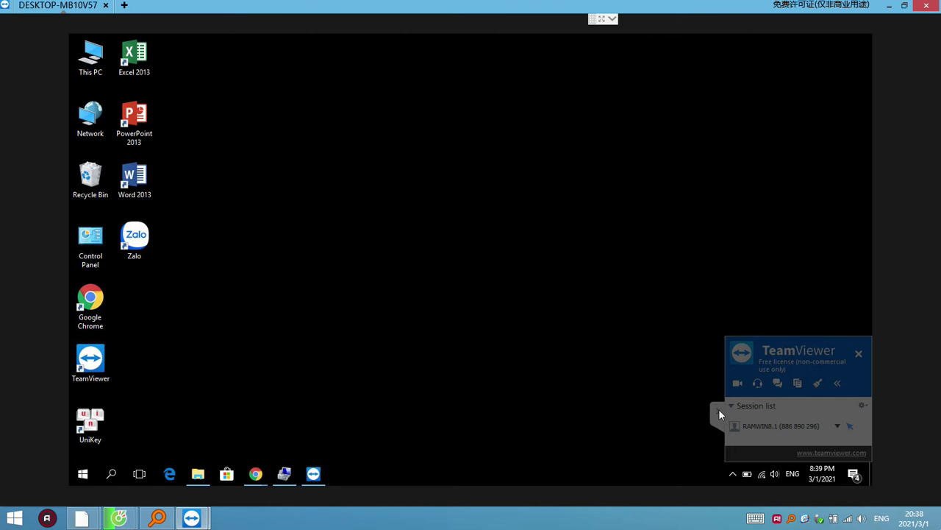
{"action": "left_click", "coordinate": [719, 414]}
Check the battery, create and open a new desktop text document, and turn on Word Wrap.
{"action": "left_click", "coordinate": [732, 475]}
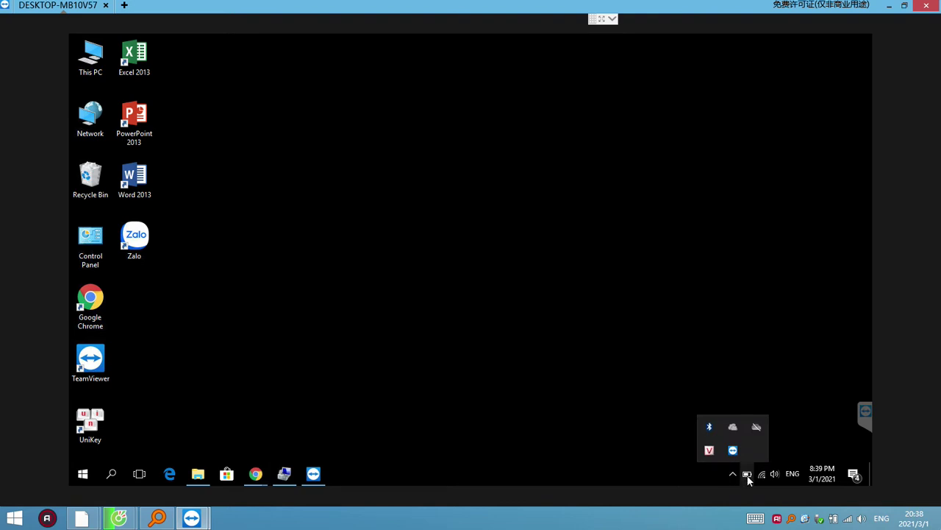
{"action": "left_click", "coordinate": [747, 476]}
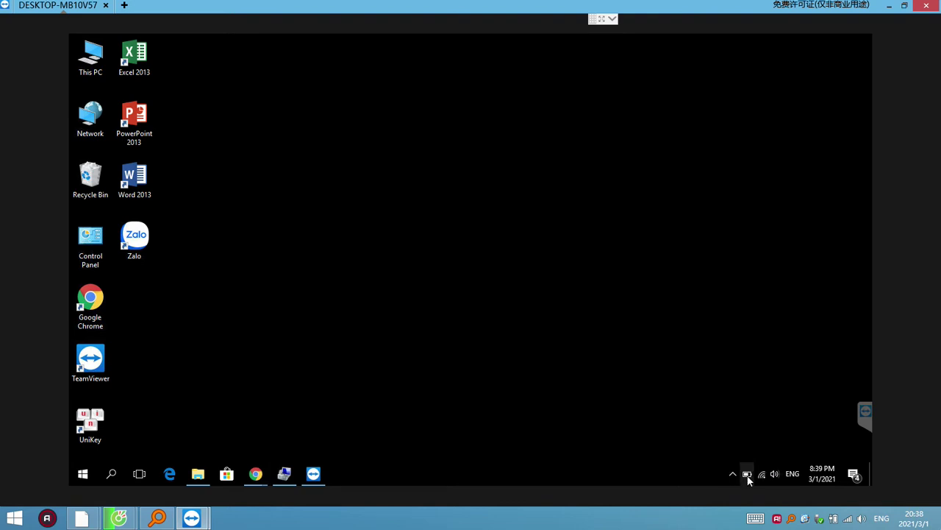
{"action": "right_click", "coordinate": [270, 256]}
{"action": "mouse_move", "coordinate": [374, 365]}
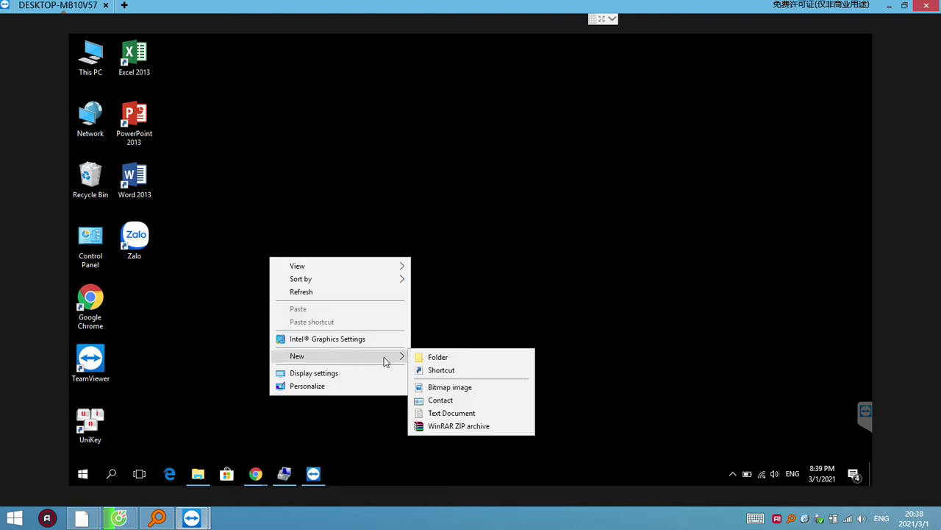
{"action": "left_click", "coordinate": [452, 414]}
{"action": "key", "text": "Return"}
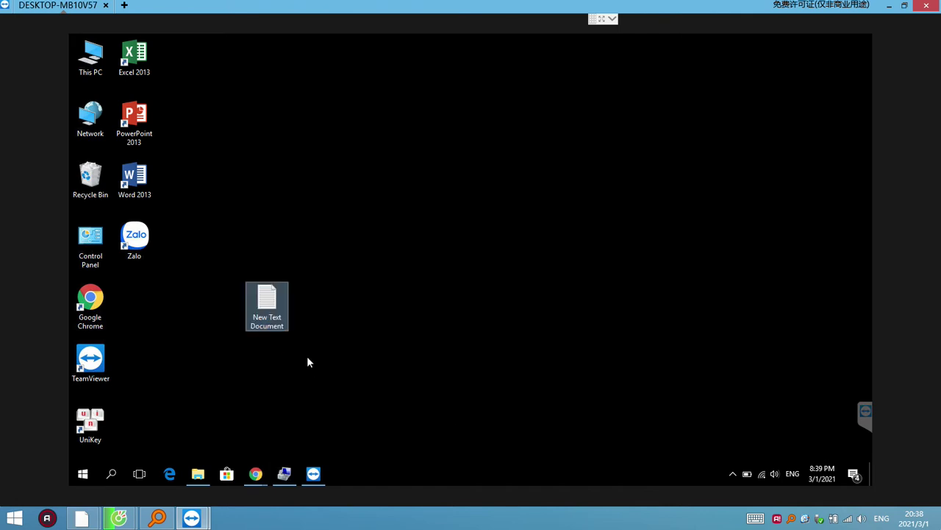
{"action": "key", "text": "Return"}
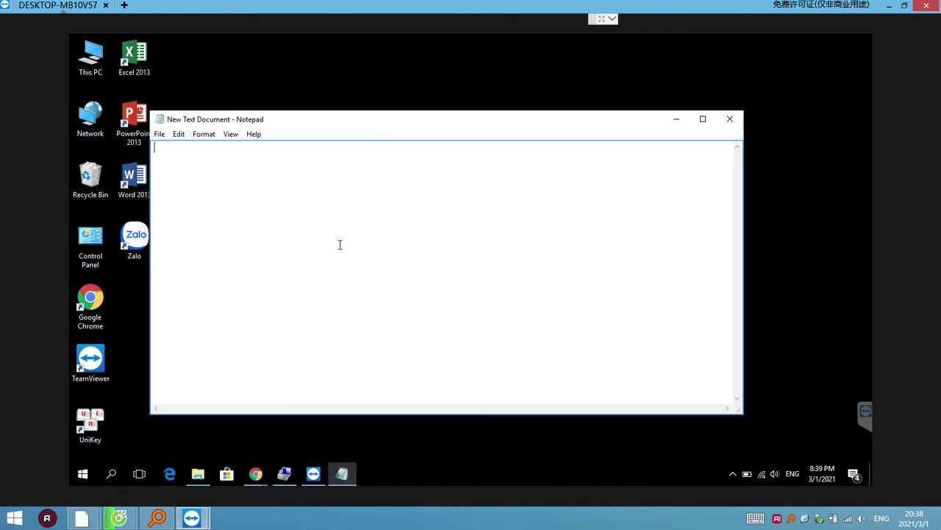
{"action": "left_click", "coordinate": [204, 136]}
{"action": "left_click", "coordinate": [212, 148]}
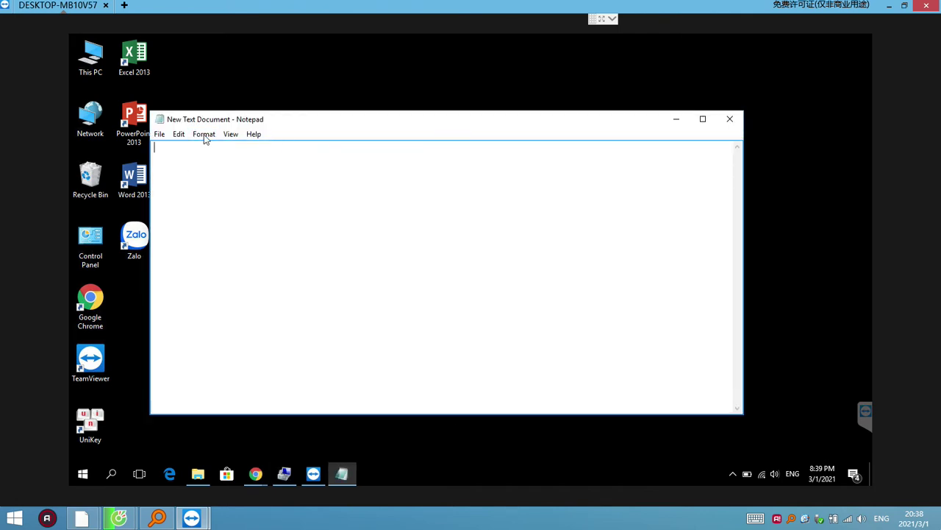
Set the Notepad font to Times New Roman, Bold, size 22.
{"action": "left_click", "coordinate": [204, 135]}
{"action": "left_click", "coordinate": [211, 158]}
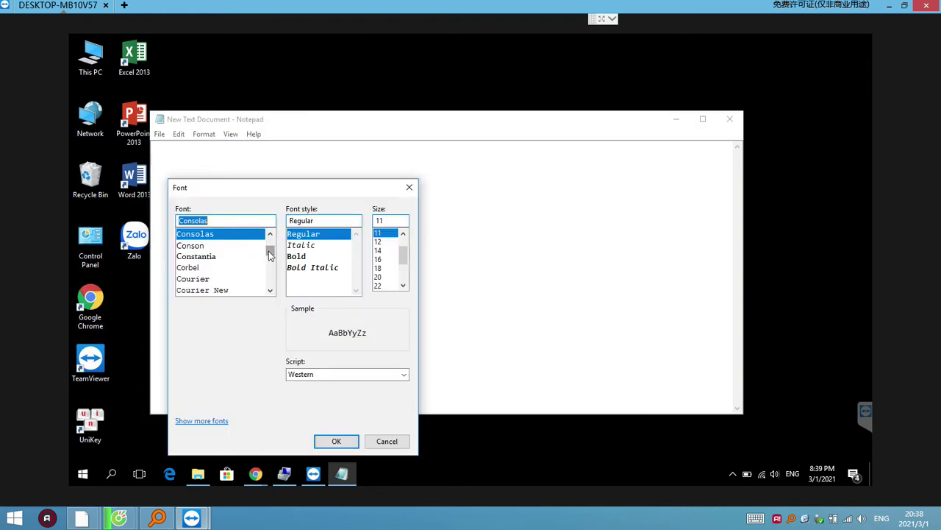
{"action": "scroll", "coordinate": [270, 261], "scroll_direction": "up", "scroll_amount": 10}
{"action": "left_click", "coordinate": [270, 269]}
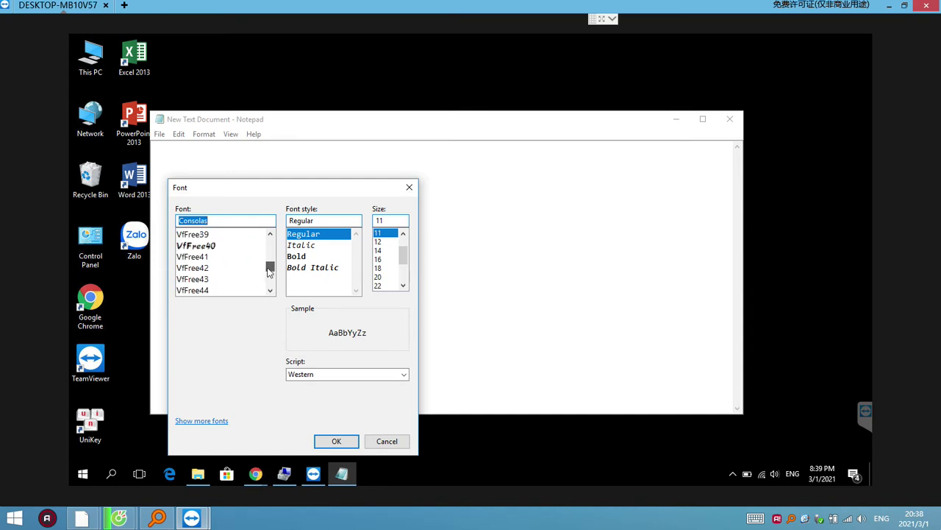
{"action": "left_click", "coordinate": [235, 221]}
{"action": "key", "text": "ctrl+a"}
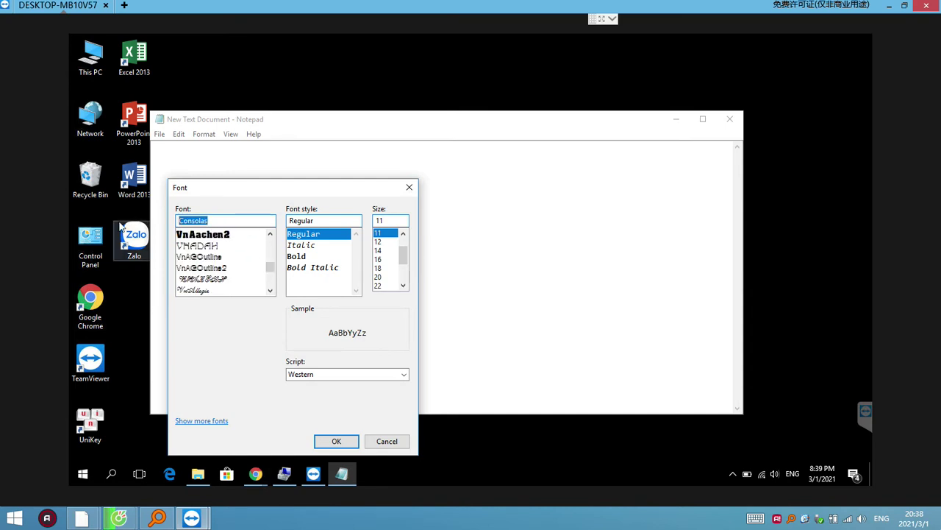
{"action": "type", "text": "ti"}
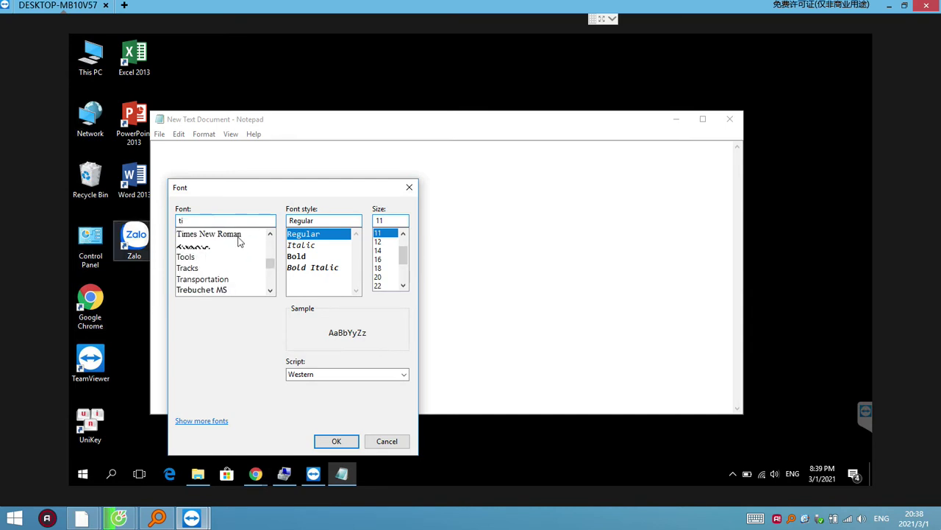
{"action": "left_click", "coordinate": [234, 235]}
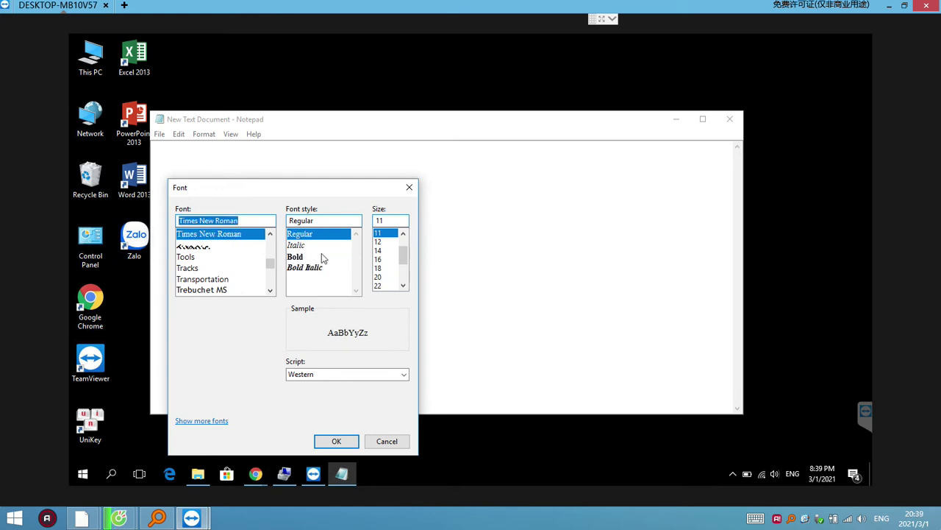
{"action": "left_click", "coordinate": [298, 258]}
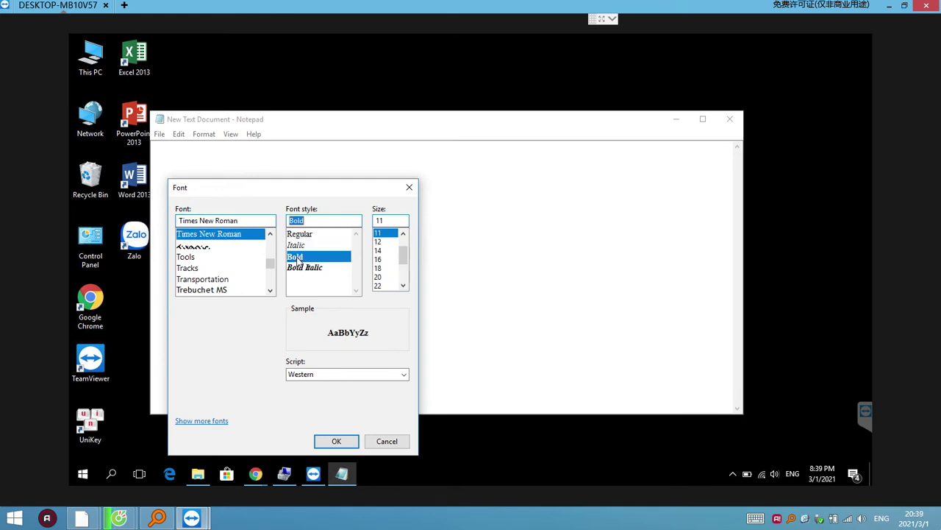
{"action": "left_click", "coordinate": [379, 286]}
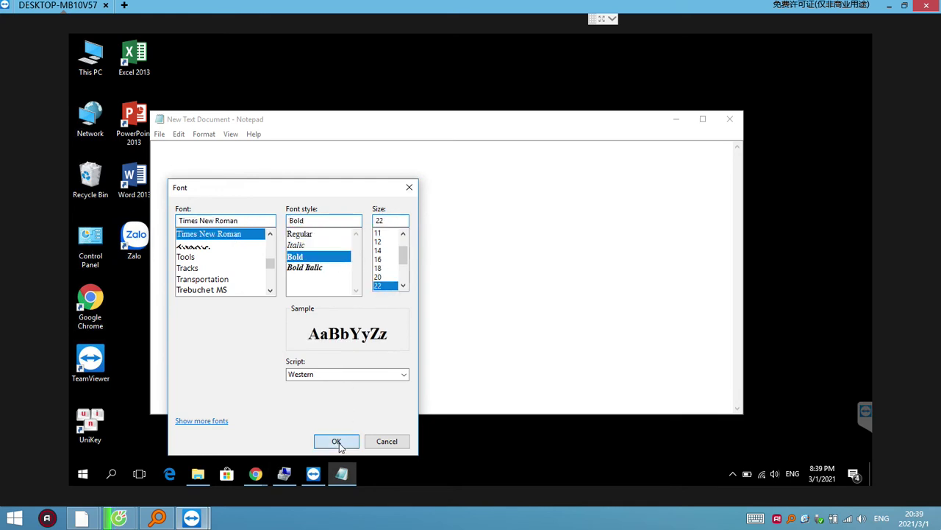
{"action": "left_click", "coordinate": [336, 441]}
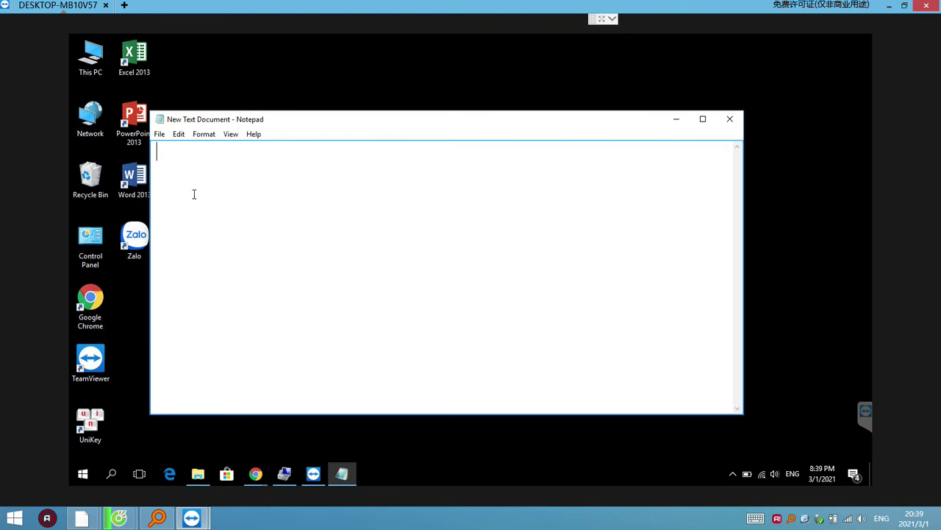
Write 'cắm sạc vào đi em' in the Notepad chat and check the remote battery's charging status.
{"action": "type", "text": "cắm sạc"}
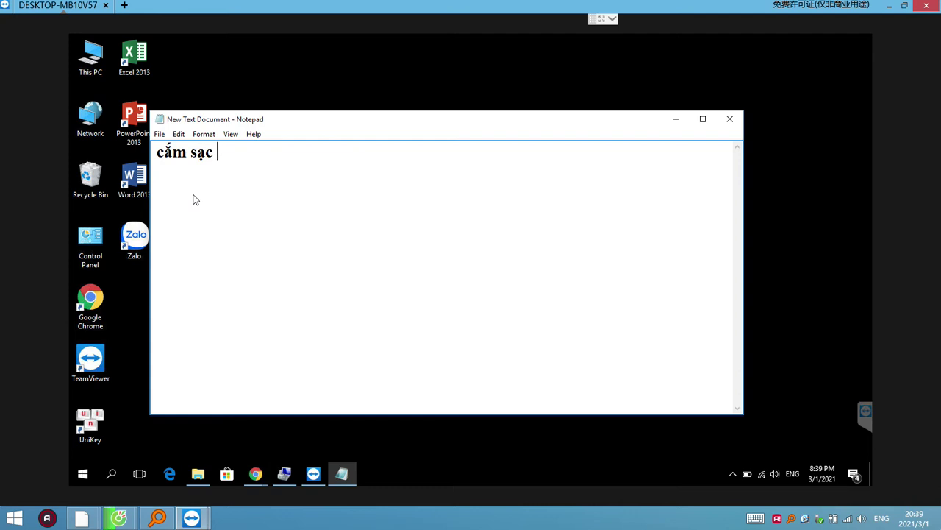
{"action": "type", "text": "vào đi em"}
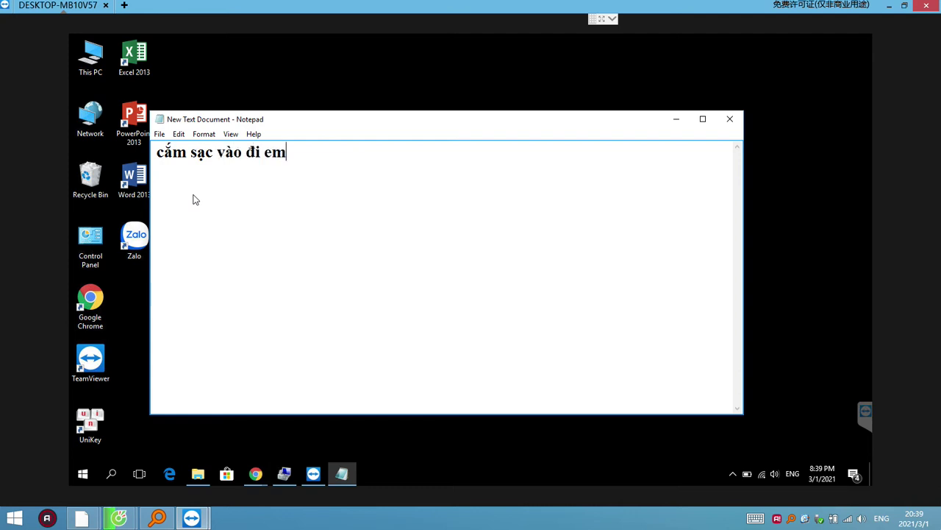
{"action": "key", "text": "Return"}
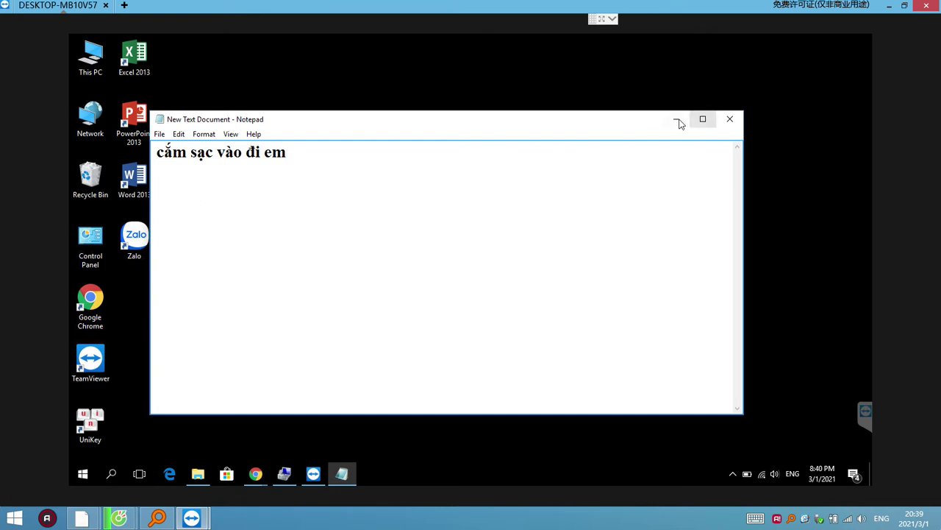
{"action": "left_click", "coordinate": [676, 118]}
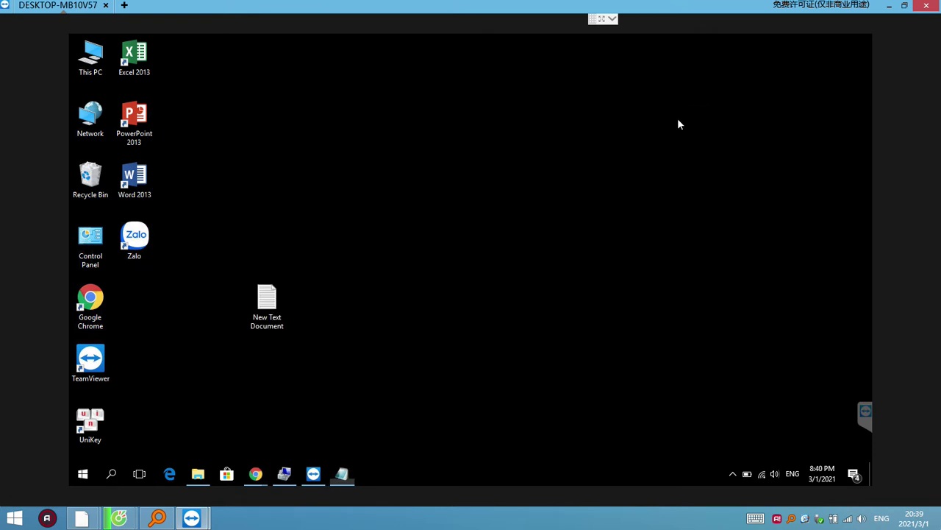
{"action": "left_click", "coordinate": [747, 476]}
{"action": "left_click", "coordinate": [342, 473]}
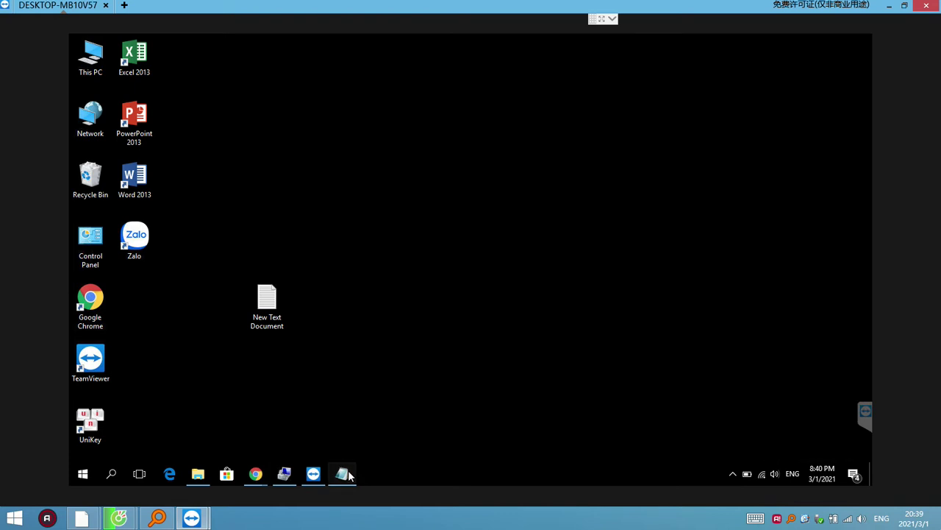
{"action": "left_click", "coordinate": [748, 475]}
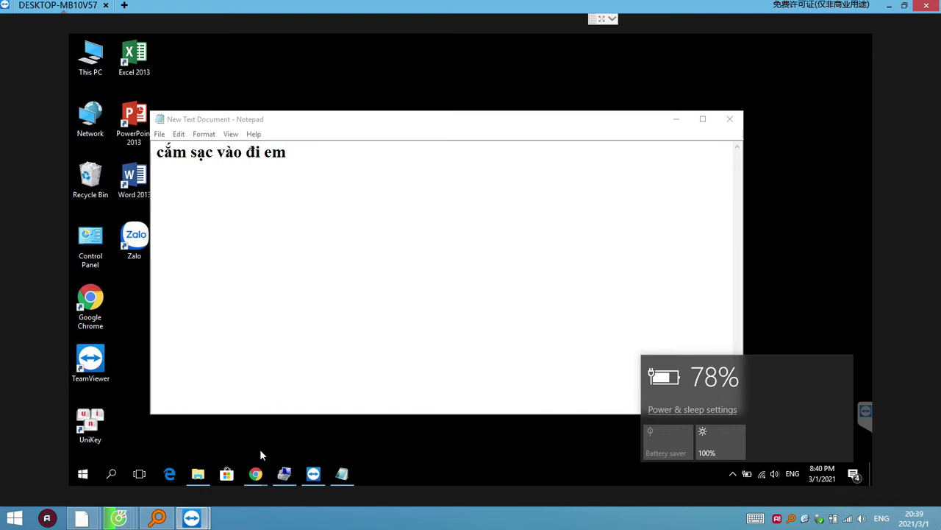
Switch to the HP Support page in Chrome, then minimize that window.
{"action": "mouse_move", "coordinate": [256, 478]}
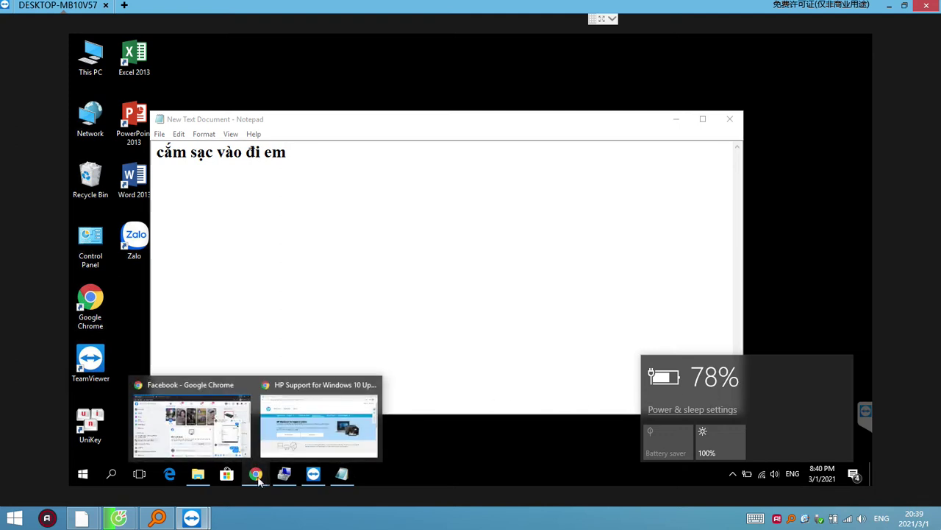
{"action": "left_click", "coordinate": [298, 428]}
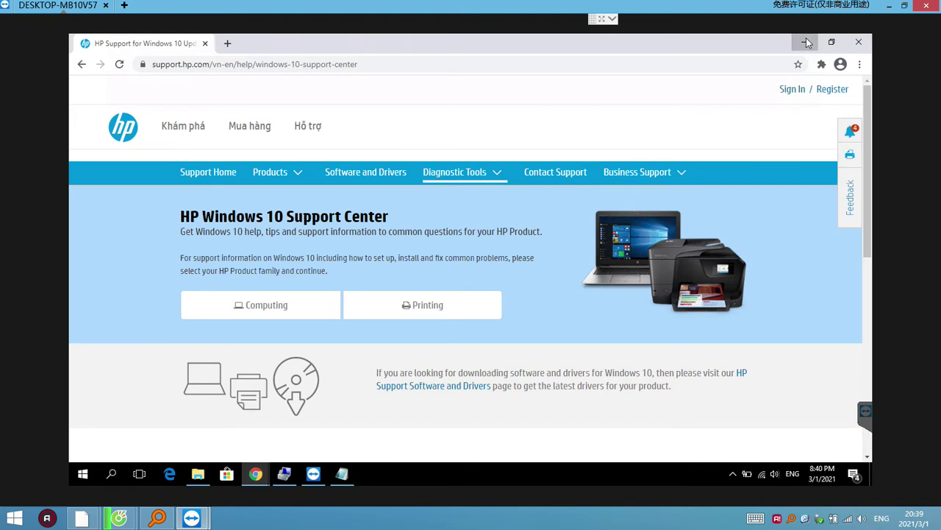
{"action": "left_click", "coordinate": [804, 42]}
Minimize the Notepad chat and launch dxdiag from Windows search.
{"action": "left_click", "coordinate": [675, 118]}
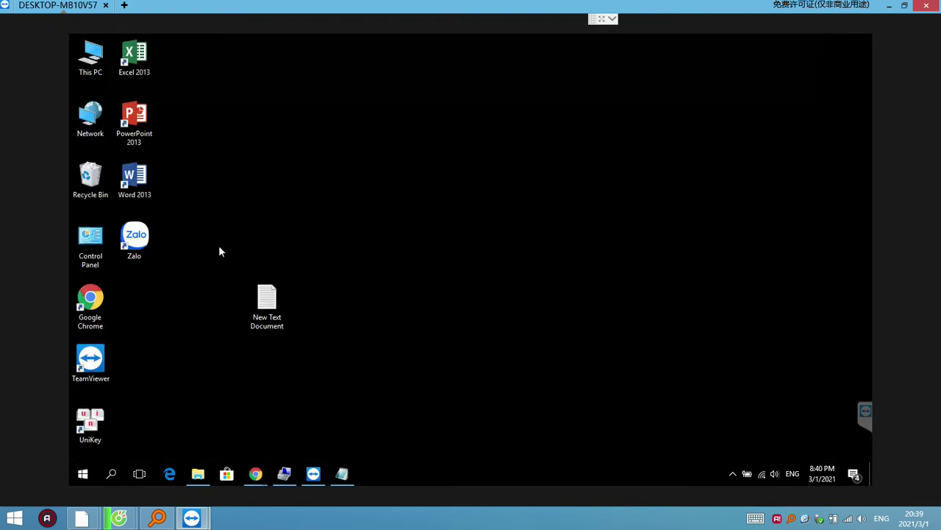
{"action": "key", "text": "super"}
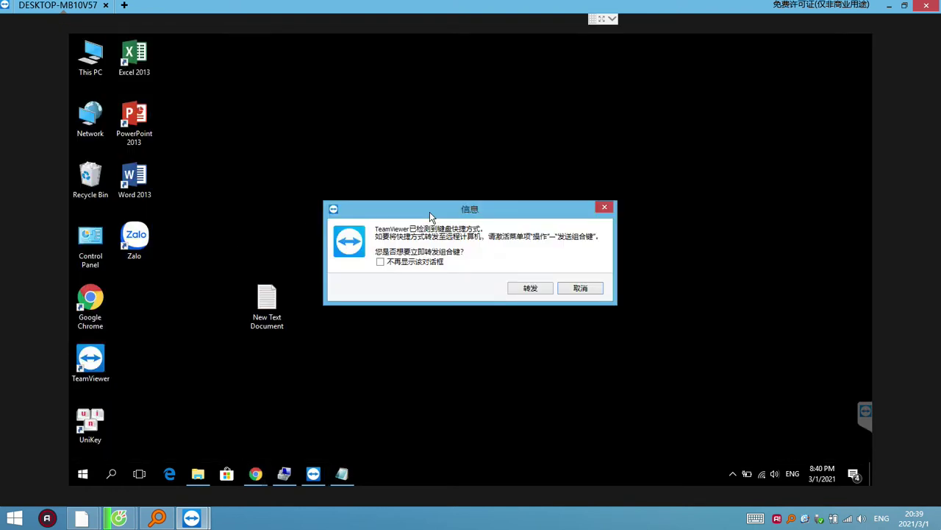
{"action": "key", "text": "super"}
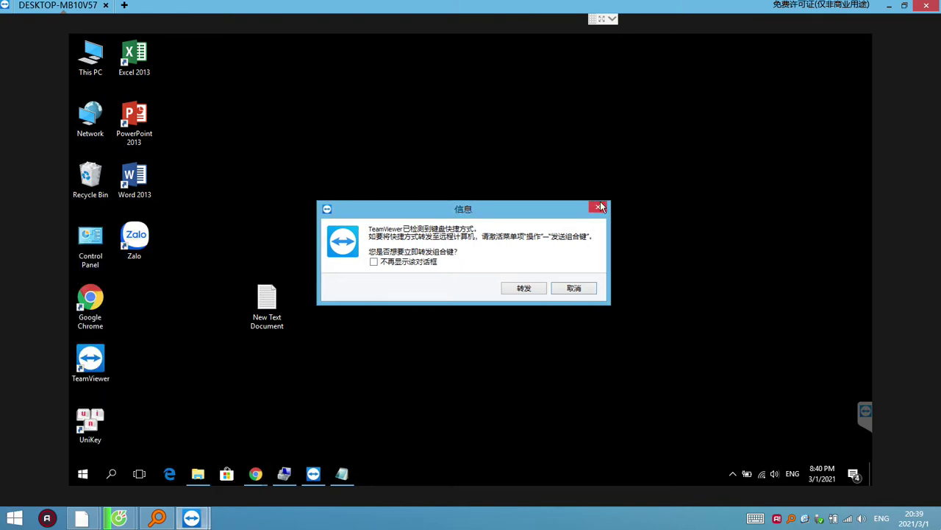
{"action": "left_click", "coordinate": [605, 208]}
{"action": "left_click", "coordinate": [111, 474]}
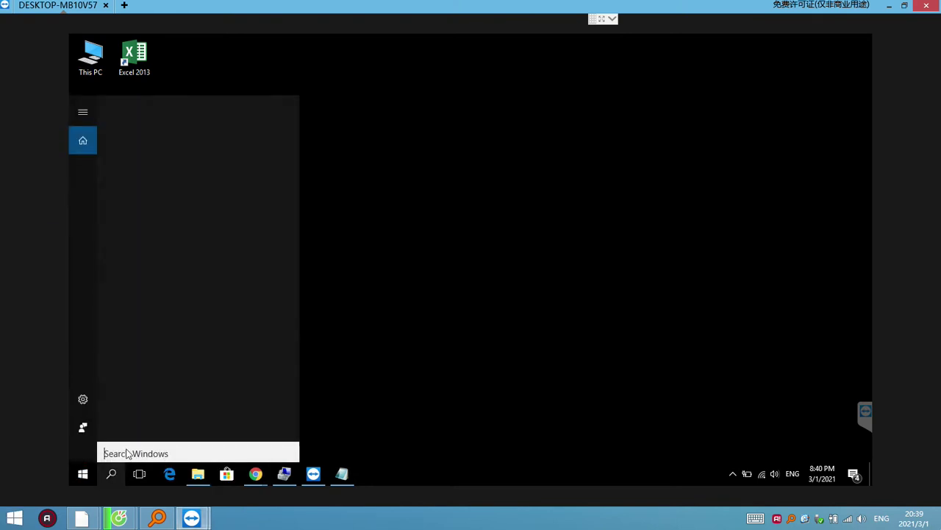
{"action": "type", "text": "d"}
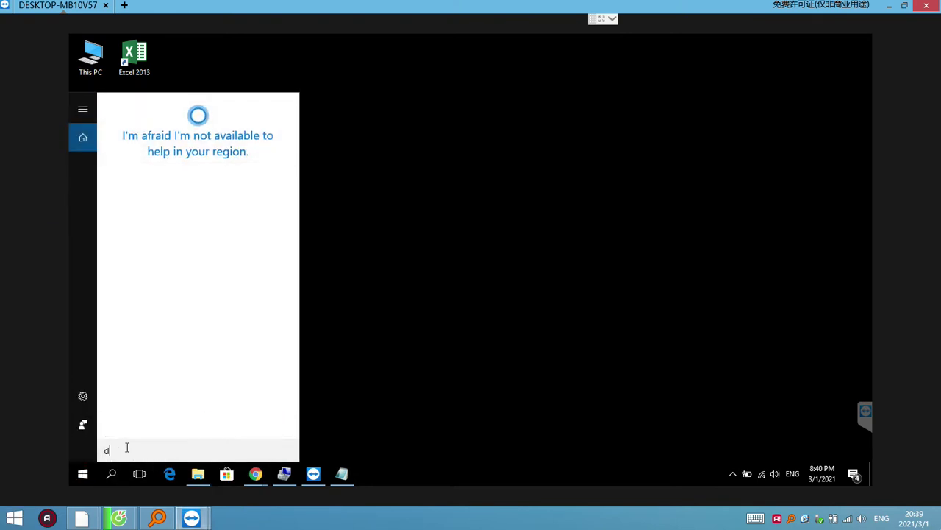
{"action": "type", "text": "xdiag"}
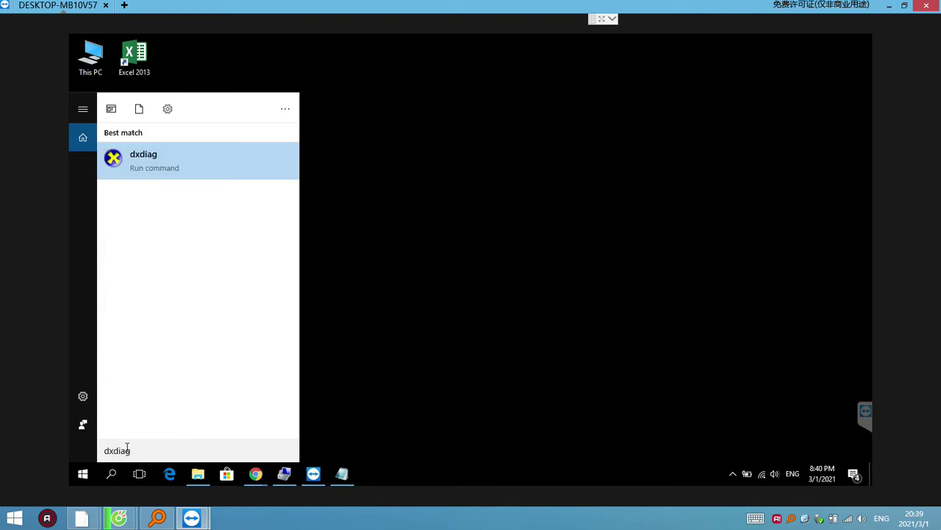
{"action": "key", "text": "Return"}
{"action": "key", "text": "Return"}
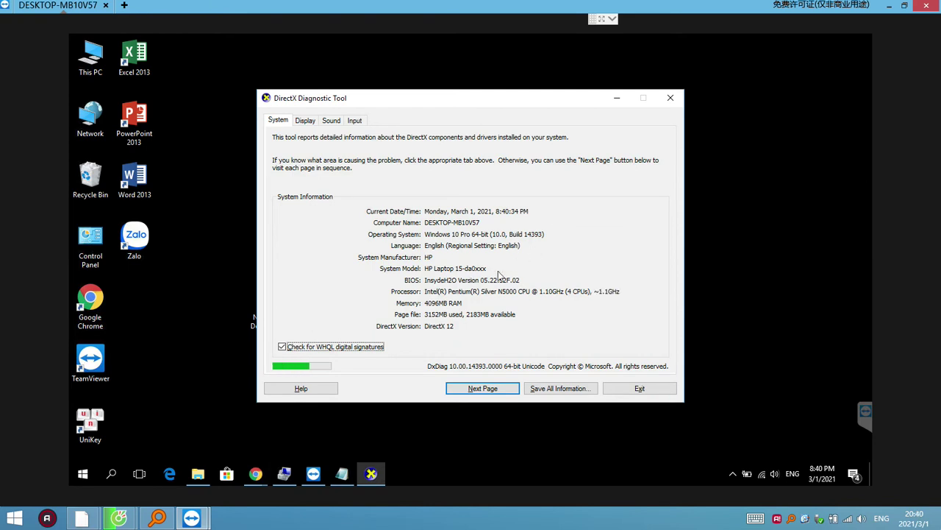
Move the DirectX Diagnostic Tool window up and right and nudge the New Text Document icon.
{"action": "left_click_drag", "start_coordinate": [482, 99], "coordinate": [622, 59]}
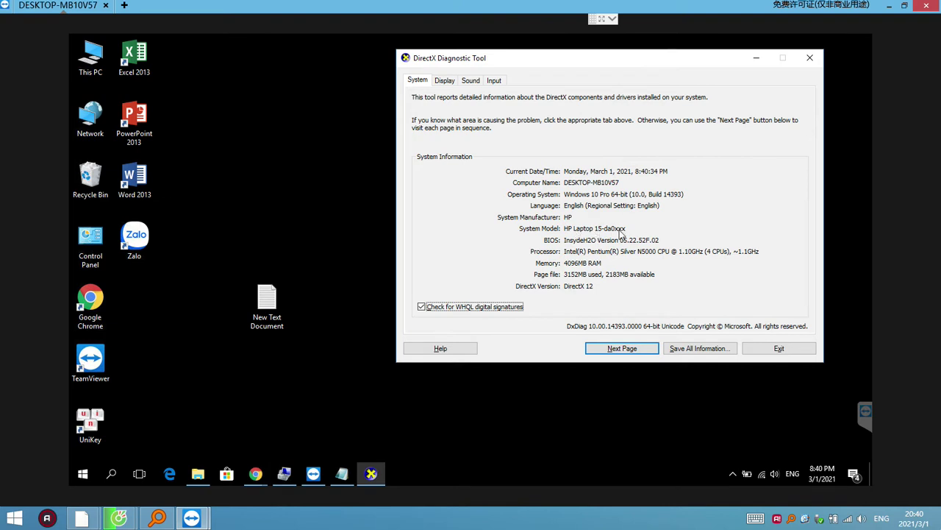
{"action": "left_click", "coordinate": [284, 309]}
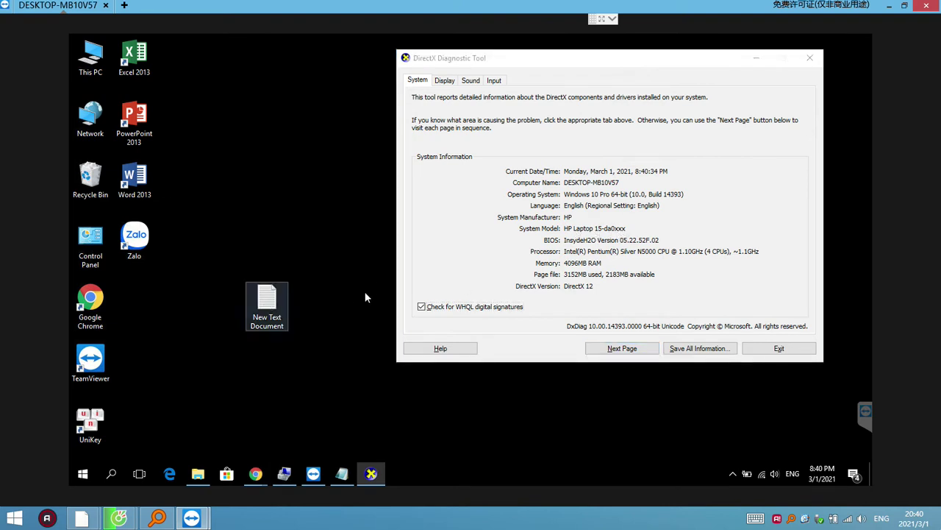
{"action": "key", "text": "alt+Tab"}
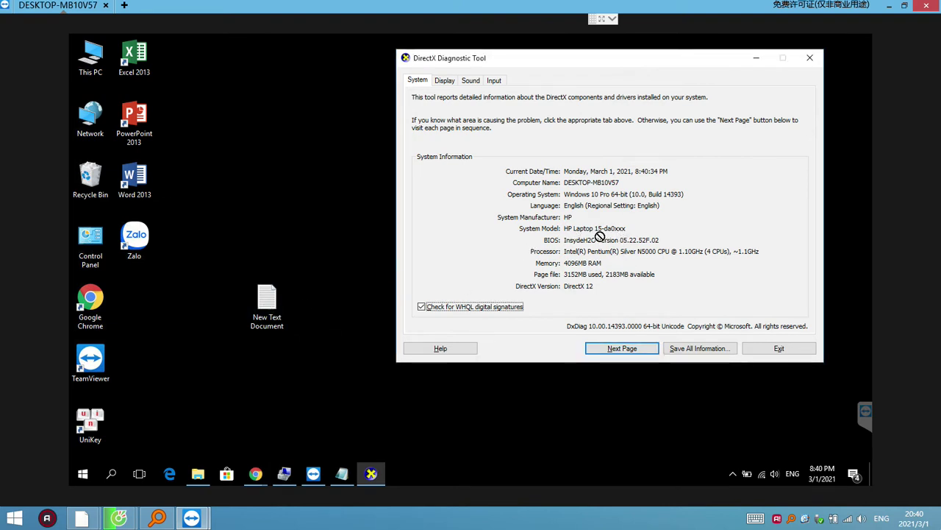
{"action": "left_click_drag", "start_coordinate": [599, 235], "coordinate": [303, 331]}
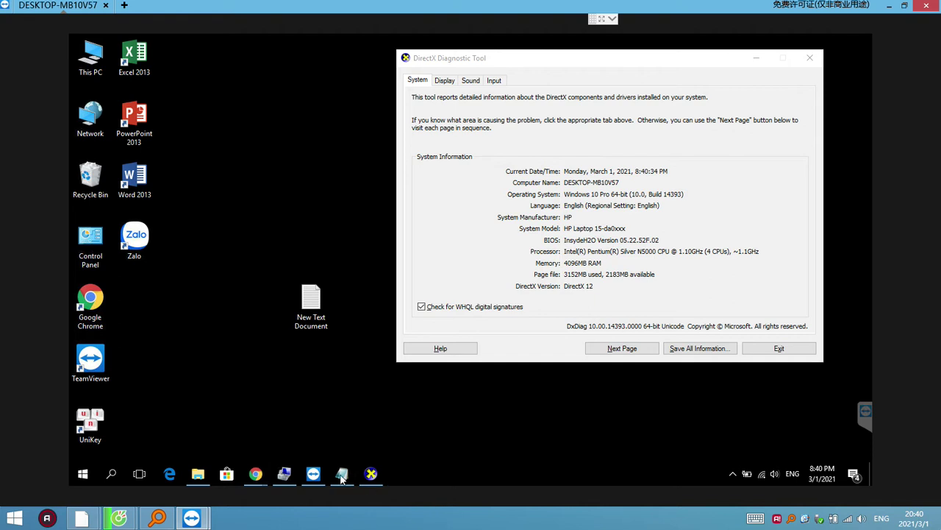
{"action": "mouse_move", "coordinate": [342, 478]}
Close the Facebook window from Chrome's taskbar preview.
{"action": "mouse_move", "coordinate": [259, 468]}
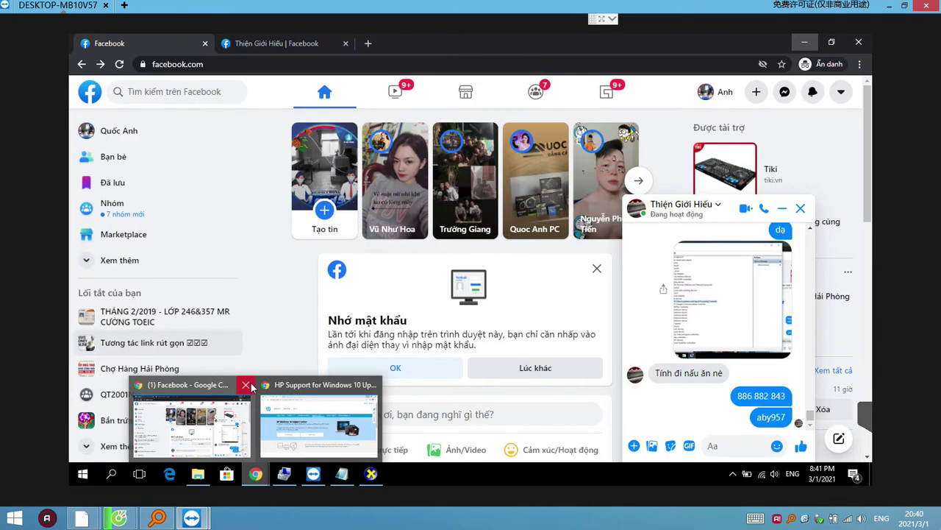
{"action": "left_click", "coordinate": [250, 385]}
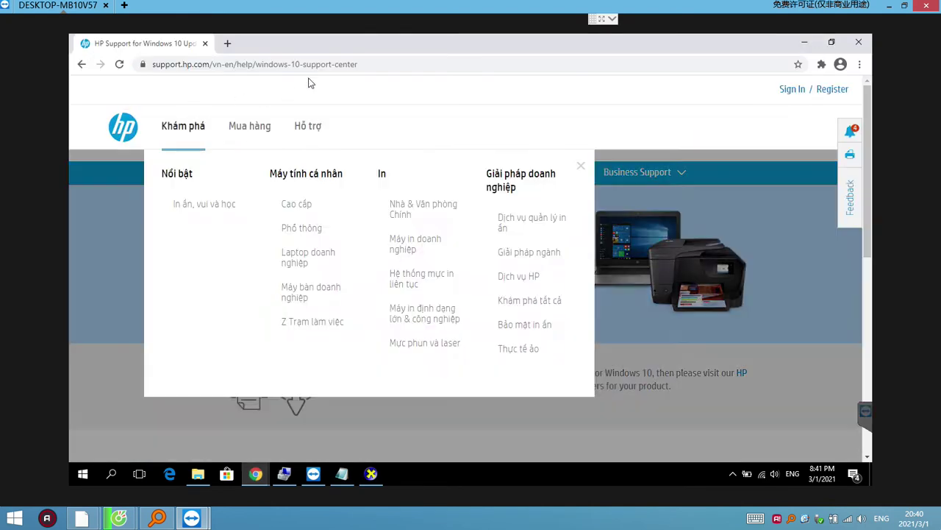
Replace the HP Support page address with 'hp', glancing at DxDiag details in between.
{"action": "left_click", "coordinate": [367, 64]}
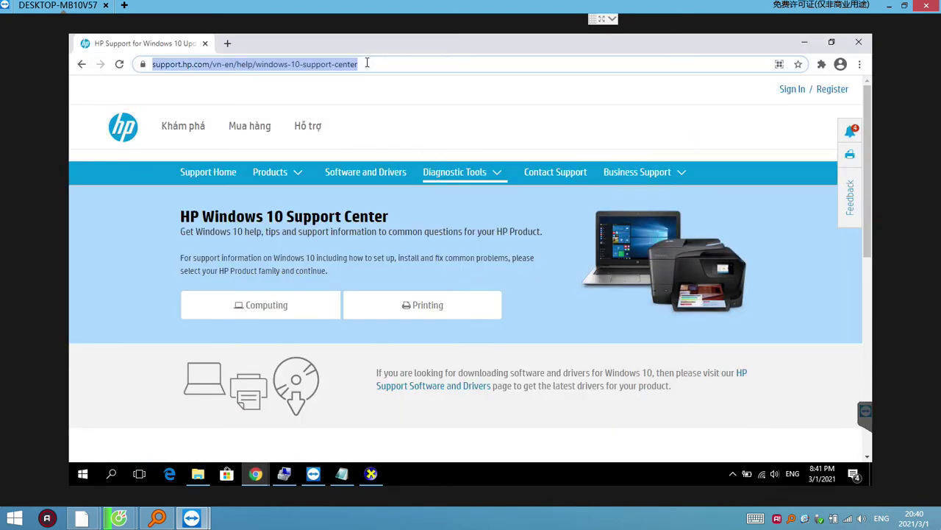
{"action": "key", "text": "BackSpace"}
{"action": "type", "text": "hp"}
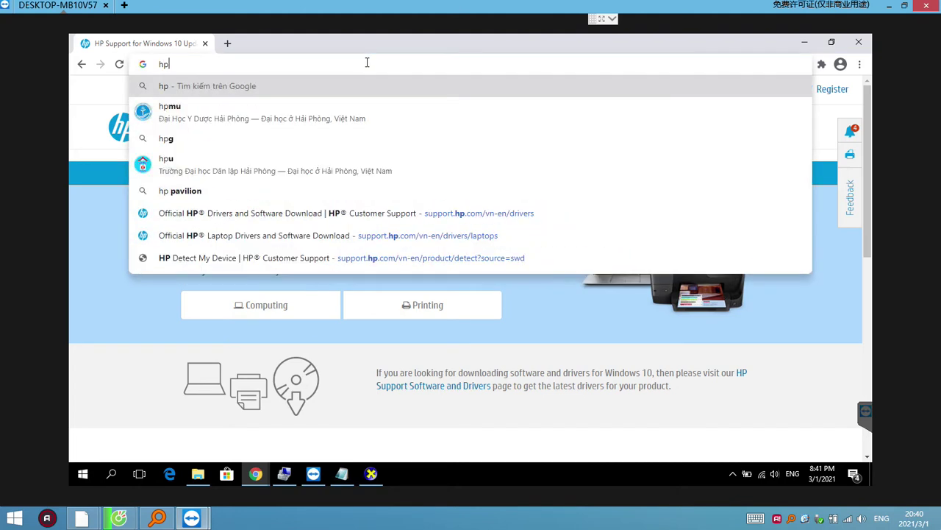
{"action": "left_click", "coordinate": [378, 480]}
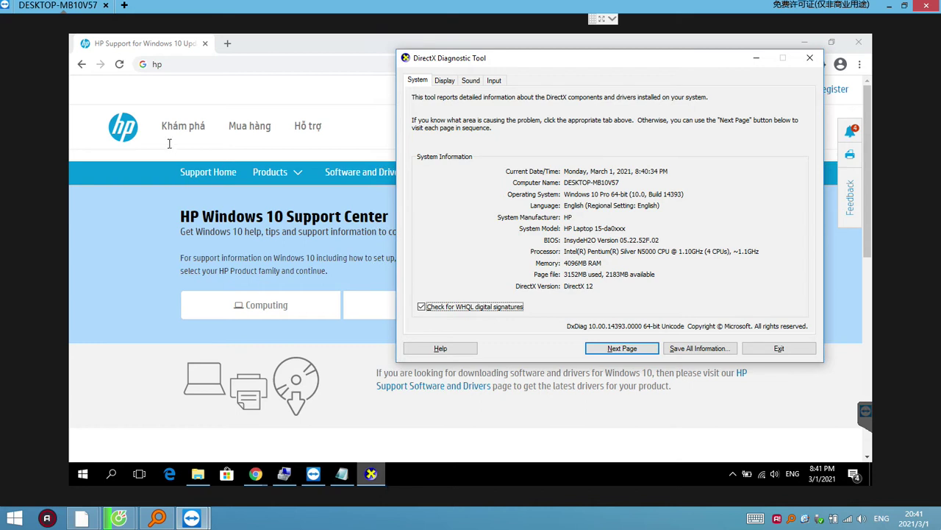
{"action": "left_click", "coordinate": [200, 64]}
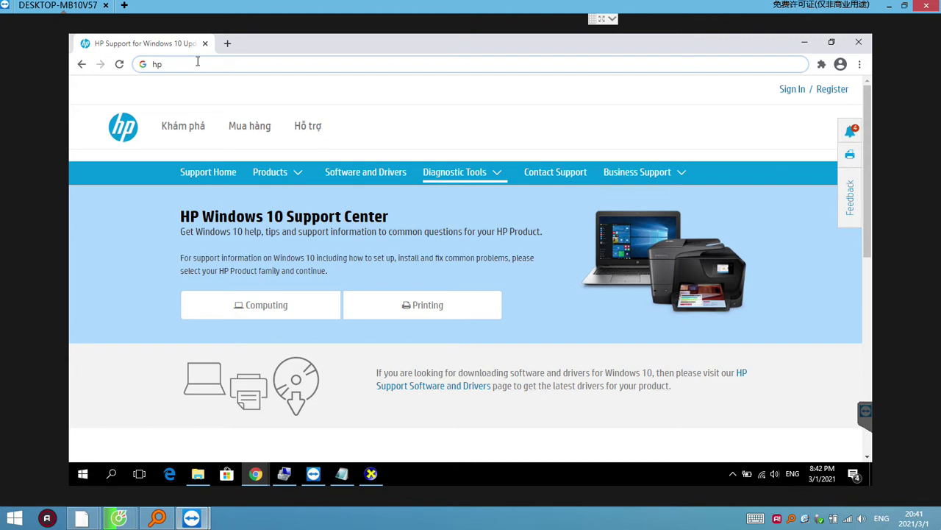
Search Google for 'hp 15 da0047tu driver' from the address bar.
{"action": "type", "text": "1"}
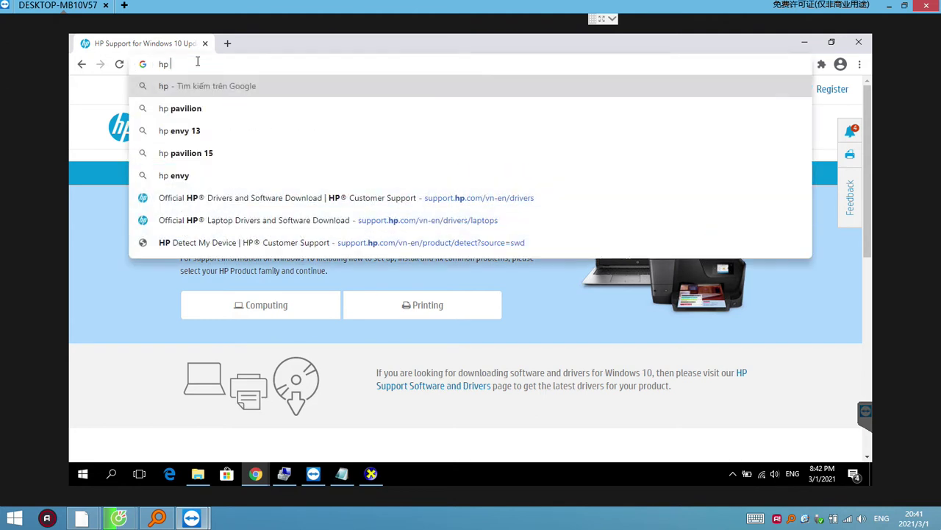
{"action": "type", "text": "5 da"}
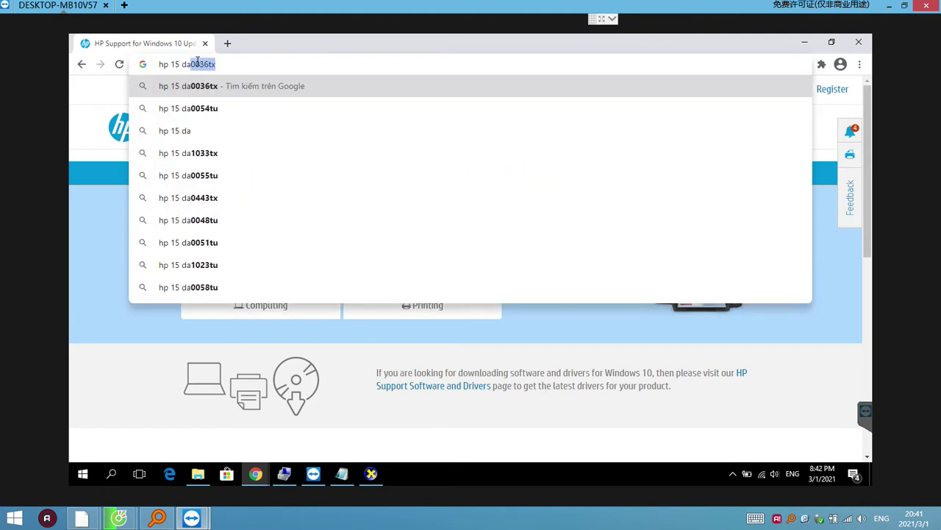
{"action": "key", "text": "BackSpace"}
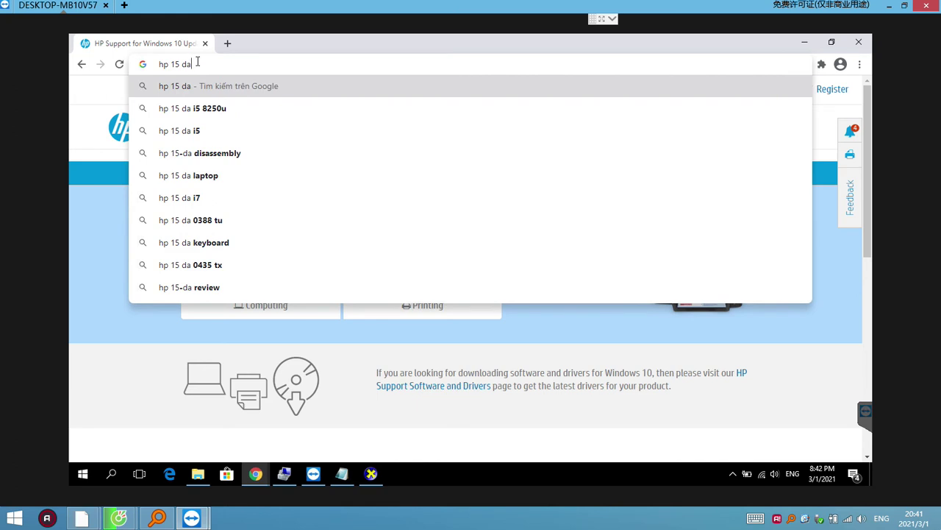
{"action": "type", "text": "004"}
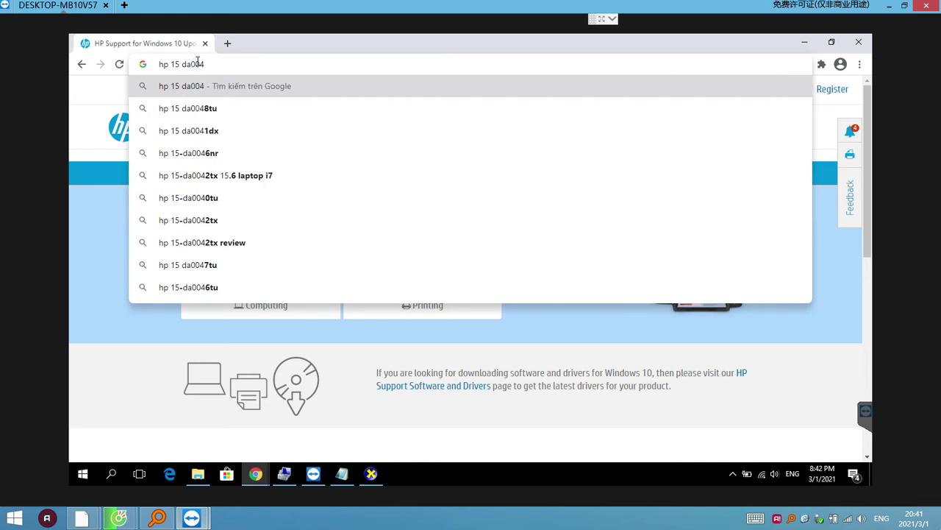
{"action": "type", "text": "7tu driv"}
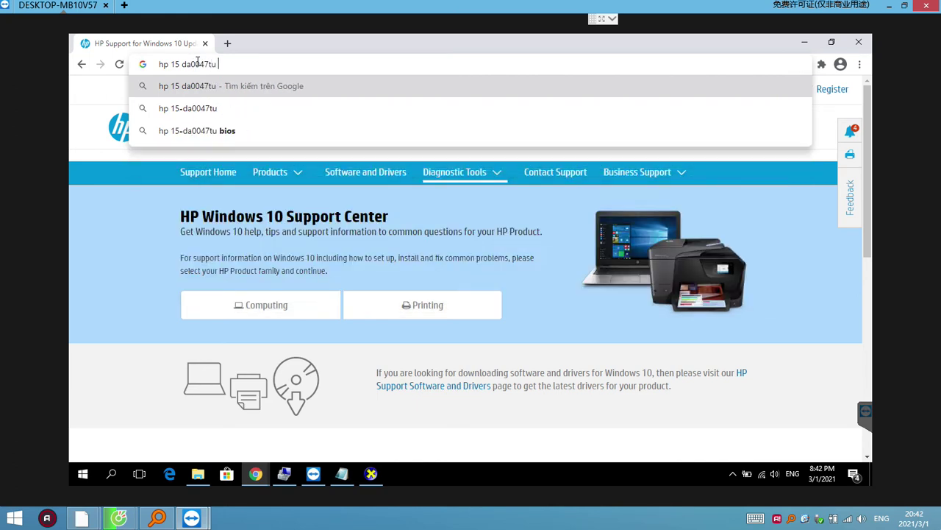
{"action": "type", "text": "er"}
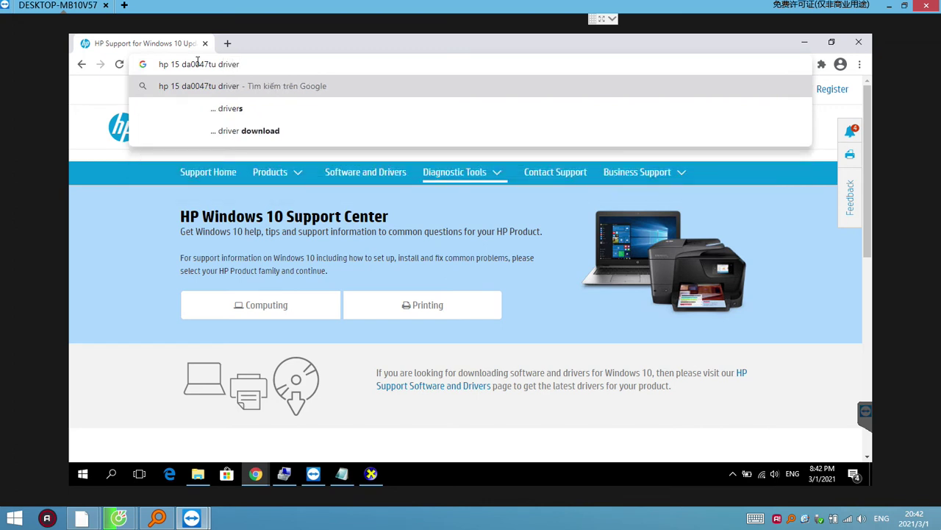
{"action": "key", "text": "Return"}
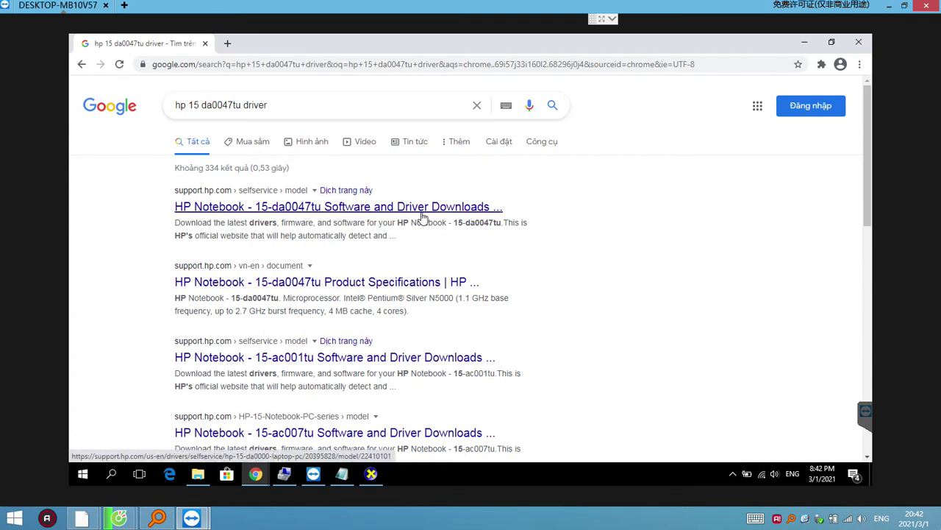
Open HP's 15-da0047tu driver page and browse the OS and version lists, keeping Windows 10 (64-bit).
{"action": "left_click", "coordinate": [374, 209]}
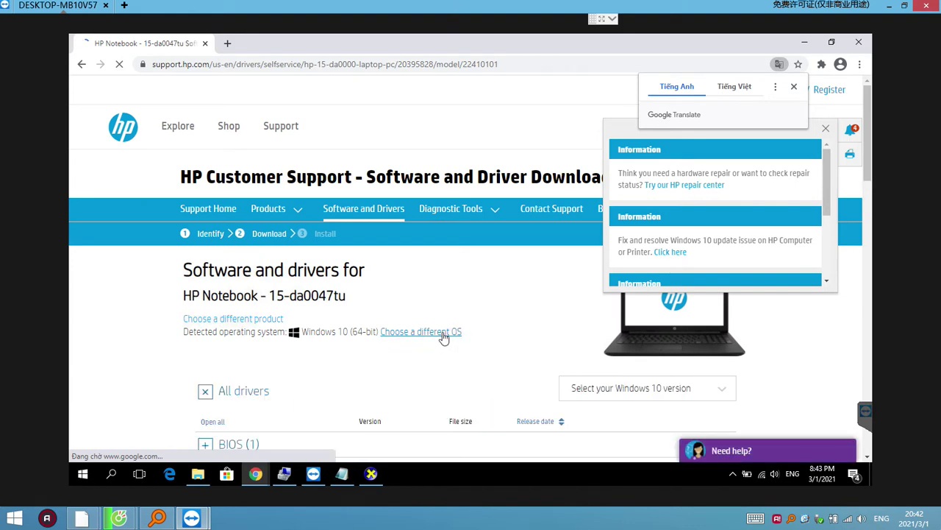
{"action": "left_click", "coordinate": [444, 332]}
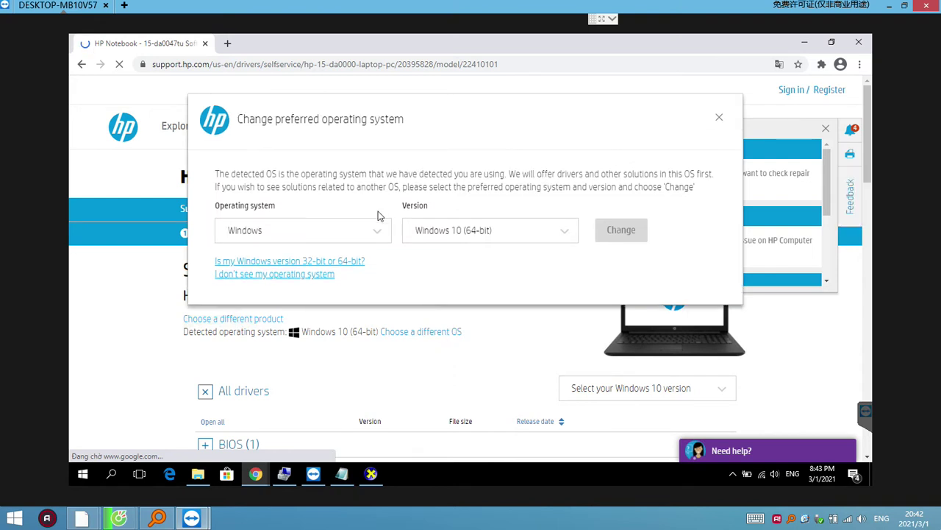
{"action": "left_click", "coordinate": [568, 237]}
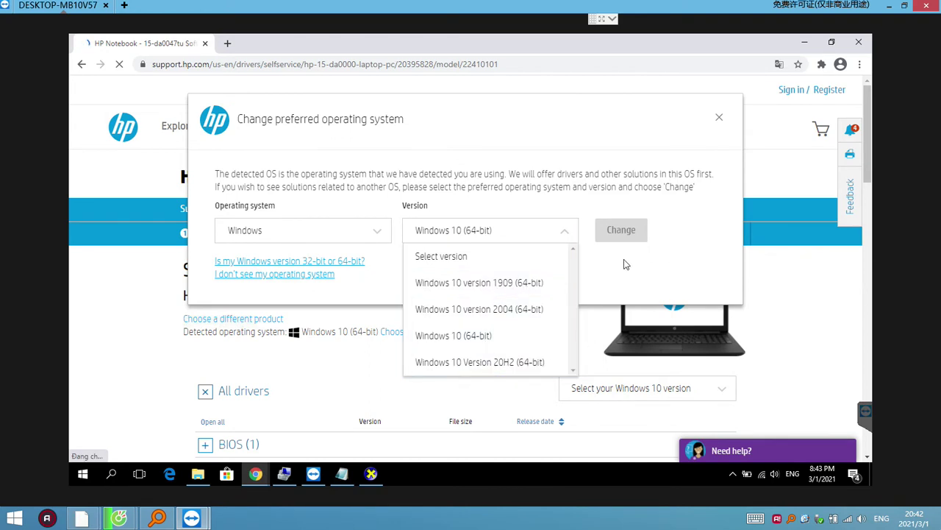
{"action": "left_click", "coordinate": [378, 235]}
{"action": "left_click", "coordinate": [378, 235]}
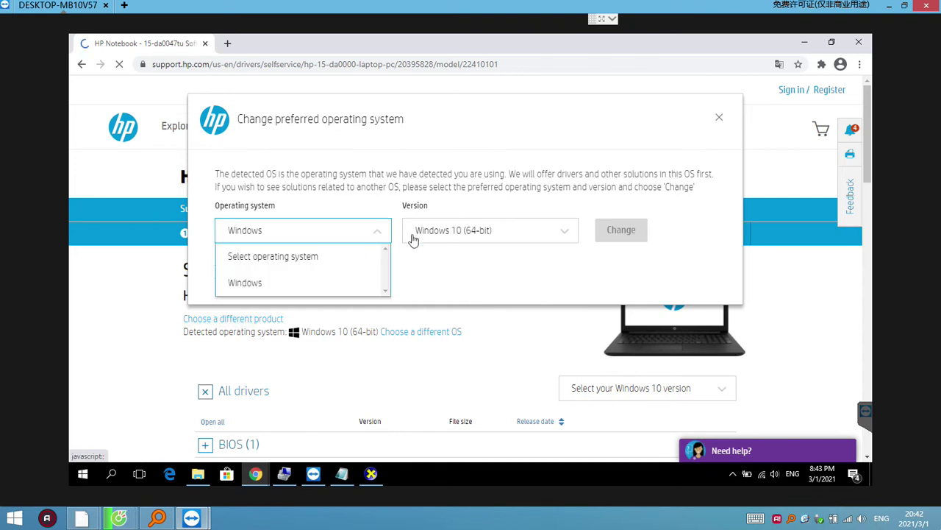
{"action": "left_click", "coordinate": [742, 106]}
{"action": "left_click", "coordinate": [718, 119]}
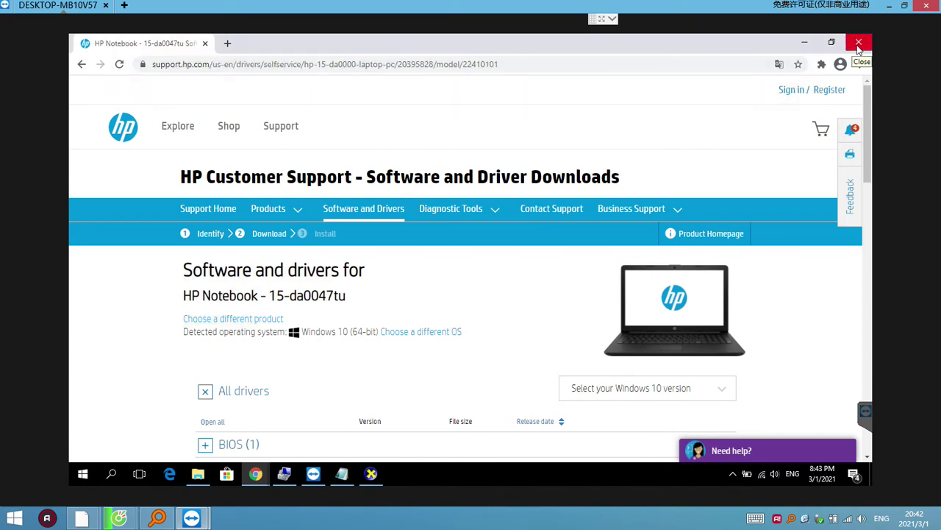
Minimize DxDiag, bring the remote Chrome back, and open a new incognito tab.
{"action": "left_click", "coordinate": [858, 44]}
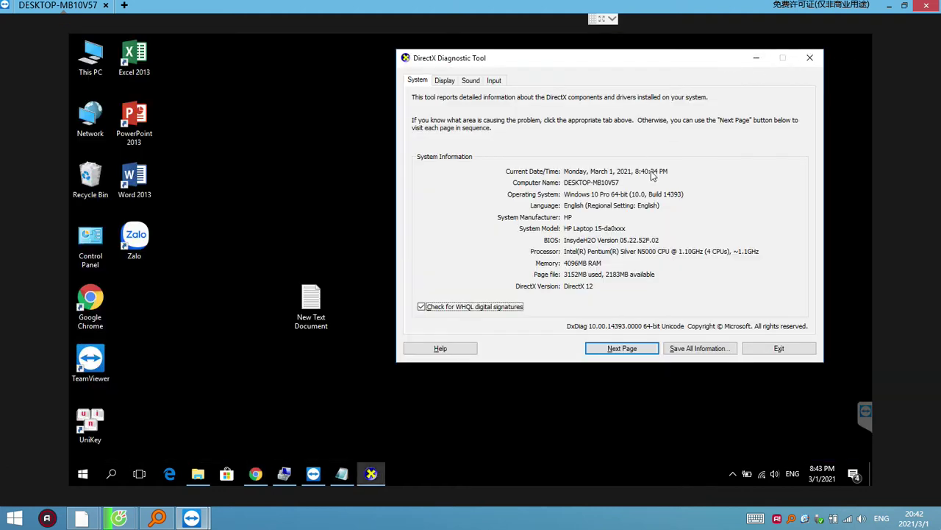
{"action": "left_click", "coordinate": [763, 62]}
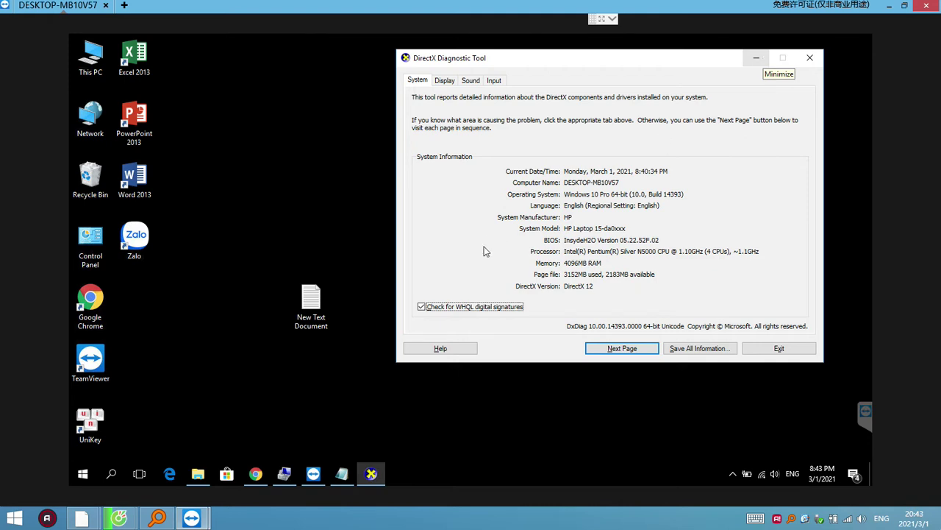
{"action": "left_click", "coordinate": [256, 474]}
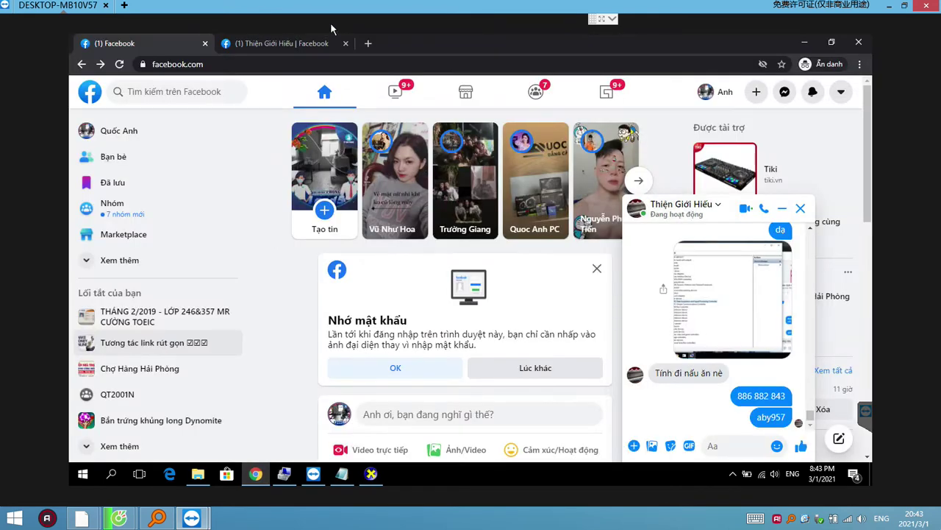
{"action": "left_click", "coordinate": [368, 45]}
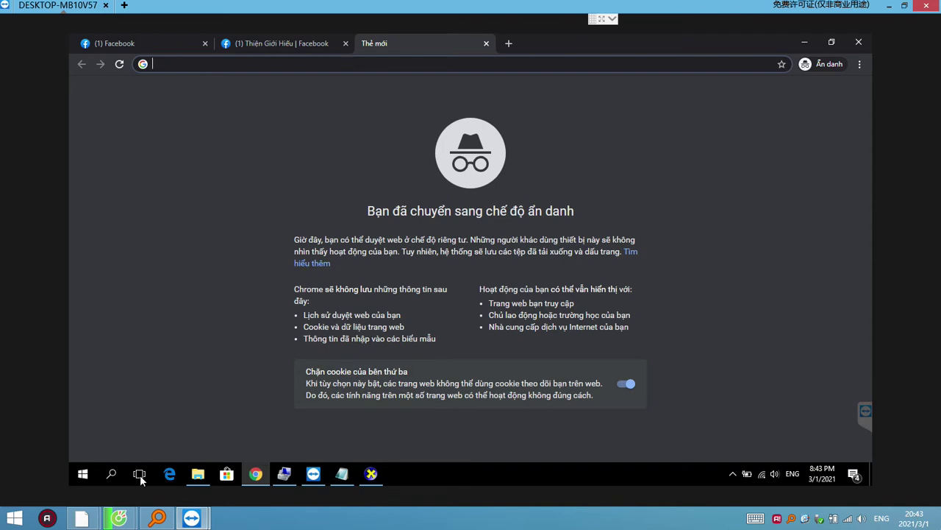
Check the local Cốc Cốc 1337x page and Windows 10 downloads, then return to the remote session.
{"action": "mouse_move", "coordinate": [122, 519]}
{"action": "left_click", "coordinate": [232, 455]}
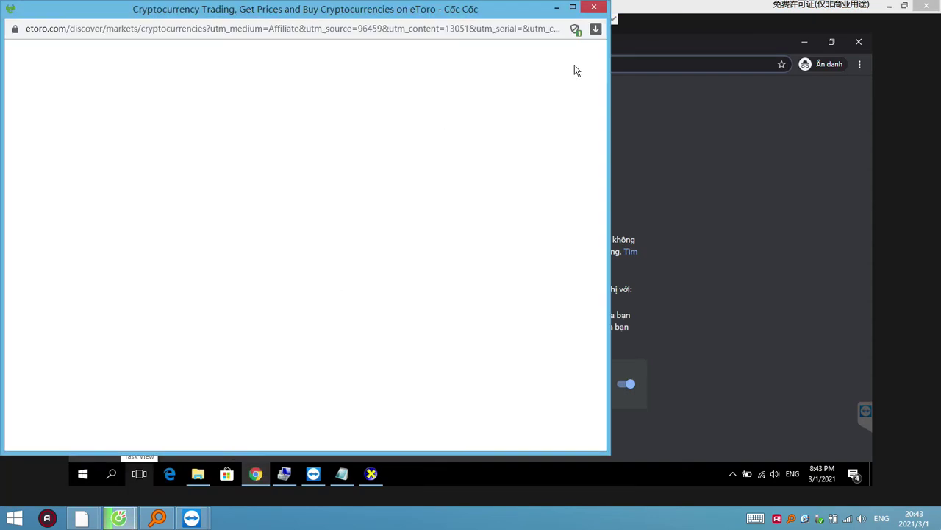
{"action": "left_click", "coordinate": [118, 520]}
{"action": "left_click", "coordinate": [119, 521]}
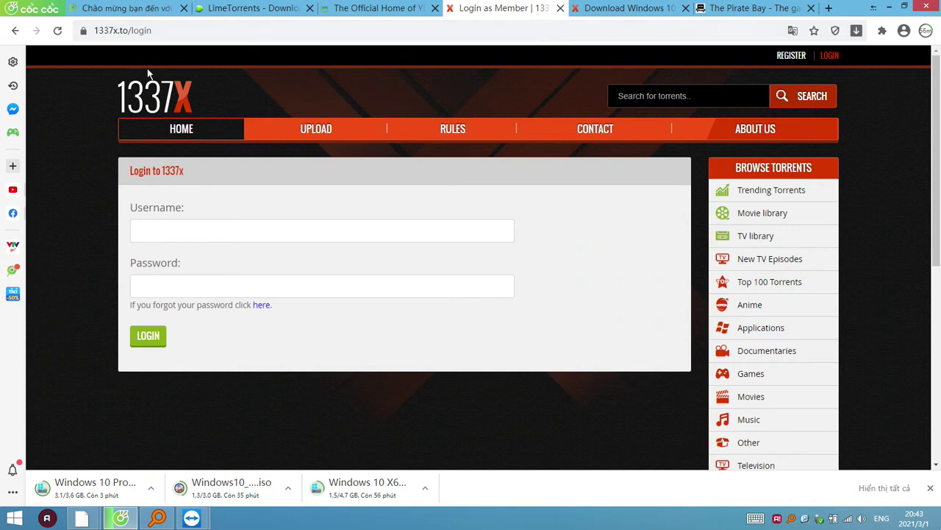
{"action": "mouse_move", "coordinate": [192, 518]}
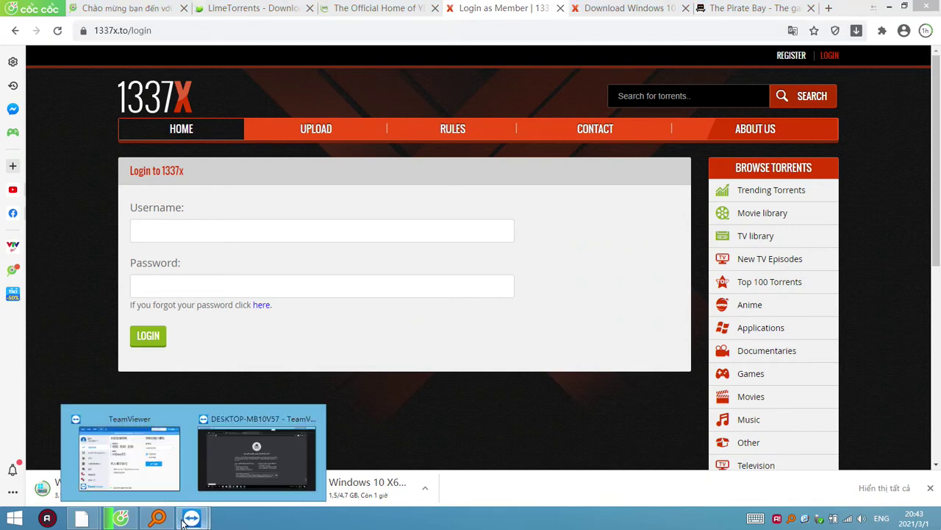
{"action": "left_click", "coordinate": [250, 433]}
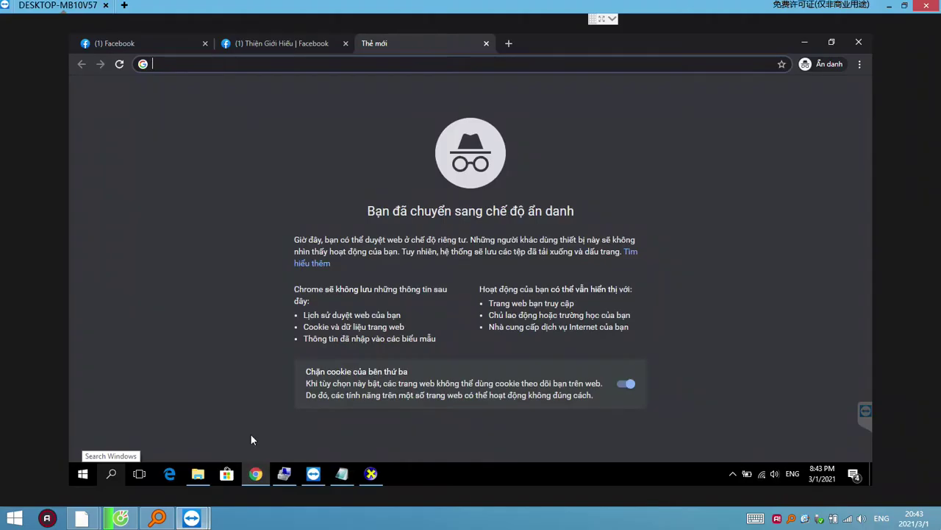
Load the 1337x.to torrent site in the remote Chrome address bar.
{"action": "left_click", "coordinate": [343, 66]}
{"action": "type", "text": "1337"}
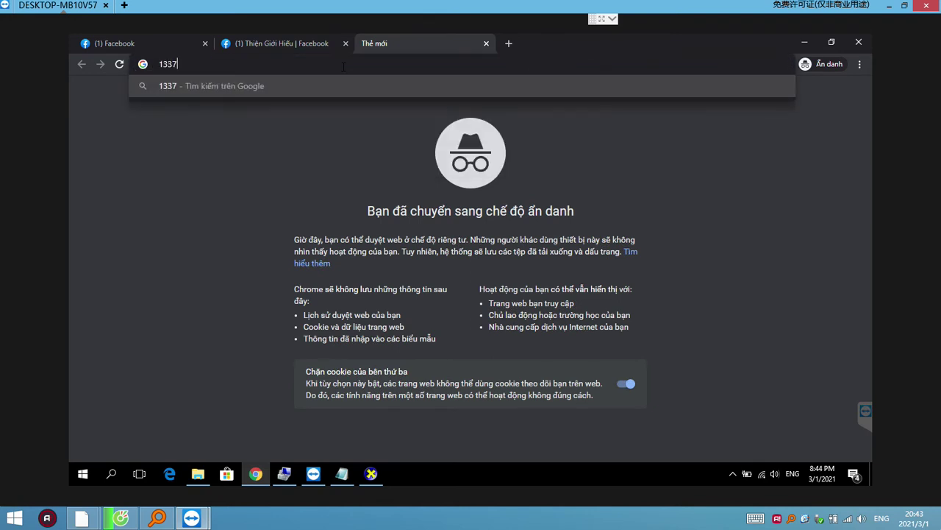
{"action": "type", "text": "x.to"}
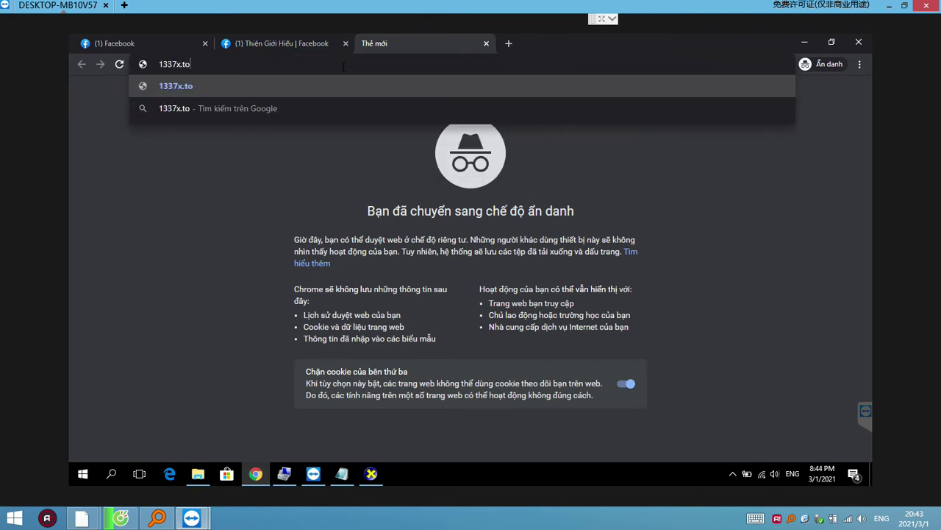
{"action": "key", "text": "Return"}
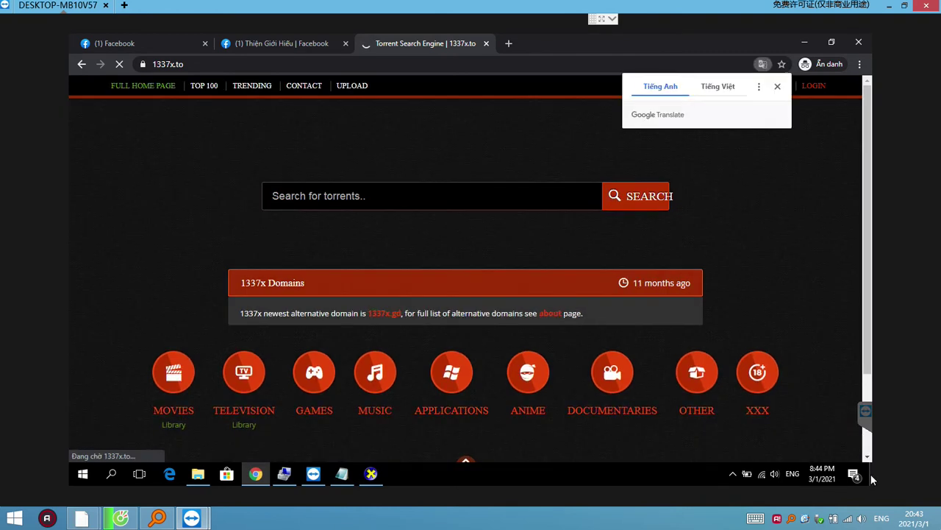
Open a new incognito tab and go to the bit.ly/fullsoft short link.
{"action": "left_click", "coordinate": [871, 474]}
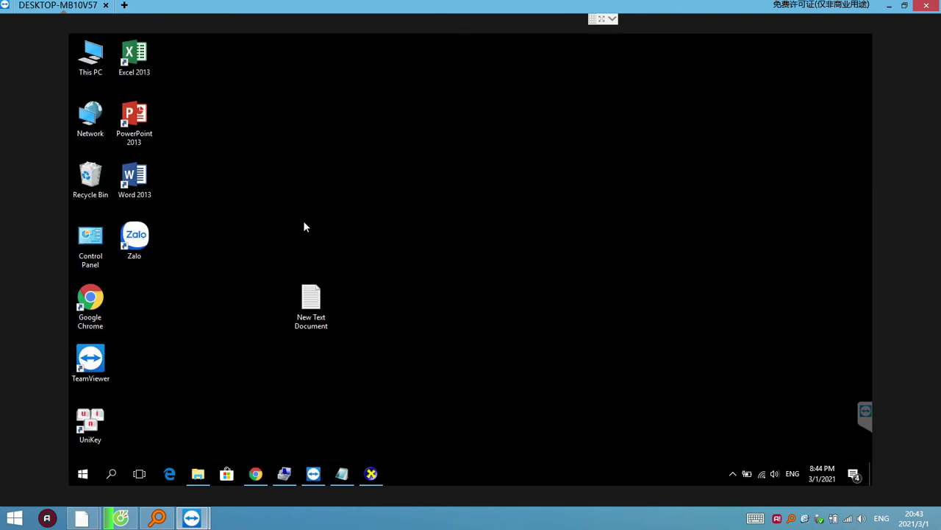
{"action": "left_click", "coordinate": [253, 474]}
{"action": "left_click", "coordinate": [509, 44]}
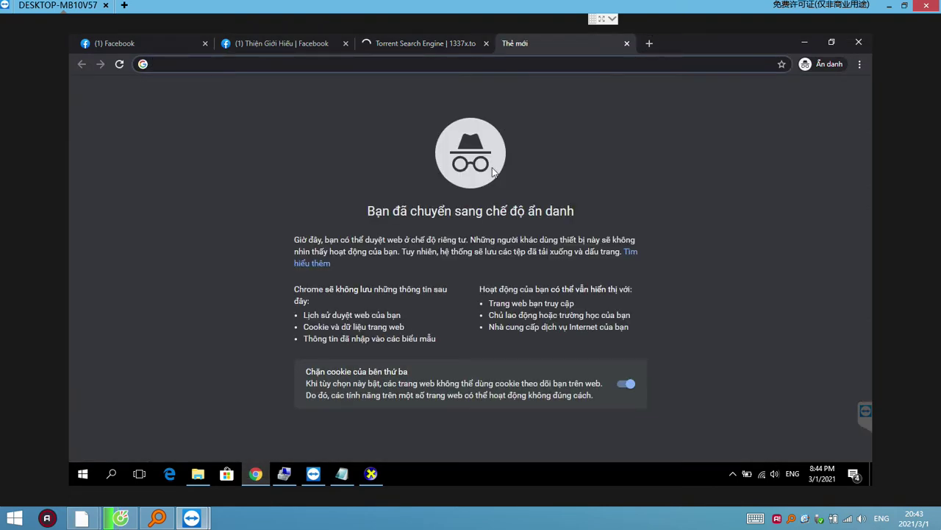
{"action": "type", "text": "bit.ly/"}
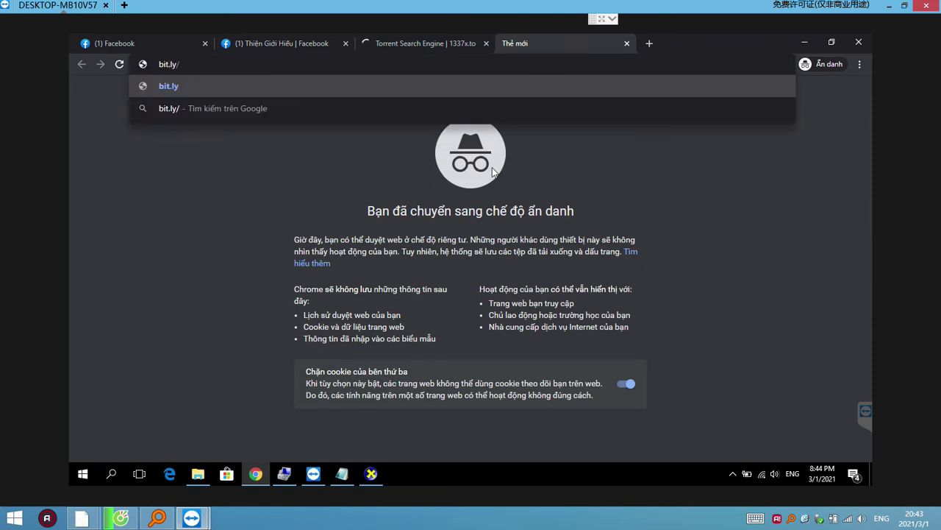
{"action": "type", "text": "full"}
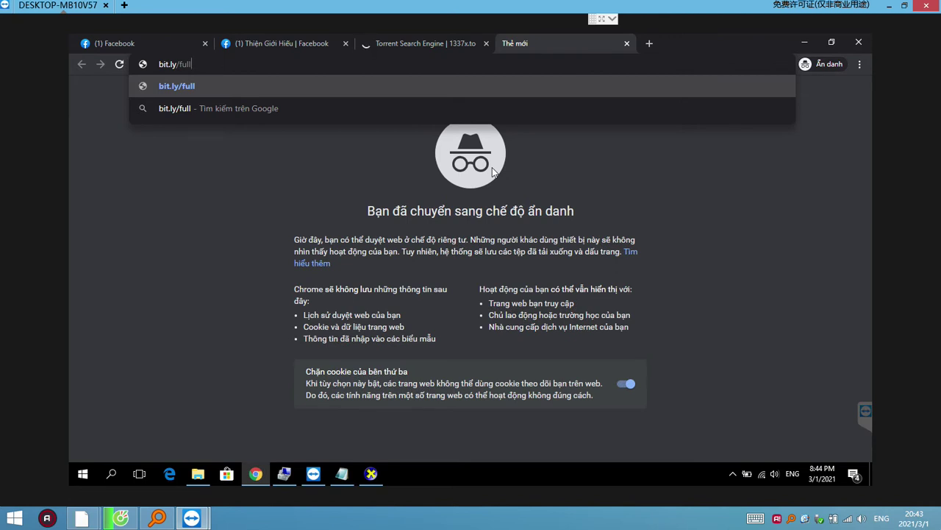
{"action": "type", "text": "sof"}
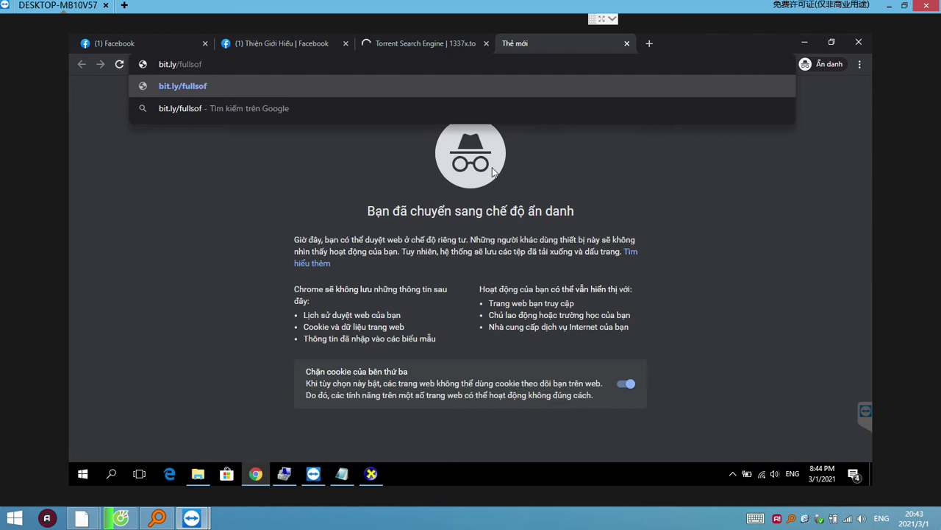
{"action": "type", "text": "t"}
{"action": "key", "text": "Return"}
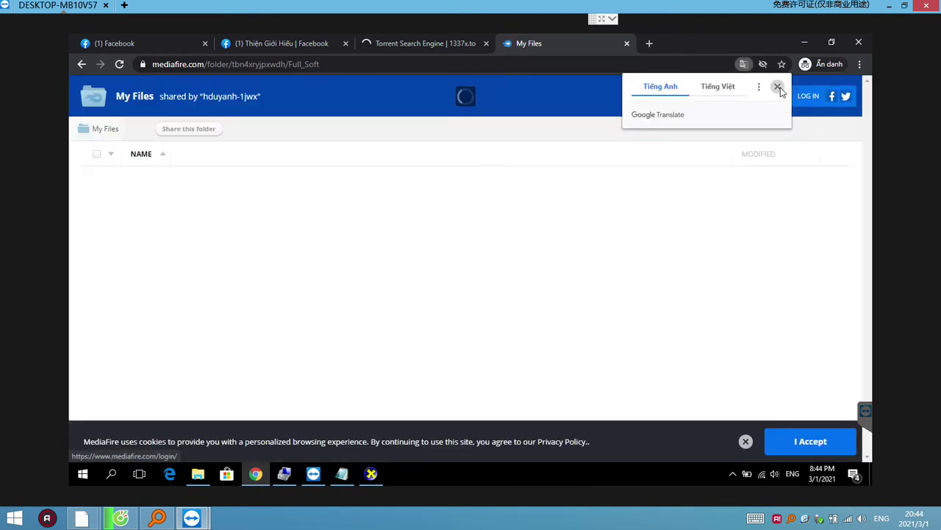
Dismiss the translation offer and browse the Full_Soft folder, checking Download Full.
{"action": "left_click", "coordinate": [778, 86]}
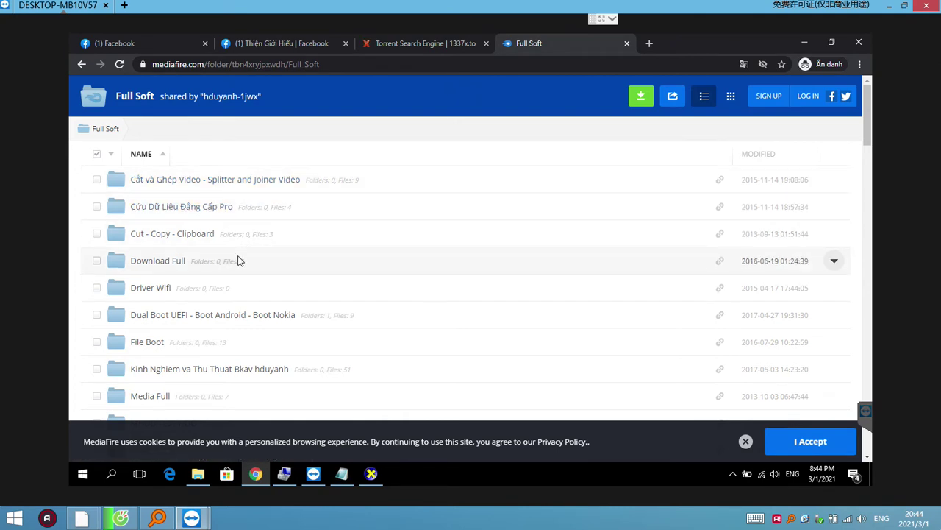
{"action": "scroll", "coordinate": [196, 232], "scroll_direction": "down", "scroll_amount": 1}
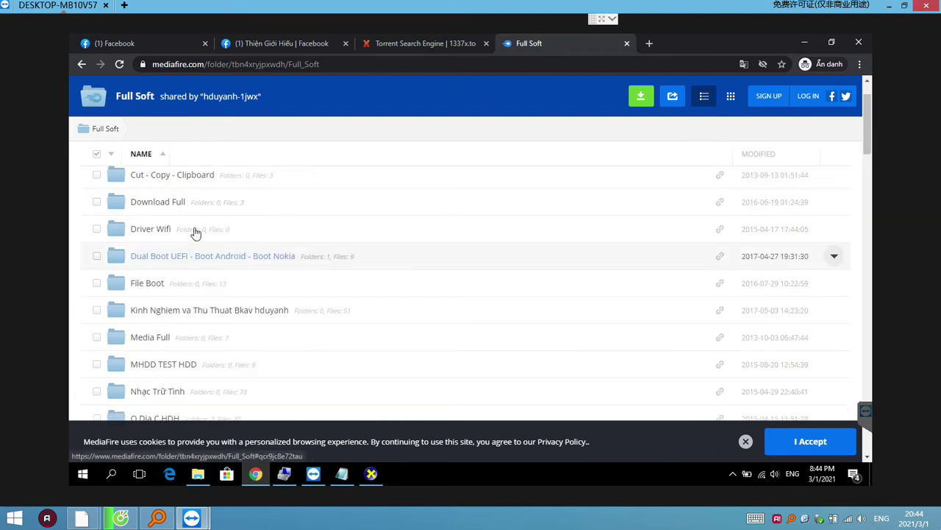
{"action": "left_click", "coordinate": [167, 203]}
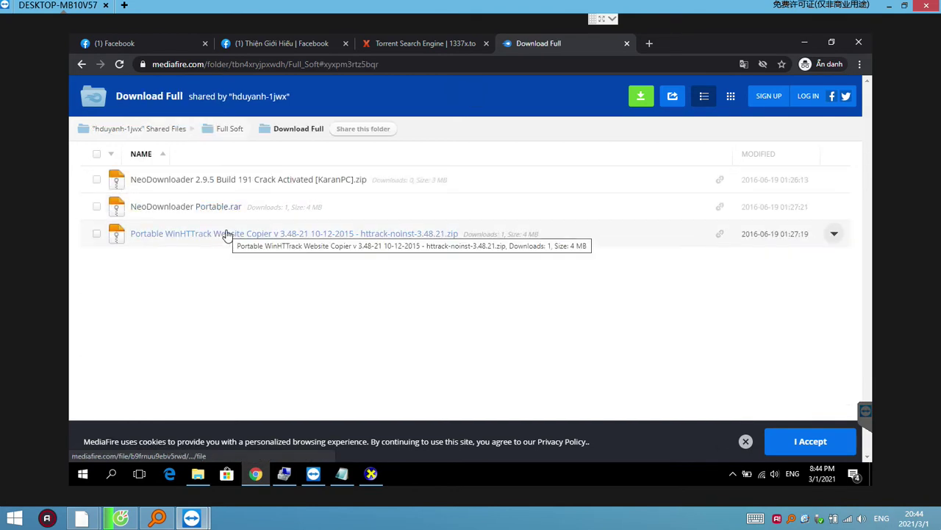
{"action": "left_click", "coordinate": [234, 130]}
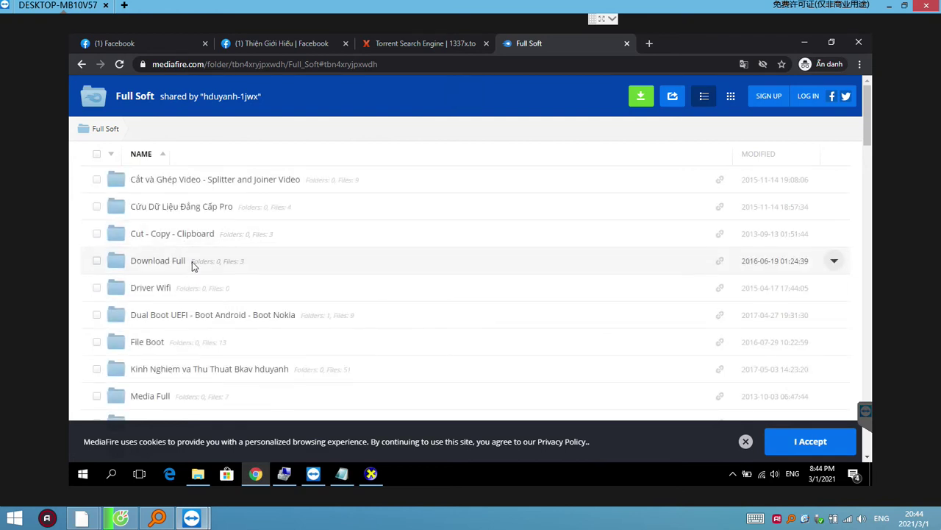
{"action": "scroll", "coordinate": [192, 266], "scroll_direction": "down", "scroll_amount": 1}
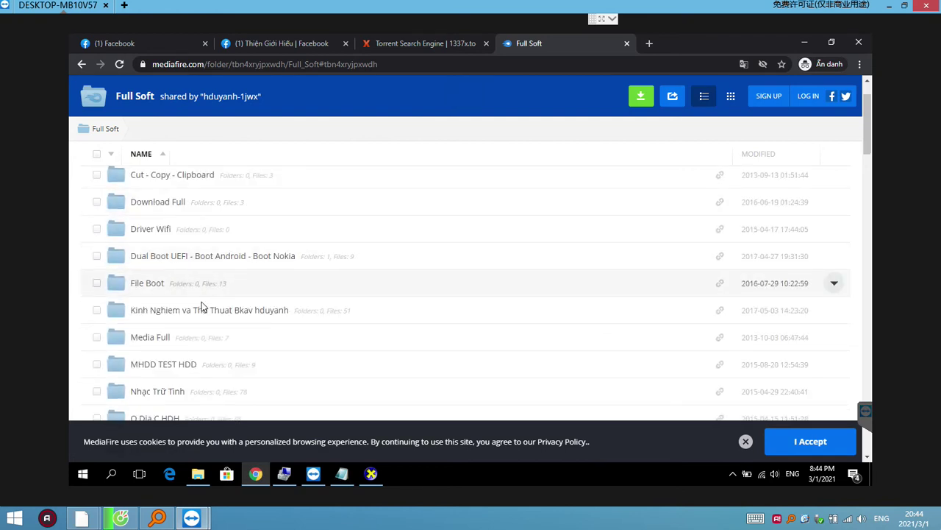
{"action": "scroll", "coordinate": [201, 312], "scroll_direction": "down", "scroll_amount": 1}
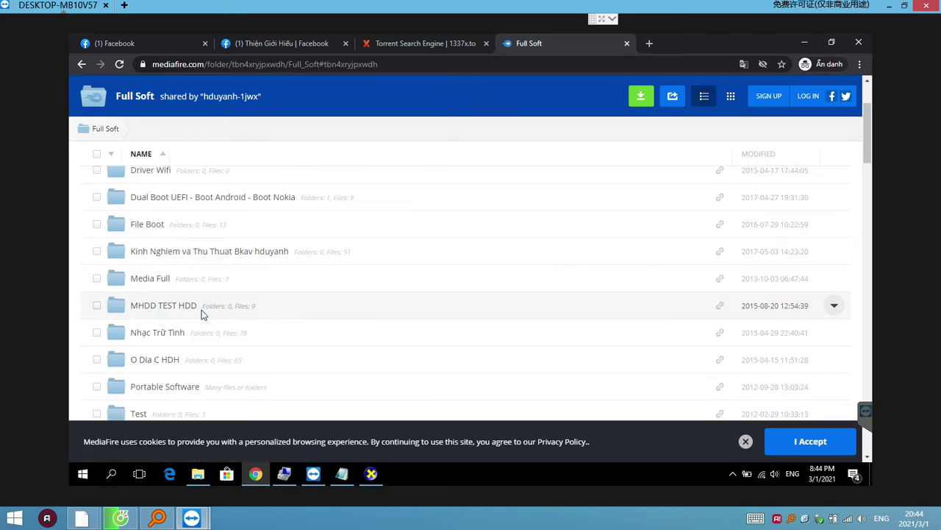
{"action": "scroll", "coordinate": [200, 312], "scroll_direction": "down", "scroll_amount": 1}
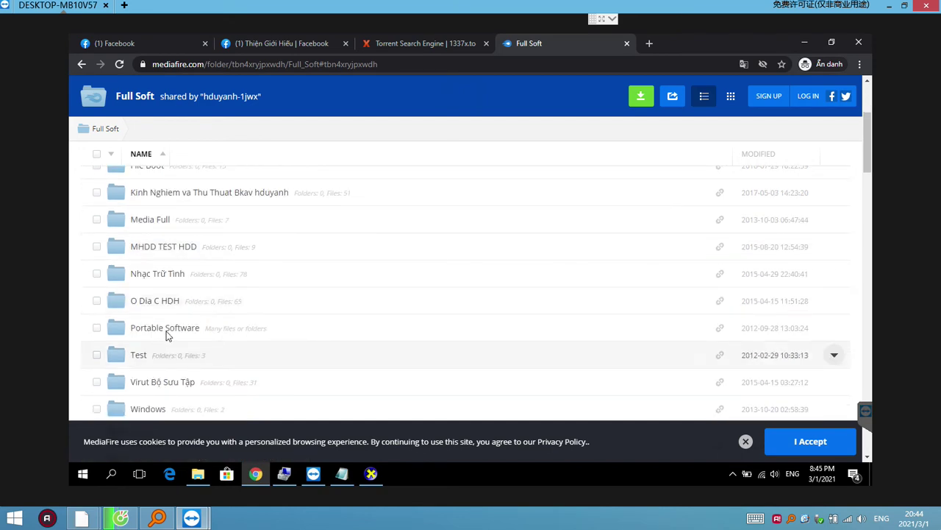
Download 1 Click uTorrent Full WinPe.exe from Portable Software and keep it despite the warning.
{"action": "left_click", "coordinate": [168, 334]}
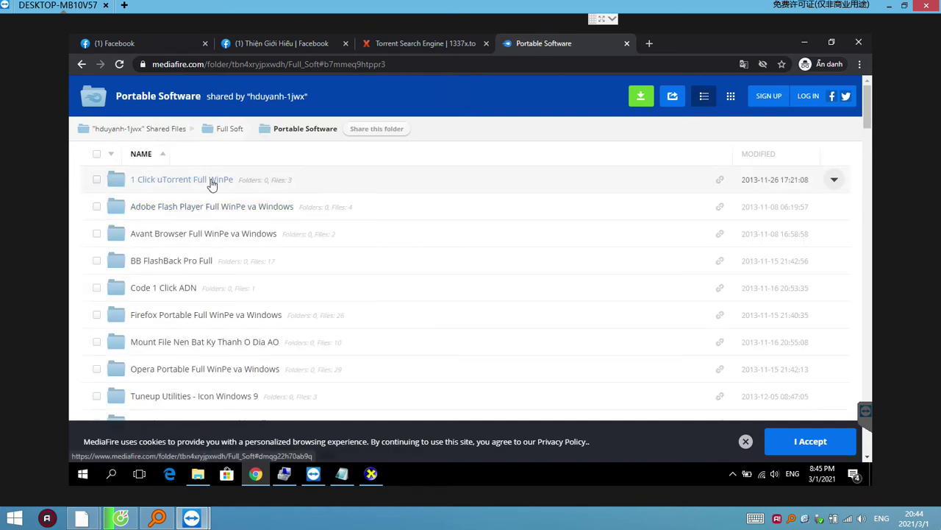
{"action": "left_click", "coordinate": [212, 182]}
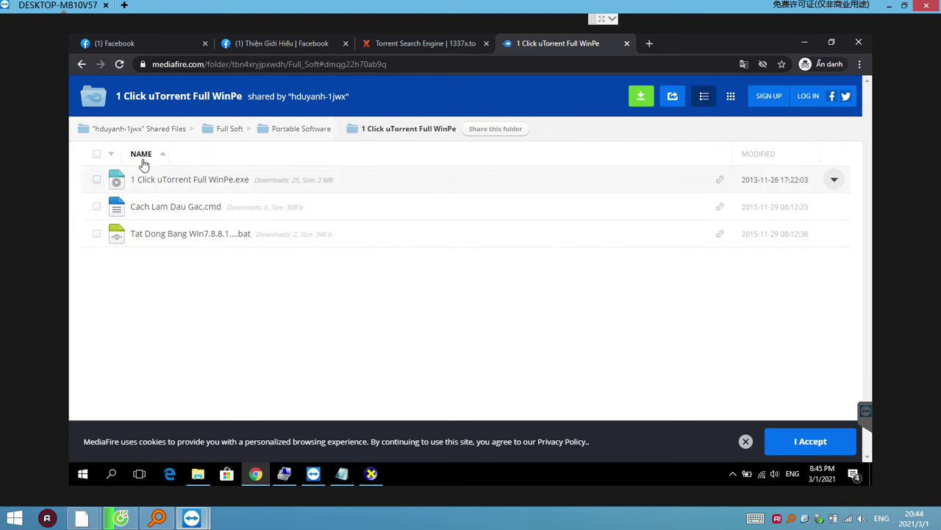
{"action": "left_click", "coordinate": [230, 180]}
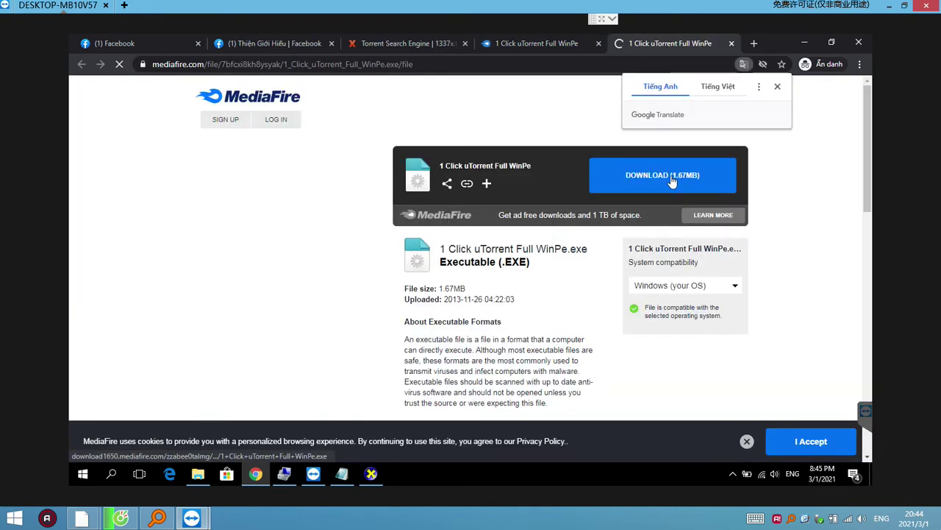
{"action": "left_click", "coordinate": [671, 175]}
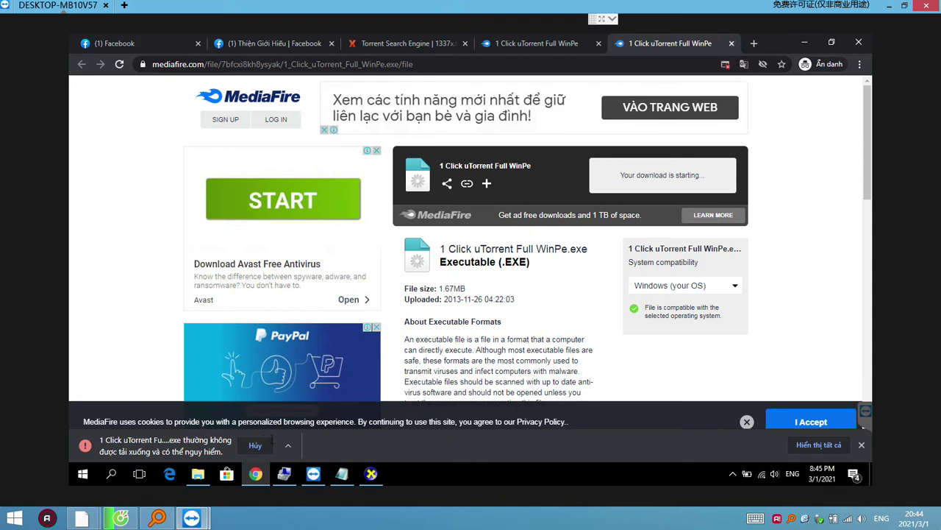
{"action": "left_click", "coordinate": [288, 445]}
{"action": "left_click", "coordinate": [298, 406]}
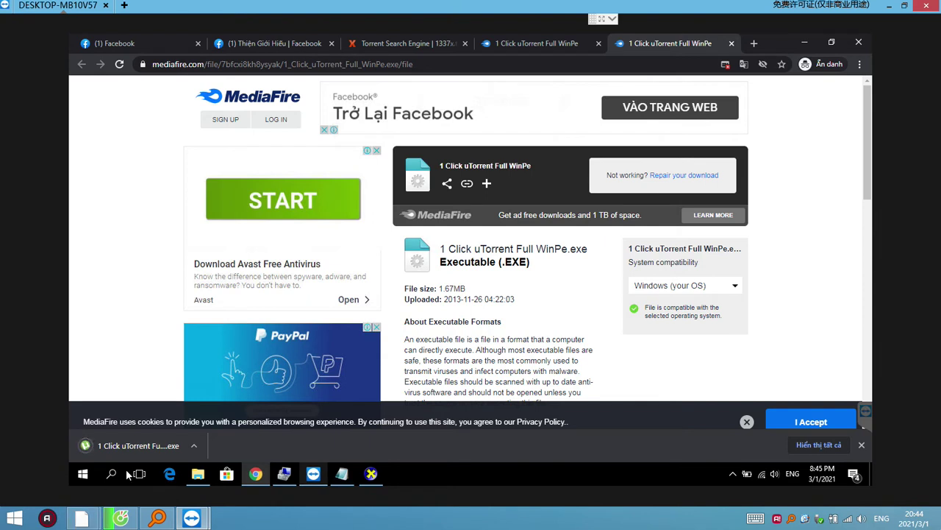
Try running the downloaded uTorrent installer anyway, then dismiss the file-not-found error.
{"action": "left_click", "coordinate": [145, 449]}
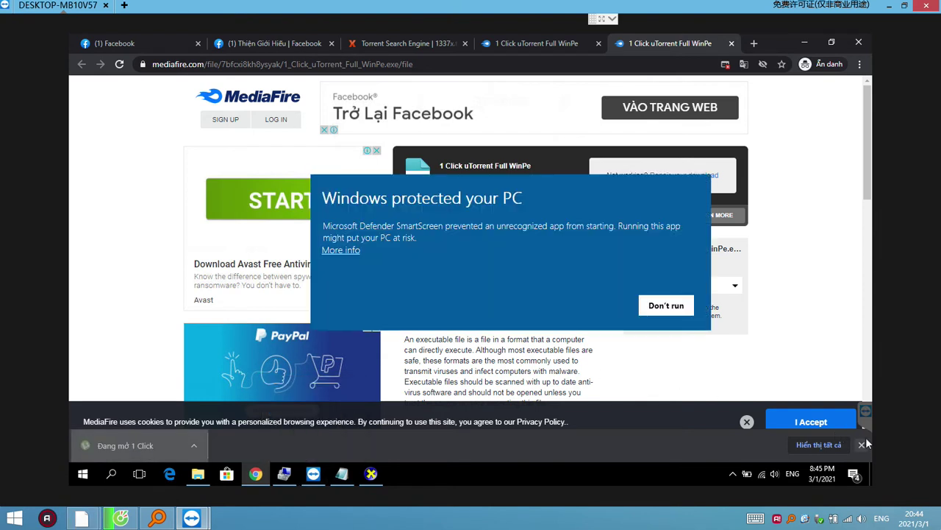
{"action": "left_click", "coordinate": [861, 444]}
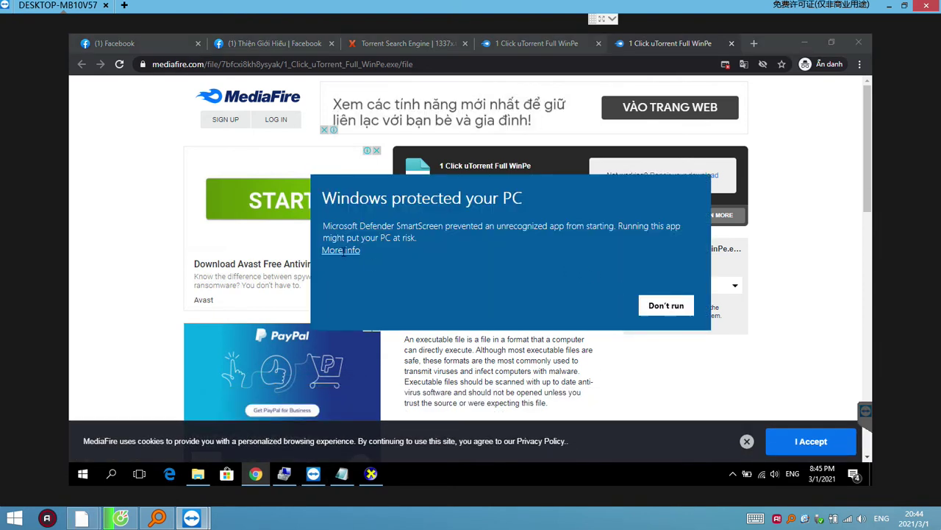
{"action": "left_click", "coordinate": [342, 251]}
{"action": "left_click", "coordinate": [595, 305]}
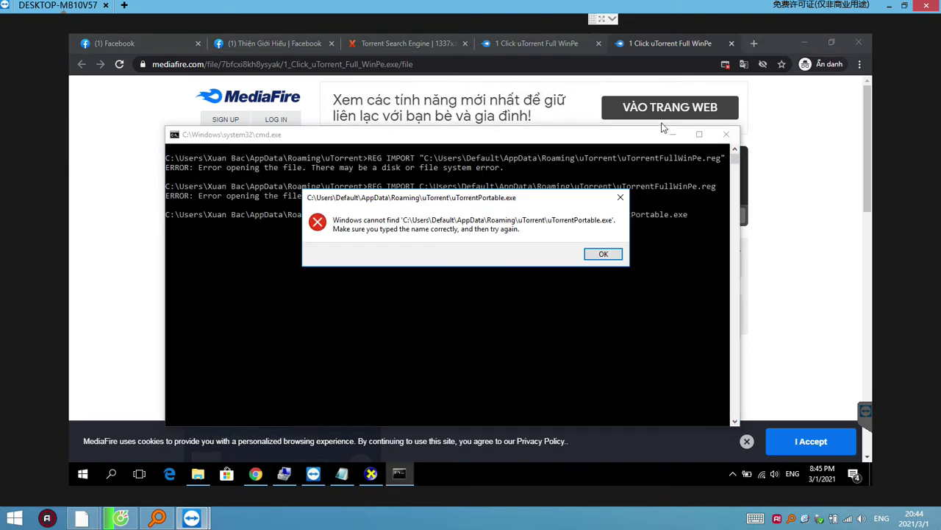
{"action": "left_click", "coordinate": [589, 256]}
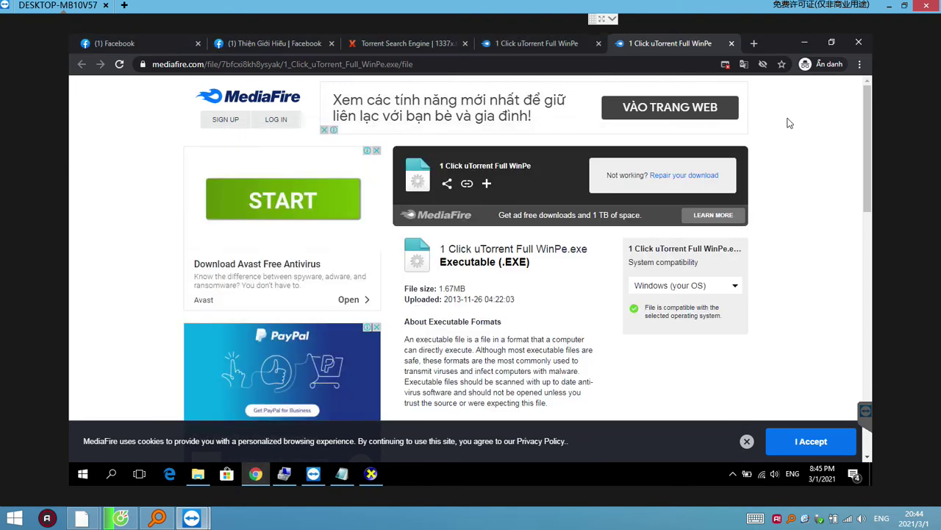
Launch uTorrent Portable from the remote desktop, accepting the path warning.
{"action": "left_click", "coordinate": [805, 42]}
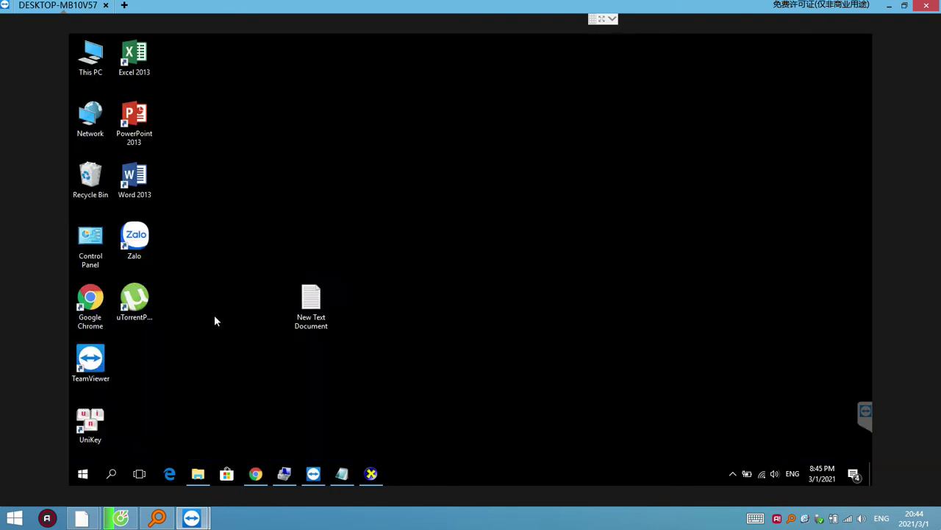
{"action": "double_click", "coordinate": [134, 298]}
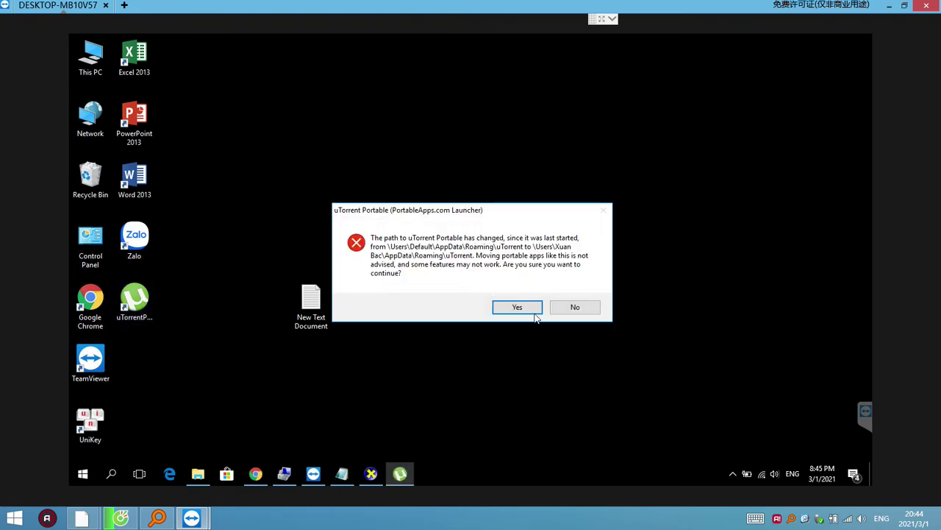
{"action": "left_click", "coordinate": [517, 307]}
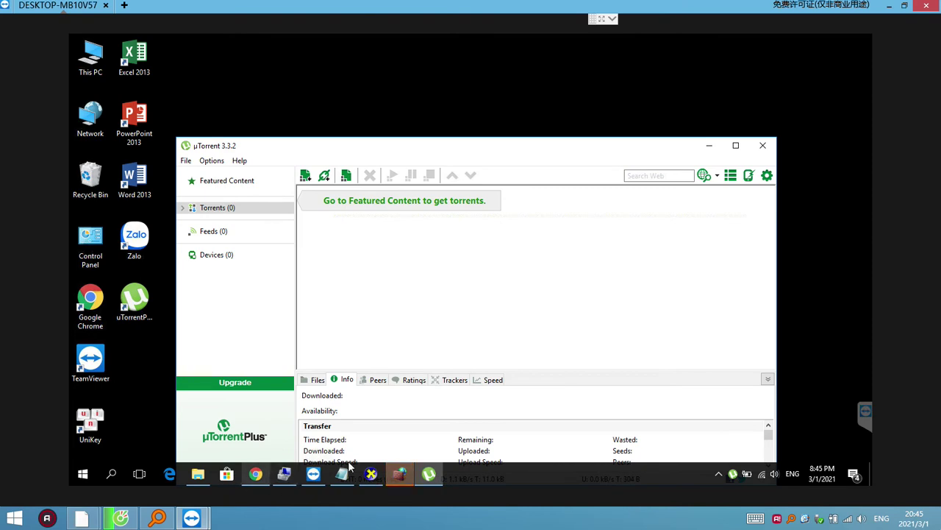
{"action": "left_click", "coordinate": [255, 474]}
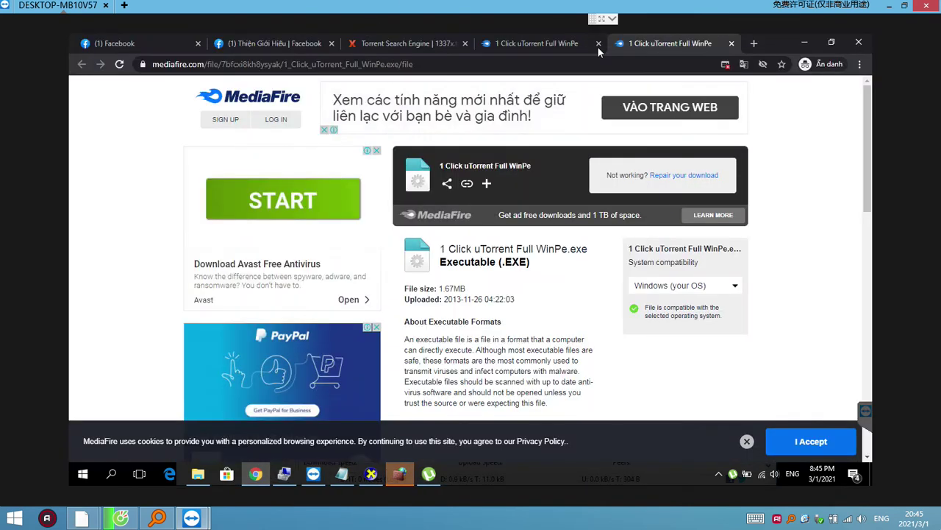
Bookmark the MediaFire folder page and close both MediaFire tabs.
{"action": "left_click", "coordinate": [551, 43]}
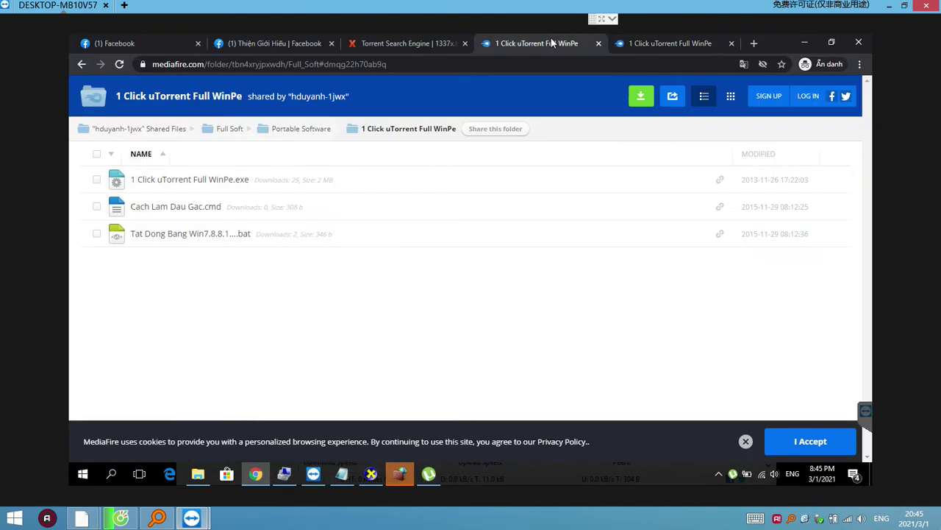
{"action": "left_click", "coordinate": [782, 64]}
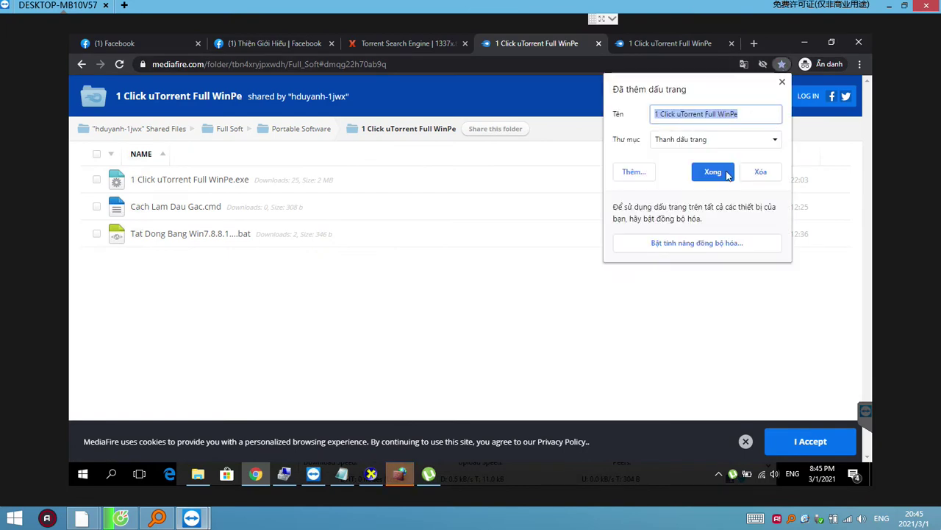
{"action": "left_click", "coordinate": [712, 172]}
{"action": "left_click", "coordinate": [598, 43]}
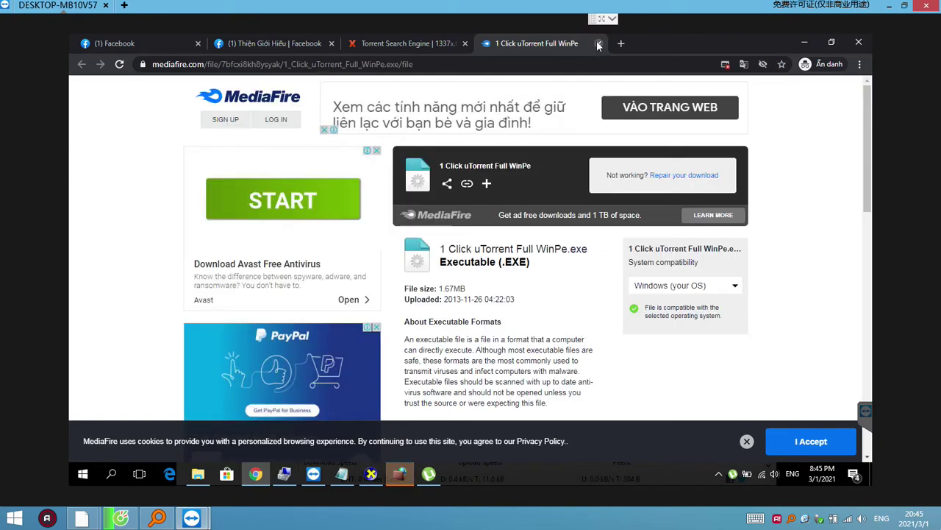
{"action": "left_click", "coordinate": [599, 43]}
Search 1337x for windows 10.
{"action": "left_click", "coordinate": [364, 250]}
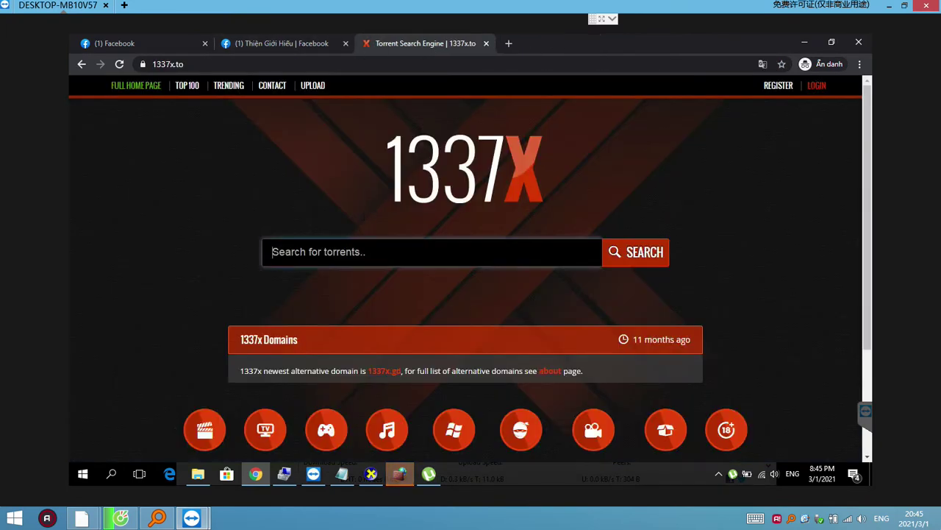
{"action": "type", "text": "u"}
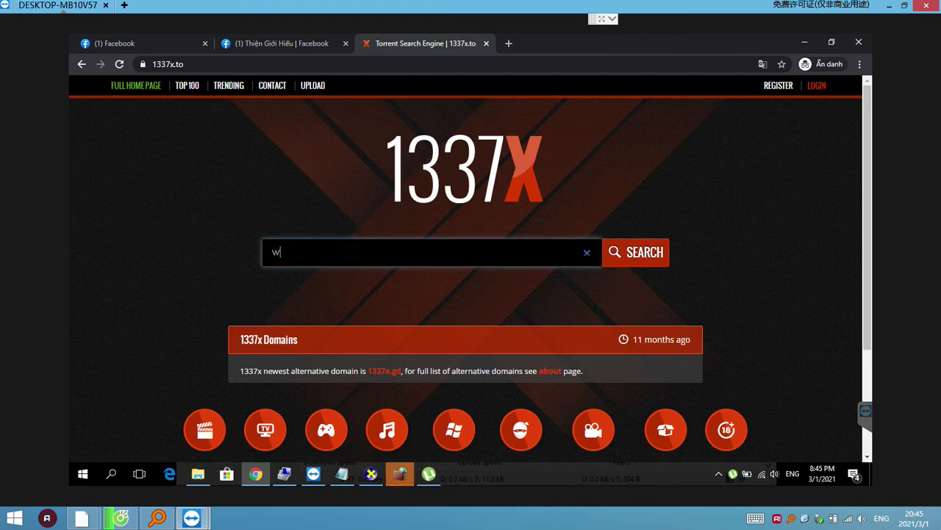
{"action": "type", "text": "indows 10"}
{"action": "key", "text": "Return"}
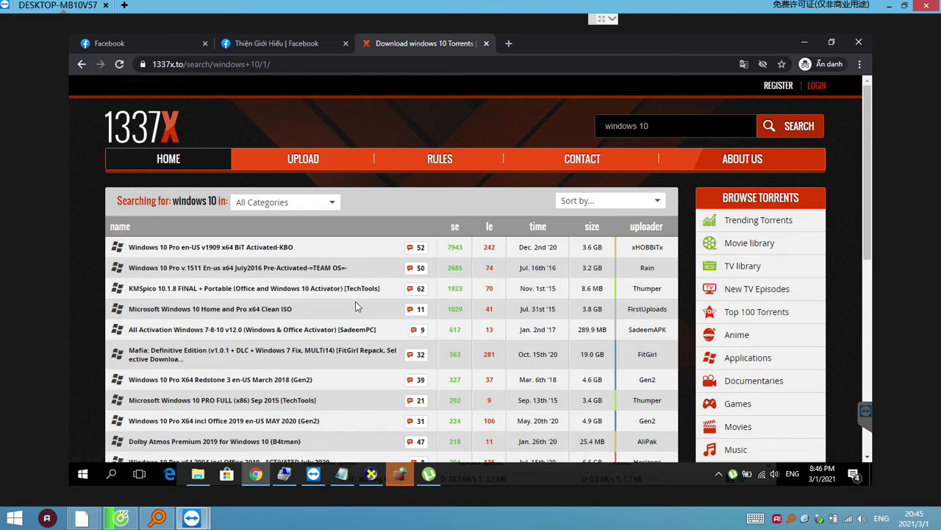
Browse the windows 10 results, open one and close the betting ad pop-up.
{"action": "scroll", "coordinate": [356, 302], "scroll_direction": "down", "scroll_amount": 1}
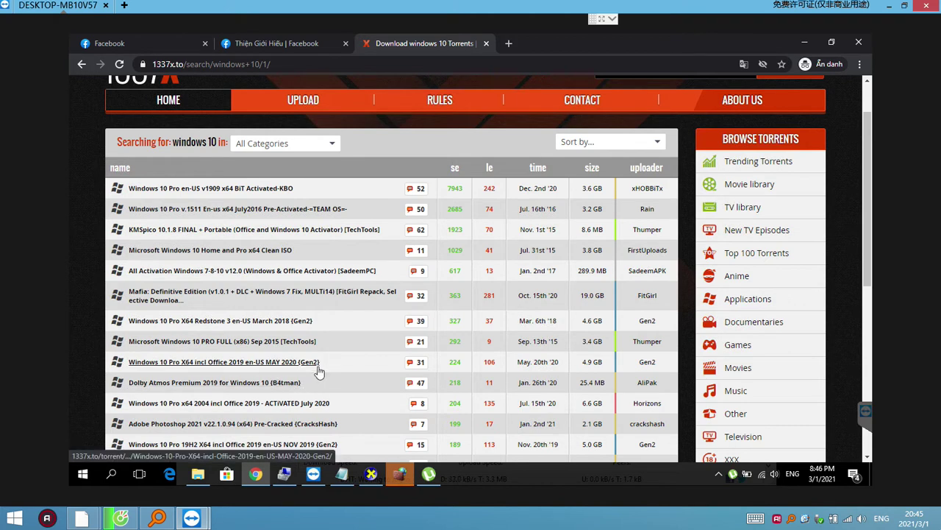
{"action": "scroll", "coordinate": [259, 216], "scroll_direction": "up", "scroll_amount": 1}
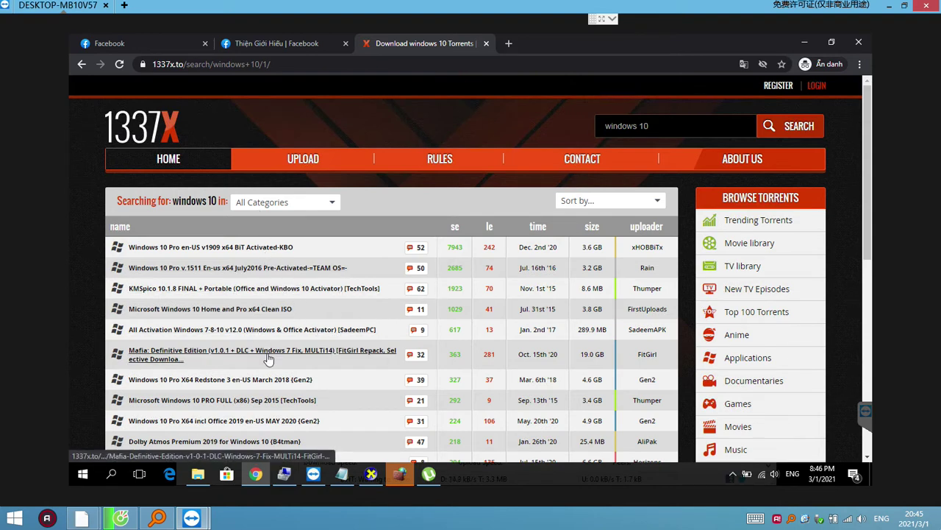
{"action": "scroll", "coordinate": [268, 358], "scroll_direction": "down", "scroll_amount": 1}
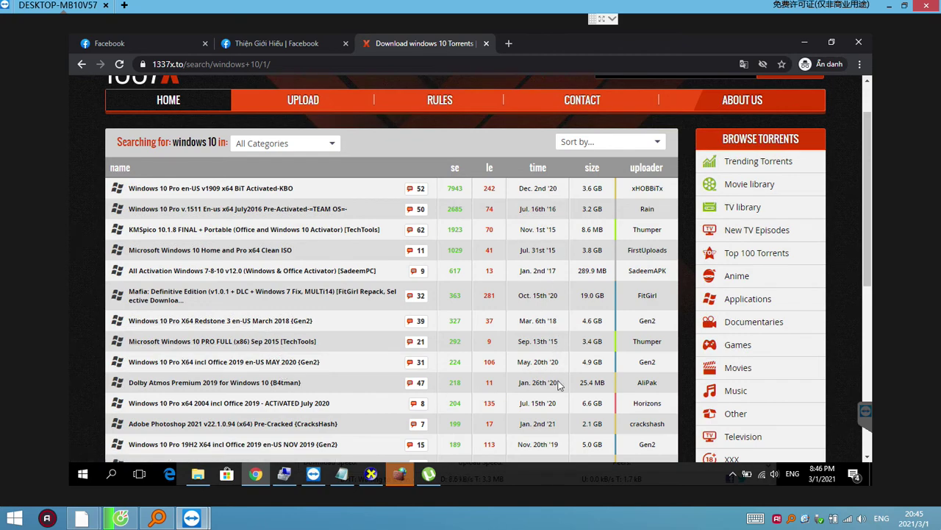
{"action": "scroll", "coordinate": [561, 384], "scroll_direction": "down", "scroll_amount": 2}
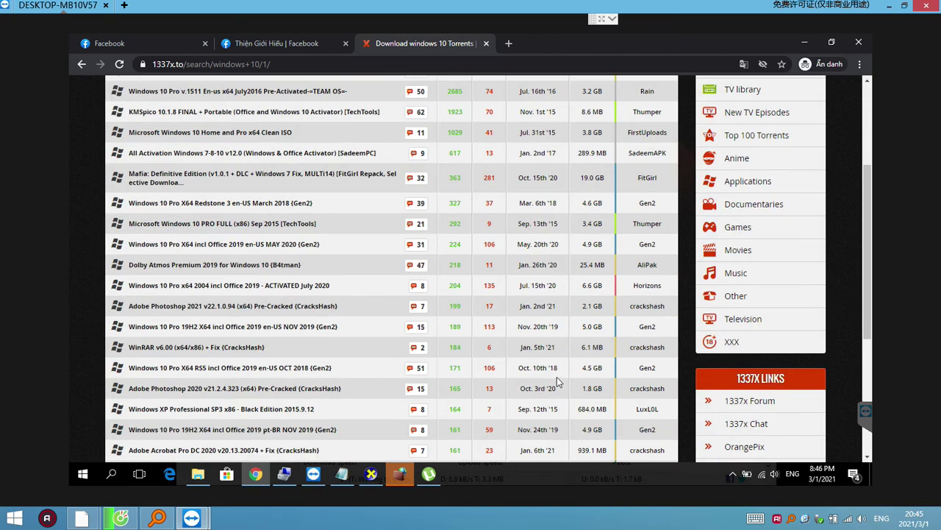
{"action": "left_click", "coordinate": [559, 307]}
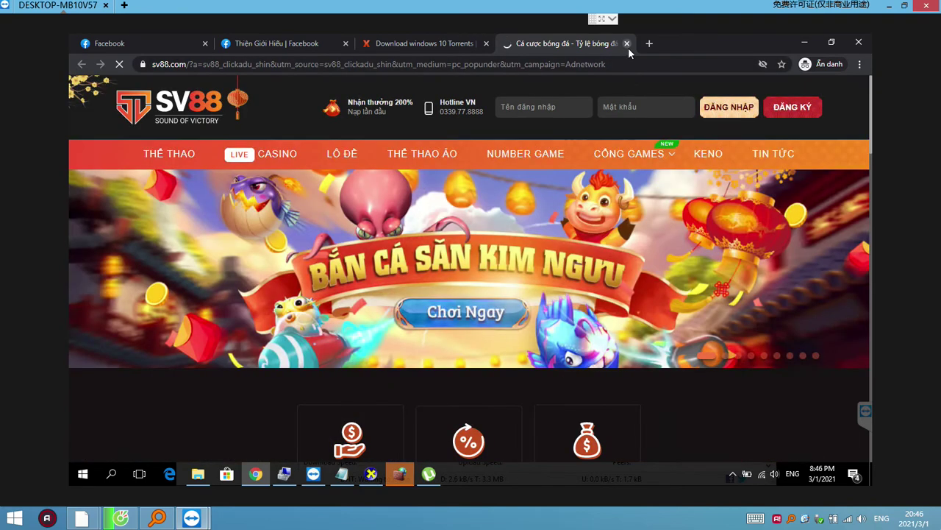
{"action": "left_click", "coordinate": [626, 43]}
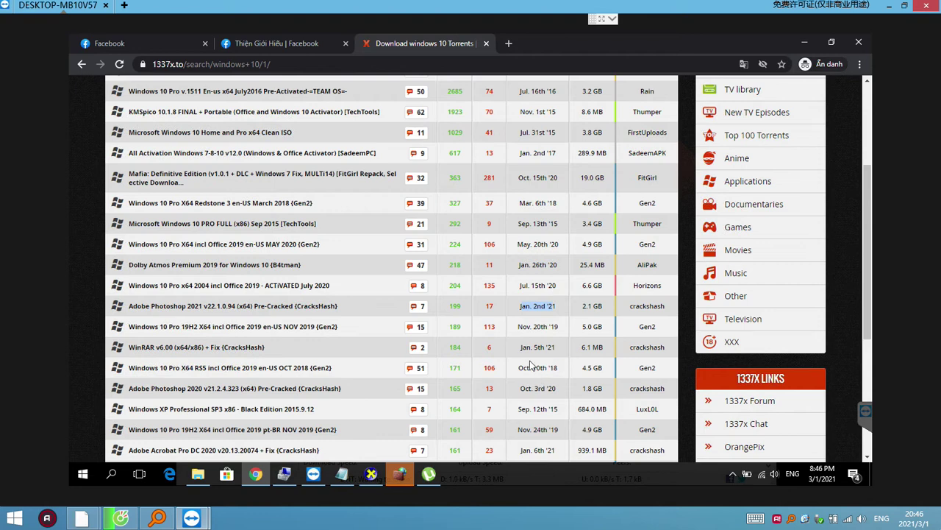
Go to page 2 of the results and close the betting ad tab it spawns.
{"action": "scroll", "coordinate": [530, 364], "scroll_direction": "down", "scroll_amount": 3}
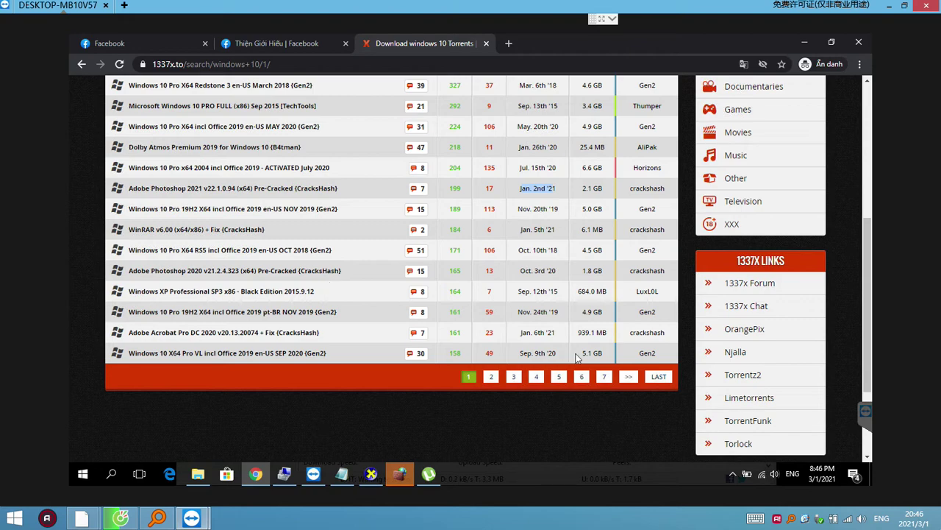
{"action": "scroll", "coordinate": [441, 317], "scroll_direction": "up", "scroll_amount": 3}
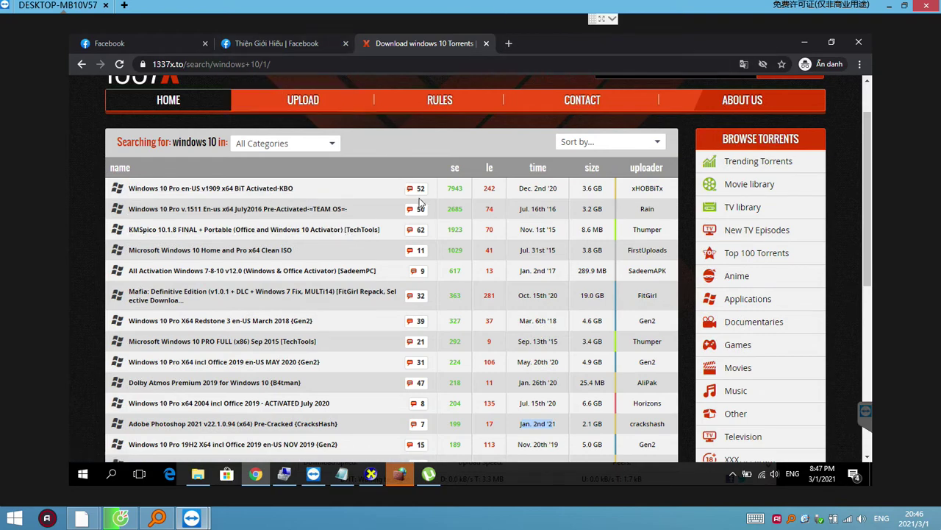
{"action": "scroll", "coordinate": [489, 291], "scroll_direction": "down", "scroll_amount": 3}
{"action": "scroll", "coordinate": [489, 288], "scroll_direction": "down", "scroll_amount": 2}
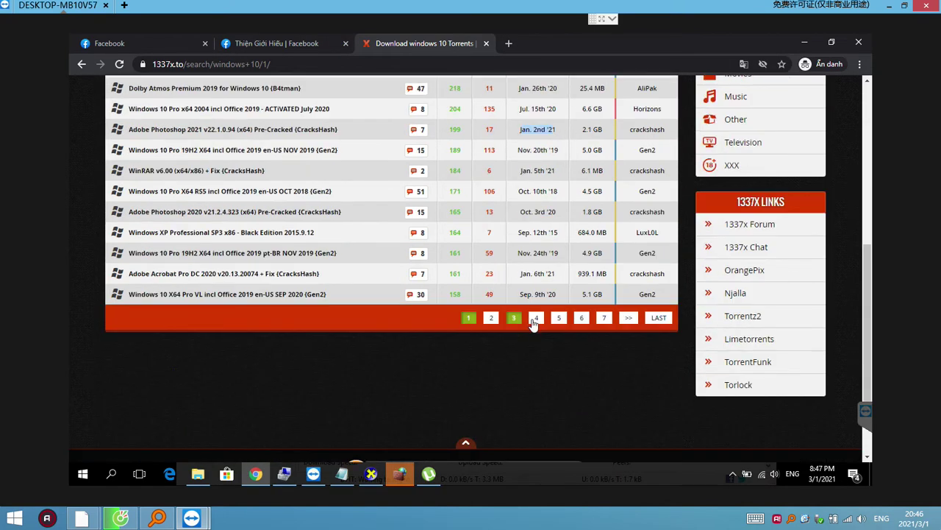
{"action": "left_click", "coordinate": [494, 317]}
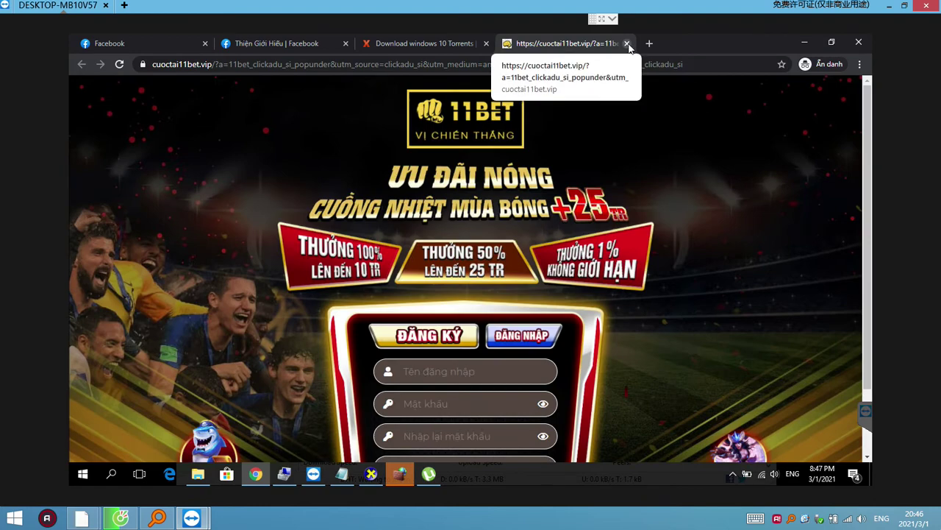
{"action": "left_click", "coordinate": [627, 43]}
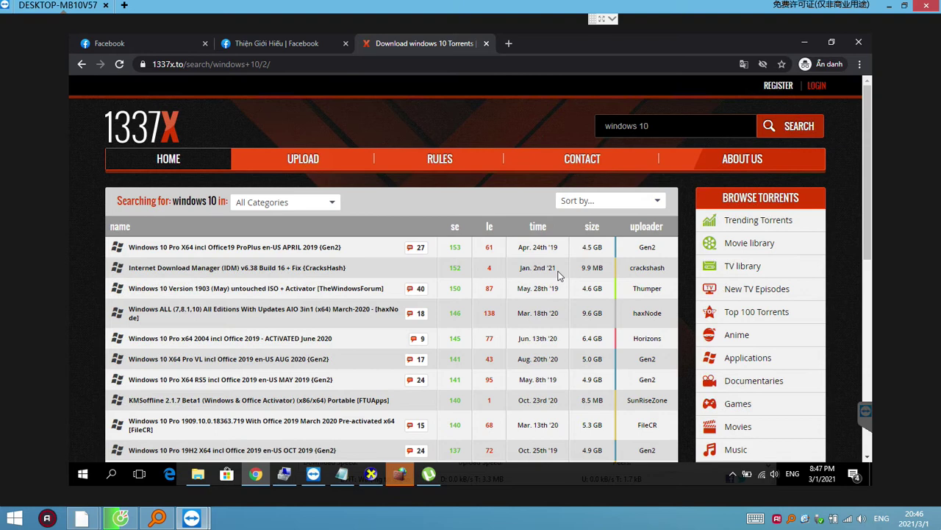
{"action": "scroll", "coordinate": [553, 323], "scroll_direction": "down", "scroll_amount": 1}
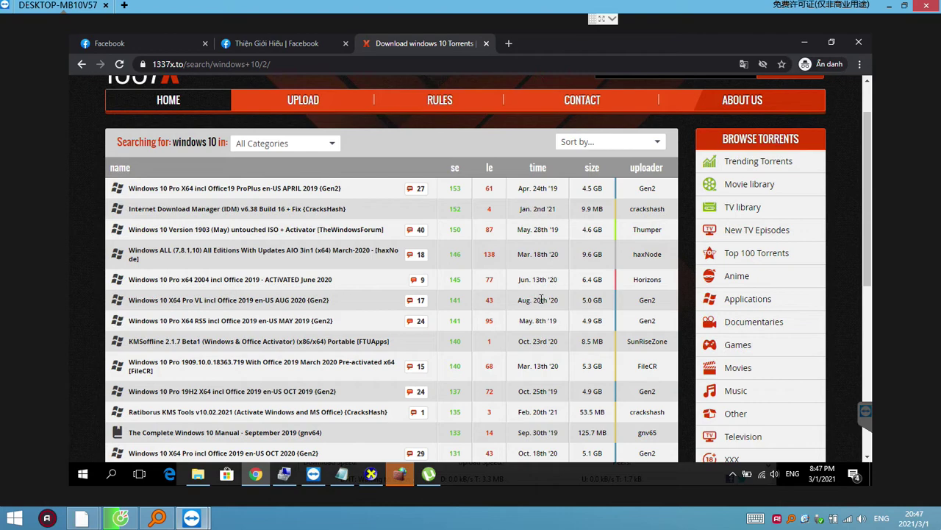
{"action": "scroll", "coordinate": [541, 300], "scroll_direction": "down", "scroll_amount": 1}
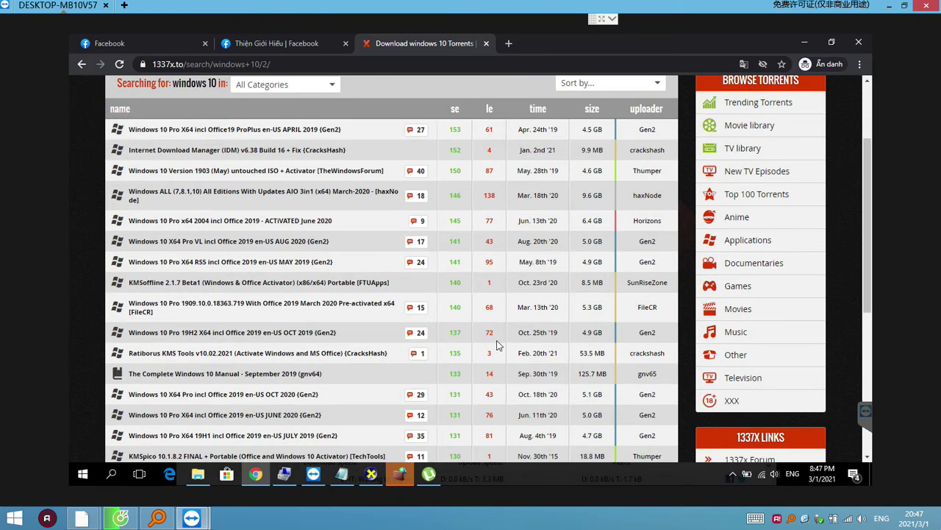
{"action": "scroll", "coordinate": [497, 346], "scroll_direction": "down", "scroll_amount": 2}
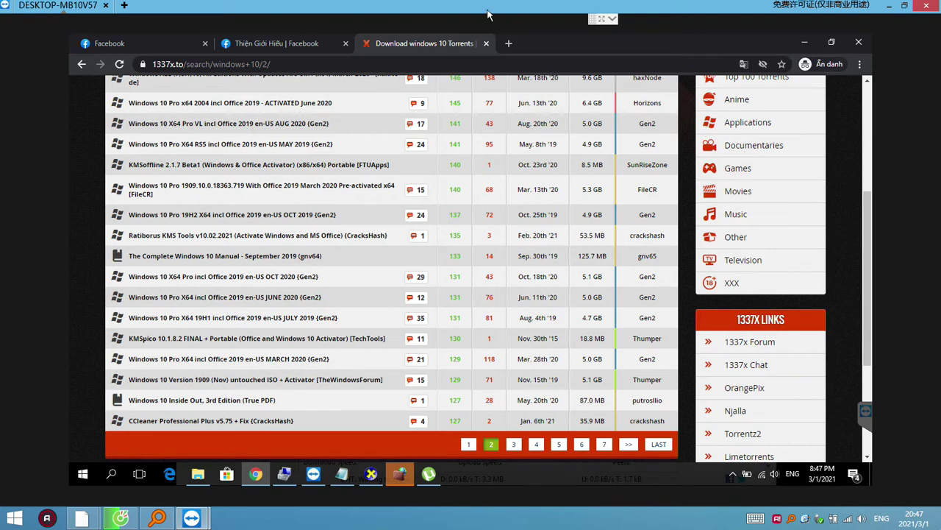
{"action": "left_click", "coordinate": [507, 47]}
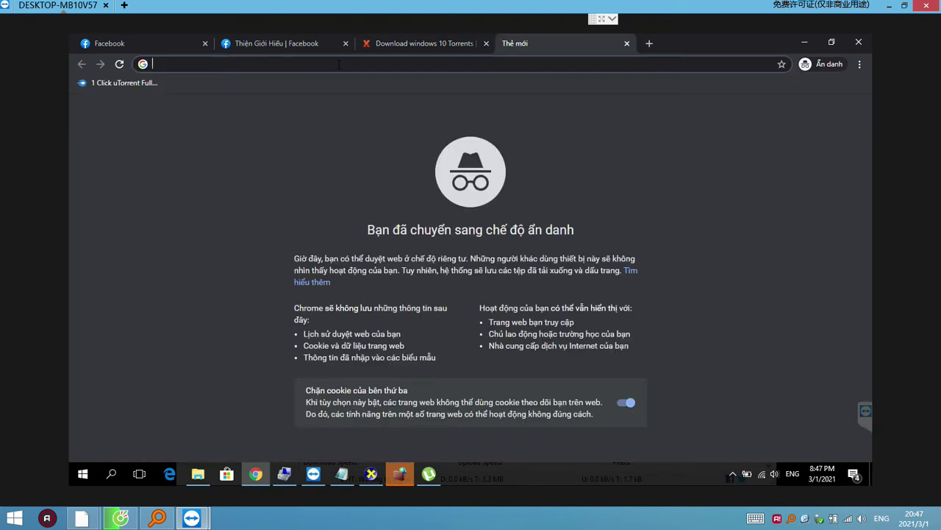
Copy The Pirate Bay windows 10 search URL from the local browser and load it remotely.
{"action": "left_click", "coordinate": [120, 518]}
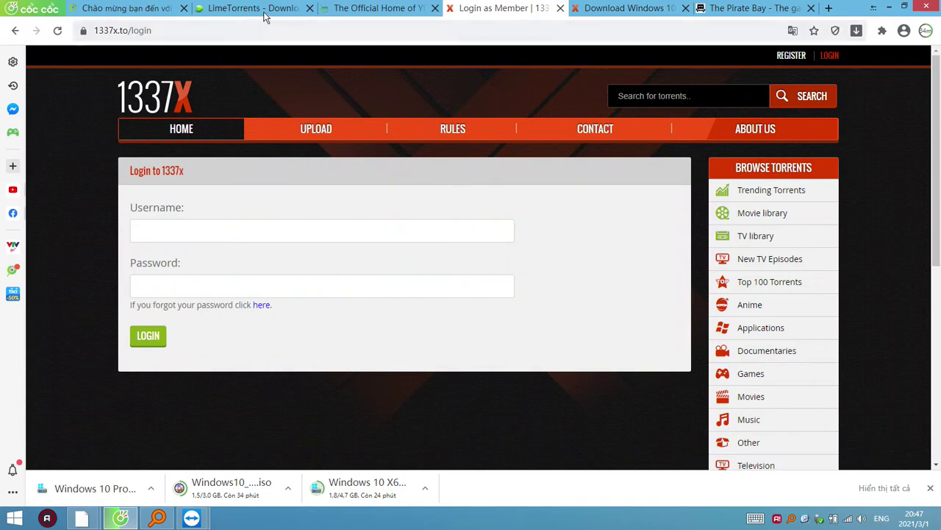
{"action": "left_click", "coordinate": [376, 8]}
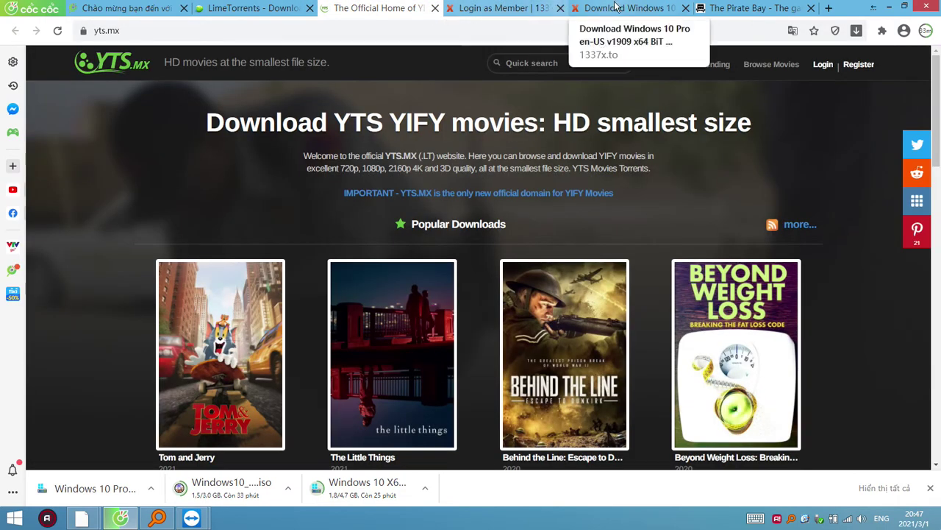
{"action": "left_click", "coordinate": [615, 7]}
{"action": "left_click", "coordinate": [750, 8]}
{"action": "left_click", "coordinate": [295, 31]}
{"action": "key", "text": "ctrl+c"}
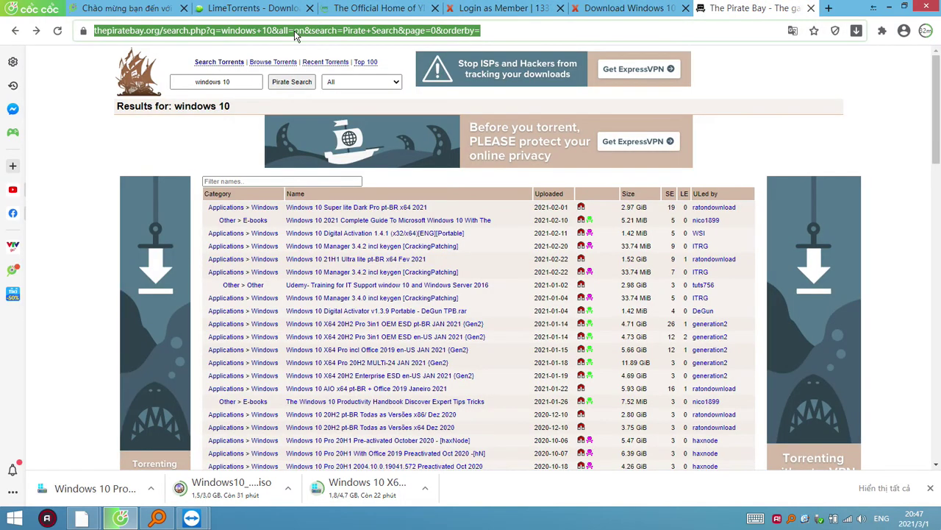
{"action": "key", "text": "BackSpace"}
{"action": "left_click", "coordinate": [192, 518]}
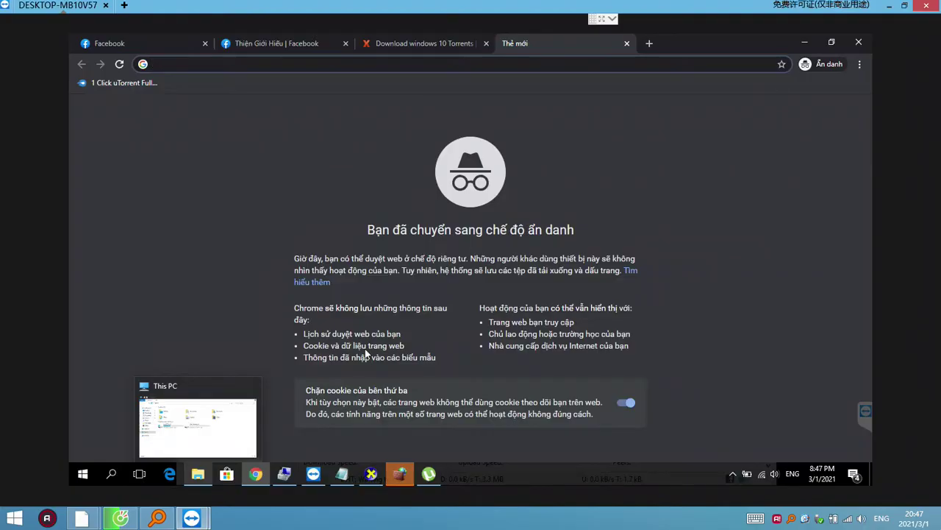
{"action": "left_click", "coordinate": [322, 64]}
{"action": "key", "text": "ctrl+v"}
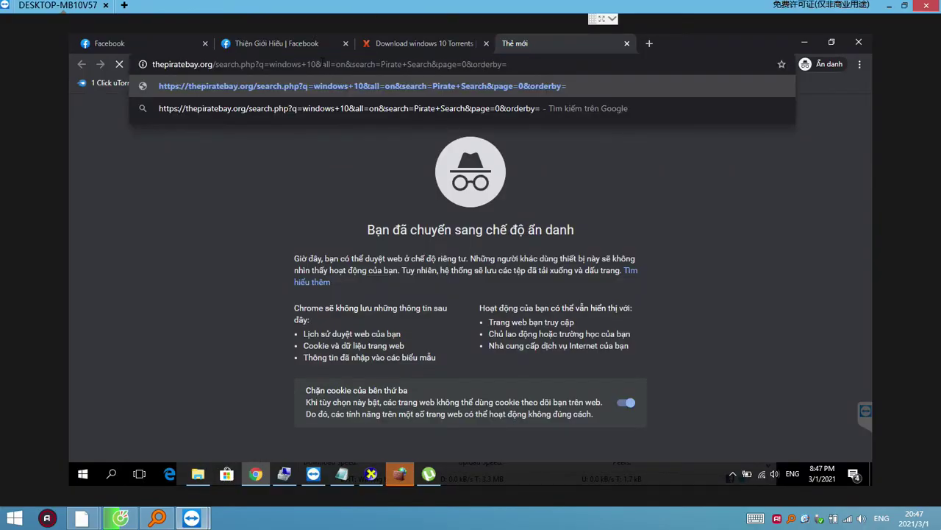
{"action": "key", "text": "Return"}
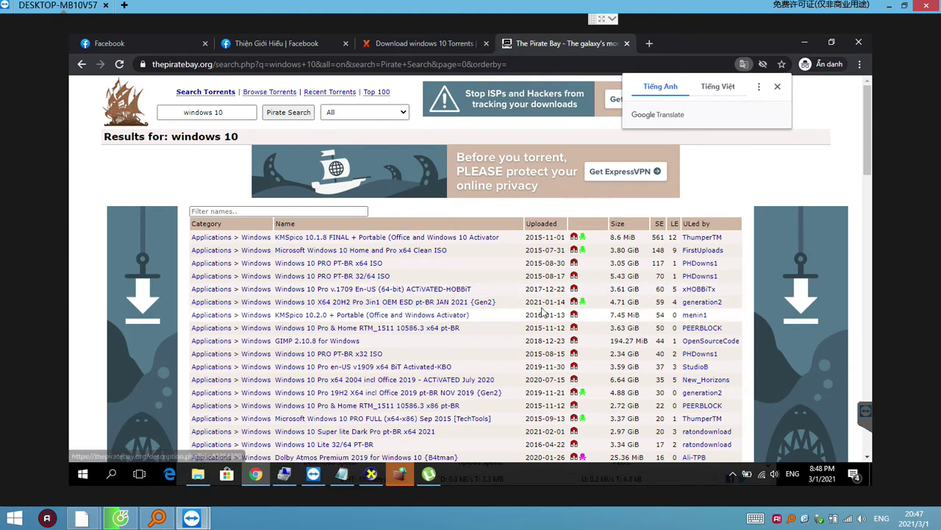
Dismiss the Google Translate offer on The Pirate Bay results page.
{"action": "left_click", "coordinate": [545, 224]}
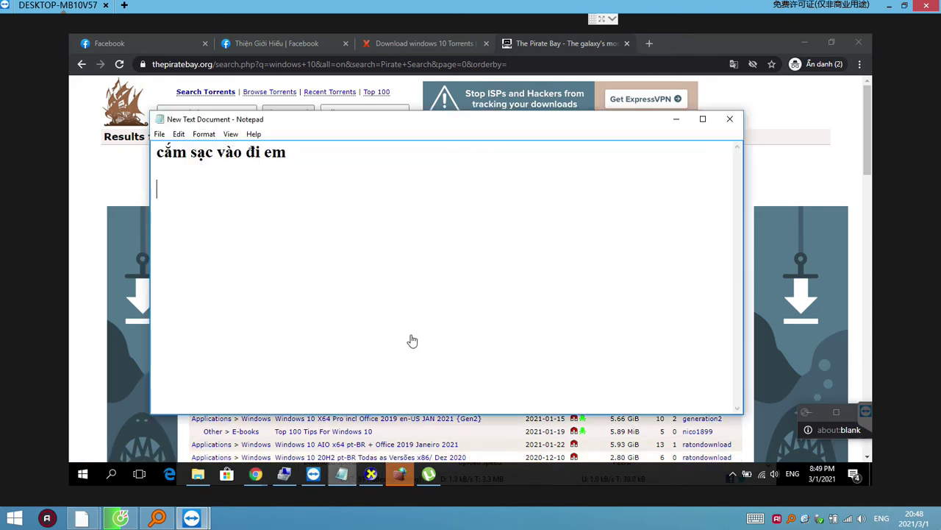
In the Notepad chat, ask "em còn bao nhieu dung lượng tải vậy".
{"action": "key", "text": "alt+Tab"}
{"action": "key", "text": "Return"}
{"action": "key", "text": "Return"}
{"action": "type", "text": "em c"}
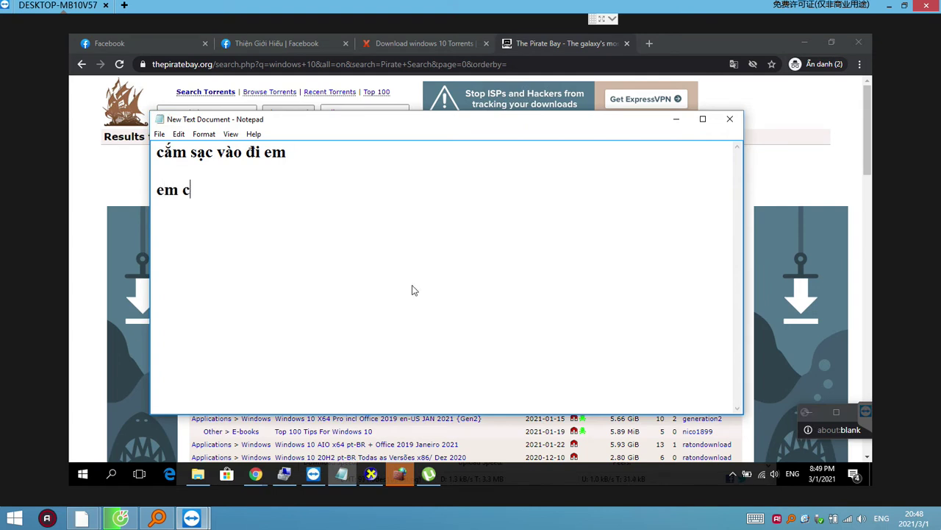
{"action": "type", "text": "òn bao nhieu"}
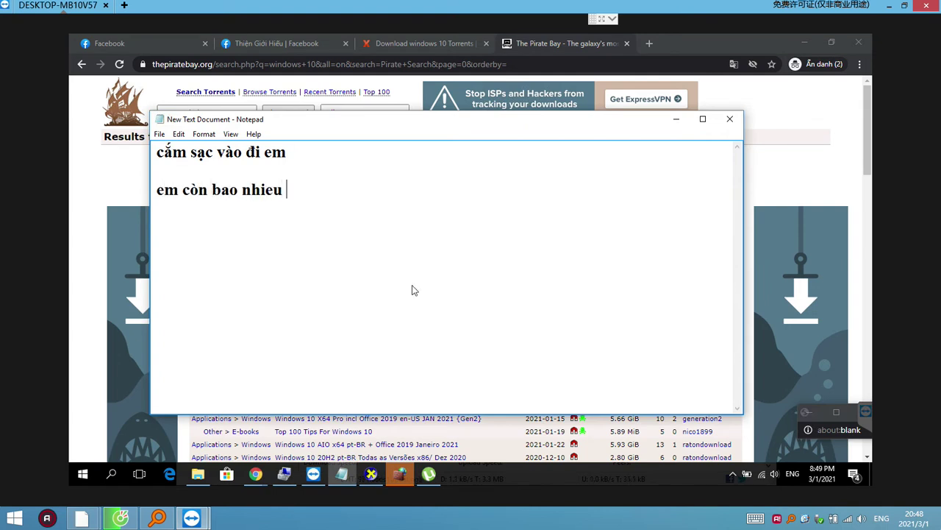
{"action": "type", "text": " dungn"}
{"action": "key", "text": "BackSpace"}
{"action": "type", "text": "lượng ta"}
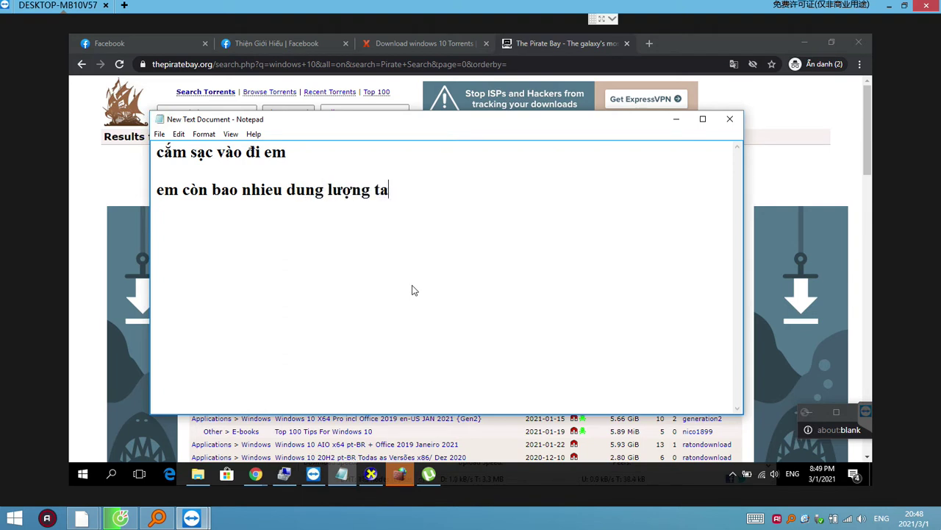
{"action": "key", "text": "BackSpace"}
{"action": "type", "text": "ải vậy"}
{"action": "key", "text": "Return"}
Add lines about the split 120 SSD, wifi or 4g, and "em sài wifi ok em".
{"action": "type", "text": "con này em"}
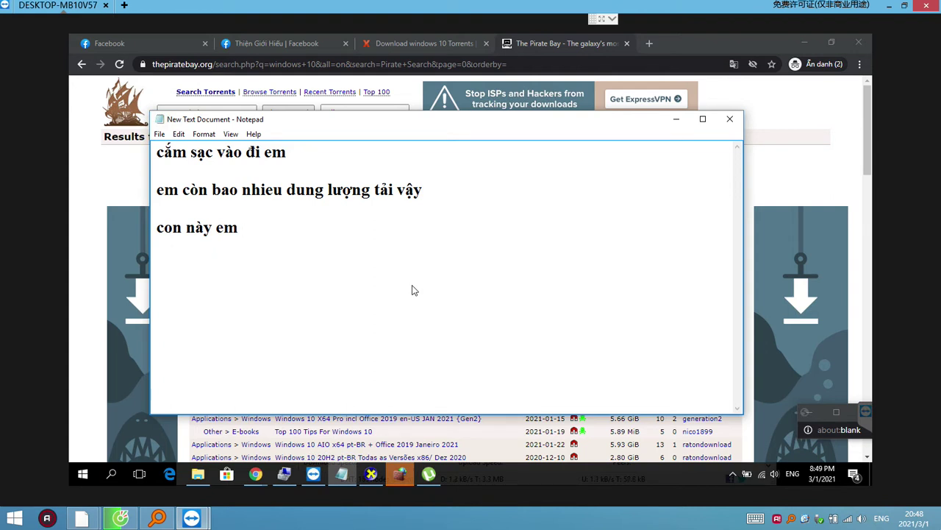
{"action": "type", "text": " căm"}
{"action": "type", "text": " ssd 120"}
{"action": "type", "text": " ổ"}
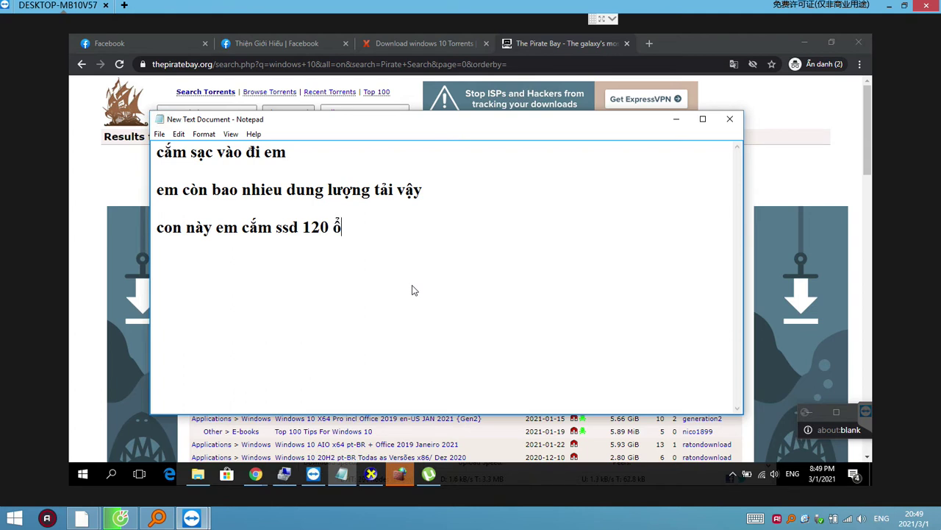
{"action": "type", "text": " c chia đôi"}
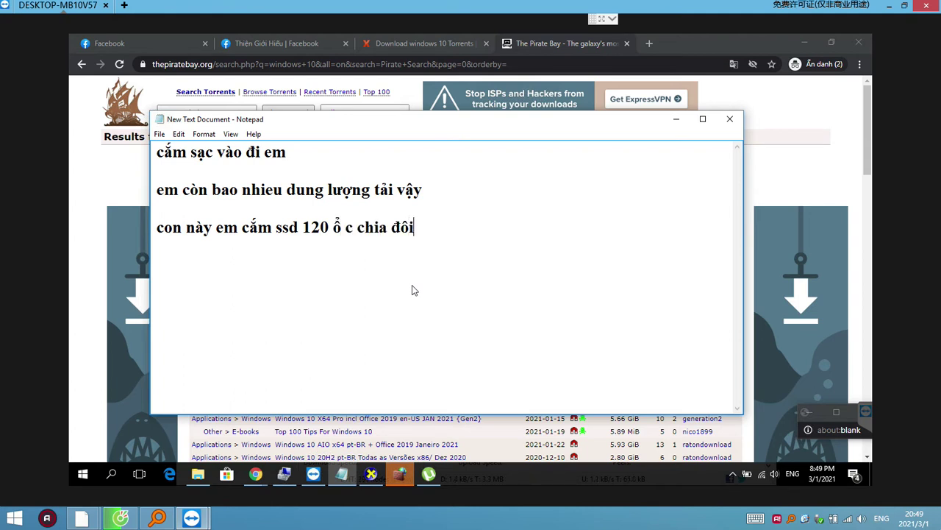
{"action": "key", "text": "Return"}
{"action": "type", "text": "em xài "}
{"action": "type", "text": "wifi"}
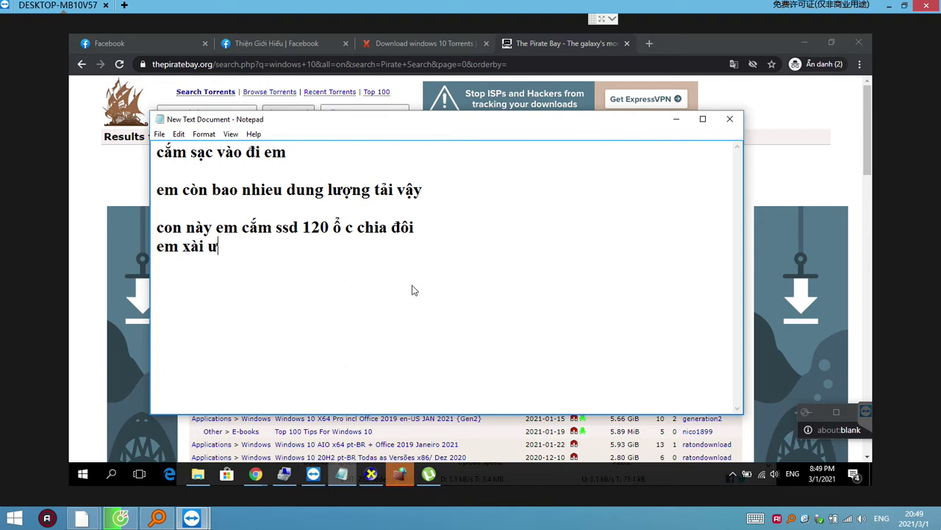
{"action": "type", "text": " hay 4g"}
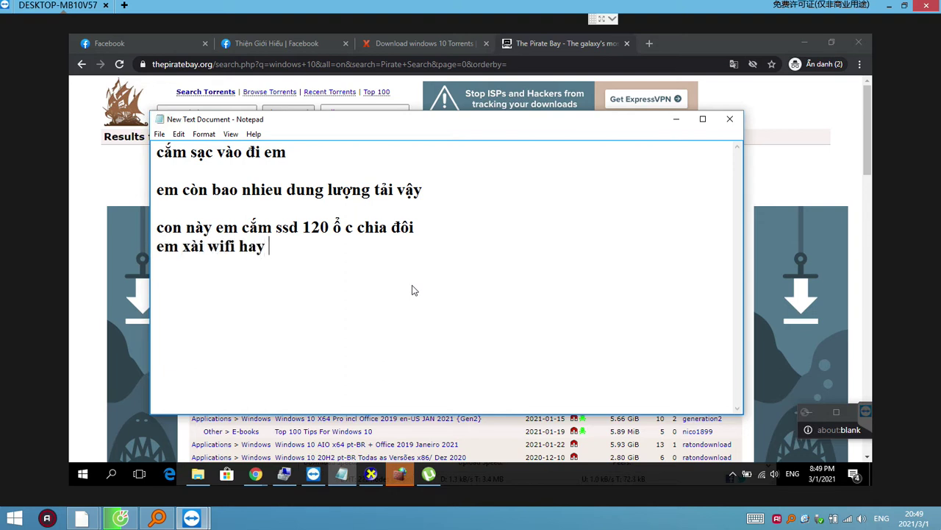
{"action": "key", "text": "Return"}
{"action": "key", "text": "Return"}
{"action": "type", "text": "em sài wifi "}
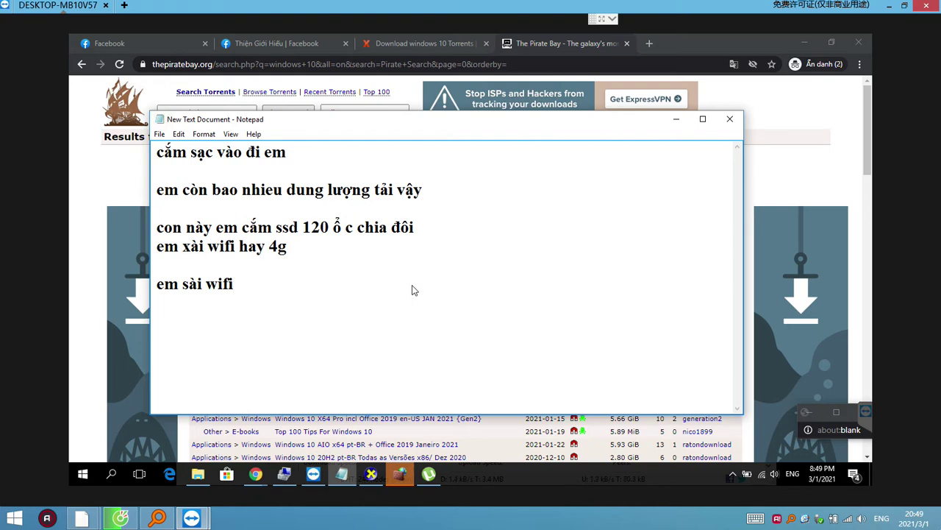
{"action": "type", "text": "ok em"}
Open the Windows 10 X64 20H2 10in1 torrent details in a new tab.
{"action": "left_click", "coordinate": [87, 176]}
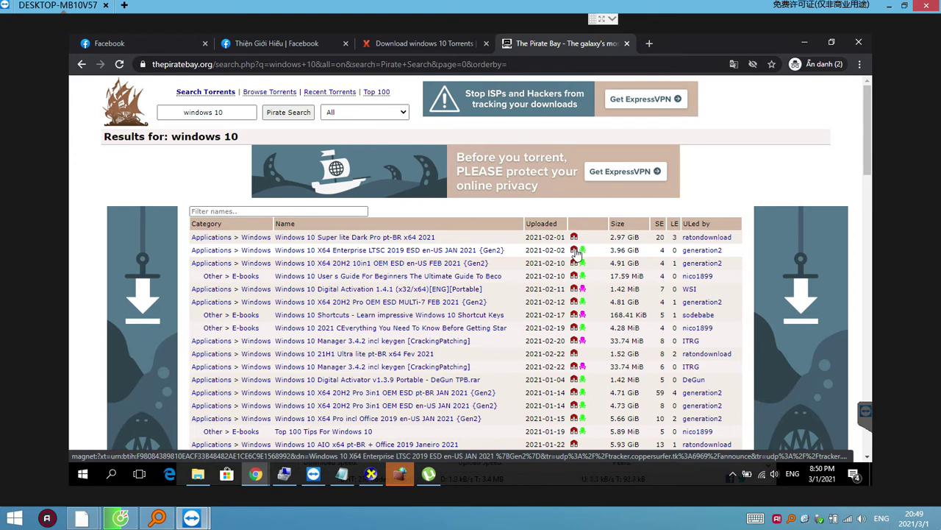
{"action": "right_click", "coordinate": [434, 270]}
{"action": "left_click", "coordinate": [470, 278]}
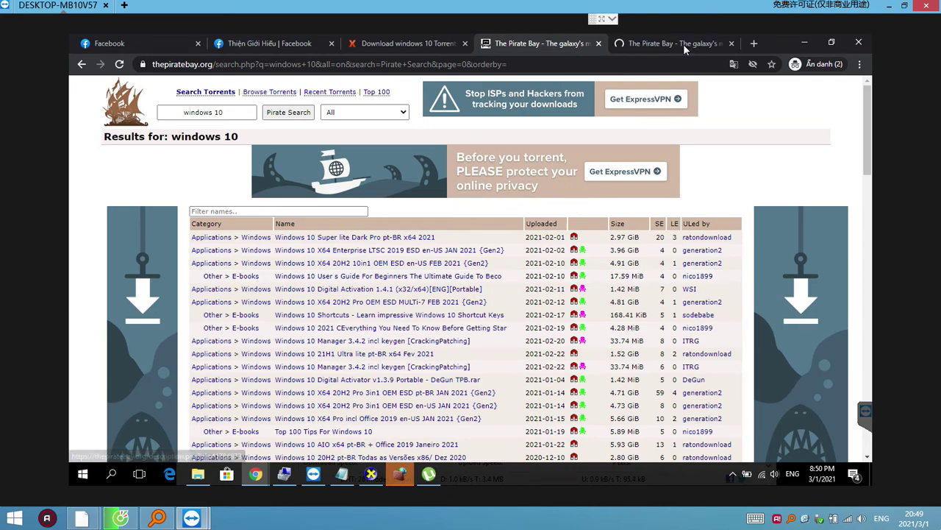
{"action": "left_click", "coordinate": [684, 43]}
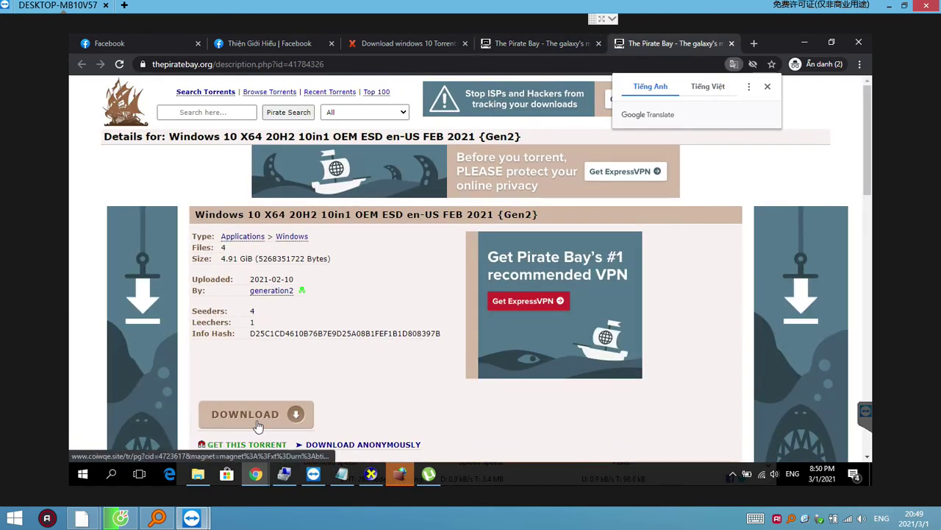
Try the torrent's download links, closing the ExpressVPN and GogogoSearch ad tabs.
{"action": "scroll", "coordinate": [258, 425], "scroll_direction": "down", "scroll_amount": 2}
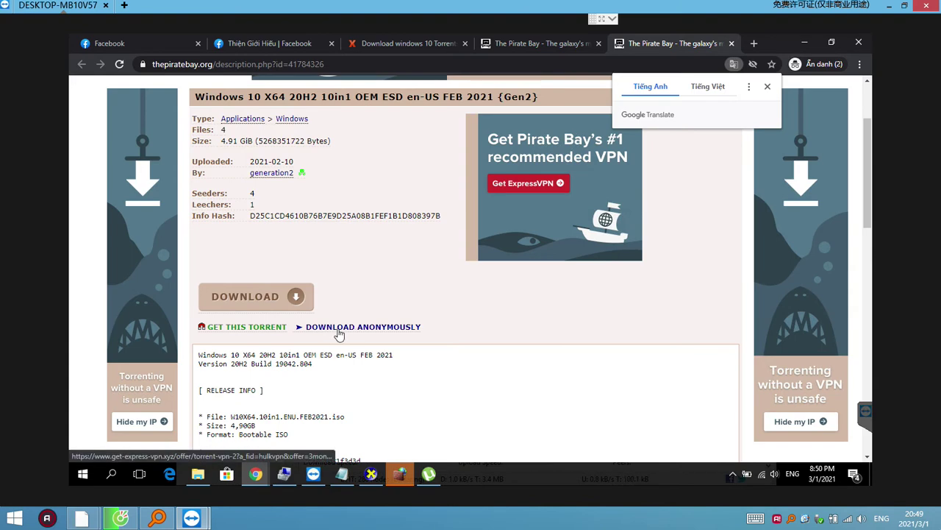
{"action": "left_click", "coordinate": [339, 328]}
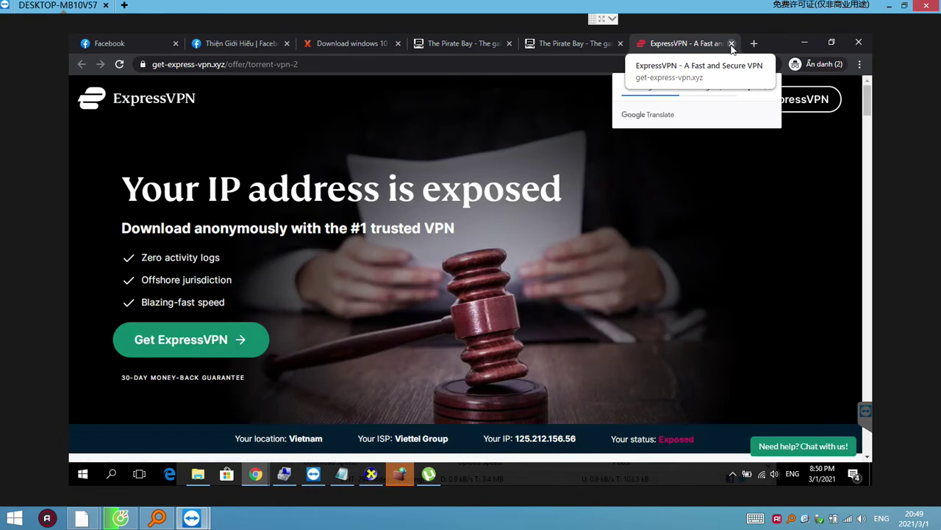
{"action": "left_click", "coordinate": [732, 44]}
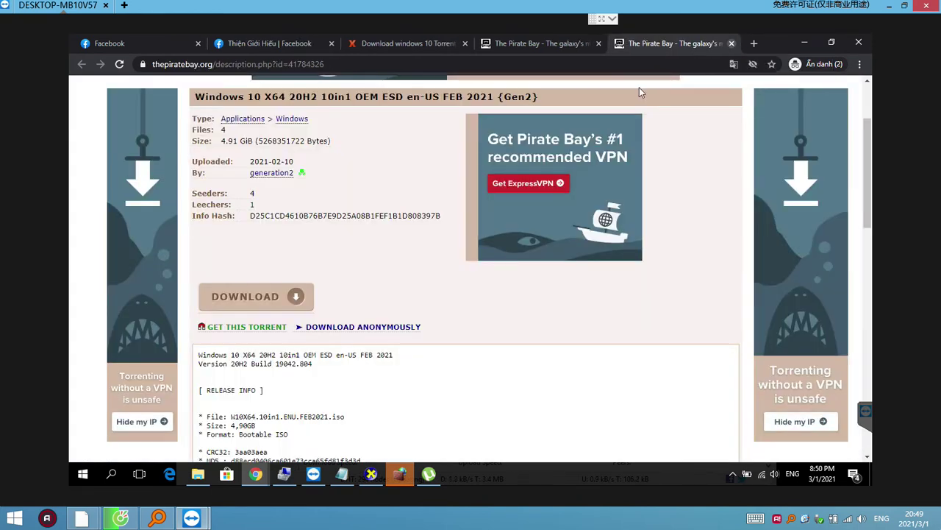
{"action": "left_click", "coordinate": [271, 297]}
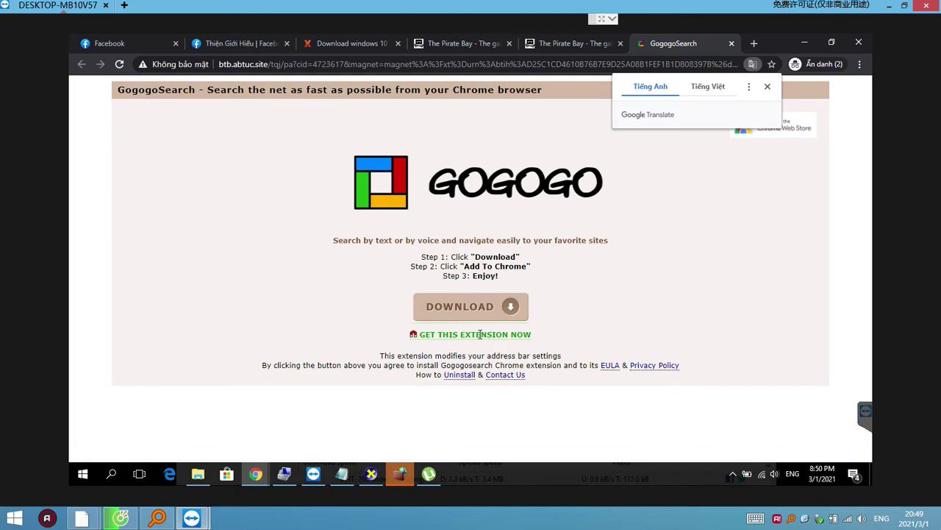
{"action": "left_click", "coordinate": [731, 44]}
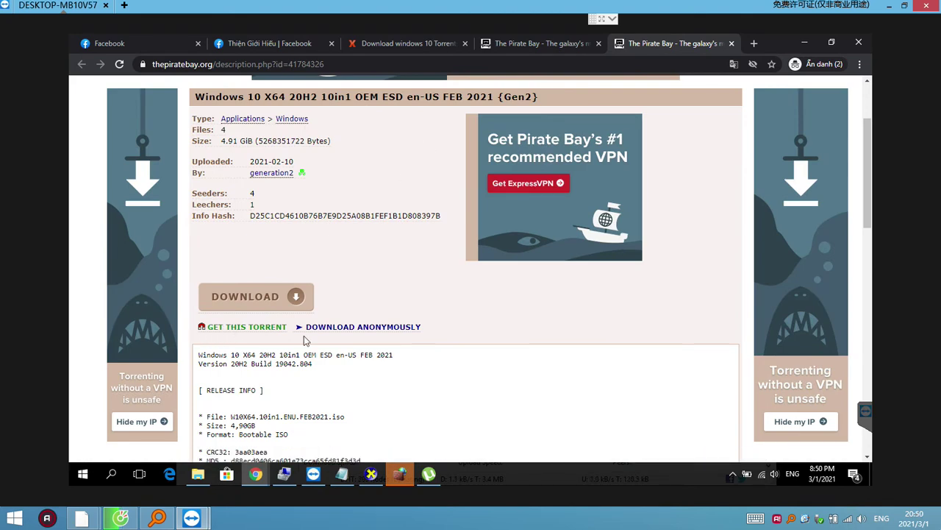
Copy the GET THIS TORRENT magnet link and add it in uTorrent via Add Torrent from URL.
{"action": "right_click", "coordinate": [251, 330]}
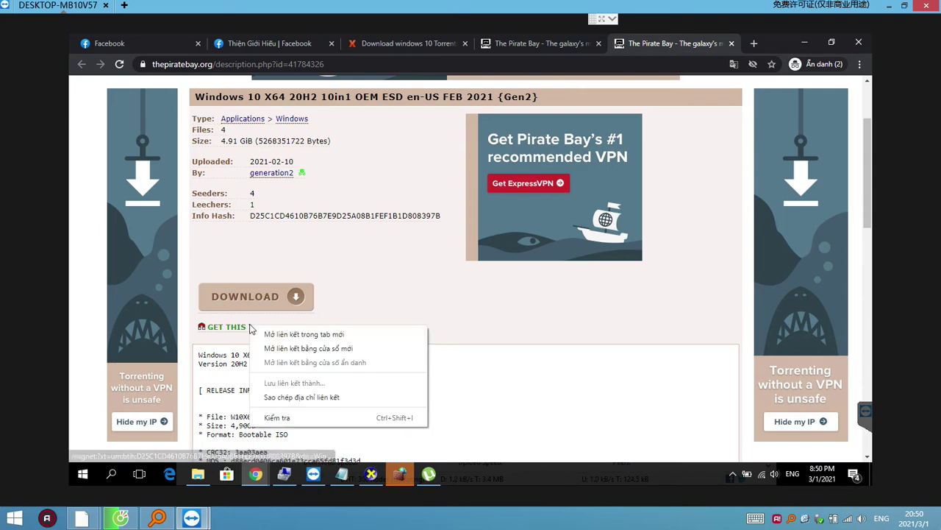
{"action": "left_click", "coordinate": [293, 398]}
{"action": "left_click", "coordinate": [430, 477]}
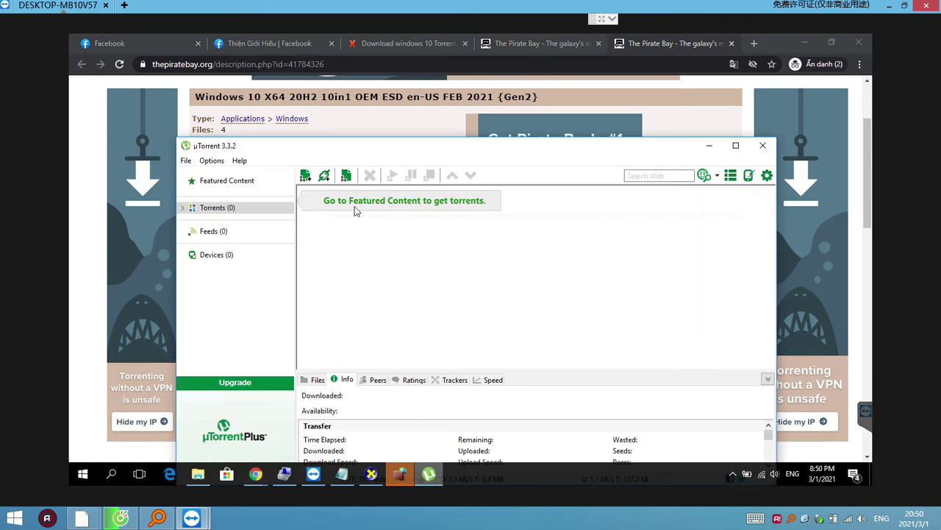
{"action": "left_click", "coordinate": [186, 160]}
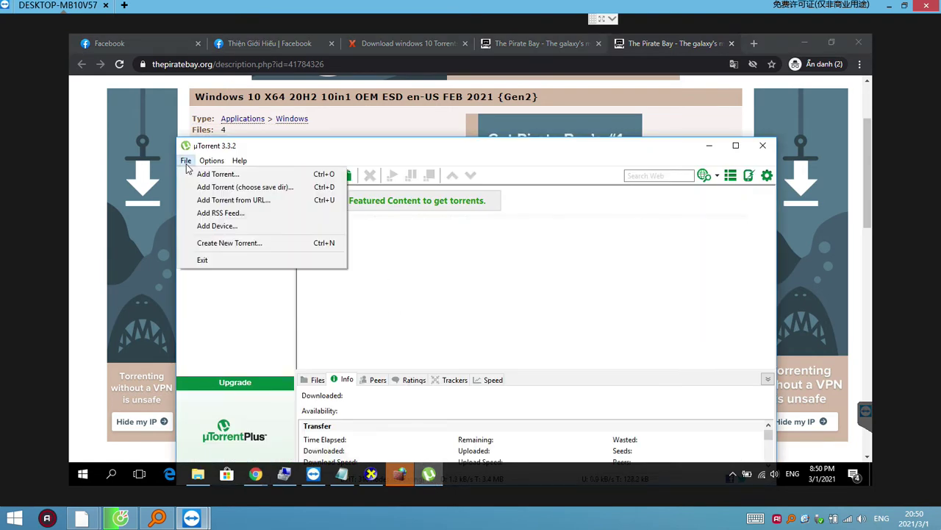
{"action": "left_click", "coordinate": [234, 200]}
{"action": "left_click", "coordinate": [534, 333]}
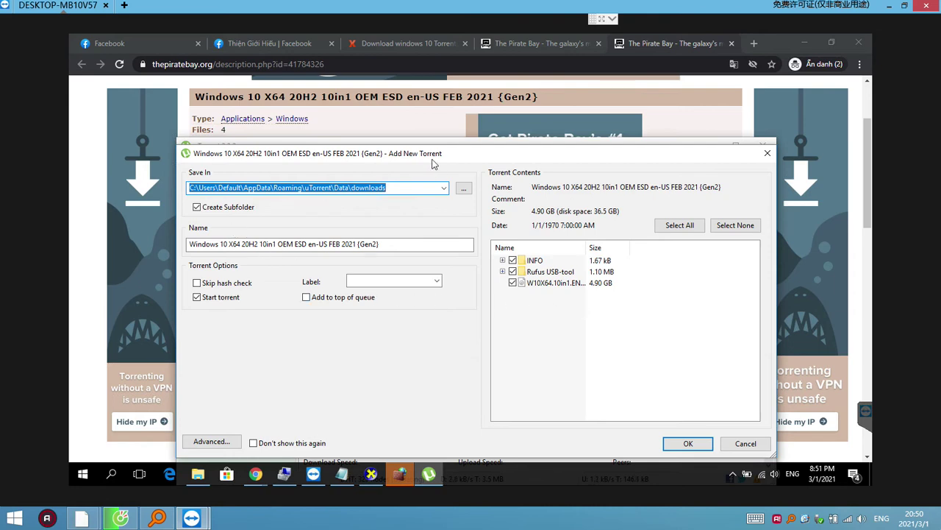
Set New Volume (D:) as the save folder for the Windows 10 X64 20H2 torrent and start downloading.
{"action": "left_click", "coordinate": [466, 189]}
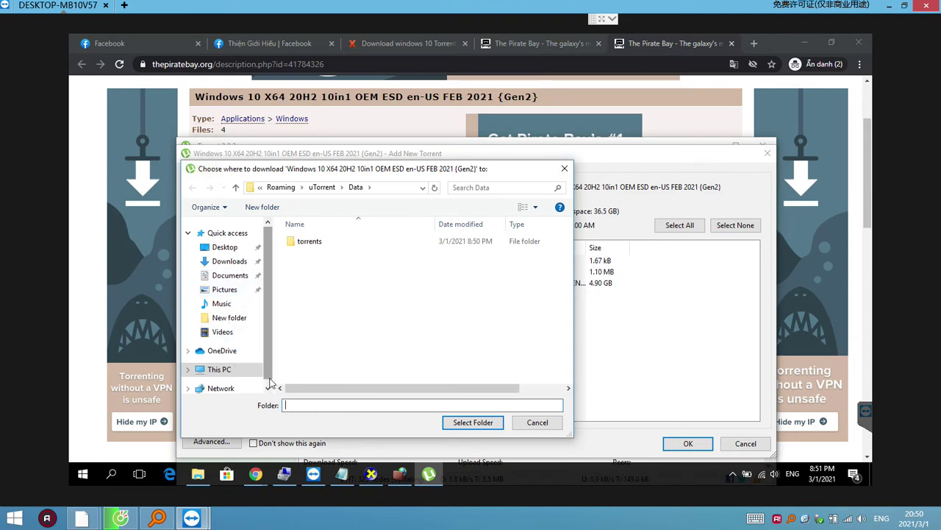
{"action": "scroll", "coordinate": [270, 383], "scroll_direction": "down", "scroll_amount": 1}
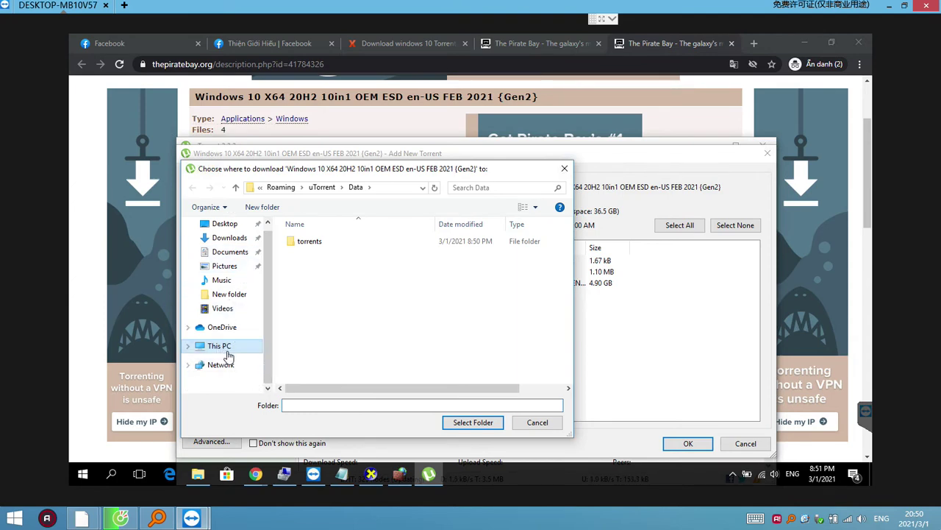
{"action": "left_click", "coordinate": [222, 347]}
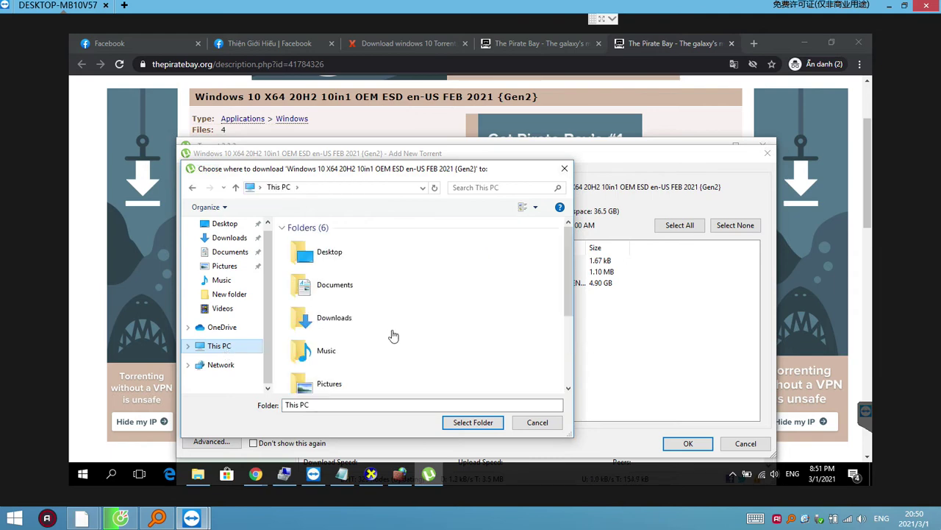
{"action": "left_click_drag", "start_coordinate": [570, 287], "coordinate": [568, 377]}
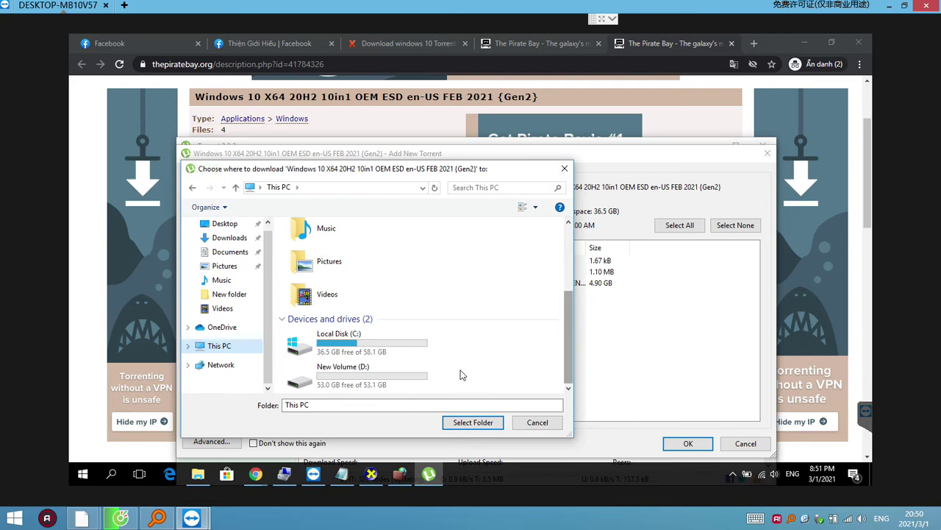
{"action": "left_click", "coordinate": [384, 383]}
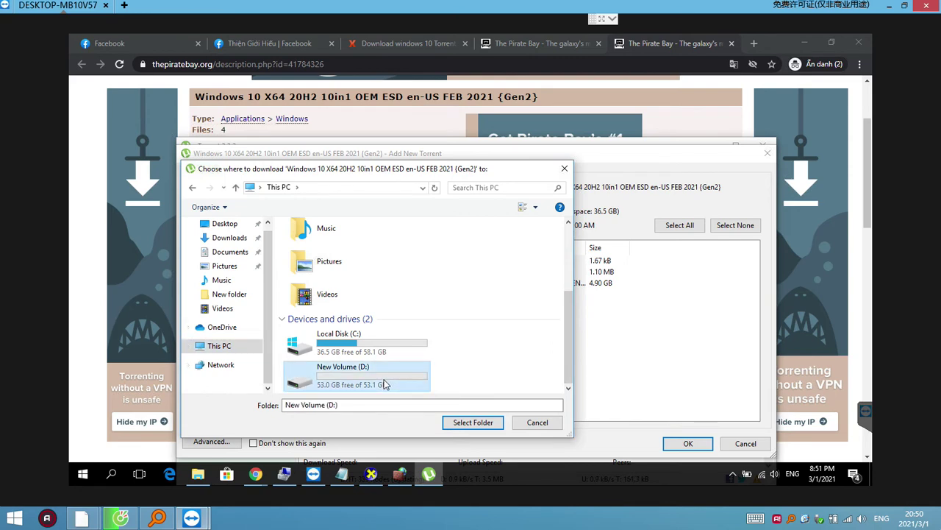
{"action": "left_click", "coordinate": [465, 421]}
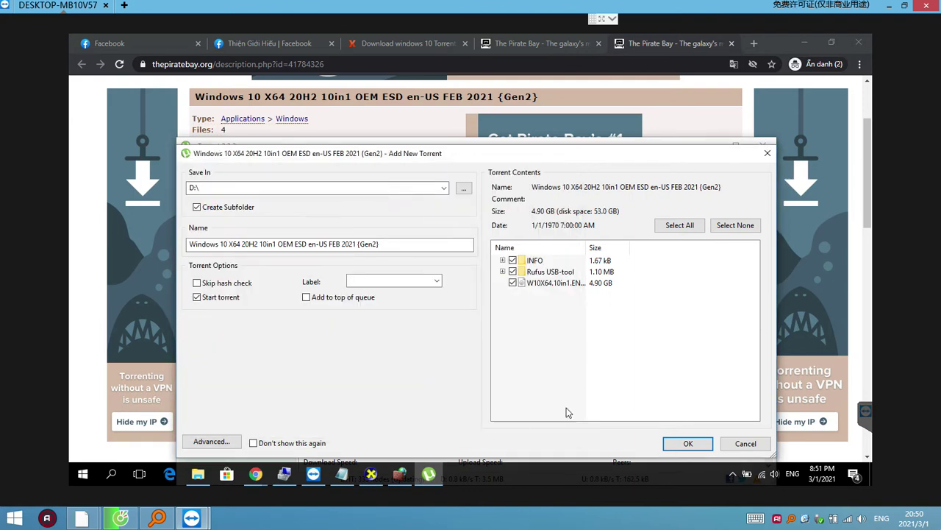
{"action": "left_click", "coordinate": [688, 444]}
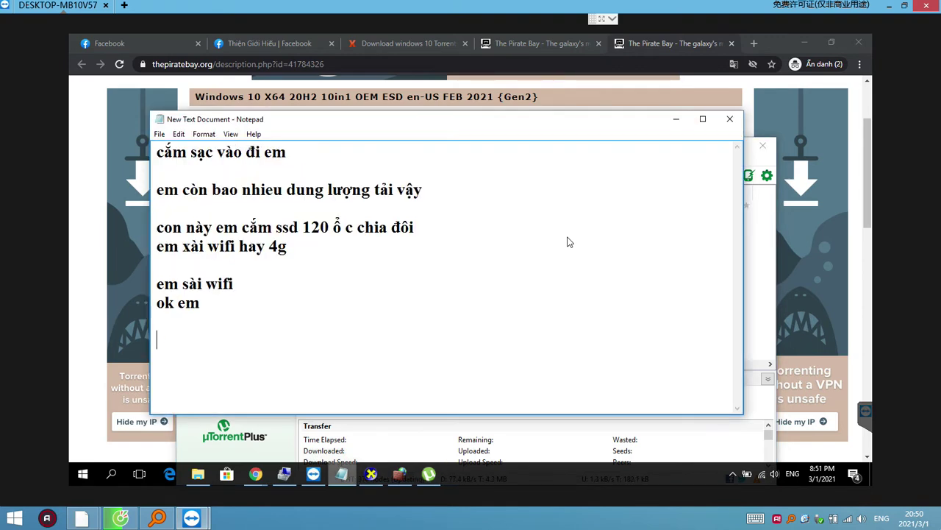
Type a chat message asking why this is installed, saying 'cài được cái toupad là được anh ạ'.
{"action": "type", "text": "a ơi a cài ca"}
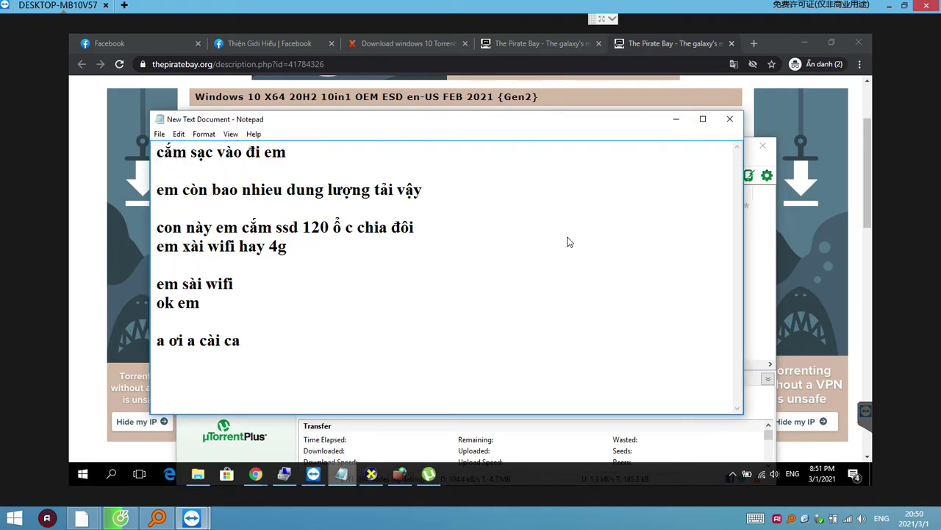
{"action": "key", "text": "BackSpace"}
{"action": "type", "text": "ái này đê r"}
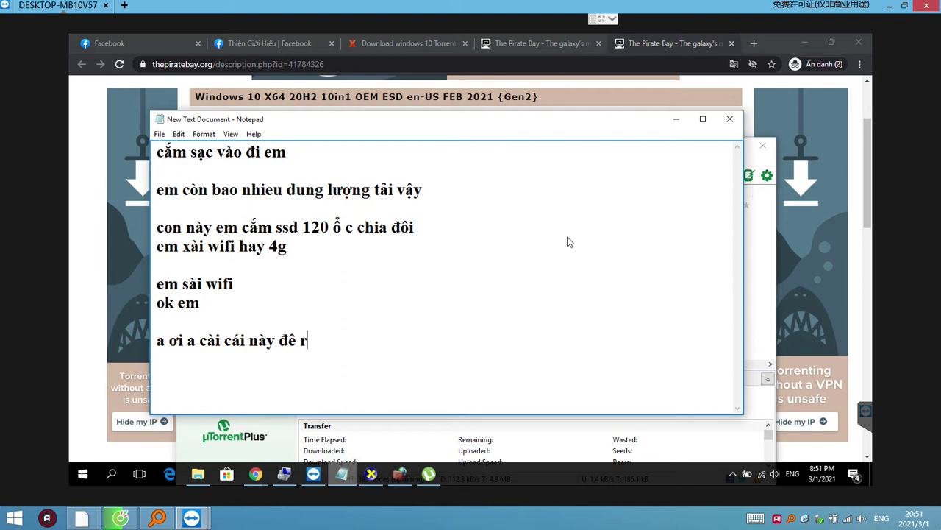
{"action": "key", "text": "BackSpace"}
{"action": "key", "text": "BackSpace"}
{"action": "type", "text": "r"}
{"action": "type", "text": " làm j thế? b"}
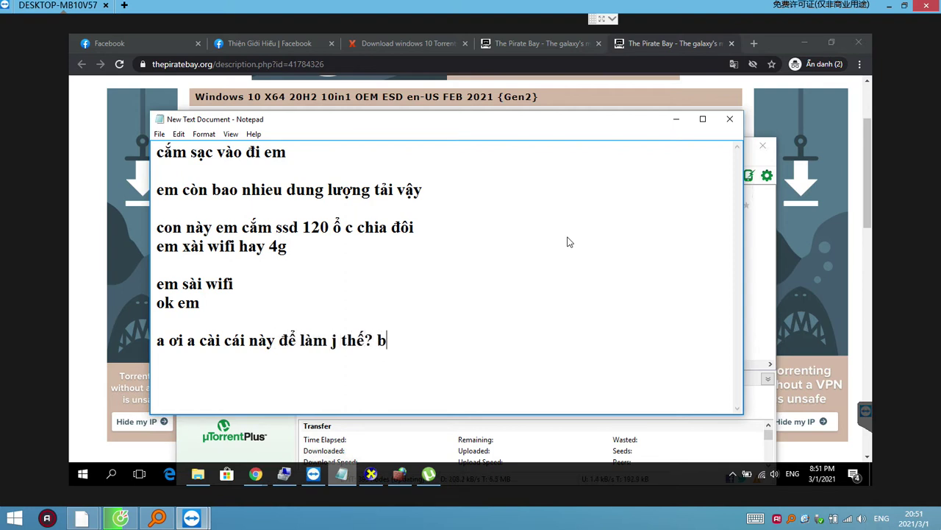
{"action": "type", "text": "ây giờ con này"}
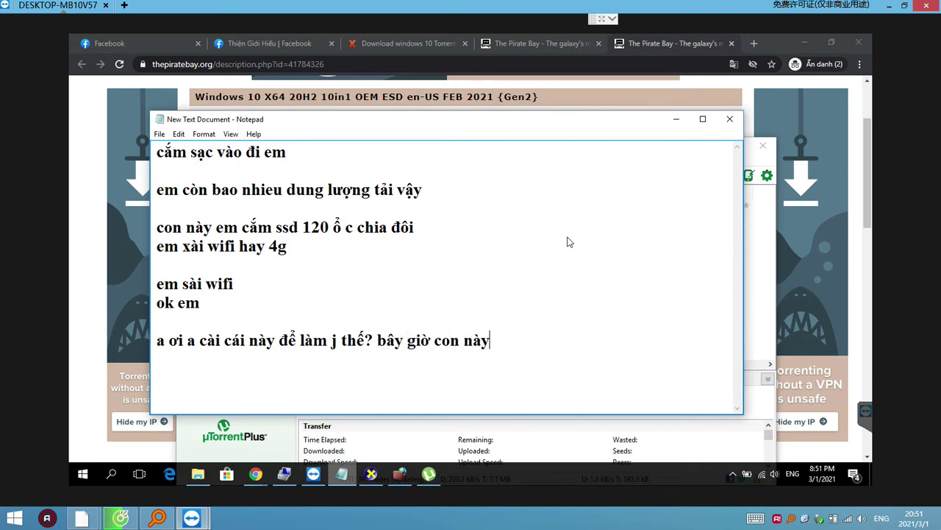
{"action": "type", "text": " ít dung lươ"}
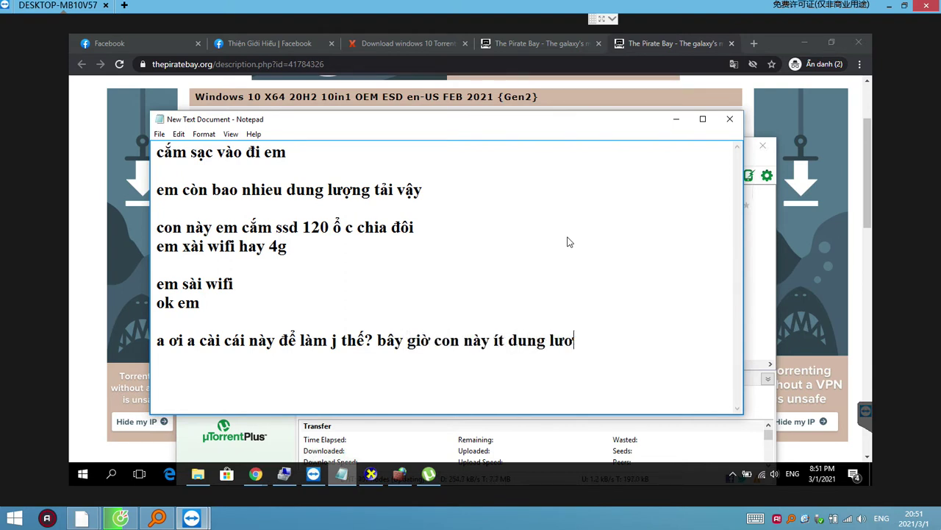
{"action": "type", "text": "ợng s"}
{"action": "type", "text": "hỉ cần để"}
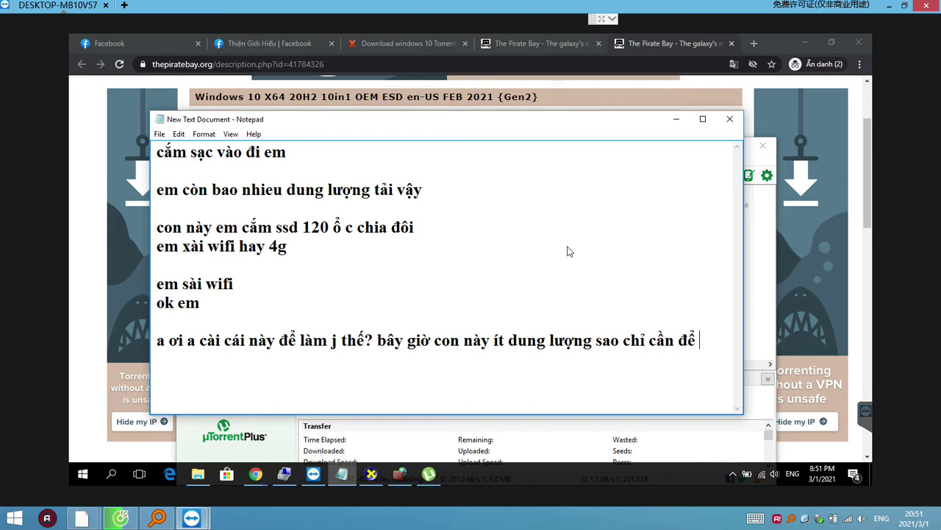
{"action": "type", "text": " c"}
{"action": "key", "text": "BackSpace"}
{"action": "key", "text": "BackSpace"}
{"action": "key", "text": "BackSpace"}
{"action": "key", "text": "BackSpace"}
{"action": "type", "text": "cai được cái toupad nư"}
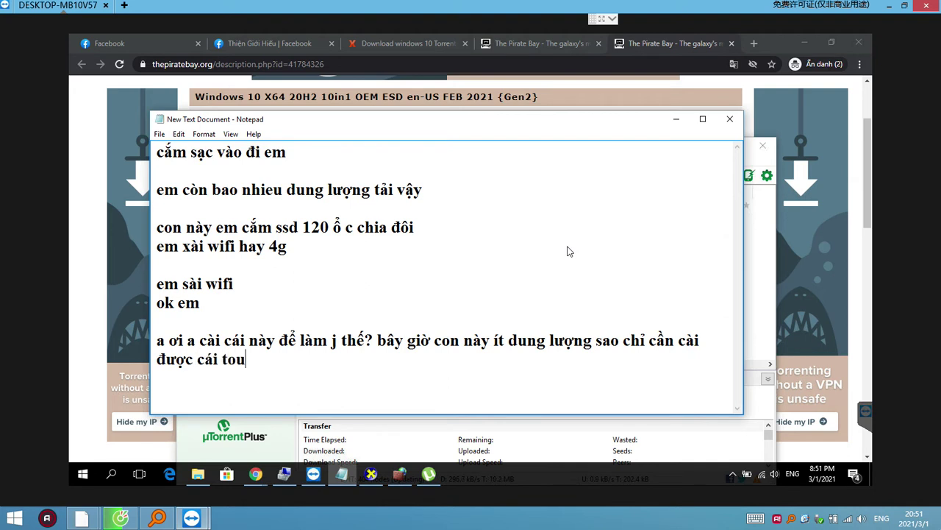
{"action": "key", "text": "BackSpace"}
{"action": "key", "text": "BackSpace"}
{"action": "type", "text": "là được anh a"}
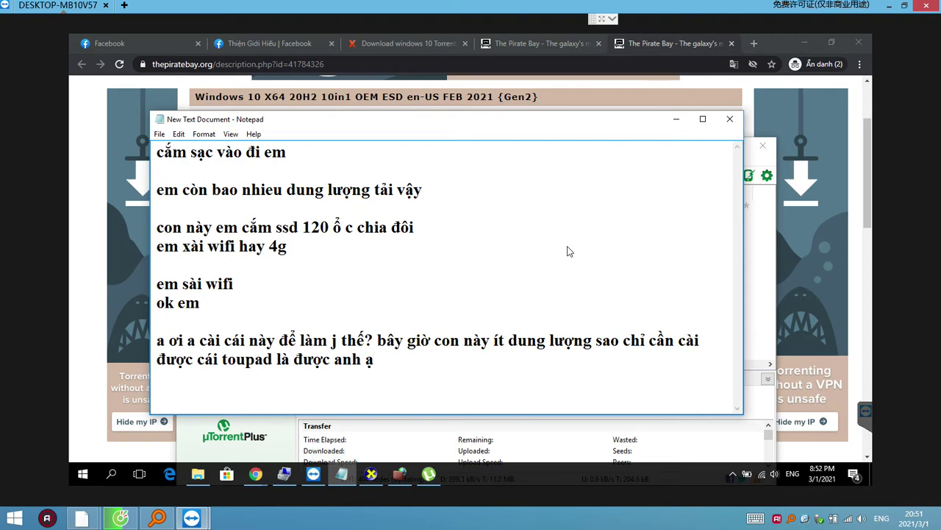
{"action": "key", "text": "Return"}
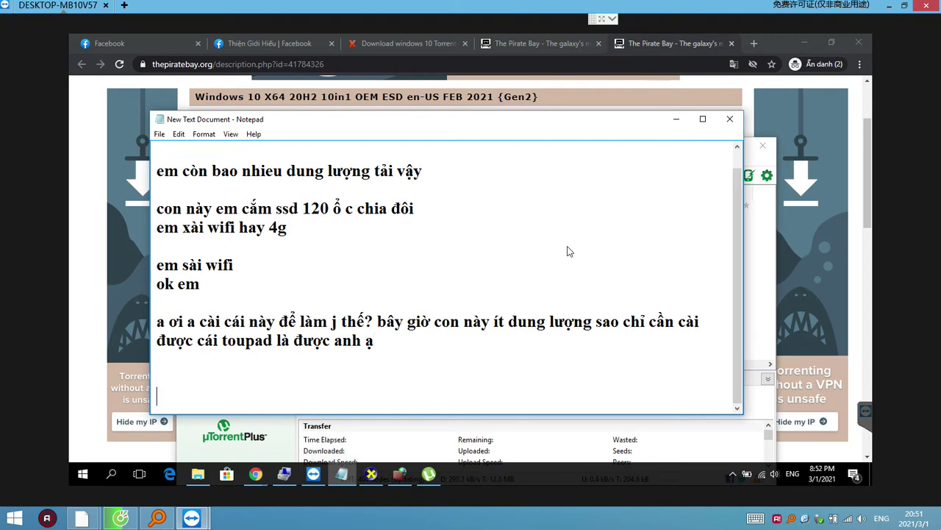
Ask whether the Windows 10 being installed is 1607, and why not HP's 1909, 2004 or 20H2.
{"action": "type", "text": "windows"}
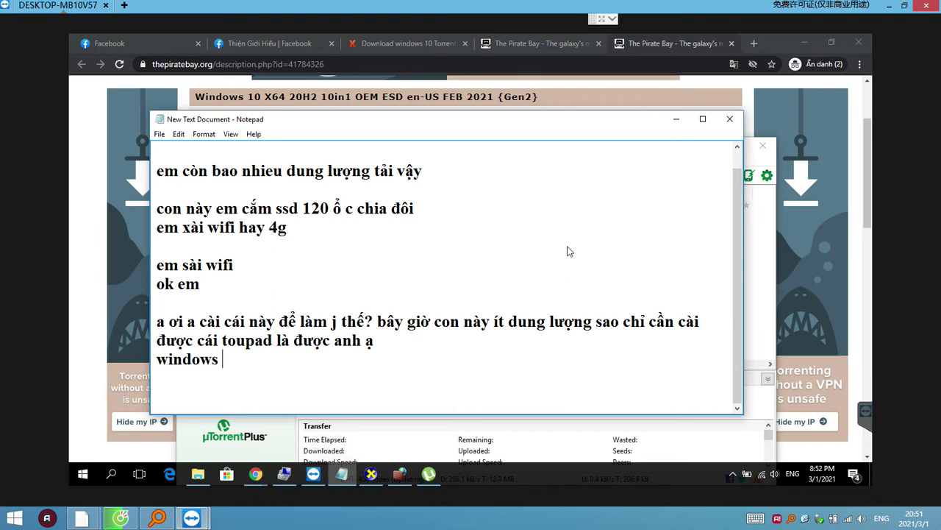
{"action": "type", "text": " 10 "}
{"action": "type", "text": "em đang ca"}
{"action": "type", "text": "i "}
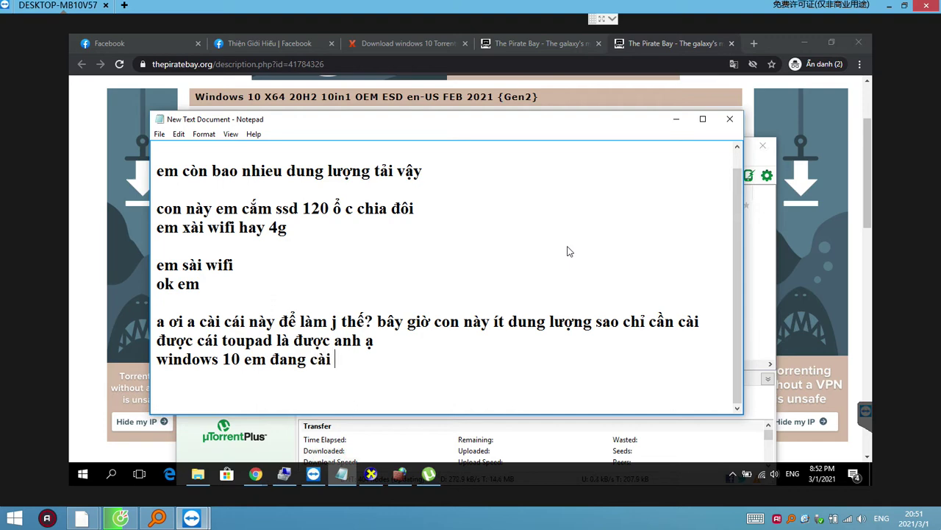
{"action": "type", "text": "la ban"}
{"action": "type", "text": " nào "}
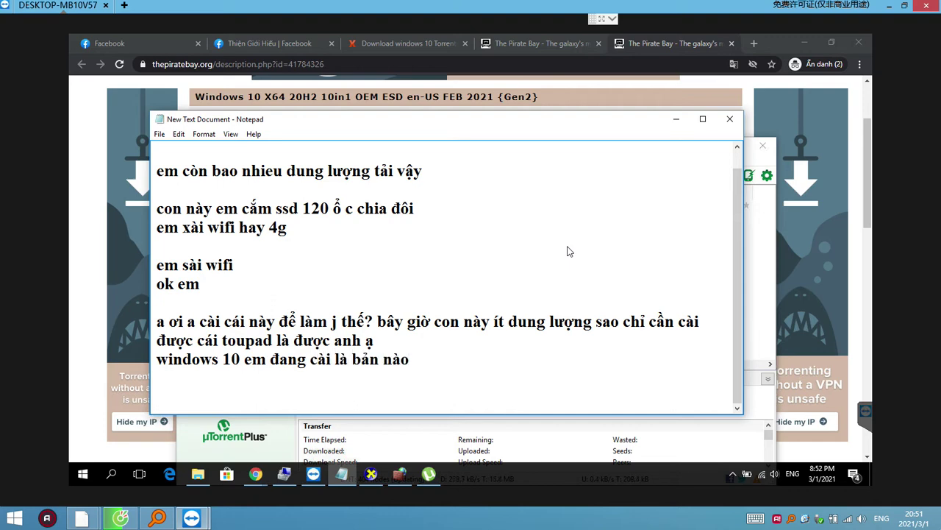
{"action": "type", "text": "? cóp"}
{"action": "key", "text": "BackSpace"}
{"action": "type", "text": "phai "}
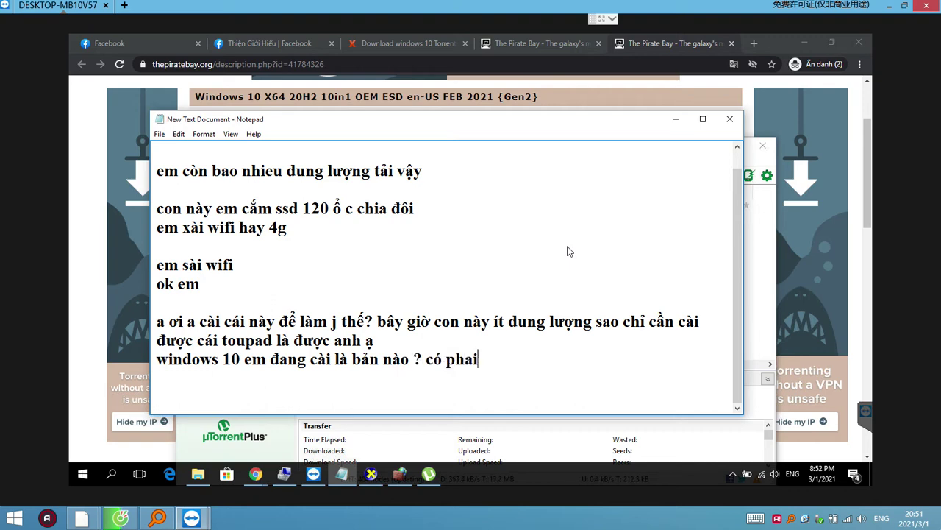
{"action": "type", "text": "r laf 160"}
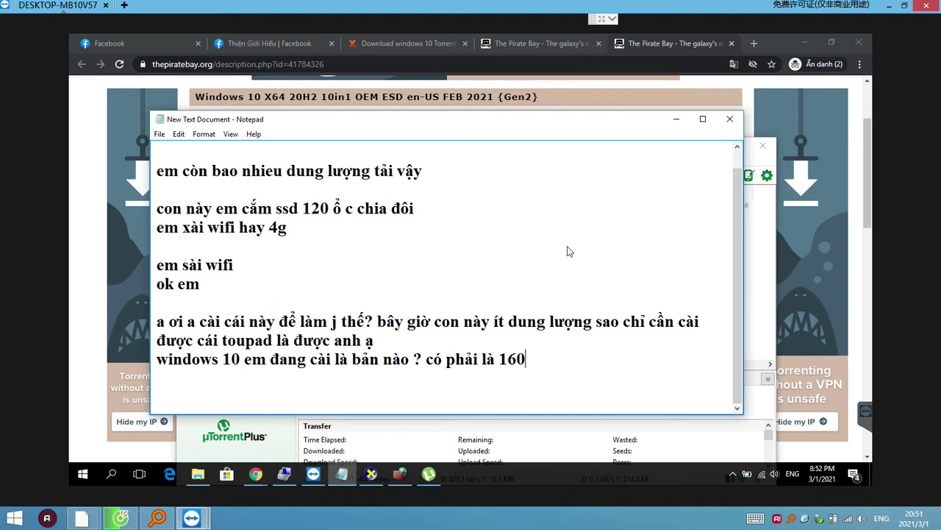
{"action": "type", "text": "7 gif ko"}
{"action": "key", "text": "Return"}
{"action": "type", "text": "vaayj "}
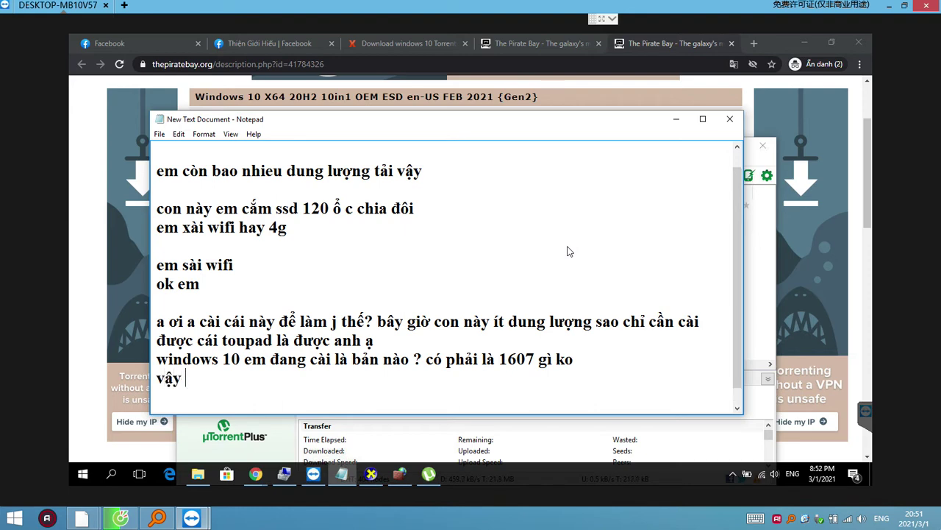
{"action": "type", "text": "tr"}
{"action": "type", "text": "ang chur "}
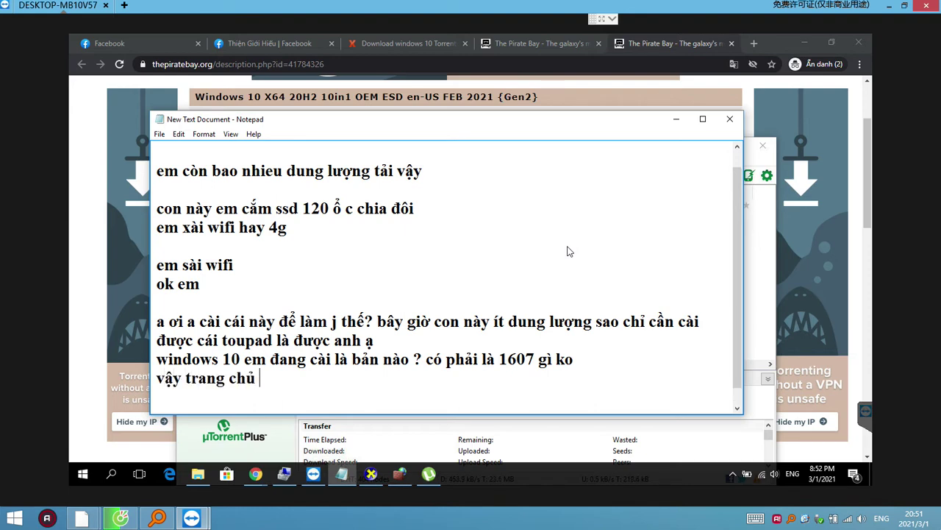
{"action": "type", "text": "hoor trowj banr 19"}
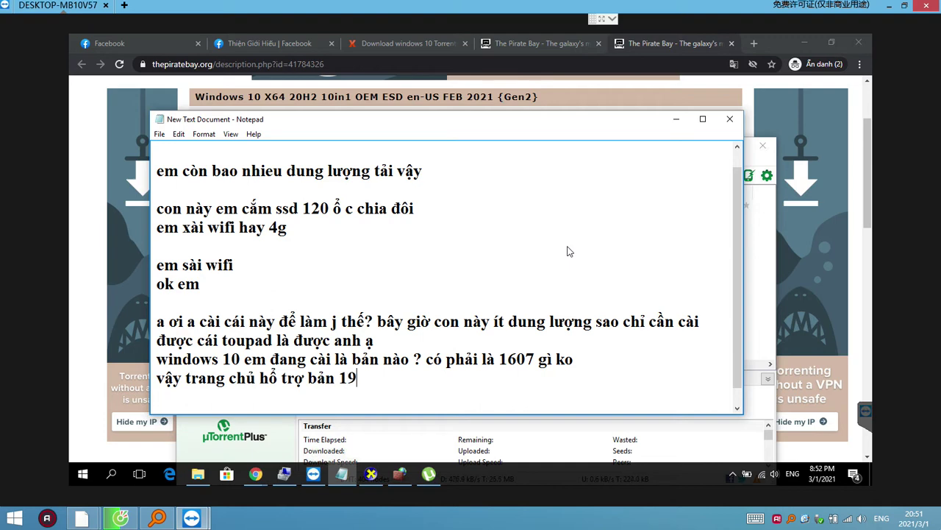
{"action": "type", "text": "09 hay 2"}
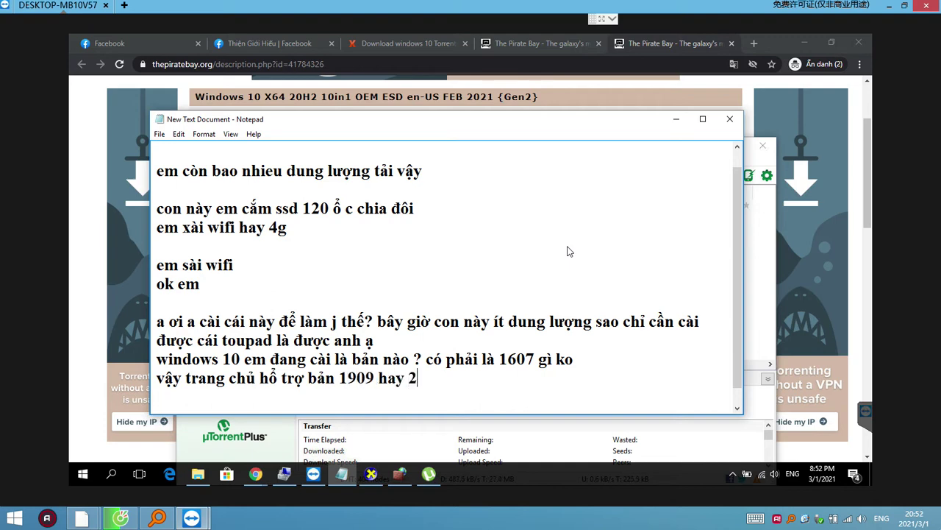
{"action": "type", "text": "004 hay 20"}
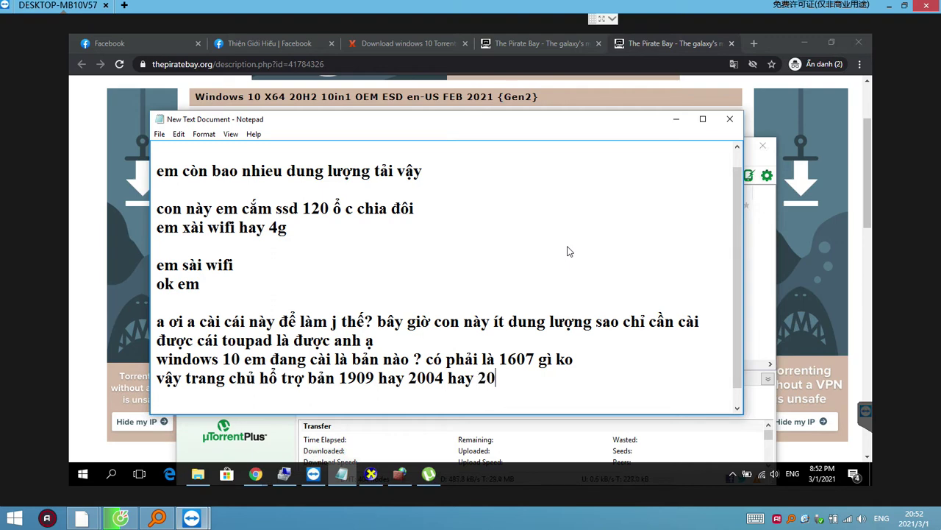
{"action": "type", "text": "H2 thi"}
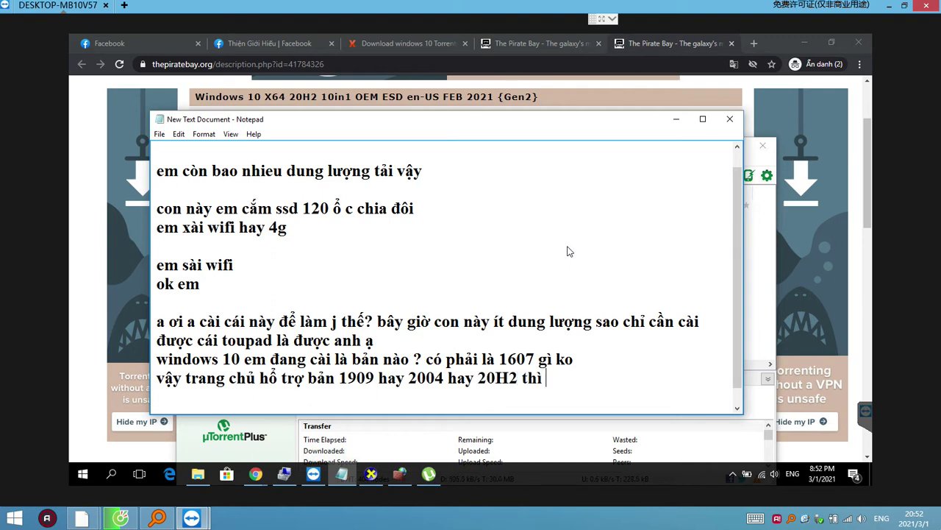
{"action": "type", "text": " em dùng"}
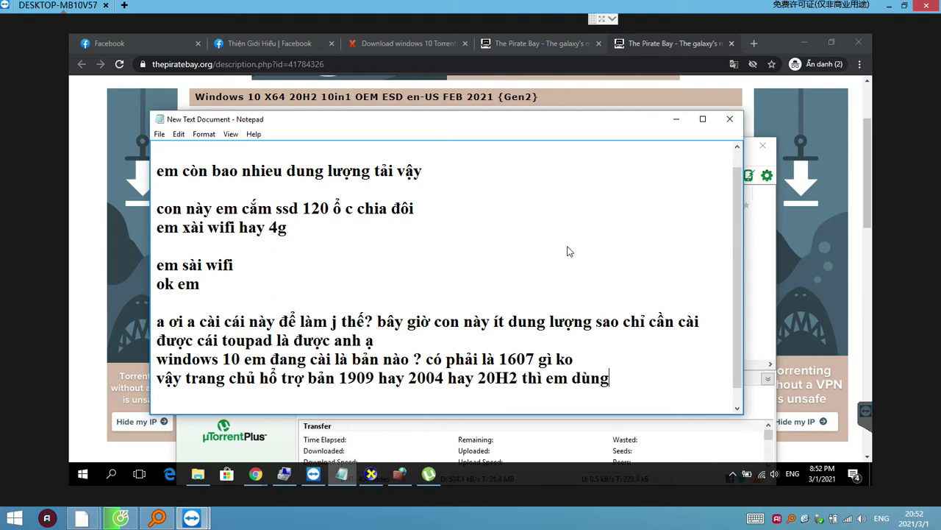
{"action": "type", "text": " ban thấp "}
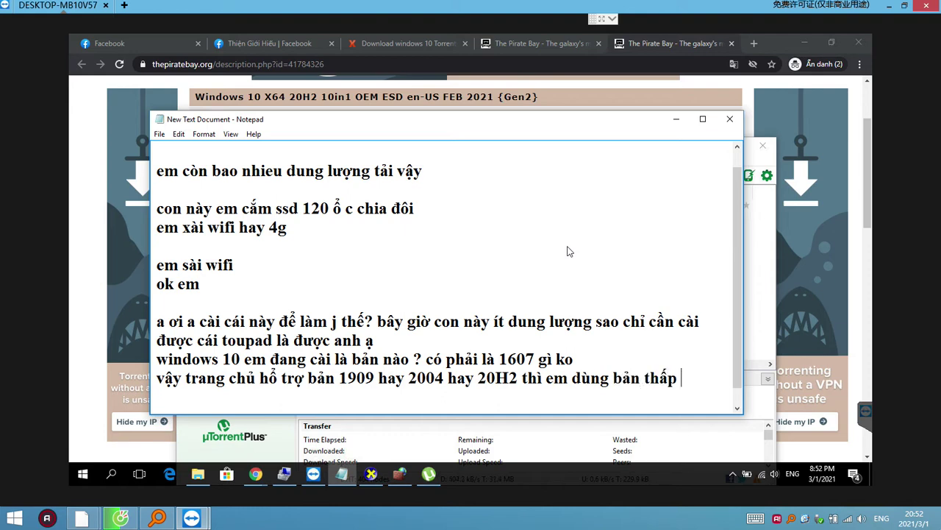
{"action": "type", "text": "hơn có "}
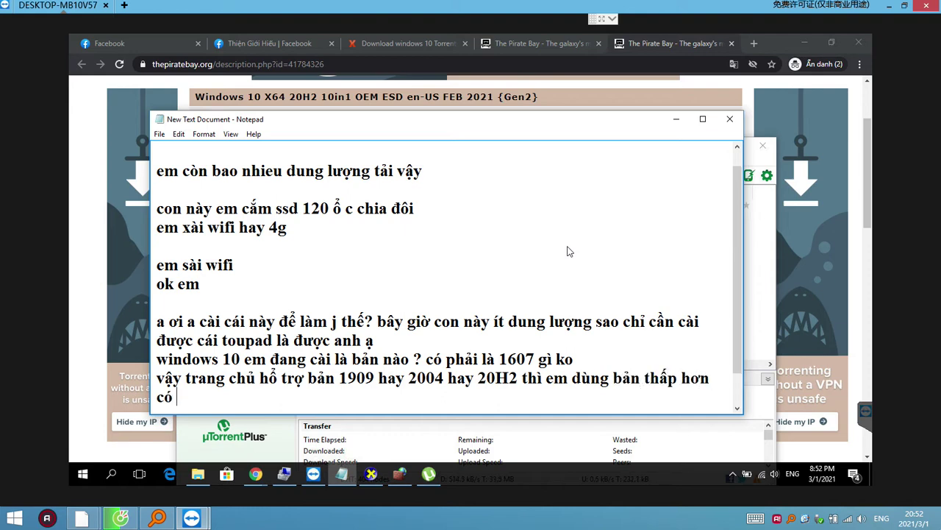
{"action": "type", "text": "driver đủ "}
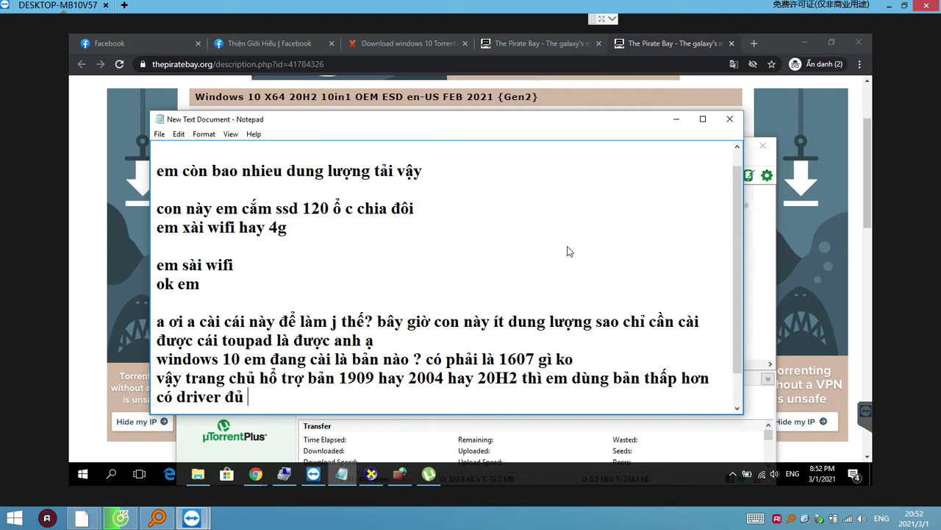
{"action": "type", "text": "ko?"}
{"action": "key", "text": "Return"}
{"action": "key", "text": "Return"}
{"action": "key", "text": "Return"}
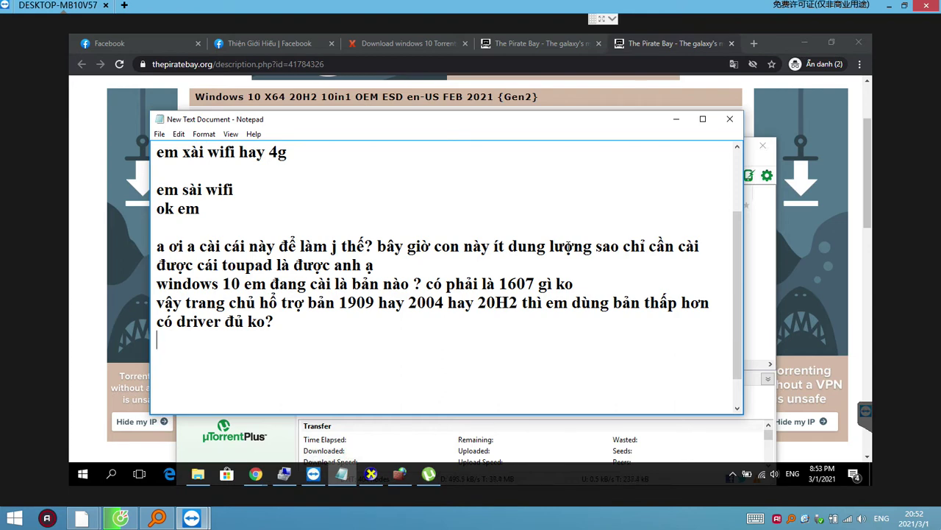
{"action": "key", "text": "Return"}
Add a reply about using the lower version and reinstalling, plus a note that drivers need upgrading.
{"action": "type", "text": "vâng"}
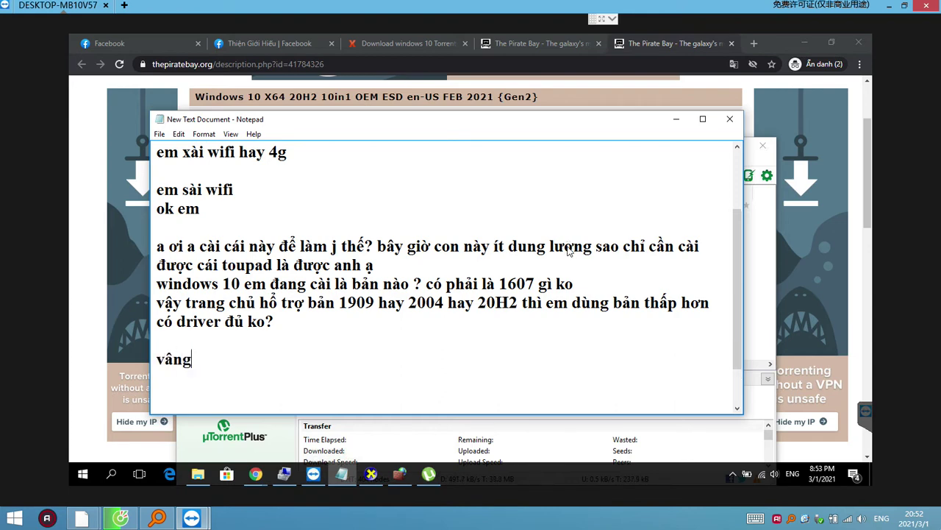
{"action": "type", "text": ", "}
{"action": "type", "text": "em dùng bản"}
{"action": "type", "text": " thấp hơn"}
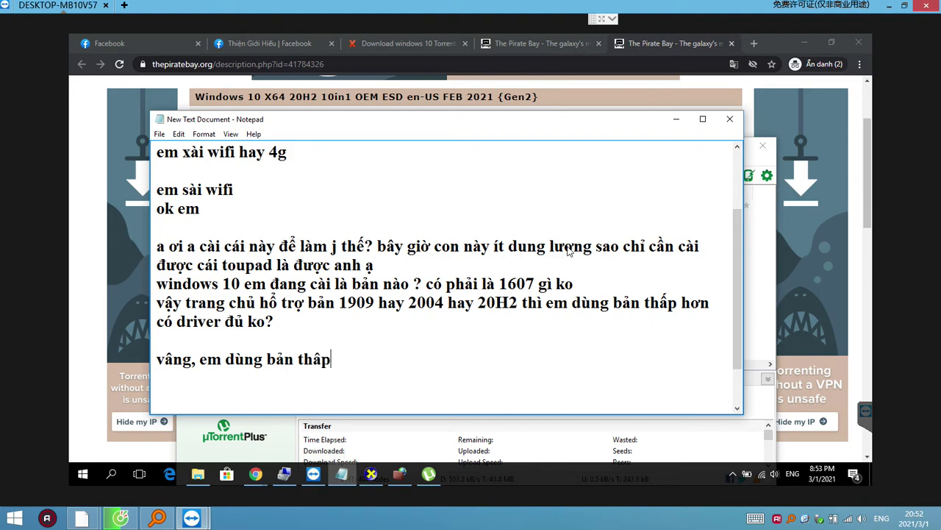
{"action": "type", "text": ". giwof"}
{"action": "key", "text": "BackSpace"}
{"action": "key", "text": "BackSpace"}
{"action": "key", "text": "BackSpace"}
{"action": "type", "text": "ờ"}
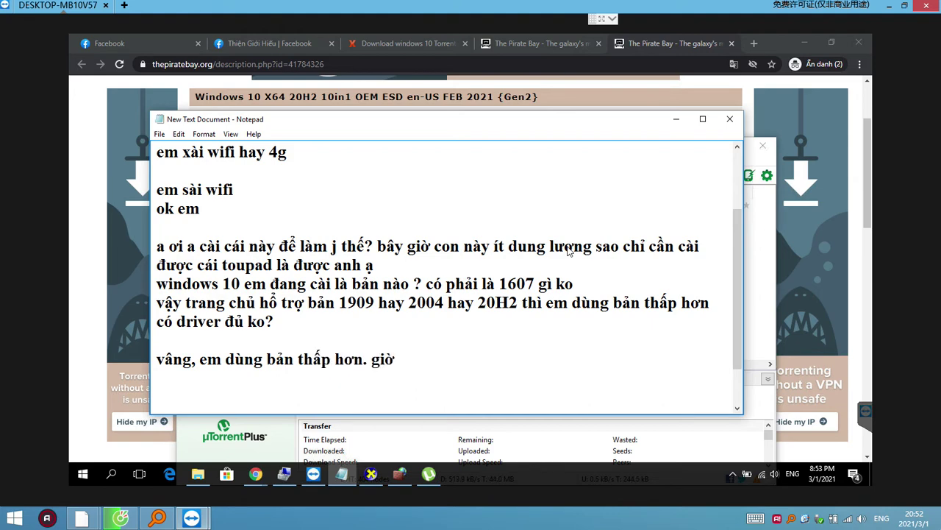
{"action": "type", "text": " lại cài lại uiwn"}
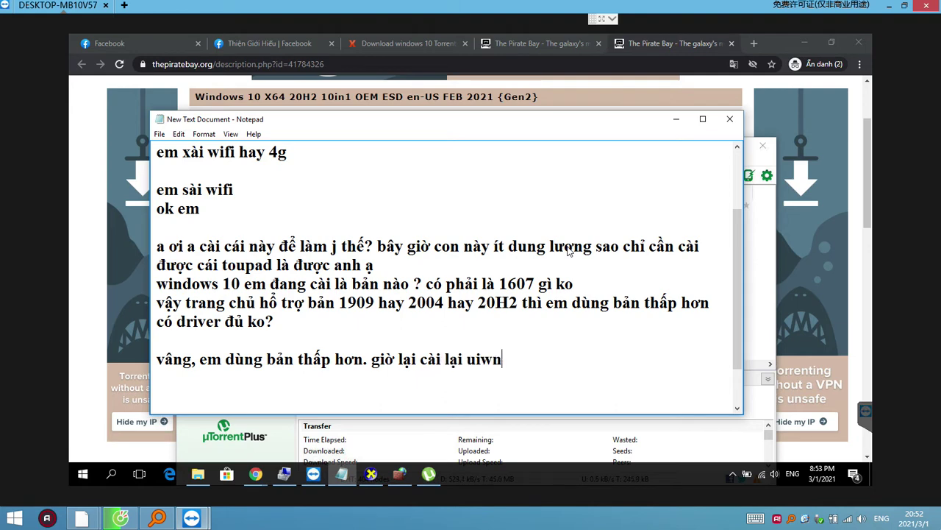
{"action": "type", "text": " hả anh"}
{"action": "key", "text": "Return"}
{"action": "type", "text": "vậy "}
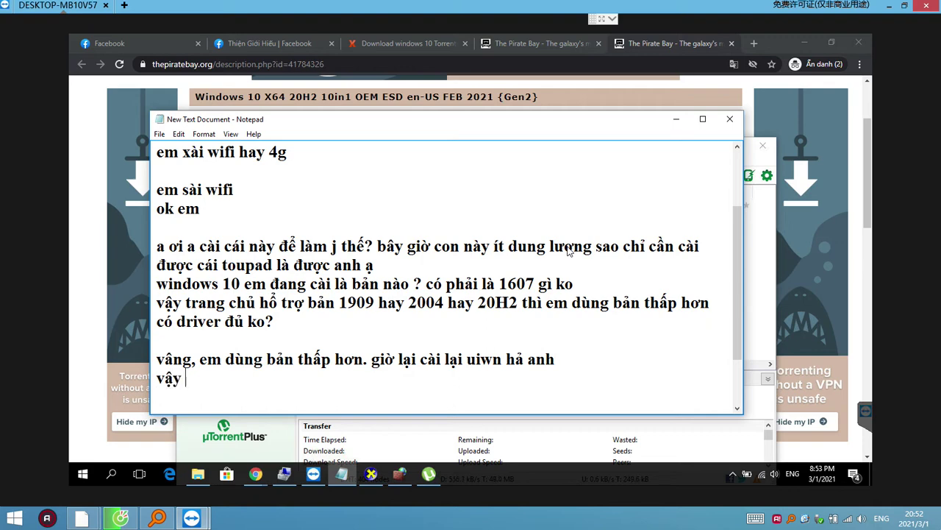
{"action": "type", "text": "em khôn"}
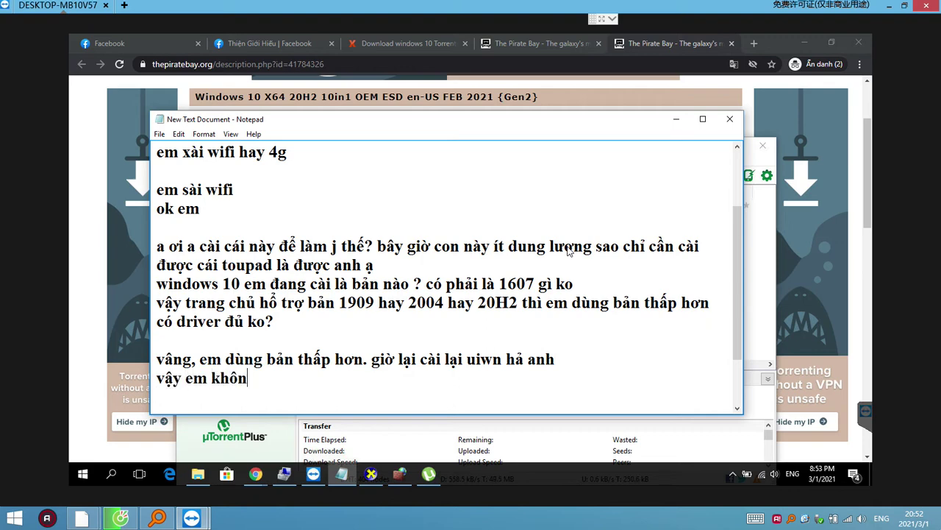
{"action": "type", "text": "g nan"}
{"action": "type", "text": "g ca"}
{"action": "type", "text": "p lên là"}
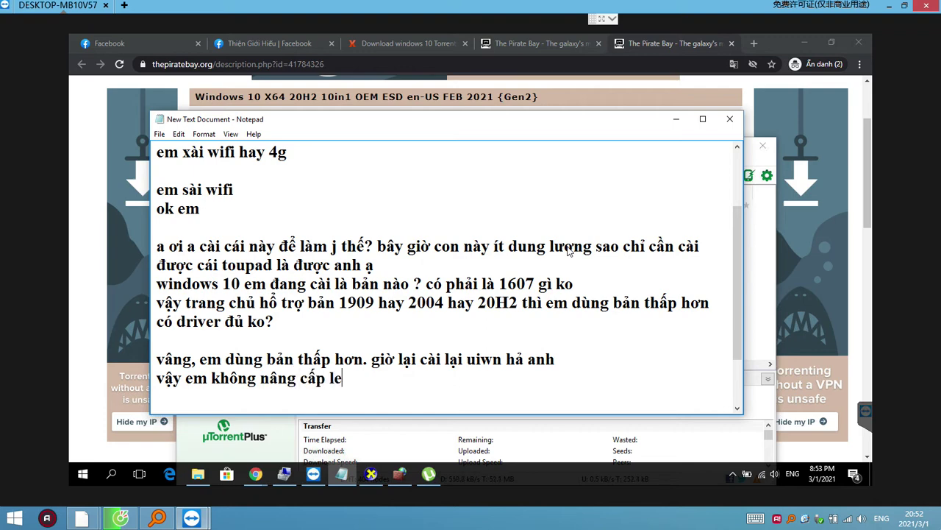
{"action": "type", "text": "m sao "}
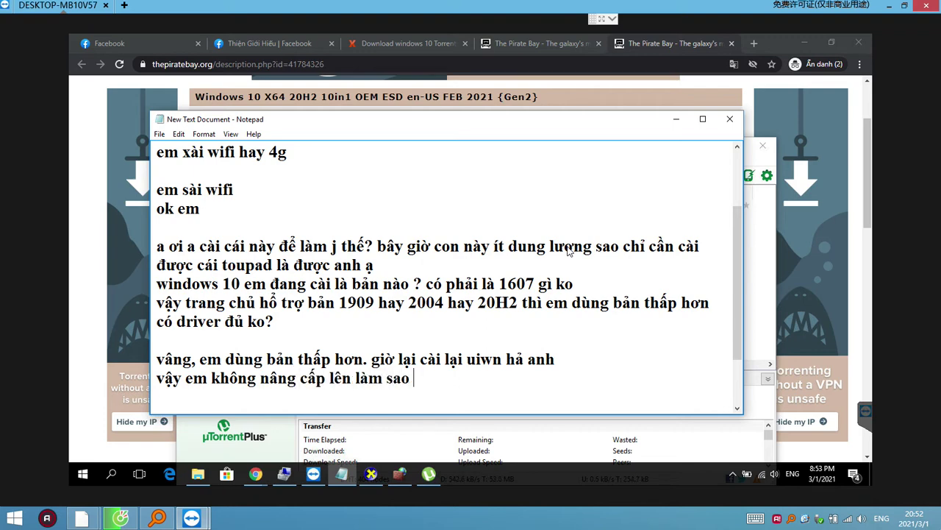
{"action": "type", "text": "cài driver được"}
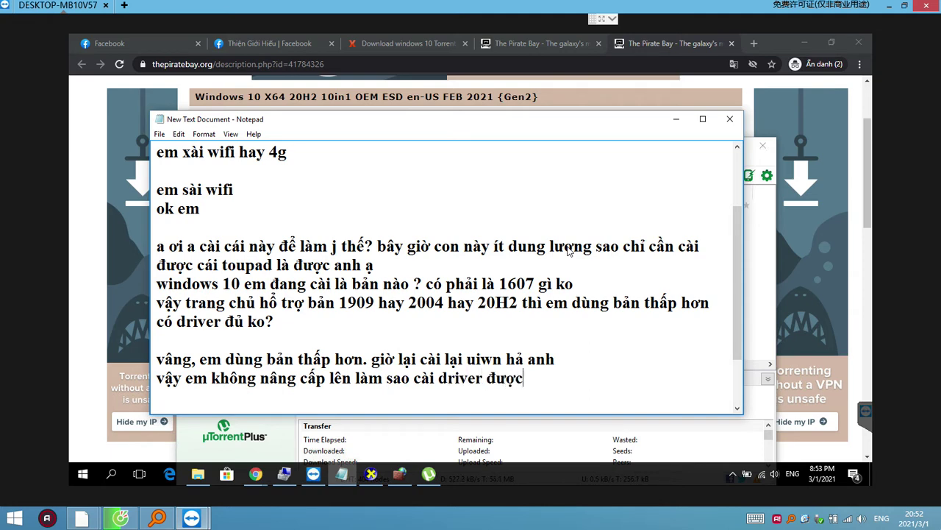
{"action": "key", "text": "Return"}
{"action": "key", "text": "Return"}
{"action": "key", "text": "Return"}
Reply asking whether to install that version rather than update to the newest one.
{"action": "type", "text": "dạ vâng"}
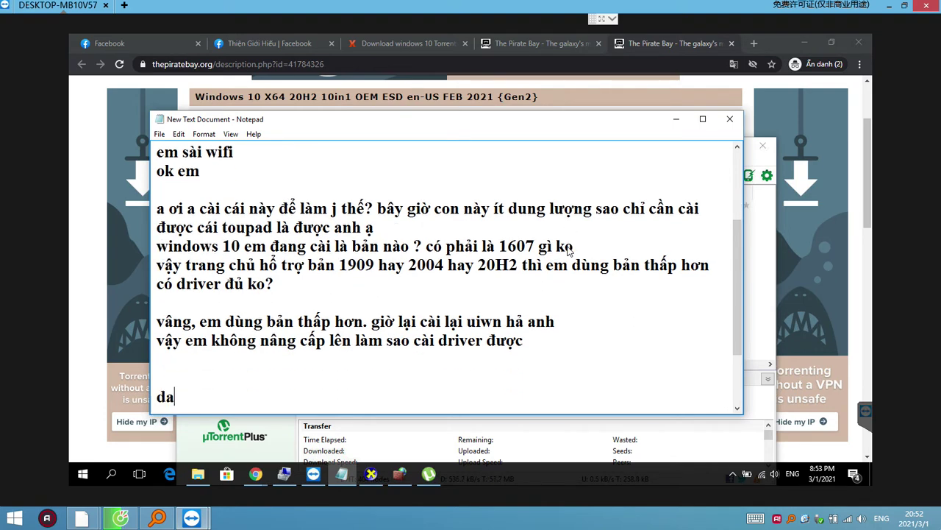
{"action": "type", "text": ". em"}
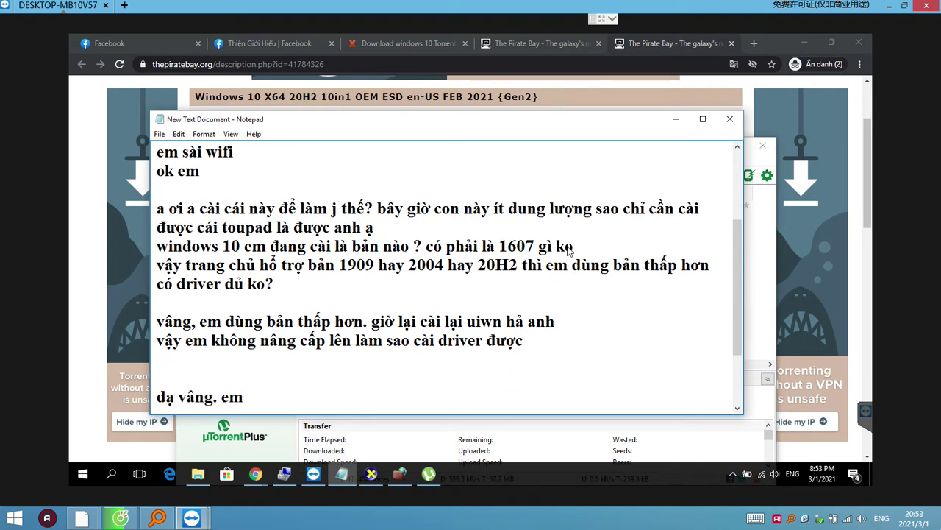
{"action": "type", "text": " không biết"}
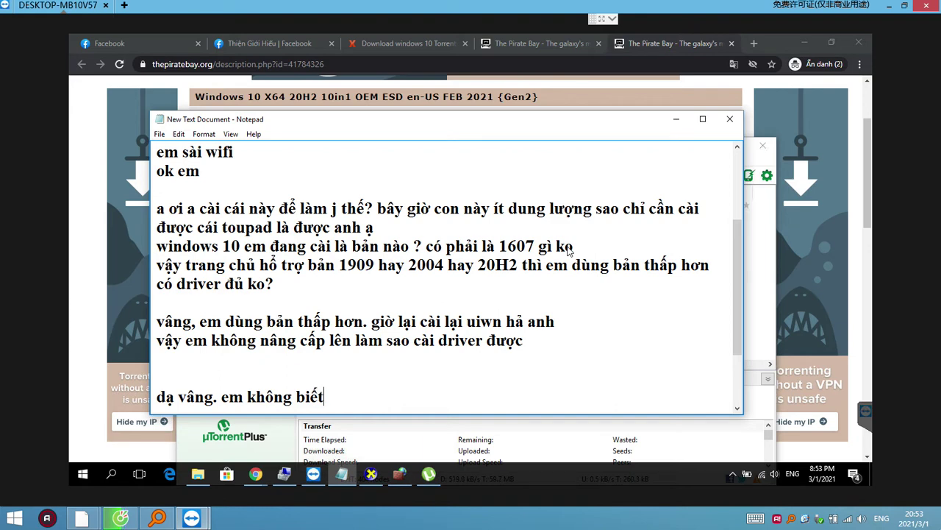
{"action": "type", "text": ", giờ anh nâng ne"}
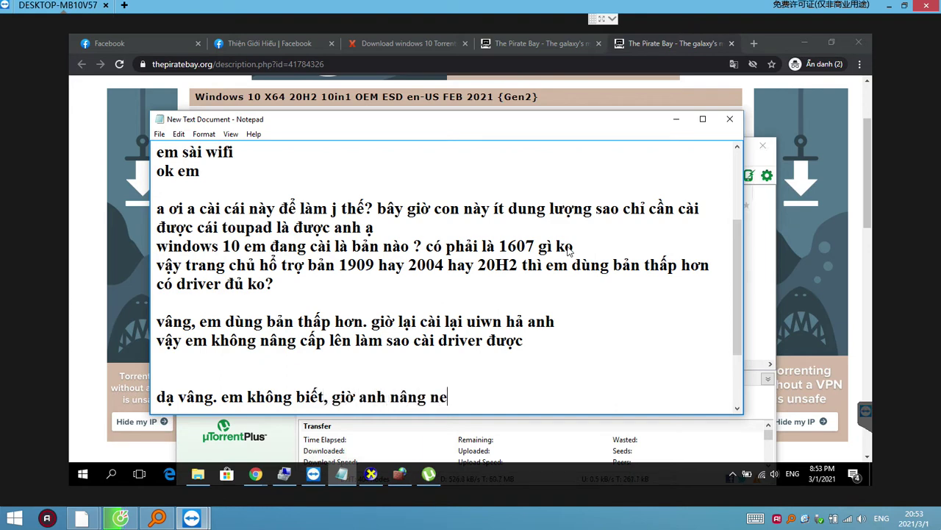
{"action": "key", "text": "BackSpace"}
{"action": "type", "text": "ên bản đấy đươ"}
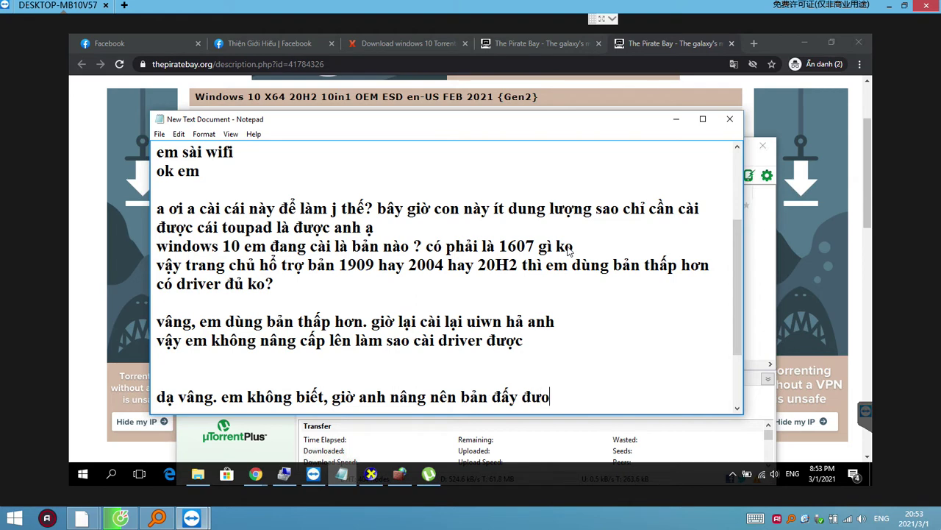
{"action": "key", "text": "BackSpace"}
{"action": "type", "text": "ợc "}
{"action": "type", "text": "hả anh, chư"}
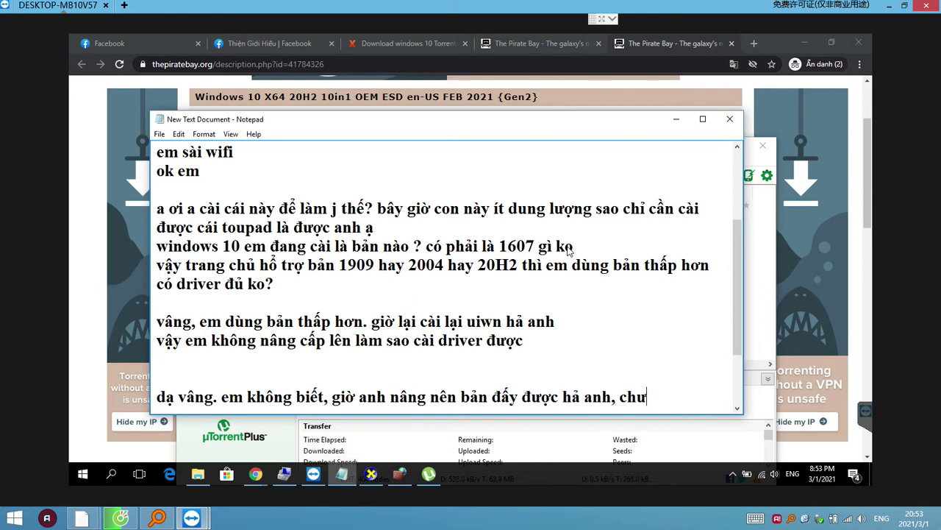
{"action": "type", "text": " kp upat"}
{"action": "key", "text": "BackSpace"}
{"action": "key", "text": "BackSpace"}
{"action": "type", "text": "date"}
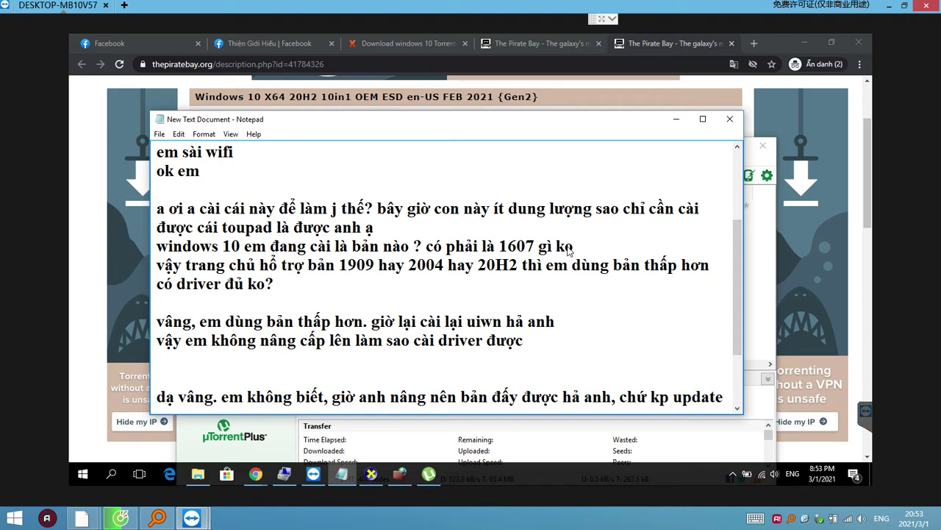
{"action": "type", "text": " leen bản mo"}
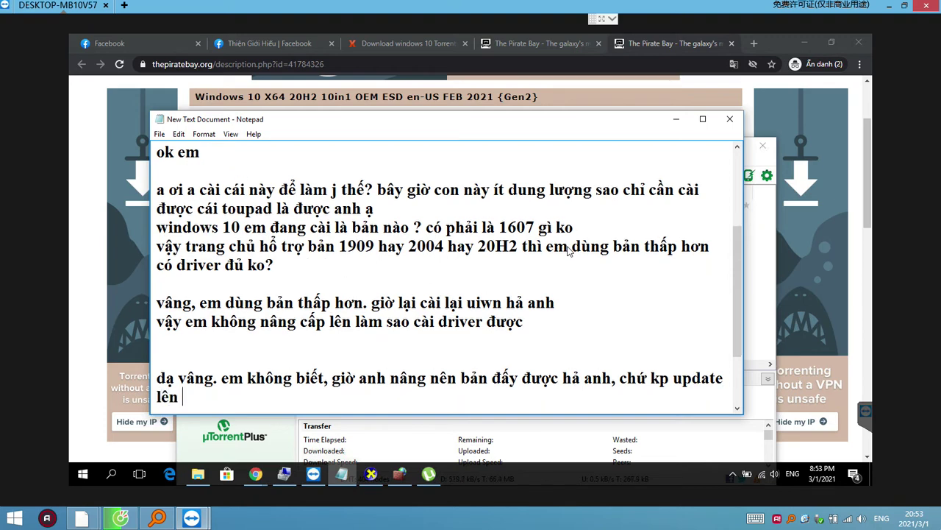
{"action": "type", "text": "ới nhất "}
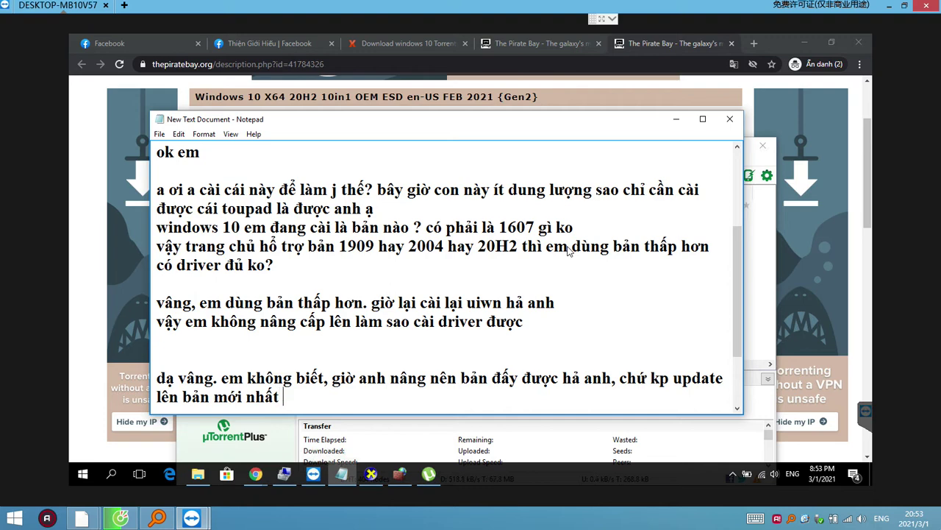
{"action": "type", "text": "anh nhi"}
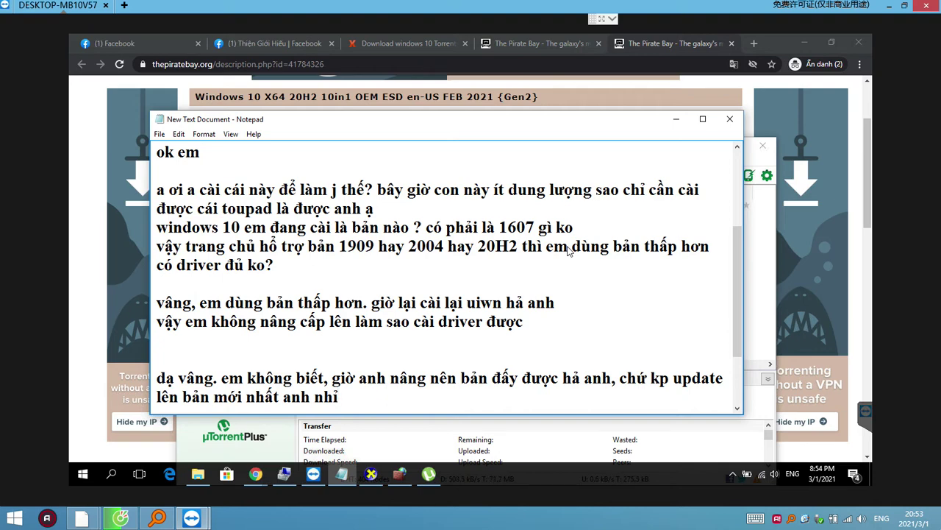
{"action": "key", "text": "Return"}
{"action": "key", "text": "Return"}
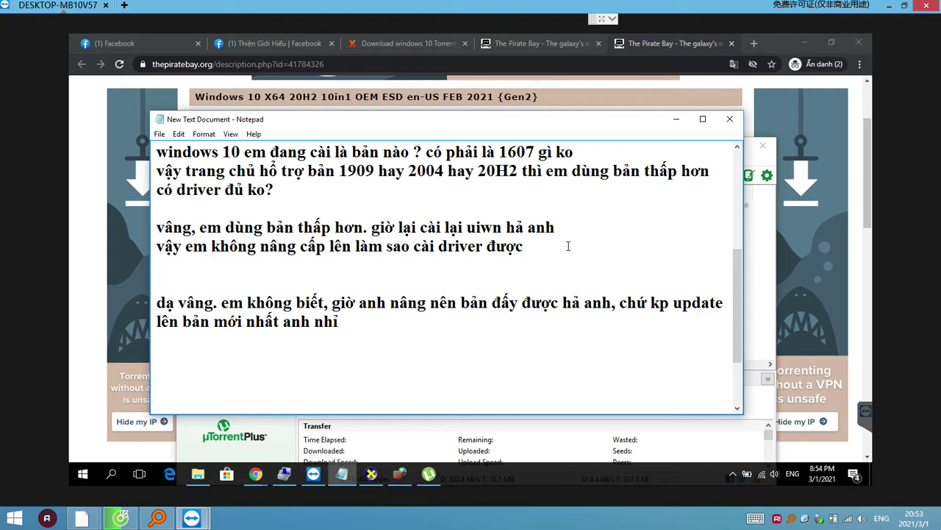
Note that this is the newest version HP offers for the machine, then ask for help.
{"action": "key", "text": "Return"}
{"action": "type", "text": "đó là"}
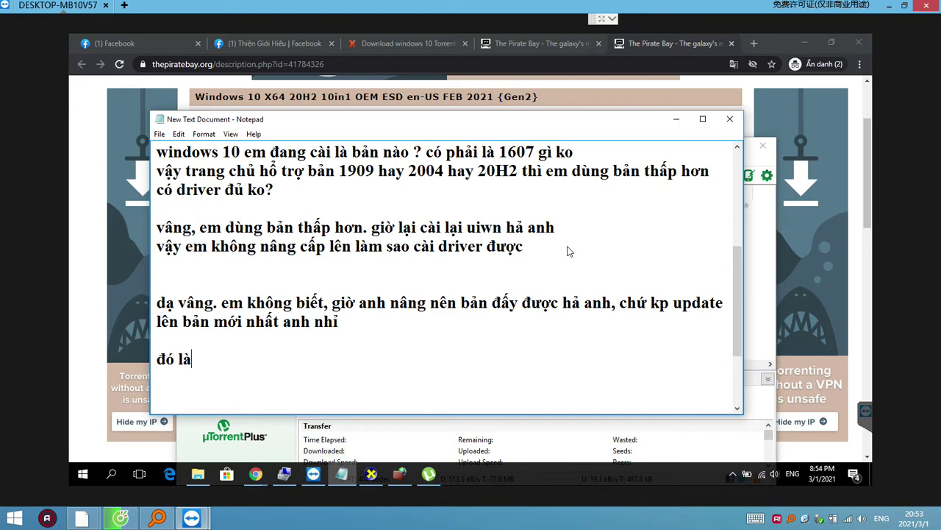
{"action": "type", "text": " anh tải bản"}
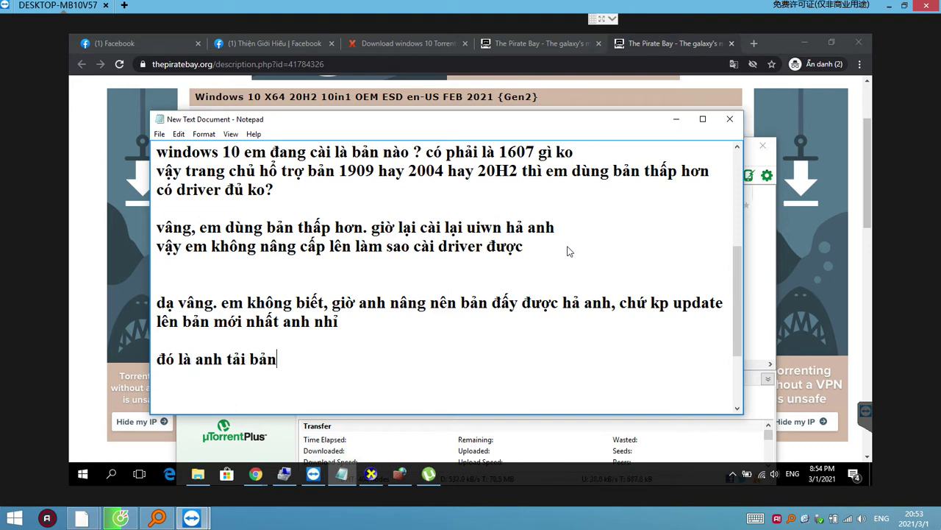
{"action": "type", "text": " mới nhấ"}
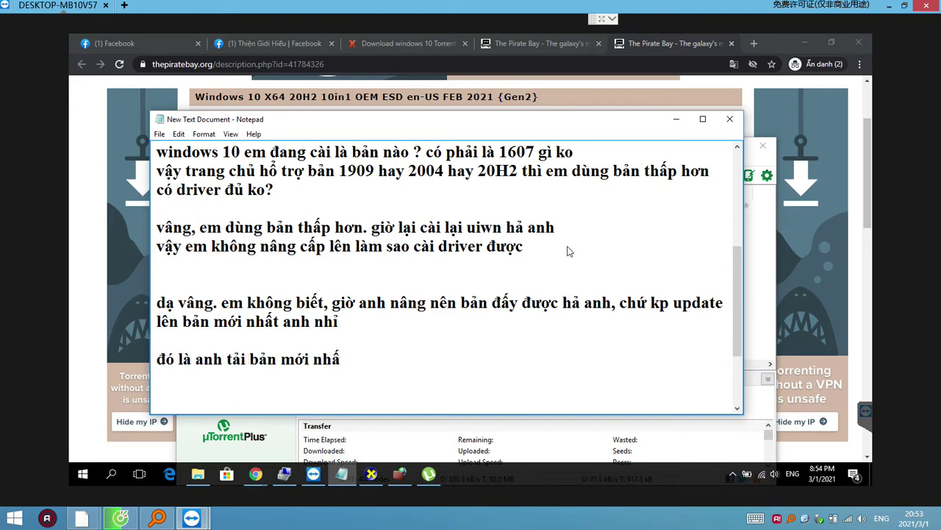
{"action": "type", "text": "t mà trang chủ H"}
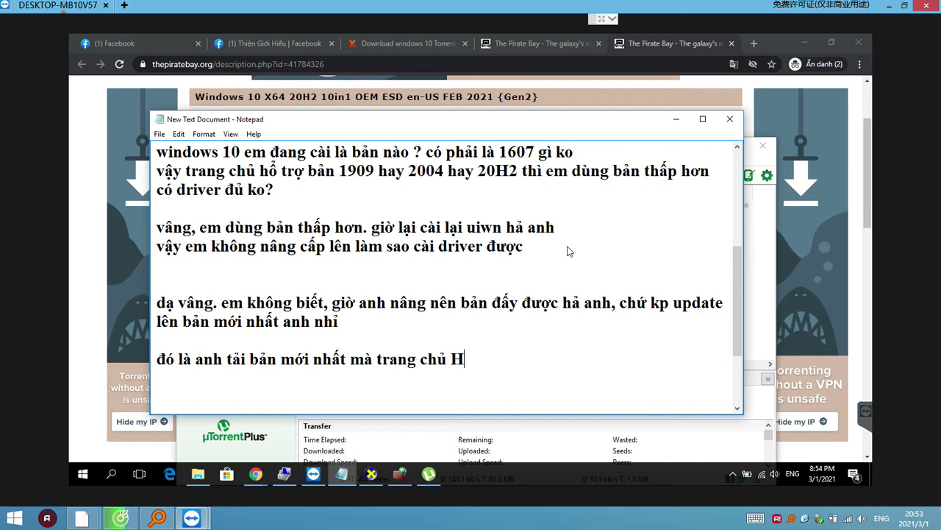
{"action": "type", "text": "P dành cho máy "}
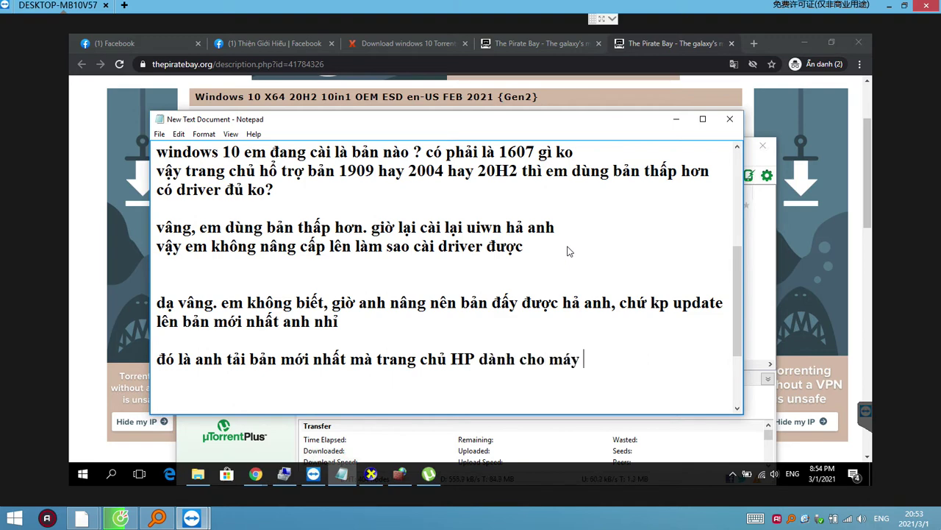
{"action": "type", "text": "em rồi đó"}
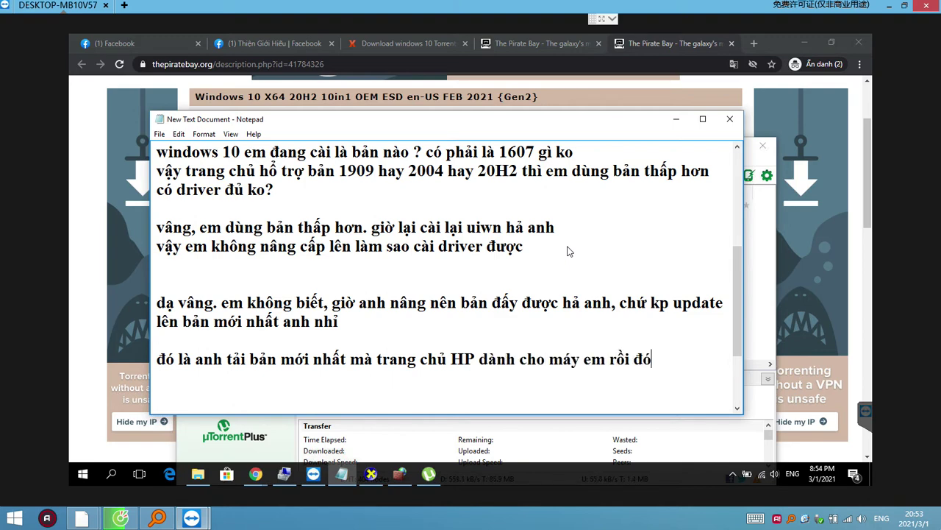
{"action": "key", "text": "Return"}
{"action": "key", "text": "Return"}
{"action": "key", "text": "Return"}
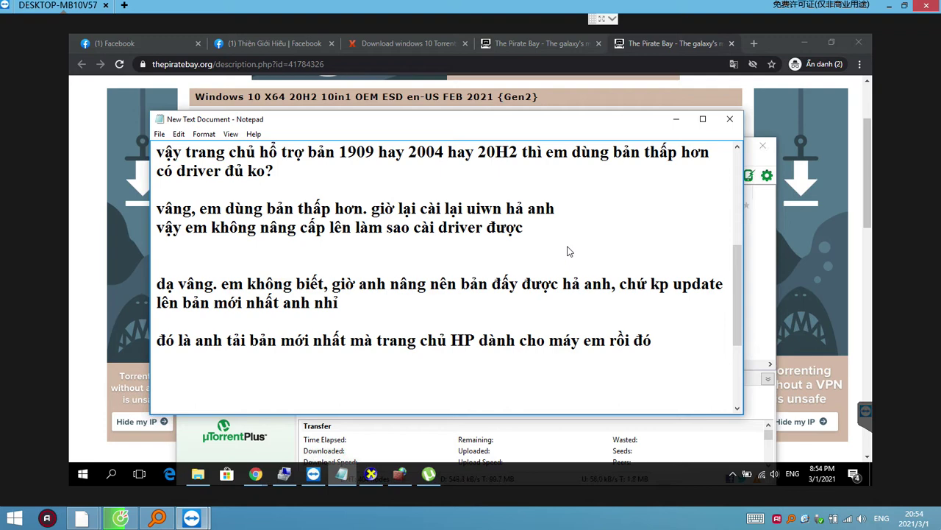
{"action": "type", "text": "vang a"}
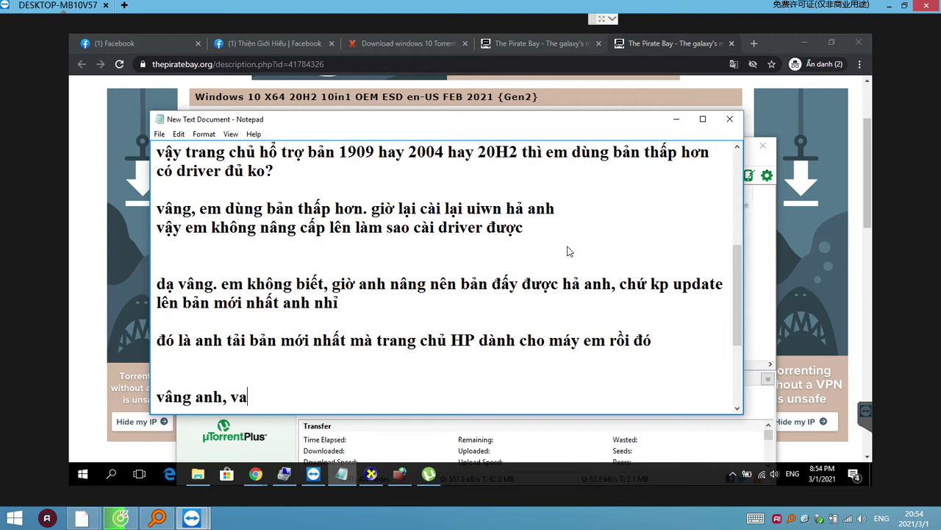
{"action": "type", "text": "nh, vậy anh hộ em với"}
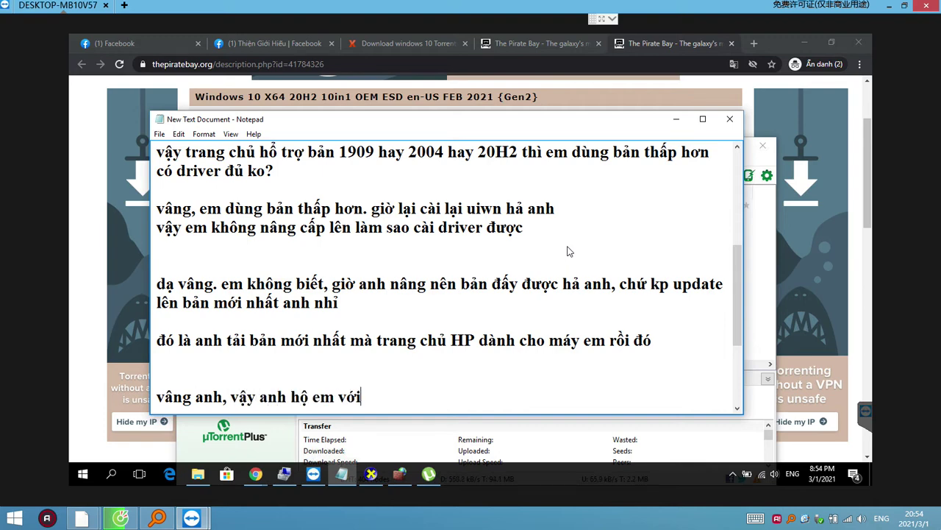
{"action": "key", "text": "Return"}
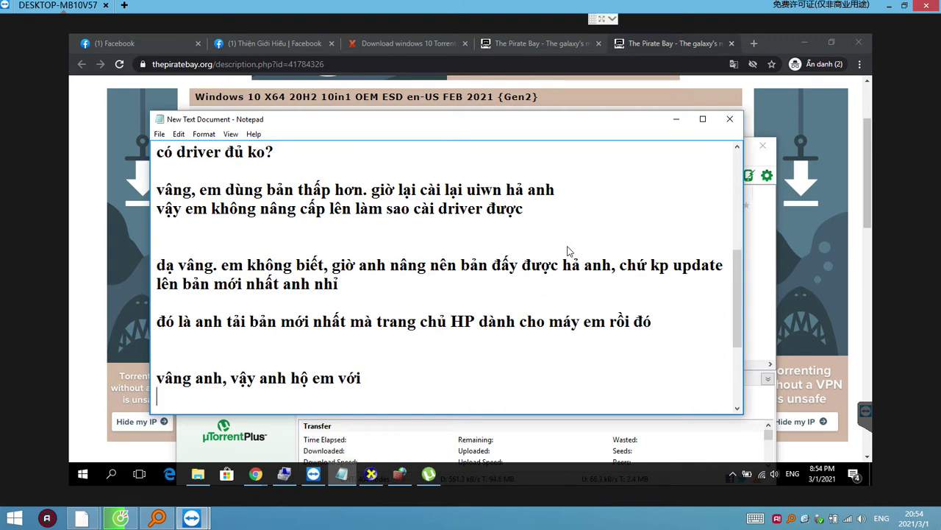
Add a line about plugging in the printer tomorrow to test it, then reply 'ok em'.
{"action": "type", "text": "mai có j em "}
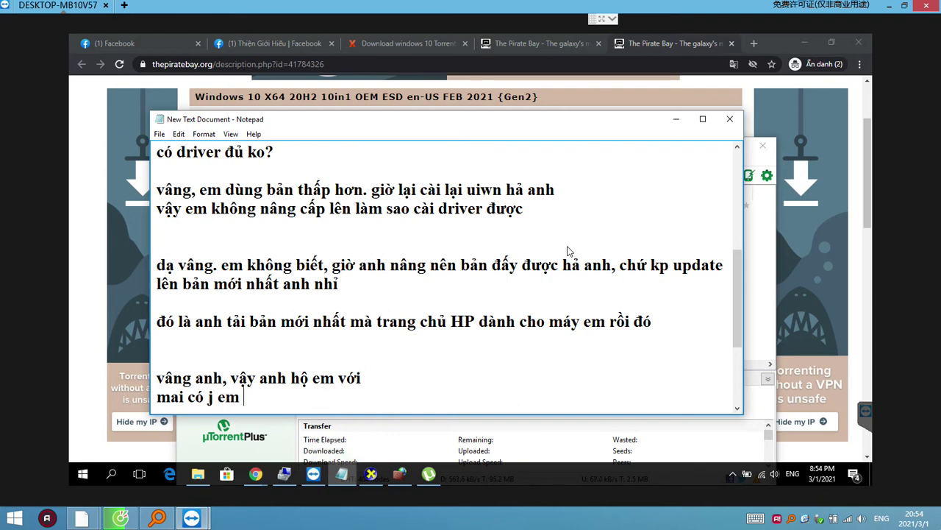
{"action": "type", "text": "cắm máy "}
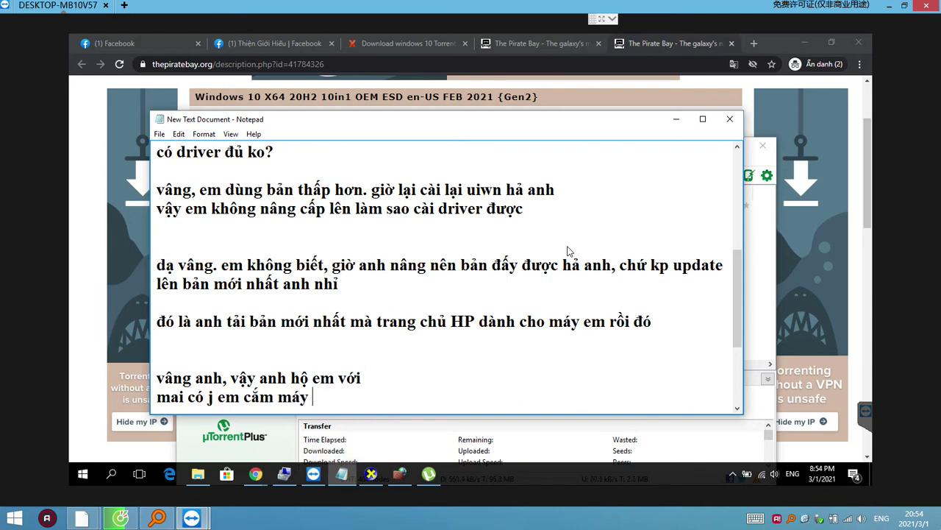
{"action": "type", "text": "in vào xem hê"}
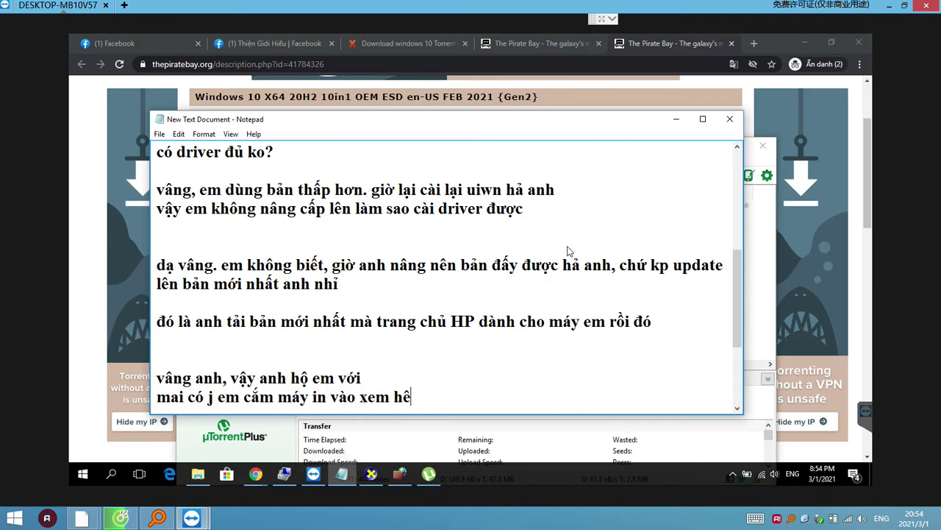
{"action": "type", "text": "n xui thế nào nữa hi hi"}
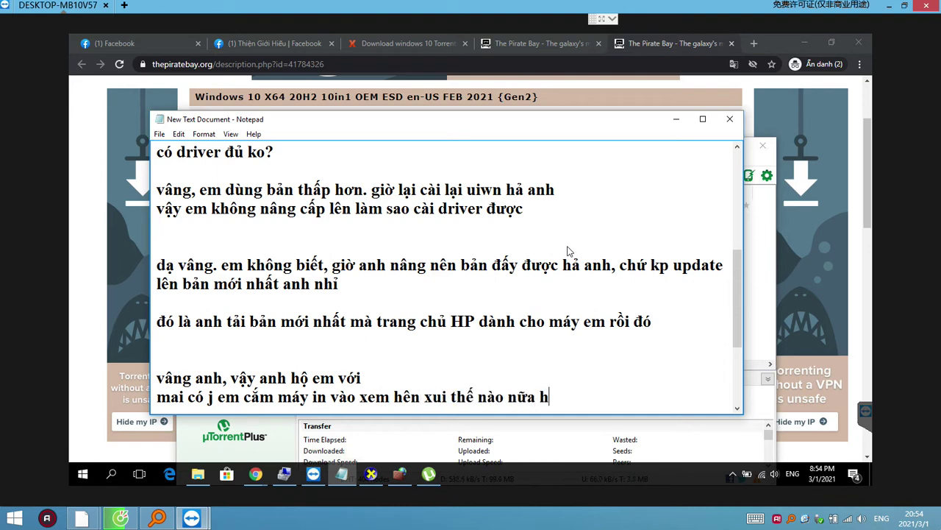
{"action": "key", "text": "Return"}
{"action": "key", "text": "Return"}
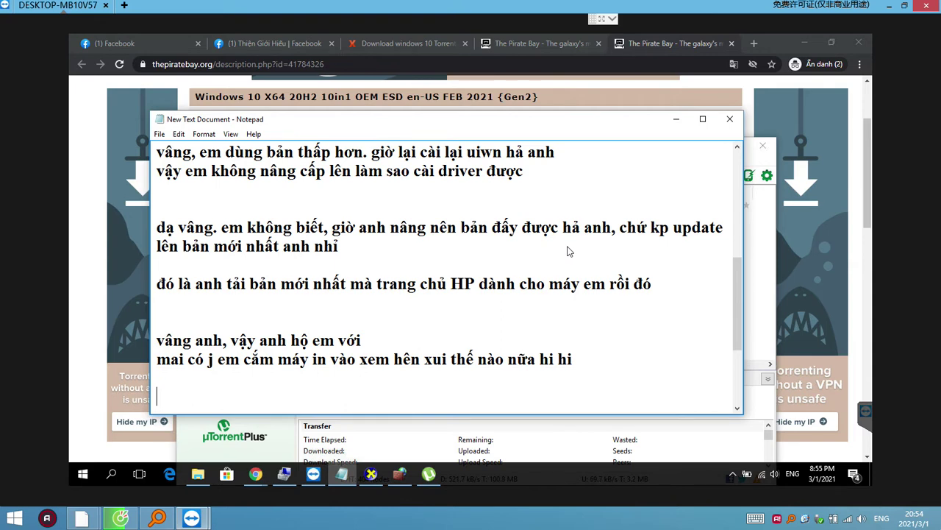
{"action": "type", "text": "ok em"}
{"action": "key", "text": "Return"}
{"action": "key", "text": "Return"}
{"action": "key", "text": "Return"}
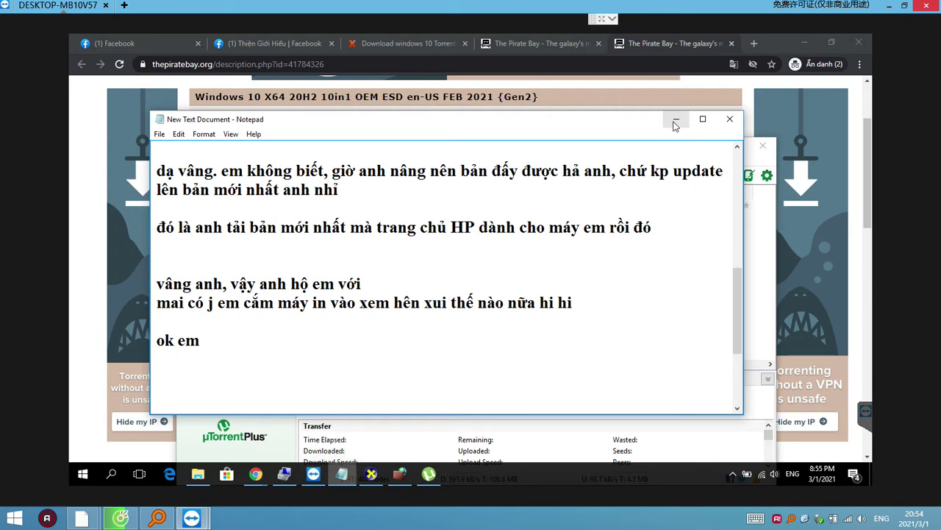
Check the Windows 10 torrent in µTorrent, then add 'mạng nhanh đó em' to the Notepad chat.
{"action": "left_click", "coordinate": [675, 123]}
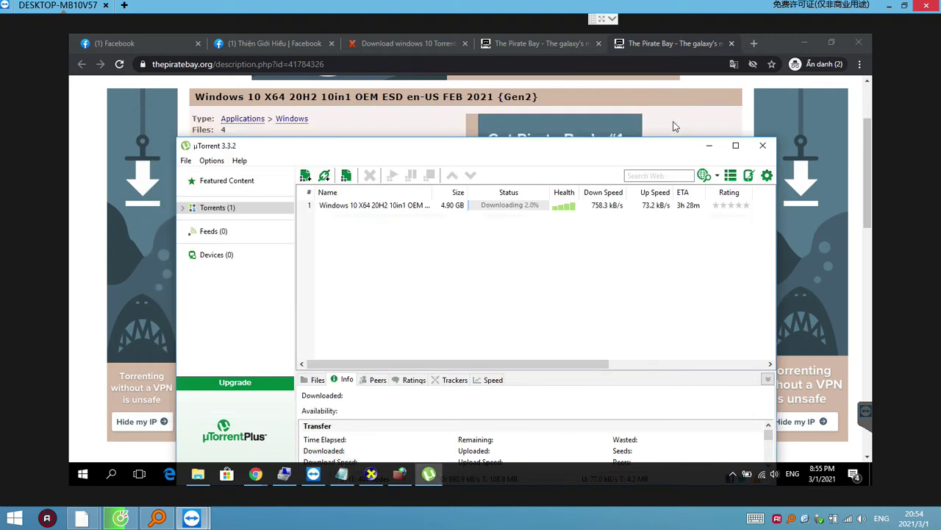
{"action": "left_click", "coordinate": [599, 209]}
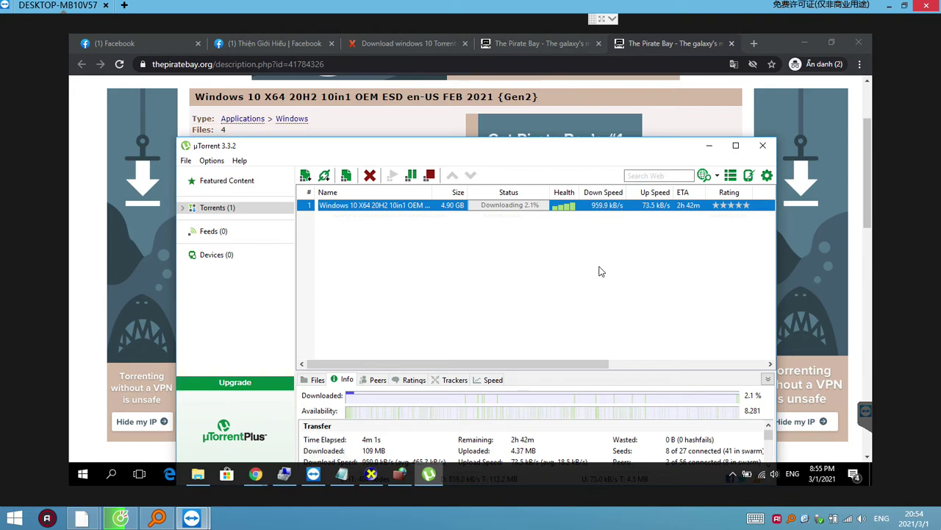
{"action": "left_click", "coordinate": [342, 474]}
{"action": "key", "text": "BackSpace"}
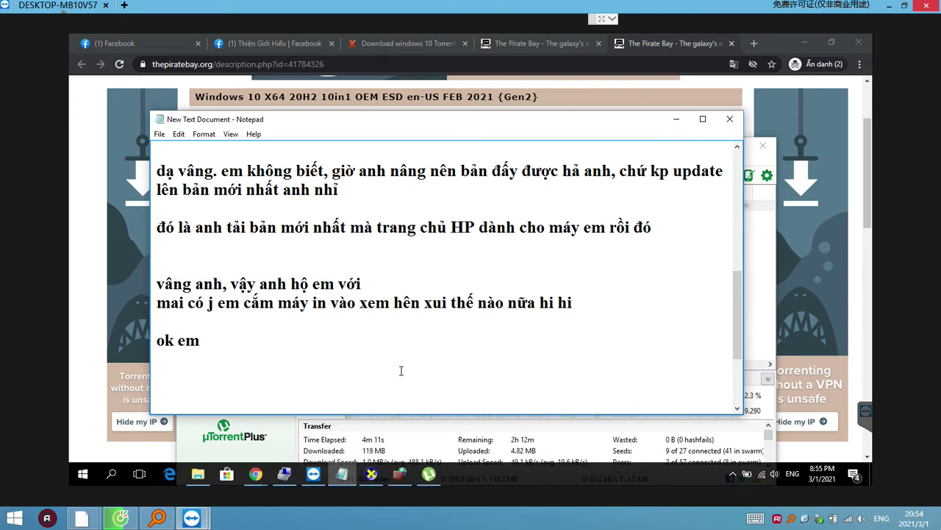
{"action": "type", "text": "mạng nhanh đó em"}
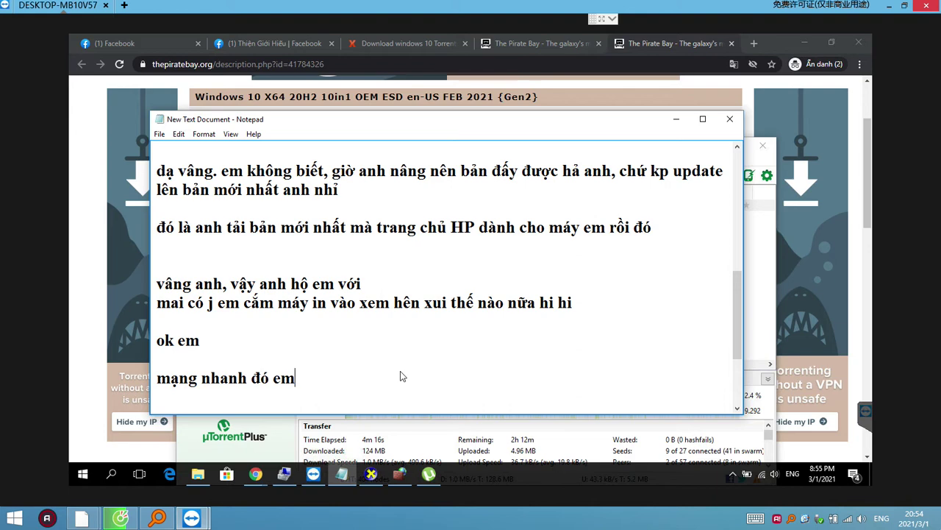
{"action": "key", "text": "Return"}
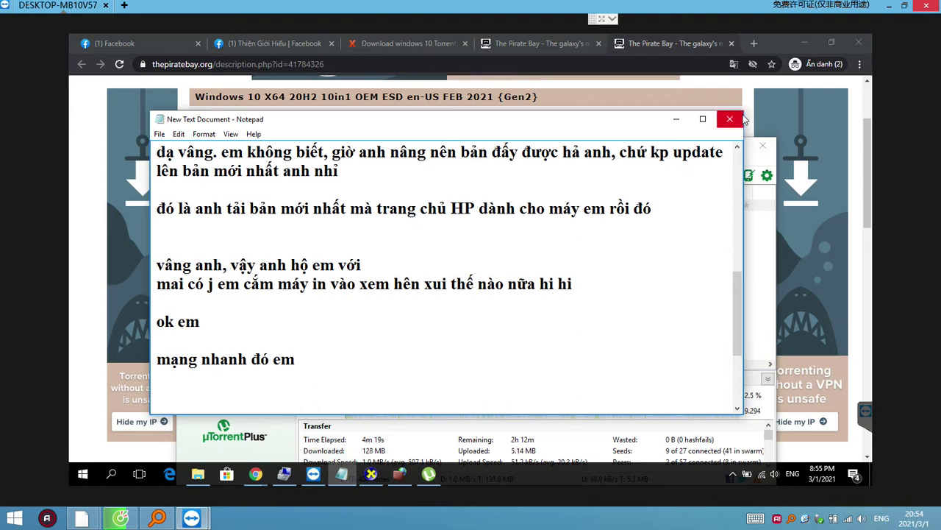
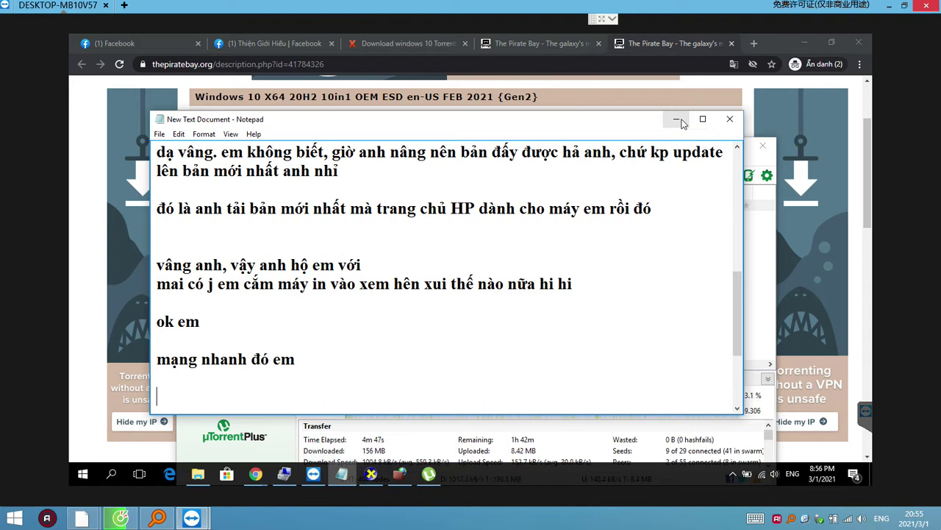
Write that home speed was 59mb, now 27mb, then 'đó là tốc độ lý thuyết thôi em nha'.
{"action": "type", "text": "mạng nhà em lúc chư"}
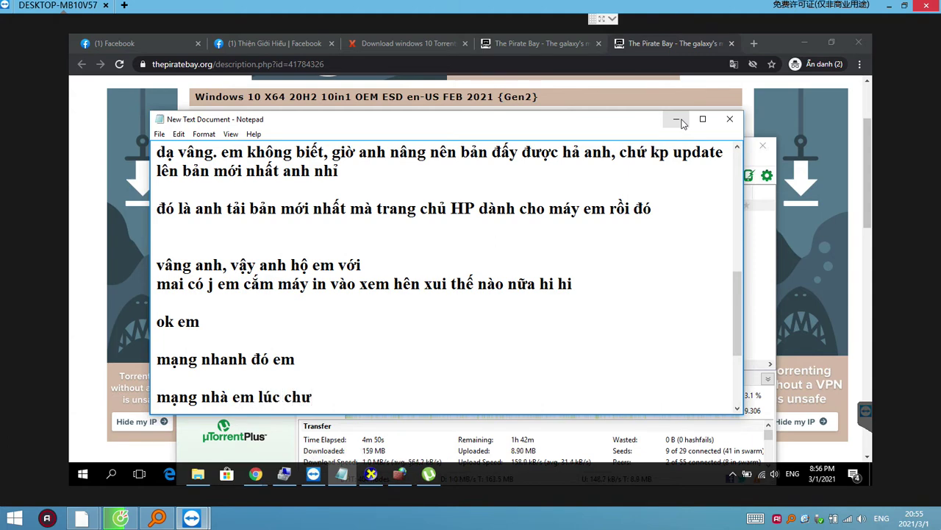
{"action": "type", "text": "a dơ"}
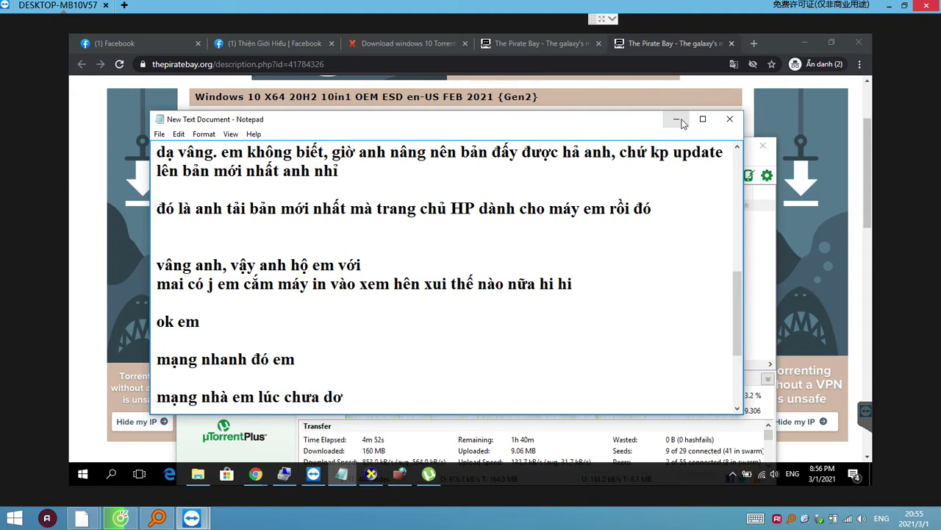
{"action": "key", "text": "BackSpace"}
{"action": "type", "text": "own là"}
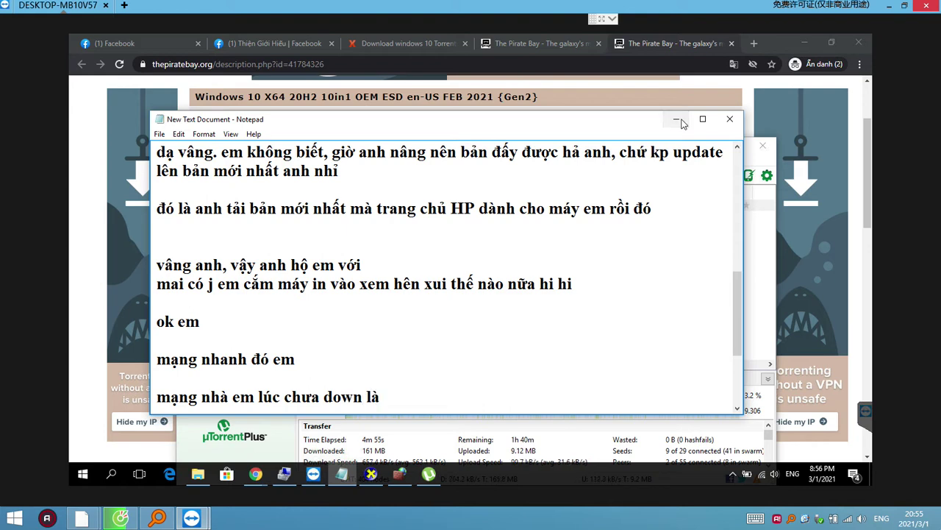
{"action": "type", "text": " 59mb, g"}
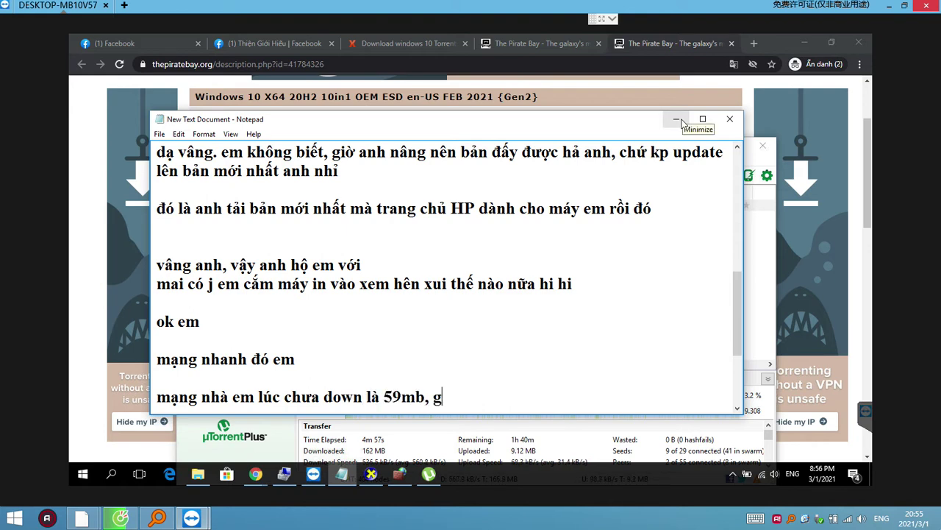
{"action": "type", "text": "iơ đnag dao"}
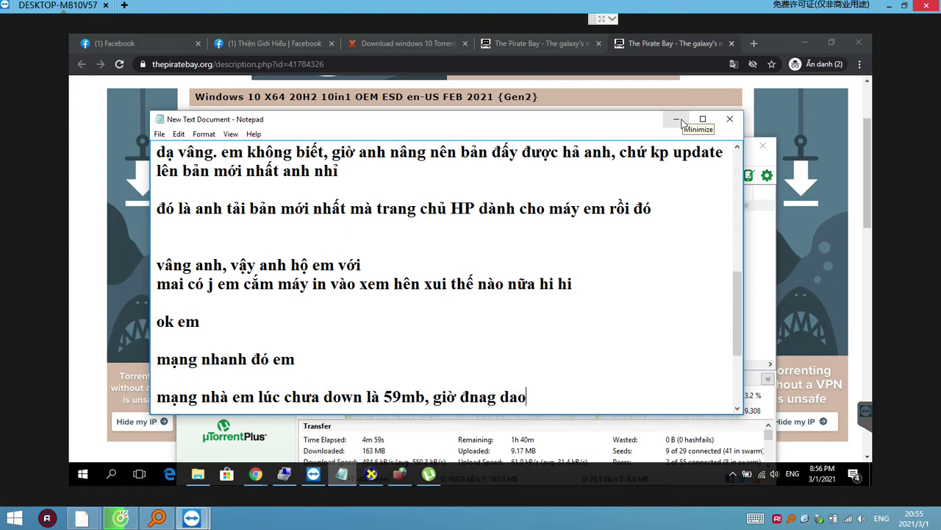
{"action": "type", "text": " là 27"}
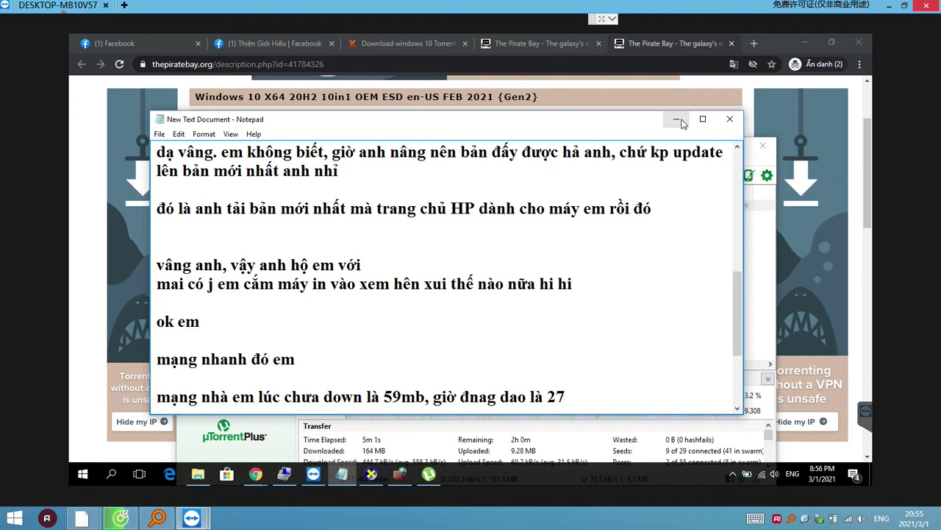
{"action": "type", "text": "mb thooi"}
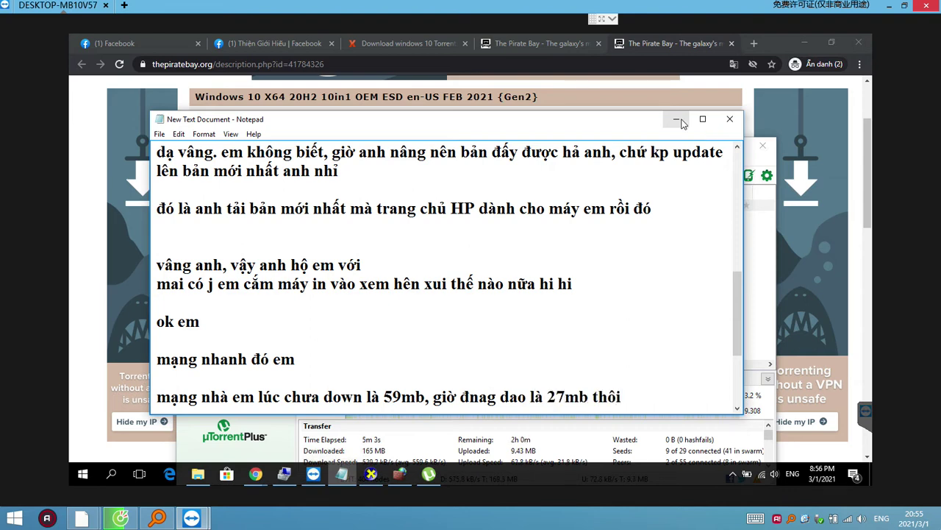
{"action": "key", "text": "Return"}
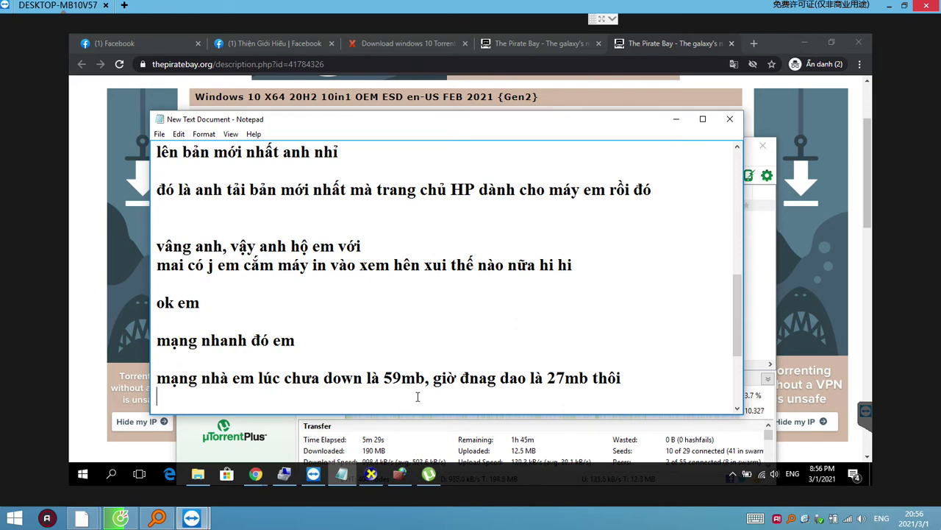
{"action": "type", "text": "đó la"}
{"action": "type", "text": "f t"}
{"action": "type", "text": "ốc độ ls"}
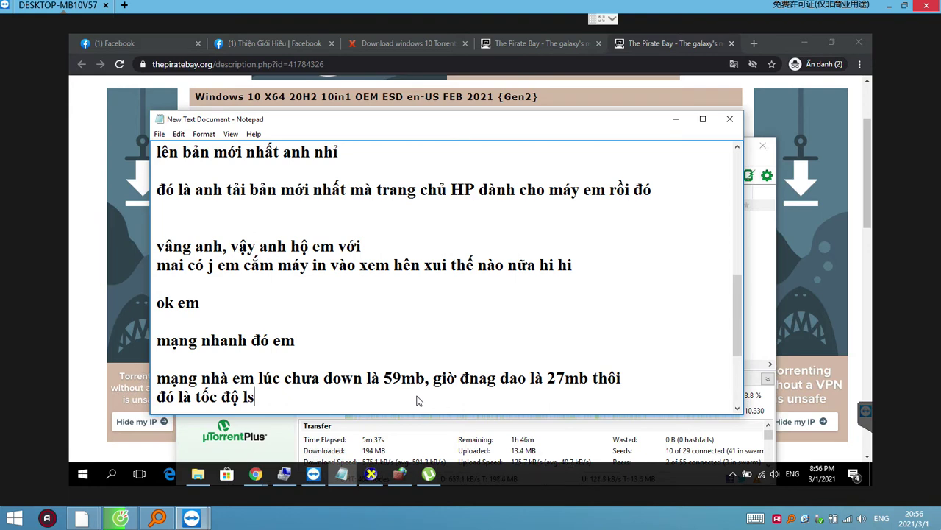
{"action": "key", "text": "BackSpace"}
{"action": "type", "text": "ys thuyết th"}
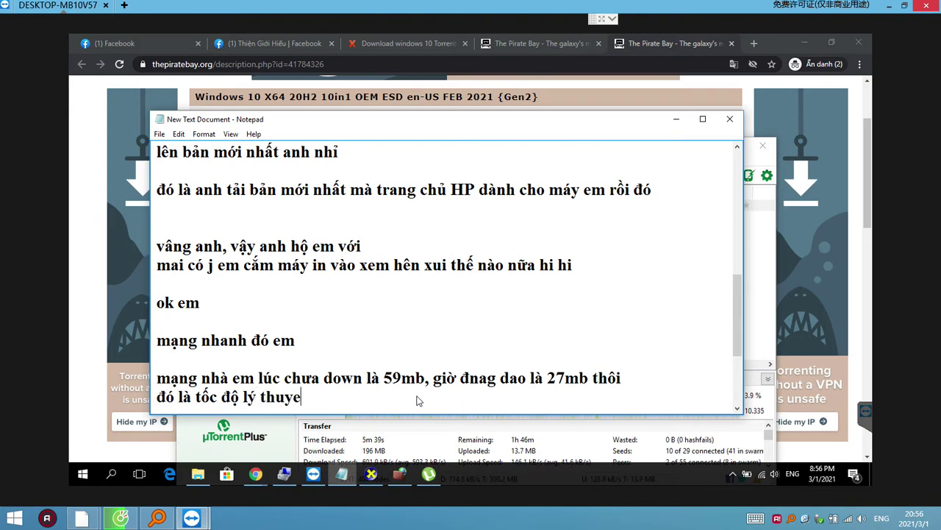
{"action": "type", "text": "ôi em nha"}
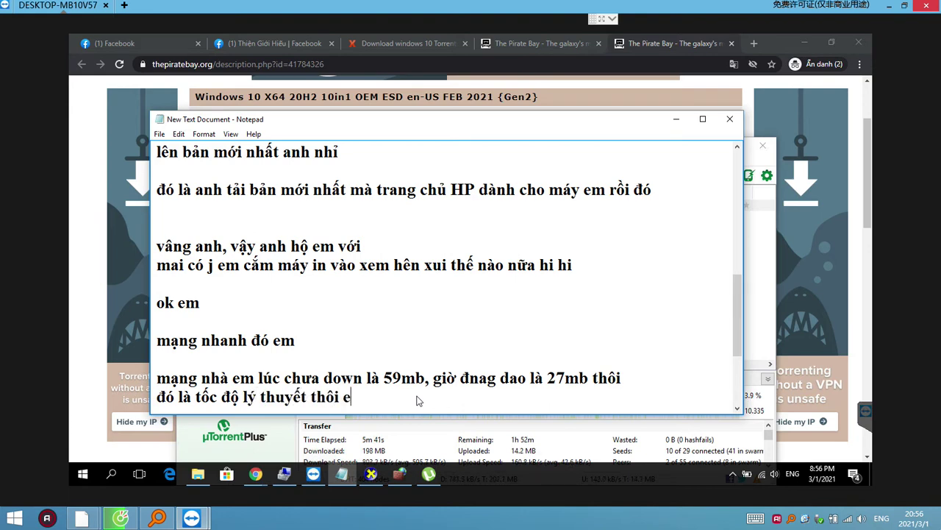
{"action": "key", "text": "Return"}
{"action": "key", "text": "Return"}
{"action": "key", "text": "Return"}
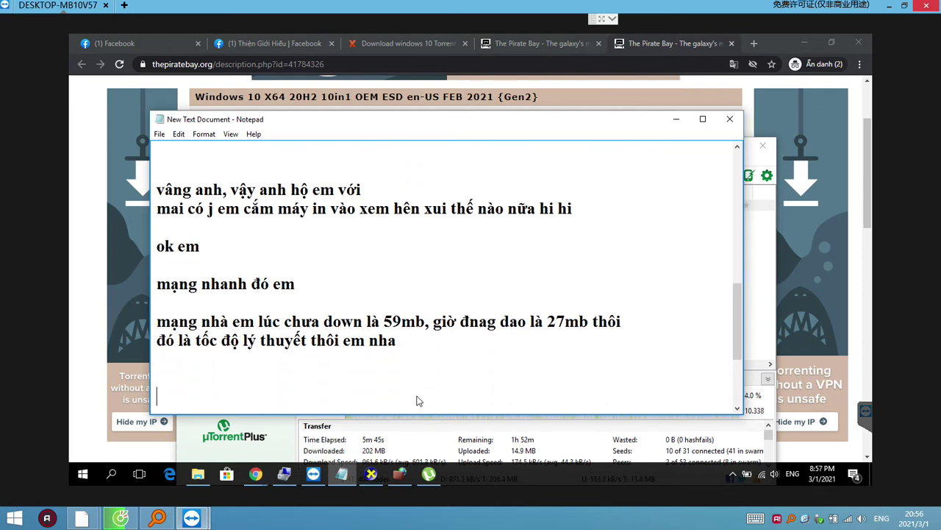
Add lines 'em do bằng speedtest', 'đúng rồi em ạ' and the question whether he follows only Buddhism.
{"action": "type", "text": "em do baằng speedtest"}
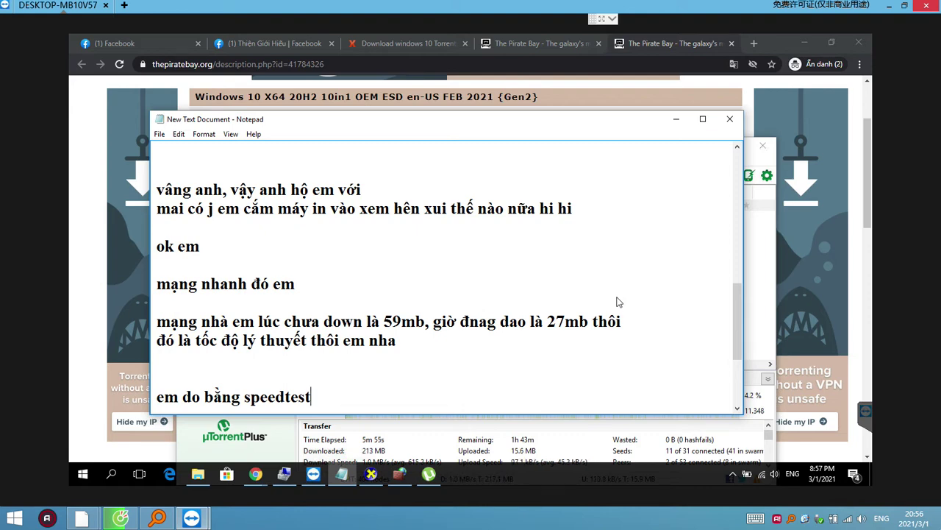
{"action": "key", "text": "Return"}
{"action": "type", "text": "đung"}
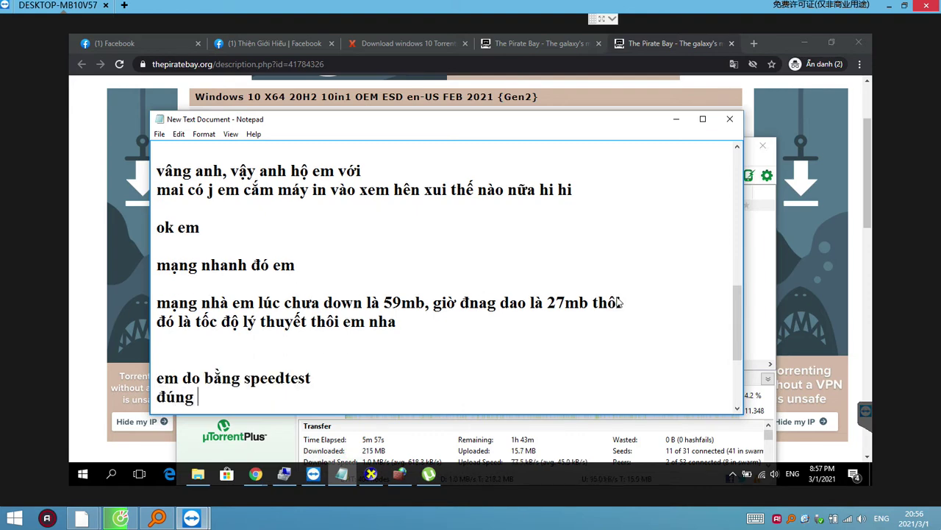
{"action": "type", "text": "s rồi em a"}
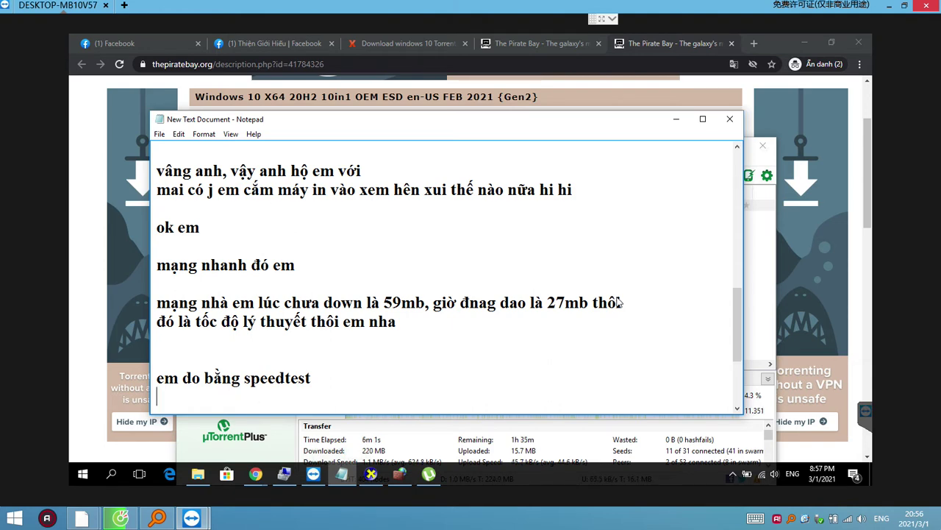
{"action": "key", "text": "Return"}
{"action": "key", "text": "Return"}
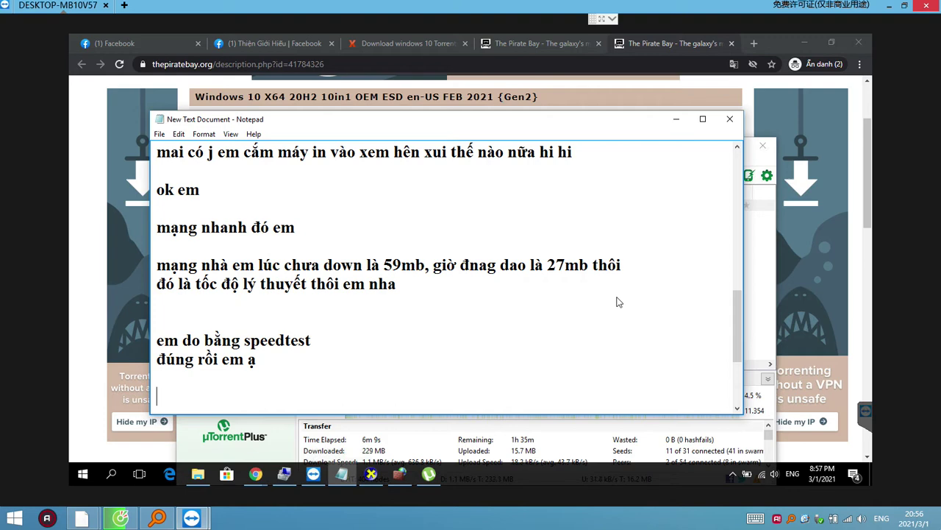
{"action": "type", "text": "anh chỉ theo d"}
{"action": "type", "text": "ạo phạt th"}
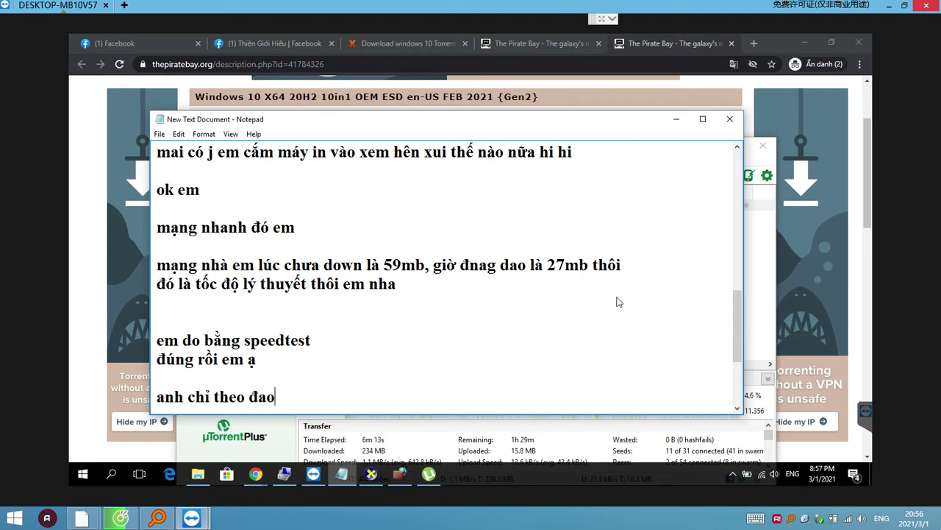
{"action": "key", "text": "BackSpace"}
{"action": "key", "text": "BackSpace"}
{"action": "type", "text": "thôi hay "}
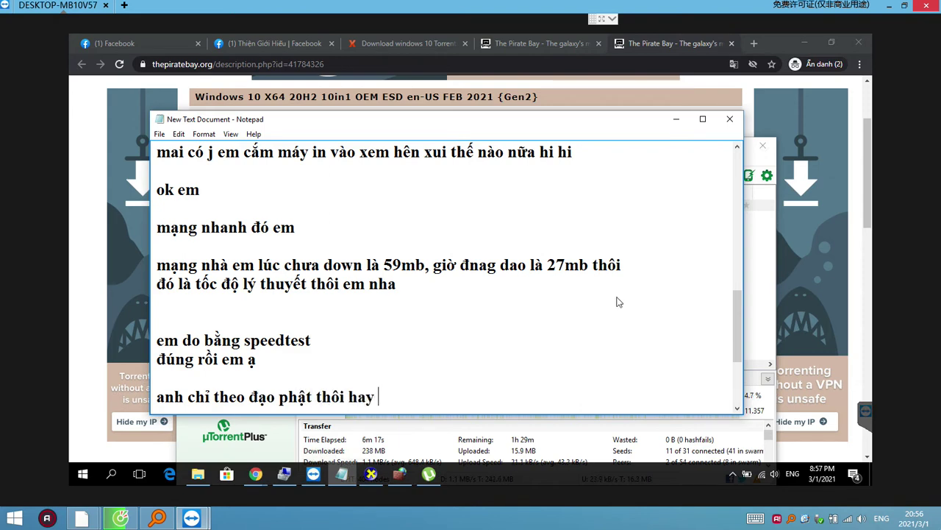
{"action": "type", "text": "còn theo"}
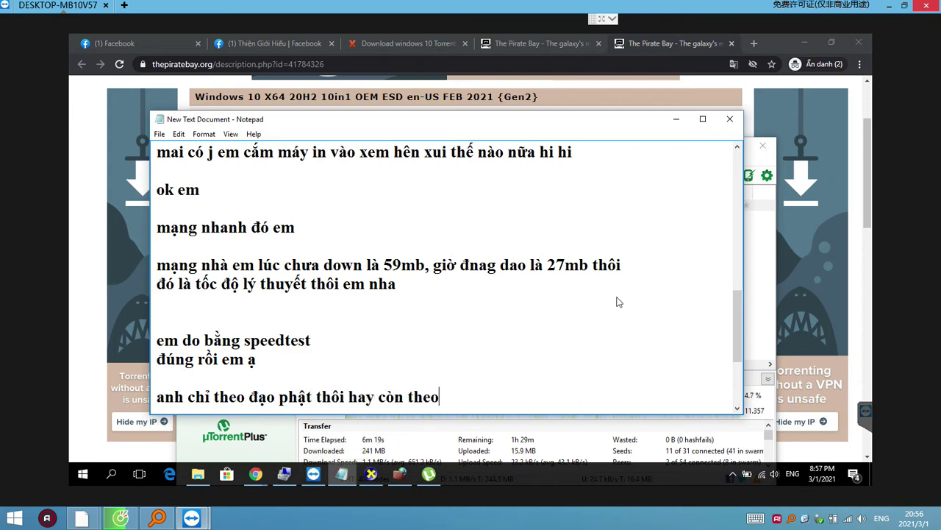
{"action": "type", "text": " đạo naào nữa k hả "}
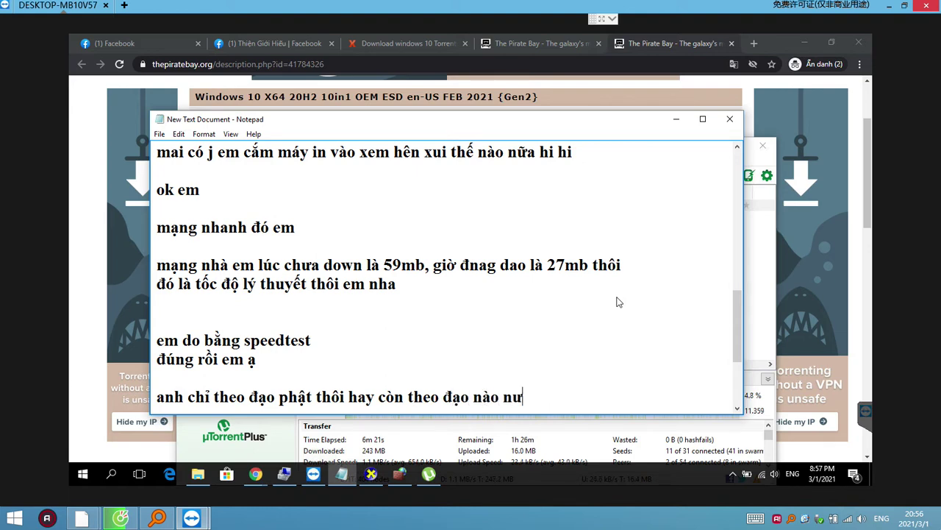
{"action": "type", "text": "anh"}
{"action": "key", "text": "Return"}
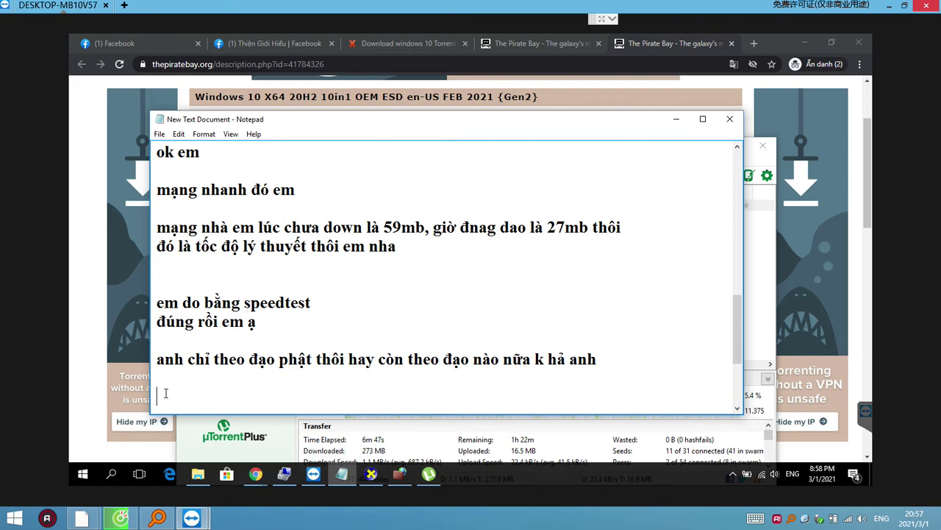
Reply 'anh theo Đạo Phật em nhé' and add the line about his grandmother following Phật Giáo Hòa Hảo.
{"action": "scroll", "coordinate": [435, 331], "scroll_direction": "up", "scroll_amount": 5}
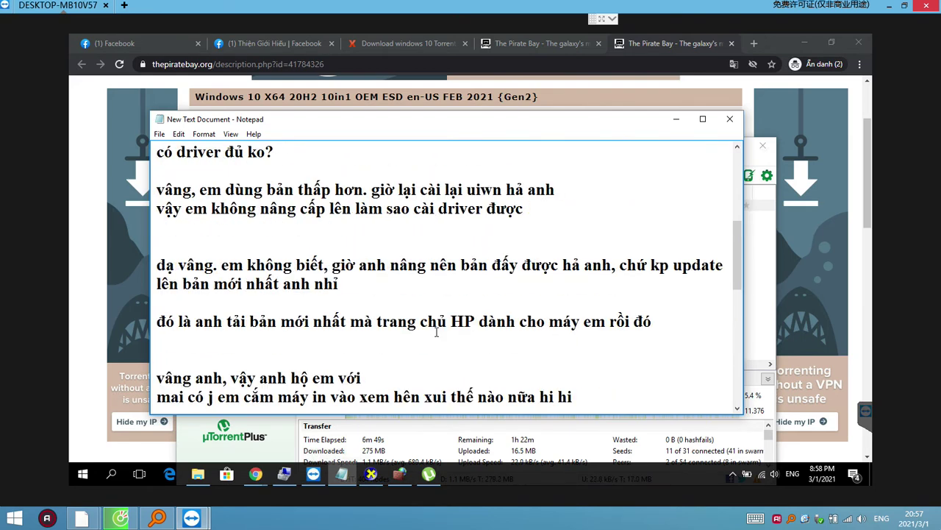
{"action": "scroll", "coordinate": [436, 331], "scroll_direction": "down", "scroll_amount": 7}
{"action": "scroll", "coordinate": [436, 332], "scroll_direction": "down", "scroll_amount": 1}
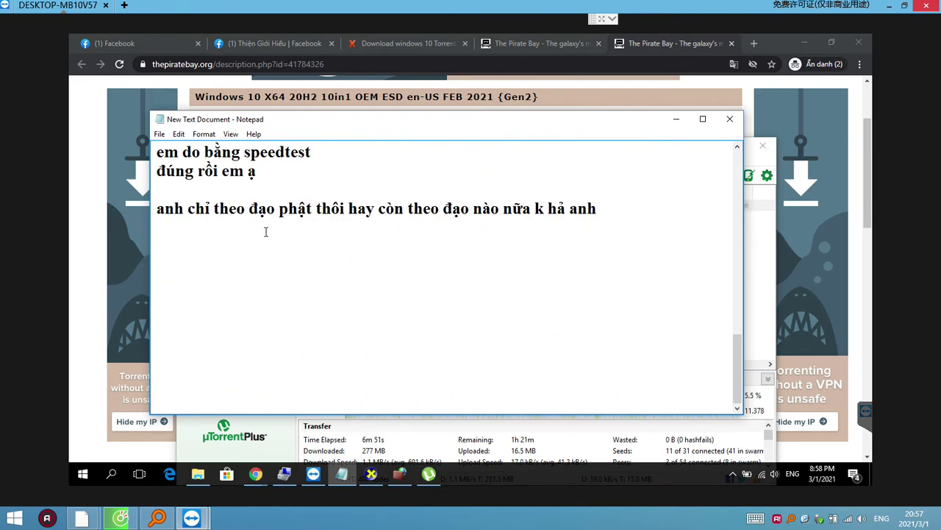
{"action": "scroll", "coordinate": [265, 231], "scroll_direction": "up", "scroll_amount": 1}
{"action": "scroll", "coordinate": [315, 276], "scroll_direction": "up", "scroll_amount": 5}
{"action": "scroll", "coordinate": [314, 278], "scroll_direction": "down", "scroll_amount": 4}
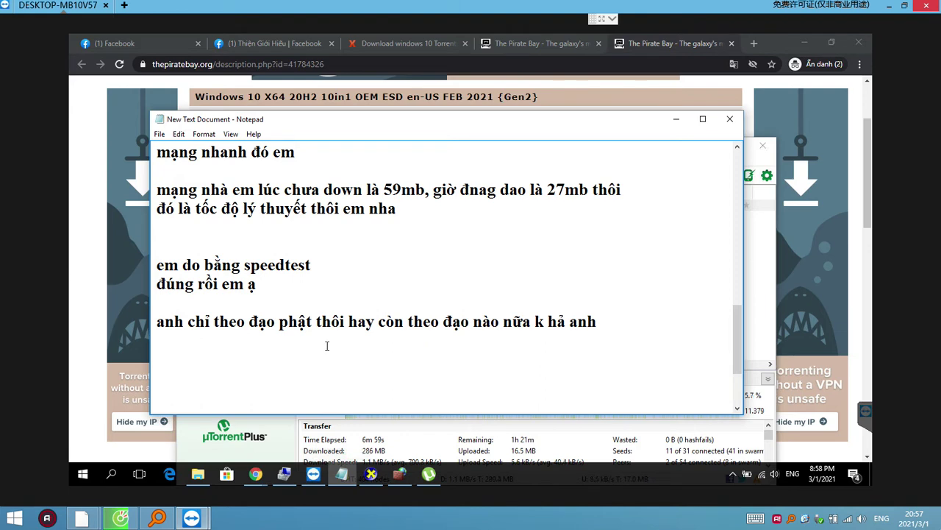
{"action": "type", "text": "anh theo Đạ"}
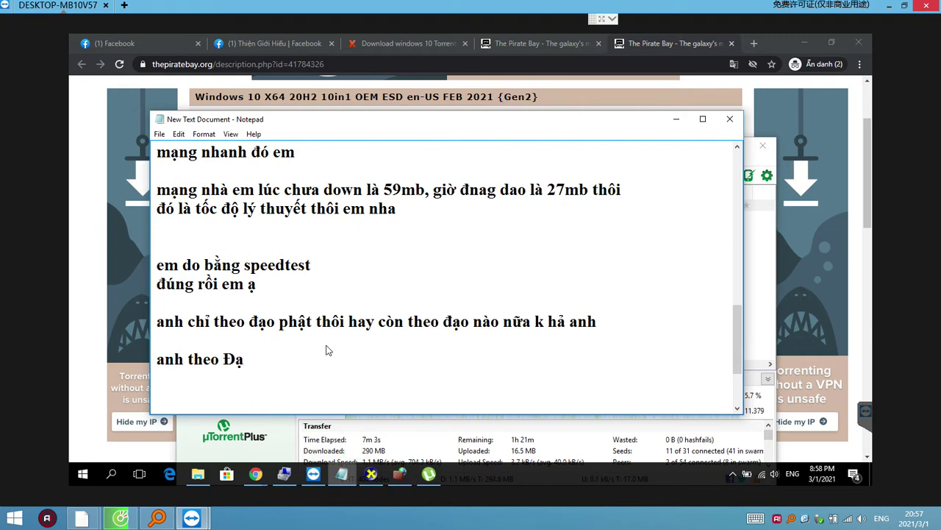
{"action": "type", "text": "o Phâ"}
{"action": "type", "text": "t em nhé"}
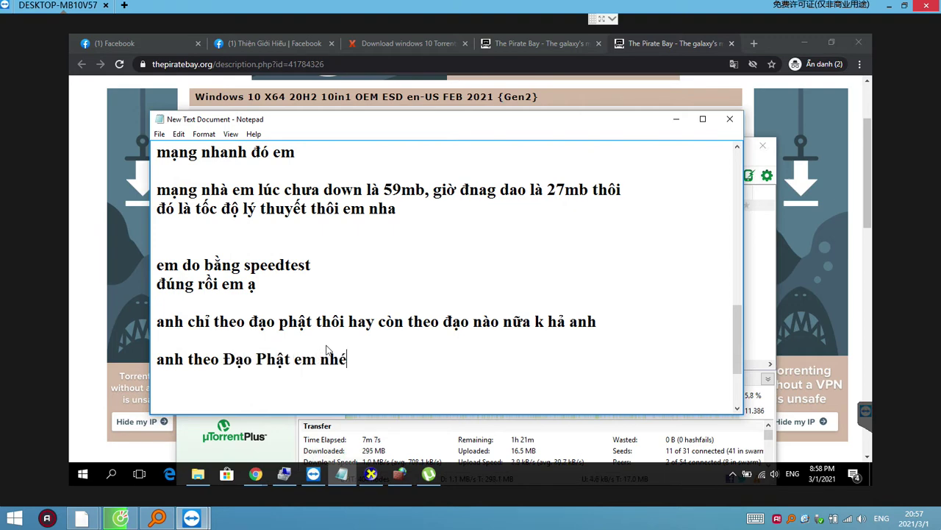
{"action": "key", "text": "Return"}
{"action": "type", "text": "còn Bà"}
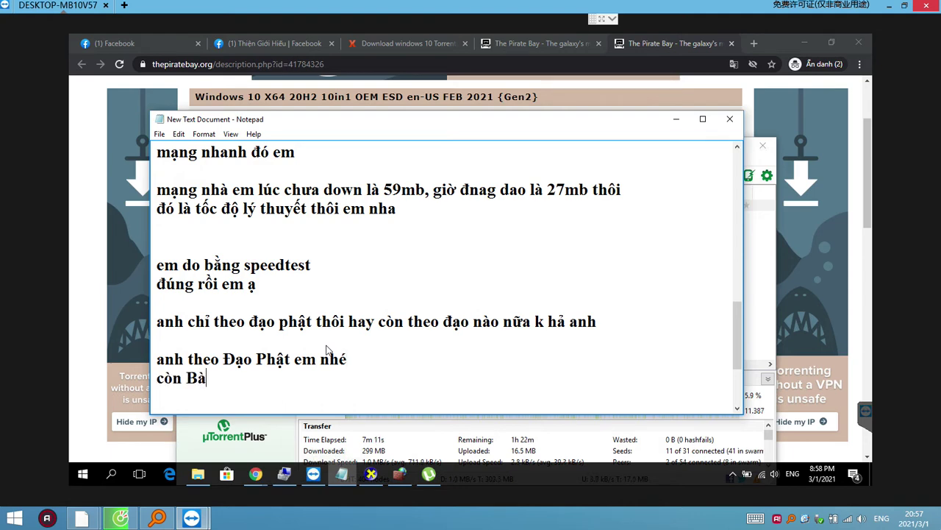
{"action": "type", "text": " Nô"}
{"action": "type", "text": "a"}
{"action": "type", "text": "nh h"}
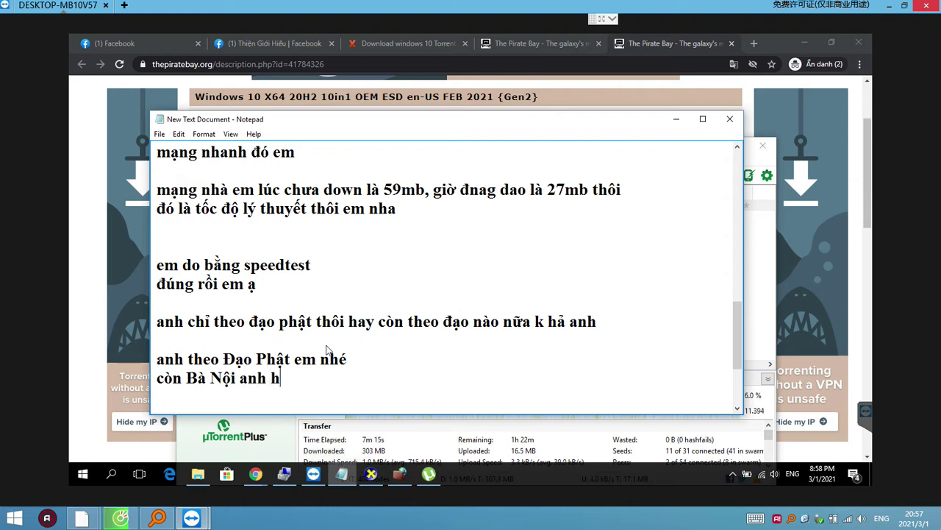
{"action": "type", "text": "ỏi xưa theo "}
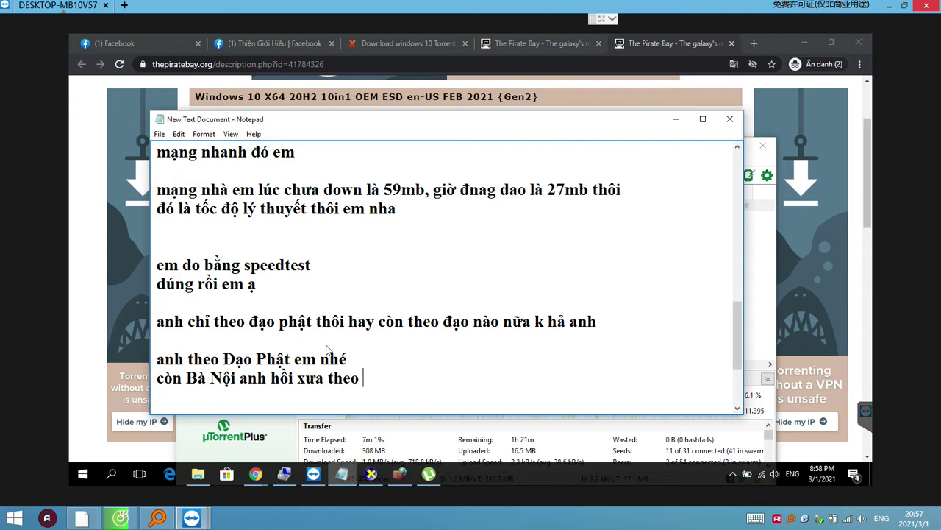
{"action": "type", "text": "Phật "}
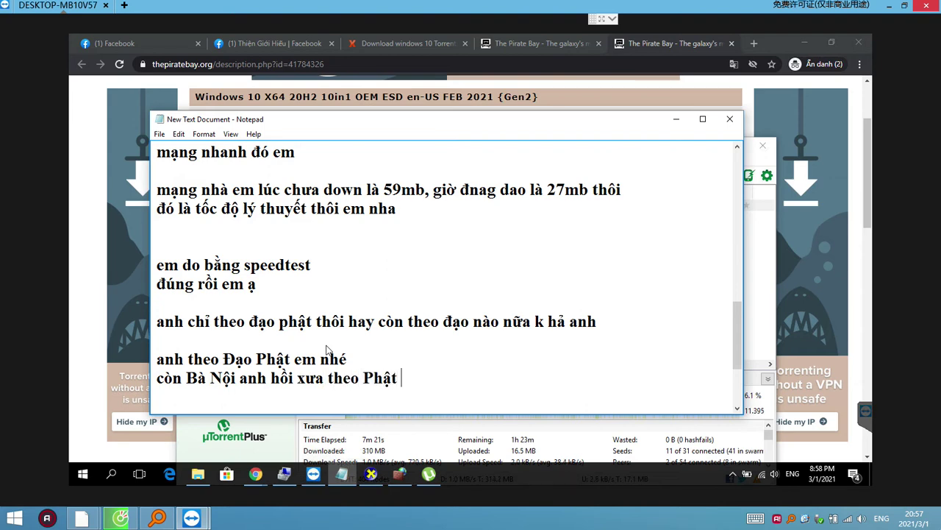
{"action": "type", "text": "Giáo Hòa"}
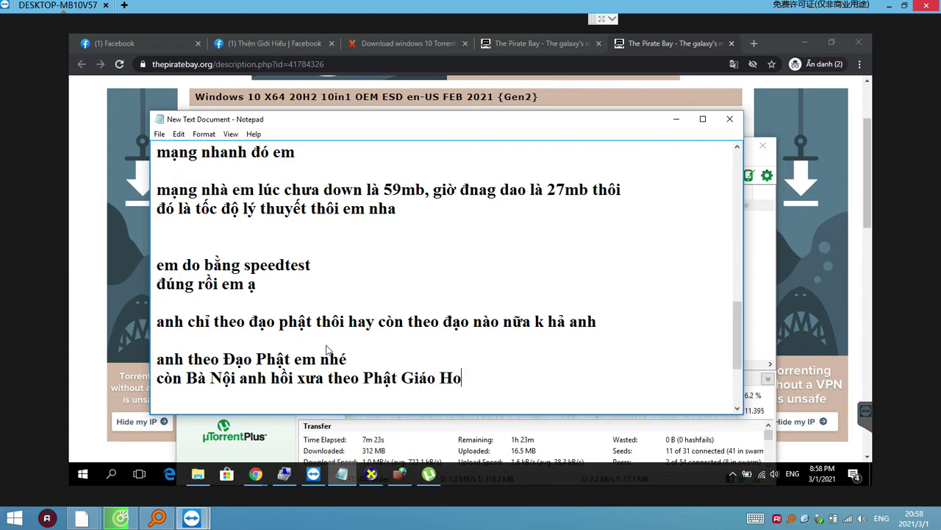
{"action": "type", "text": " Hảo"}
{"action": "key", "text": "Return"}
Add 'Ông Ngoại anh hồi xưa thì theo Đạo Cao Đài mà giờ theo Phật rồi' on a new line.
{"action": "type", "text": "o"}
{"action": "key", "text": "BackSpace"}
{"action": "type", "text": "Ông "}
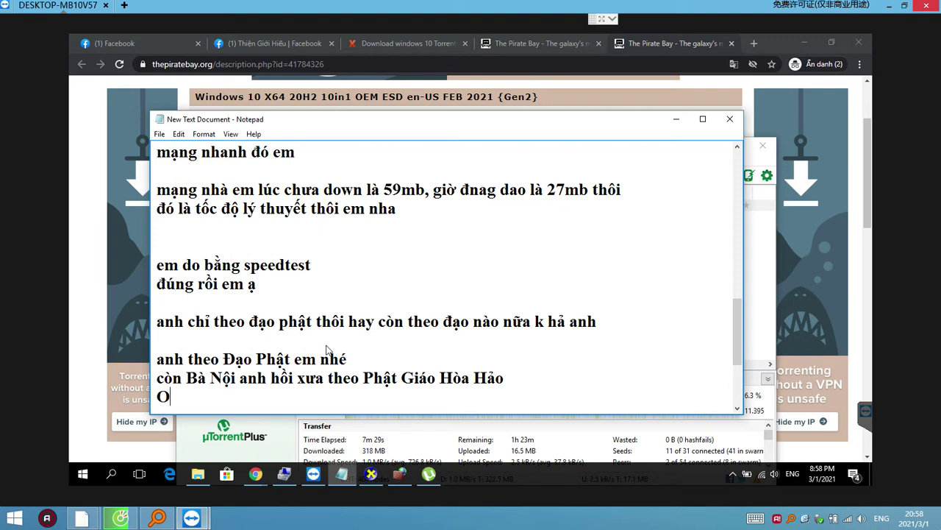
{"action": "type", "text": "Ngo"}
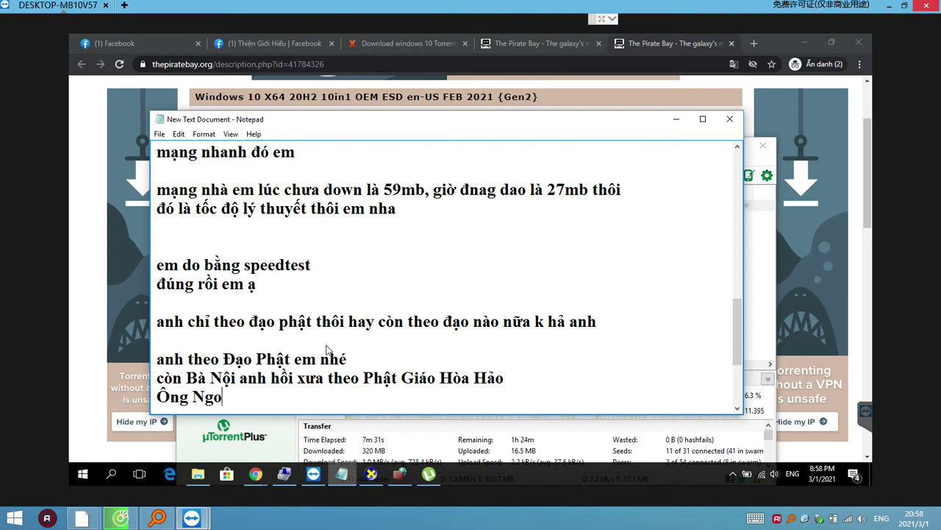
{"action": "type", "text": "ại anh h"}
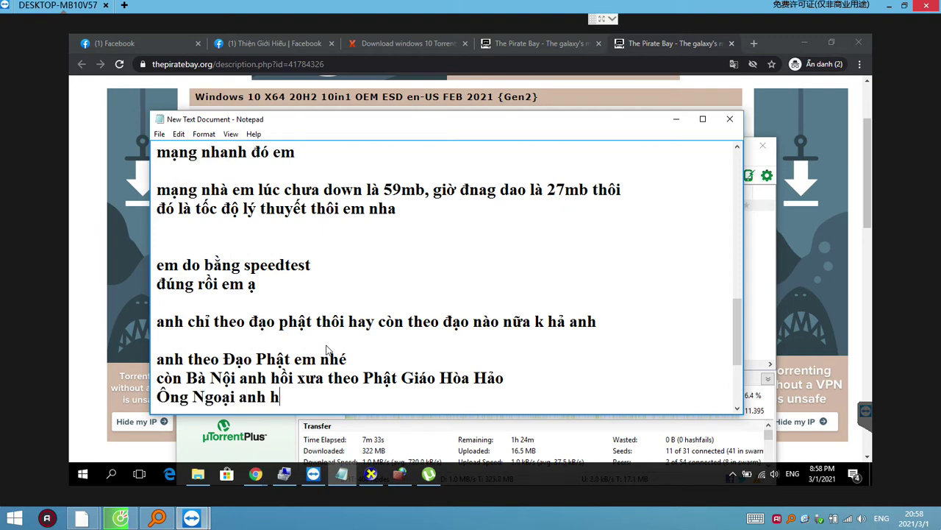
{"action": "type", "text": "ồi xa"}
{"action": "key", "text": "BackSpace"}
{"action": "type", "text": "ưa thì"}
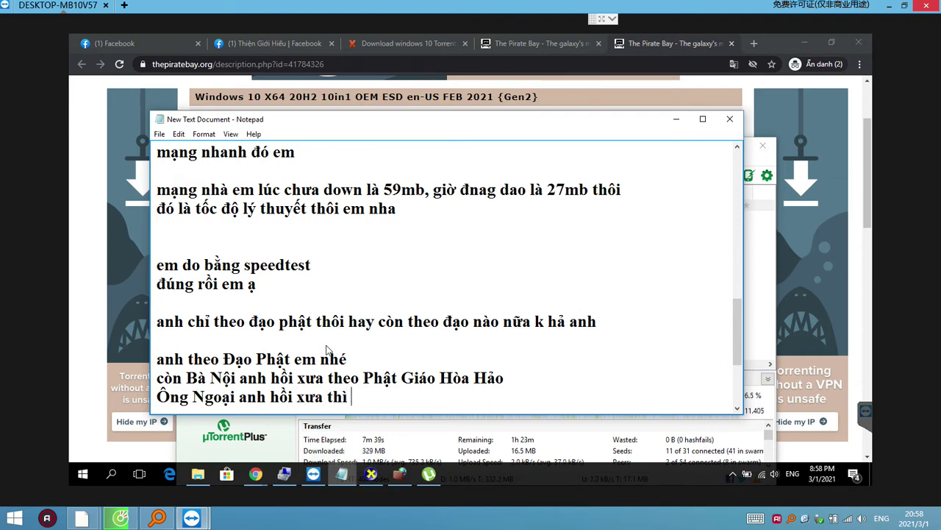
{"action": "type", "text": " theo Đạ"}
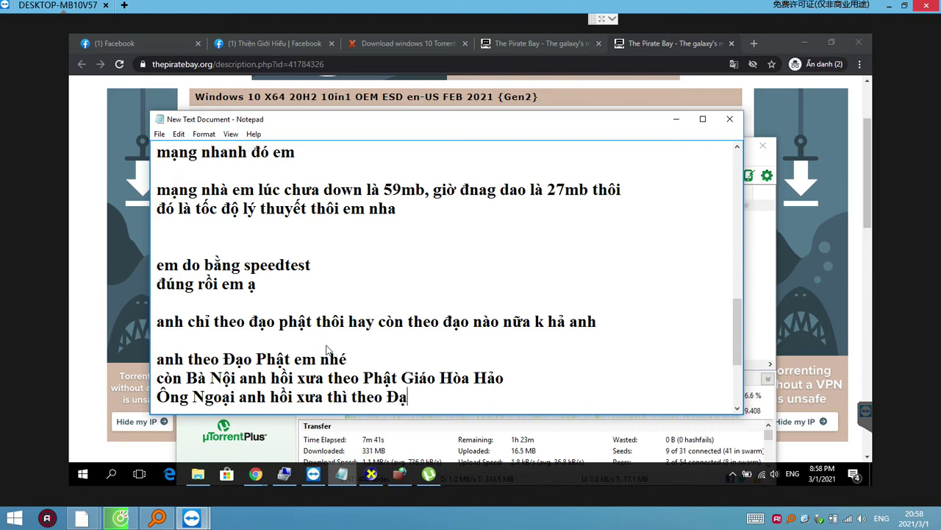
{"action": "type", "text": "o Cao Đ"}
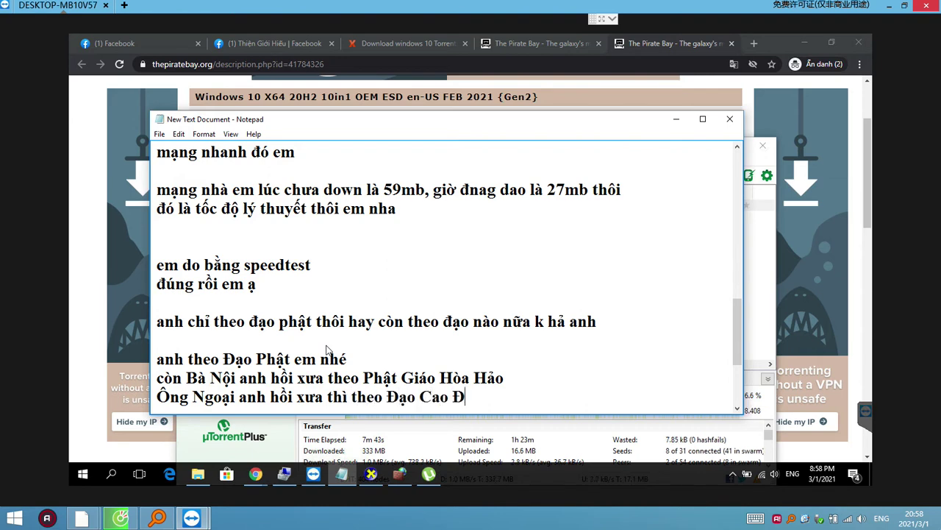
{"action": "type", "text": "ài mà giof"}
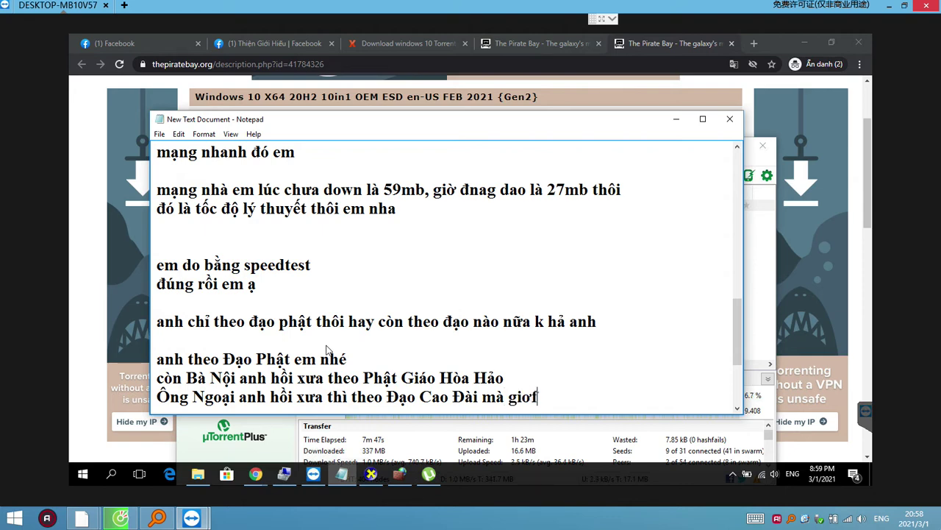
{"action": "key", "text": "BackSpace"}
{"action": "type", "text": "theo Phật rồi"}
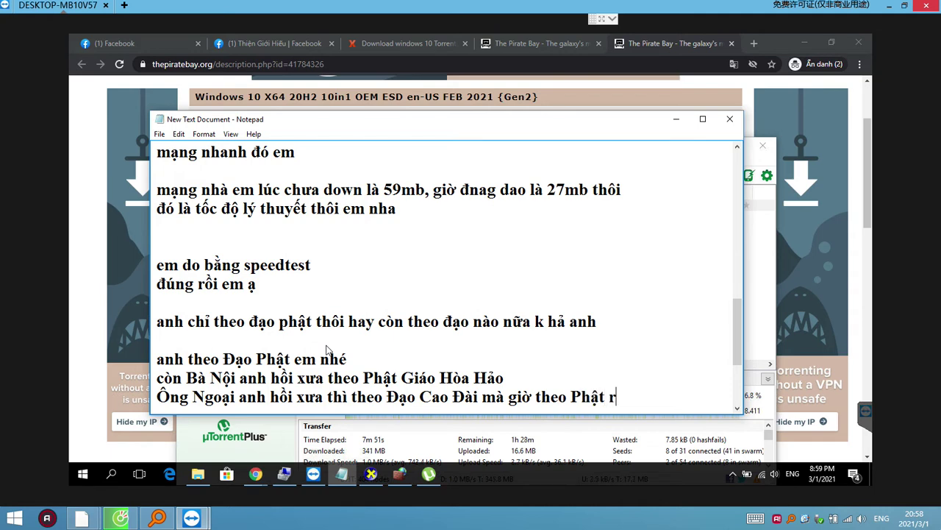
{"action": "key", "text": "Return"}
{"action": "key", "text": "Return"}
{"action": "key", "text": "Return"}
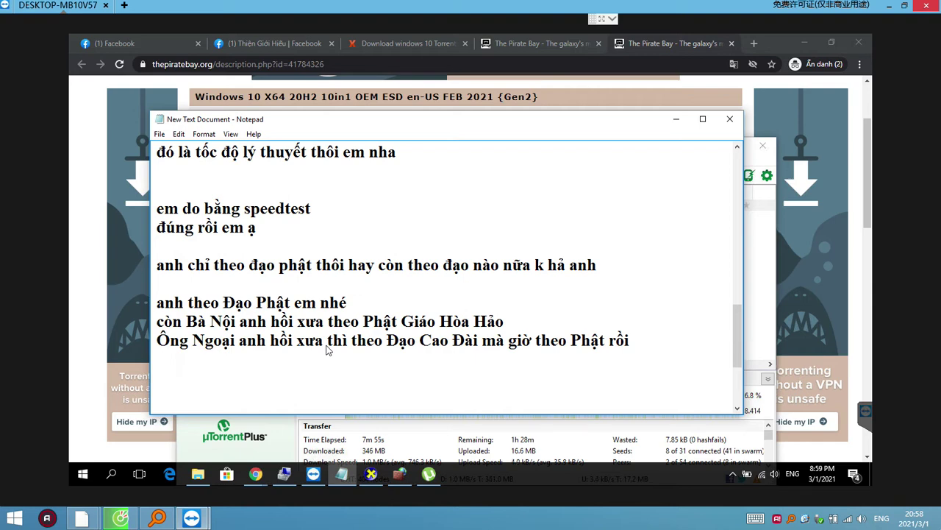
Write 'vâng anh!!!' and begin the reply that many people in the country follow Buddhism.
{"action": "type", "text": "vâng anh!!!"}
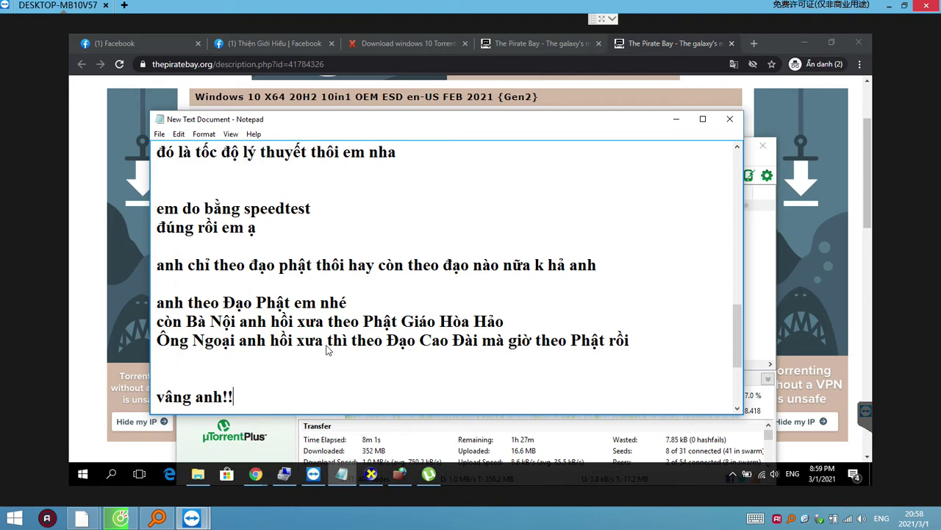
{"action": "key", "text": "Return"}
{"action": "type", "text": "nươc sminhf"}
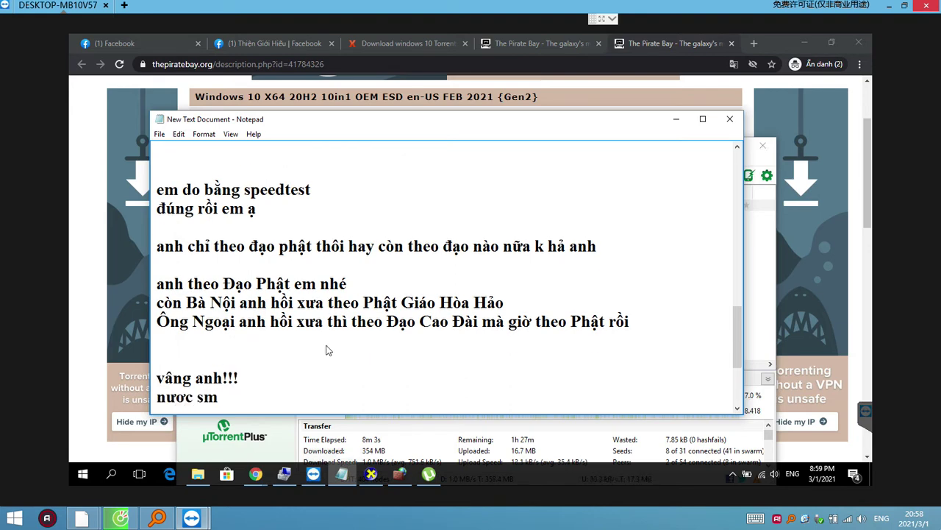
{"action": "key", "text": "BackSpace"}
{"action": "key", "text": "BackSpace"}
{"action": "key", "text": "BackSpace"}
{"action": "key", "text": "BackSpace"}
{"action": "key", "text": "BackSpace"}
{"action": "key", "text": "BackSpace"}
{"action": "key", "text": "BackSpace"}
{"action": "type", "text": "s minhf d"}
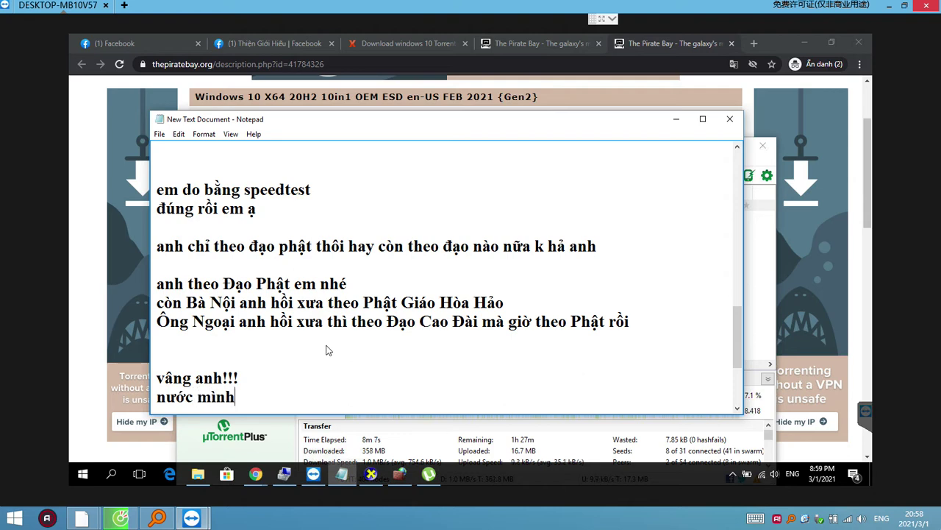
{"action": "key", "text": "BackSpace"}
{"action": "type", "text": "Đ"}
{"action": "key", "text": "BackSpace"}
{"action": "type", "text": "Phaatj"}
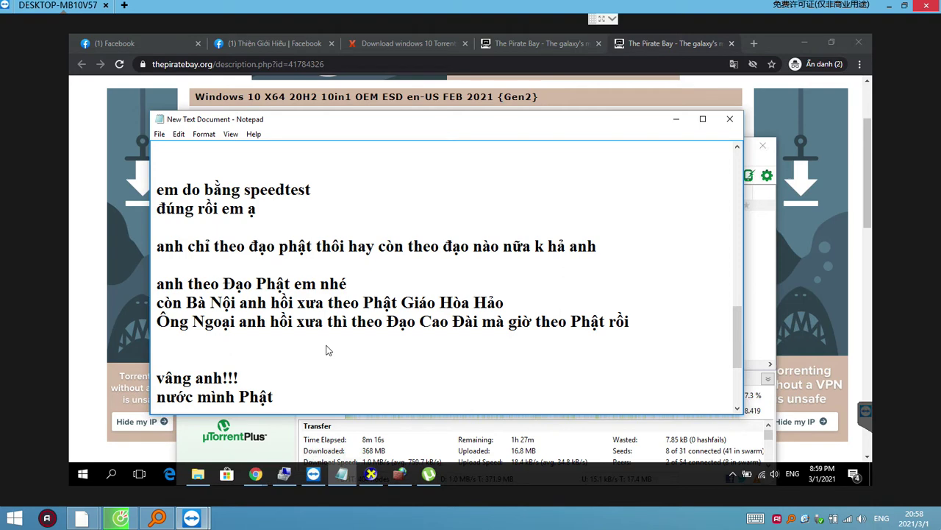
{"action": "key", "text": "BackSpace"}
{"action": "key", "text": "BackSpace"}
{"action": "key", "text": "BackSpace"}
{"action": "key", "text": "BackSpace"}
{"action": "type", "text": "theo"}
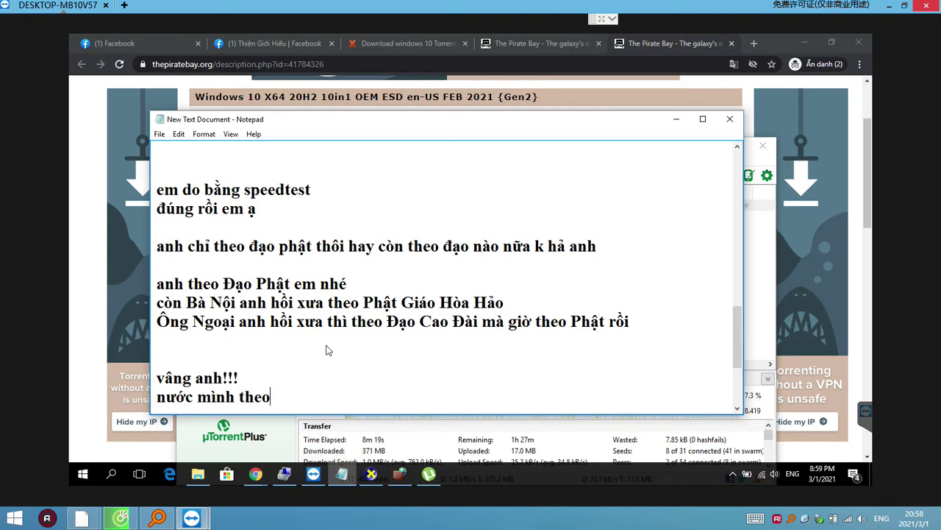
{"action": "type", "text": " Phatah n"}
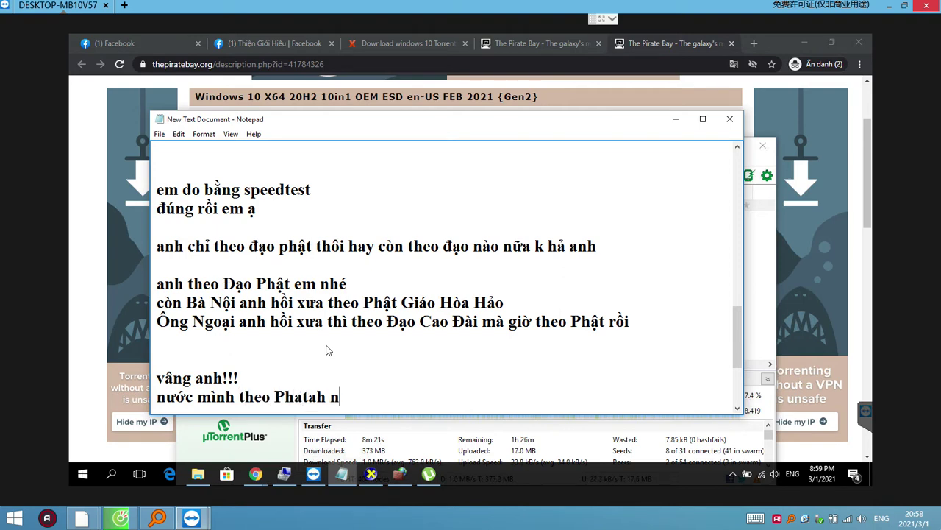
{"action": "key", "text": "BackSpace"}
{"action": "key", "text": "BackSpace"}
{"action": "key", "text": "BackSpace"}
{"action": "key", "text": "BackSpace"}
{"action": "key", "text": "BackSpace"}
{"action": "key", "text": "BackSpace"}
Finish the reply about the skilled monks and the retreat, ending 'được các thầy đặt cả pháp danh cơ.'.
{"action": "type", "text": "ật nhiều, các tha"}
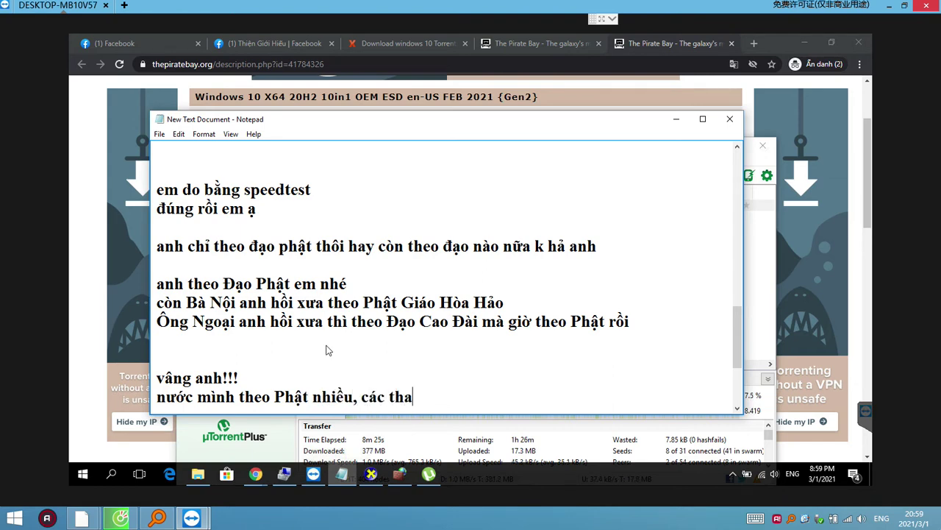
{"action": "key", "text": "BackSpace"}
{"action": "type", "text": "ầy trong ấy cun"}
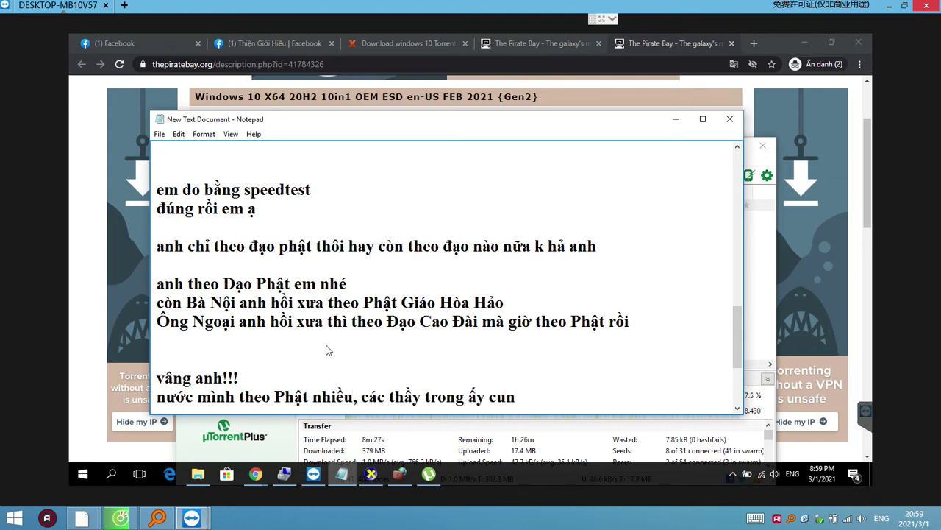
{"action": "key", "text": "BackSpace"}
{"action": "key", "text": "BackSpace"}
{"action": "type", "text": "ũng giỏi nữa,"}
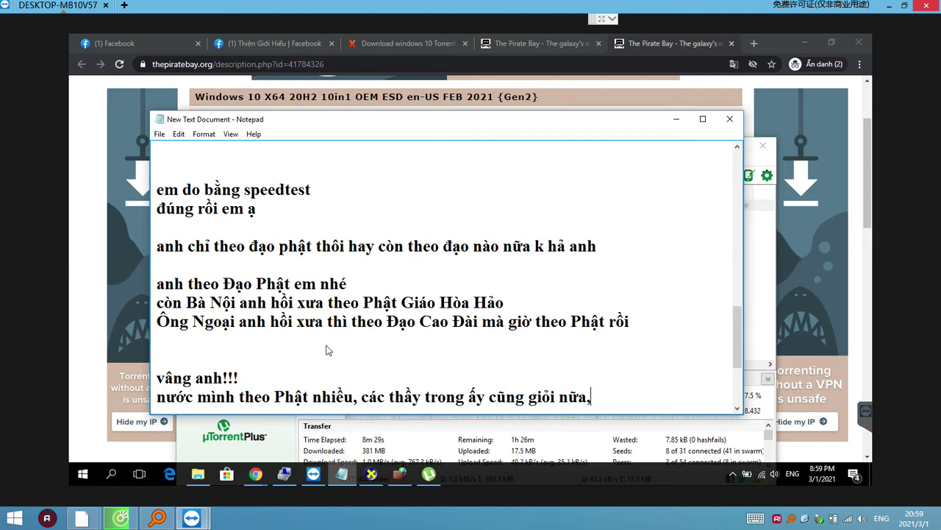
{"action": "type", "text": " trước em "}
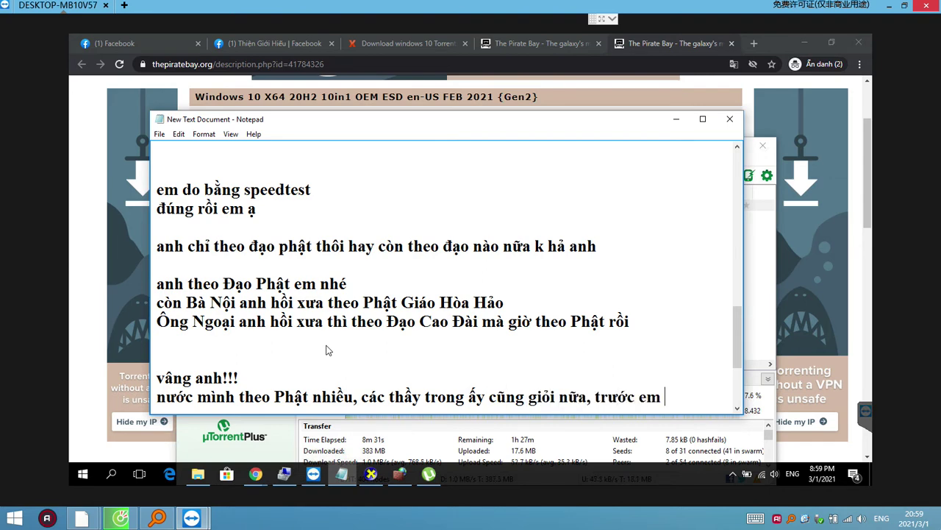
{"action": "type", "text": "cũng đi "}
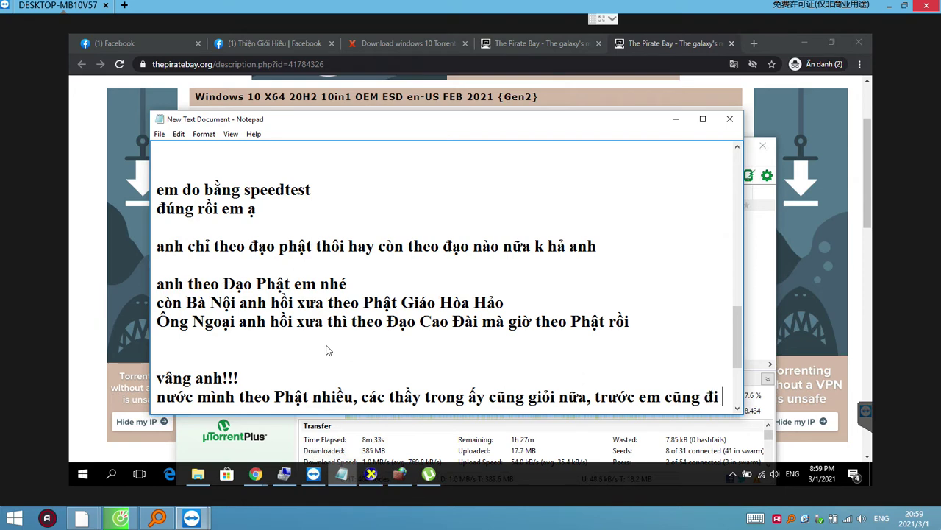
{"action": "type", "text": "khóa tu "}
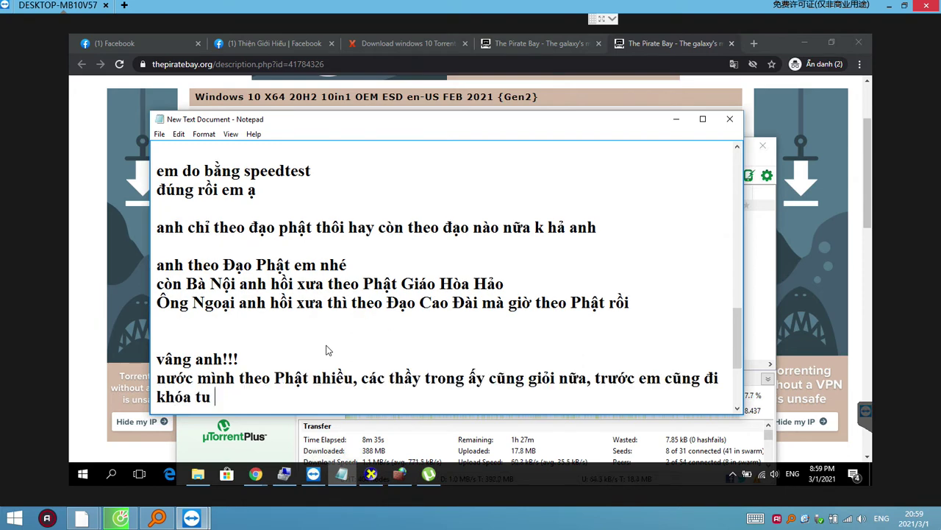
{"action": "type", "text": "xong được cá tha"}
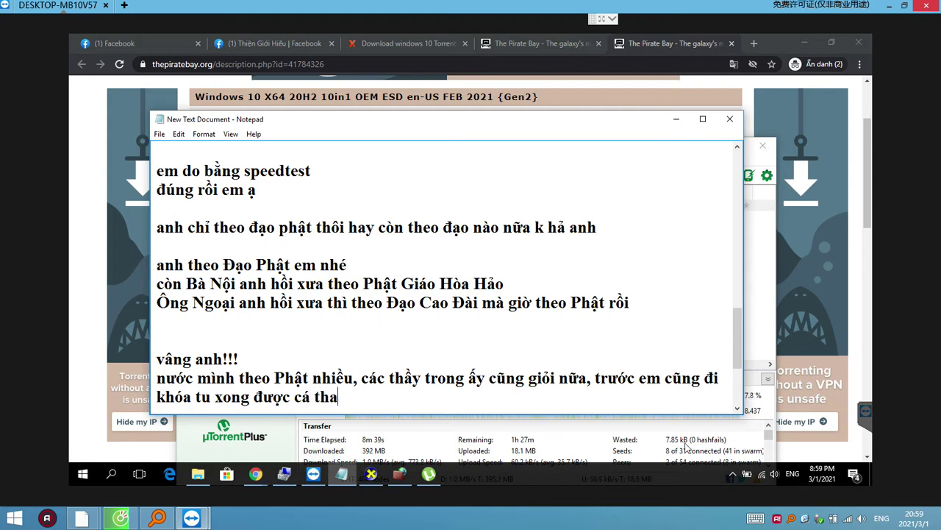
{"action": "key", "text": "BackSpace"}
{"action": "key", "text": "BackSpace"}
{"action": "key", "text": "BackSpace"}
{"action": "type", "text": "c thầy đặt "}
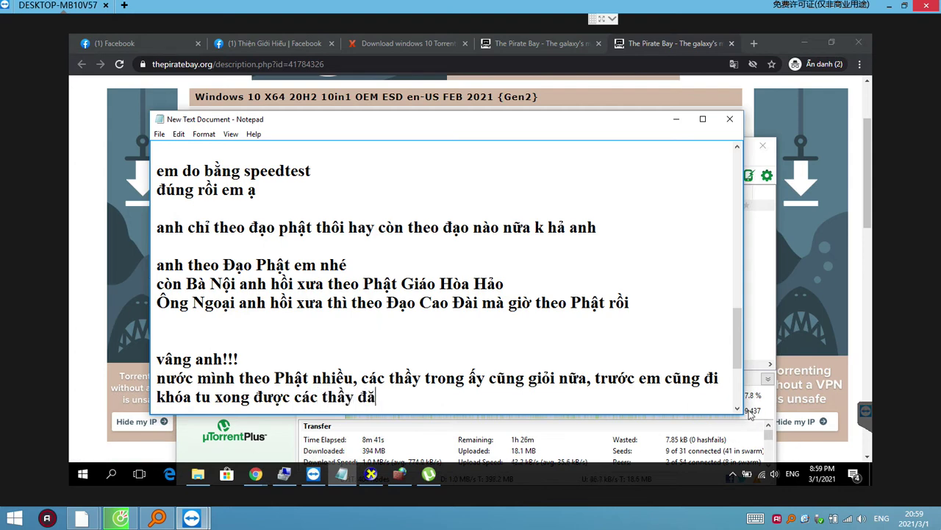
{"action": "type", "text": "cả"}
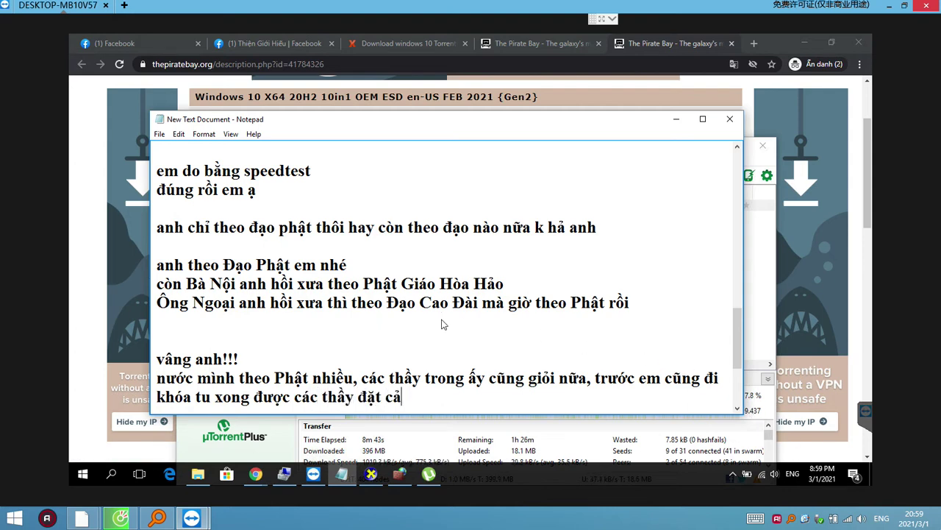
{"action": "type", "text": " pháp danh cơ\\"}
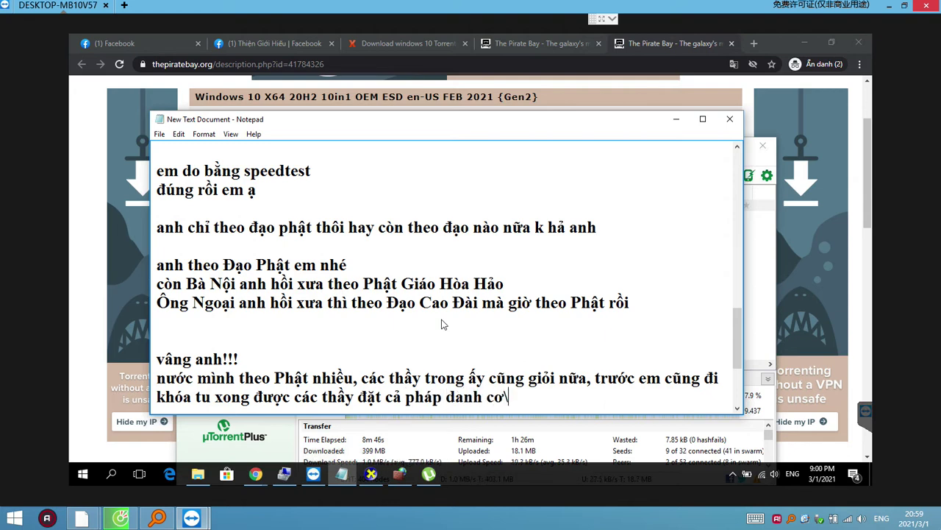
{"action": "key", "text": "BackSpace"}
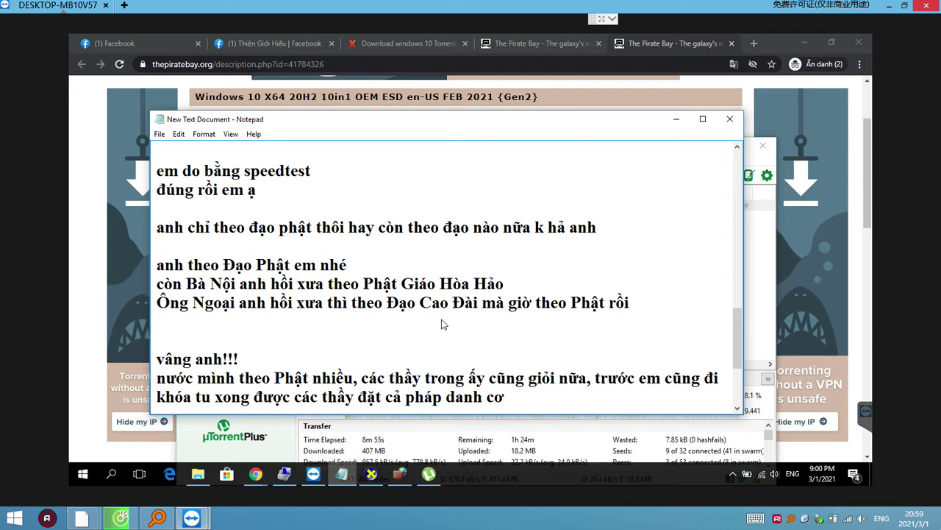
{"action": "type", "text": "."}
{"action": "key", "text": "Return"}
{"action": "key", "text": "Return"}
{"action": "key", "text": "Return"}
{"action": "key", "text": "Return"}
{"action": "key", "text": "Return"}
{"action": "key", "text": "Return"}
{"action": "key", "text": "Return"}
{"action": "key", "text": "Return"}
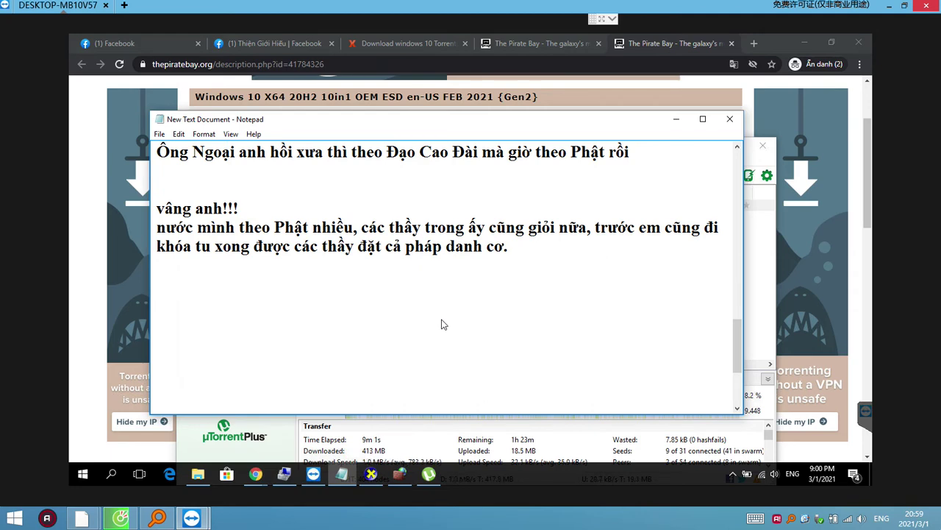
Add the line about hearing the monks' sermons without understanding, yet still finding them good.
{"action": "left_click", "coordinate": [264, 259]}
{"action": "key", "text": "Return"}
{"action": "type", "text": "hồi ấy nghe"}
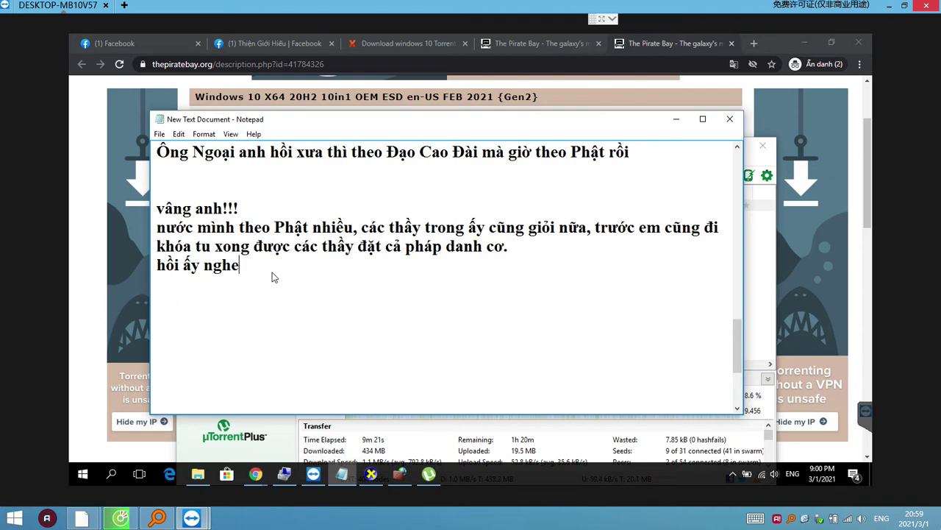
{"action": "type", "text": " các thầy giảng kinh"}
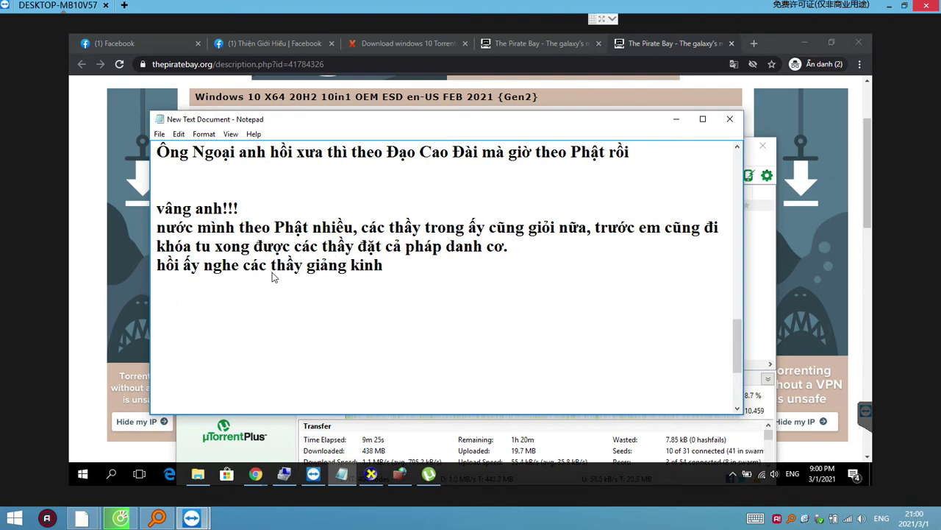
{"action": "type", "text": ", chẳng nghe t"}
{"action": "type", "text": "hầy"}
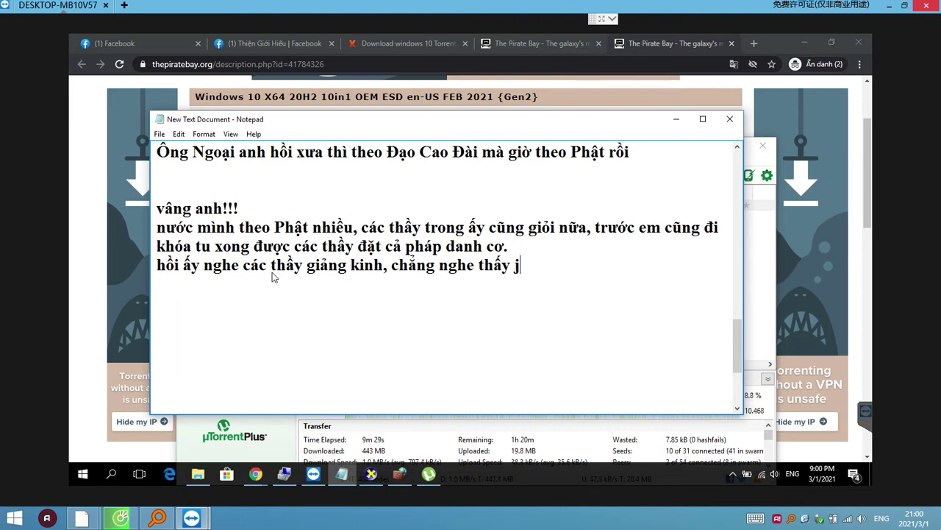
{"action": "key", "text": "BackSpace"}
{"action": "key", "text": "BackSpace"}
{"action": "key", "text": "BackSpace"}
{"action": "type", "text": "ấ"}
{"action": "key", "text": "BackSpace"}
{"action": "key", "text": "BackSpace"}
{"action": "key", "text": "BackSpace"}
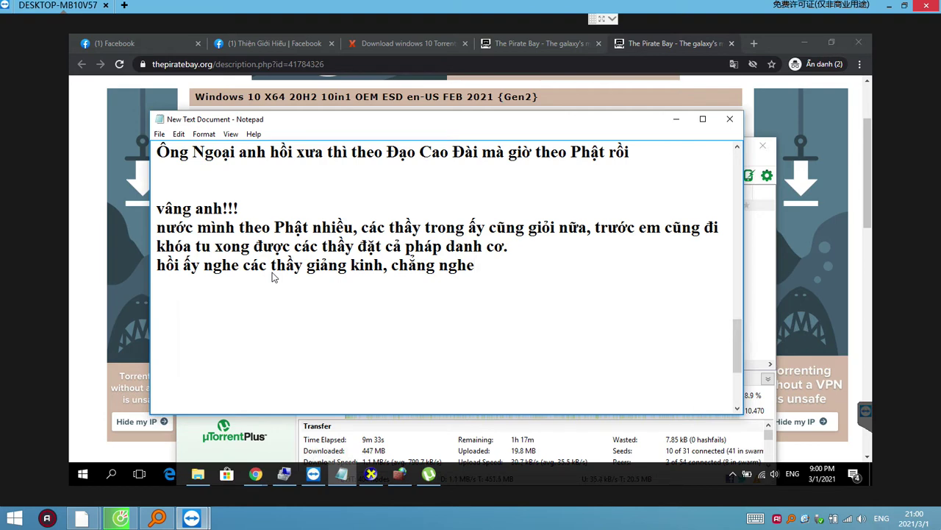
{"action": "type", "text": "thấy tha"}
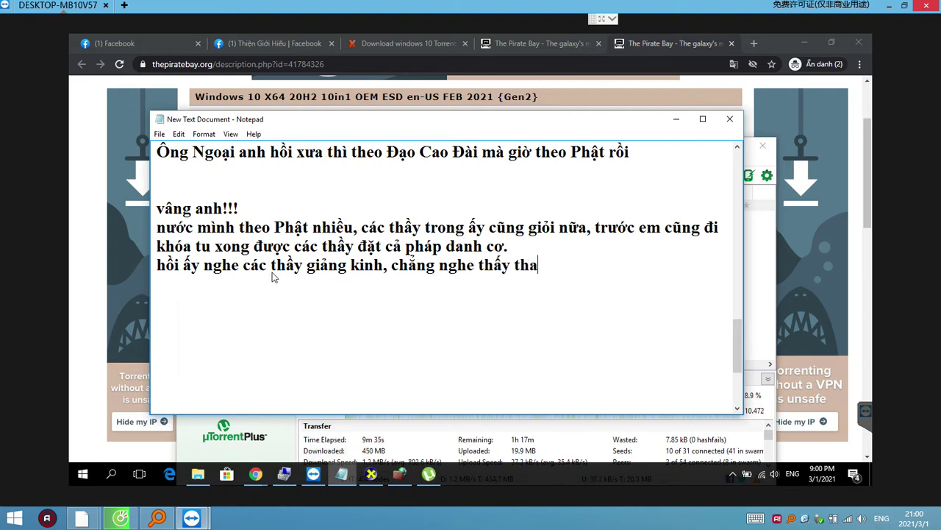
{"action": "key", "text": "BackSpace"}
{"action": "type", "text": "ầy nói, k hiểu ấy"}
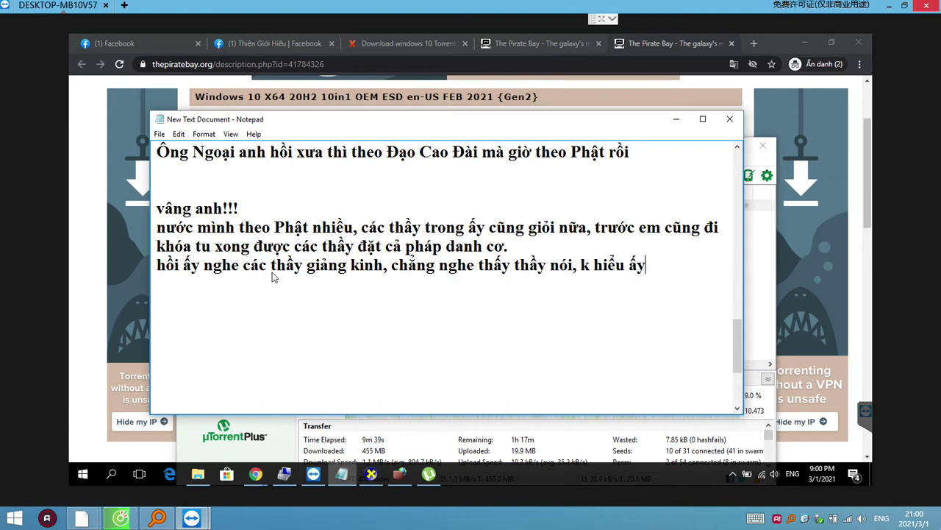
{"action": "type", "text": ", nhưng"}
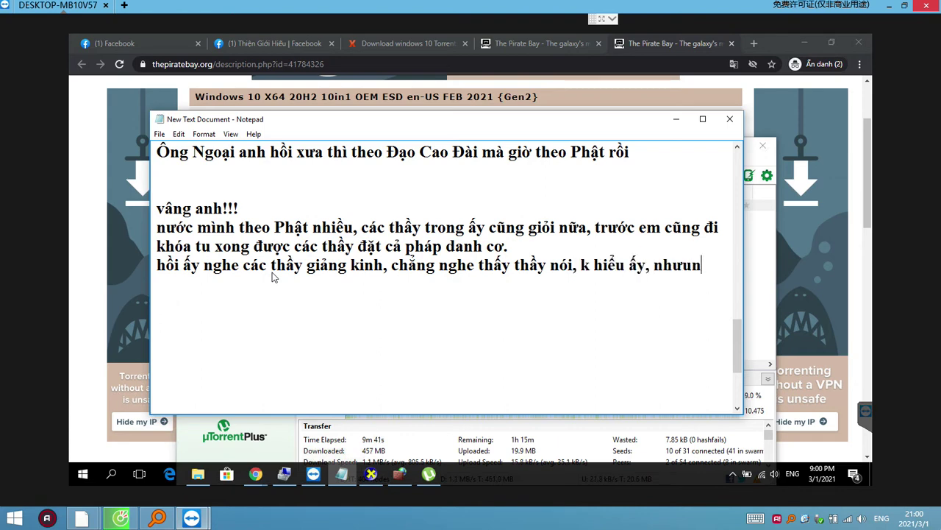
{"action": "key", "text": "BackSpace"}
{"action": "key", "text": "BackSpace"}
{"action": "type", "text": "ng mà vẫn"}
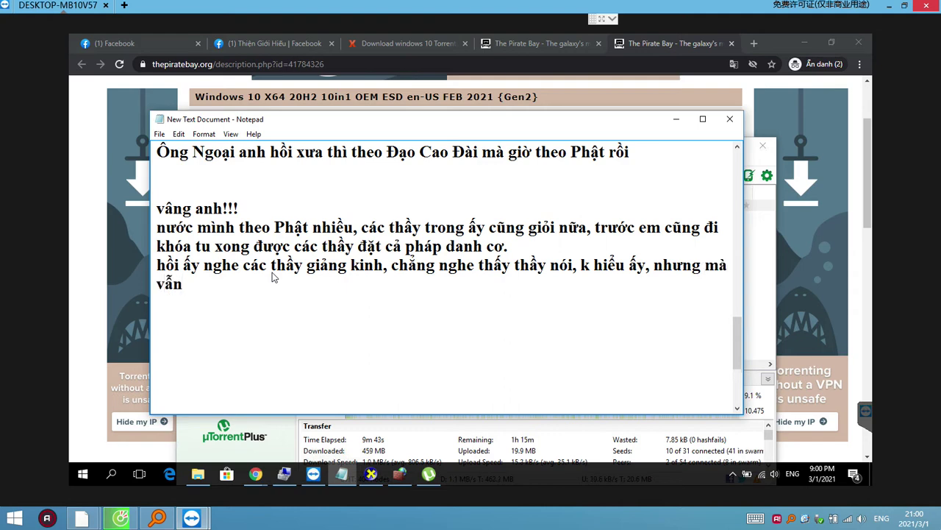
{"action": "type", "text": " thaấy hay"}
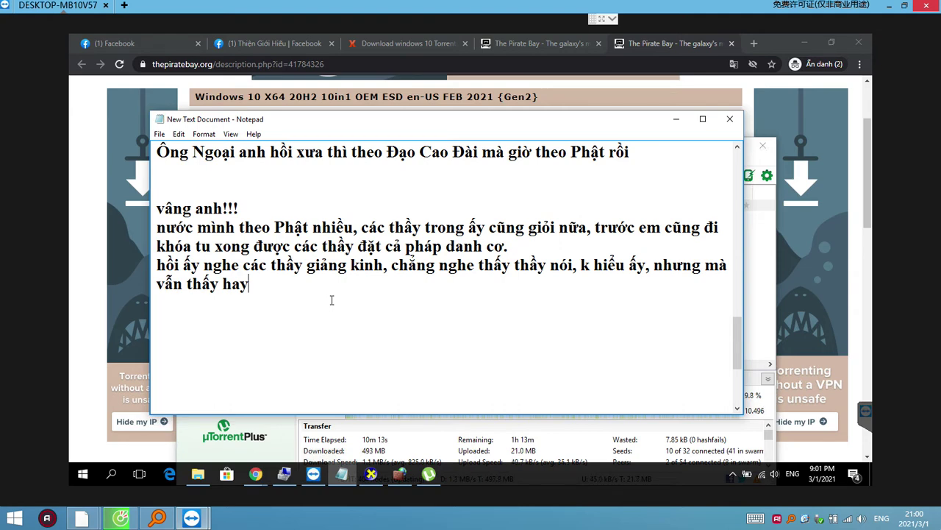
{"action": "key", "text": "Return"}
Add 'em cũng có duyên với Đạo rồi đó' and switch to the browser's new incognito tab.
{"action": "type", "text": "em cung"}
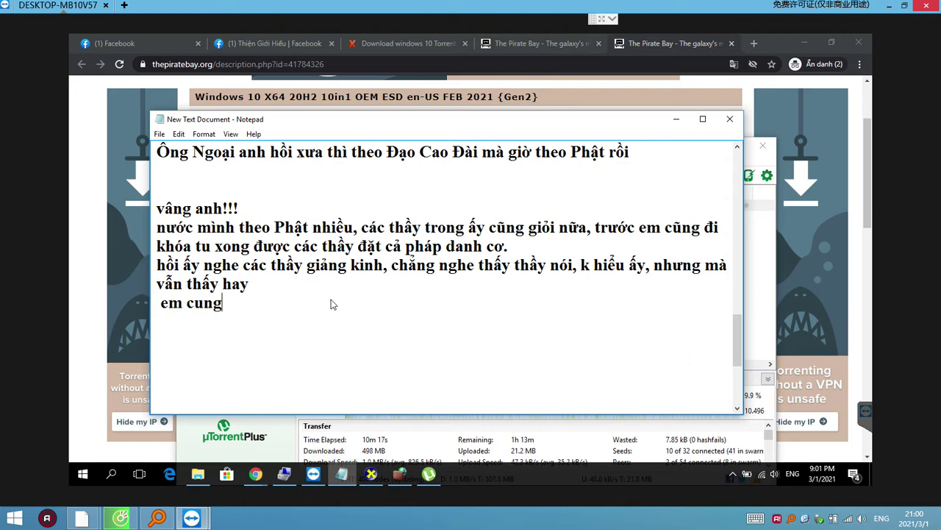
{"action": "type", "text": "x cos duyeen vowis"}
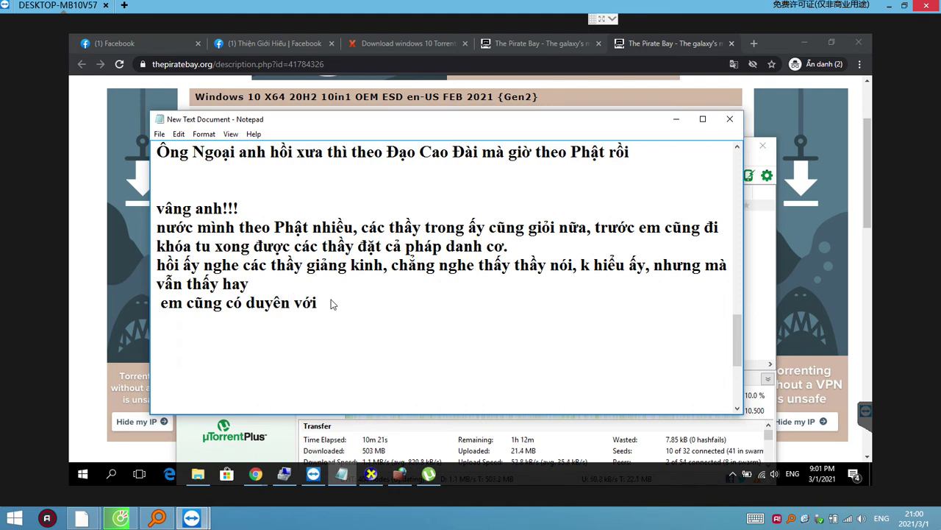
{"action": "type", "text": " DDaoj rooif ddos"}
{"action": "key", "text": "Return"}
{"action": "key", "text": "Return"}
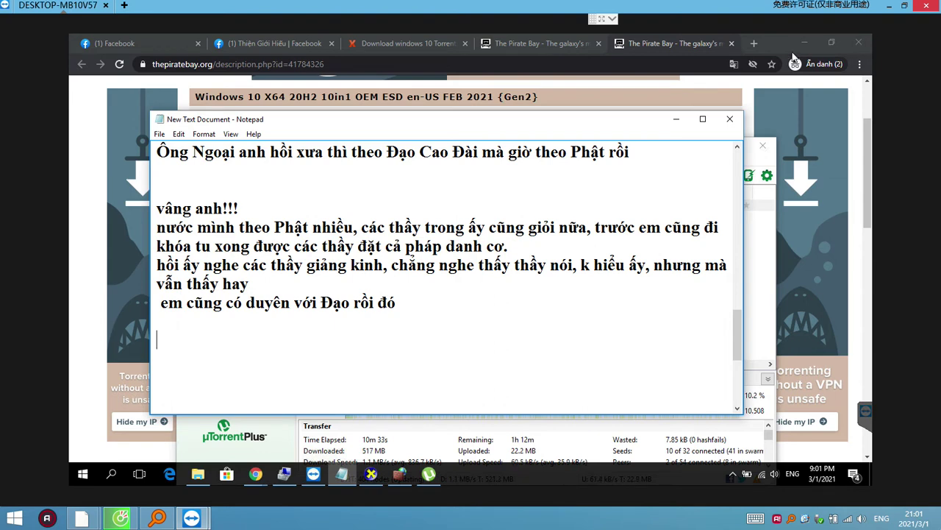
{"action": "left_click", "coordinate": [757, 43]}
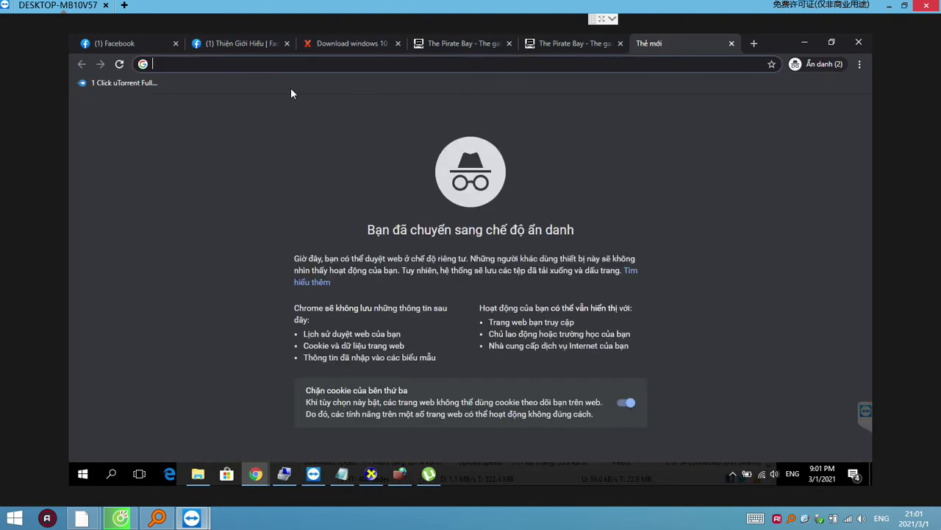
Go to bit.ly/senhong in the incognito tab's address bar.
{"action": "type", "text": "bit."}
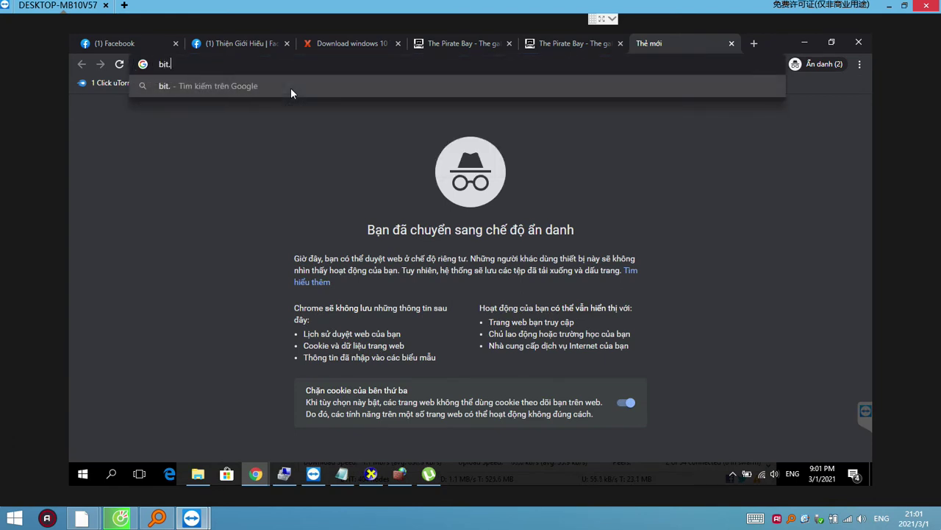
{"action": "type", "text": "ly/"}
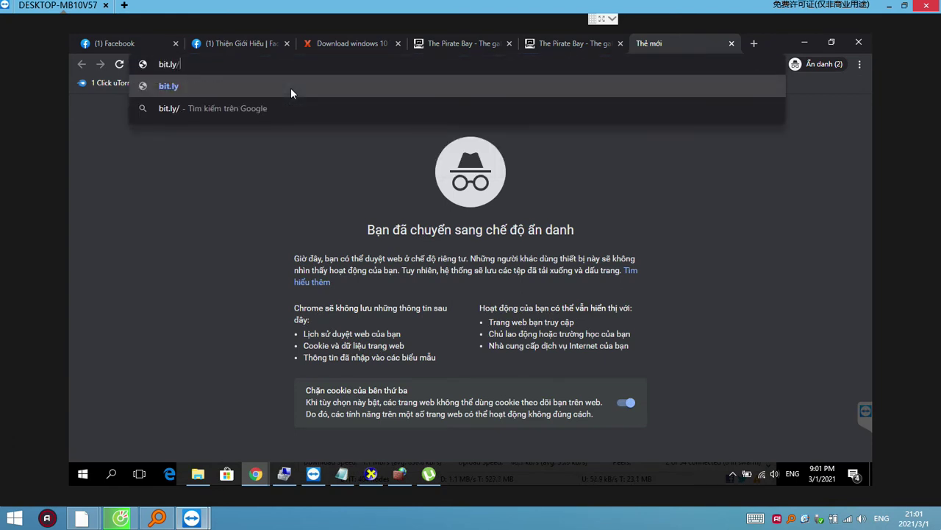
{"action": "type", "text": "senhong"}
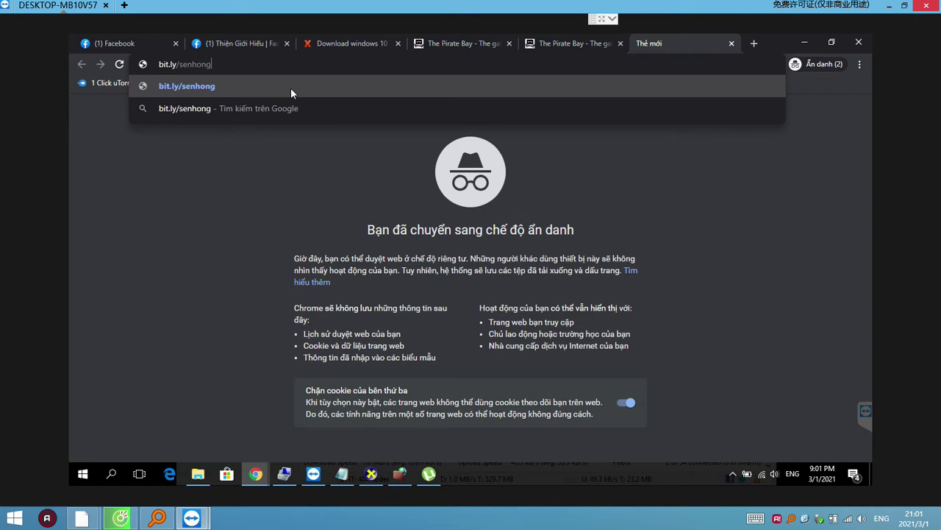
{"action": "key", "text": "Return"}
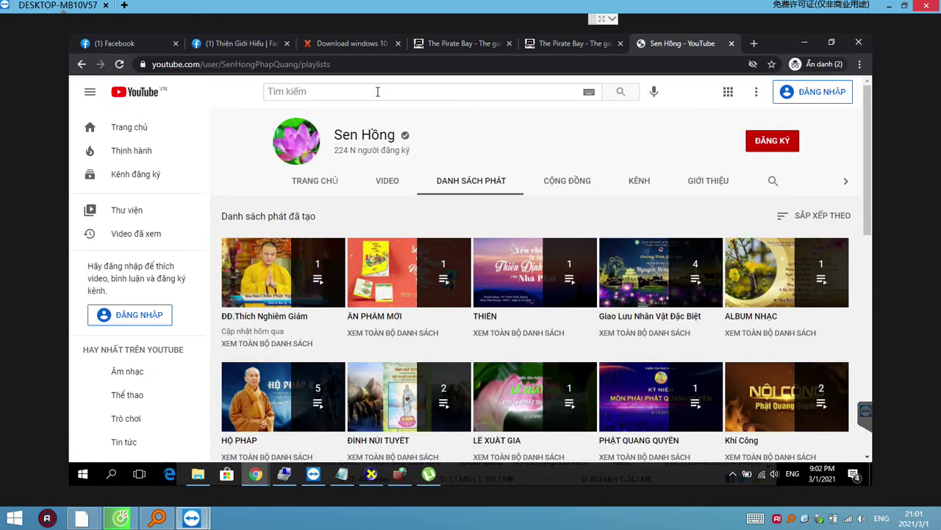
Search YouTube for 'senhong khoa tu mua he' and browse the results.
{"action": "left_click", "coordinate": [376, 91]}
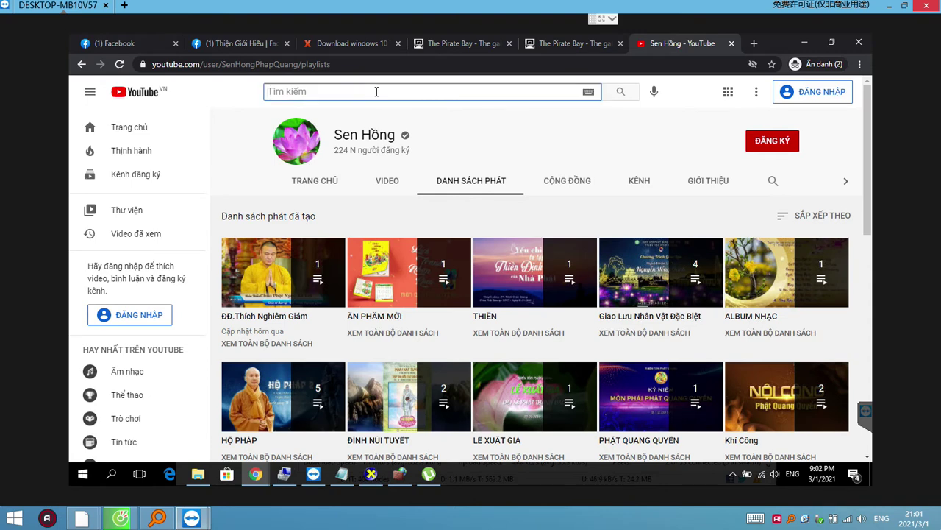
{"action": "type", "text": "senhong "}
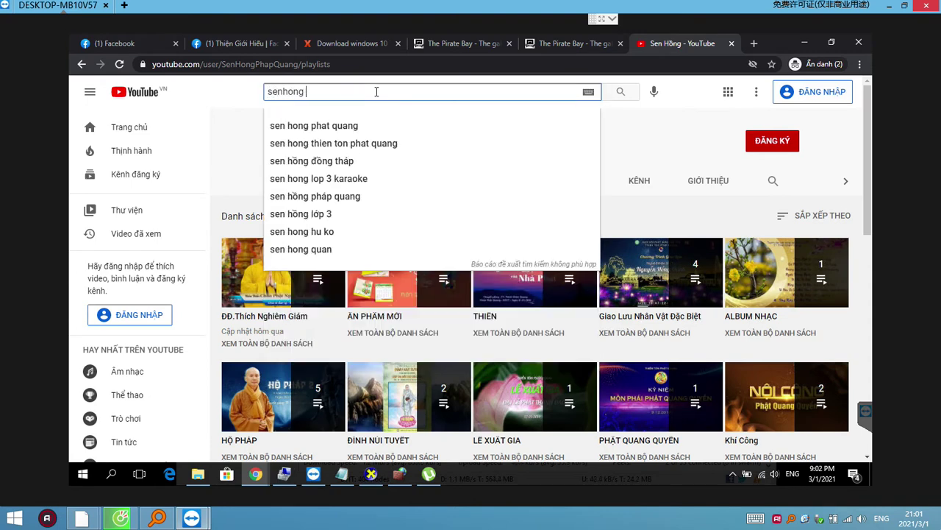
{"action": "type", "text": "khoa t"}
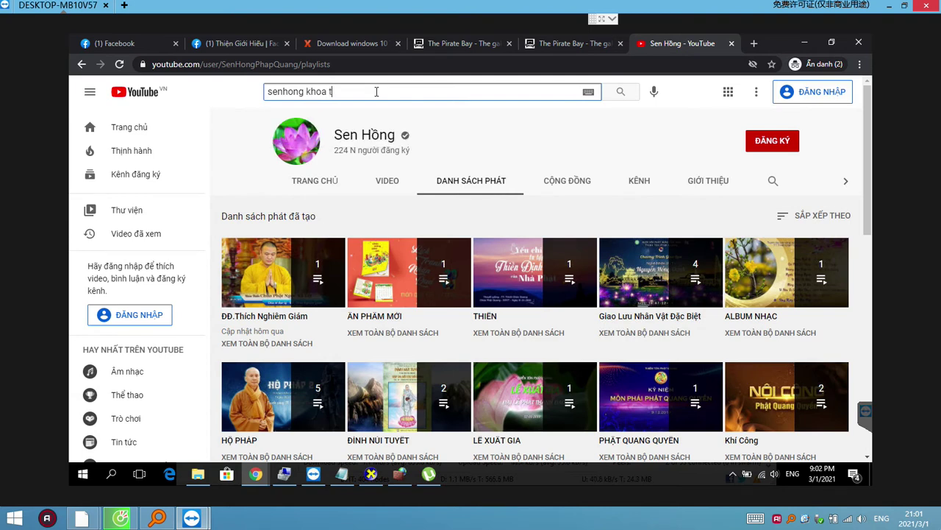
{"action": "type", "text": "u mua he"}
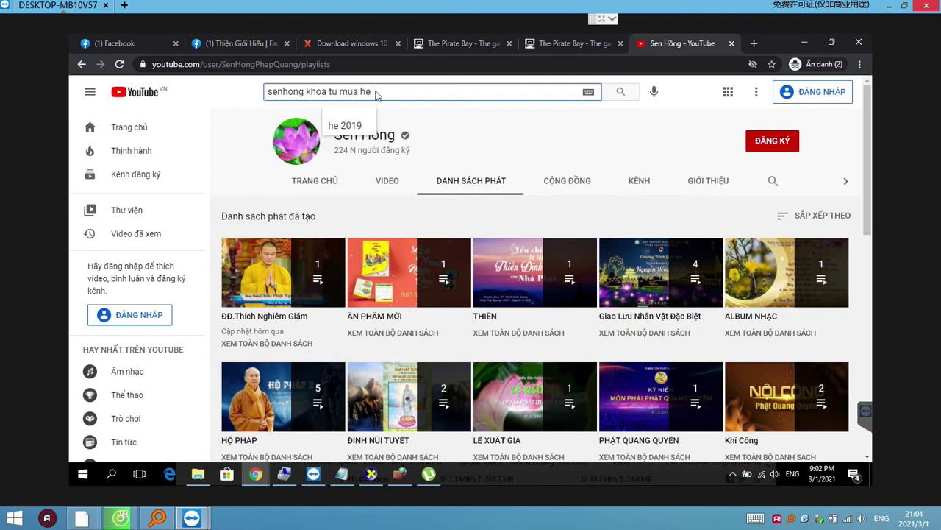
{"action": "key", "text": "Return"}
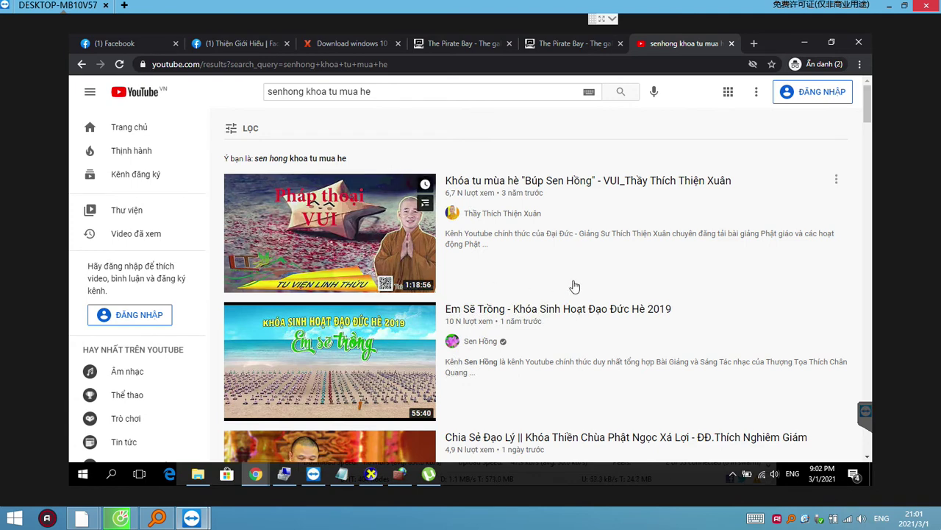
{"action": "scroll", "coordinate": [572, 286], "scroll_direction": "down", "scroll_amount": 2}
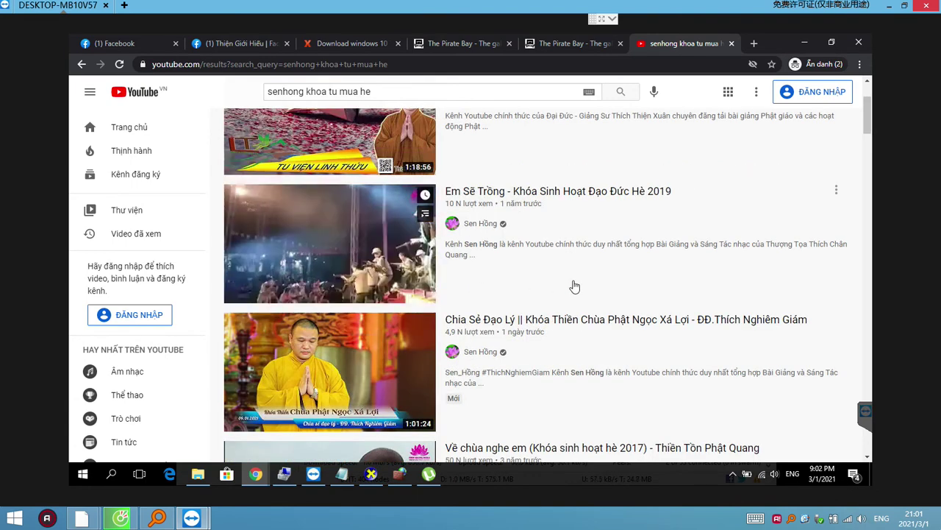
{"action": "scroll", "coordinate": [574, 286], "scroll_direction": "down", "scroll_amount": 2}
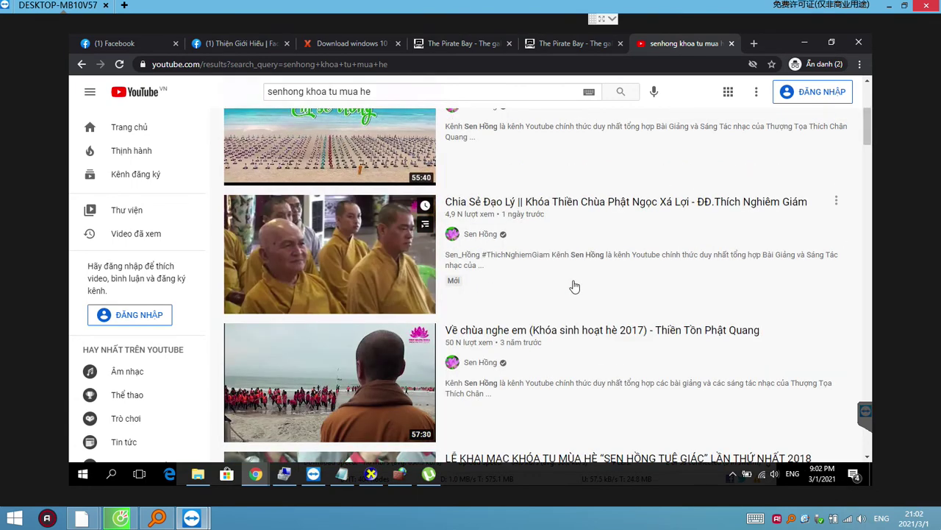
{"action": "scroll", "coordinate": [574, 286], "scroll_direction": "down", "scroll_amount": 2}
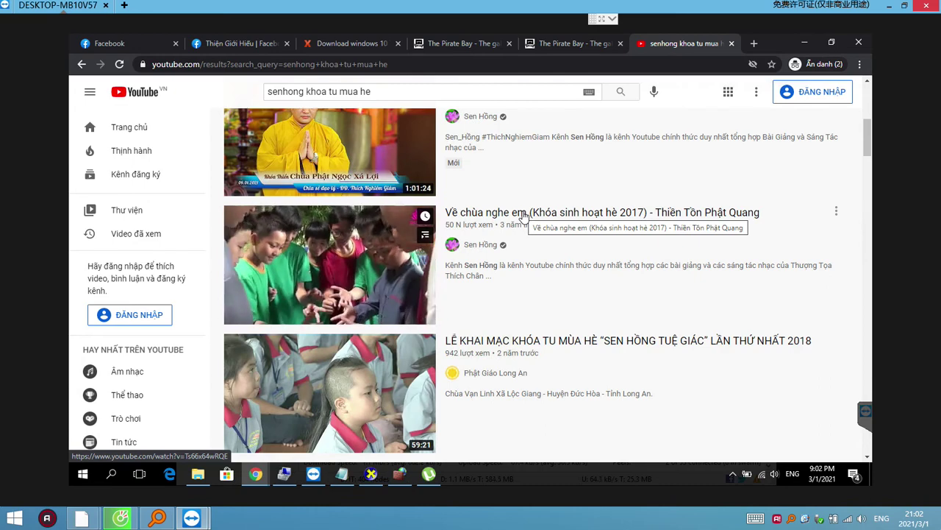
Open the 'Về chùa nghe em (Khóa sinh hoạt hè 2017)' video in a new tab.
{"action": "right_click", "coordinate": [522, 217]}
{"action": "left_click", "coordinate": [548, 230]}
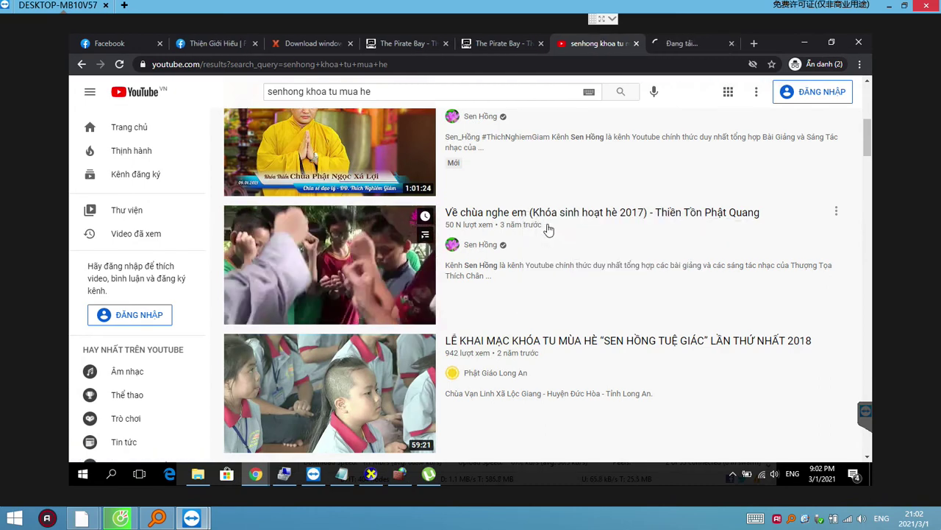
{"action": "scroll", "coordinate": [544, 283], "scroll_direction": "down", "scroll_amount": 4}
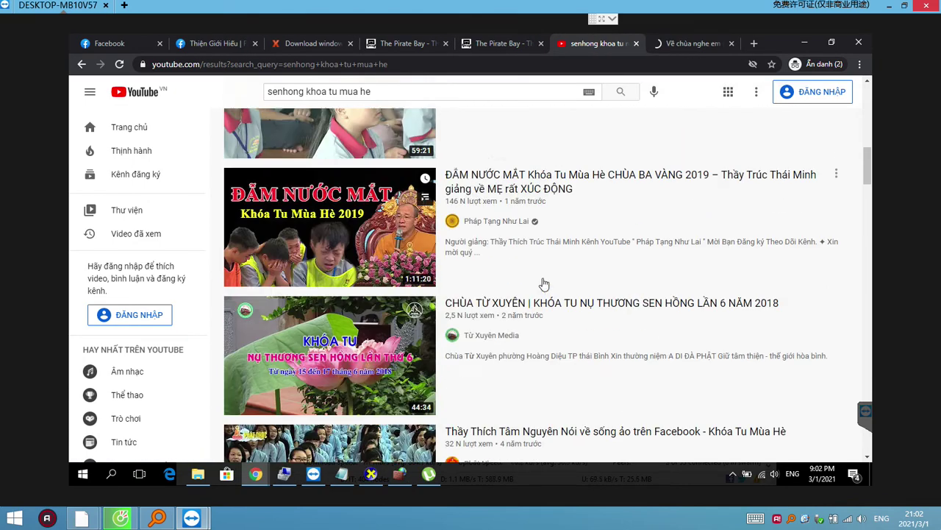
{"action": "scroll", "coordinate": [544, 283], "scroll_direction": "down", "scroll_amount": 2}
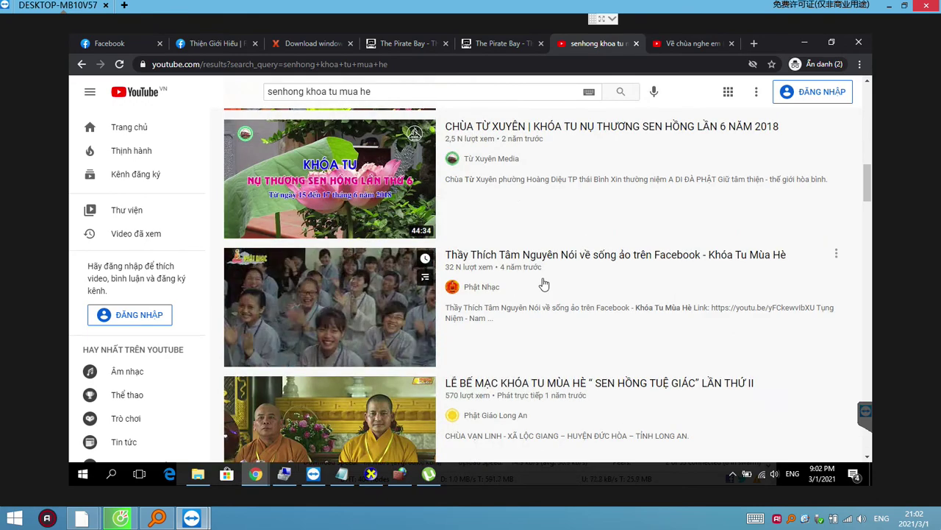
{"action": "scroll", "coordinate": [544, 284], "scroll_direction": "down", "scroll_amount": 1}
Switch to the Về chùa nghe em tab, close the search results, pause and bookmark the video.
{"action": "left_click", "coordinate": [702, 43]}
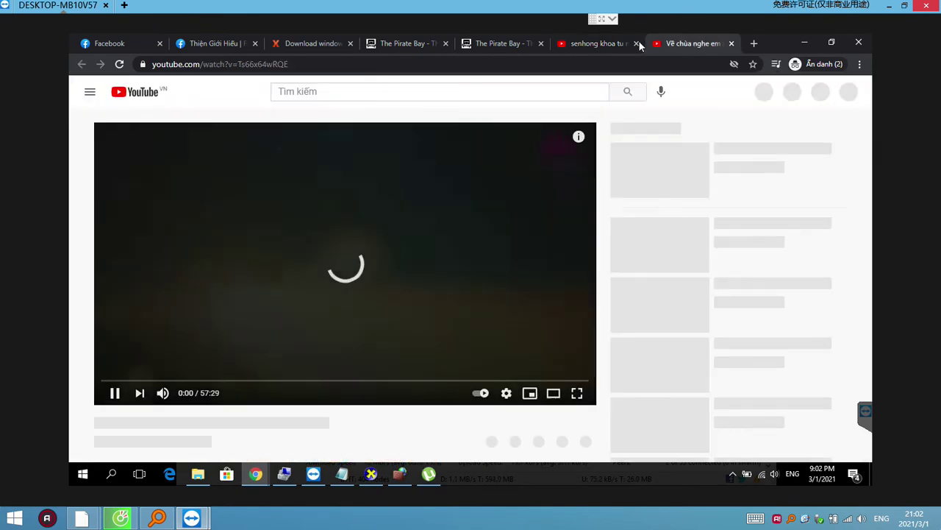
{"action": "left_click", "coordinate": [636, 43]}
{"action": "left_click", "coordinate": [412, 338]}
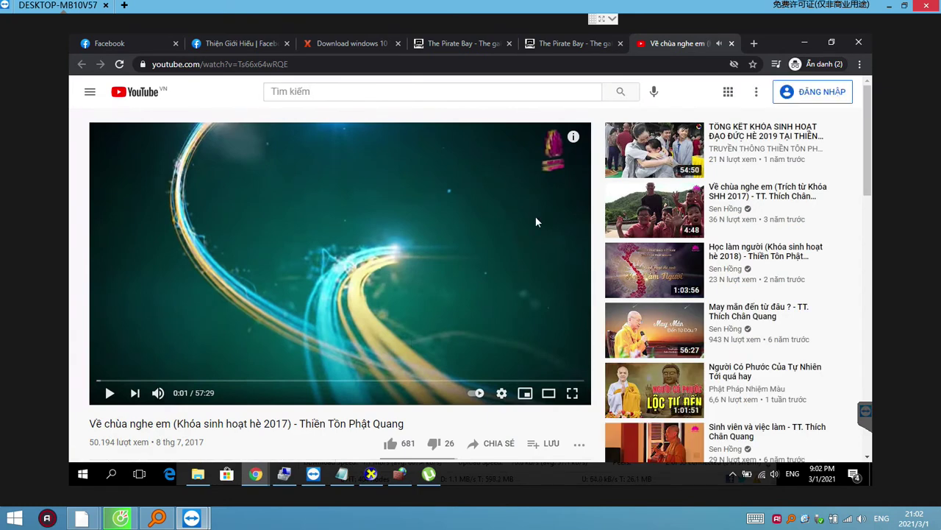
{"action": "left_click", "coordinate": [753, 65]}
{"action": "left_click", "coordinate": [689, 170]}
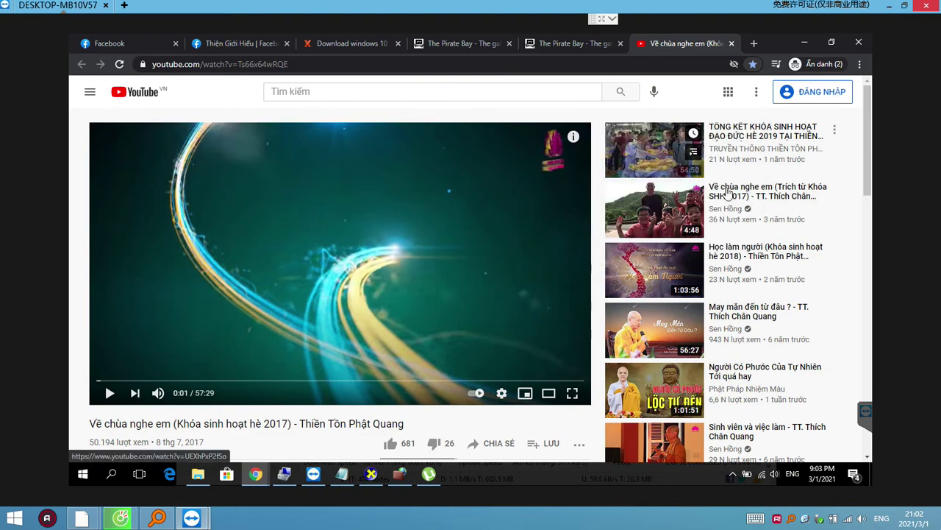
Play all of the Danh sách kết hợp – Sen Hồng mix and scroll through its playlist.
{"action": "left_click_drag", "start_coordinate": [864, 160], "coordinate": [864, 265]}
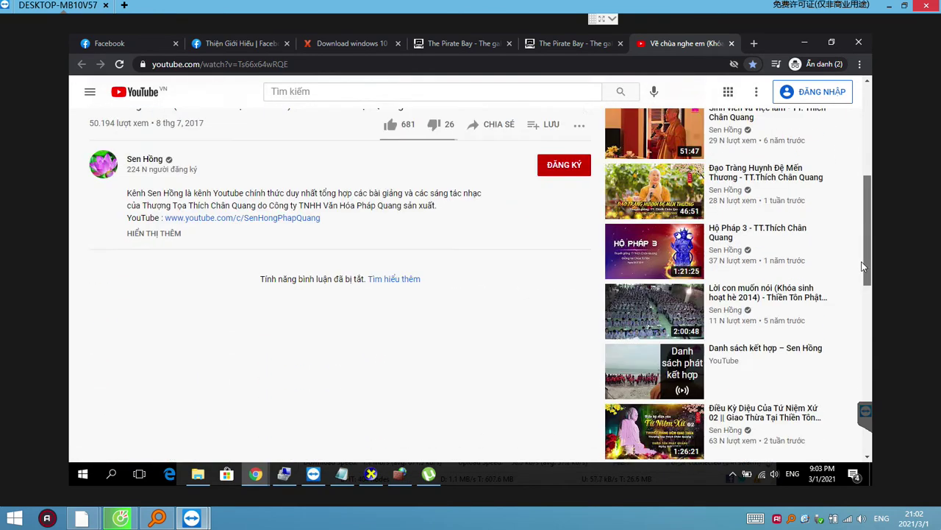
{"action": "mouse_move", "coordinate": [725, 284]}
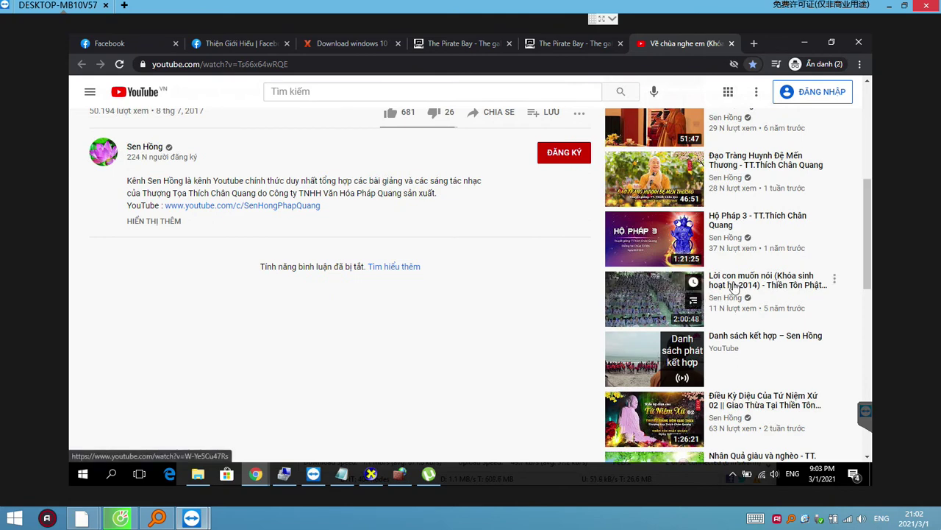
{"action": "mouse_move", "coordinate": [736, 348]}
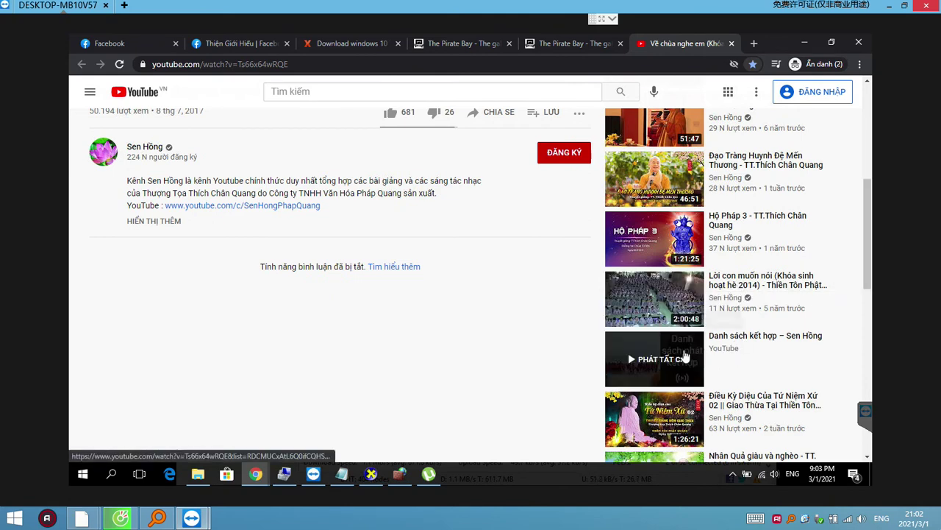
{"action": "left_click", "coordinate": [642, 354]}
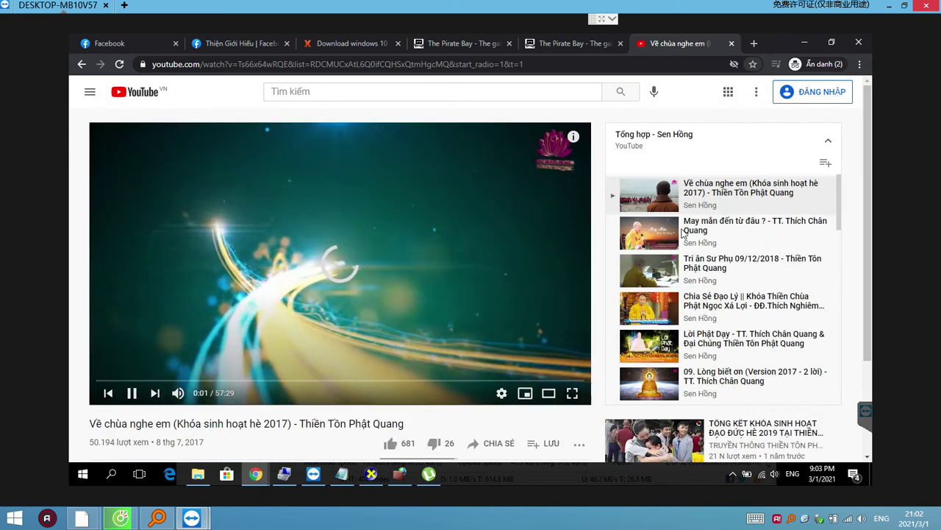
{"action": "scroll", "coordinate": [842, 210], "scroll_direction": "down", "scroll_amount": 2}
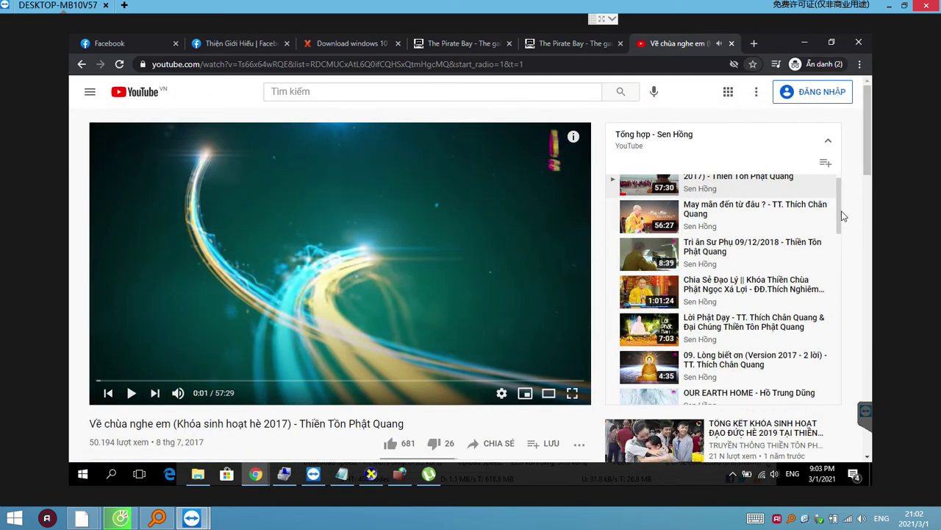
{"action": "left_click_drag", "start_coordinate": [842, 233], "coordinate": [821, 395]}
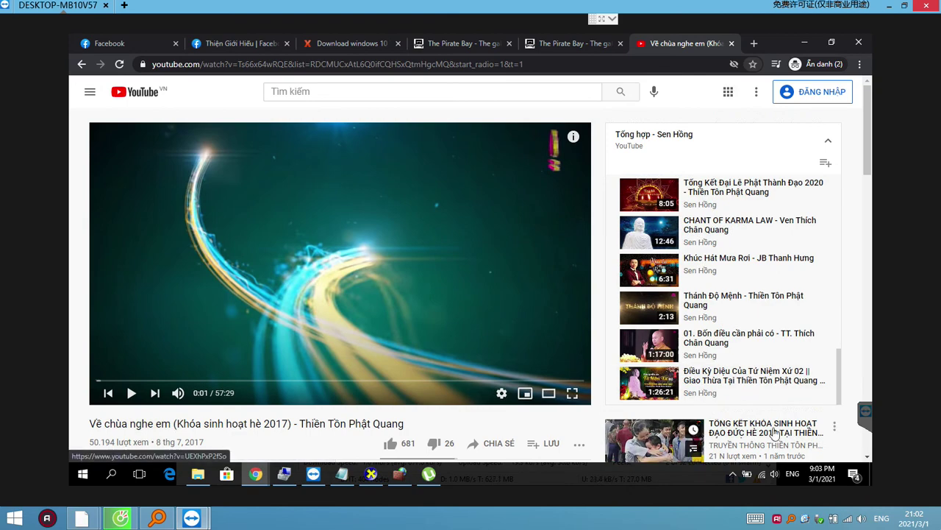
{"action": "scroll", "coordinate": [774, 434], "scroll_direction": "down", "scroll_amount": 2}
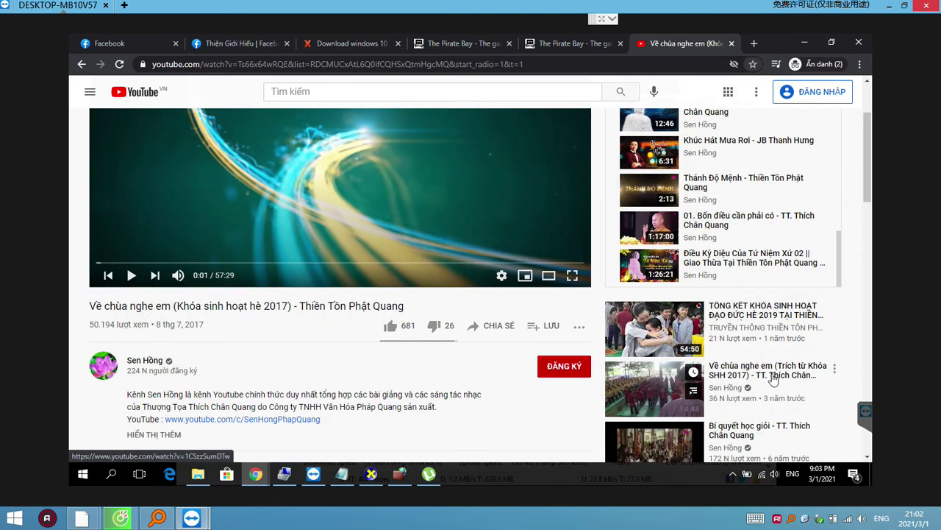
{"action": "scroll", "coordinate": [772, 378], "scroll_direction": "down", "scroll_amount": 2}
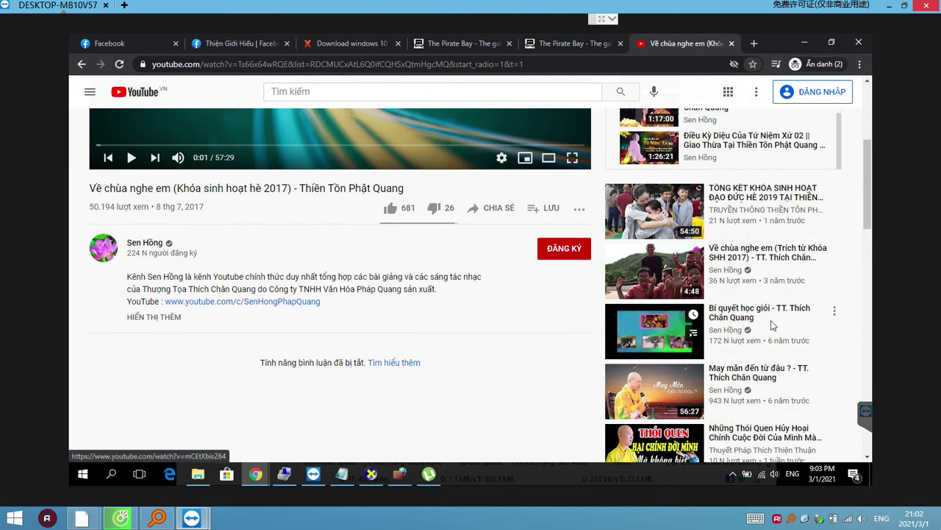
{"action": "left_click_drag", "start_coordinate": [771, 322], "coordinate": [706, 309]}
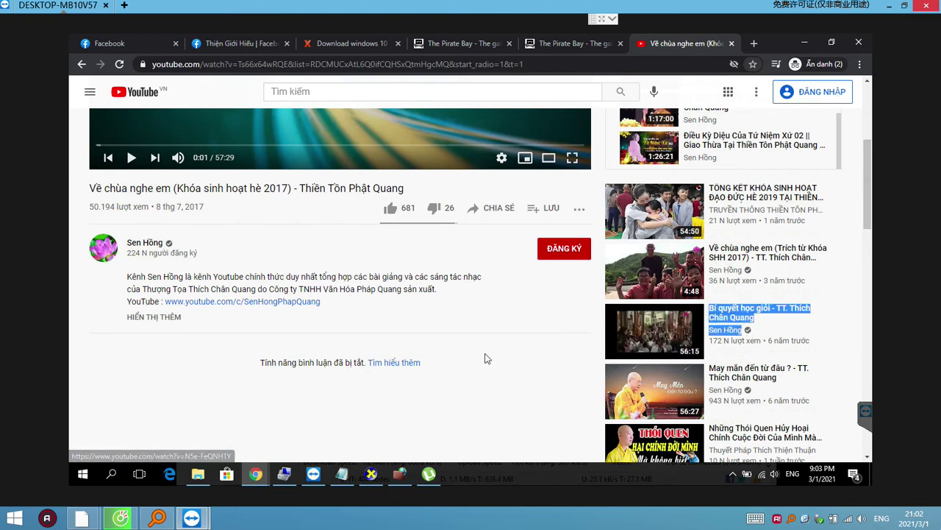
{"action": "scroll", "coordinate": [485, 358], "scroll_direction": "down", "scroll_amount": 1}
{"action": "scroll", "coordinate": [486, 358], "scroll_direction": "down", "scroll_amount": 2}
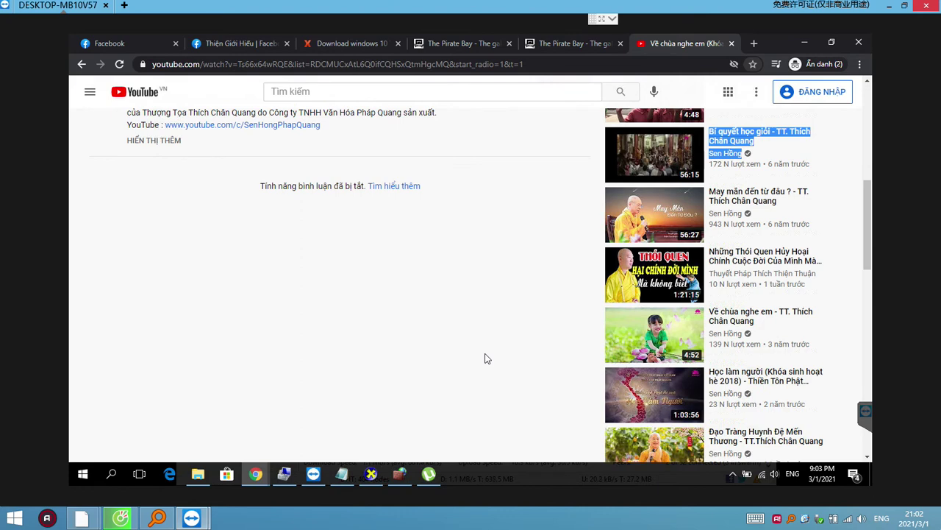
{"action": "scroll", "coordinate": [486, 358], "scroll_direction": "down", "scroll_amount": 2}
{"action": "mouse_move", "coordinate": [728, 302]}
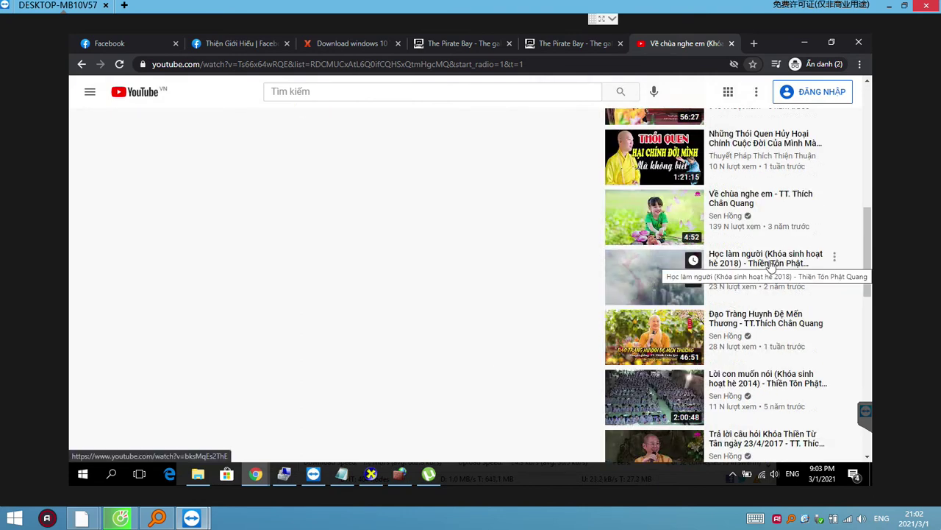
Open and bookmark the Học làm người and Làm gì cho cuộc đời ? videos.
{"action": "right_click", "coordinate": [763, 257]}
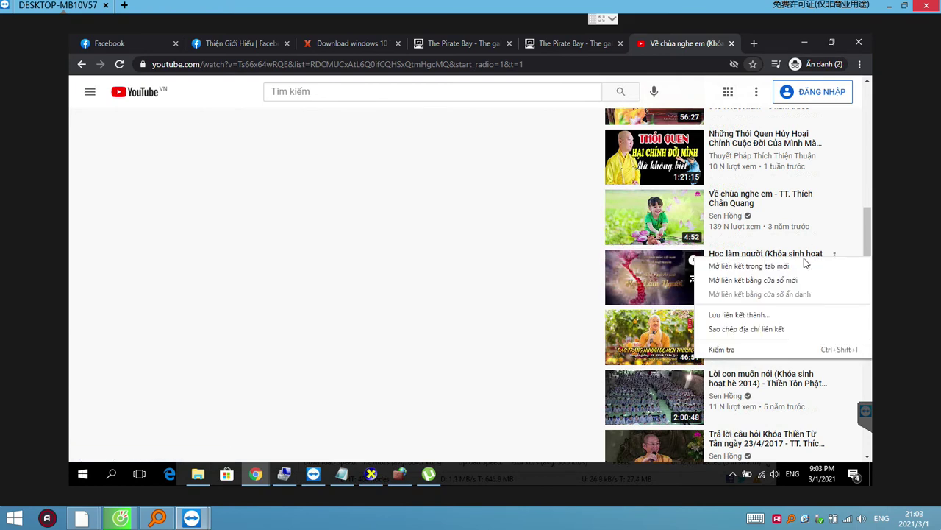
{"action": "left_click", "coordinate": [765, 266]}
{"action": "left_click", "coordinate": [697, 44]}
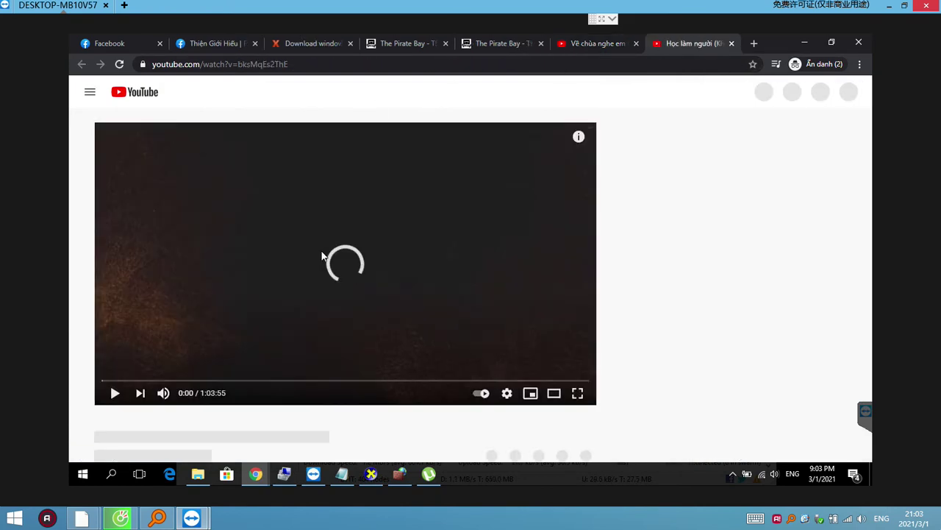
{"action": "key", "text": "ctrl+d"}
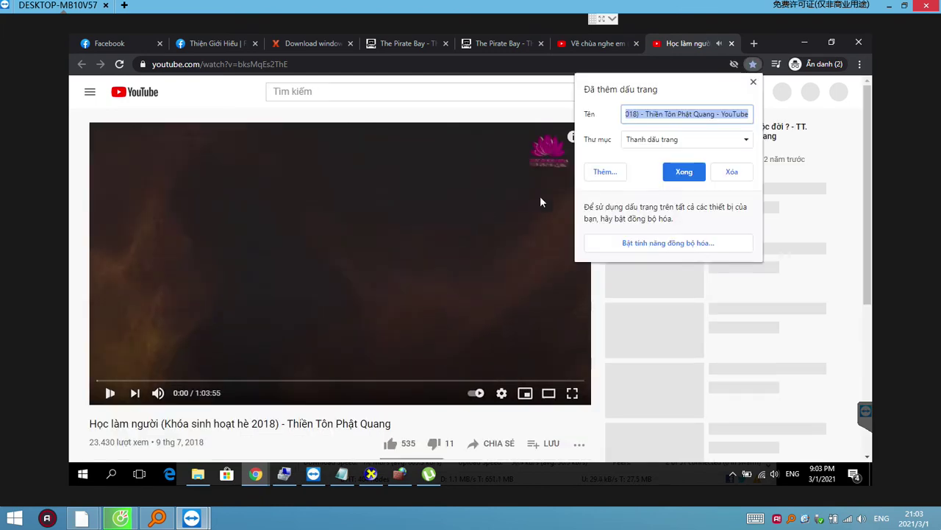
{"action": "left_click", "coordinate": [681, 172]}
{"action": "left_click", "coordinate": [724, 129]}
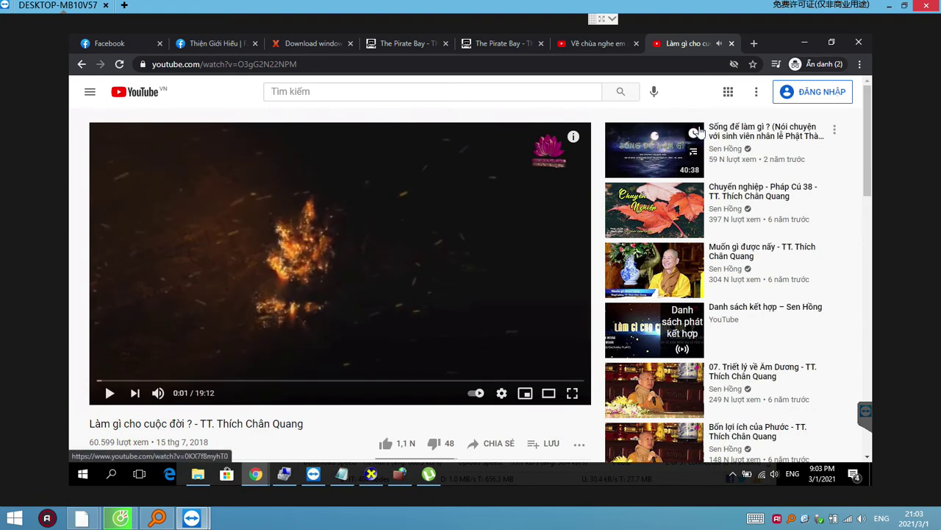
{"action": "key", "text": "ctrl+d"}
{"action": "left_click", "coordinate": [668, 181]}
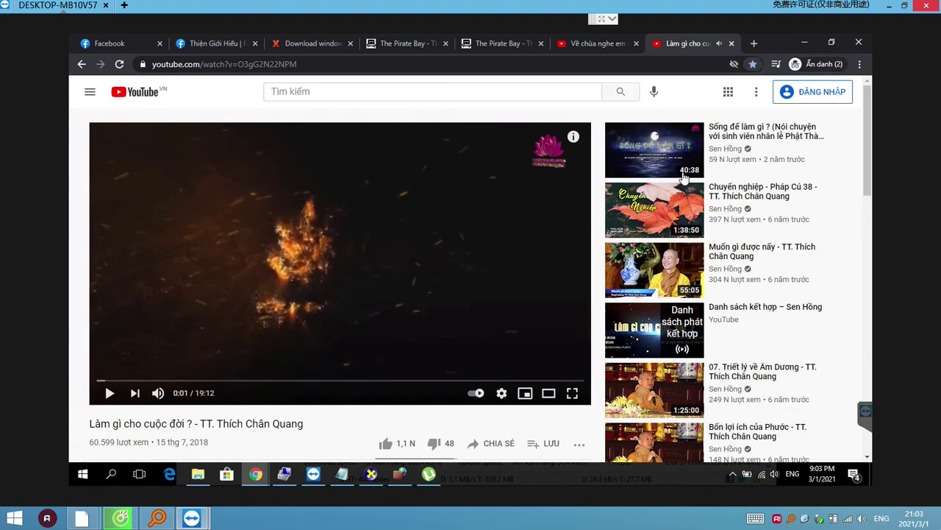
Bookmark the Lời con muốn nói video, then close its tab and the Làm gì cho cuộc đời ? tab.
{"action": "left_click", "coordinate": [597, 45]}
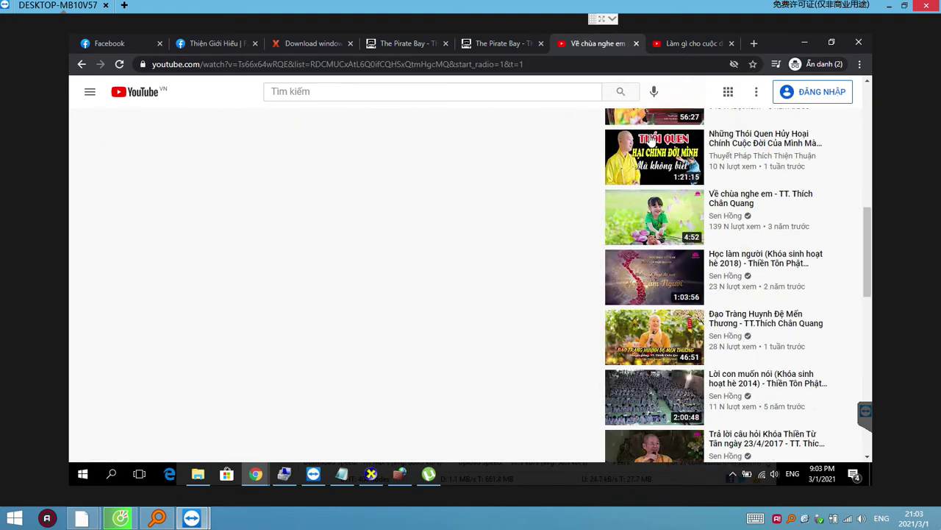
{"action": "left_click", "coordinate": [758, 378]}
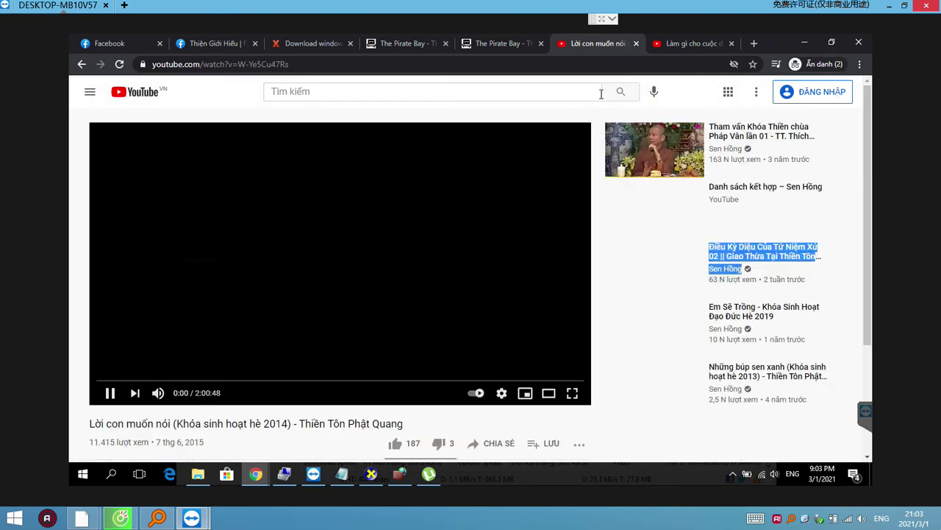
{"action": "left_click", "coordinate": [110, 395]}
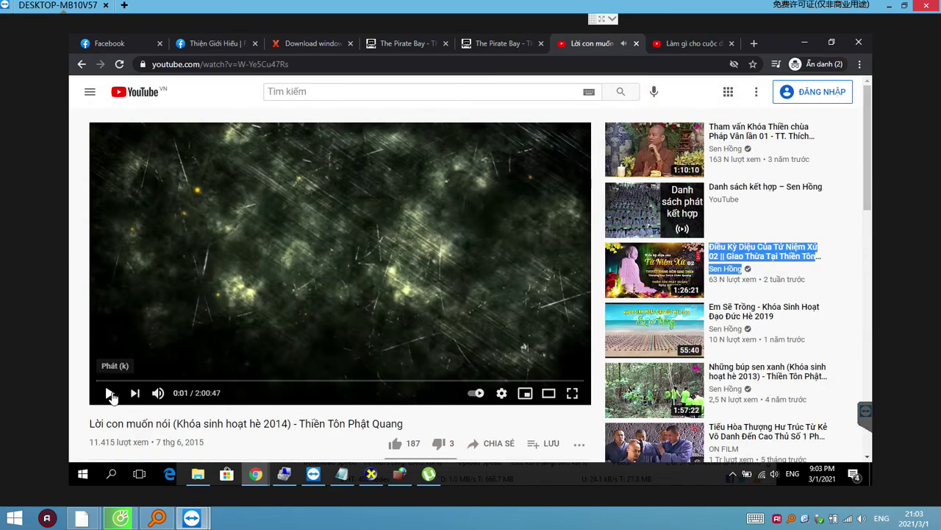
{"action": "left_click", "coordinate": [753, 64]}
{"action": "left_click", "coordinate": [692, 175]}
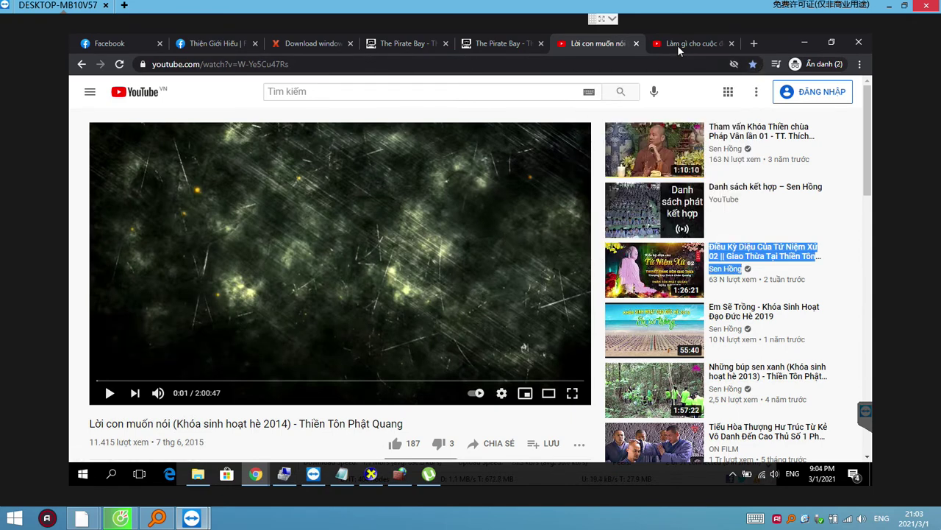
{"action": "left_click", "coordinate": [637, 45]}
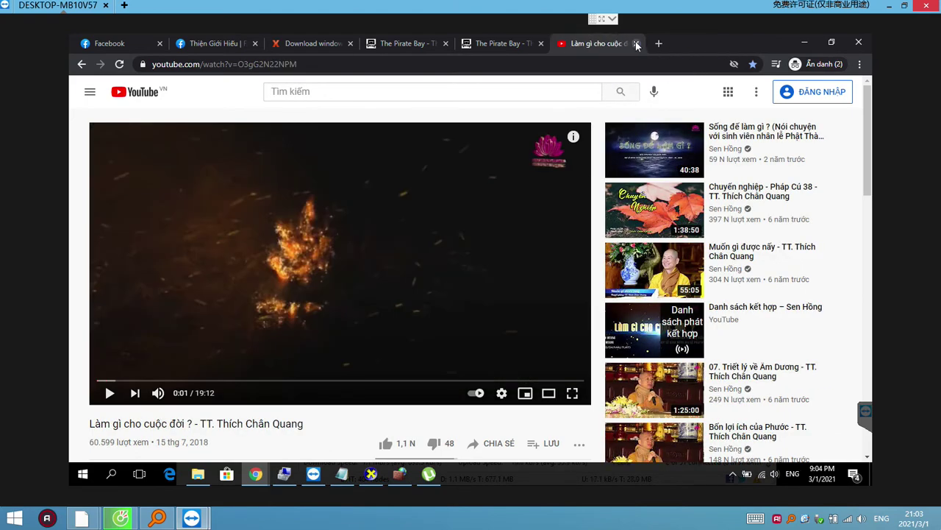
{"action": "left_click", "coordinate": [638, 44]}
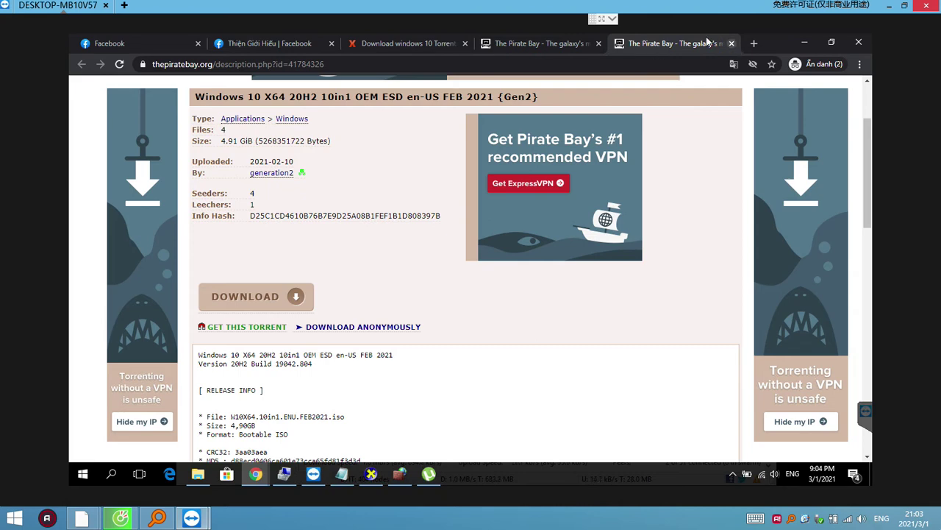
Open a blank browser tab, then add a chat line calling those videos good and meaningful.
{"action": "left_click", "coordinate": [754, 43]}
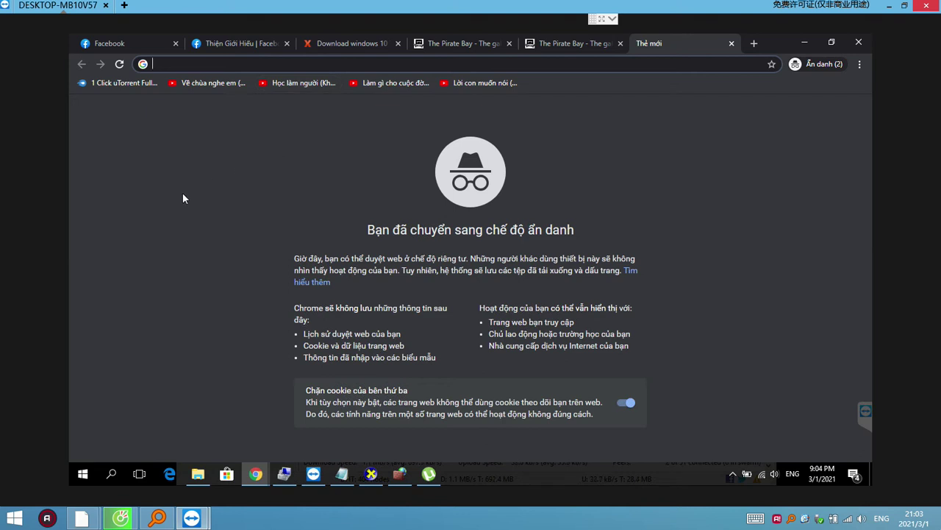
{"action": "left_click", "coordinate": [334, 478]}
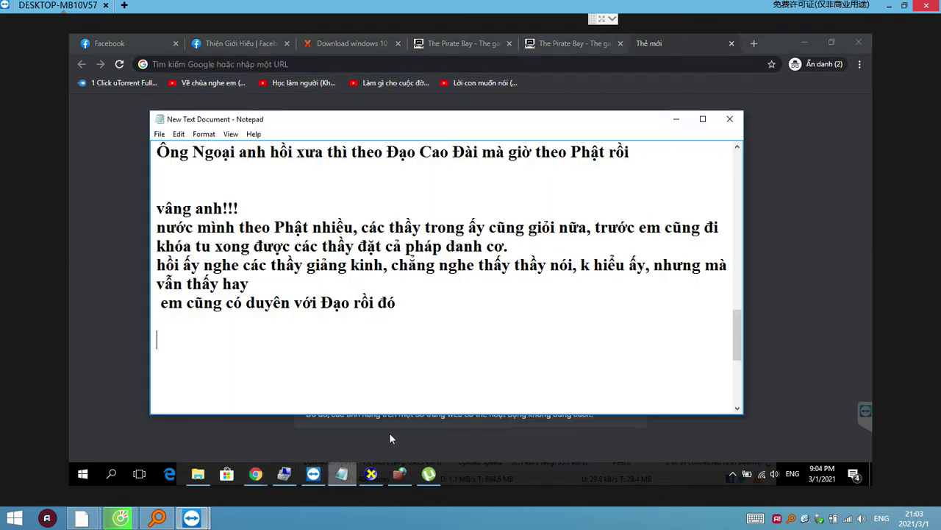
{"action": "left_click", "coordinate": [357, 354]}
{"action": "type", "text": "ra"}
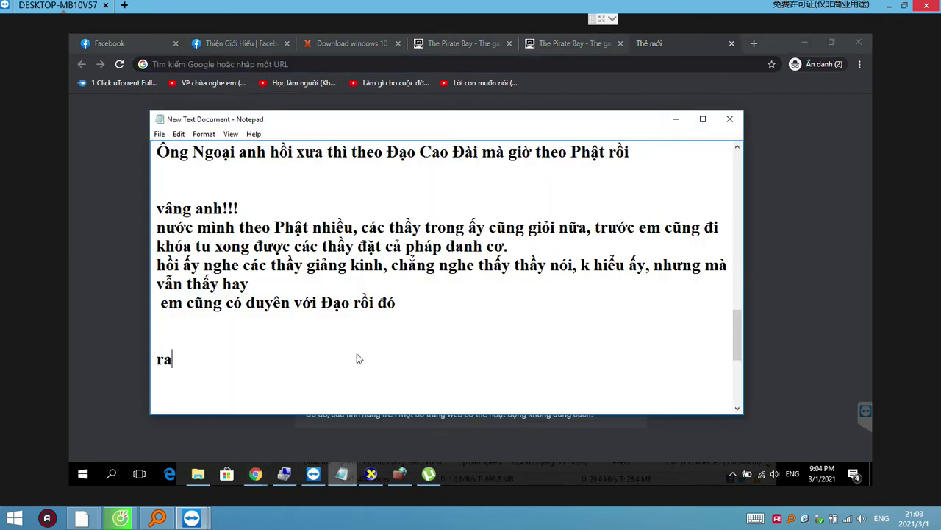
{"action": "type", "text": "nh rỗi em xem mấy "}
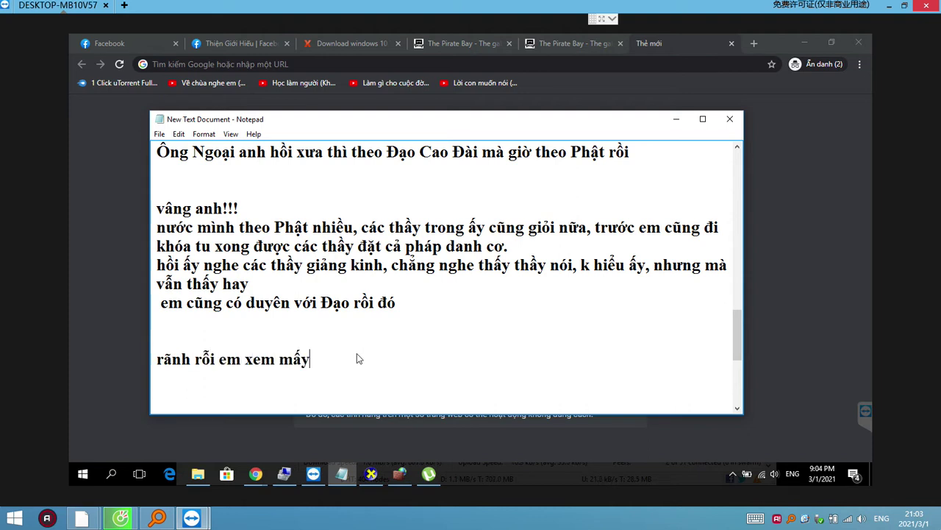
{"action": "type", "text": "video "}
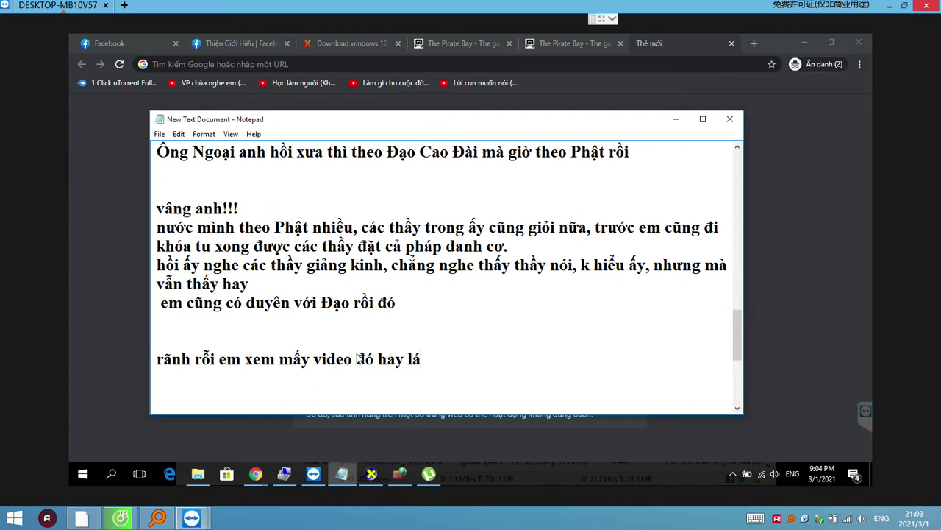
{"action": "type", "text": "đó hay lá"}
{"action": "key", "text": "BackSpace"}
{"action": "key", "text": "BackSpace"}
{"action": "type", "text": "và ys nghi"}
{"action": "type", "text": "xa la"}
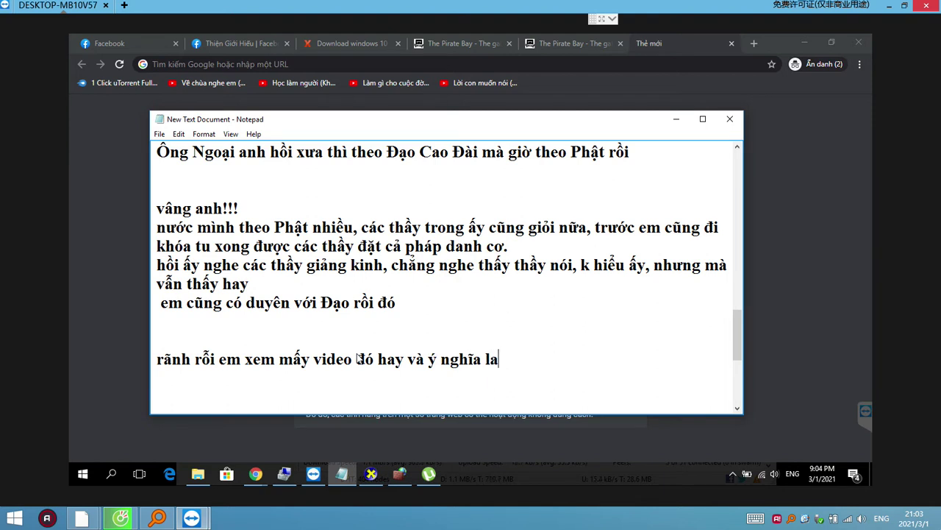
{"action": "type", "text": "wsm nh"}
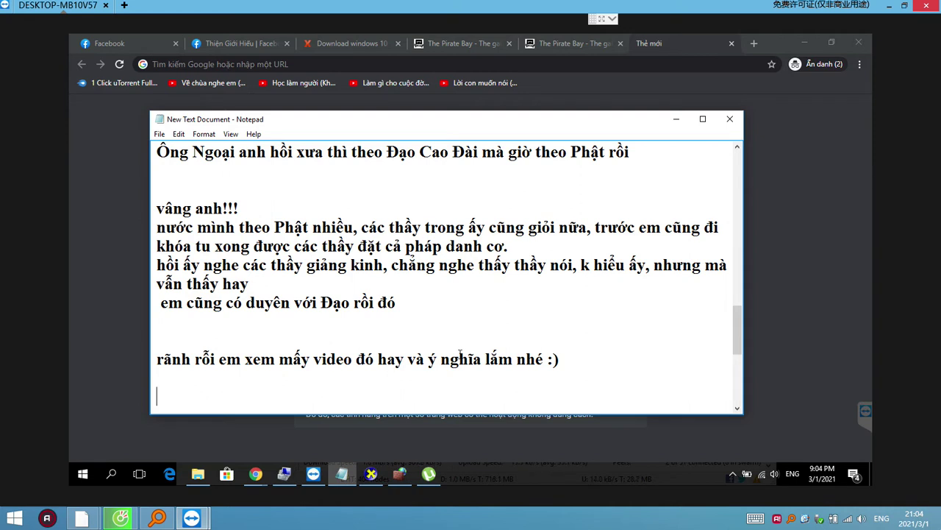
Check the Windows 10 download progress in µTorrent, then bring the incognito Chrome window forward.
{"action": "left_click", "coordinate": [430, 475]}
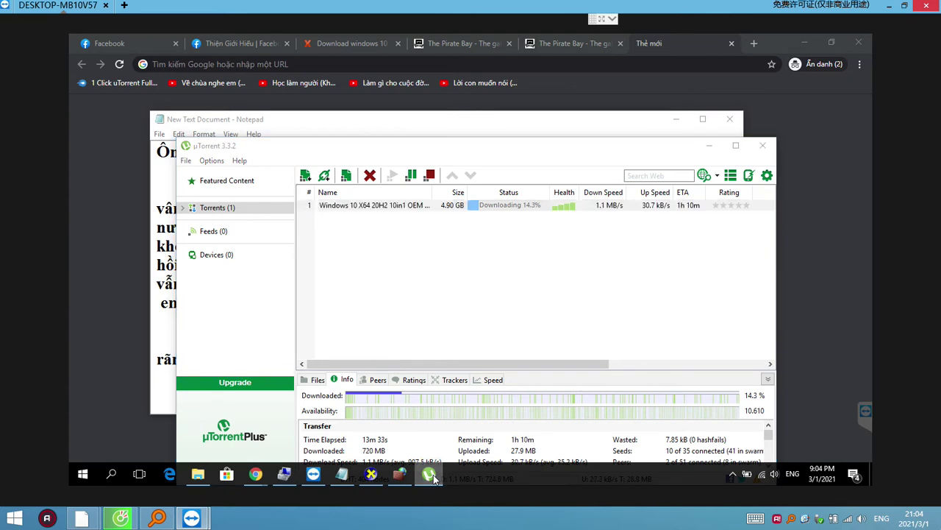
{"action": "left_click", "coordinate": [430, 475]}
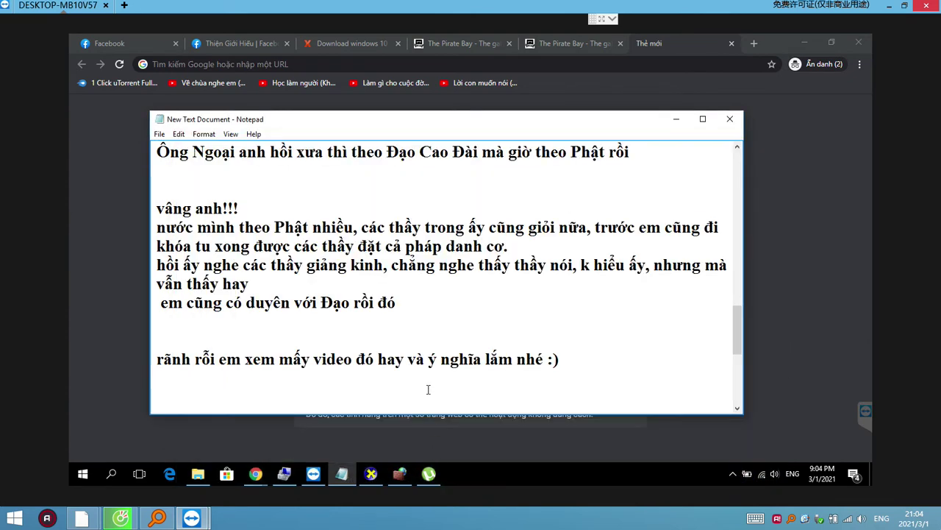
{"action": "left_click", "coordinate": [97, 144]}
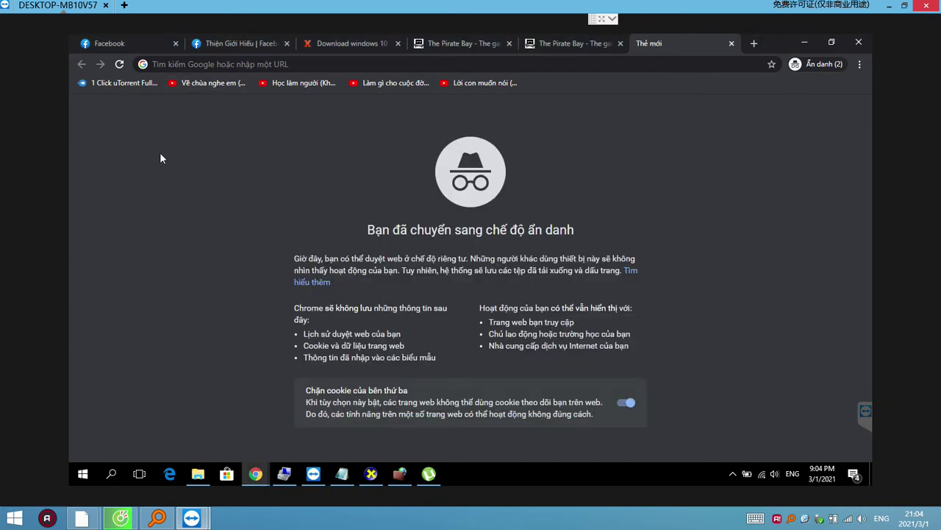
Open Chrome's bookmarks manager from the main menu.
{"action": "left_click", "coordinate": [859, 65]}
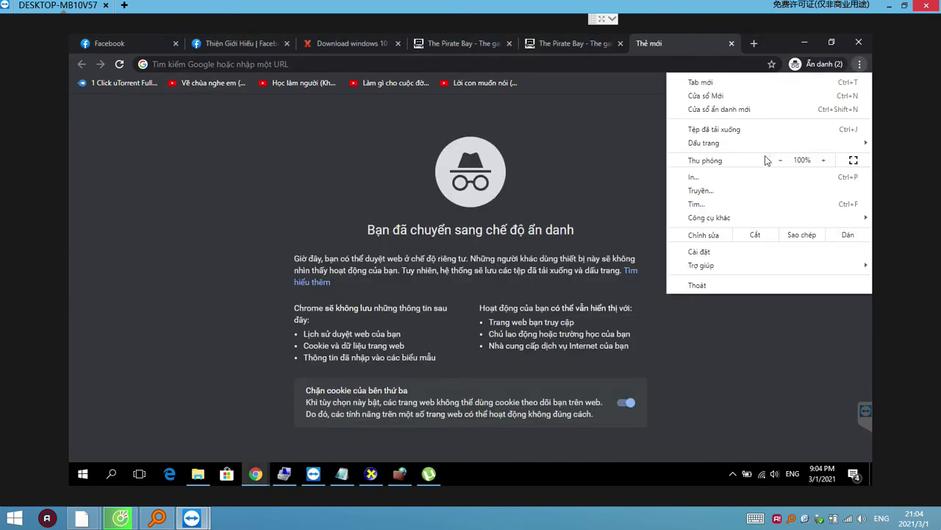
{"action": "mouse_move", "coordinate": [727, 145]}
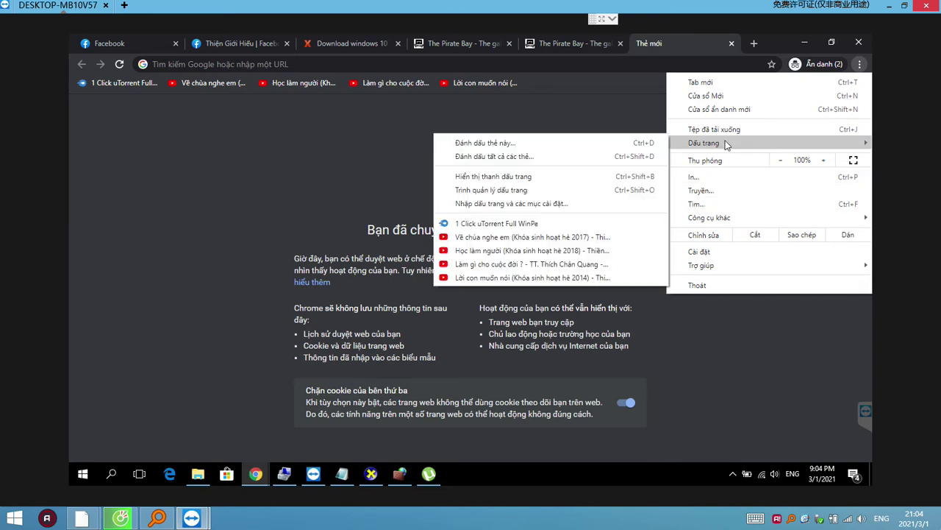
{"action": "left_click", "coordinate": [485, 193]}
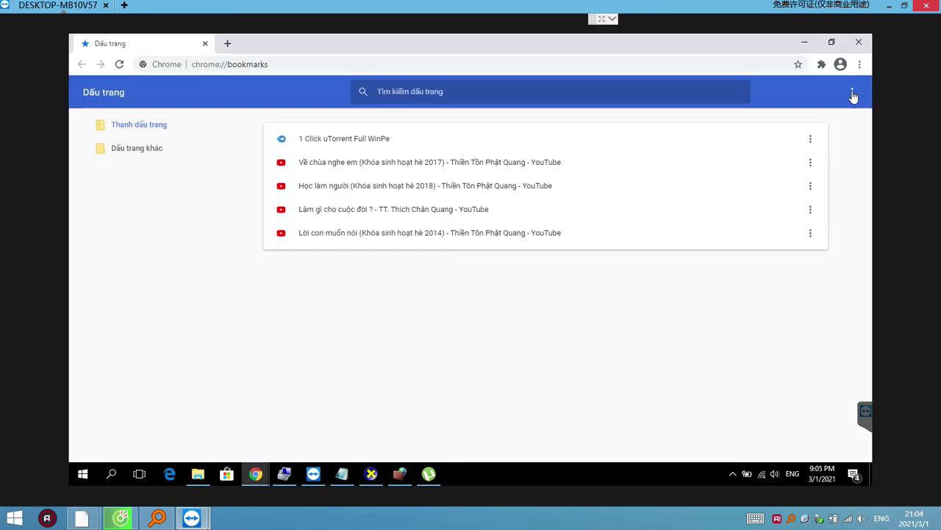
{"action": "left_click", "coordinate": [852, 94]}
Export the bookmarks as bookmarks_01_03_2021 to New Volume (D:).
{"action": "left_click", "coordinate": [807, 192]}
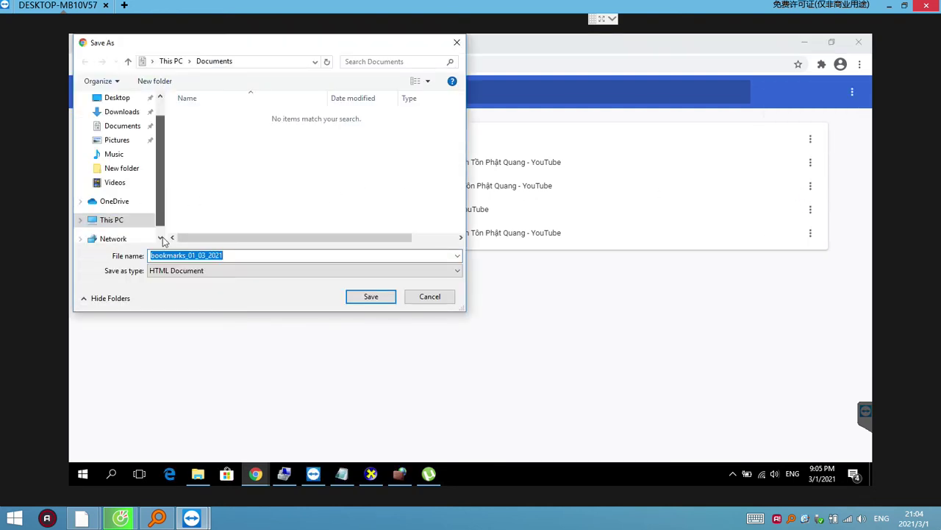
{"action": "left_click", "coordinate": [159, 238]}
{"action": "left_click", "coordinate": [83, 207]}
{"action": "left_click", "coordinate": [132, 215]}
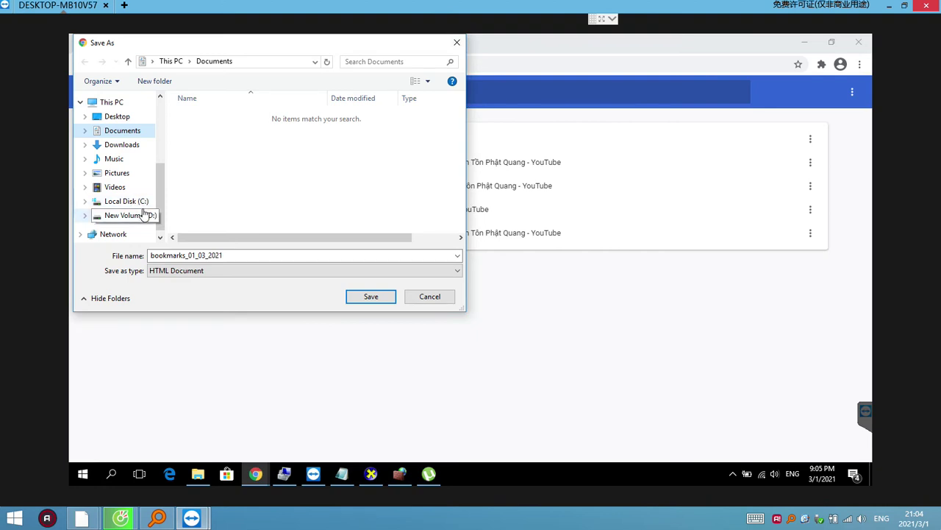
{"action": "double_click", "coordinate": [156, 256]}
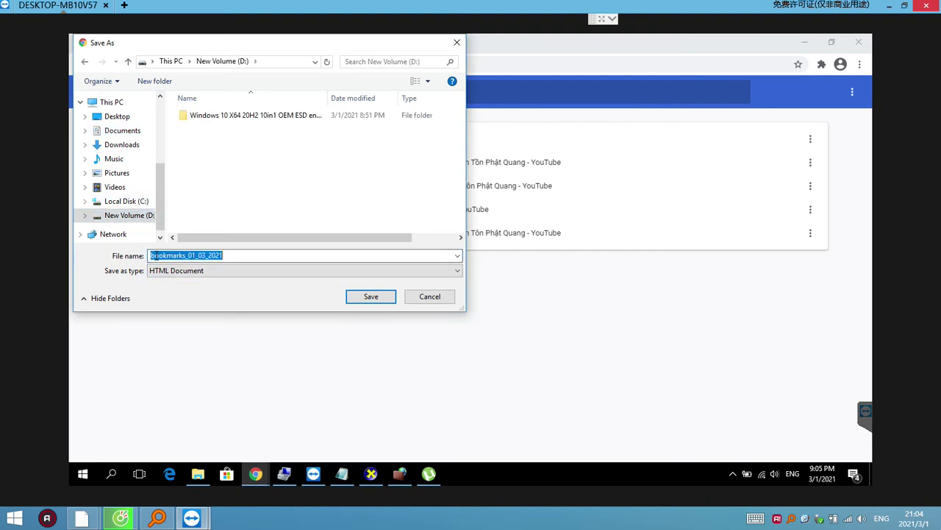
{"action": "left_click", "coordinate": [152, 256]}
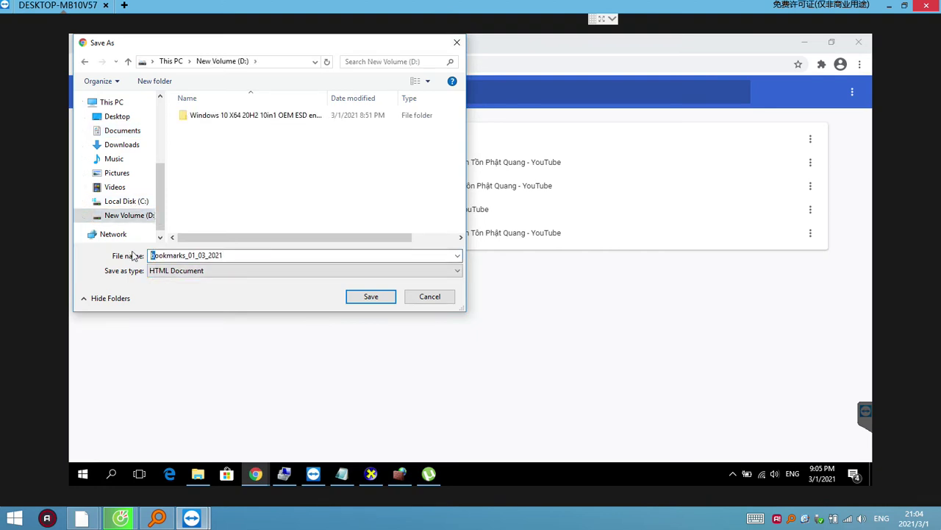
{"action": "left_click", "coordinate": [375, 298]}
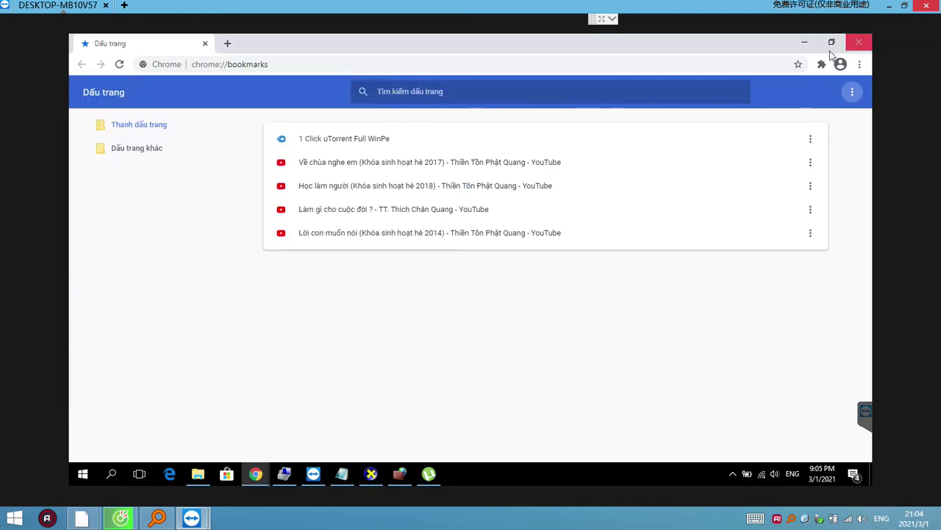
Close the bookmarks manager tab and delete all five bookmarks, including uTorrent, from the bookmarks bar.
{"action": "left_click", "coordinate": [228, 44]}
{"action": "left_click", "coordinate": [205, 44]}
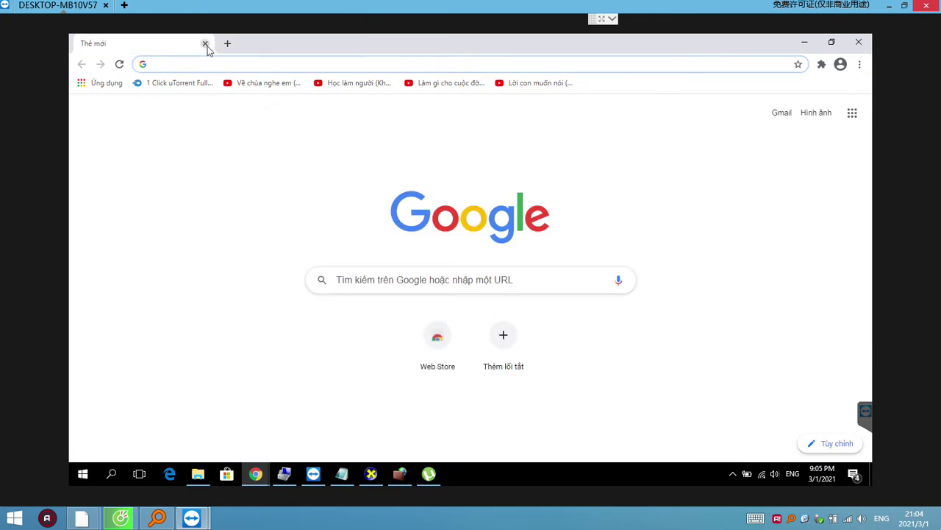
{"action": "right_click", "coordinate": [192, 86]}
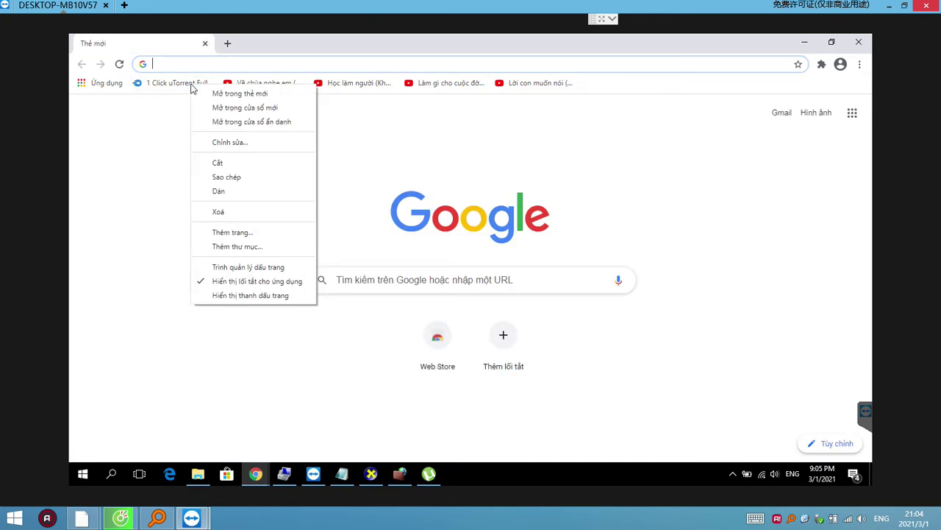
{"action": "left_click", "coordinate": [219, 211]}
{"action": "right_click", "coordinate": [199, 85]}
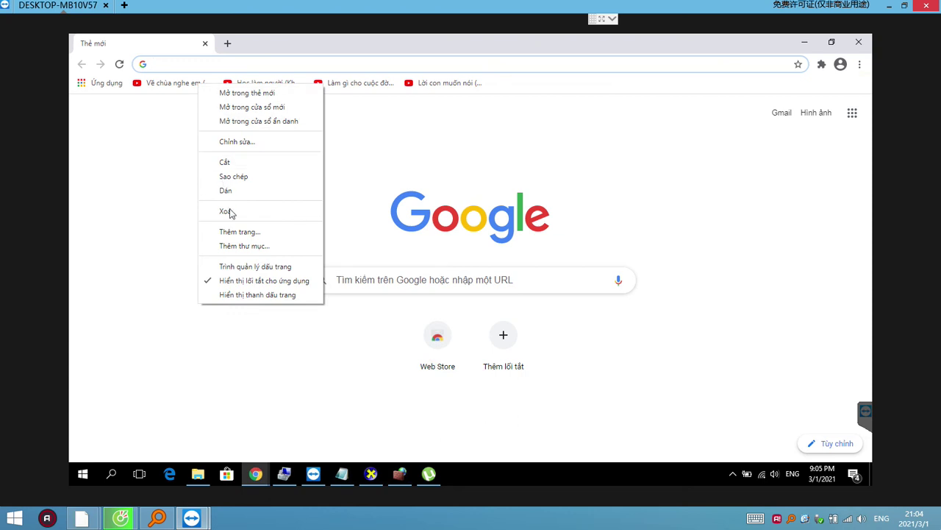
{"action": "left_click", "coordinate": [225, 211]}
{"action": "right_click", "coordinate": [191, 85]}
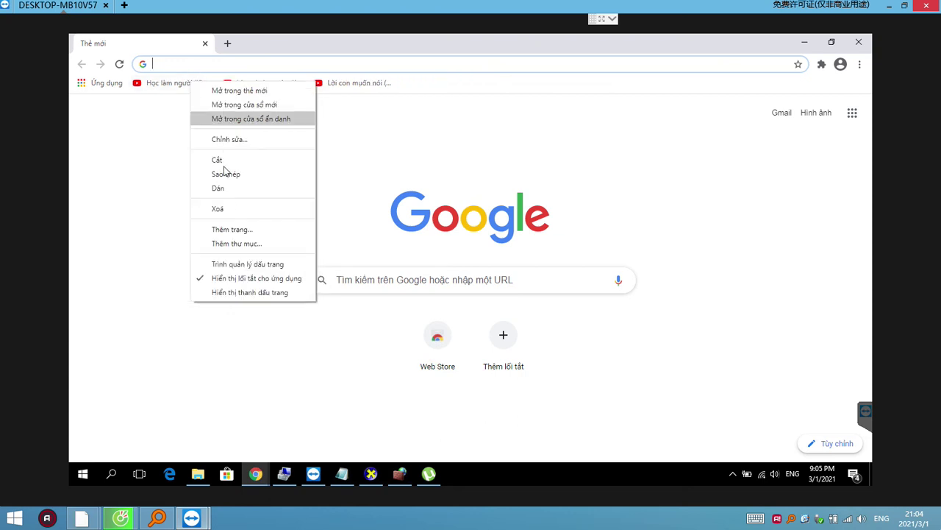
{"action": "left_click", "coordinate": [215, 209]}
{"action": "right_click", "coordinate": [182, 87]}
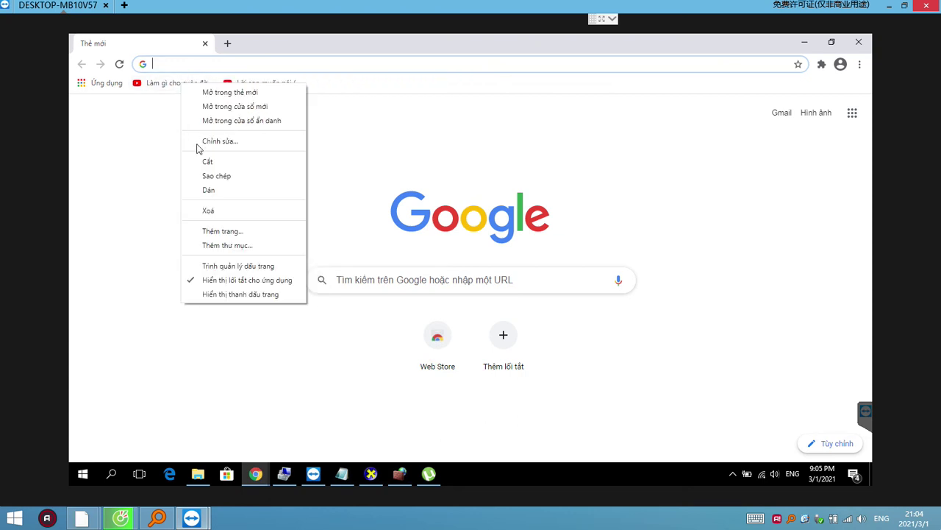
{"action": "left_click", "coordinate": [213, 209]}
{"action": "right_click", "coordinate": [188, 87]}
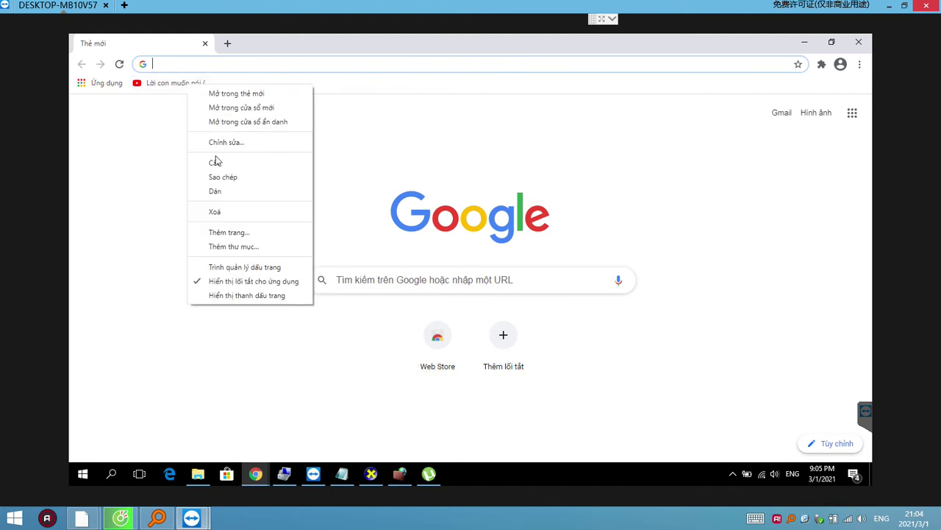
{"action": "left_click", "coordinate": [219, 211]}
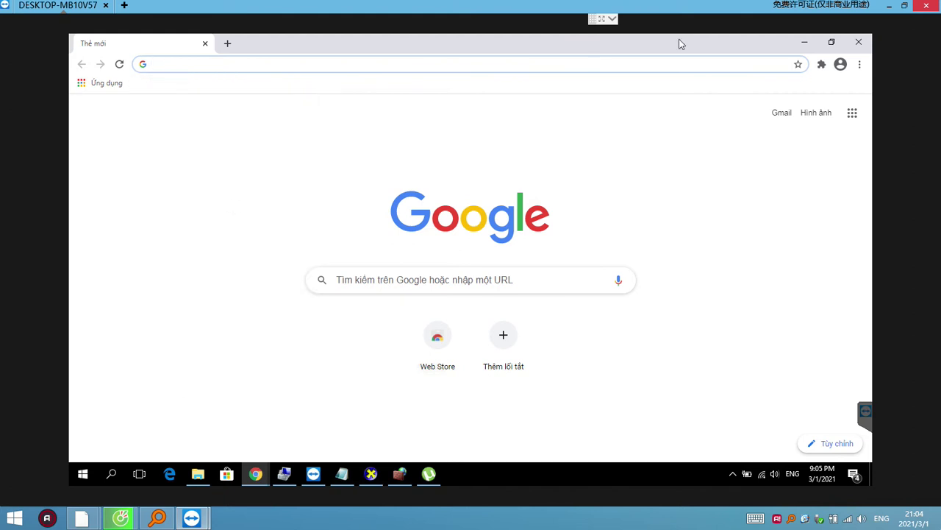
Close the regular Chrome window and minimize the incognito window.
{"action": "left_click", "coordinate": [859, 42]}
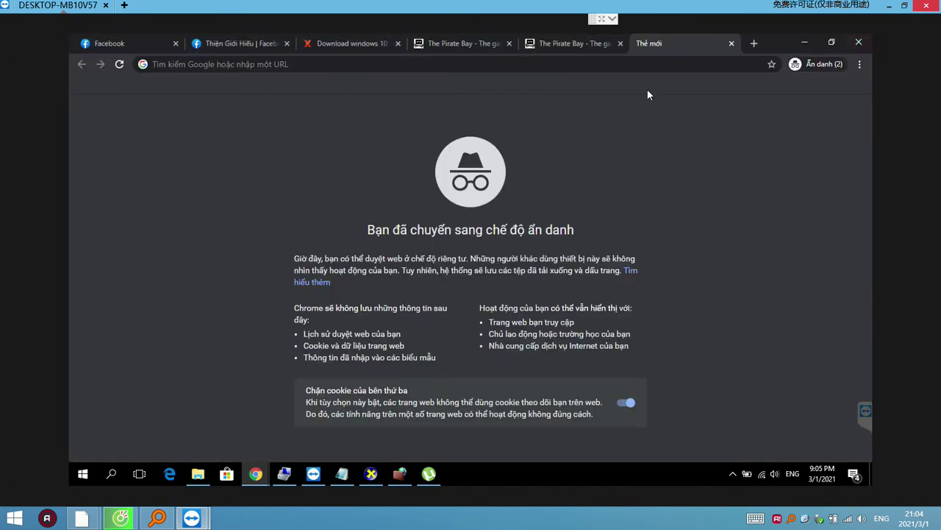
{"action": "left_click", "coordinate": [732, 44]}
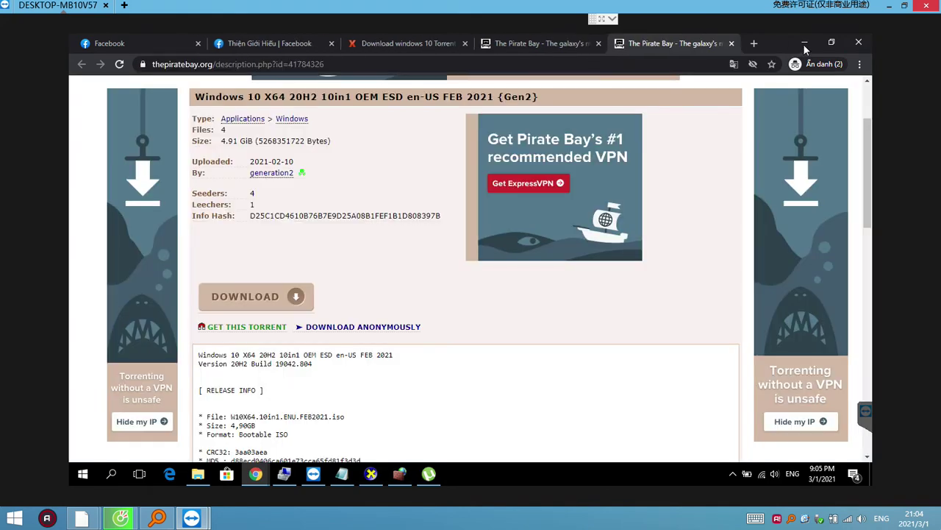
{"action": "left_click", "coordinate": [753, 44]}
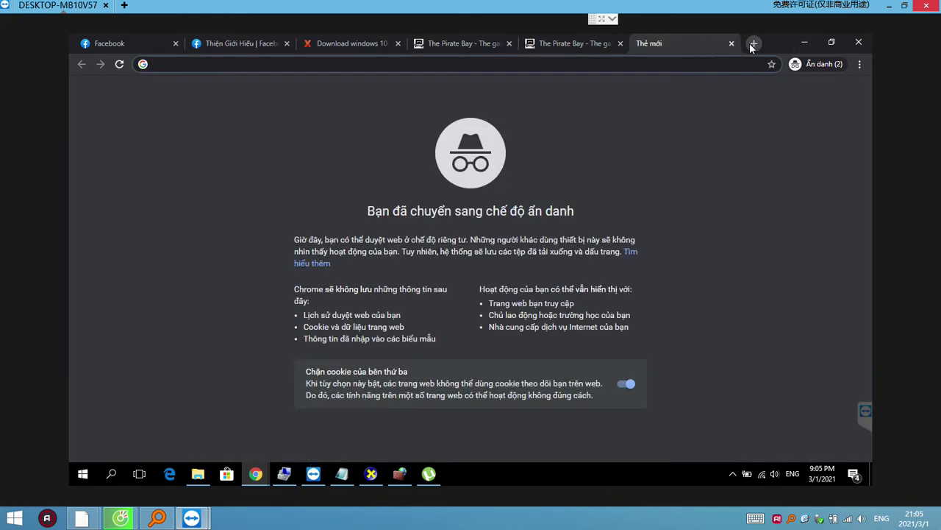
{"action": "left_click", "coordinate": [732, 43]}
{"action": "left_click", "coordinate": [803, 42]}
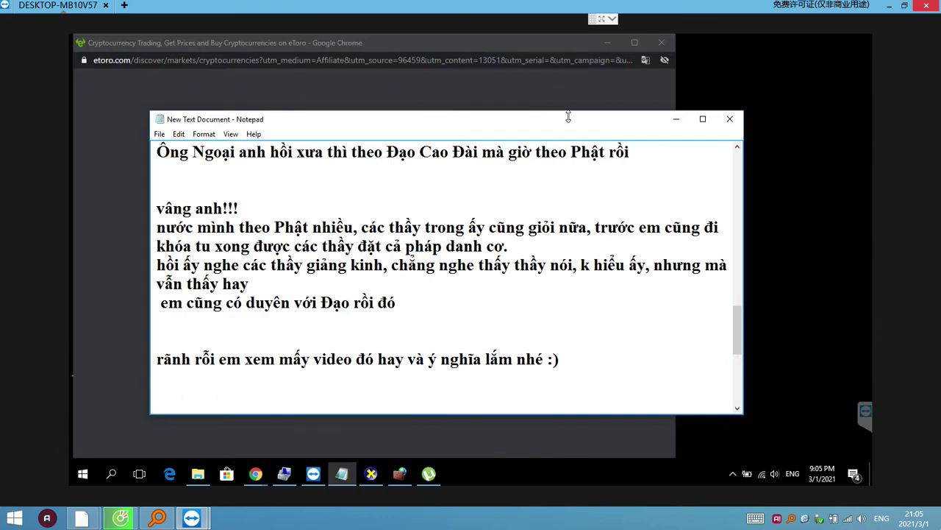
Allow µTorrent through the firewall, clear away the eToro and Pirate Bay windows, and launch a new Chrome window.
{"action": "left_click", "coordinate": [675, 120]}
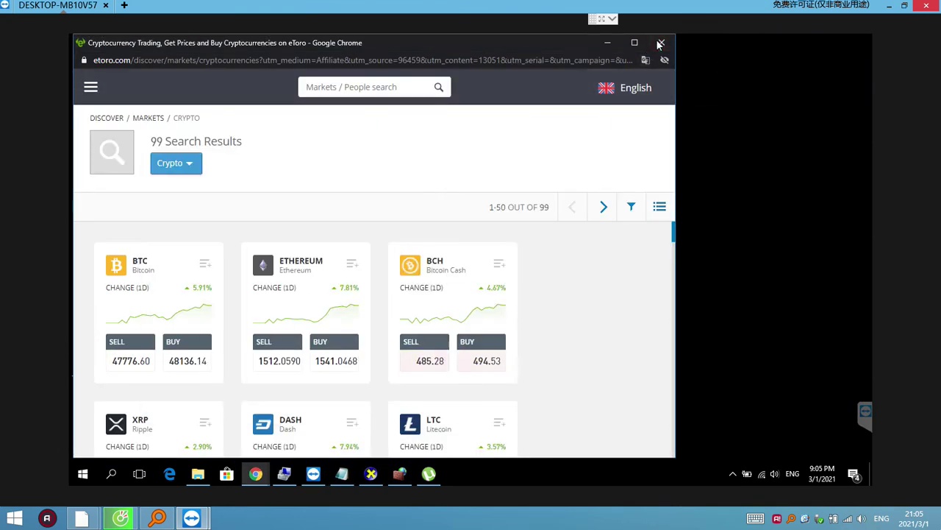
{"action": "left_click", "coordinate": [660, 43]}
{"action": "left_click", "coordinate": [524, 359]}
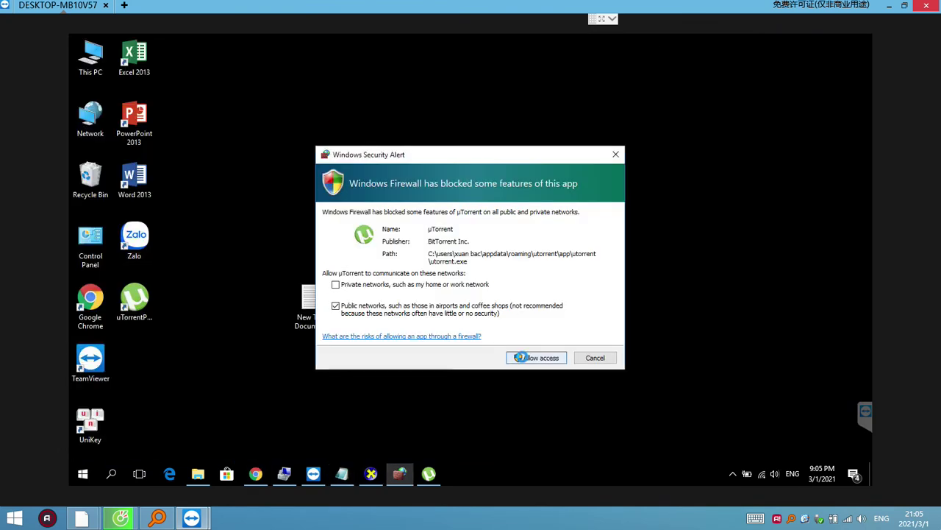
{"action": "left_click", "coordinate": [524, 359]}
{"action": "left_click", "coordinate": [134, 301]}
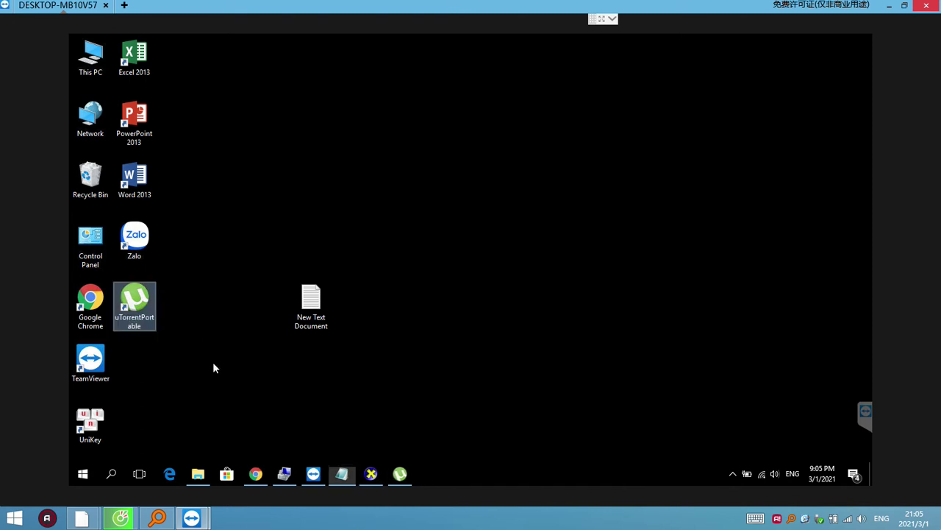
{"action": "left_click", "coordinate": [256, 472]}
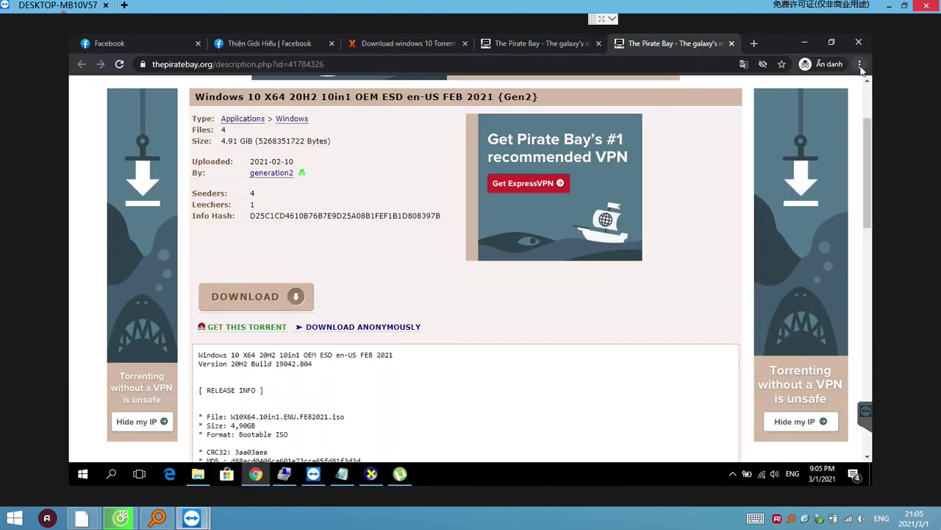
{"action": "left_click", "coordinate": [805, 42]}
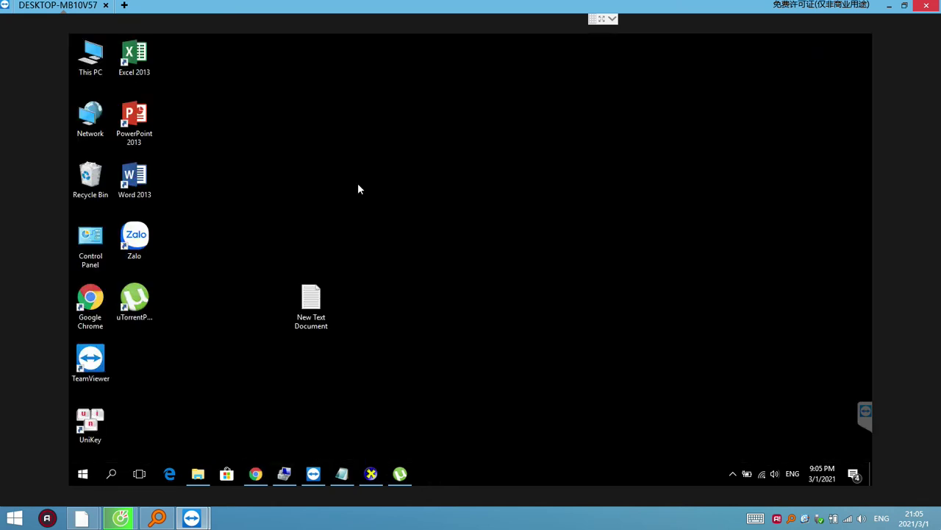
{"action": "double_click", "coordinate": [91, 300]}
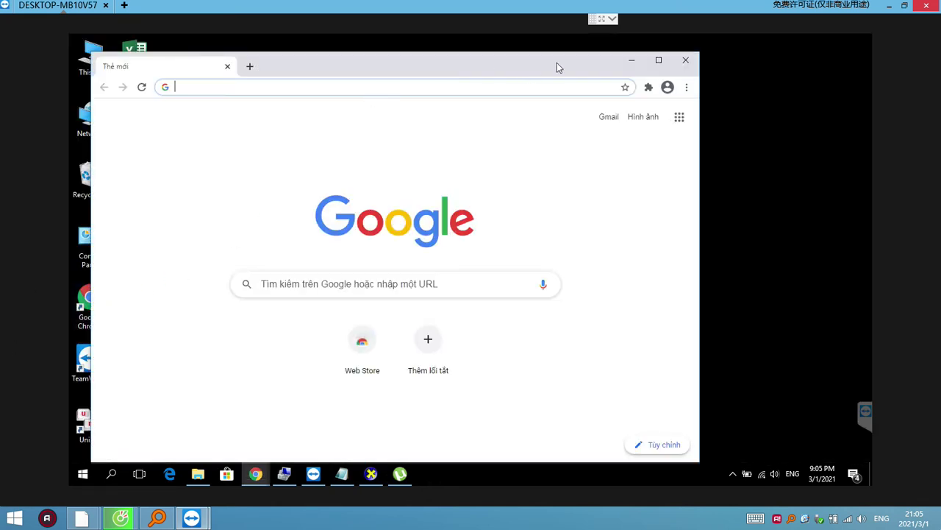
Open the bookmarks manager in the new Chrome window.
{"action": "left_click", "coordinate": [687, 87]}
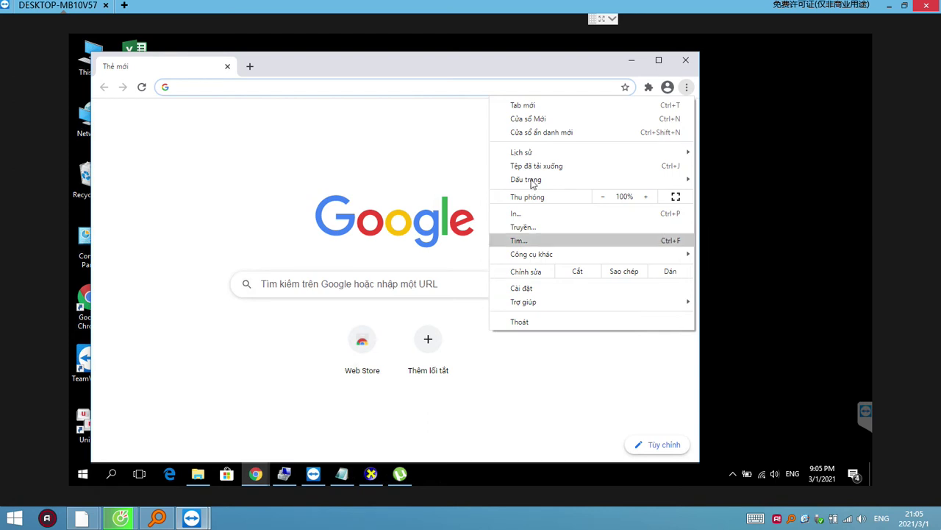
{"action": "mouse_move", "coordinate": [529, 181]}
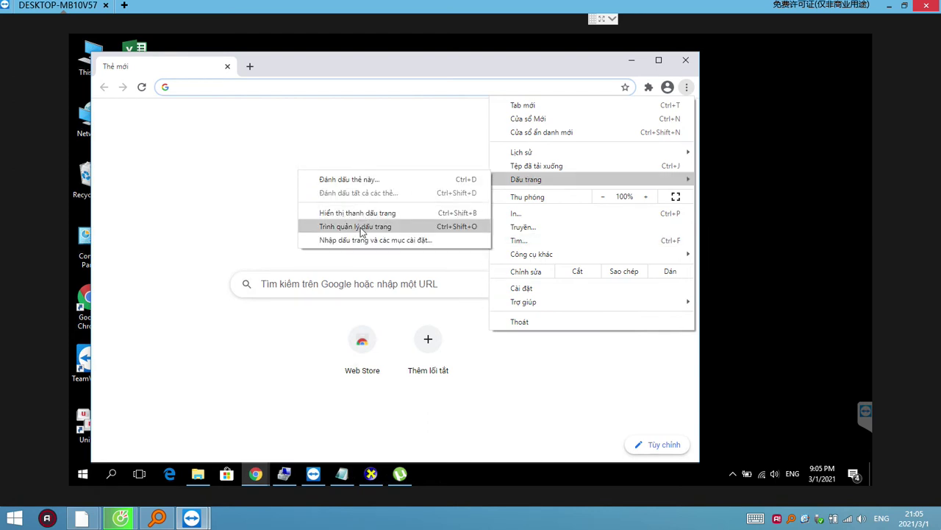
{"action": "left_click", "coordinate": [361, 229]}
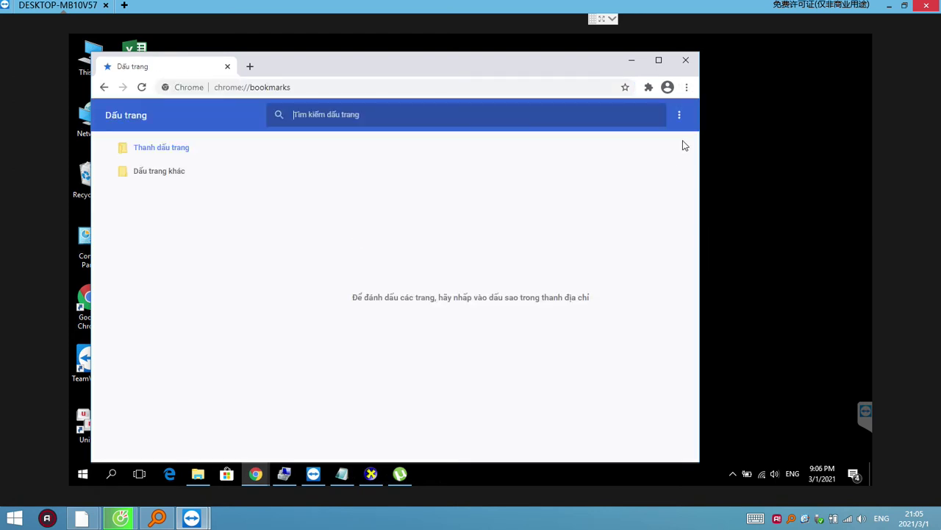
Import the bookmarks from Bookmarks_01_03_2021, then close Chrome.
{"action": "left_click", "coordinate": [679, 116]}
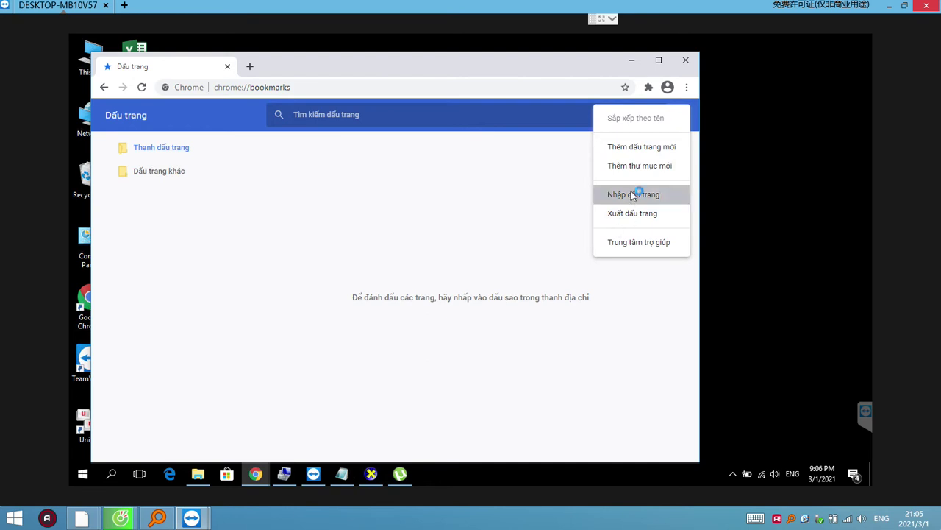
{"action": "left_click", "coordinate": [632, 195]}
{"action": "left_click", "coordinate": [250, 145]}
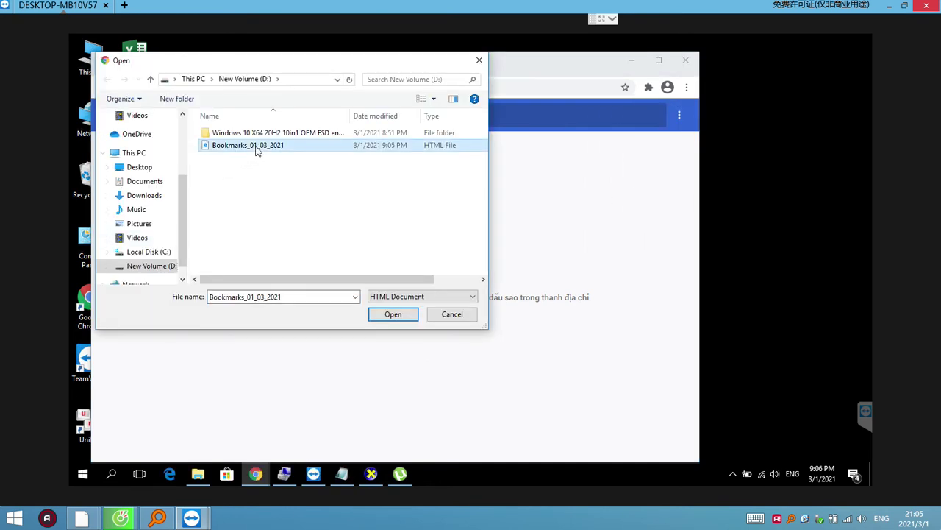
{"action": "left_click", "coordinate": [317, 79]}
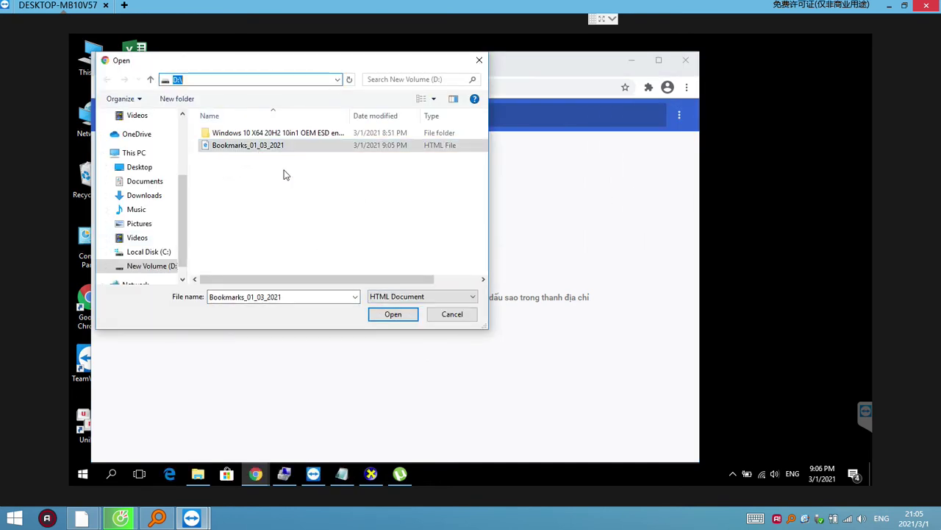
{"action": "left_click", "coordinate": [273, 160]}
{"action": "left_click", "coordinate": [271, 146]}
{"action": "left_click", "coordinate": [401, 316]}
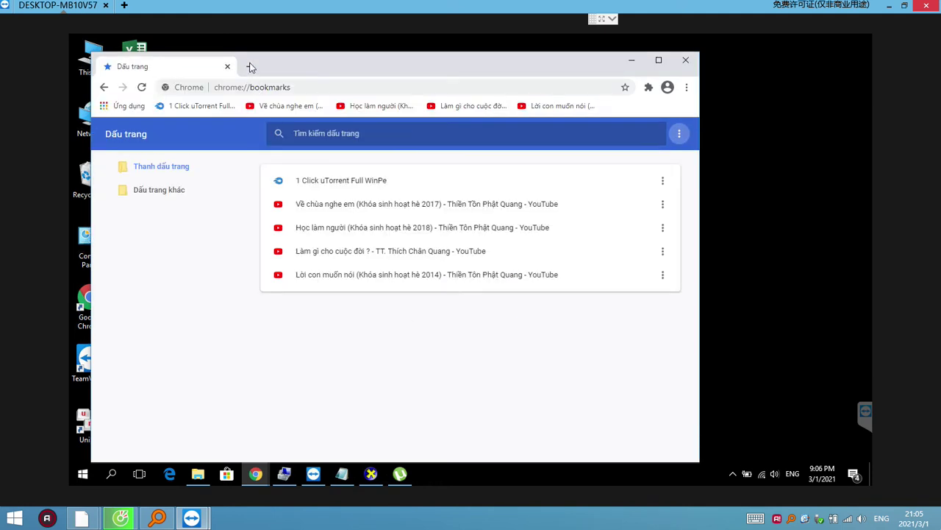
{"action": "left_click", "coordinate": [254, 67]}
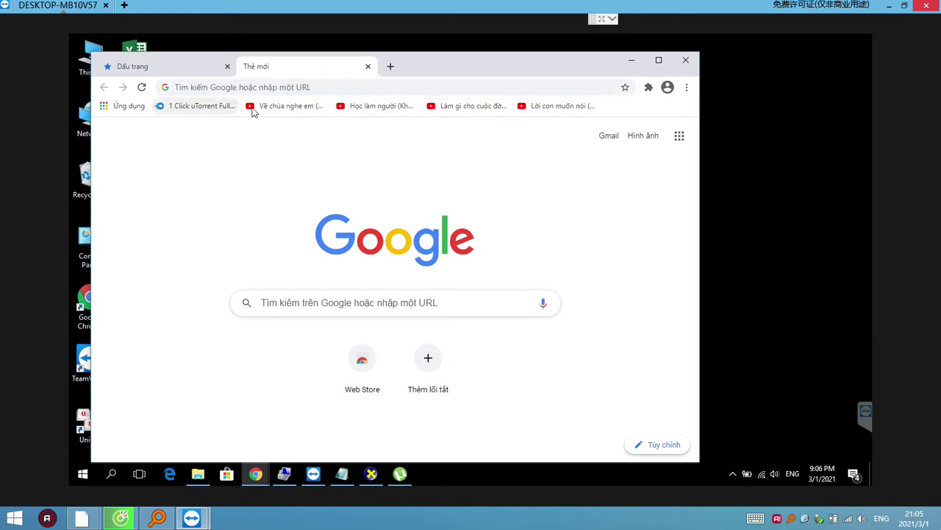
{"action": "left_click", "coordinate": [685, 64]}
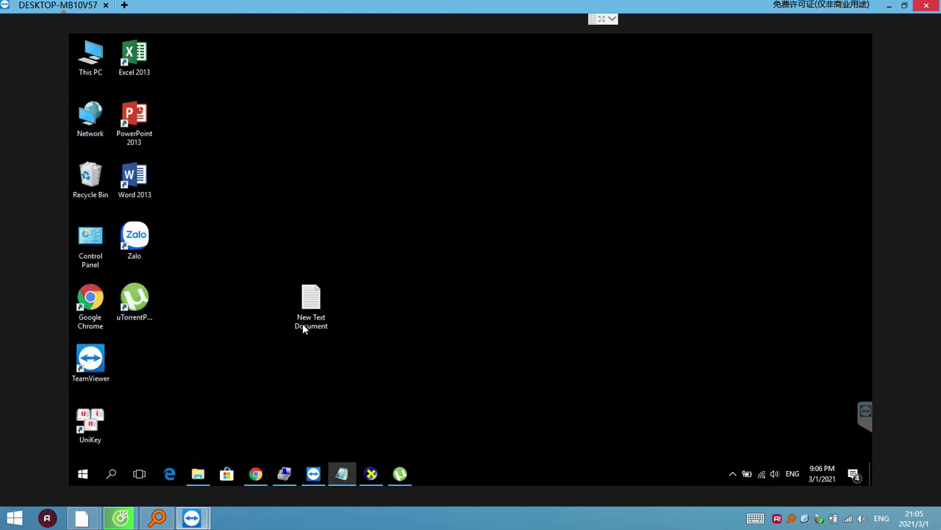
Bring the Windows 10 X64 20H2 download (16.5%) to the front, then switch to Notepad.
{"action": "left_click", "coordinate": [400, 473]}
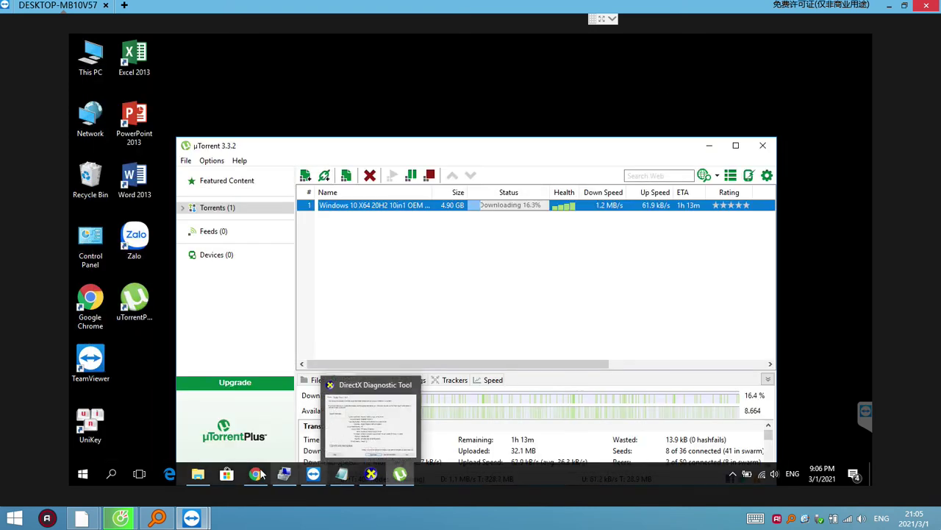
{"action": "left_click", "coordinate": [258, 474]}
{"action": "left_click", "coordinate": [400, 473]}
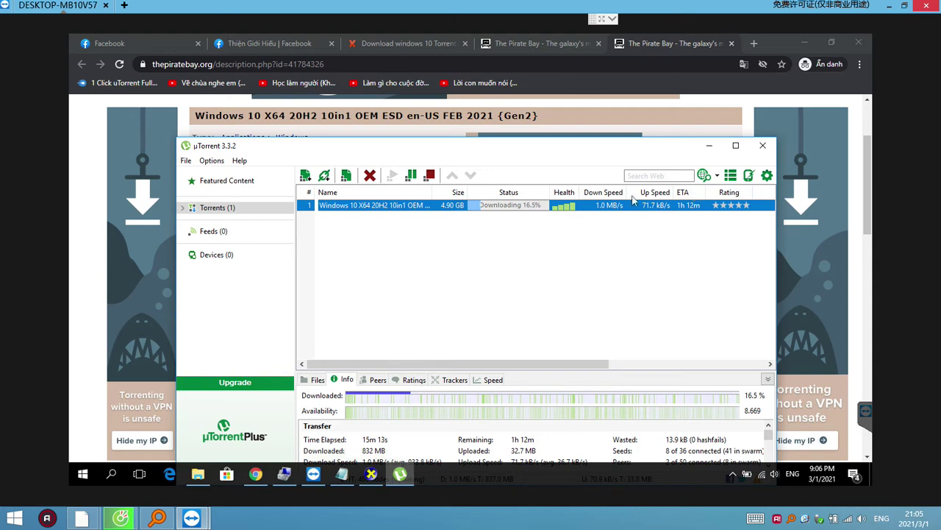
{"action": "key", "text": "alt+Tab"}
Type the replies 'vâng anh!!!', the one-hour-left suggestion to eat, and 'ok em nha lát a quay lại rồi làm tiếp nhé'.
{"action": "type", "text": "va"}
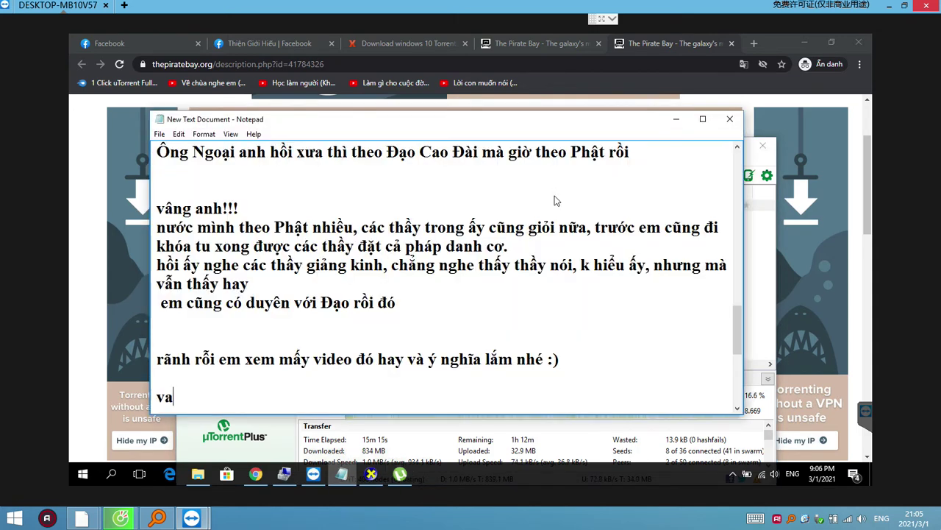
{"action": "type", "text": "âng anh!!!"}
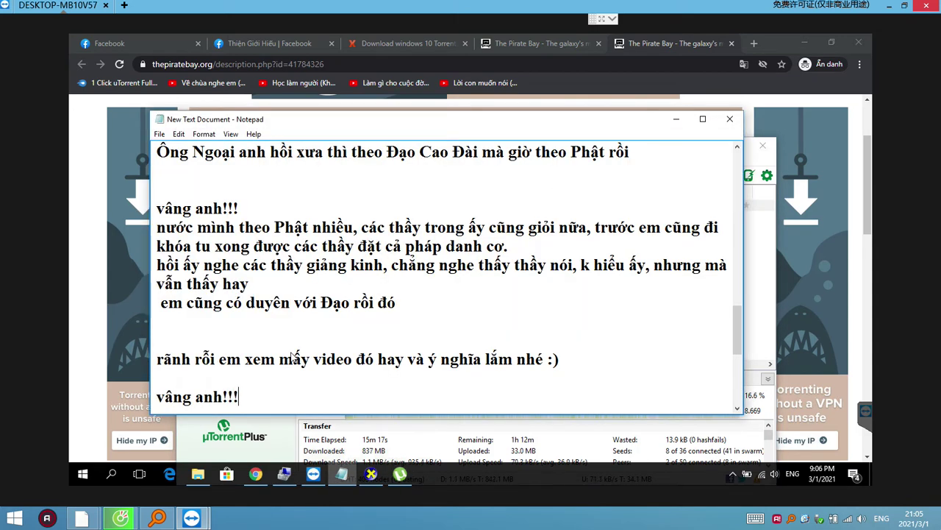
{"action": "key", "text": "Return"}
{"action": "type", "text": "anh ơi còn 1h nữa cơ"}
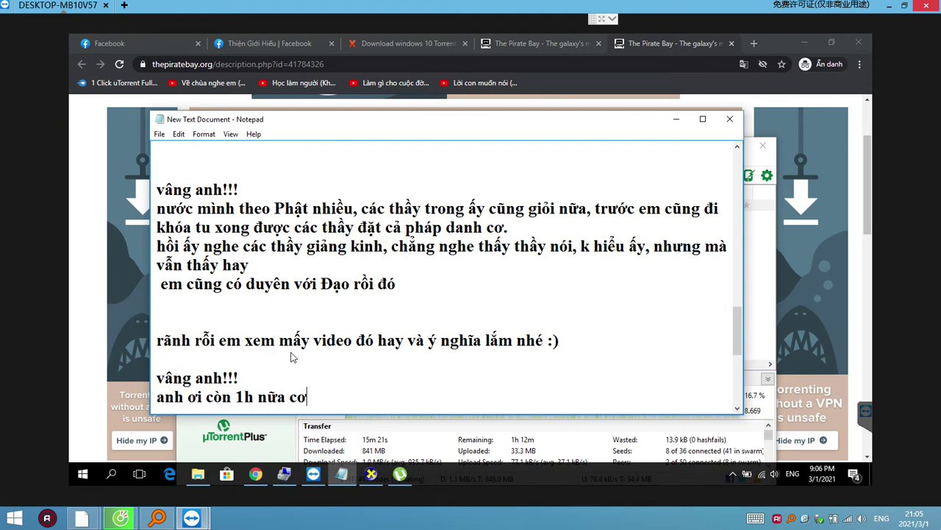
{"action": "type", "text": ", hay anh"}
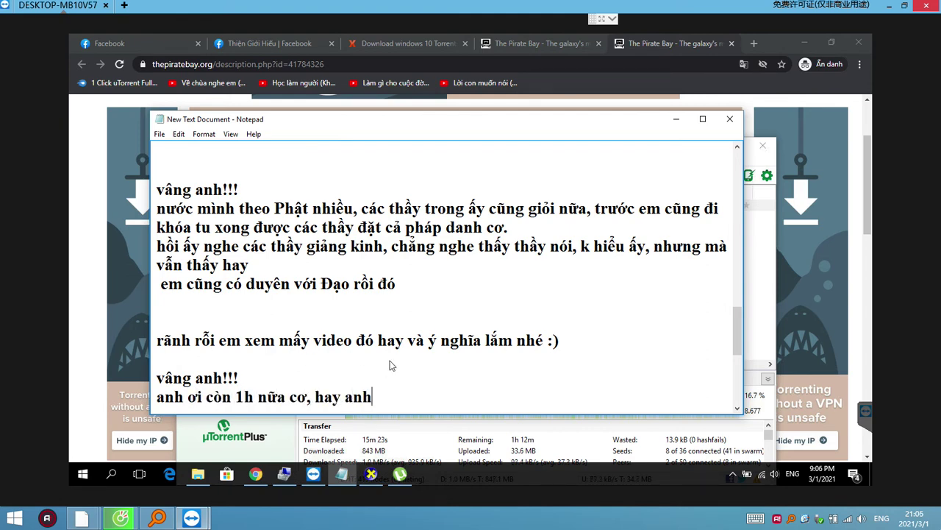
{"action": "type", "text": " đi ăn j đ"}
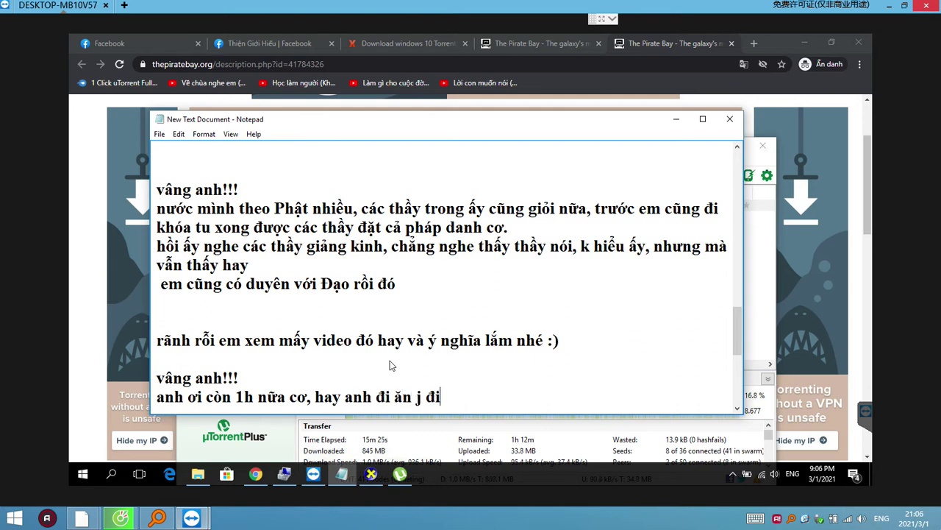
{"action": "type", "text": "i"}
{"action": "key", "text": "Return"}
{"action": "key", "text": "Return"}
{"action": "key", "text": "Return"}
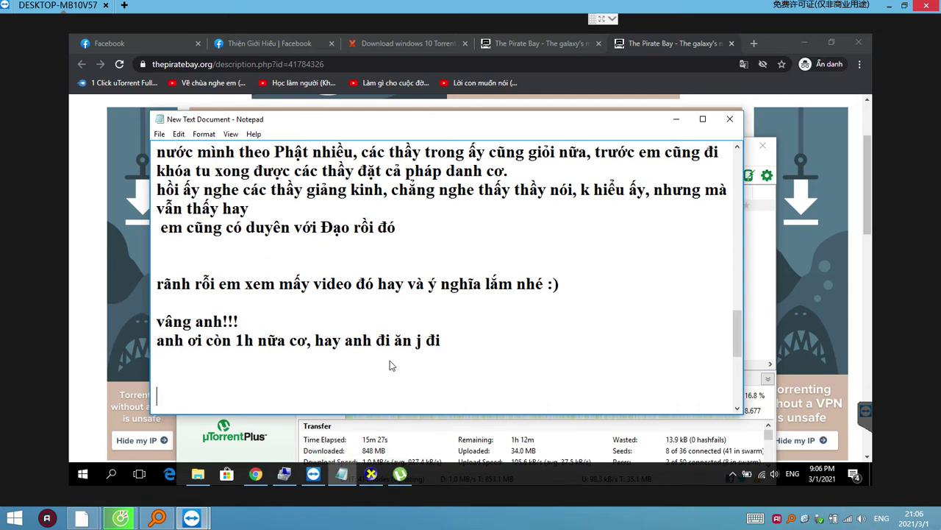
{"action": "type", "text": "ok em n"}
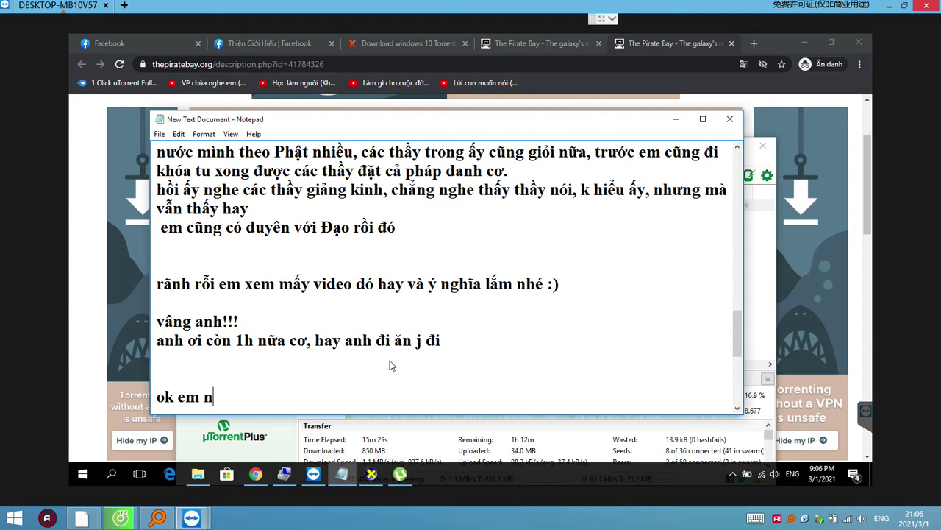
{"action": "type", "text": "ha lát a quay "}
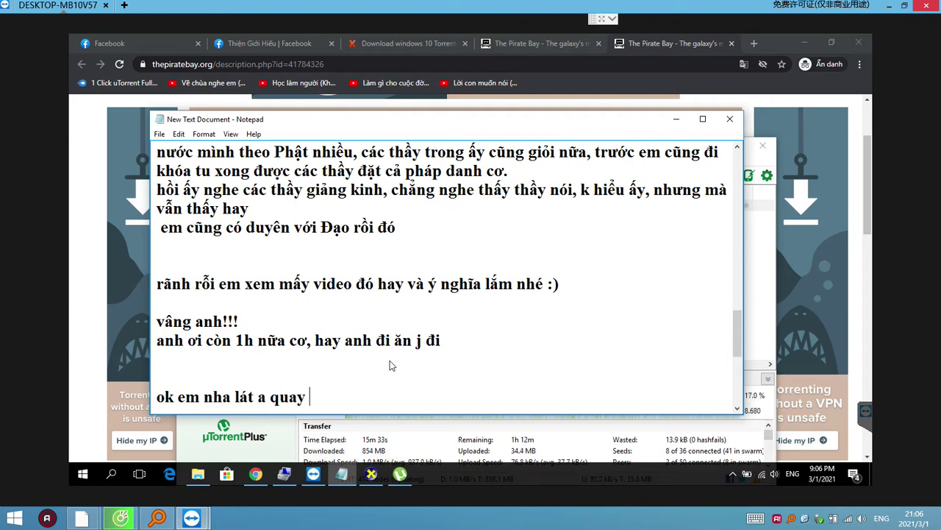
{"action": "type", "text": "lại ro"}
{"action": "type", "text": "i làm tiế"}
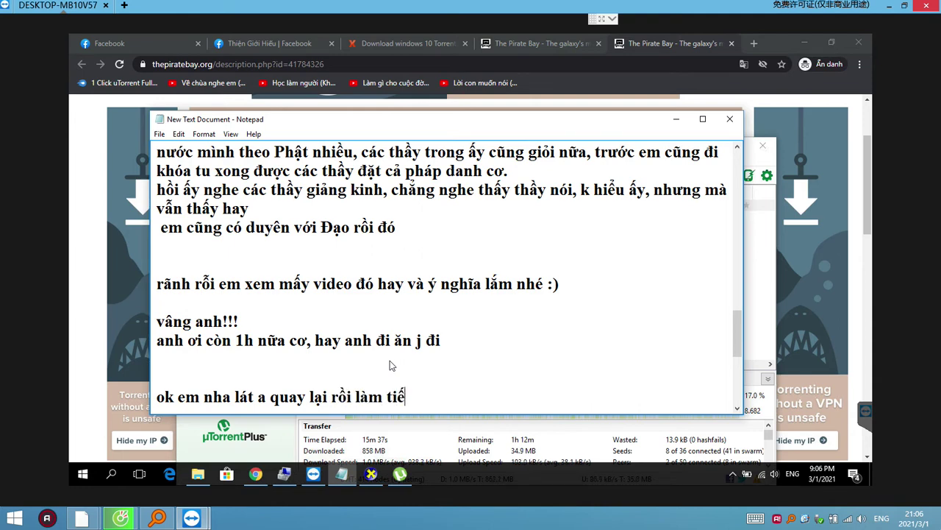
{"action": "type", "text": "p nhé"}
{"action": "key", "text": "Return"}
{"action": "key", "text": "Return"}
{"action": "key", "text": "Return"}
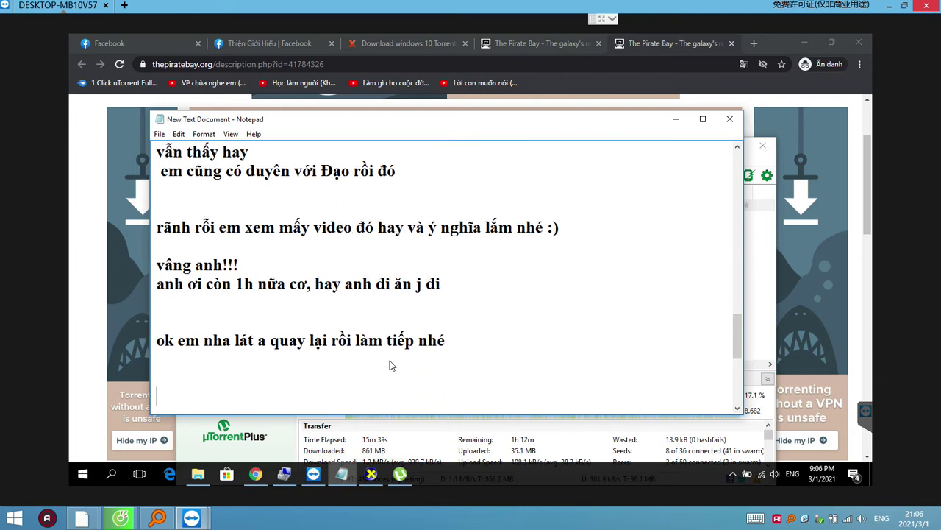
{"action": "key", "text": "BackSpace"}
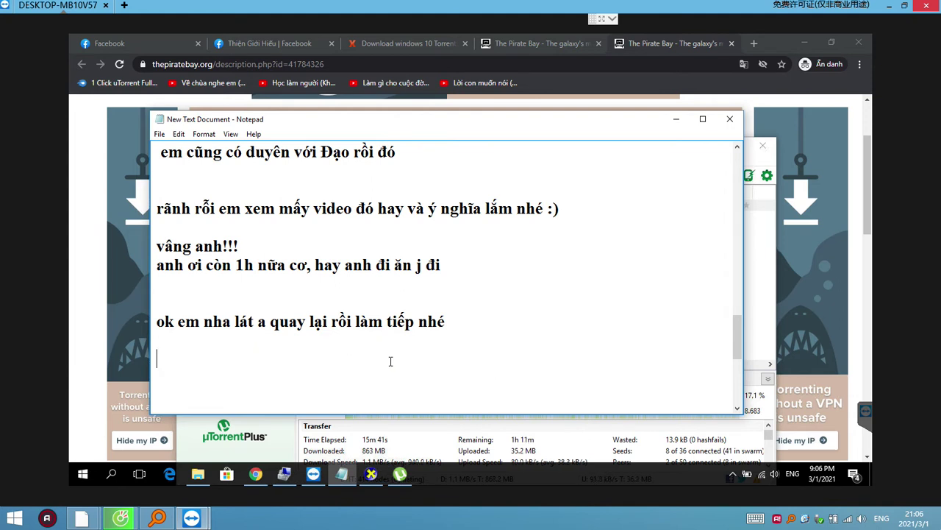
Minimize Notepad and the browser, leaving µTorrent at 17.4% on the desktop.
{"action": "left_click", "coordinate": [678, 120]}
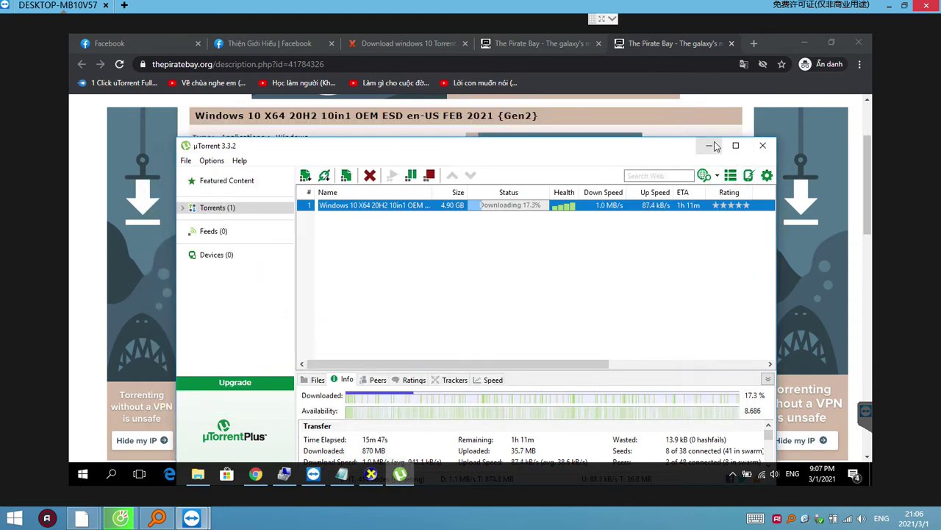
{"action": "left_click", "coordinate": [805, 40]}
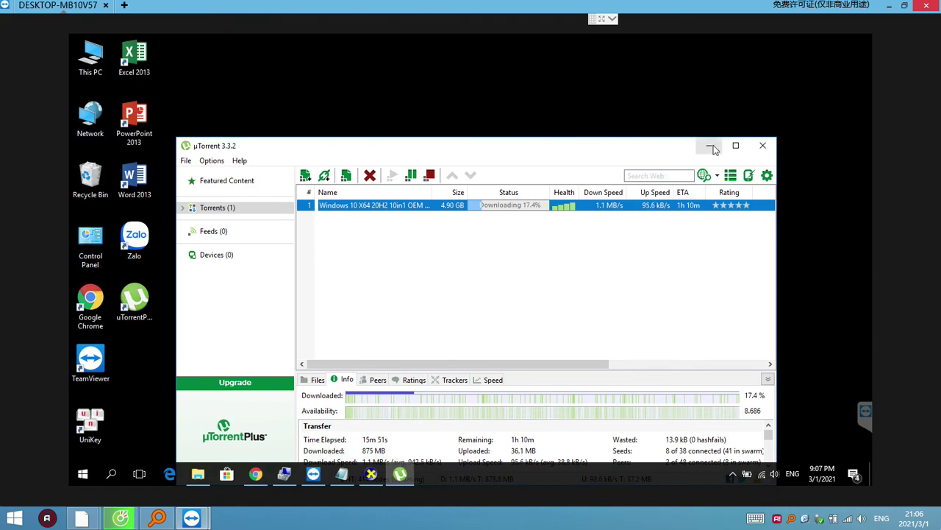
{"action": "left_click", "coordinate": [711, 144]}
Pause the YouTube video, close its tab and the HP Notebook driver tab, then minimize Chrome.
{"action": "left_click", "coordinate": [889, 5]}
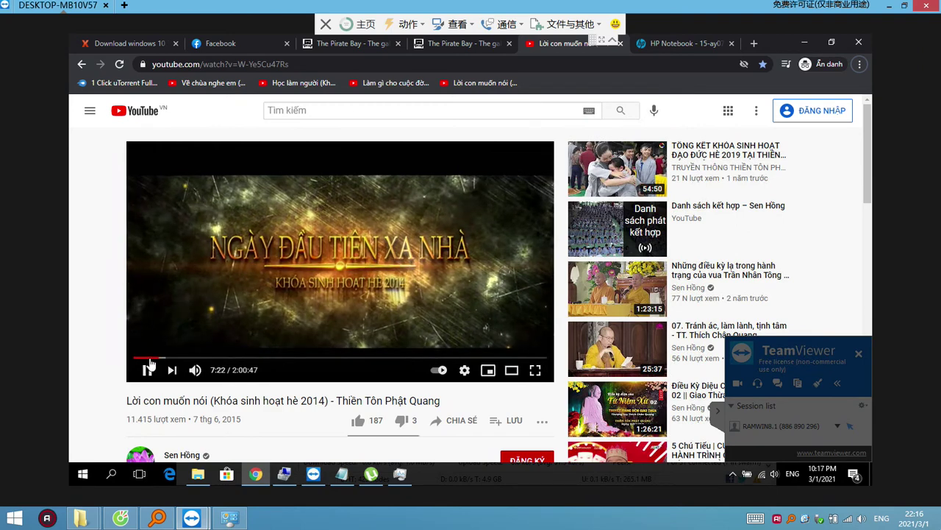
{"action": "left_click", "coordinate": [147, 370]}
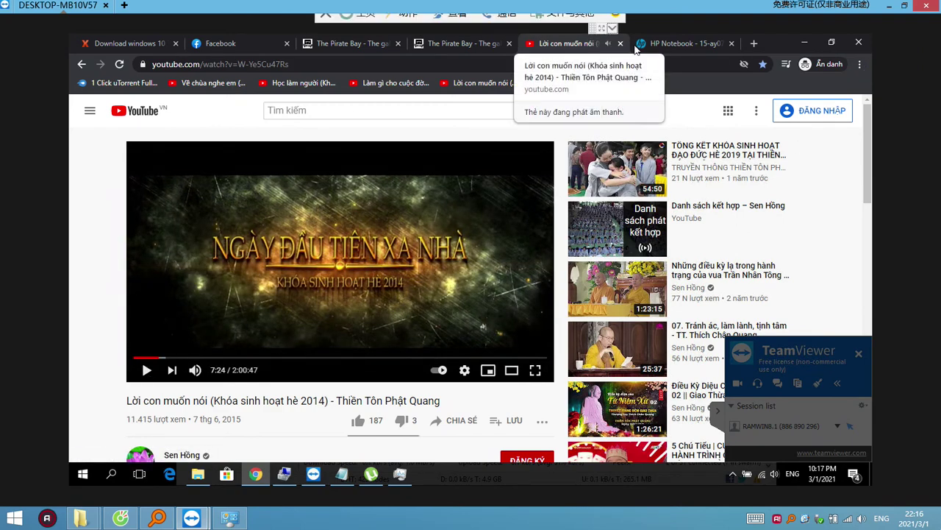
{"action": "left_click", "coordinate": [618, 44]}
{"action": "key", "text": "ctrl+w"}
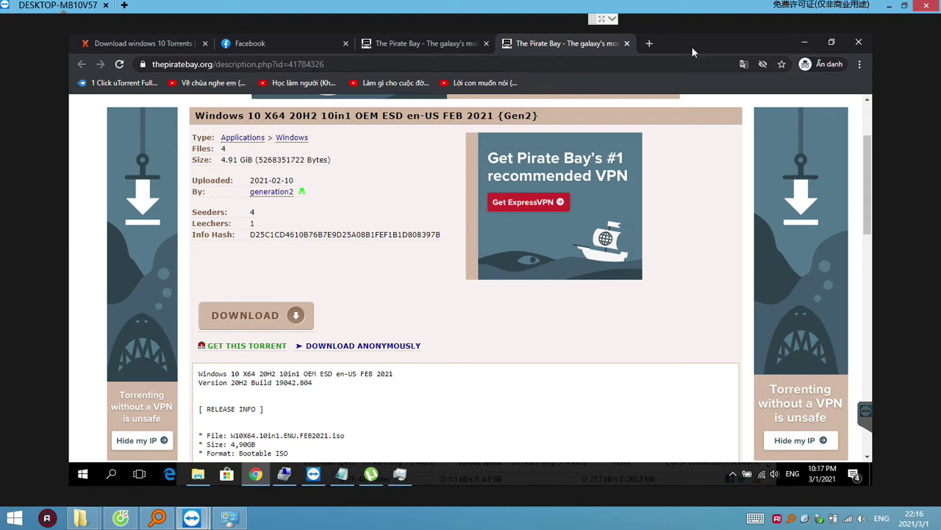
{"action": "left_click", "coordinate": [806, 41]}
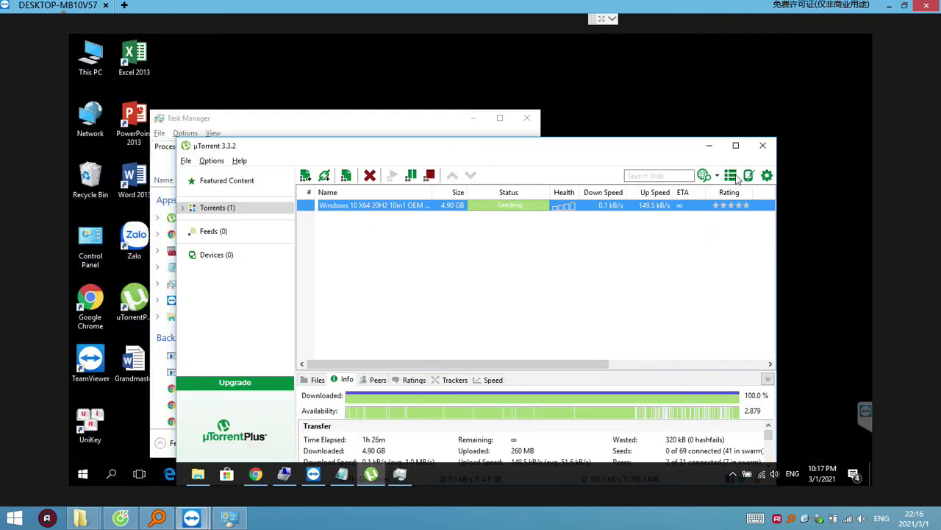
Open the finished torrent's folder, silencing the upgrade warning, then minimize it and return to Notepad.
{"action": "right_click", "coordinate": [402, 206]}
{"action": "left_click", "coordinate": [433, 204]}
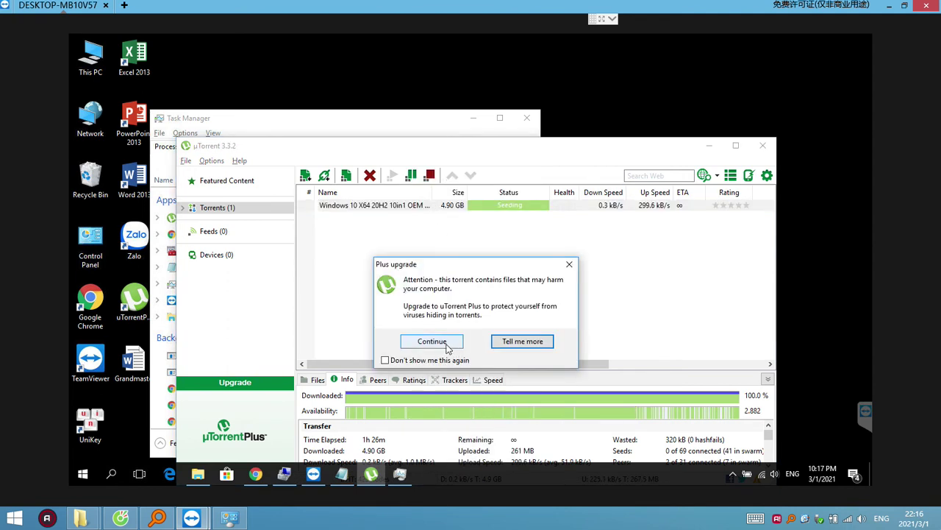
{"action": "left_click", "coordinate": [434, 360]}
{"action": "left_click", "coordinate": [432, 341]}
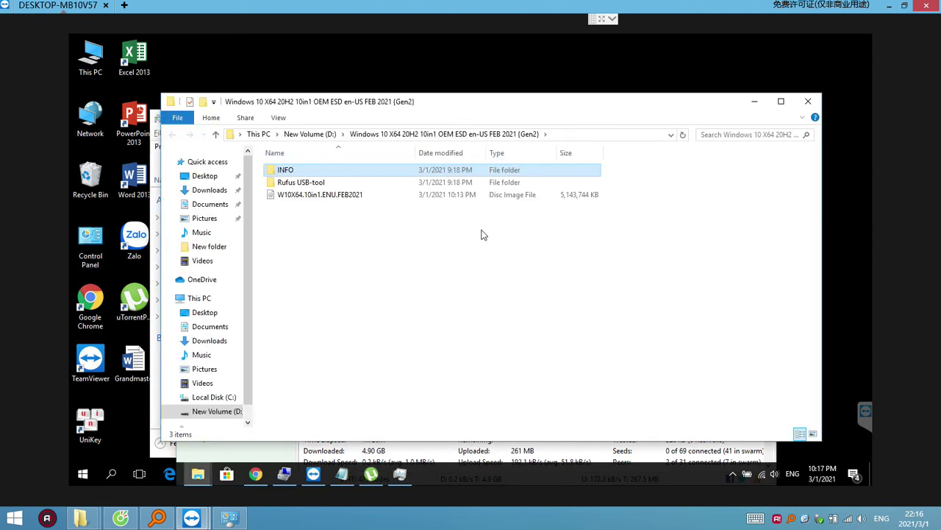
{"action": "left_click_drag", "start_coordinate": [416, 103], "coordinate": [466, 175]}
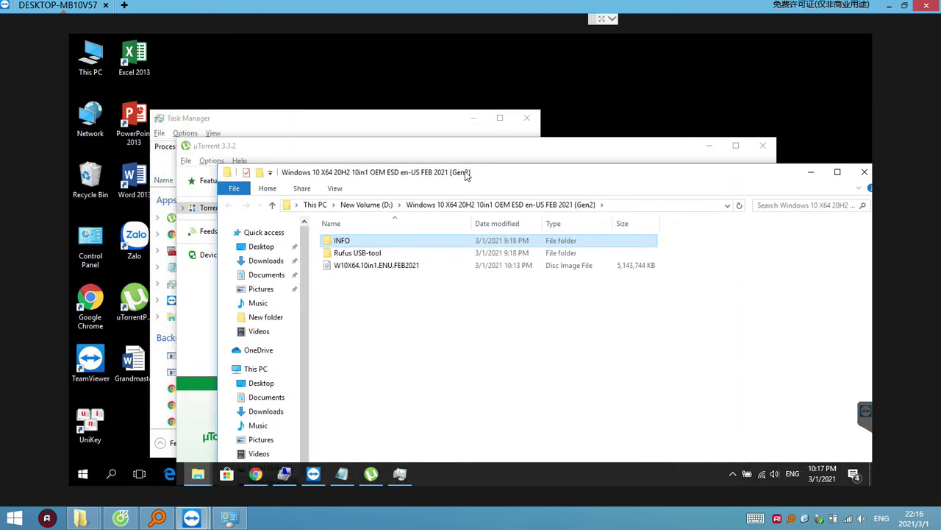
{"action": "left_click", "coordinate": [812, 174]}
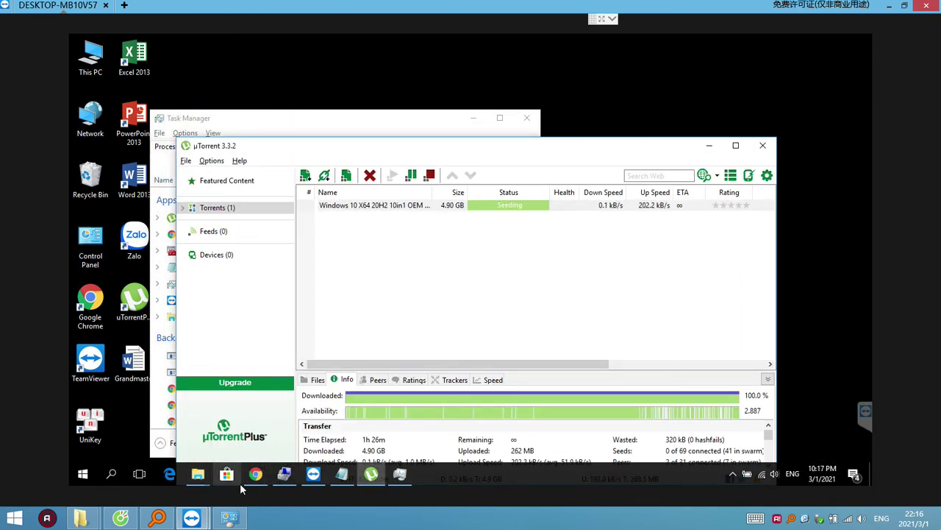
{"action": "left_click", "coordinate": [342, 473]}
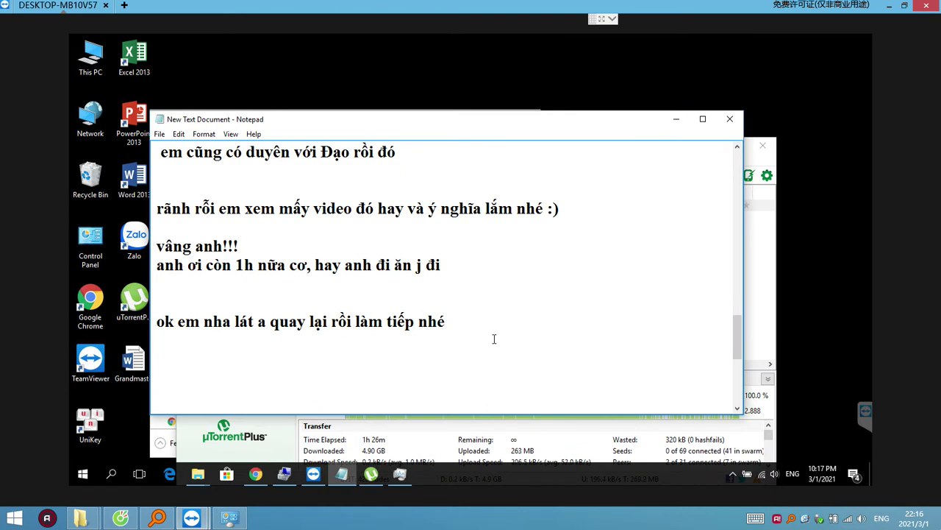
Add 'anh cài nhé' and a line offering a video call for anything unclear.
{"action": "key", "text": "Return"}
{"action": "type", "text": "anh cài nhé"}
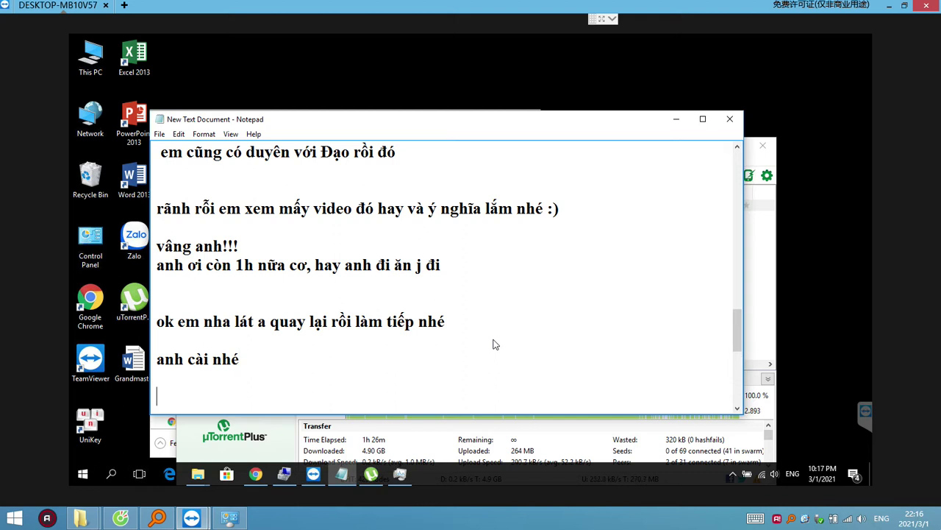
{"action": "key", "text": "Return"}
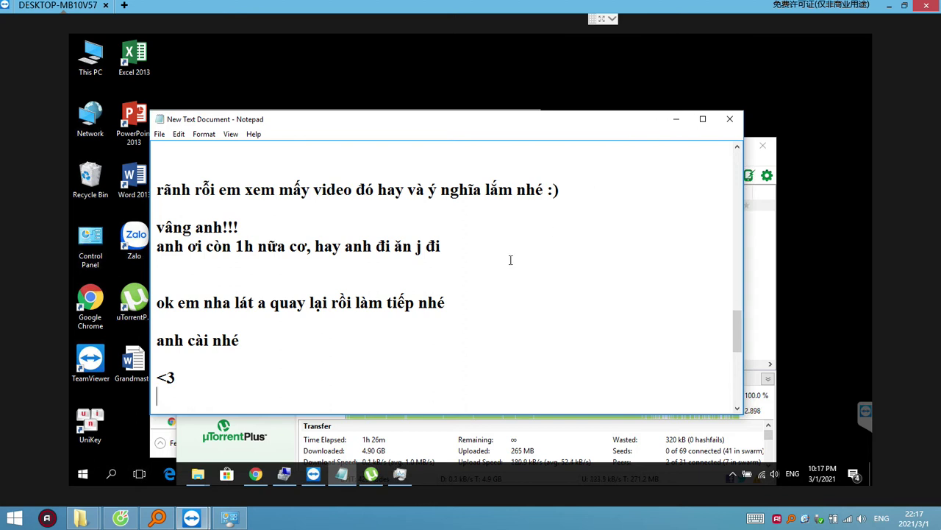
{"action": "type", "text": "nếu phần "}
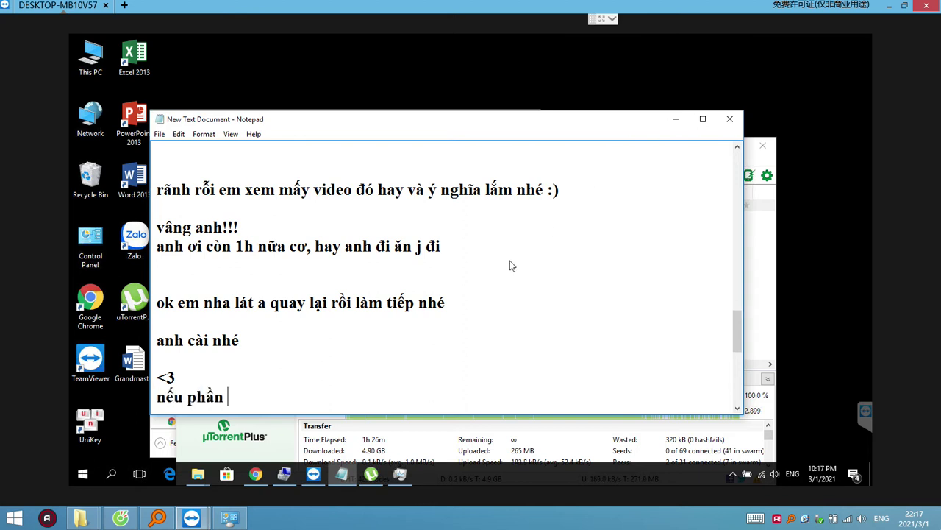
{"action": "type", "text": "nào em "}
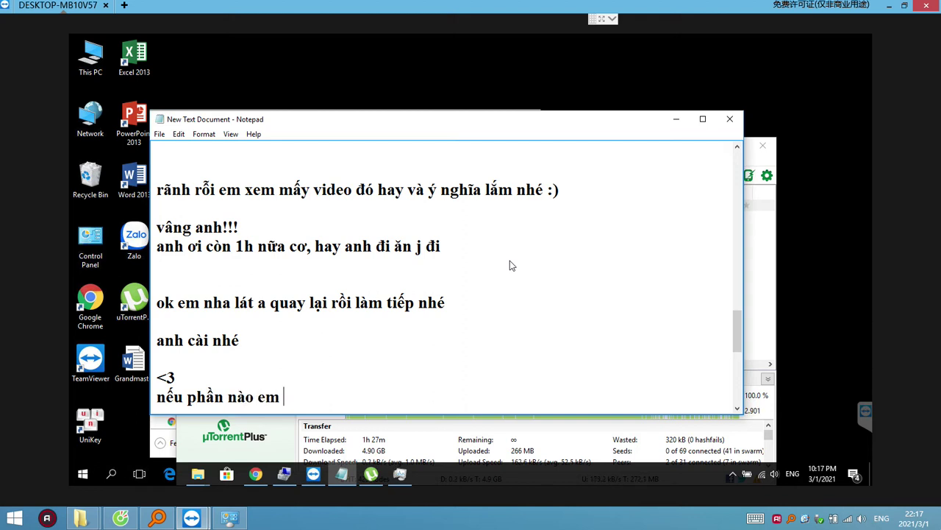
{"action": "type", "text": "không r"}
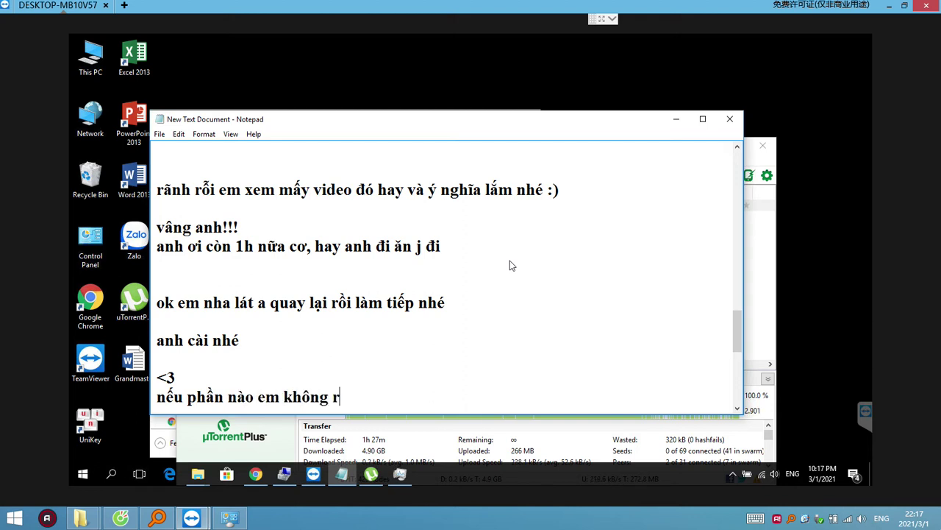
{"action": "type", "text": "õ em quay v"}
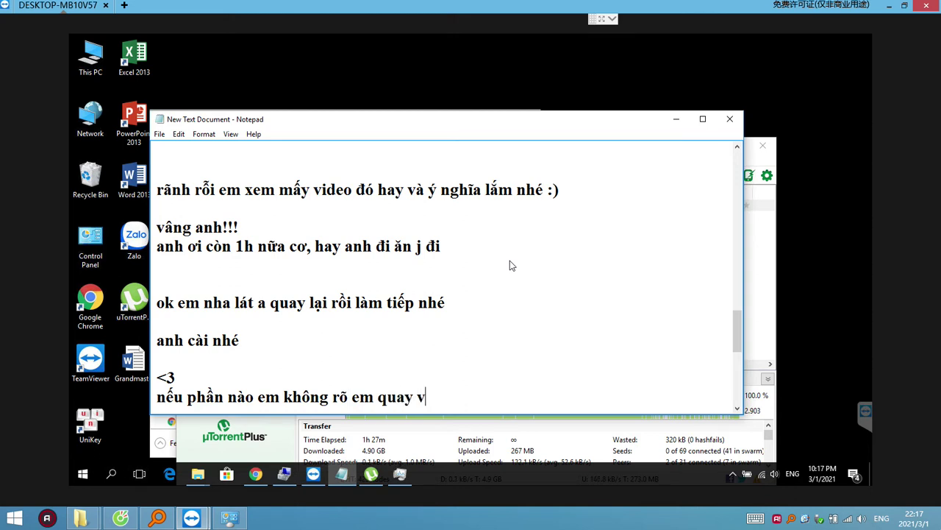
{"action": "type", "text": "ideo "}
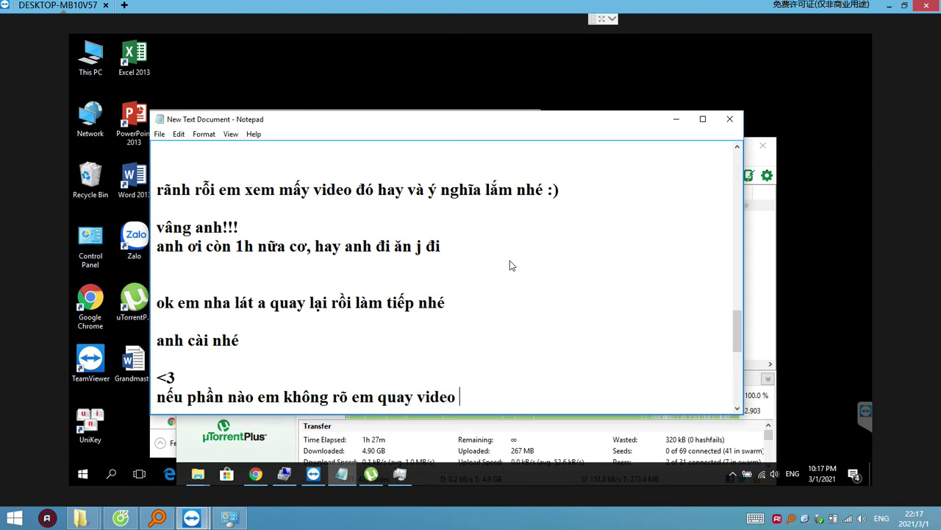
{"action": "type", "text": "call a hu"}
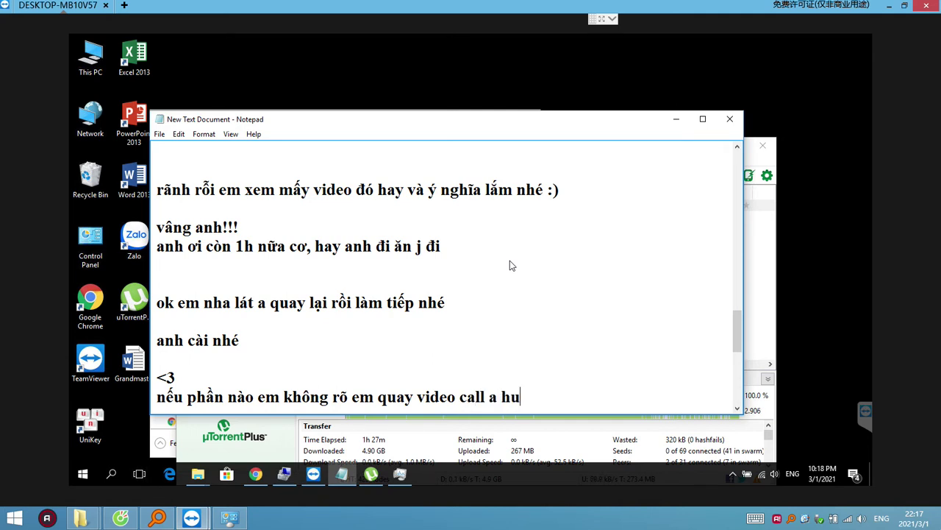
{"action": "type", "text": "ớng dẫn nha"}
{"action": "key", "text": "Return"}
{"action": "key", "text": "Return"}
{"action": "key", "text": "Return"}
{"action": "key", "text": "Return"}
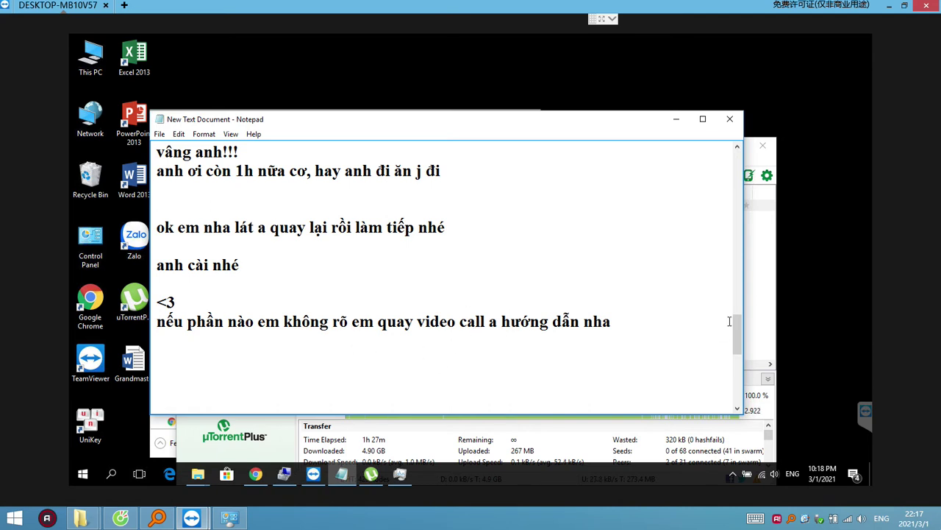
Explain that Windows setup blocks TeamViewer so a video call is needed, then add 'vâng' and 'ok bắt đầu em nha'.
{"action": "type", "text": "ok"}
{"action": "key", "text": "BackSpace"}
{"action": "type", "text": "do"}
{"action": "type", "text": "ến"}
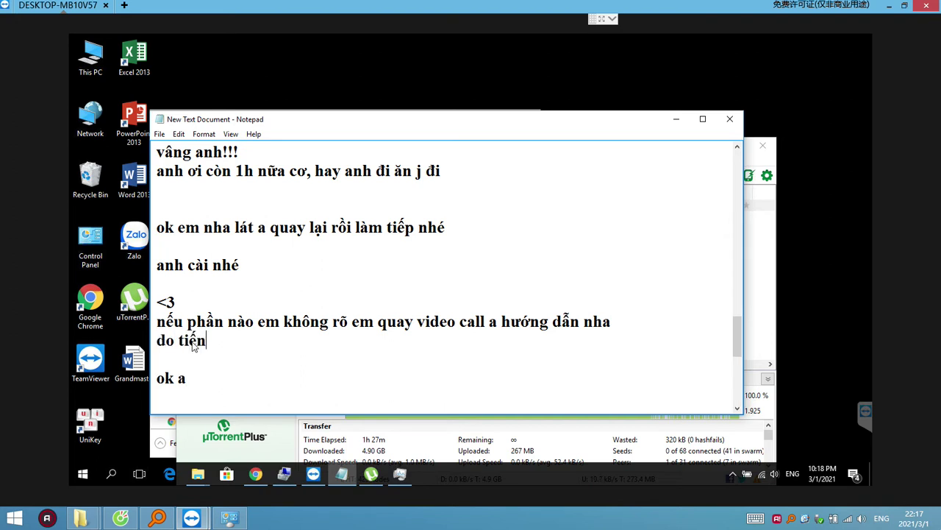
{"action": "type", "text": " trình cài win s"}
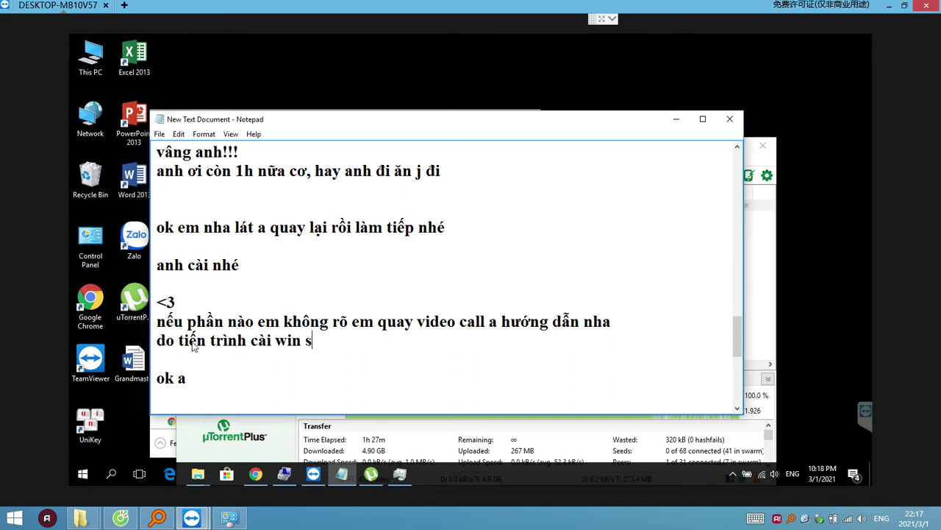
{"action": "type", "text": "ẽ không dùng được t"}
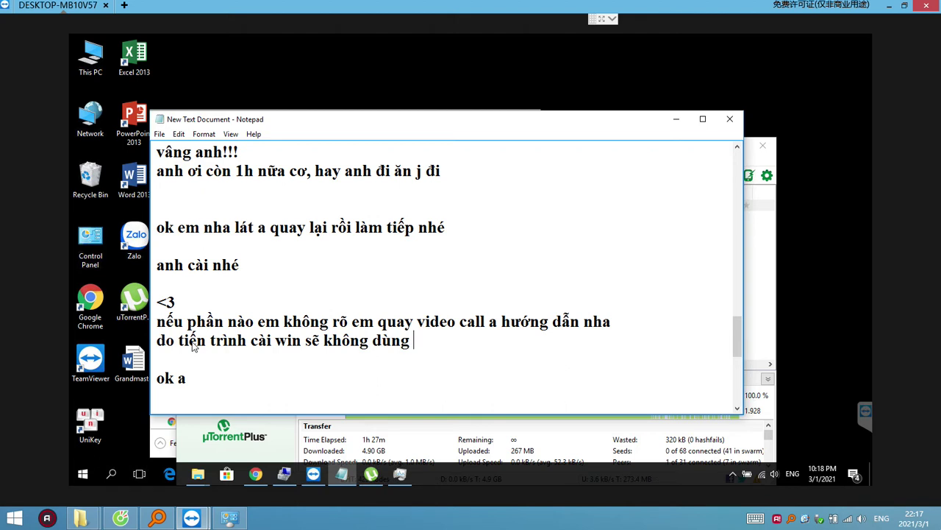
{"action": "type", "text": "eamvv"}
{"action": "key", "text": "BackSpace"}
{"action": "type", "text": "iew "}
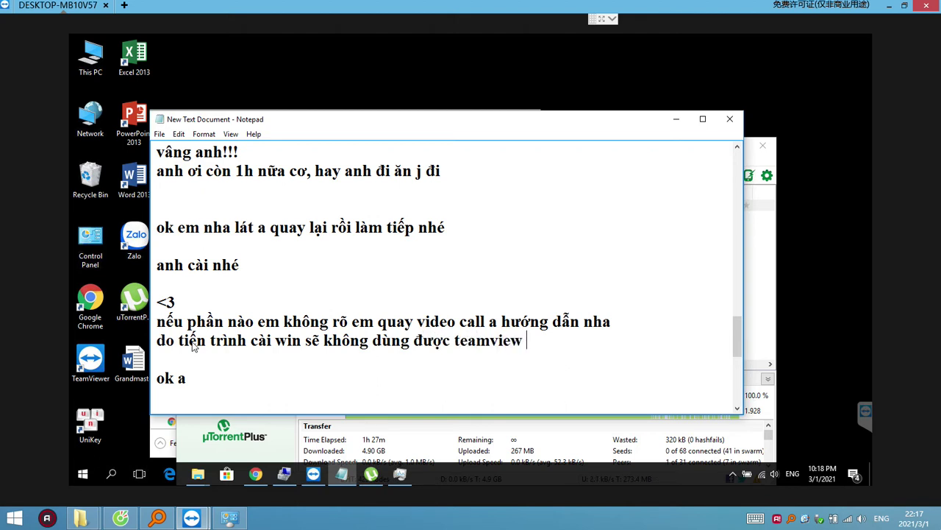
{"action": "type", "text": "nên em cần "}
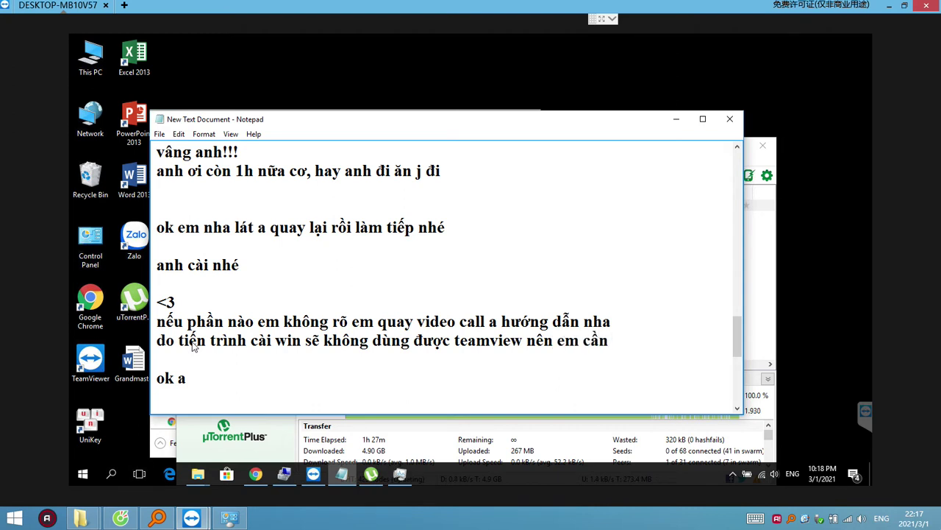
{"action": "type", "text": "gọi video c"}
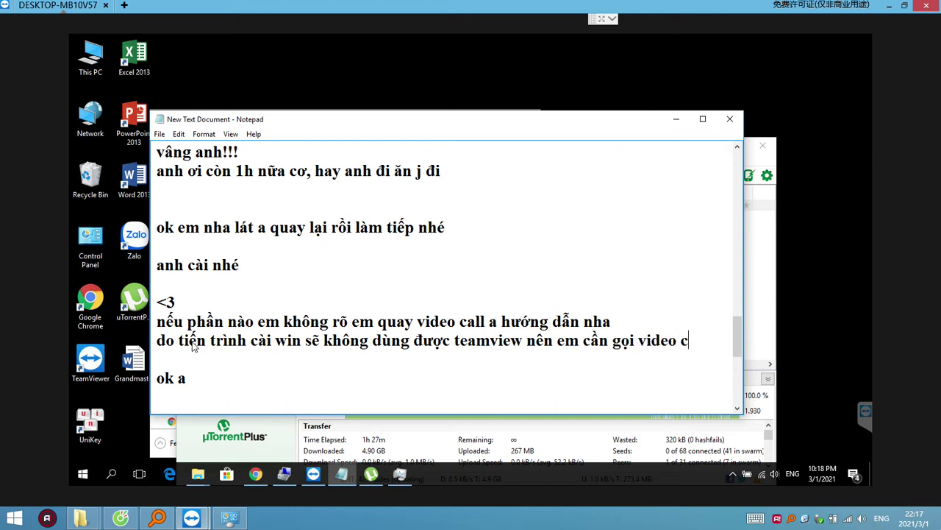
{"action": "type", "text": "ho nhanh nhé"}
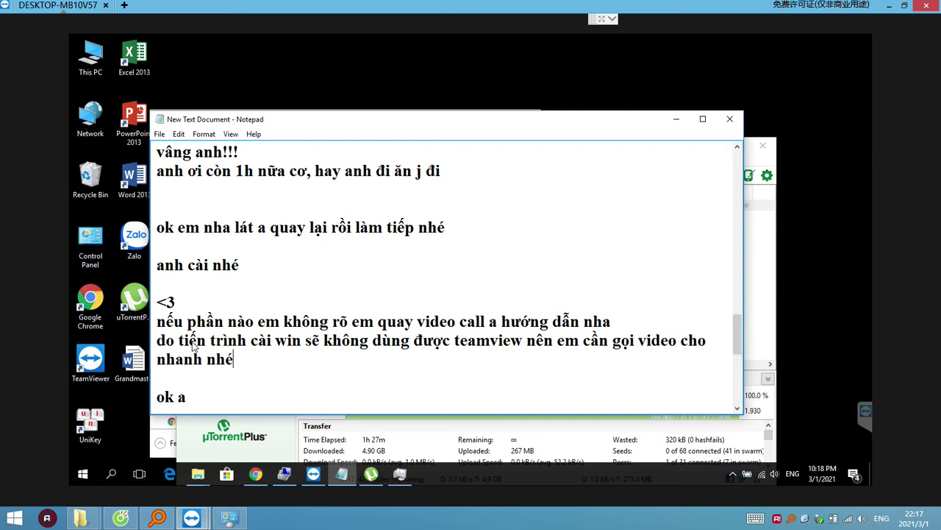
{"action": "key", "text": "Down"}
{"action": "key", "text": "Down"}
{"action": "key", "text": "shift+End"}
{"action": "key", "text": "Delete"}
{"action": "type", "text": "vâng"}
{"action": "key", "text": "Return"}
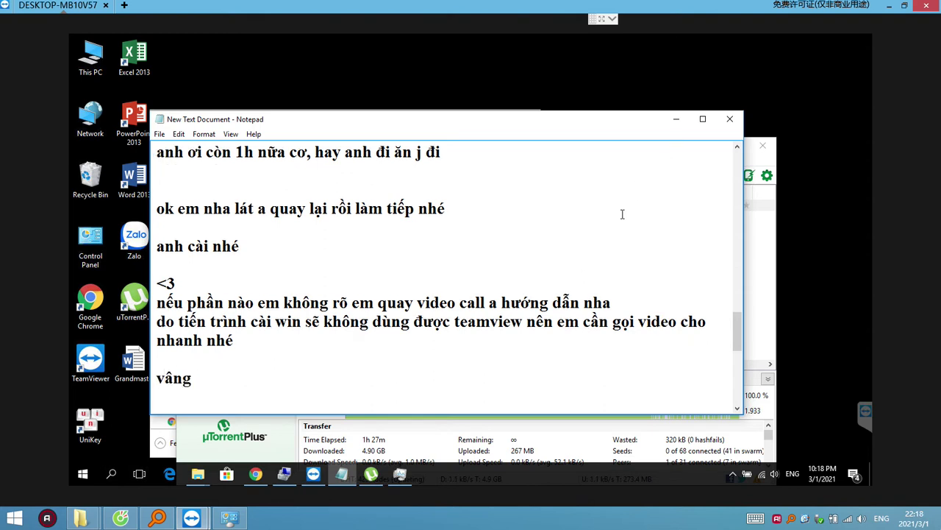
{"action": "type", "text": "ok bắt d"}
{"action": "type", "text": "ầu em nha"}
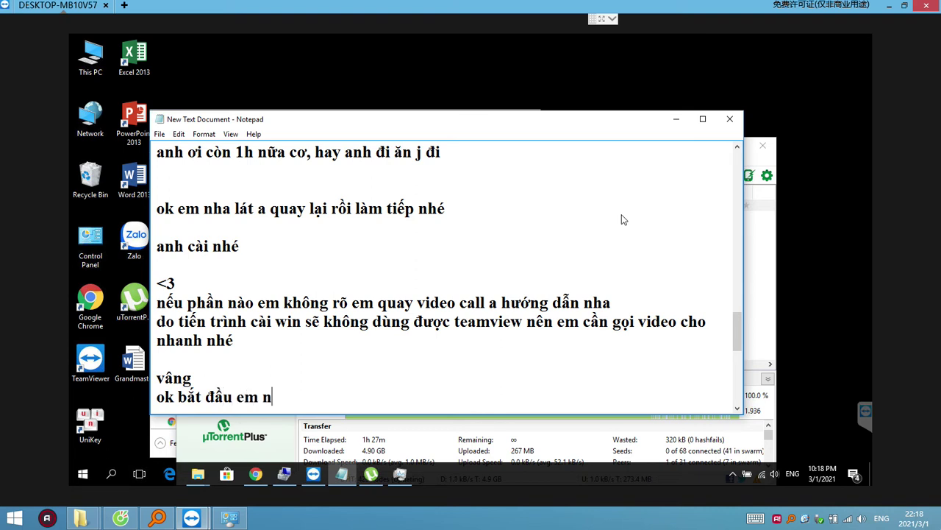
{"action": "key", "text": "Return"}
{"action": "key", "text": "Return"}
{"action": "key", "text": "Return"}
{"action": "key", "text": "Return"}
{"action": "key", "text": "Return"}
Add 'ok a' to the chat, then hide Notepad, close µTorrent to the tray, and move Task Manager aside.
{"action": "type", "text": "ok a"}
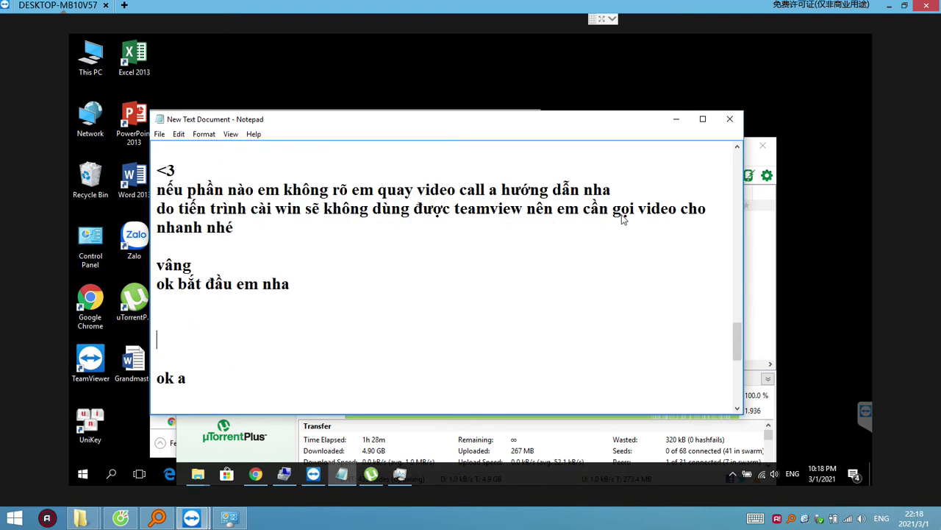
{"action": "left_click", "coordinate": [676, 118]}
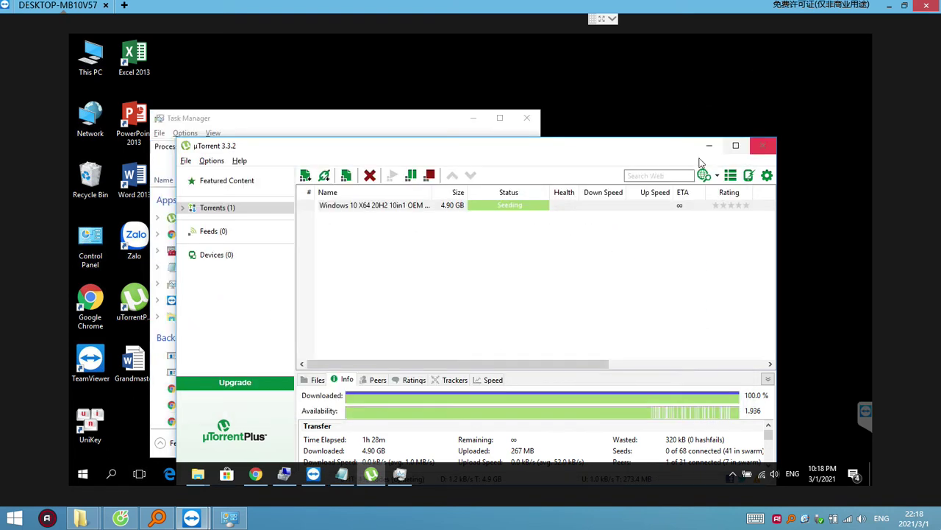
{"action": "left_click", "coordinate": [763, 146]}
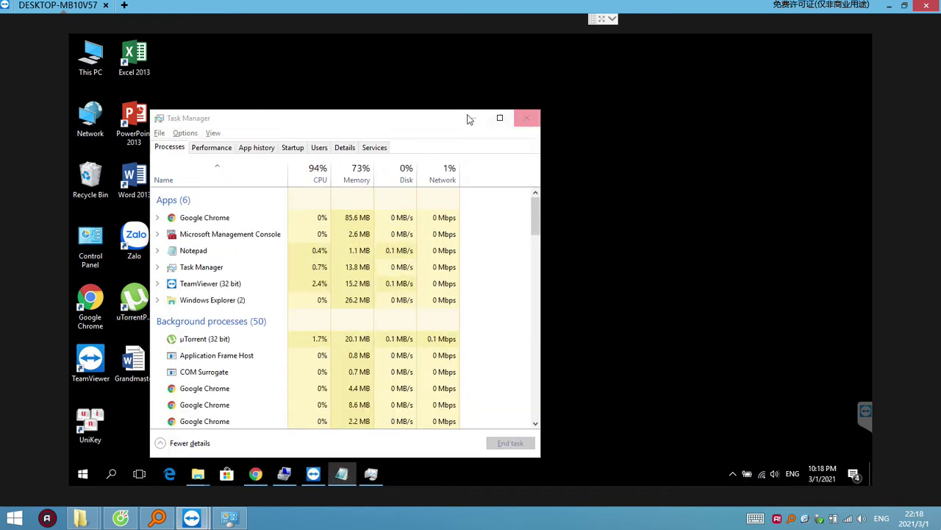
{"action": "left_click_drag", "start_coordinate": [466, 118], "coordinate": [590, 118]}
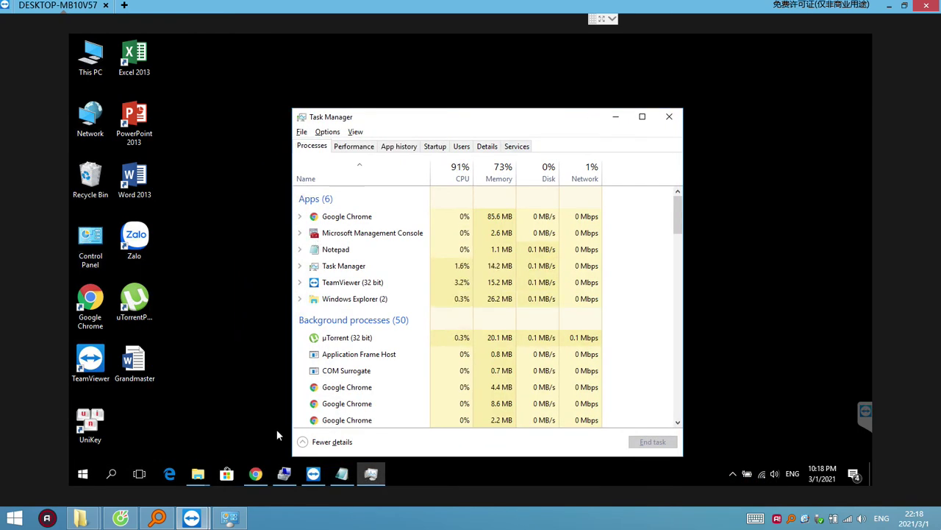
Open the Windows 10 X64 folder and mount the W10X64.10in1.ENU.FEB2021 ISO as DVD Drive (E:).
{"action": "mouse_move", "coordinate": [198, 473]}
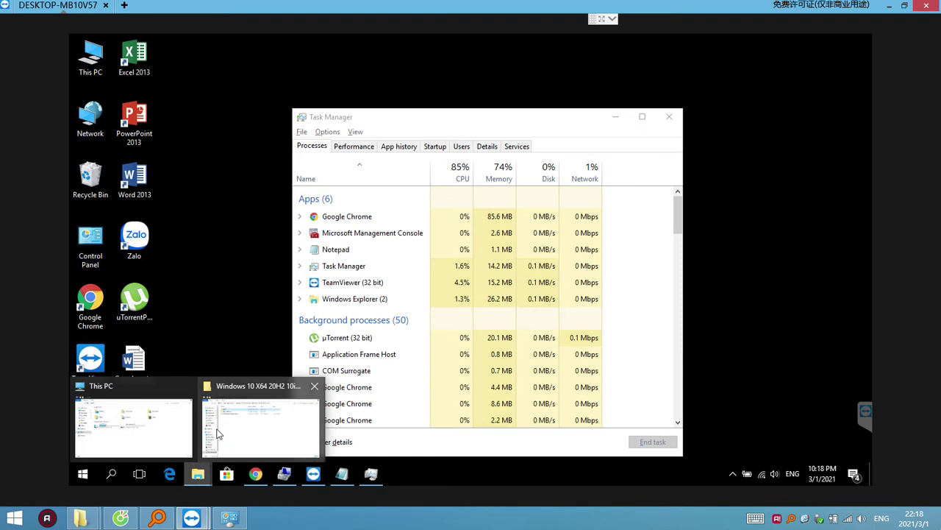
{"action": "left_click", "coordinate": [265, 423]}
{"action": "left_click", "coordinate": [388, 285]}
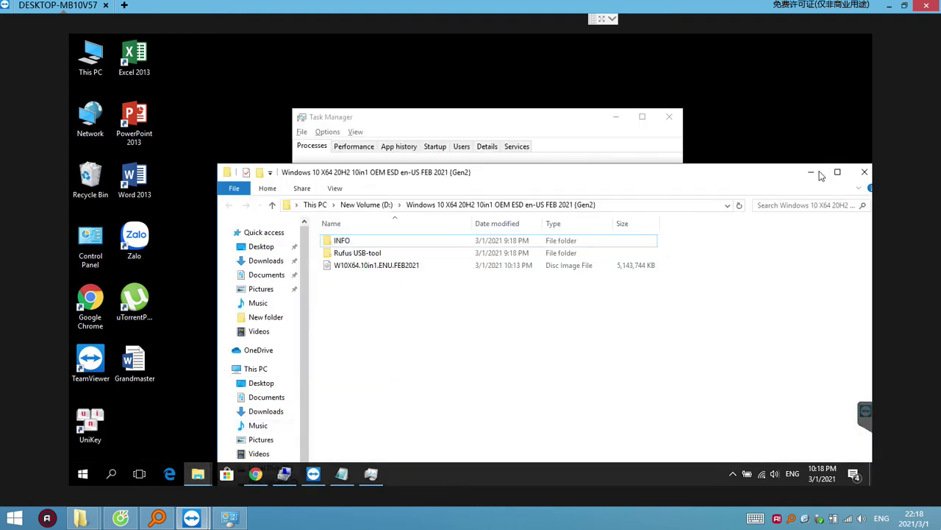
{"action": "left_click_drag", "start_coordinate": [740, 172], "coordinate": [670, 150]}
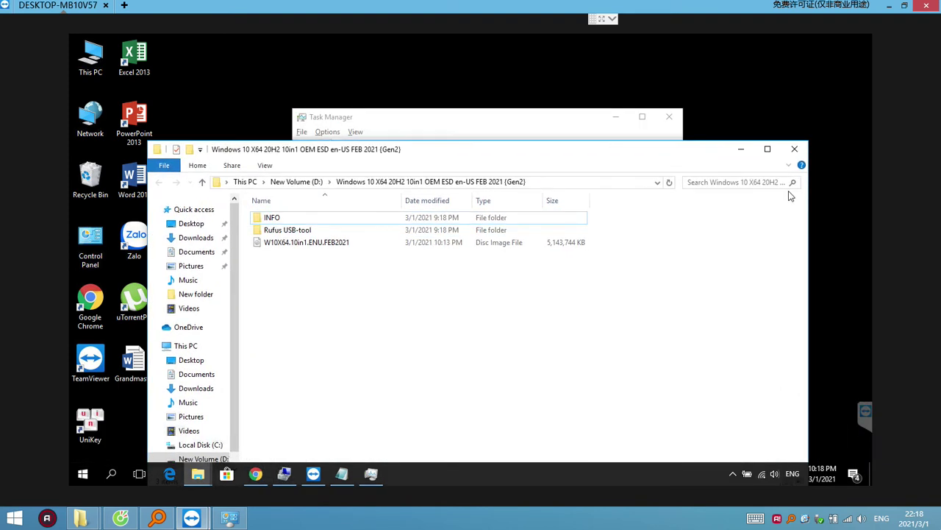
{"action": "left_click_drag", "start_coordinate": [815, 212], "coordinate": [713, 212]}
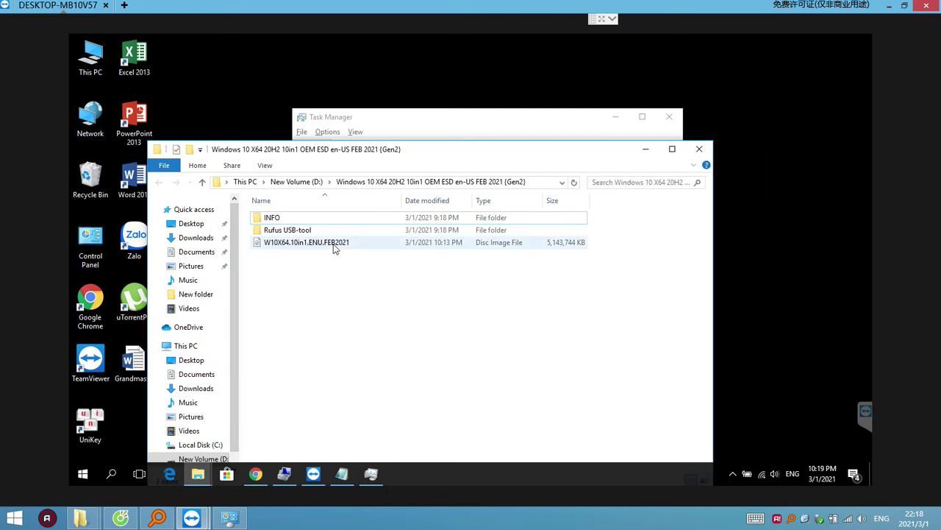
{"action": "double_click", "coordinate": [334, 243]}
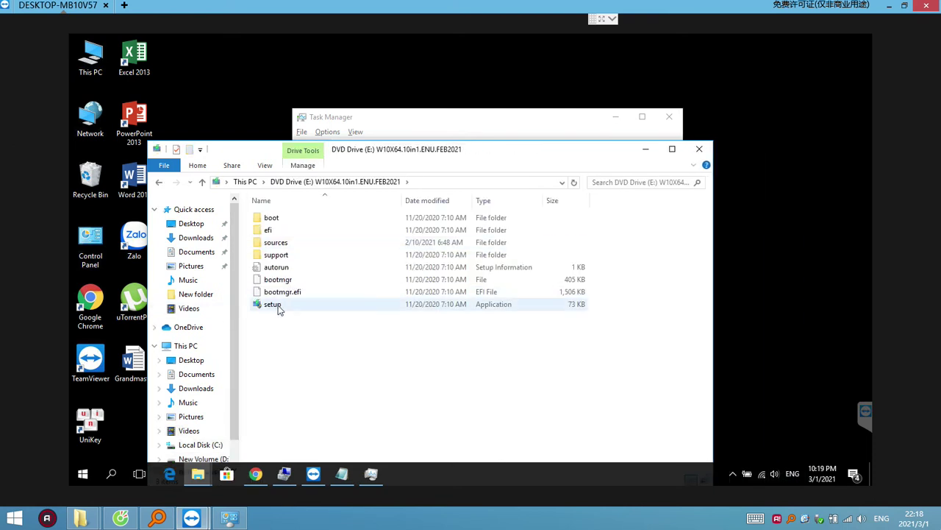
{"action": "left_click", "coordinate": [275, 309]}
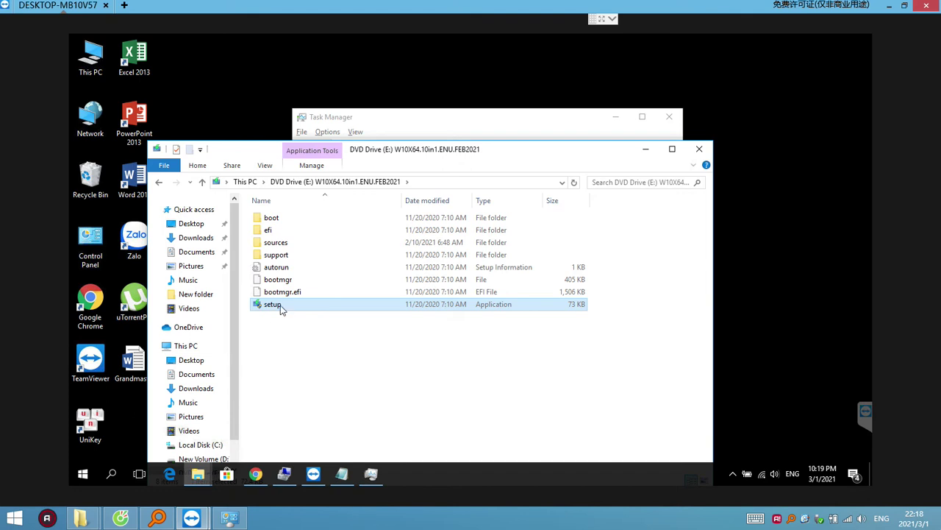
{"action": "right_click", "coordinate": [279, 309]}
Run Windows 10 Setup as administrator and proceed past the Install Windows 10 page.
{"action": "left_click", "coordinate": [316, 150]}
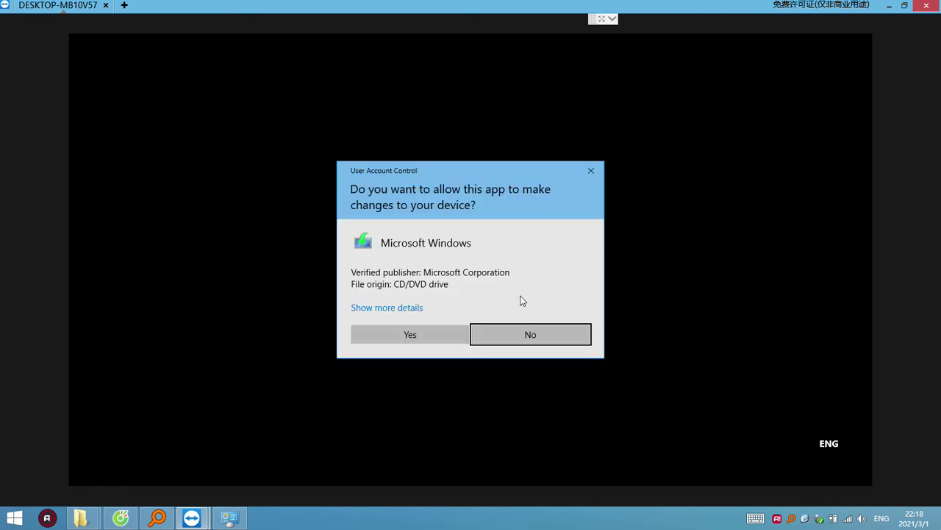
{"action": "left_click", "coordinate": [431, 334]}
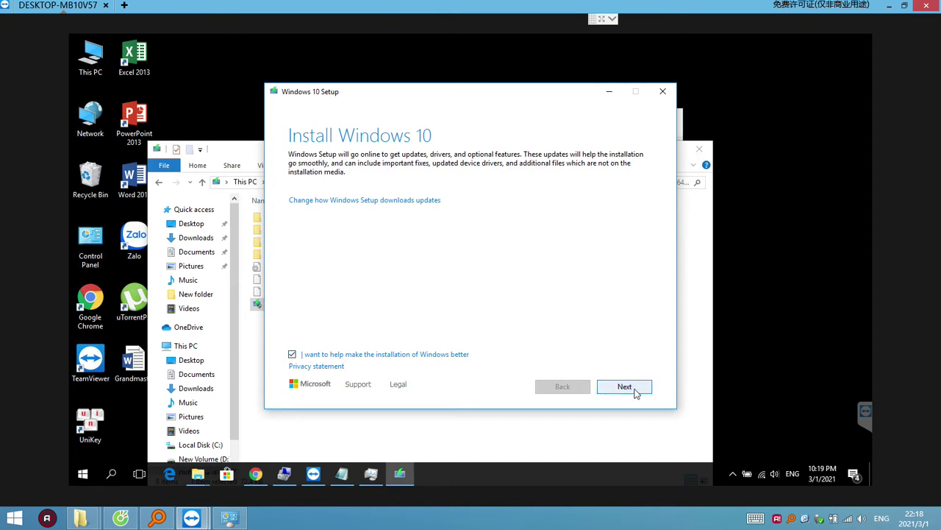
{"action": "left_click", "coordinate": [624, 387]}
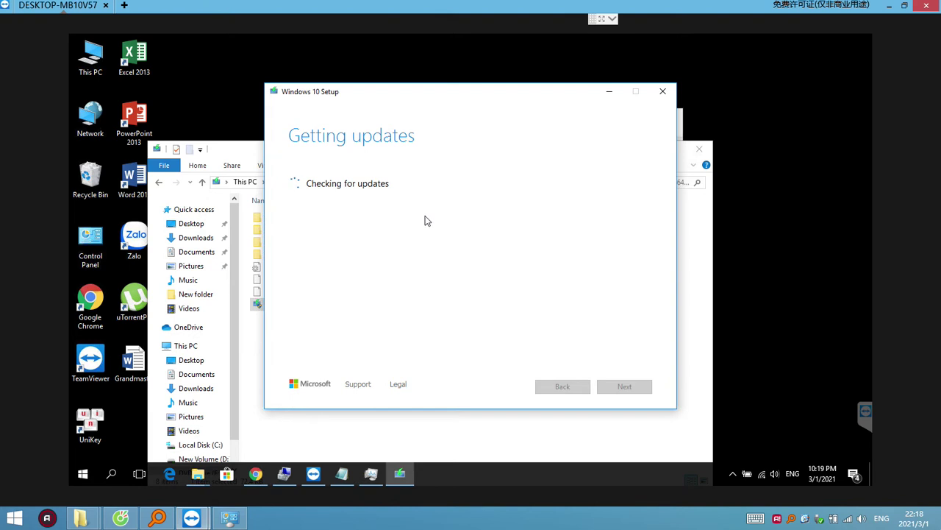
Browse Local Disk (C:) to the Windows folder, minimize Explorer, and shift Setup slightly left.
{"action": "left_click", "coordinate": [200, 444]}
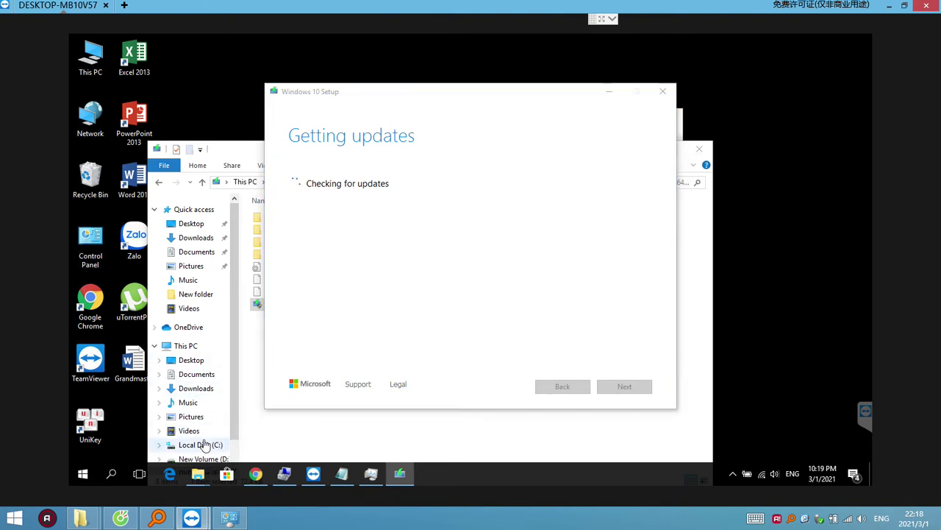
{"action": "left_click", "coordinate": [284, 281]}
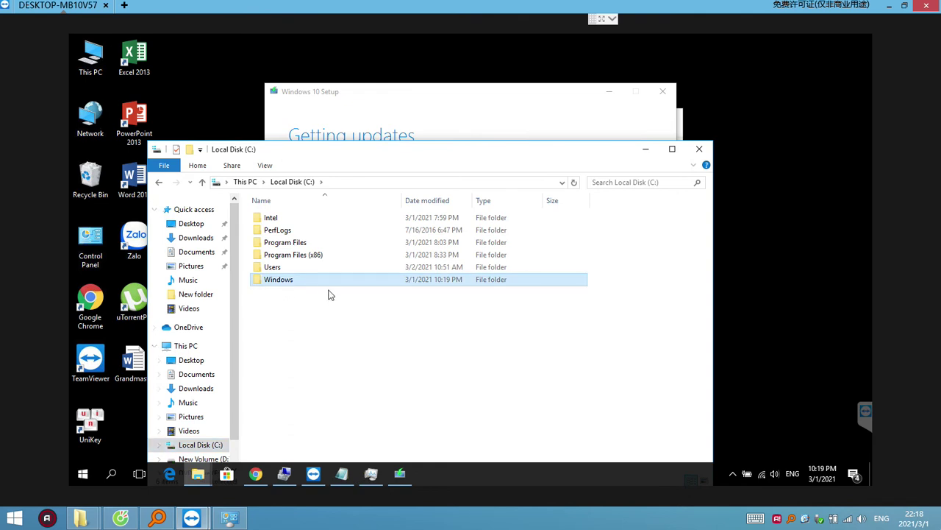
{"action": "left_click", "coordinate": [646, 150]}
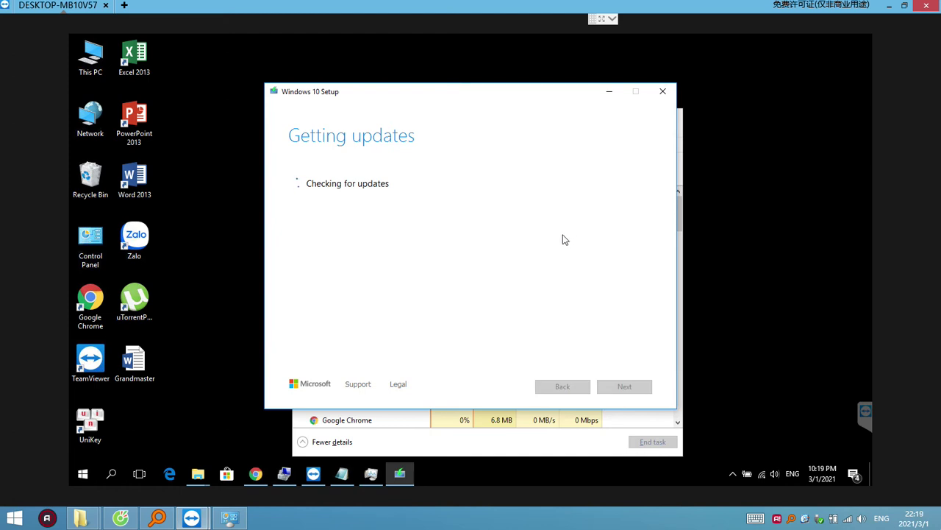
{"action": "left_click_drag", "start_coordinate": [464, 94], "coordinate": [394, 88]}
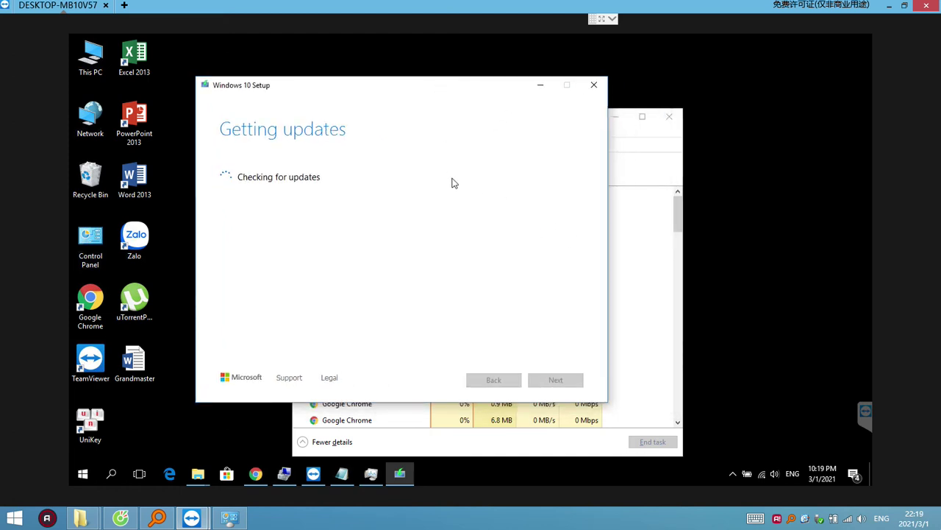
Bring the Notepad chat forward, make it narrower and taller, and park it at right.
{"action": "left_click", "coordinate": [342, 473]}
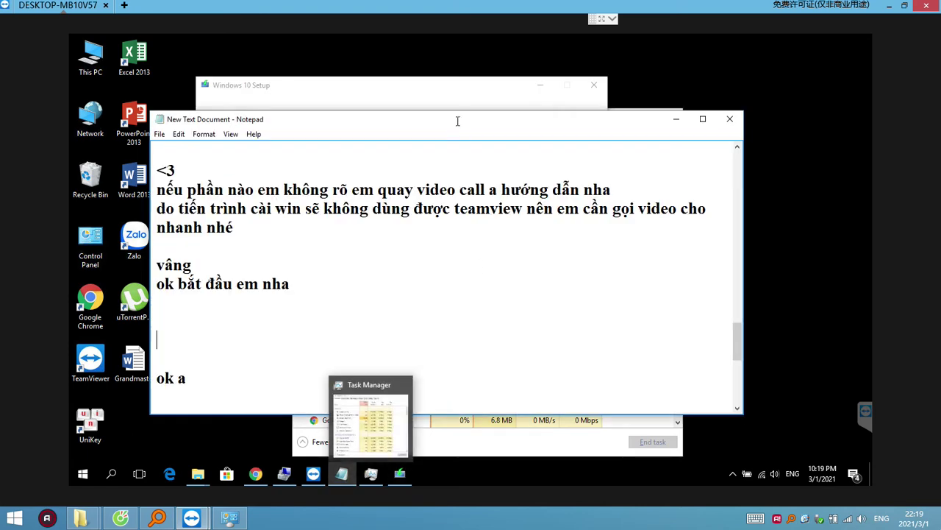
{"action": "left_click_drag", "start_coordinate": [460, 116], "coordinate": [561, 170]}
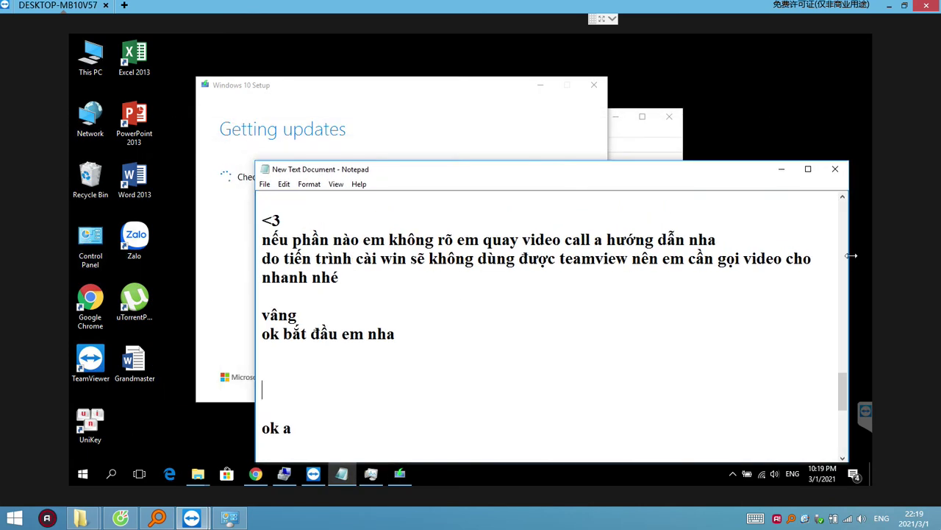
{"action": "left_click_drag", "start_coordinate": [848, 257], "coordinate": [622, 265]}
{"action": "left_click_drag", "start_coordinate": [508, 175], "coordinate": [763, 51]}
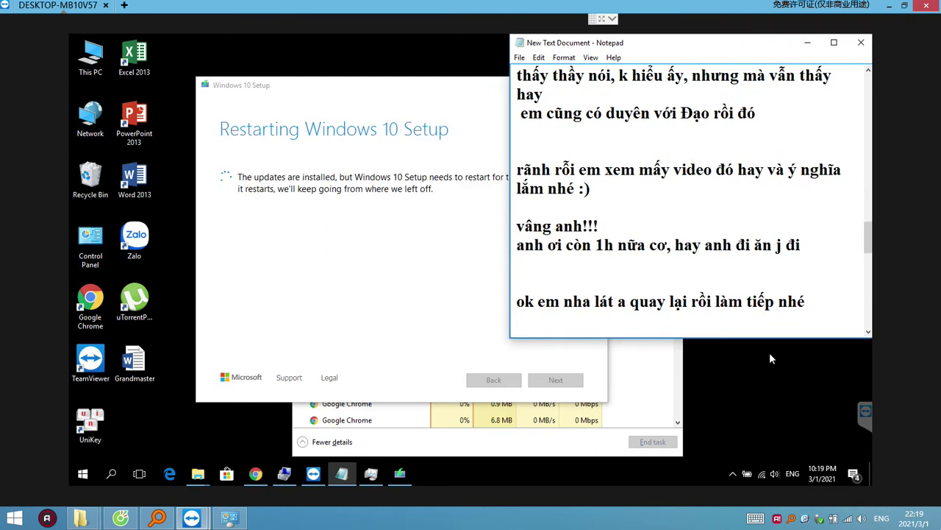
{"action": "left_click_drag", "start_coordinate": [762, 340], "coordinate": [763, 460]}
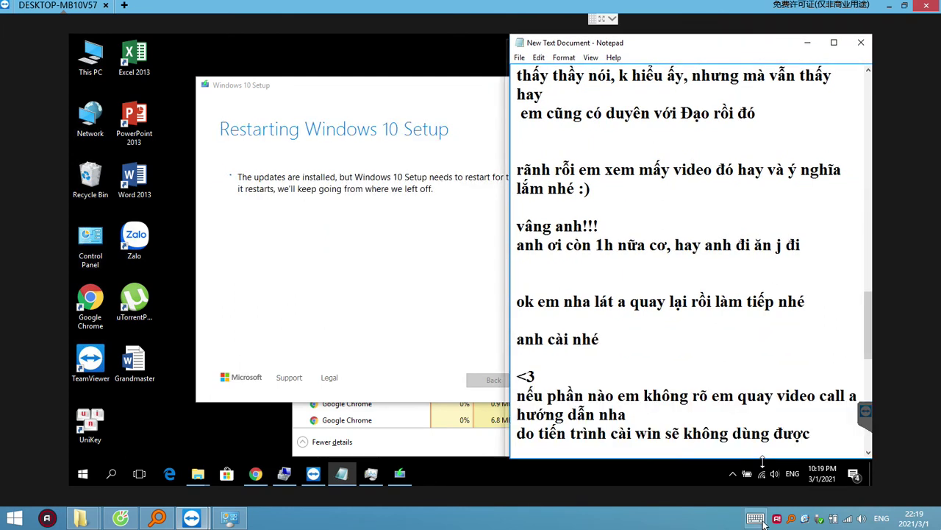
{"action": "scroll", "coordinate": [622, 272], "scroll_direction": "down", "scroll_amount": 5}
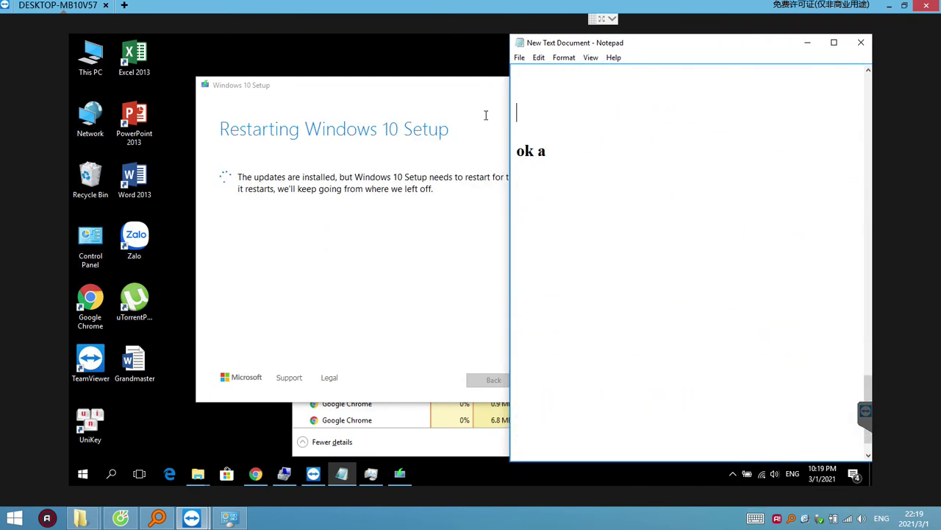
Shift the Setup window further left beside the Notepad chat, keeping focus in Notepad.
{"action": "left_click", "coordinate": [410, 110]}
{"action": "left_click_drag", "start_coordinate": [341, 83], "coordinate": [224, 71]}
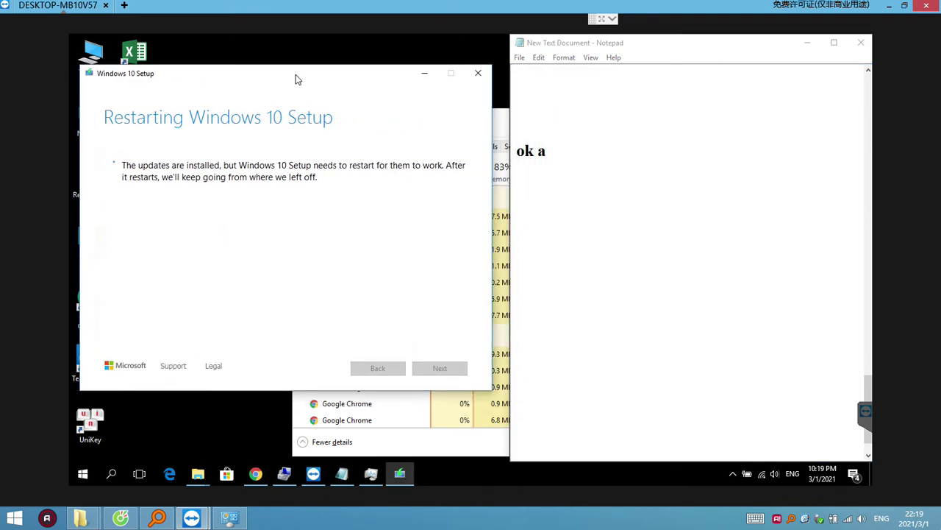
{"action": "left_click", "coordinate": [584, 212]}
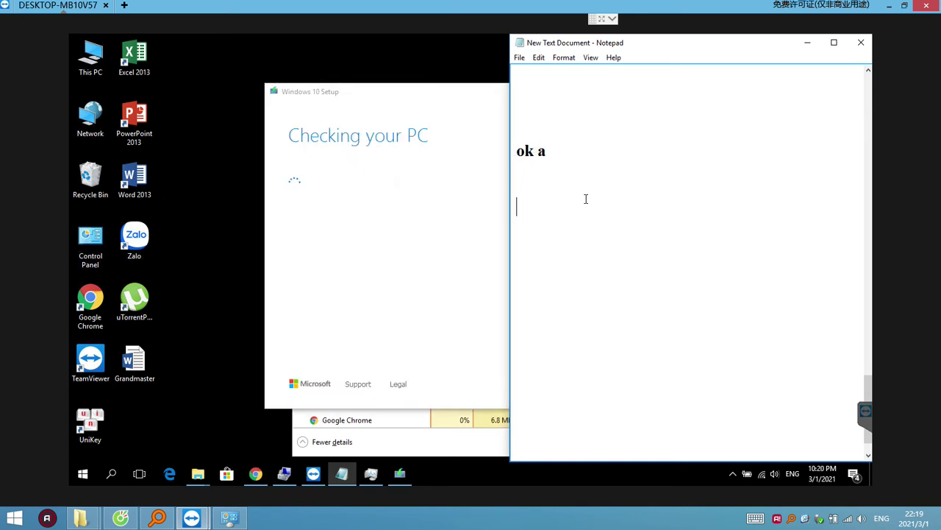
{"action": "left_click_drag", "start_coordinate": [440, 93], "coordinate": [250, 94]}
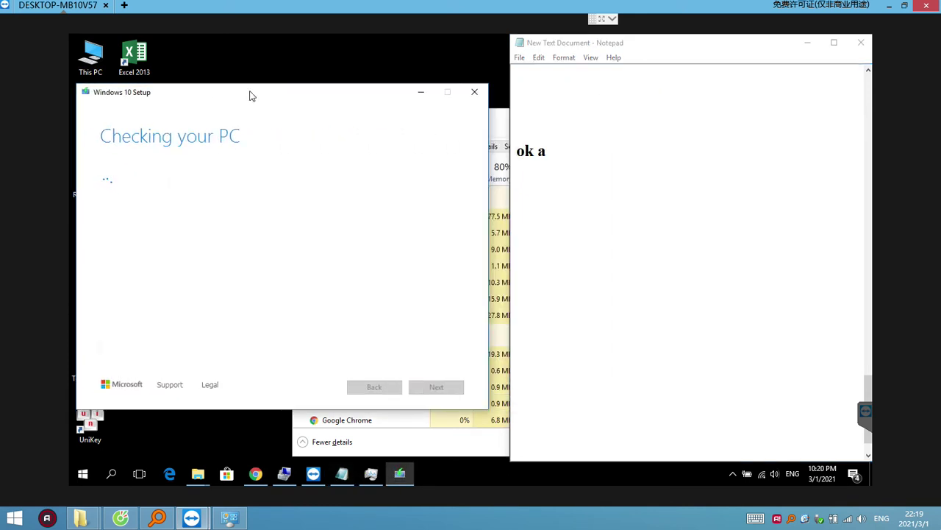
{"action": "left_click", "coordinate": [555, 86]}
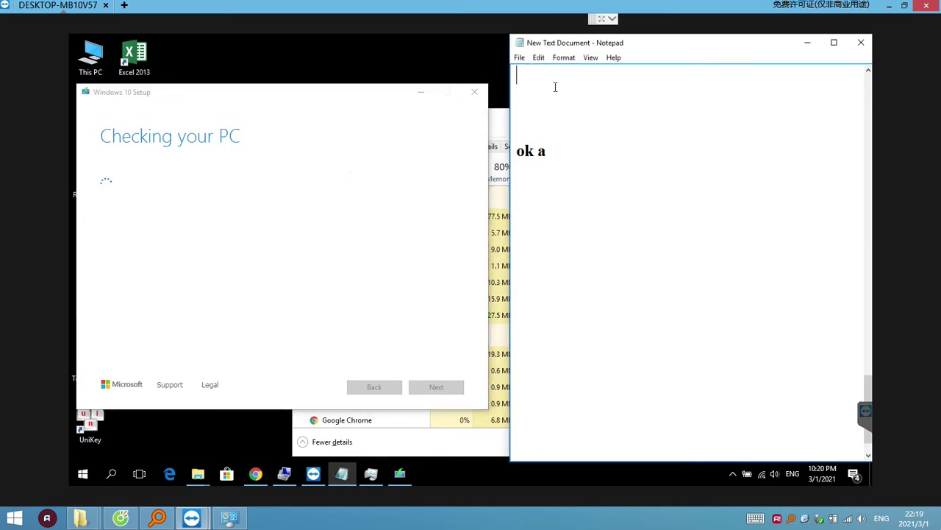
{"action": "scroll", "coordinate": [597, 145], "scroll_direction": "up", "scroll_amount": 4}
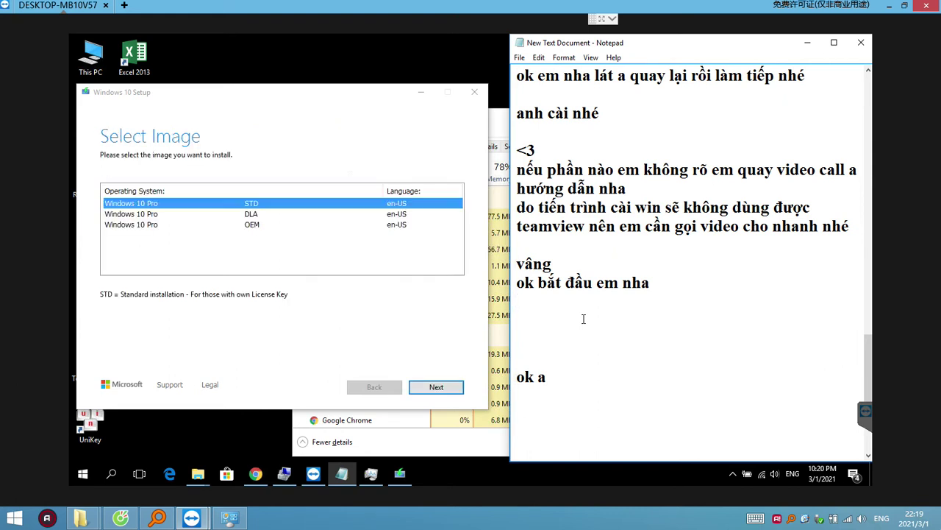
Compare the OEM, DLA and STD Windows 10 Pro image descriptions.
{"action": "left_click", "coordinate": [153, 225]}
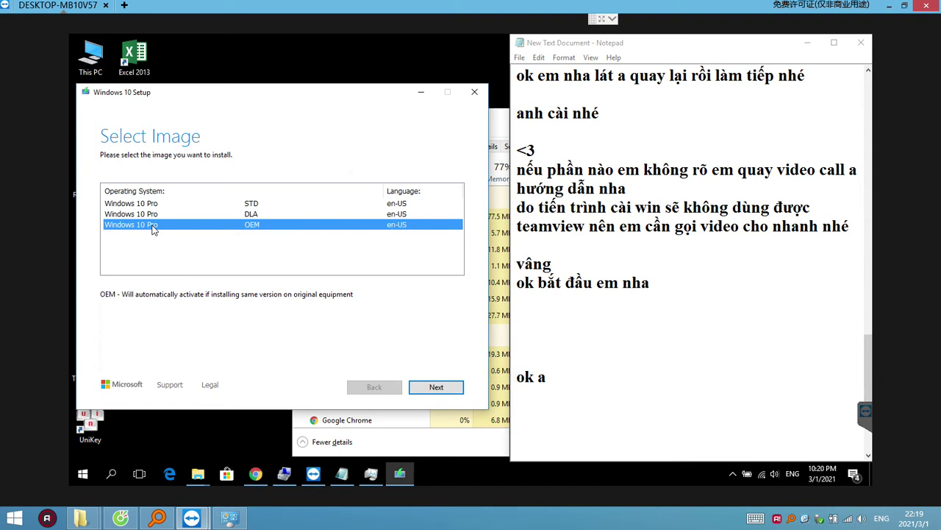
{"action": "left_click", "coordinate": [147, 215]}
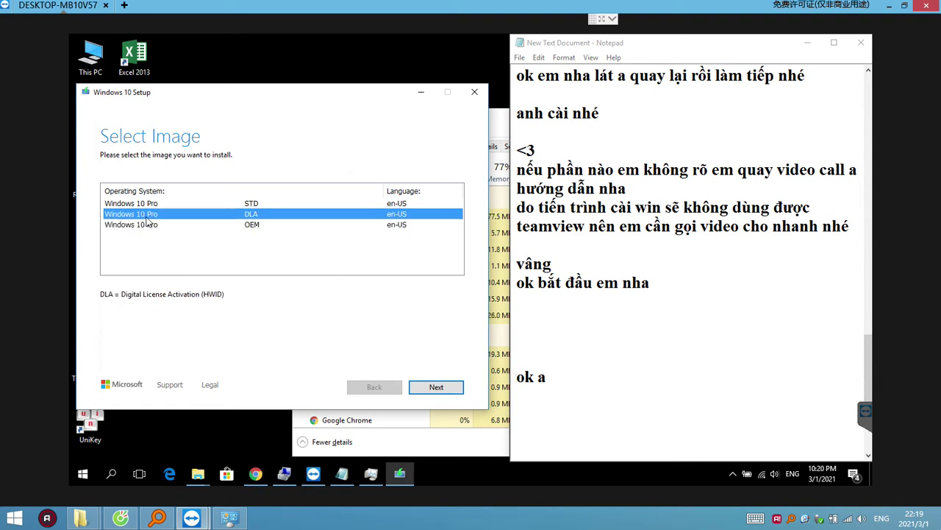
{"action": "left_click", "coordinate": [147, 208]}
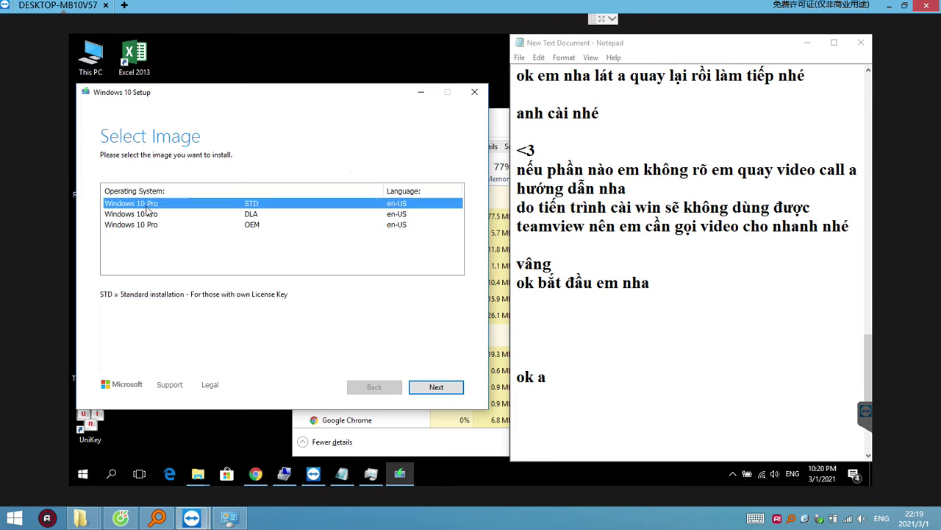
{"action": "left_click", "coordinate": [147, 214]}
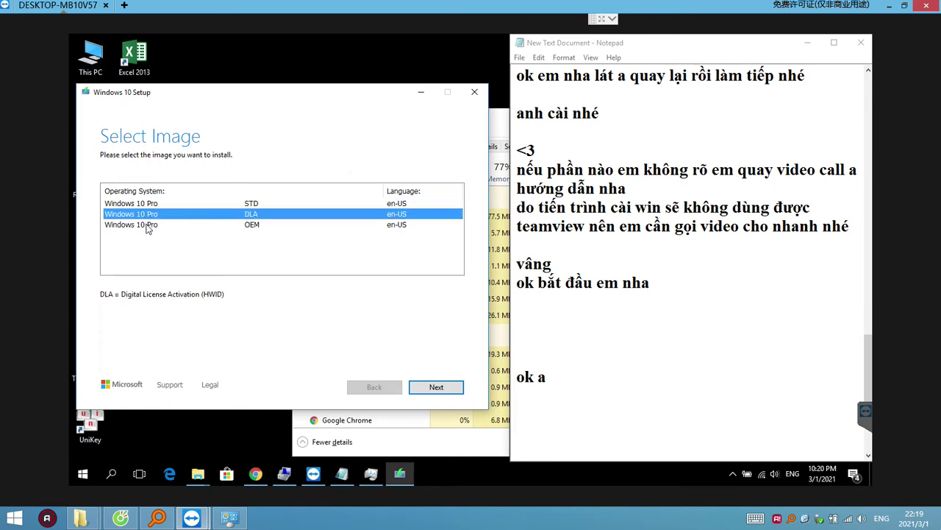
{"action": "left_click", "coordinate": [146, 225]}
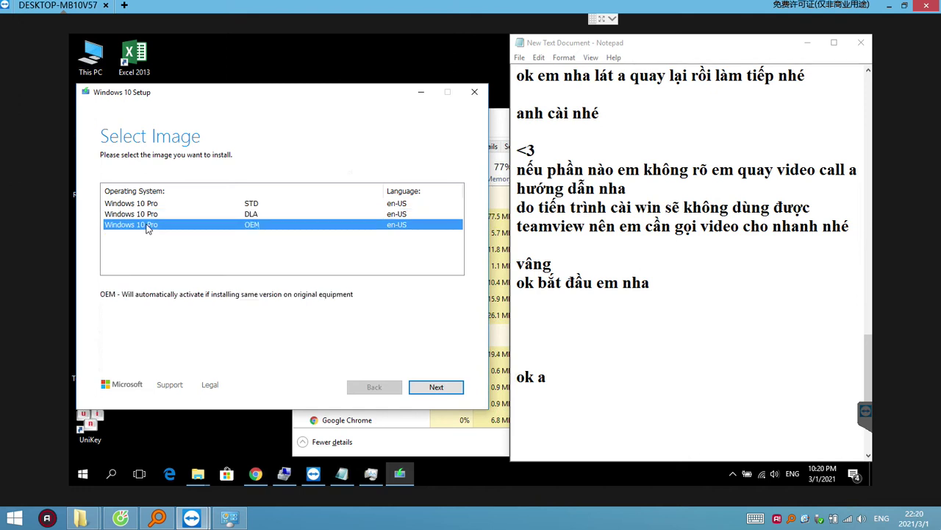
Choose the STD Windows 10 Pro image, continue, and accept the license terms.
{"action": "left_click", "coordinate": [149, 205]}
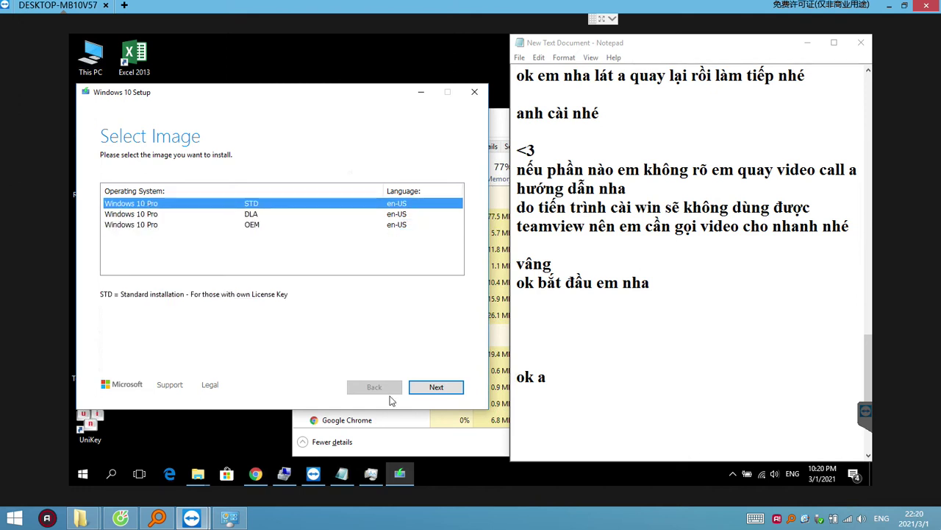
{"action": "left_click", "coordinate": [438, 388]}
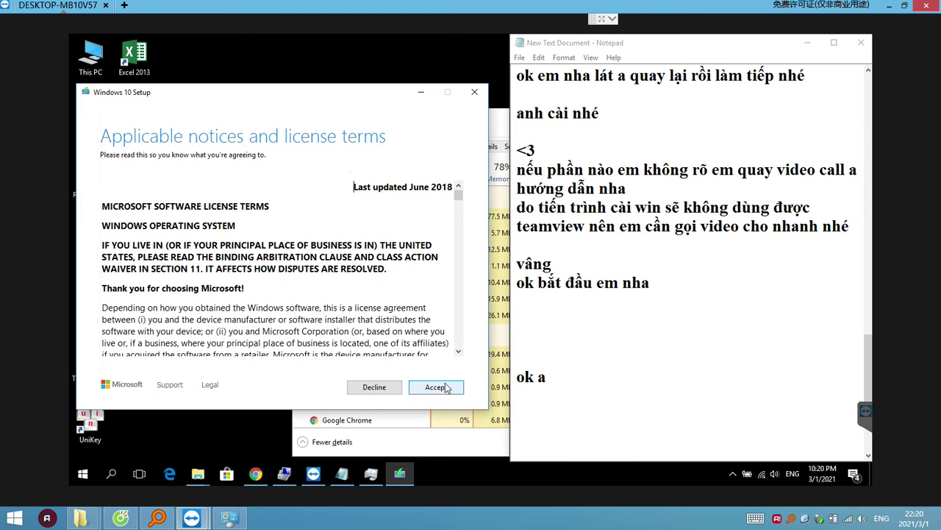
{"action": "left_click", "coordinate": [435, 387]}
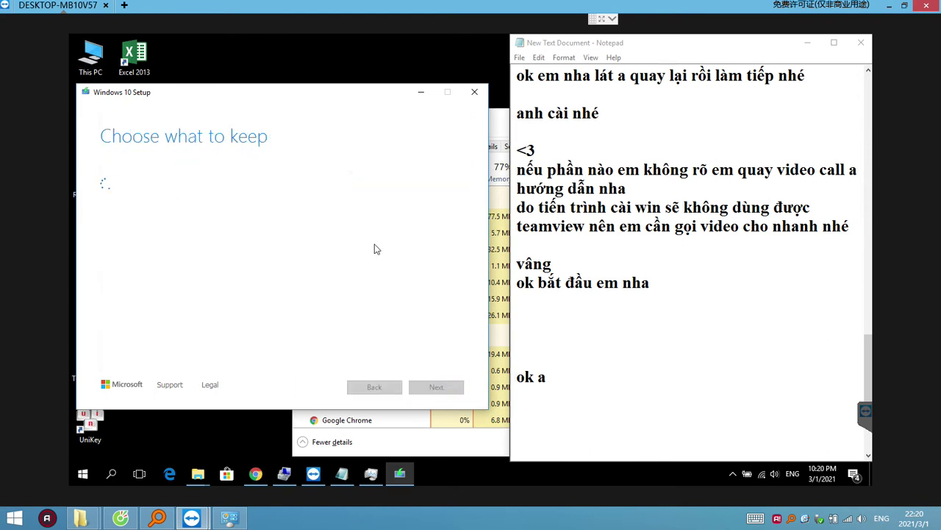
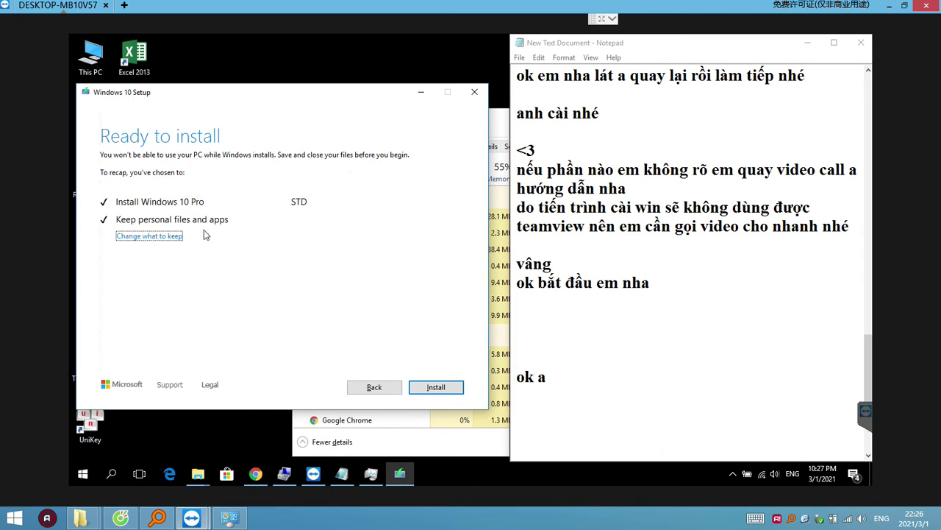
Start the Windows 10 Pro upgrade that keeps personal files and apps.
{"action": "left_click", "coordinate": [435, 394]}
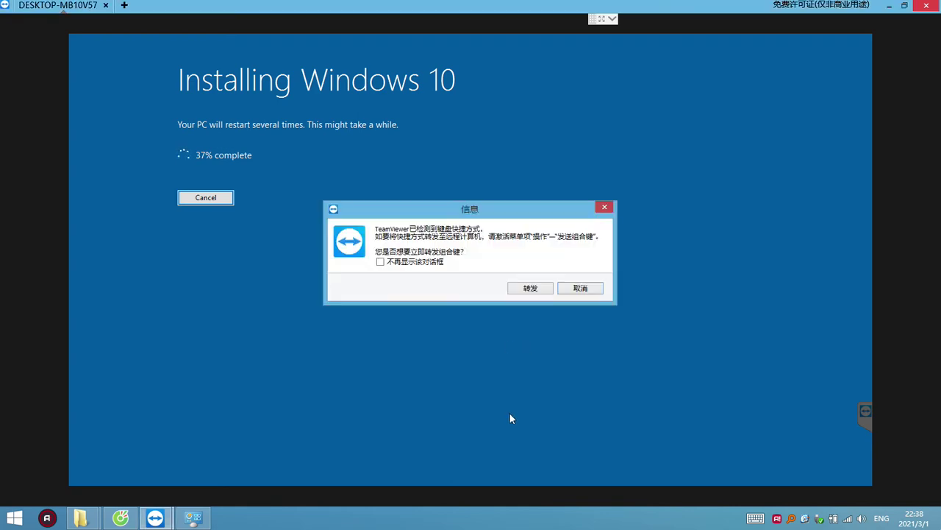
Dismiss the keyboard-shortcut notices and reveal the session list panel and remote toolbar.
{"action": "left_click", "coordinate": [604, 208]}
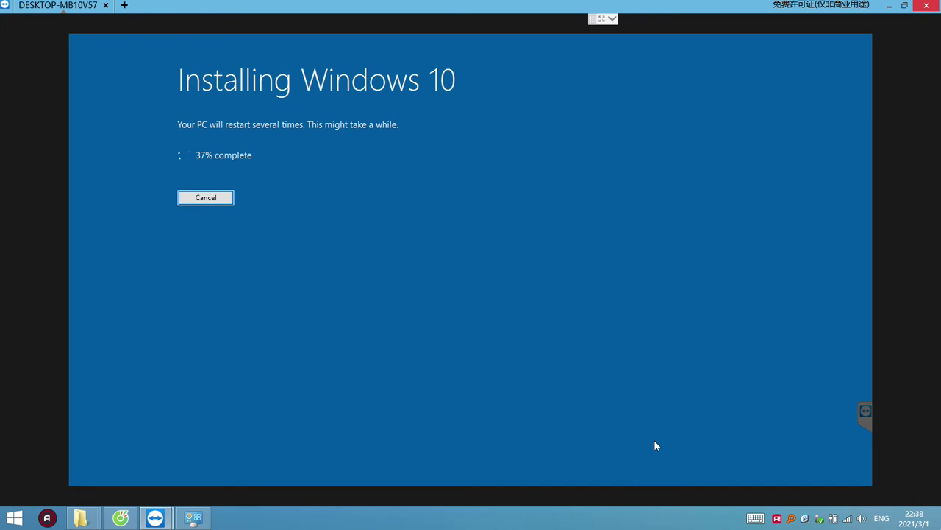
{"action": "left_click", "coordinate": [865, 410]}
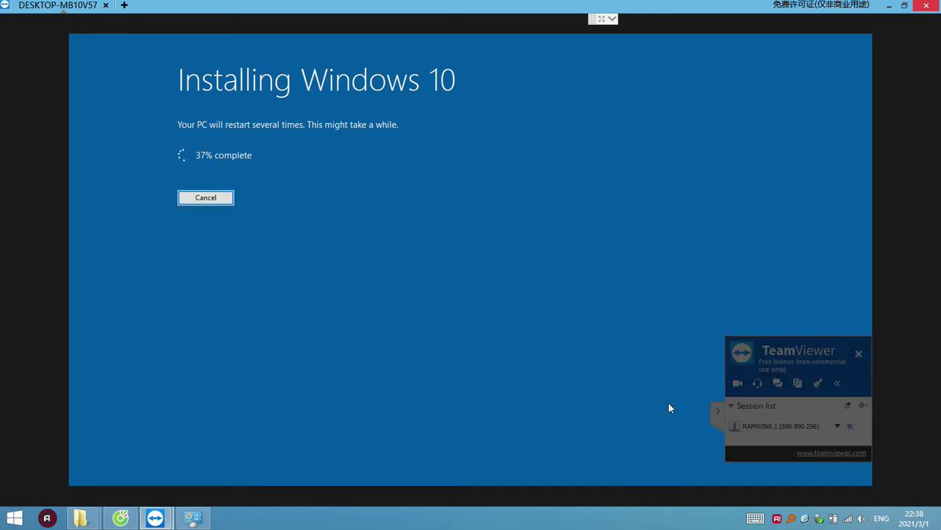
{"action": "left_click", "coordinate": [613, 19]}
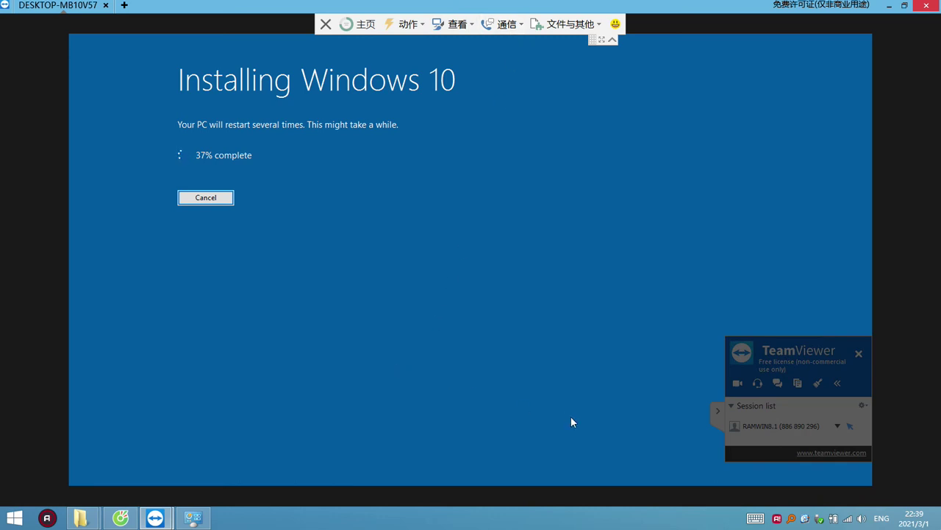
{"action": "key", "text": "alt+Tab"}
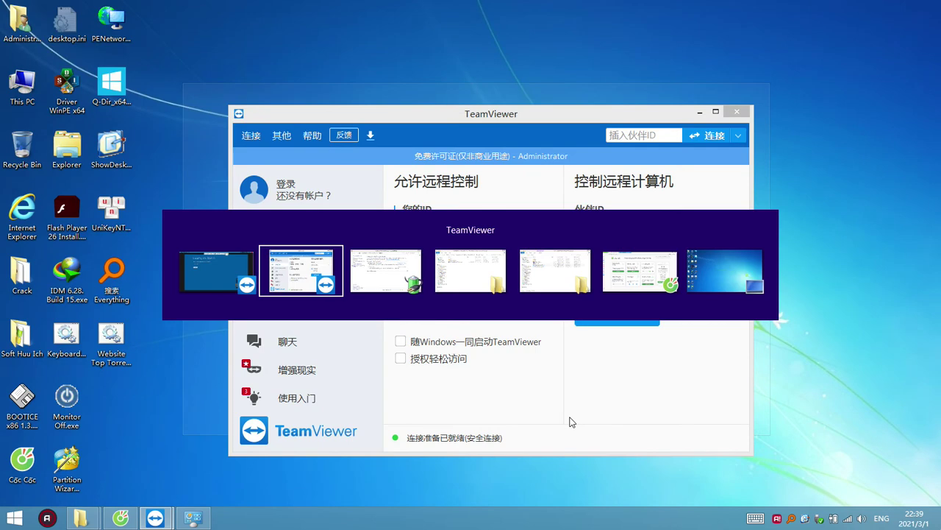
{"action": "key", "text": "alt+Tab"}
{"action": "key", "text": "alt+Tab"}
{"action": "key", "text": "alt+Tab"}
{"action": "key", "text": "alt+Tab"}
{"action": "key", "text": "alt+Tab"}
{"action": "key", "text": "alt+Tab"}
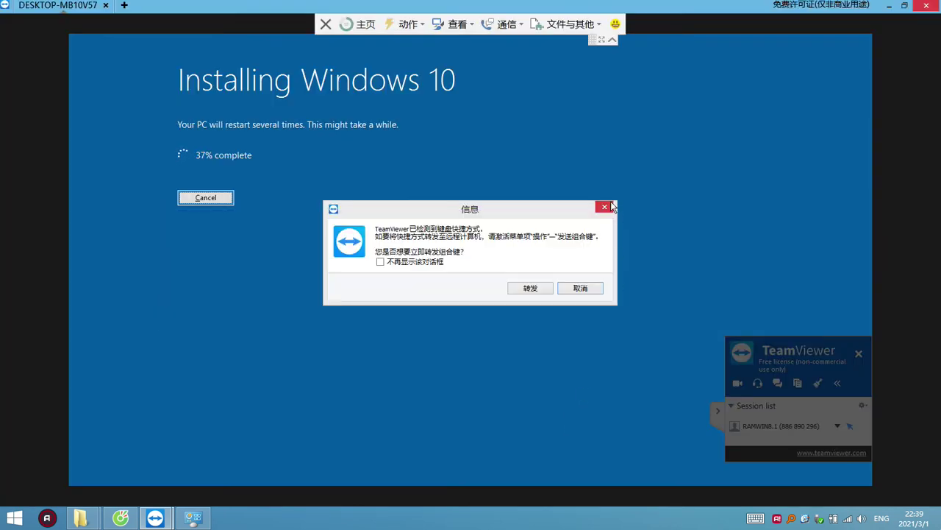
{"action": "left_click", "coordinate": [604, 206]}
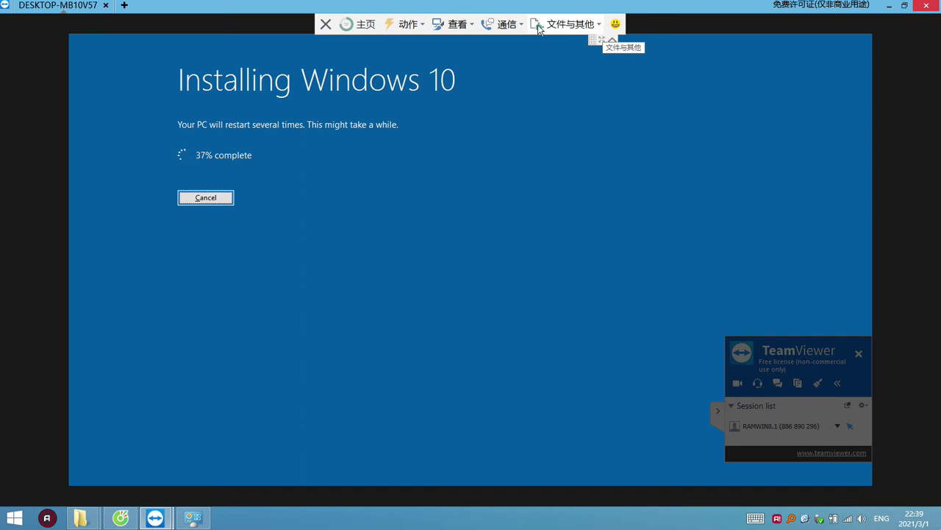
Open a chat with the remote PC and send a message about the Win10PE rescue disc.
{"action": "left_click", "coordinate": [487, 28]}
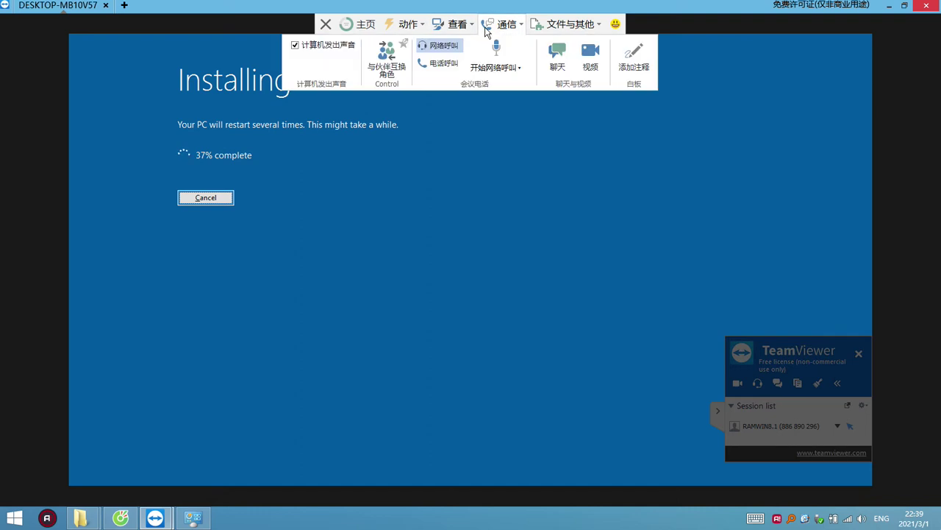
{"action": "left_click", "coordinate": [558, 55]}
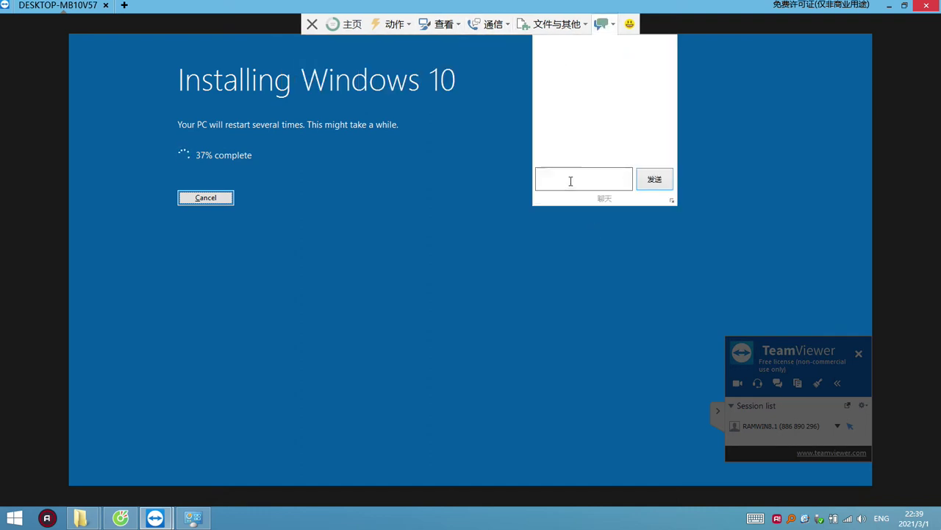
{"action": "type", "text": "bieest."}
{"action": "key", "text": "BackSpace"}
{"action": "key", "text": "BackSpace"}
{"action": "key", "text": "BackSpace"}
{"action": "type", "text": "t vay nay vo win10pe cuu ho cai le hon em a :)"}
{"action": "key", "text": "Return"}
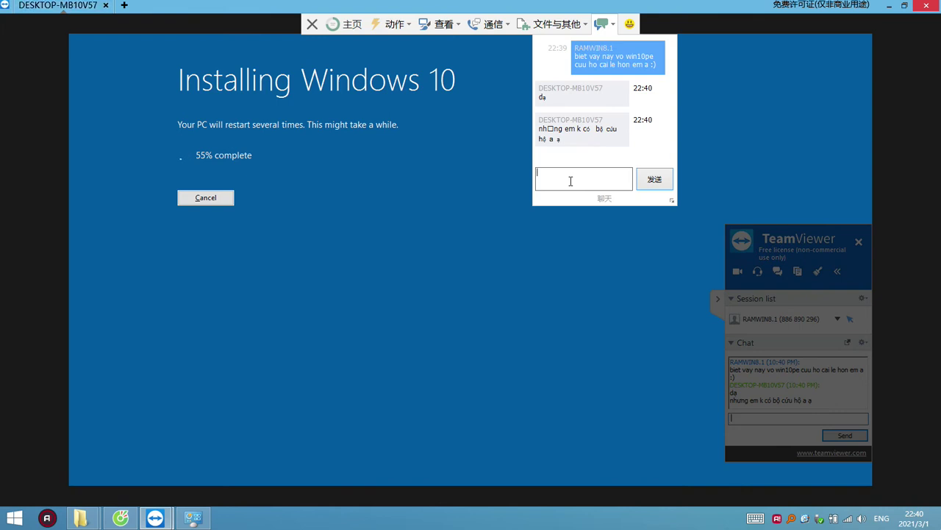
Send the chat message 'bo cai win la ok roi' about the Windows installer.
{"action": "type", "text": "em cos"}
{"action": "key", "text": "BackSpace"}
{"action": "type", "text": "s"}
{"action": "key", "text": "BackSpace"}
{"action": "type", "text": "bo cai "}
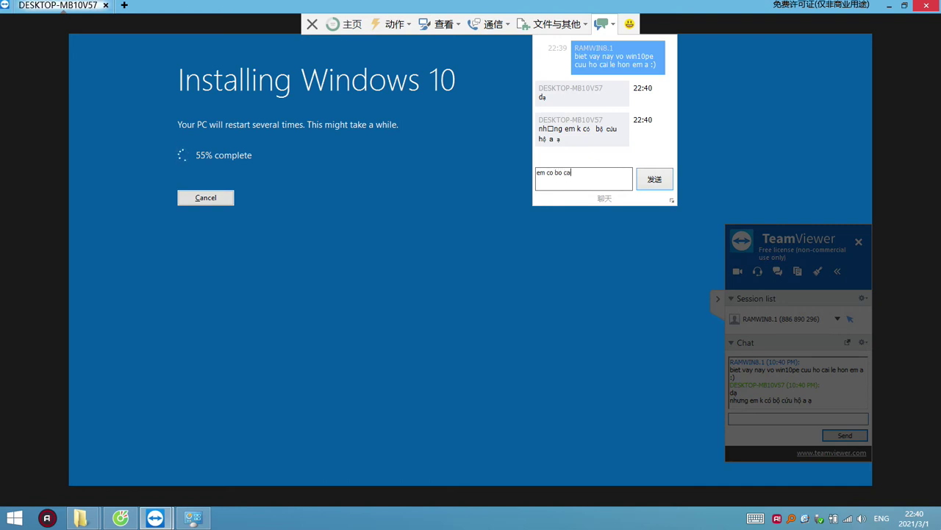
{"action": "type", "text": "win la ok roi"}
{"action": "key", "text": "Return"}
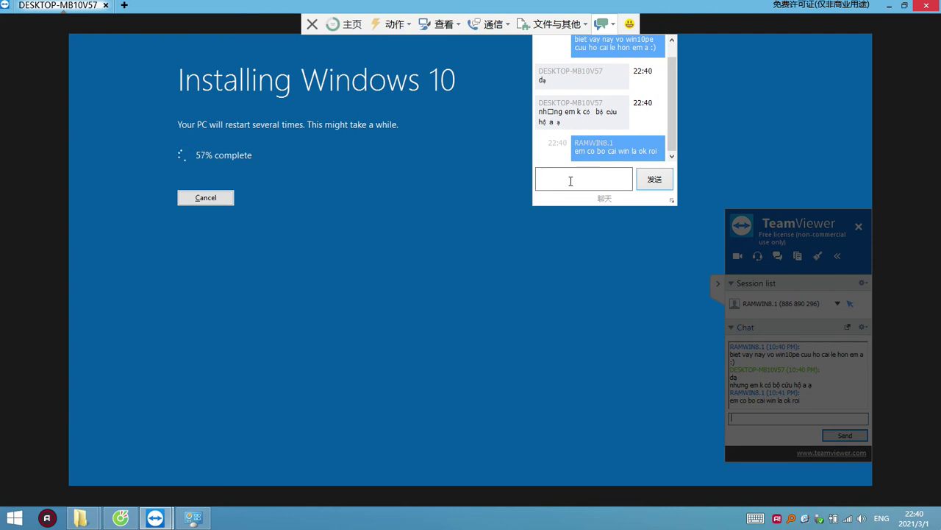
Send a message about needing the Windows installer's features, then close the chat popup.
{"action": "type", "text": "a muon tinh nang"}
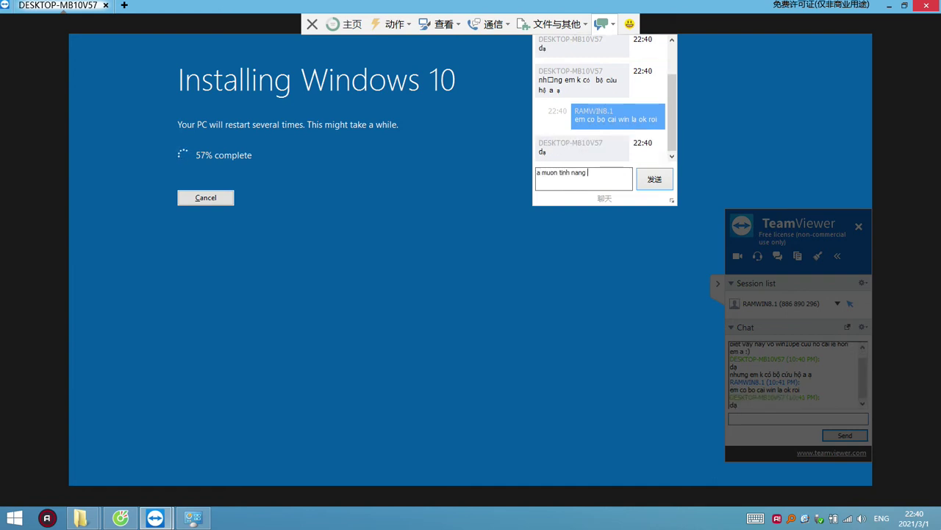
{"action": "type", "text": " cua bo cai windows de lam dc ma"}
{"action": "key", "text": "Return"}
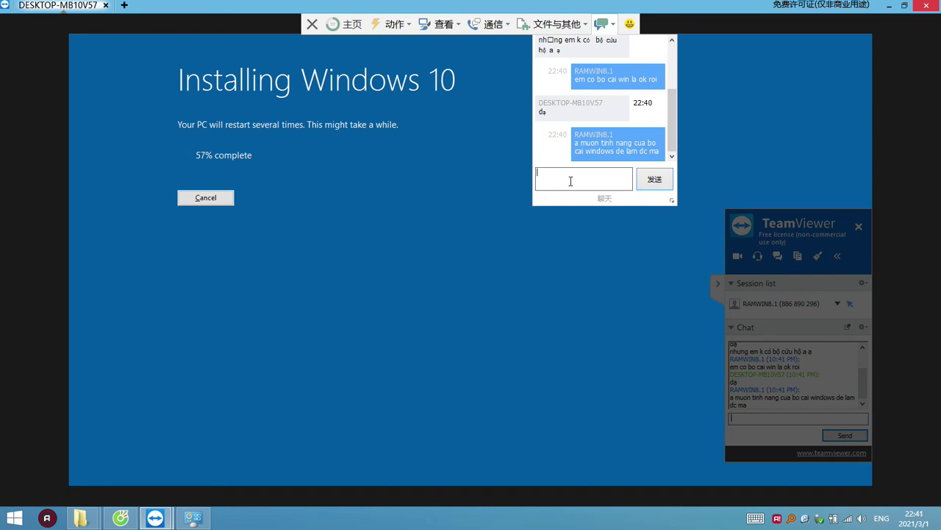
{"action": "left_click", "coordinate": [544, 279]}
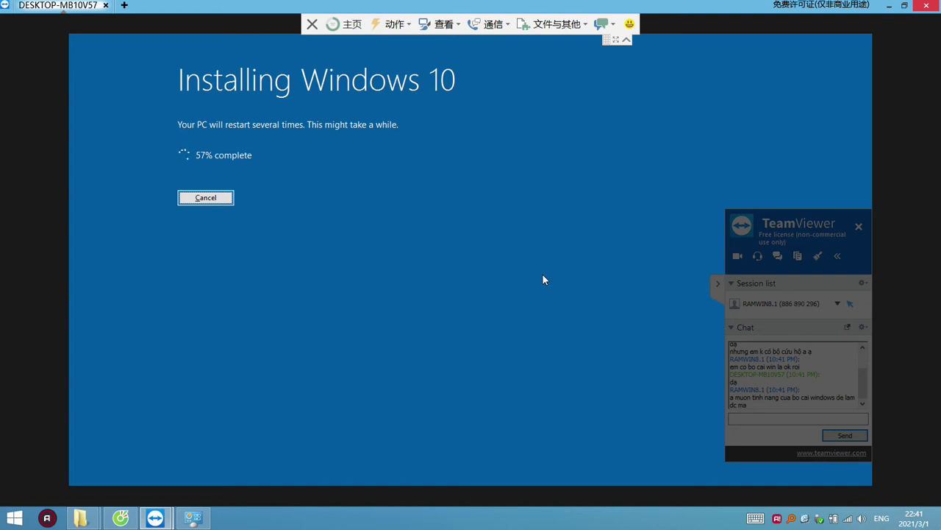
Reply in the side chat with 'vâng' and 'em ko biet'.
{"action": "left_click", "coordinate": [764, 420]}
{"action": "type", "text": "vâng"}
{"action": "key", "text": "Return"}
{"action": "type", "text": "em ko biet"}
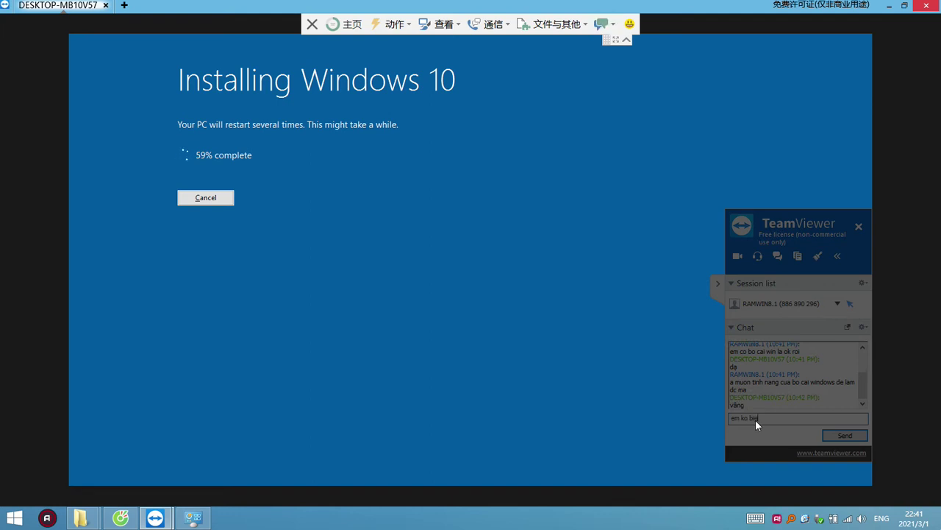
{"action": "key", "text": "Return"}
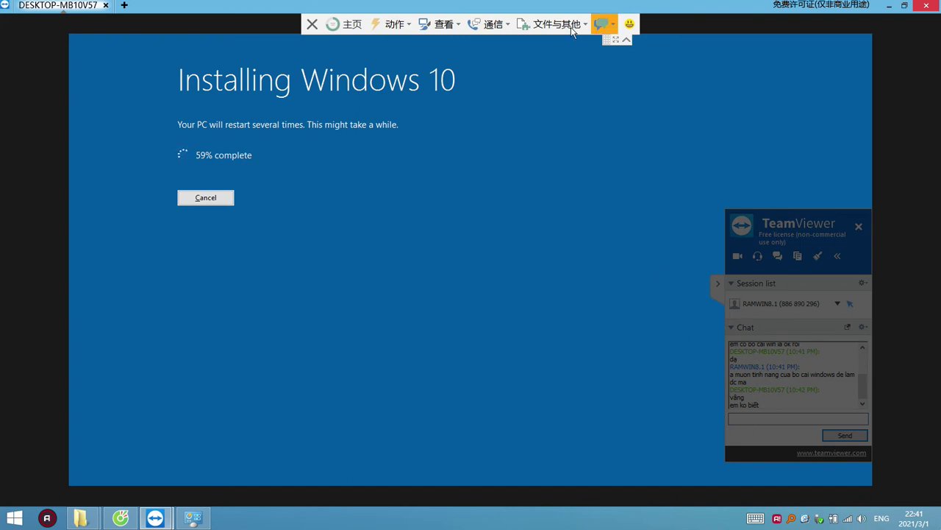
Send messages explaining the SSD update slowness and that later updates will be larger.
{"action": "left_click", "coordinate": [600, 24]}
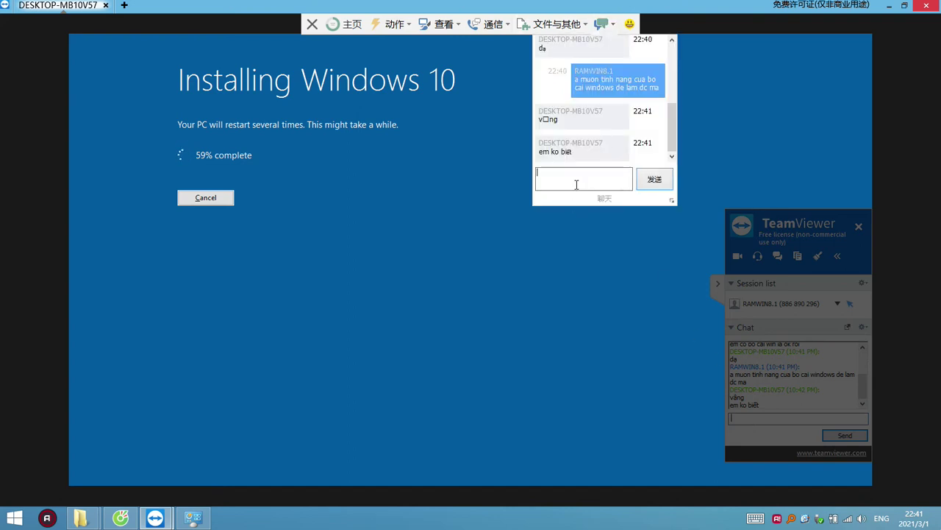
{"action": "type", "text": "cung do em dung"}
{"action": "type", "text": "ssd nen a cu tuo"}
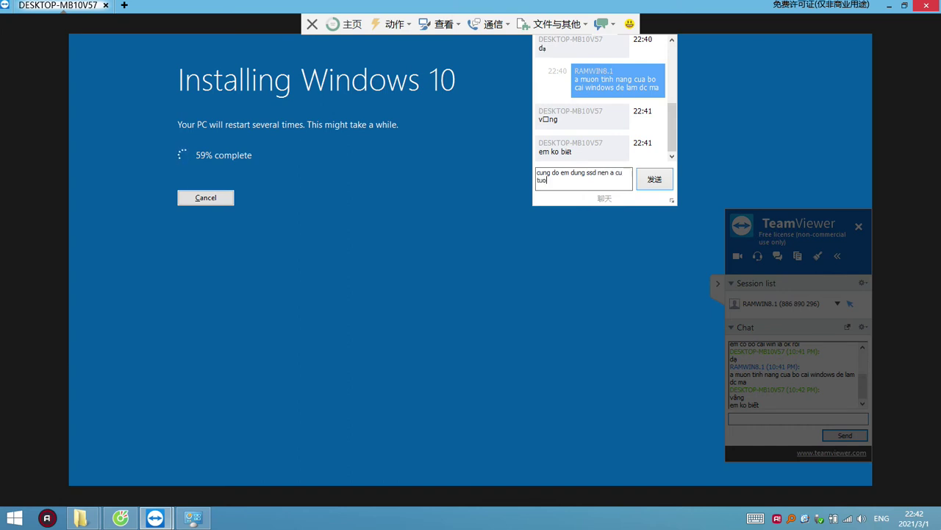
{"action": "type", "text": "ng update kieu nay no se nhanh h"}
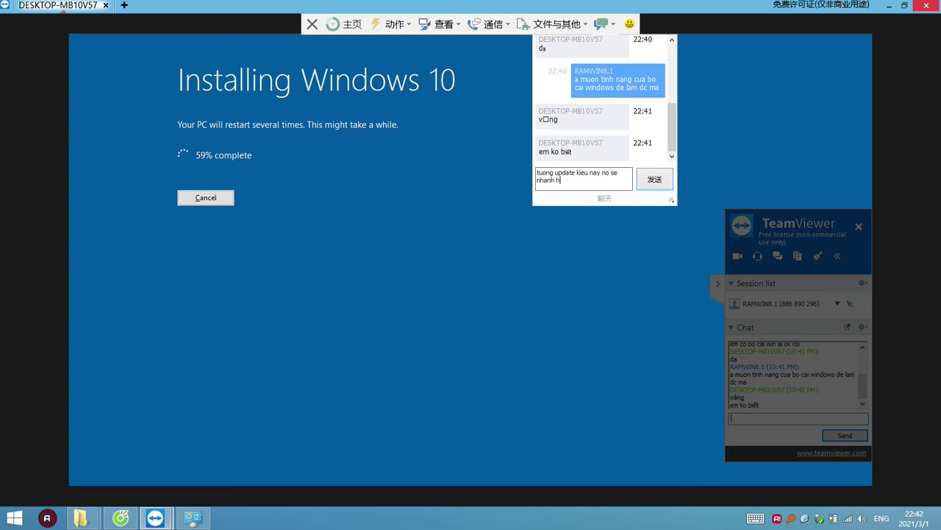
{"action": "type", "text": "on ai d"}
{"action": "type", "text": "e cham hon"}
{"action": "type", "text": " gap d"}
{"action": "type", "text": "oi thoi g"}
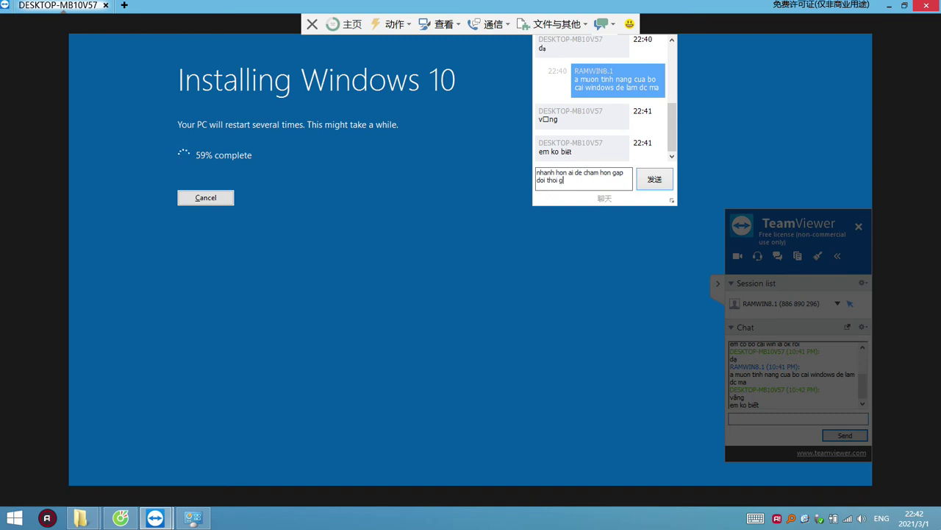
{"action": "type", "text": "ian"}
{"action": "key", "text": "Return"}
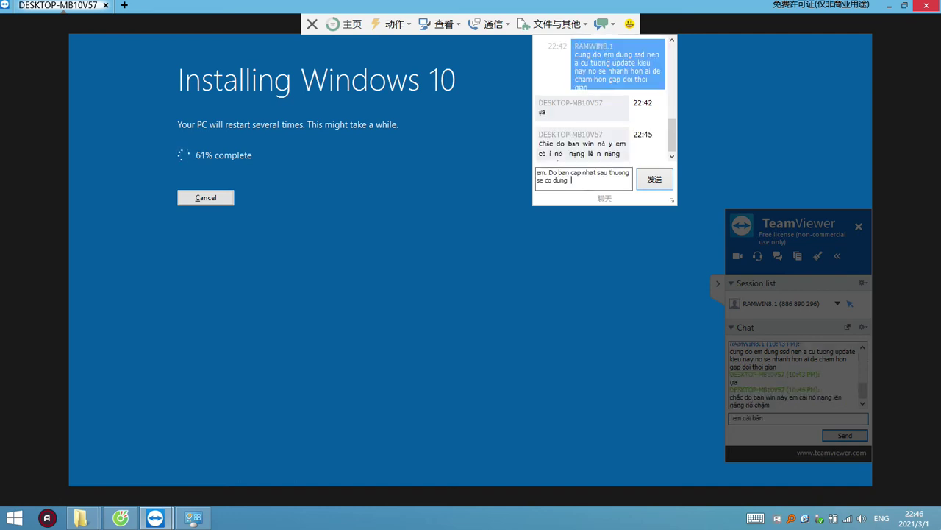
{"action": "type", "text": "luong lon hon em nha"}
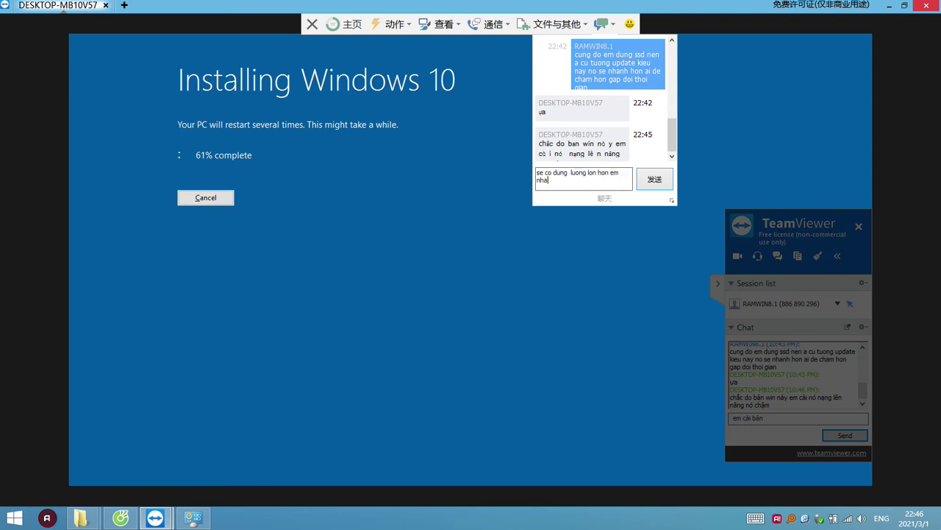
{"action": "key", "text": "Return"}
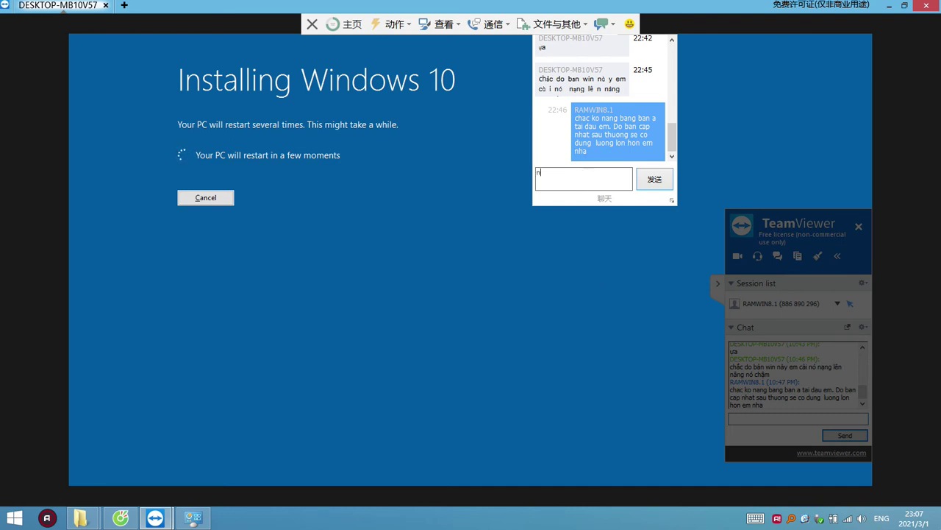
Send instructions to continue setup after restart, choose version 1607, and video-call if stuck.
{"action": "type", "text": "ee"}
{"action": "key", "text": "BackSpace"}
{"action": "type", "text": "u may em khoi dong lai ma tien trinh"}
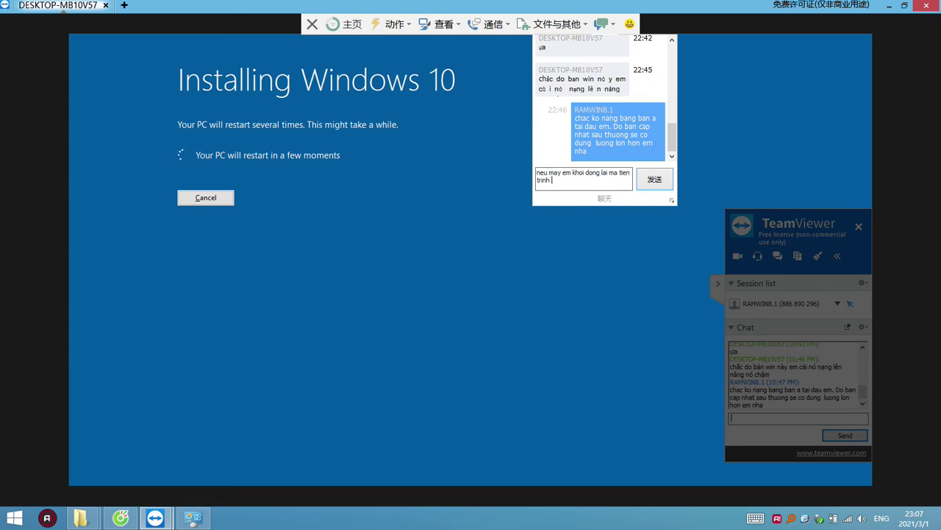
{"action": "type", "text": " cai dat nhu"}
{"action": "type", "text": " binh thuon"}
{"action": "type", "text": "g "}
{"action": "type", "text": "thi em "}
{"action": "type", "text": "cu tuy ch"}
{"action": "type", "text": "on nhu "}
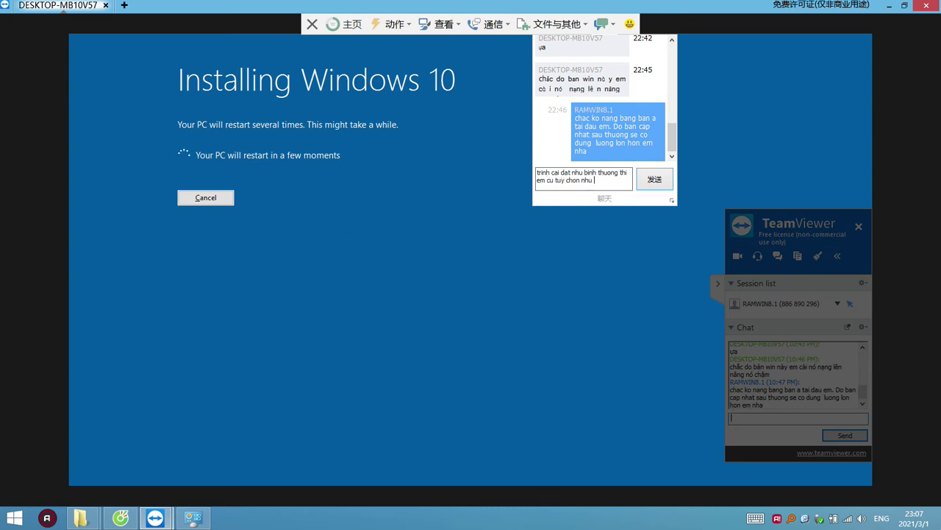
{"action": "type", "text": "cai ban 1607 nhe"}
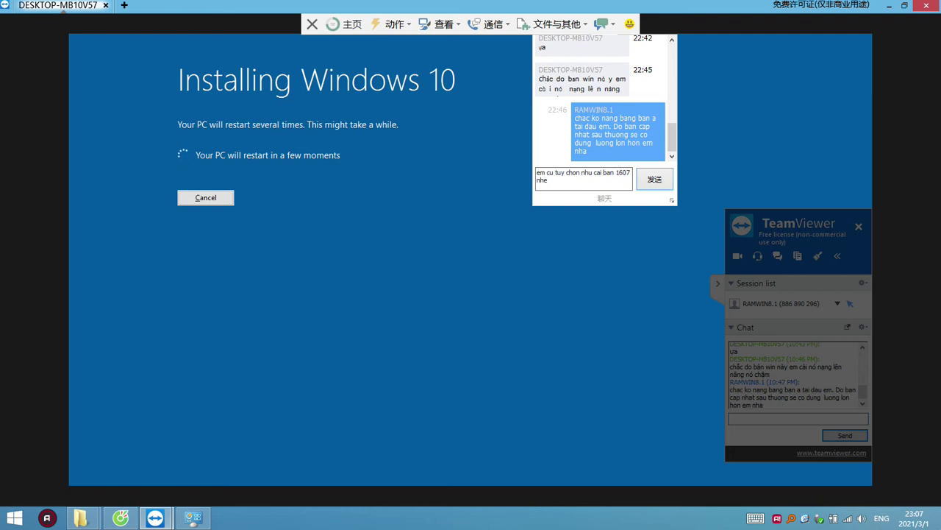
{"action": "type", "text": ". co tr"}
{"action": "key", "text": "BackSpace"}
{"action": "type", "text": "gap tro ngai gi thi goi vide"}
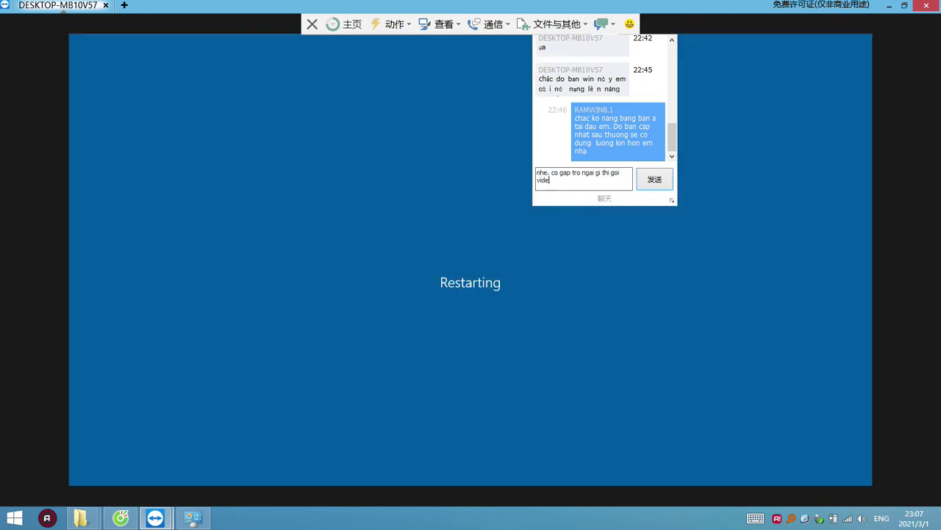
{"action": "type", "text": "o a nha"}
{"action": "key", "text": "Return"}
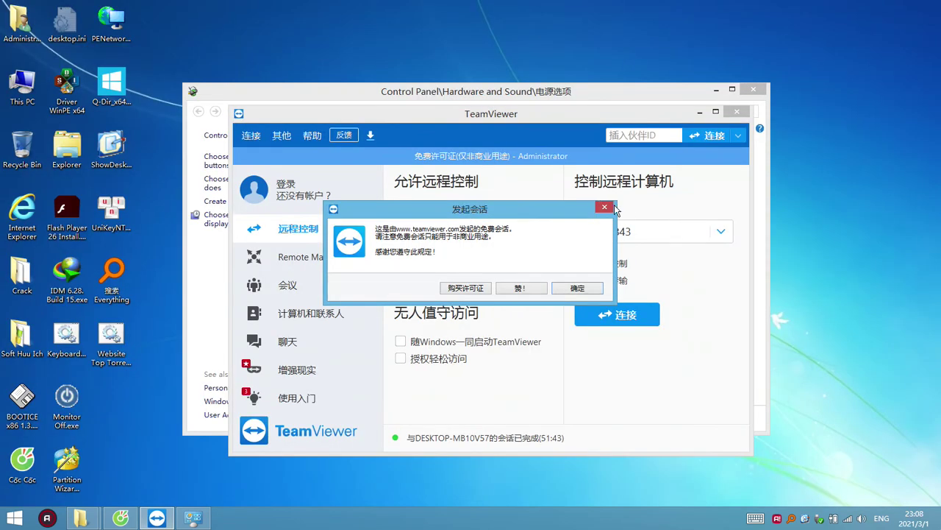
Dismiss the session notice, minimize the power options window, and bring up TeamViewer's main window.
{"action": "left_click", "coordinate": [605, 207]}
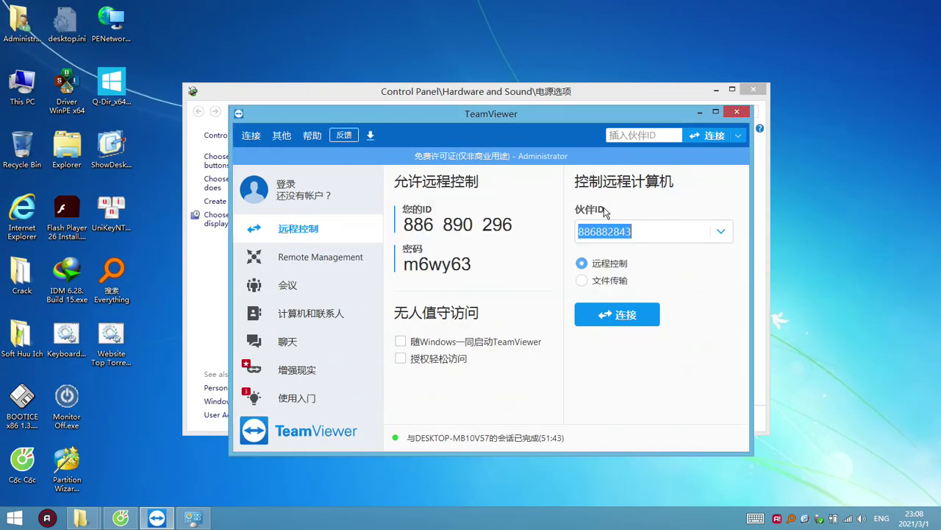
{"action": "left_click", "coordinate": [700, 112]}
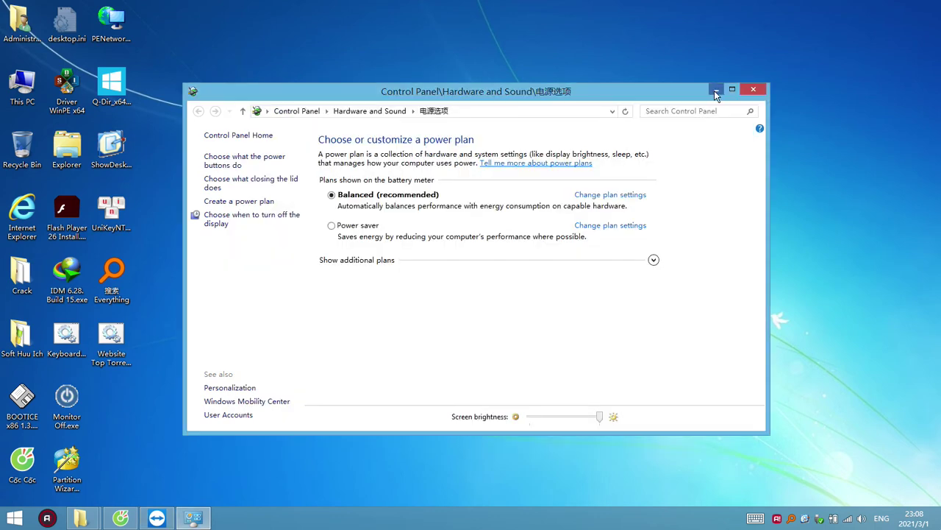
{"action": "left_click", "coordinate": [716, 92]}
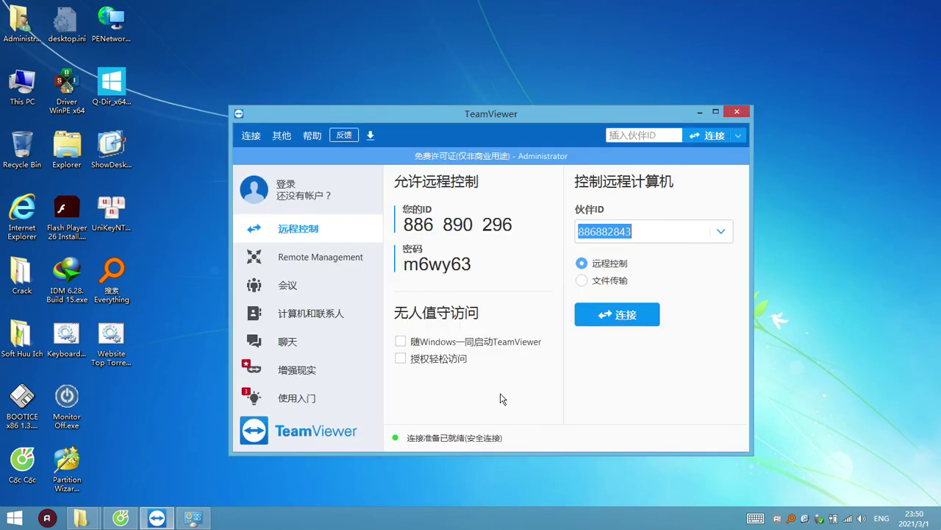
{"action": "left_click", "coordinate": [500, 394]}
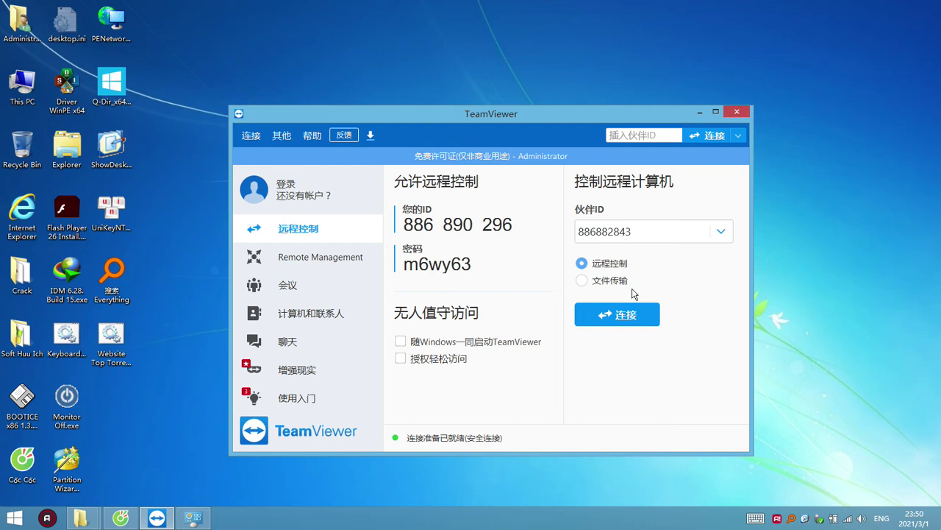
Connect to the partner computer and submit its password.
{"action": "left_click", "coordinate": [623, 318]}
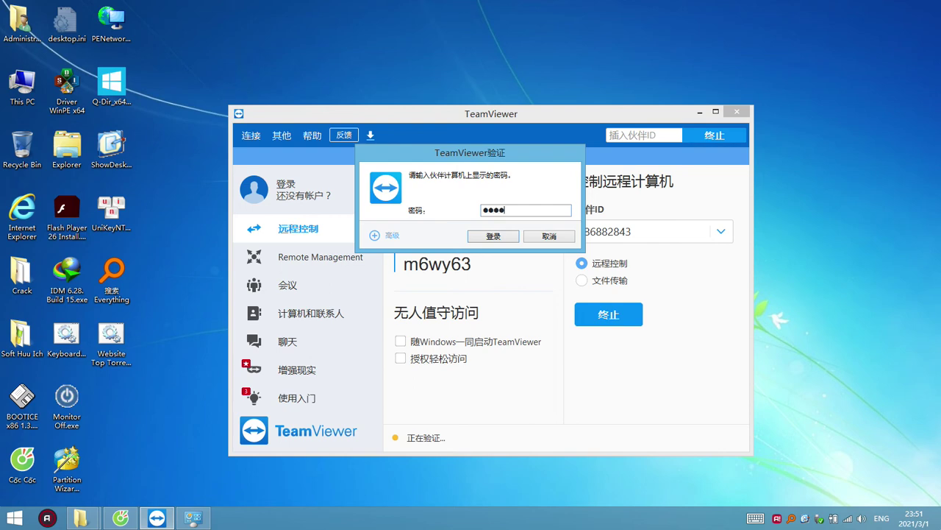
{"action": "key", "text": "Return"}
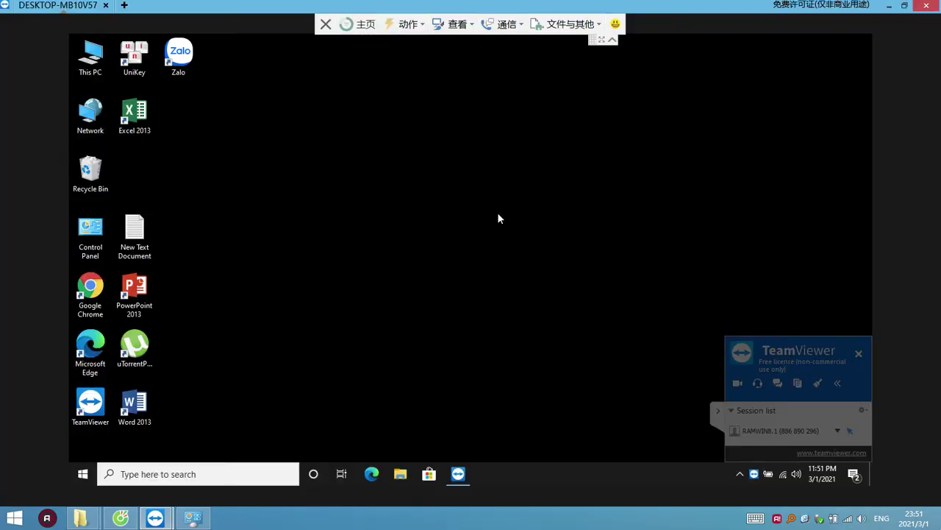
Collapse the remote toolbar and session list, then open and close remote File Explorer.
{"action": "left_click", "coordinate": [612, 41]}
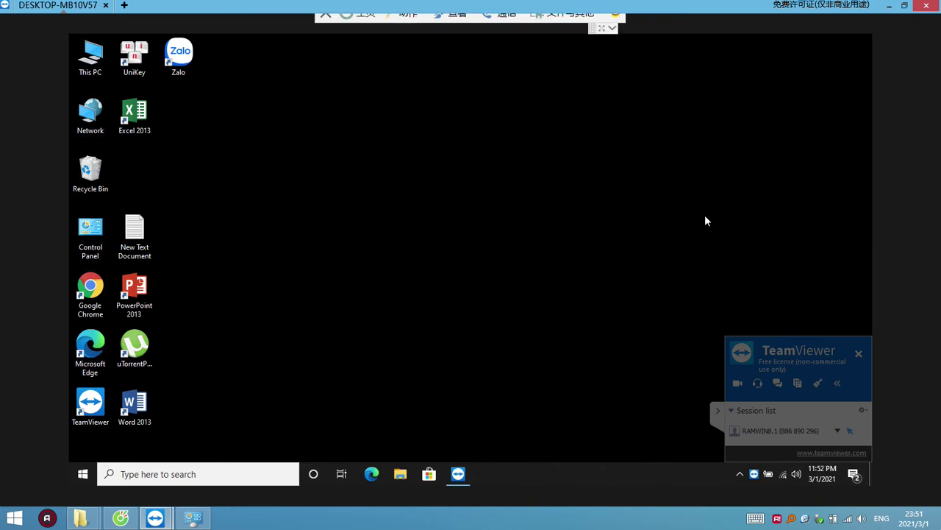
{"action": "left_click", "coordinate": [719, 411]}
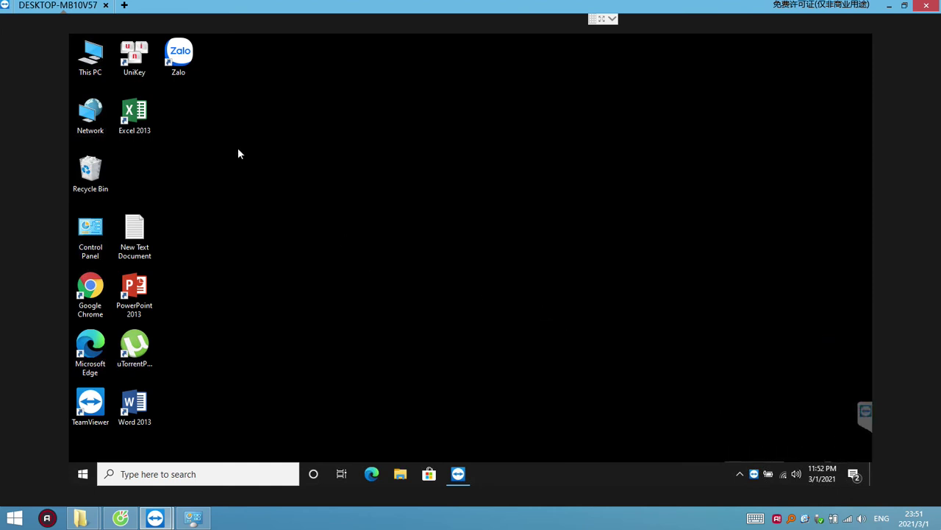
{"action": "left_click", "coordinate": [400, 474]}
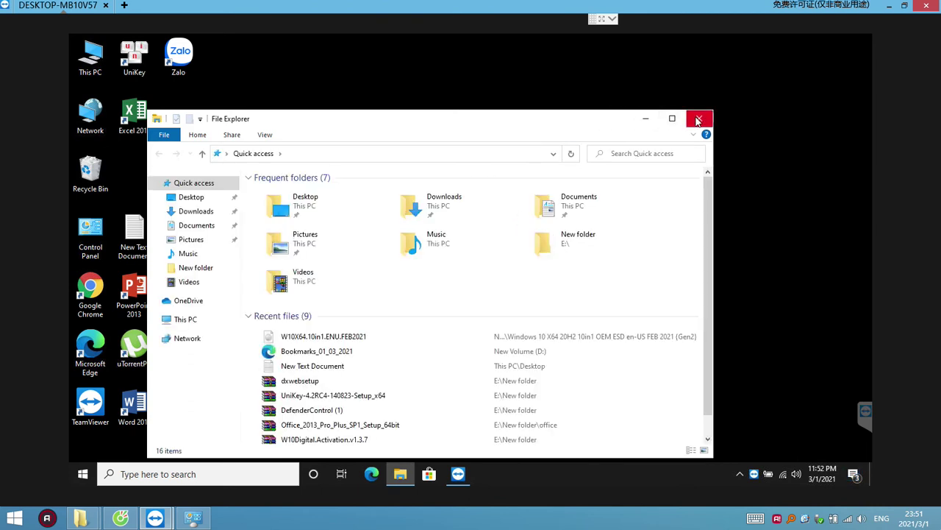
{"action": "left_click", "coordinate": [698, 119]}
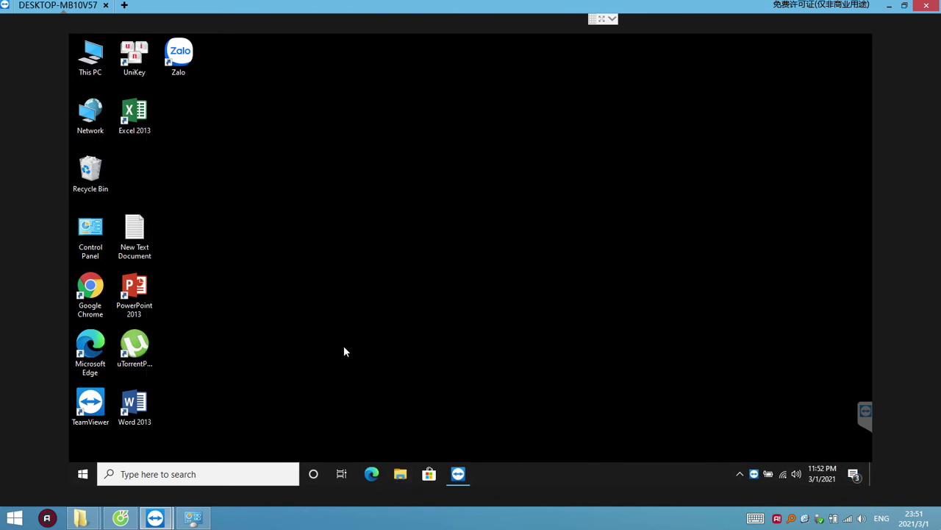
{"action": "left_click", "coordinate": [164, 473]}
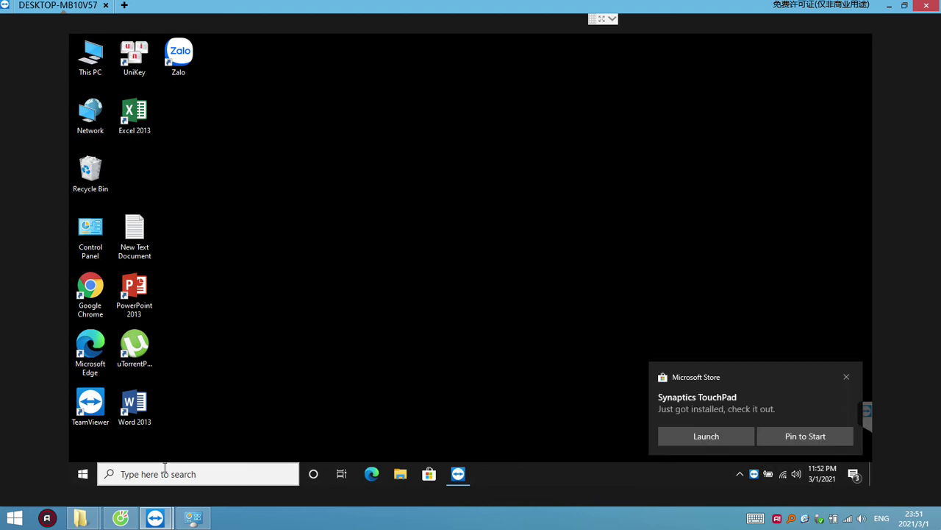
{"action": "type", "text": "w"}
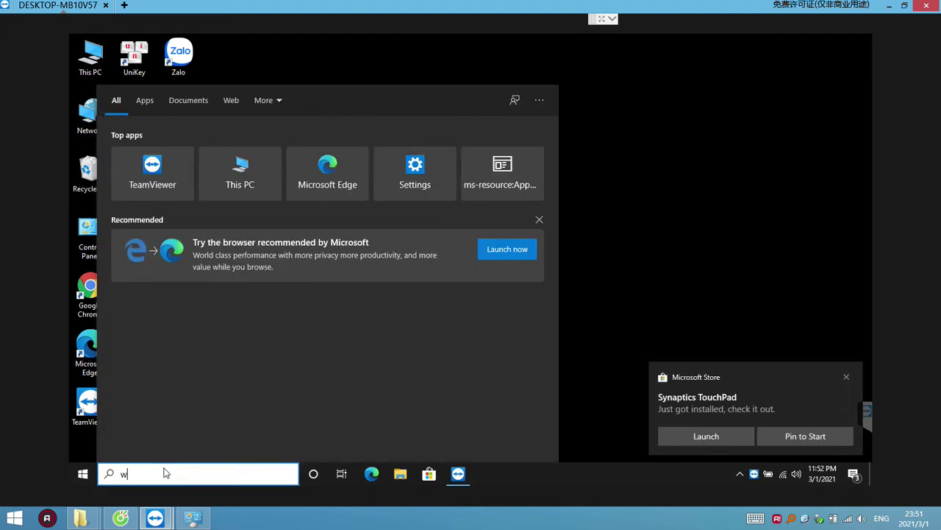
{"action": "type", "text": "inver"}
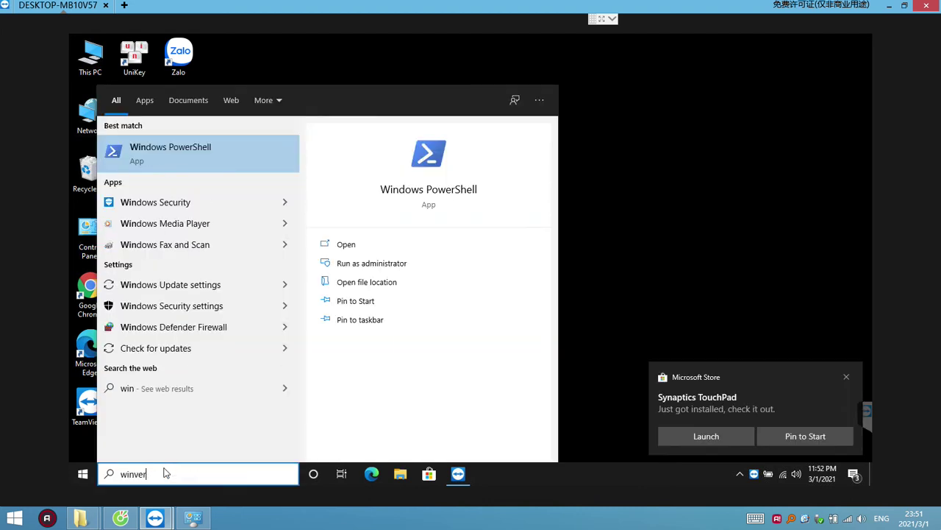
{"action": "key", "text": "Return"}
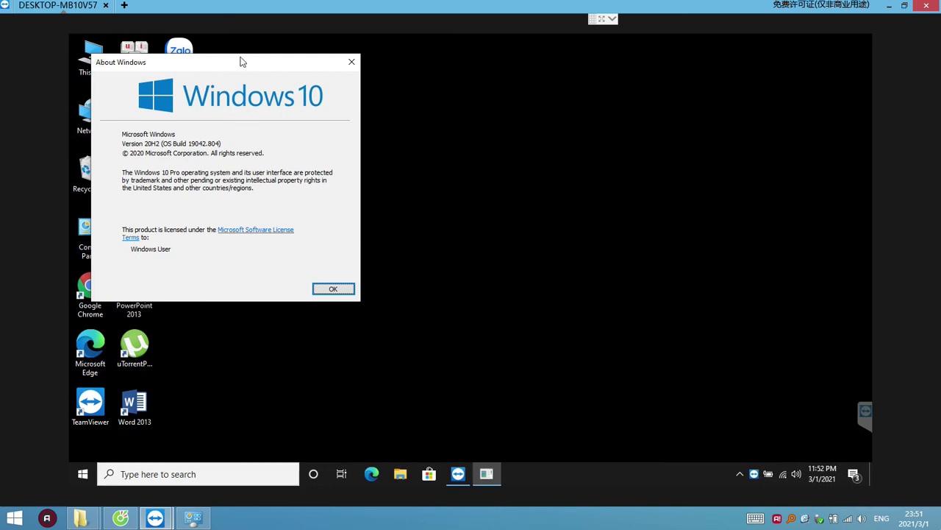
{"action": "left_click_drag", "start_coordinate": [242, 60], "coordinate": [464, 84]}
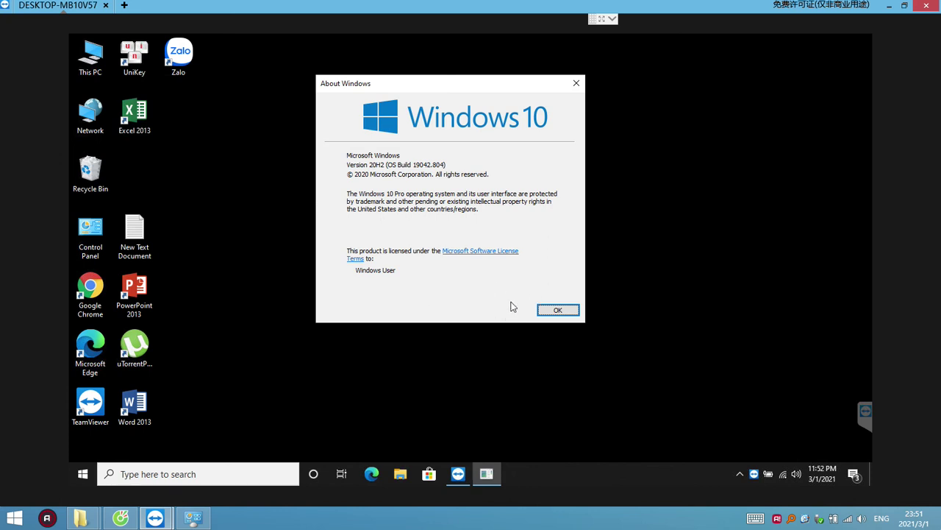
{"action": "left_click", "coordinate": [557, 310]}
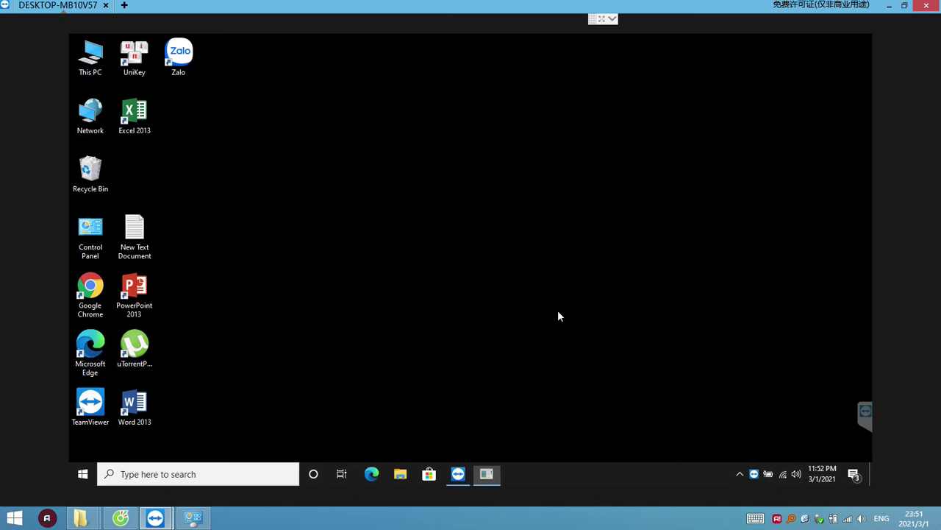
Open This PC on the remote computer.
{"action": "left_click", "coordinate": [741, 473]}
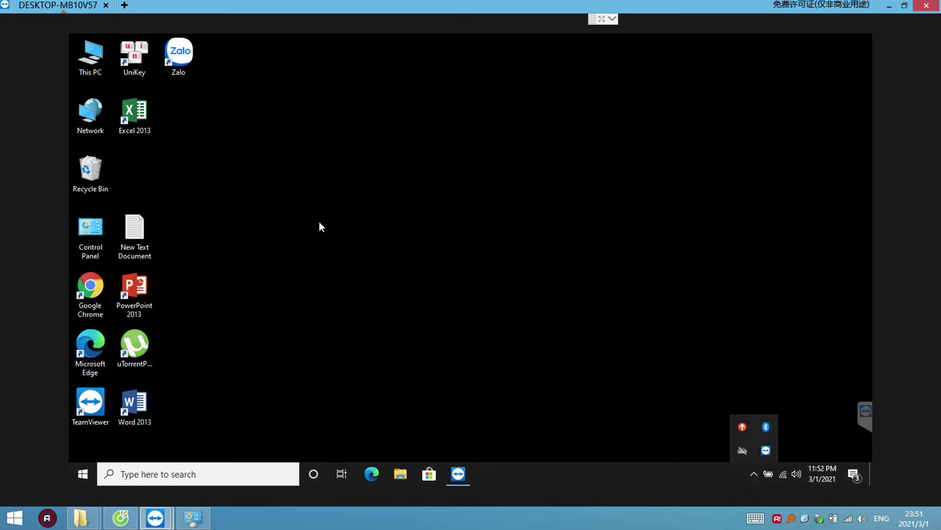
{"action": "double_click", "coordinate": [94, 55]}
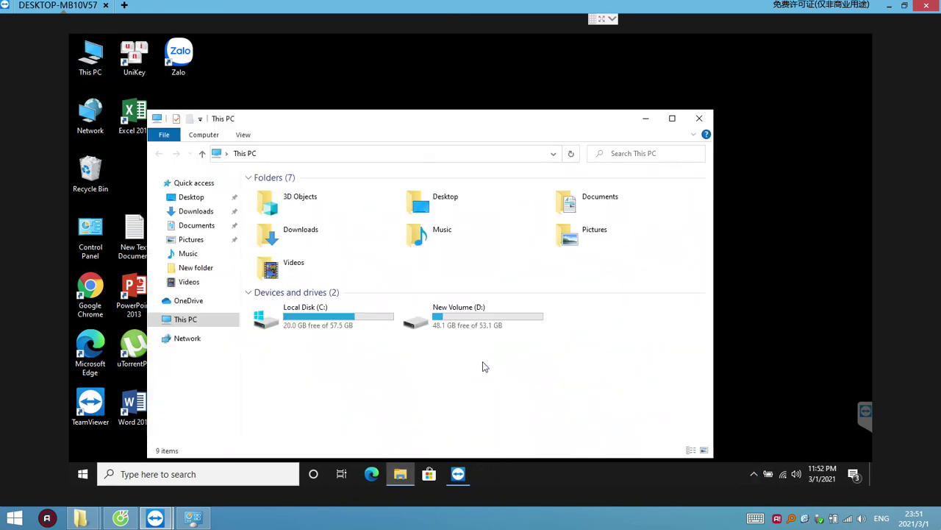
{"action": "right_click", "coordinate": [458, 476]}
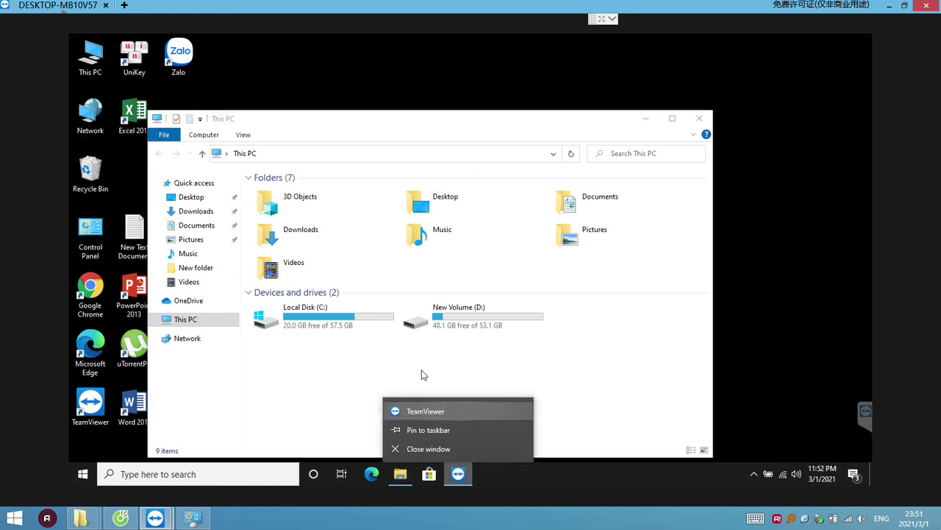
{"action": "left_click", "coordinate": [363, 397]}
View the remote computer's system properties, then open Computer Management for This PC.
{"action": "right_click", "coordinate": [382, 403]}
{"action": "left_click", "coordinate": [413, 388]}
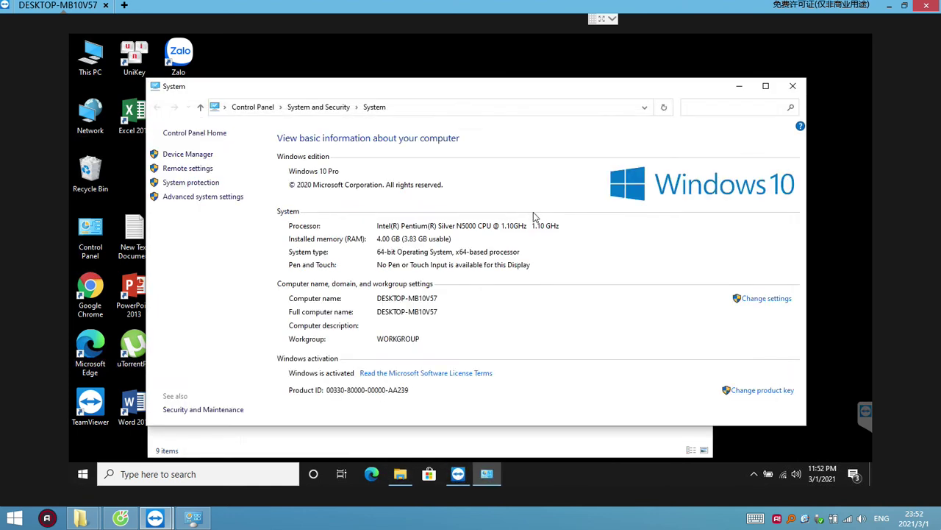
{"action": "left_click", "coordinate": [766, 86]}
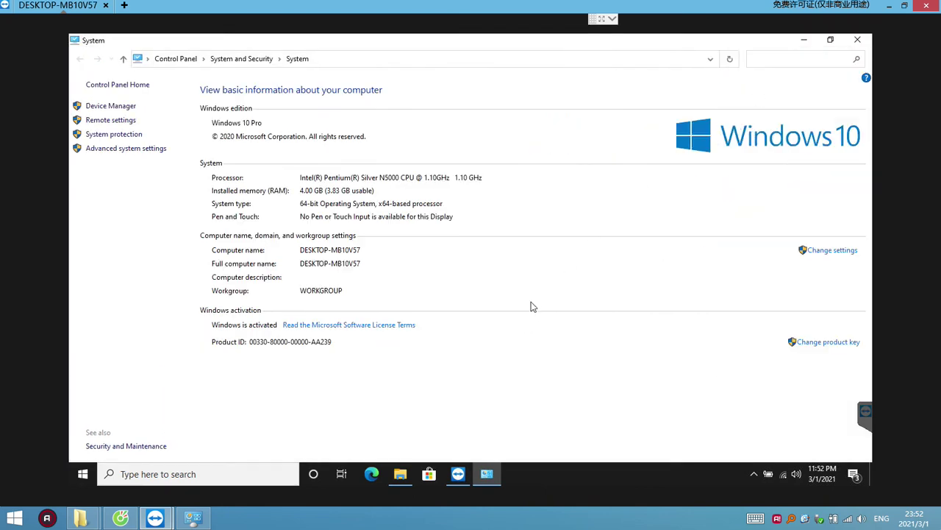
{"action": "left_click", "coordinate": [857, 39]}
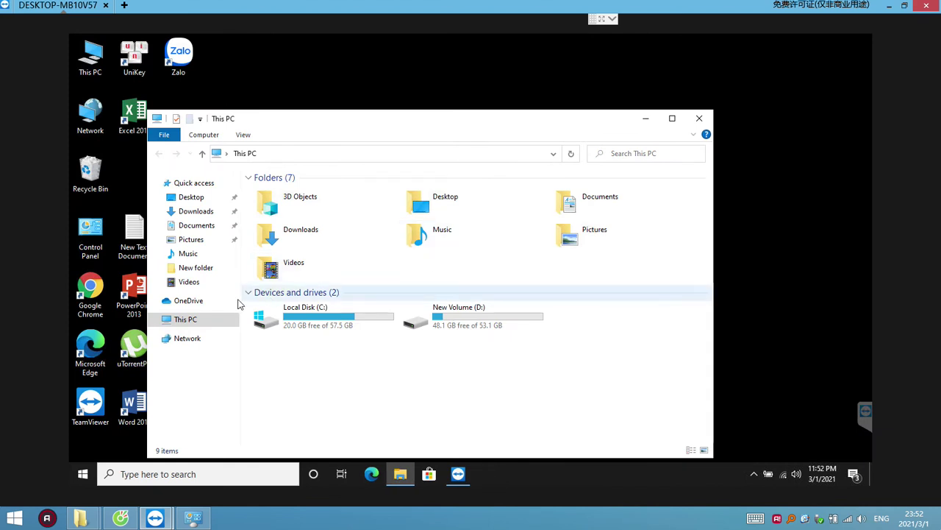
{"action": "right_click", "coordinate": [195, 321]}
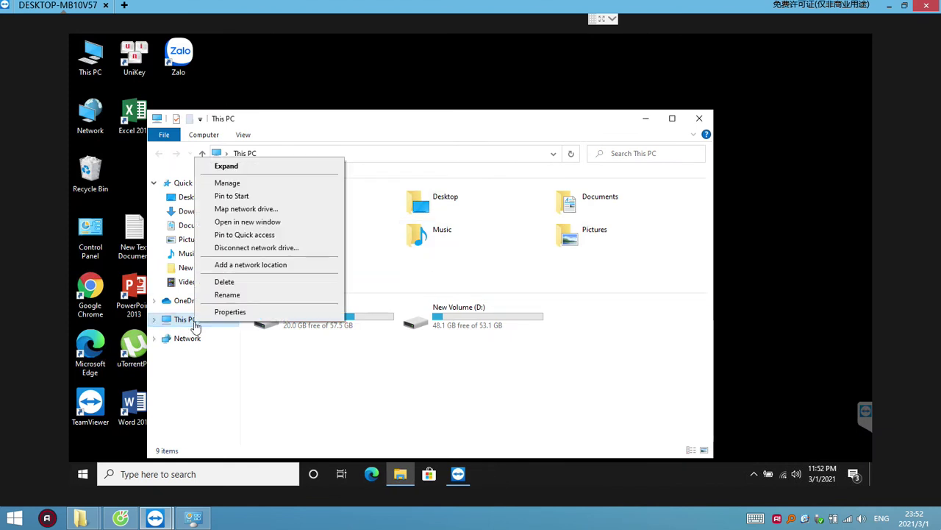
{"action": "left_click", "coordinate": [240, 183]}
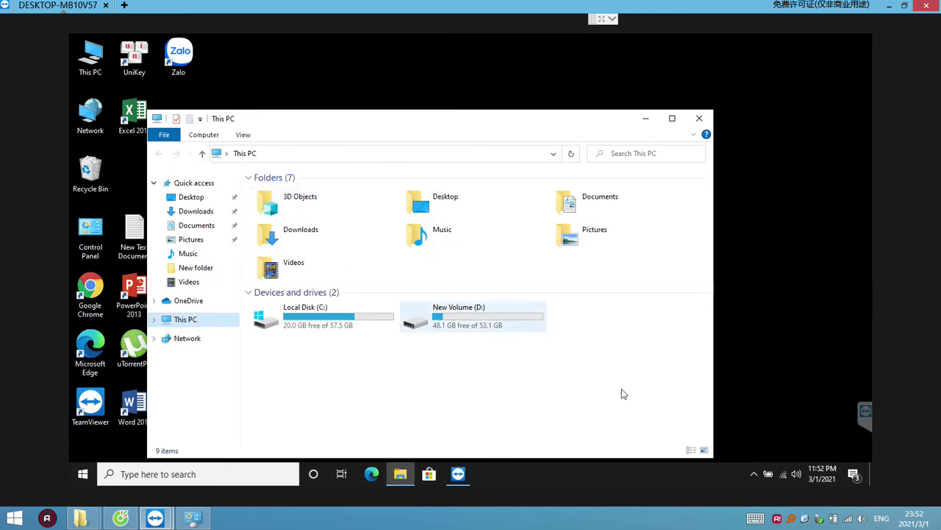
Show the Device Manager list and expand Network adapters, Monitors and Computer.
{"action": "left_click", "coordinate": [754, 475]}
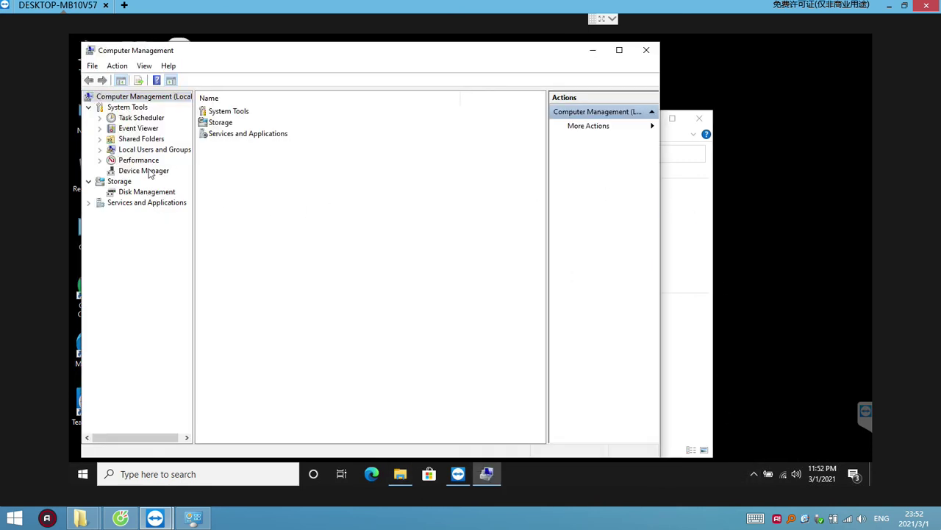
{"action": "left_click", "coordinate": [146, 171]}
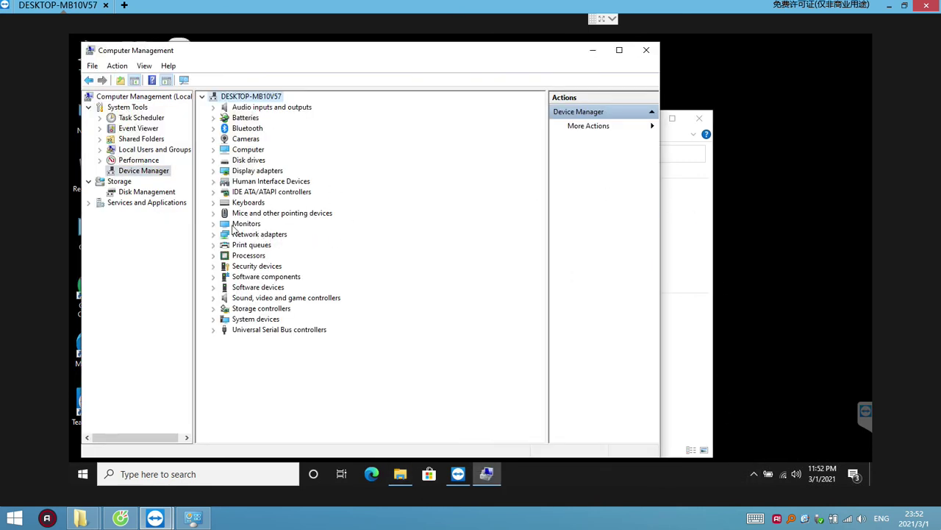
{"action": "left_click", "coordinate": [214, 234]}
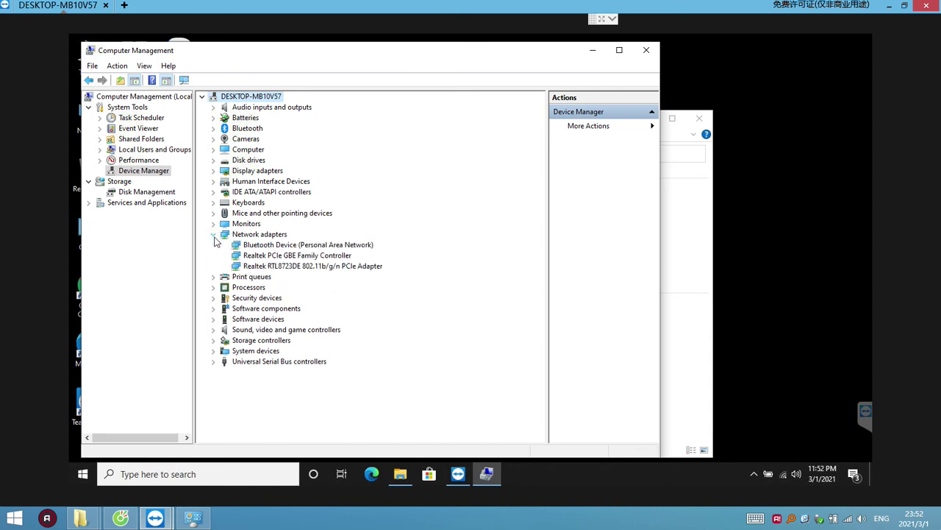
{"action": "left_click", "coordinate": [214, 160]}
{"action": "left_click", "coordinate": [214, 151]}
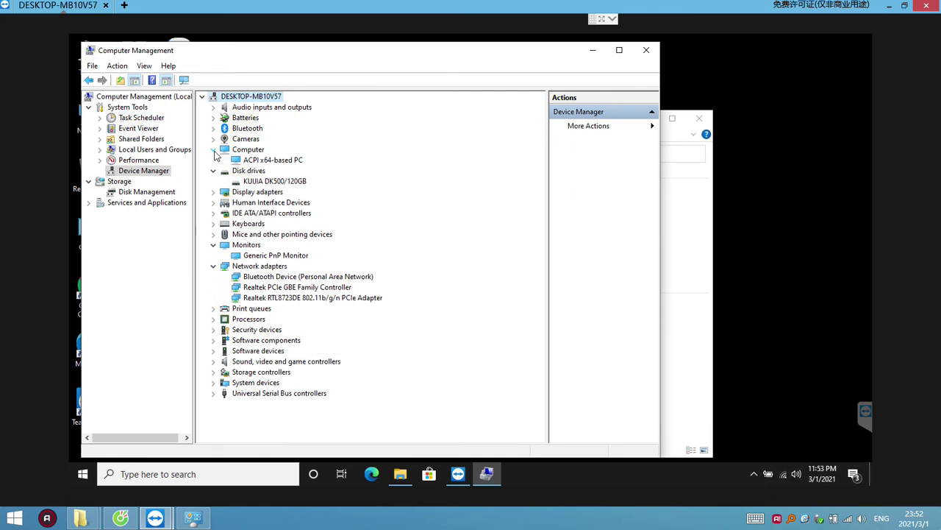
Inspect the KUIJIA DK500/120GB disk's Details tab in its Properties, then close it.
{"action": "left_click", "coordinate": [278, 182]}
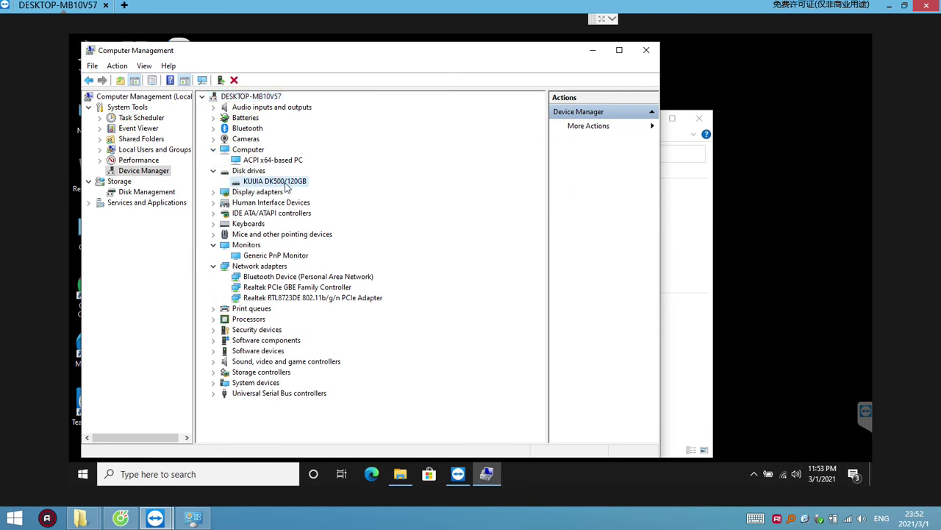
{"action": "double_click", "coordinate": [285, 185]}
{"action": "left_click_drag", "start_coordinate": [401, 125], "coordinate": [620, 148]}
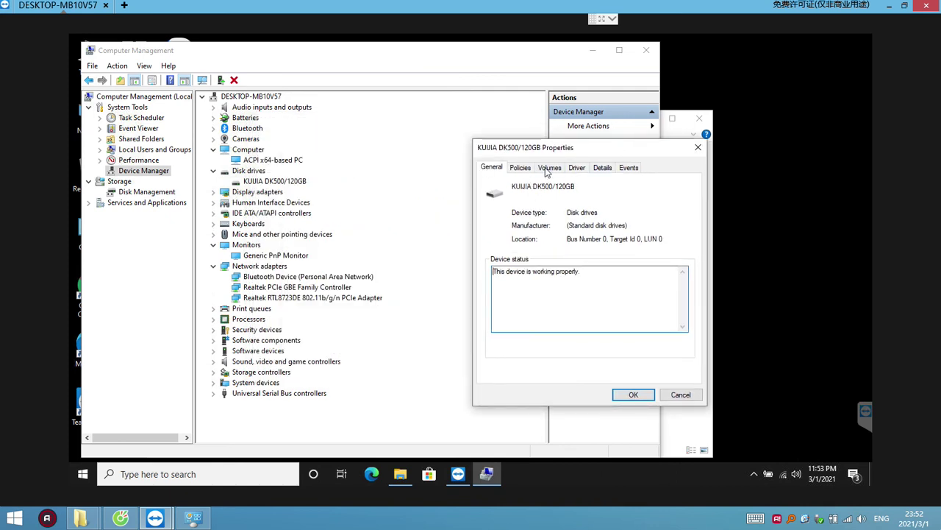
{"action": "left_click", "coordinate": [576, 168]}
{"action": "left_click", "coordinate": [602, 168]}
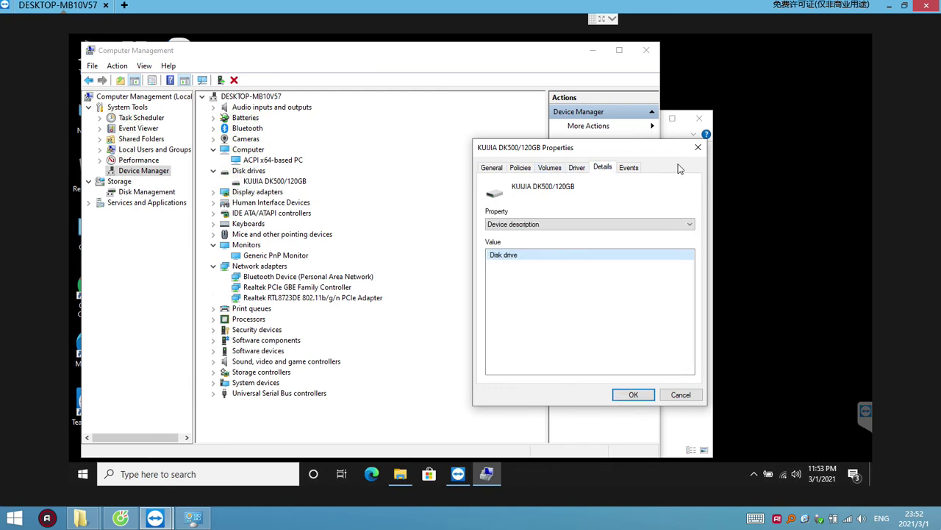
{"action": "left_click", "coordinate": [698, 148]}
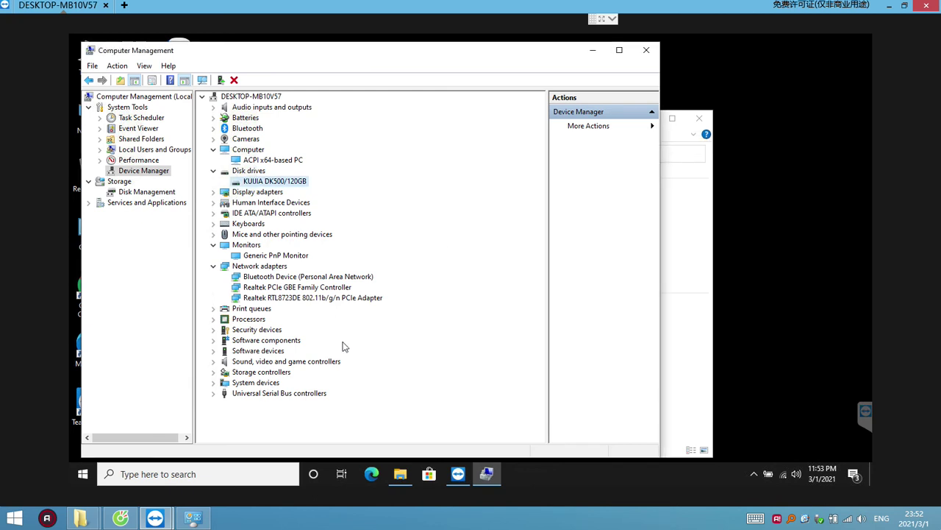
Expand System devices and Sound, video and game controllers, then minimize Computer Management.
{"action": "left_click", "coordinate": [214, 382]}
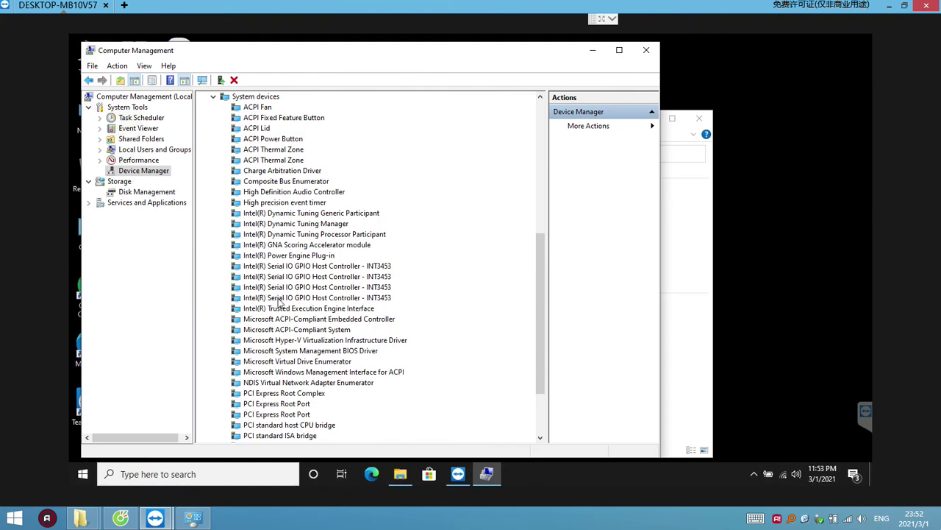
{"action": "scroll", "coordinate": [280, 301], "scroll_direction": "up", "scroll_amount": 9}
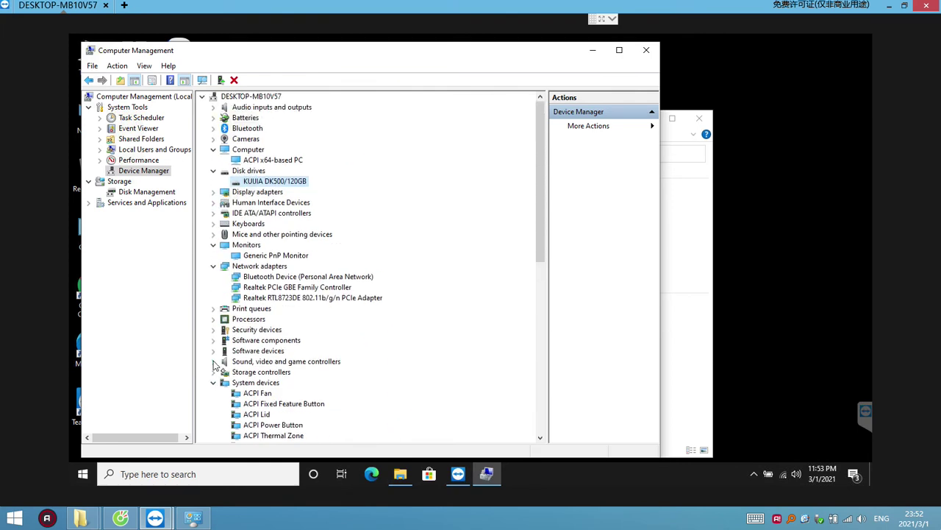
{"action": "left_click", "coordinate": [213, 361]}
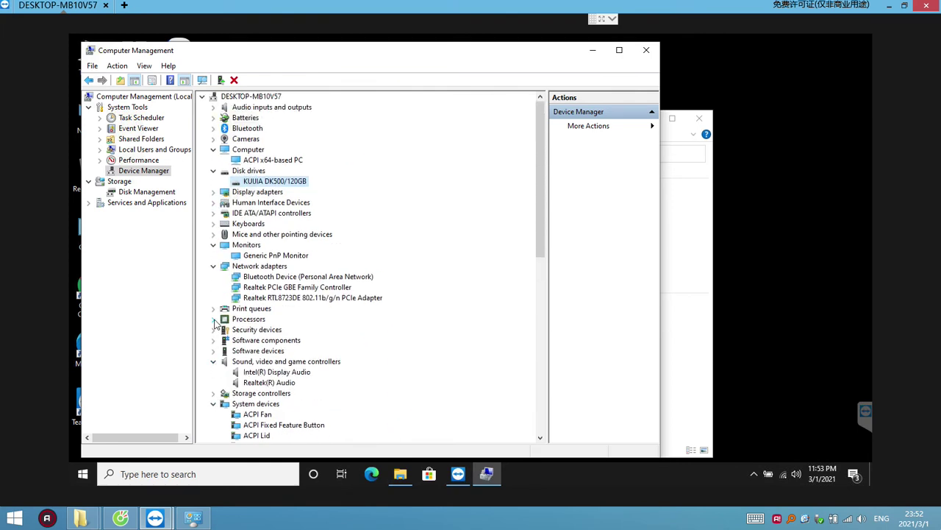
{"action": "left_click", "coordinate": [593, 50]}
Open New Text Document in Notepad and type the first chat line about the full driver.
{"action": "left_click", "coordinate": [645, 119]}
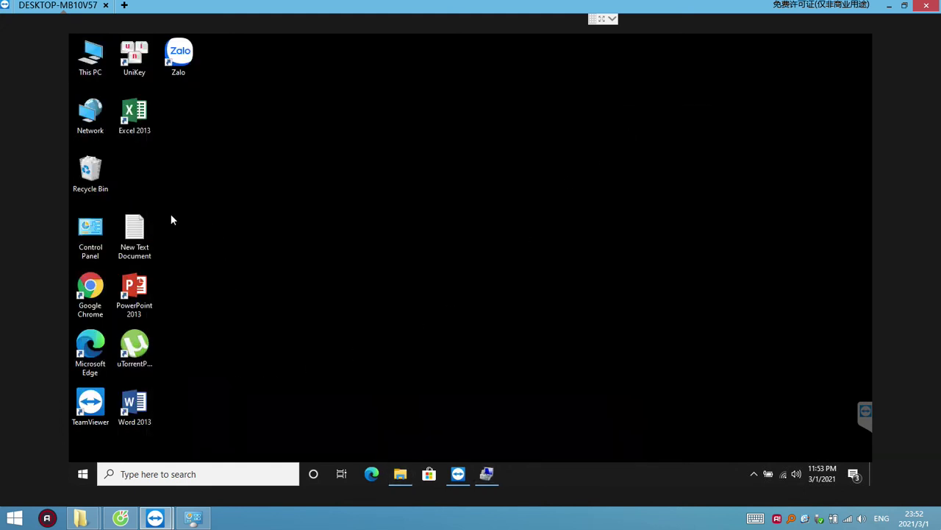
{"action": "double_click", "coordinate": [134, 234]}
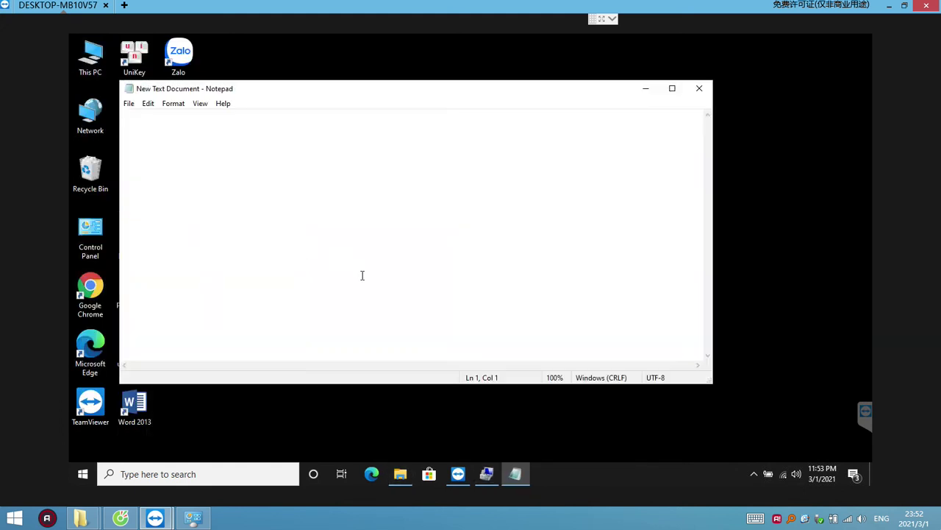
{"action": "type", "text": "full d"}
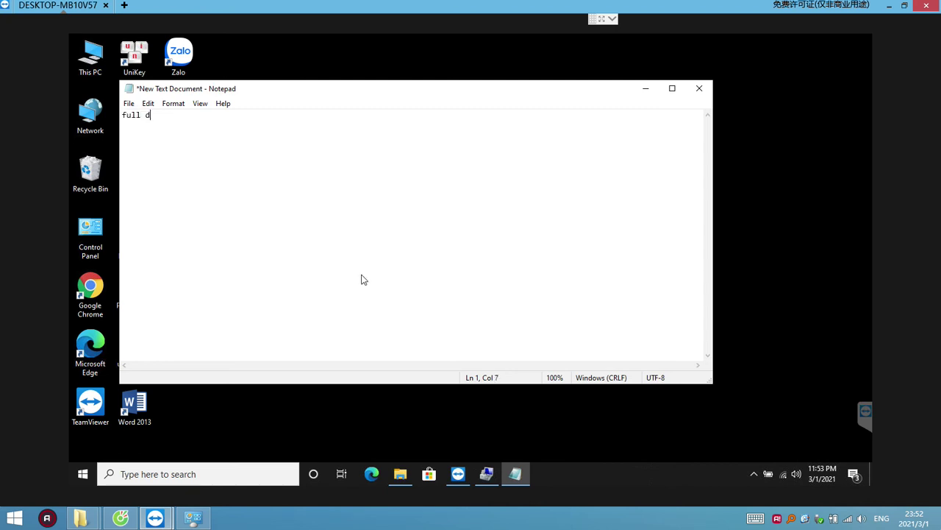
{"action": "type", "text": "river luoon"}
{"action": "key", "text": "BackSpace"}
{"action": "type", "text": "n roi em oi"}
{"action": "key", "text": "Return"}
Type the chat replies ending 'cam on anh !!!' and 'chua em tat update', then minimize Notepad.
{"action": "type", "text": "van"}
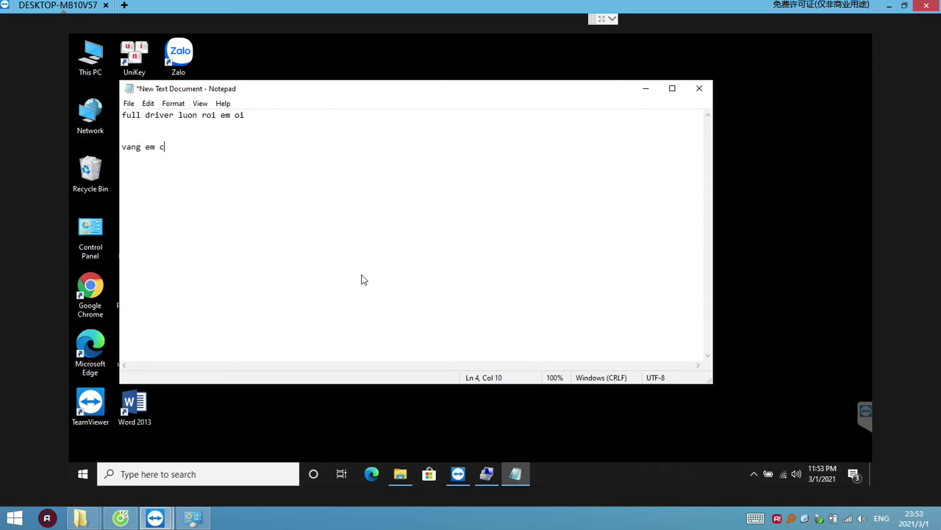
{"action": "type", "text": "g em vua bat len thi con 3 ca"}
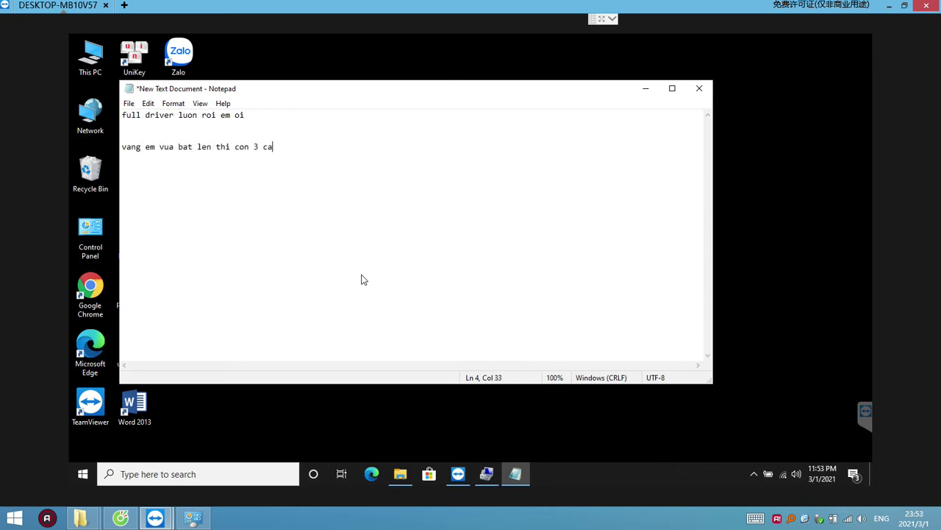
{"action": "type", "text": "i ko dc vay ma anh ket noi 1 c"}
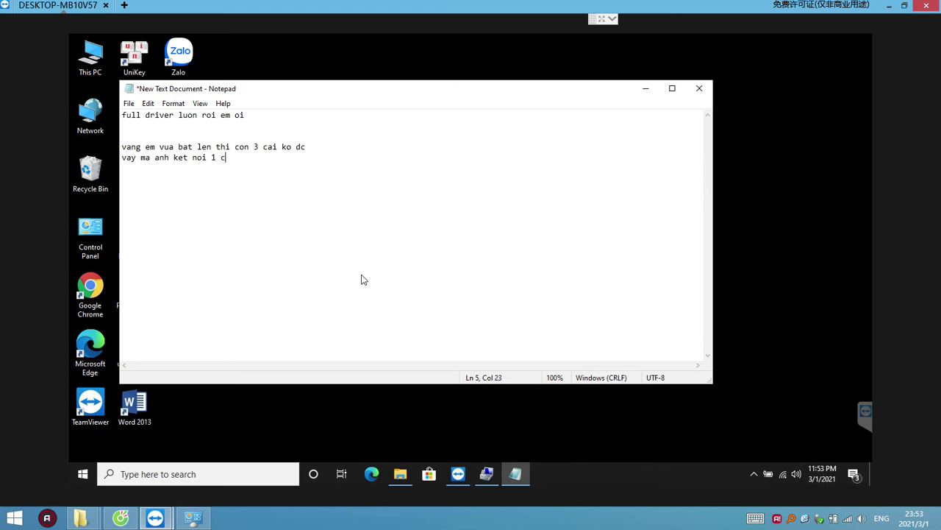
{"action": "type", "text": "ia trong thoi gian ay no da tu"}
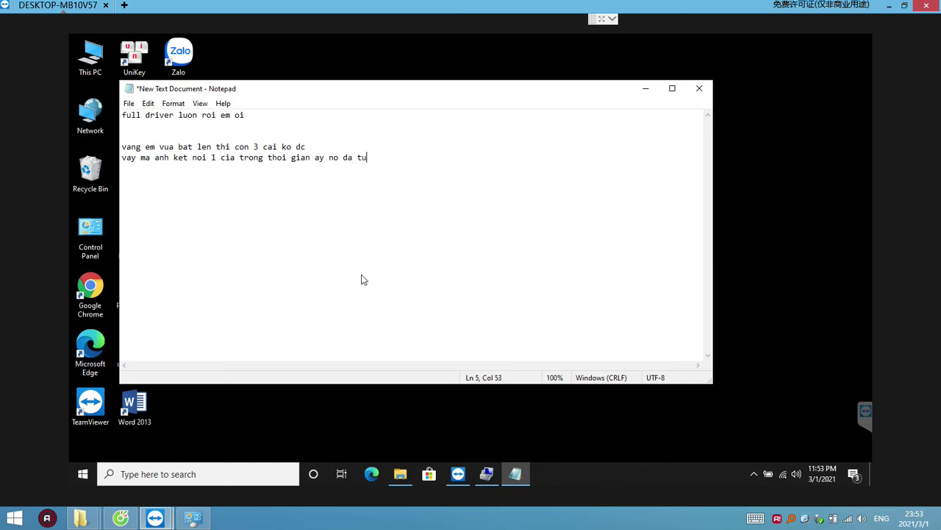
{"action": "type", "text": " cap nhat het roi "}
{"action": "type", "text": "nhanh that"}
{"action": "key", "text": "Return"}
{"action": "type", "text": "cam "}
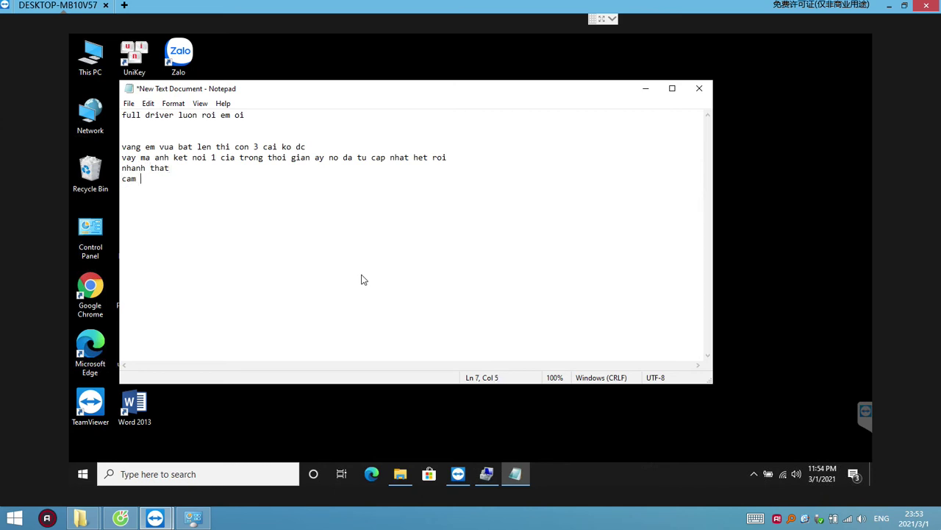
{"action": "type", "text": "on anh !!!"}
{"action": "key", "text": "Return"}
{"action": "type", "text": "chua em  "}
{"action": "type", "text": "tat update"}
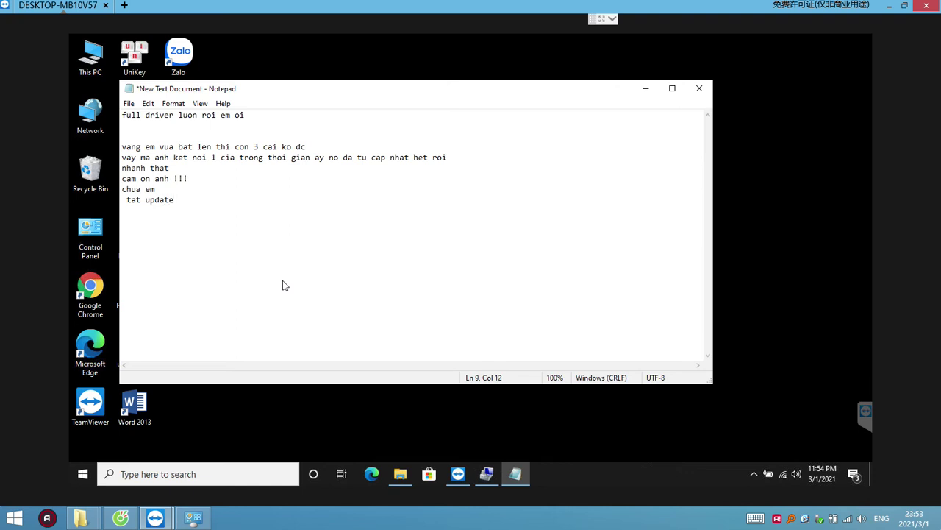
{"action": "key", "text": "Return"}
{"action": "left_click", "coordinate": [647, 89]}
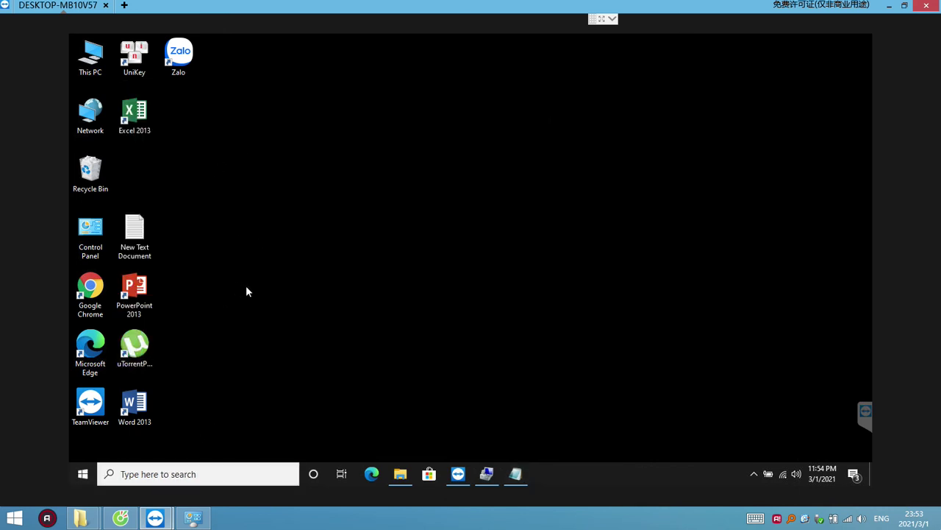
Launch the Services app from Windows search using 'ser'.
{"action": "key", "text": "super"}
{"action": "type", "text": "ser"}
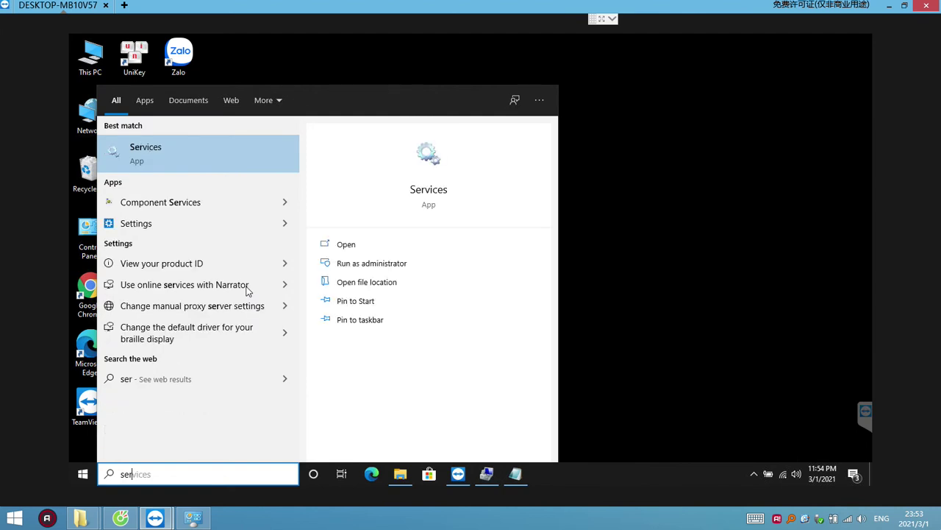
{"action": "key", "text": "Return"}
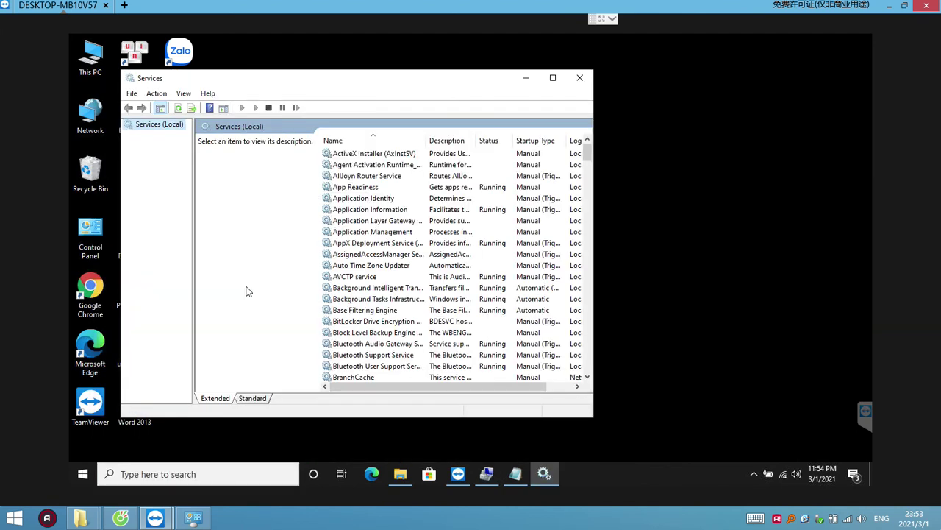
Add 'tat nhu nay dc k anh' to the Notepad chat, then launch Google Chrome on the desktop.
{"action": "key", "text": "alt+Tab"}
{"action": "type", "text": "ta"}
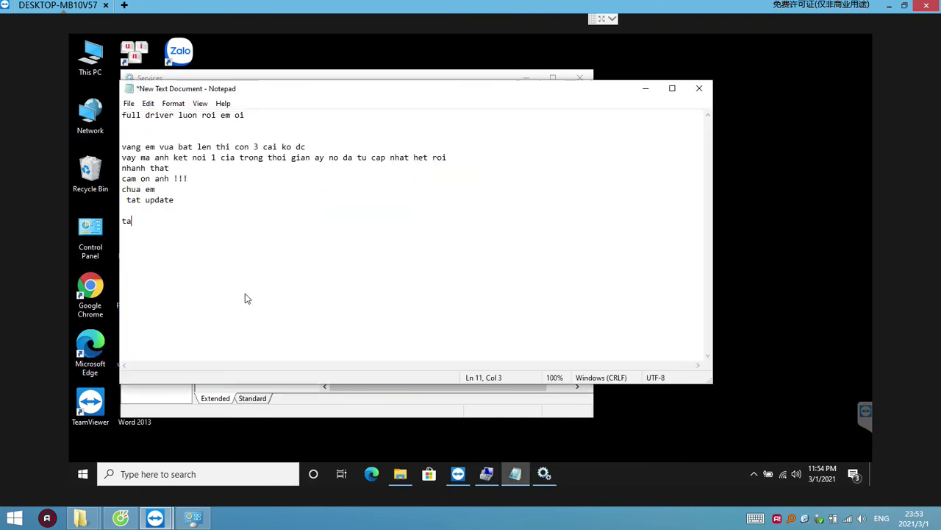
{"action": "type", "text": "t nhu nay dc k anh"}
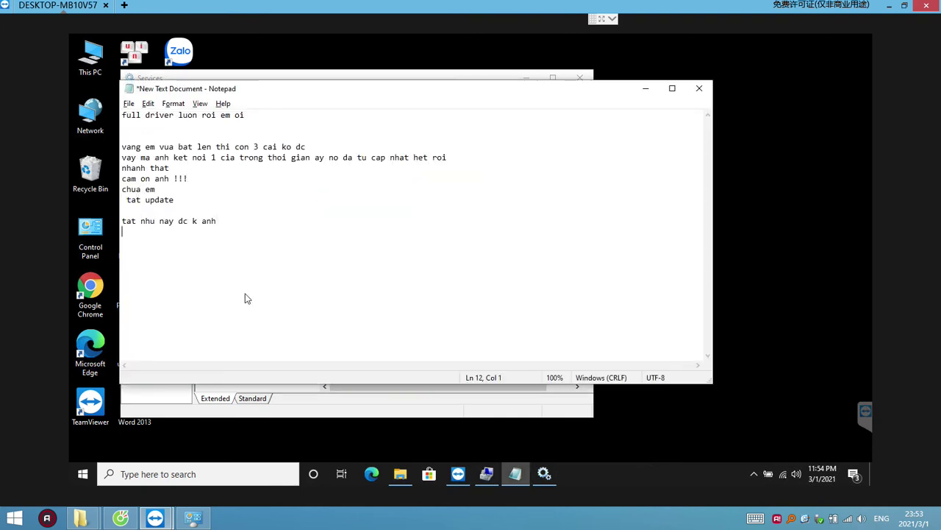
{"action": "key", "text": "alt+Tab"}
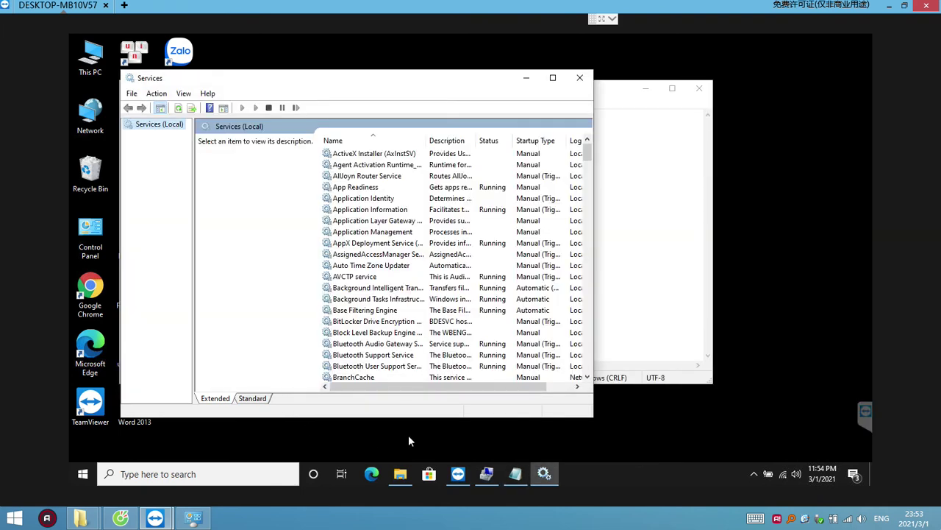
{"action": "left_click", "coordinate": [360, 432]}
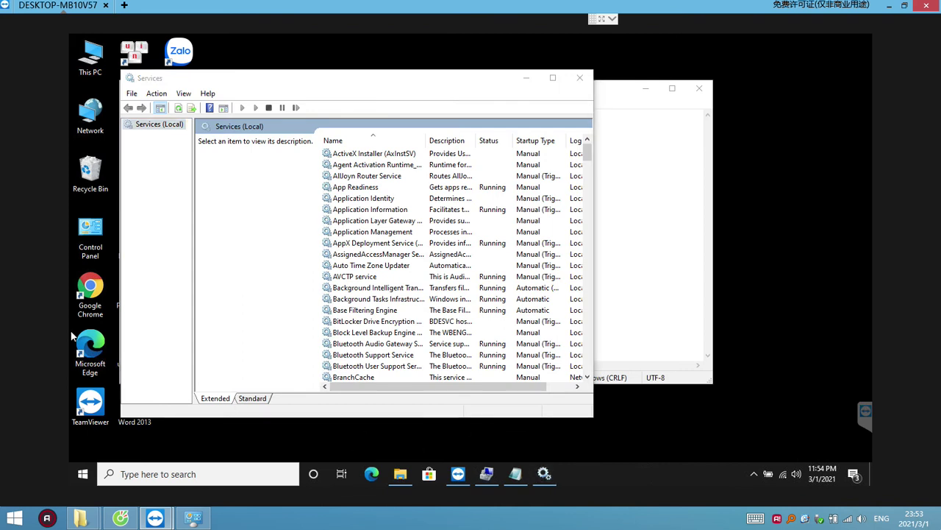
{"action": "double_click", "coordinate": [98, 289]}
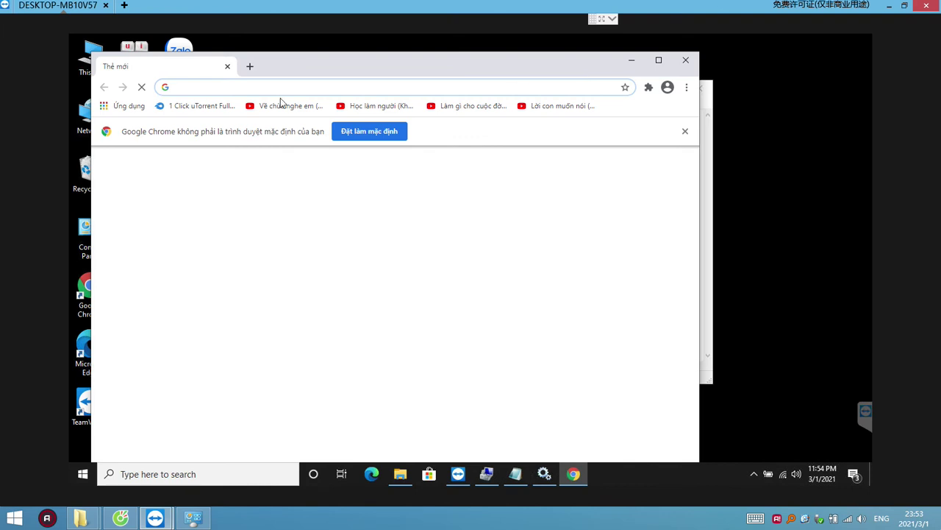
Go to the bit.ly/xoakey10 link and dismiss the translation offer.
{"action": "left_click", "coordinate": [295, 86]}
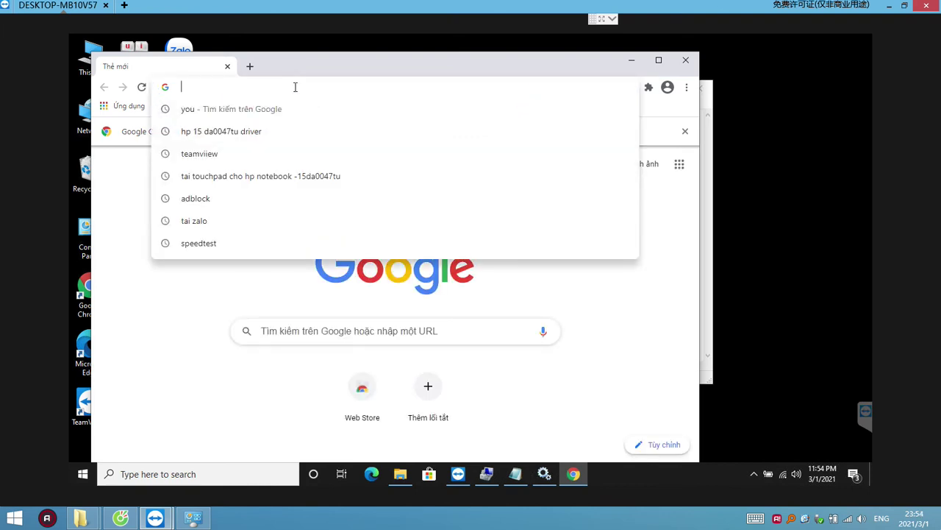
{"action": "type", "text": "bit"}
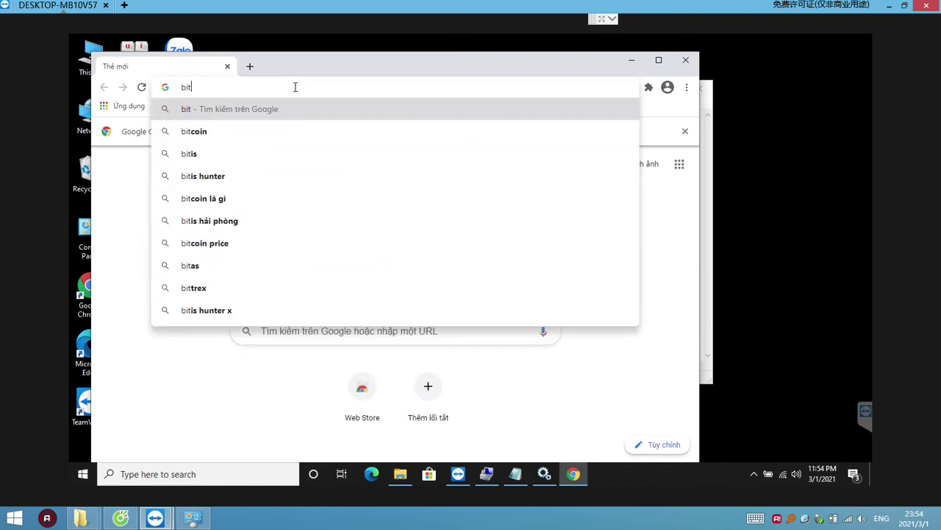
{"action": "type", "text": ".ly/"}
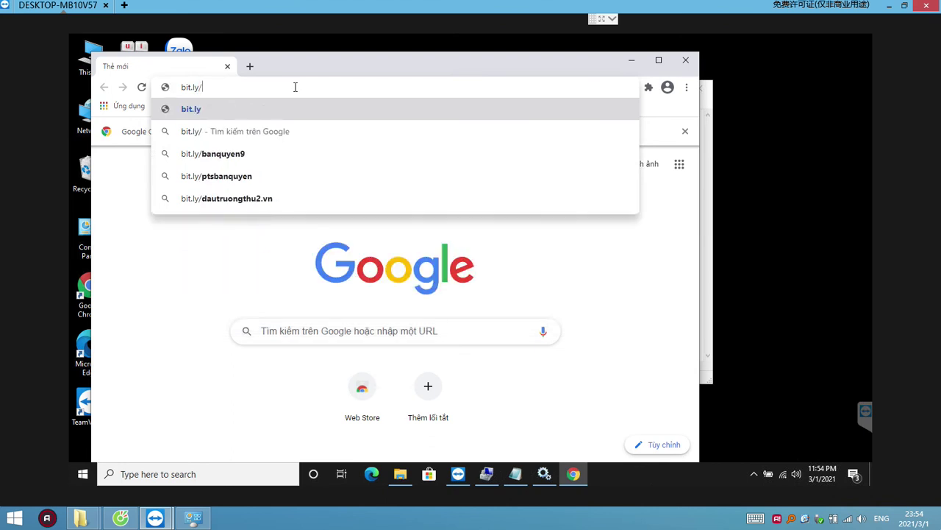
{"action": "type", "text": "xoakey"}
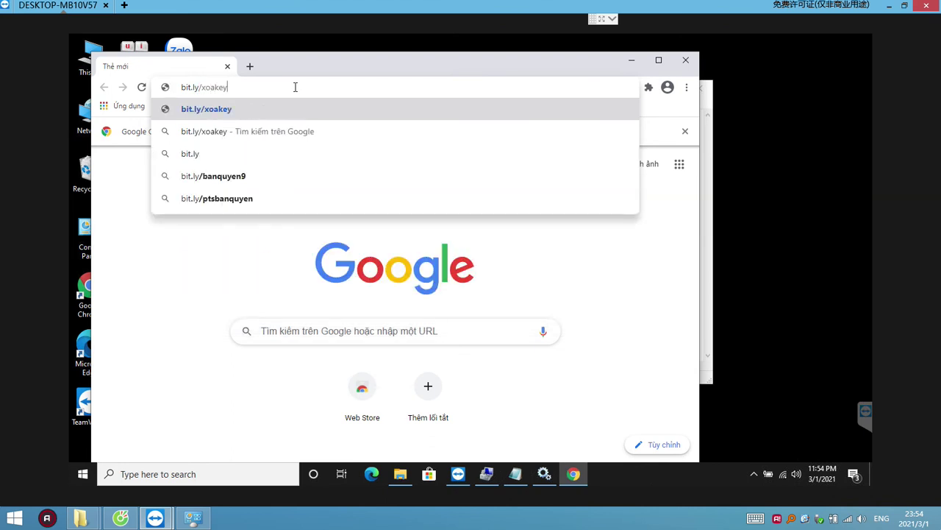
{"action": "type", "text": "10"}
{"action": "key", "text": "Return"}
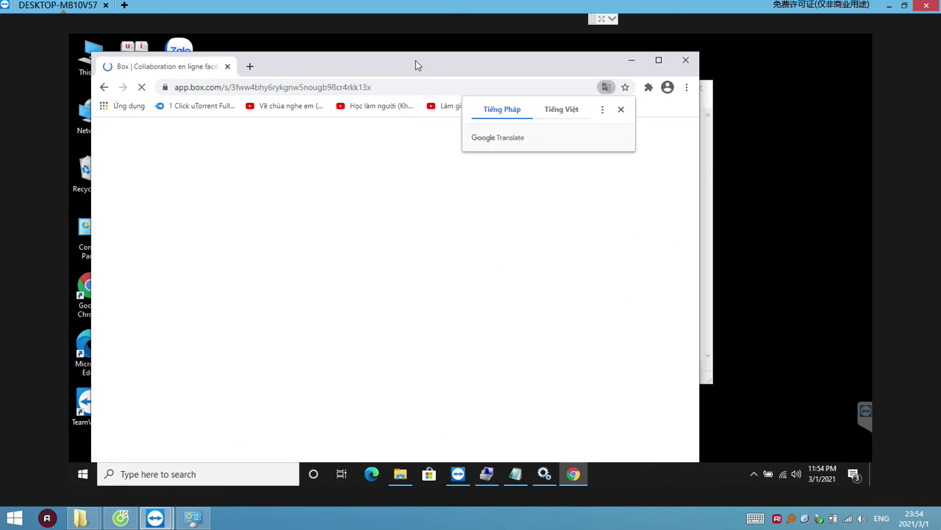
{"action": "left_click", "coordinate": [621, 109]}
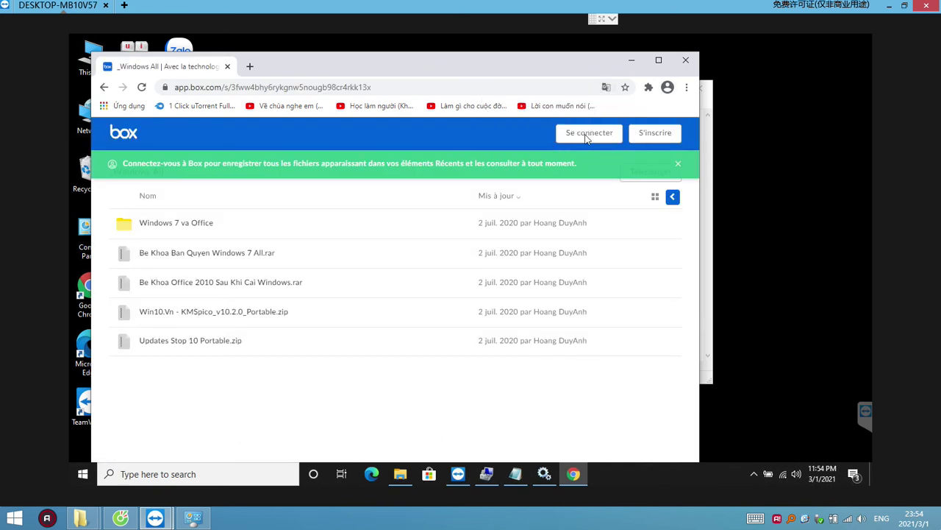
Try downloading Updates Stop 10 Portable.zip, ending on Box's sign-up plans page in a maximized window.
{"action": "left_click", "coordinate": [213, 343]}
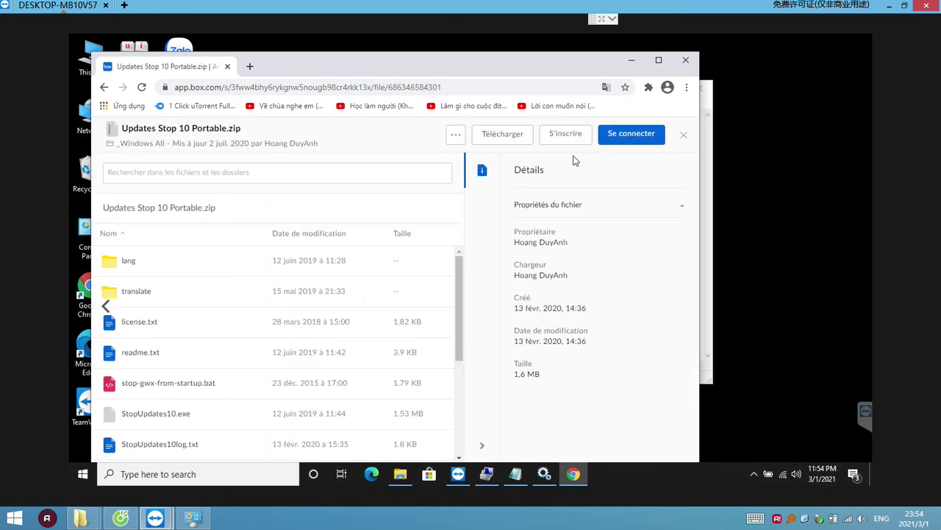
{"action": "left_click", "coordinate": [523, 140]}
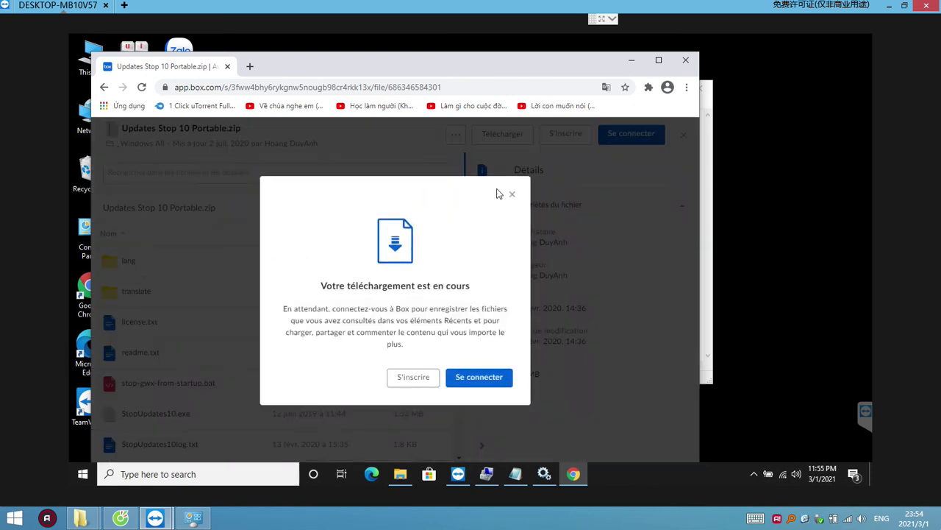
{"action": "left_click", "coordinate": [471, 377]}
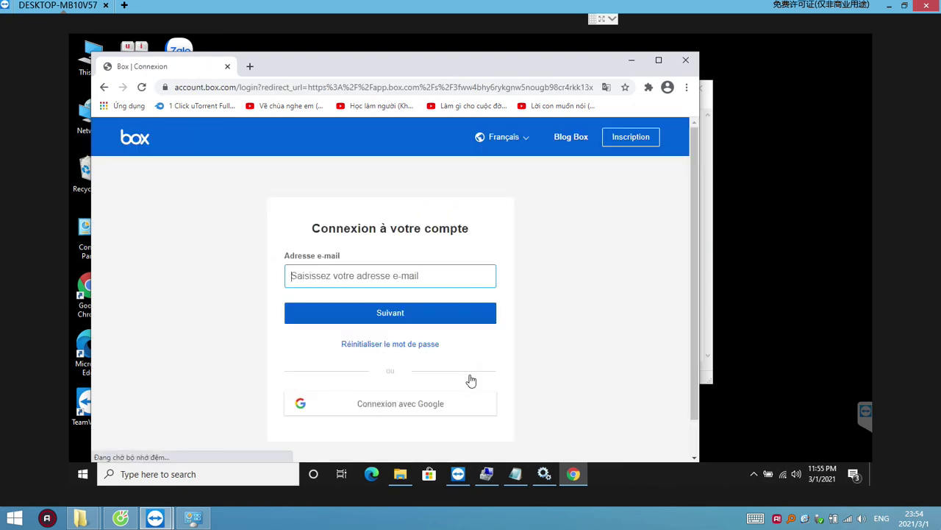
{"action": "left_click", "coordinate": [104, 89]}
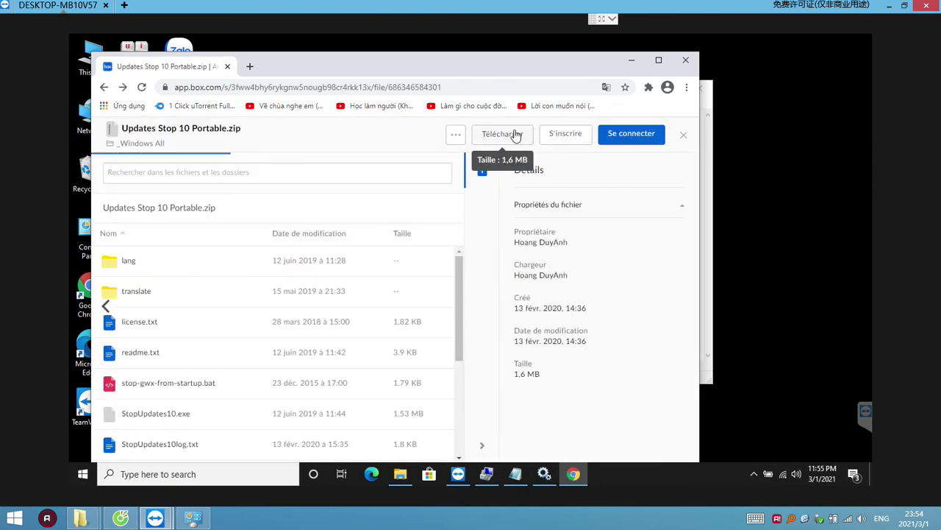
{"action": "left_click", "coordinate": [522, 139]}
{"action": "left_click", "coordinate": [414, 378]}
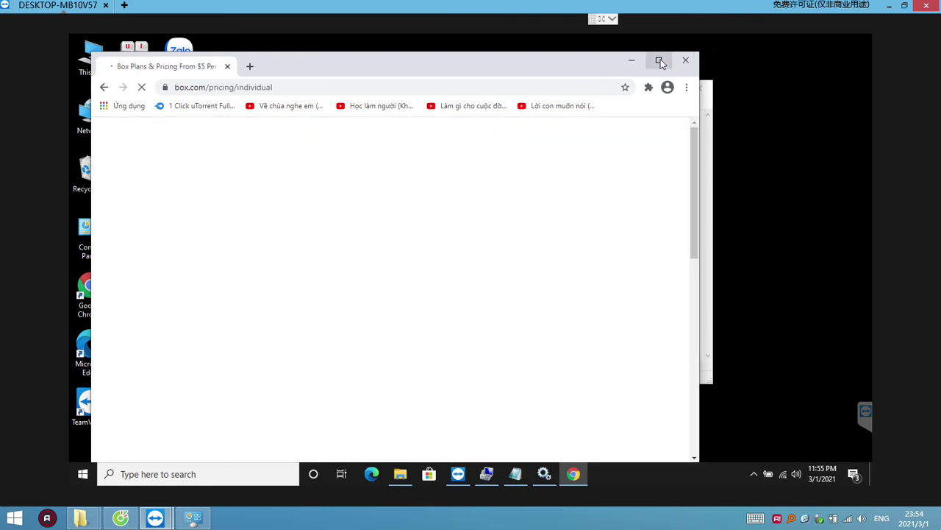
{"action": "left_click", "coordinate": [659, 59]}
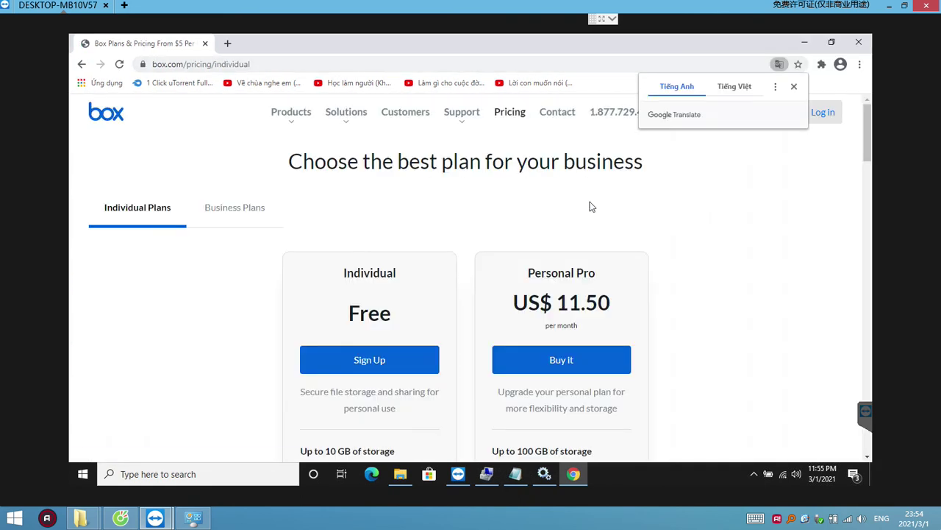
Dismiss the translation popup and scroll through the Box pricing page.
{"action": "scroll", "coordinate": [751, 236], "scroll_direction": "down", "scroll_amount": 3}
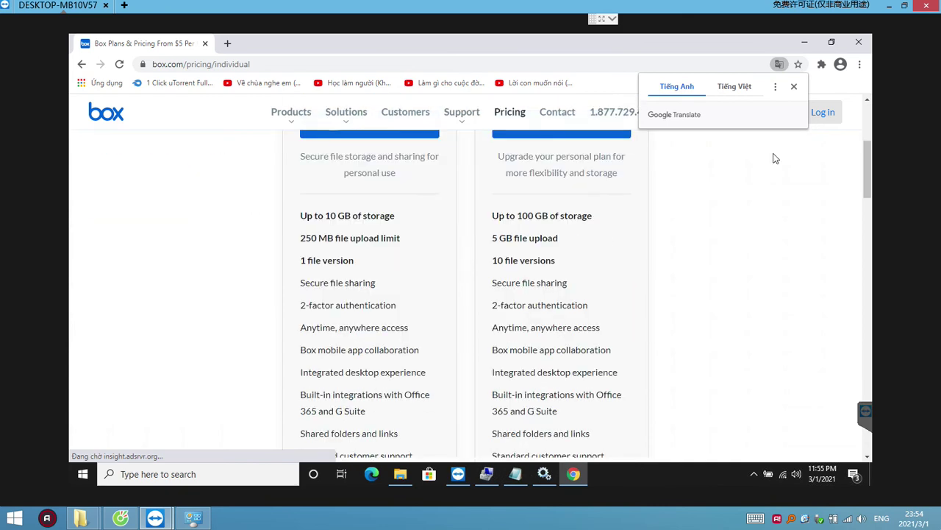
{"action": "left_click", "coordinate": [794, 87]}
{"action": "scroll", "coordinate": [739, 230], "scroll_direction": "down", "scroll_amount": 5}
{"action": "scroll", "coordinate": [630, 241], "scroll_direction": "up", "scroll_amount": 8}
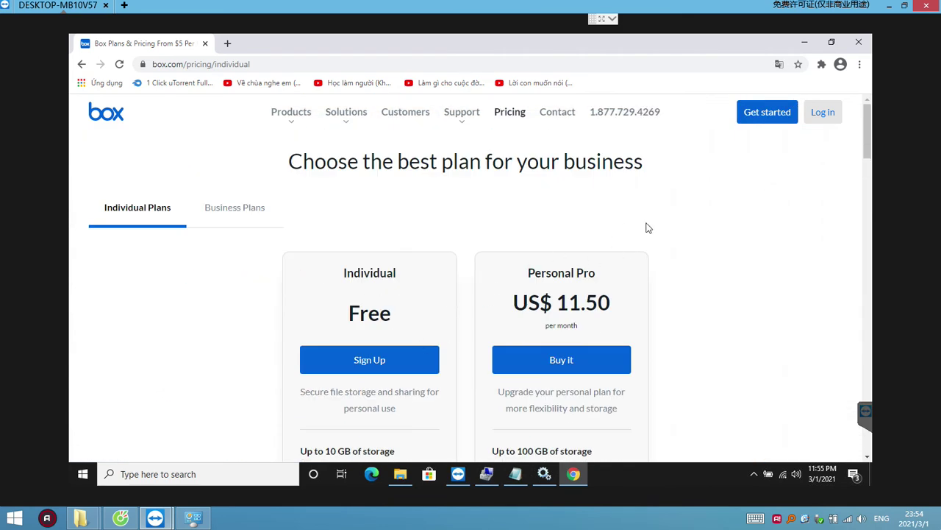
{"action": "scroll", "coordinate": [665, 231], "scroll_direction": "down", "scroll_amount": 15}
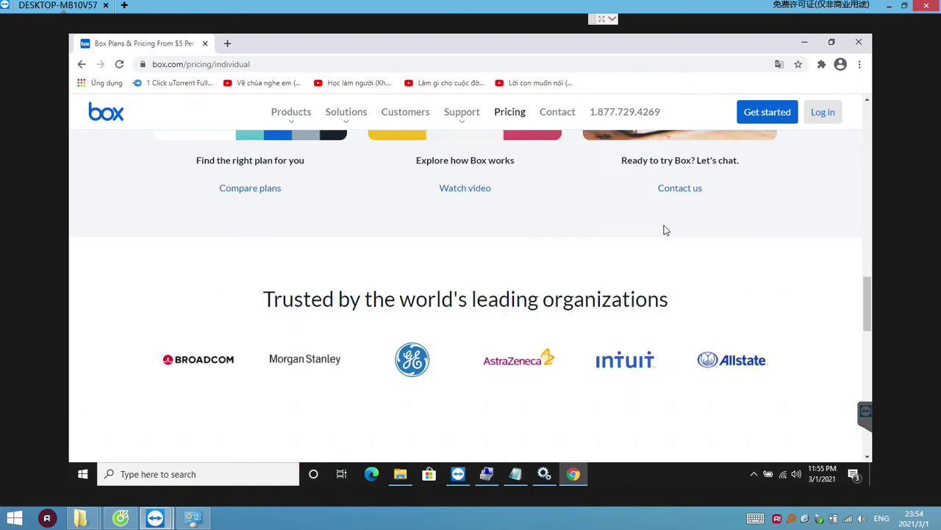
{"action": "scroll", "coordinate": [665, 230], "scroll_direction": "up", "scroll_amount": 3}
{"action": "scroll", "coordinate": [665, 230], "scroll_direction": "up", "scroll_amount": 10}
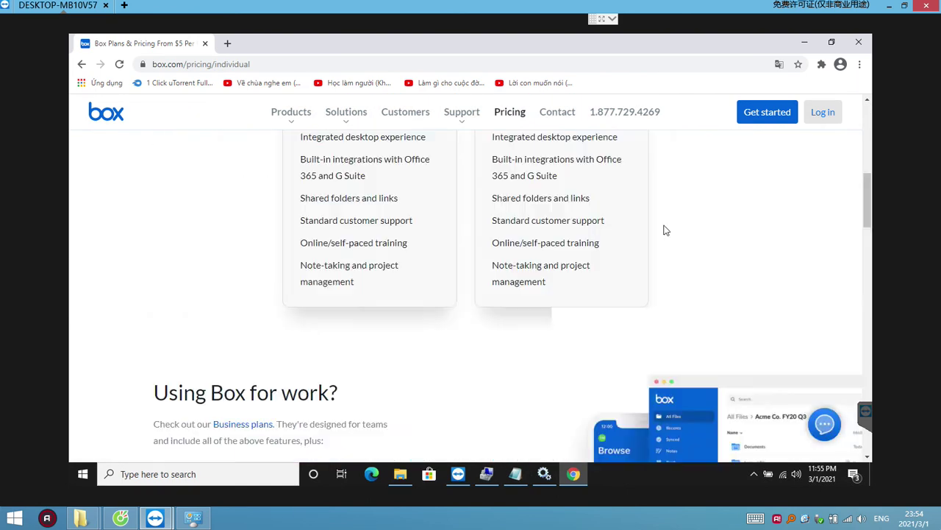
Go to the bit.ly/alllifepc short link.
{"action": "left_click", "coordinate": [286, 65]}
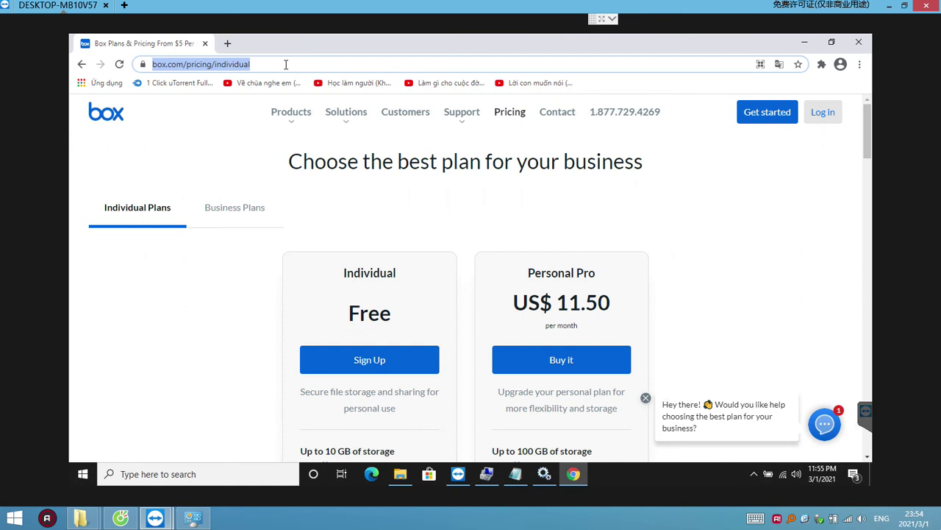
{"action": "type", "text": "bit.ly/"}
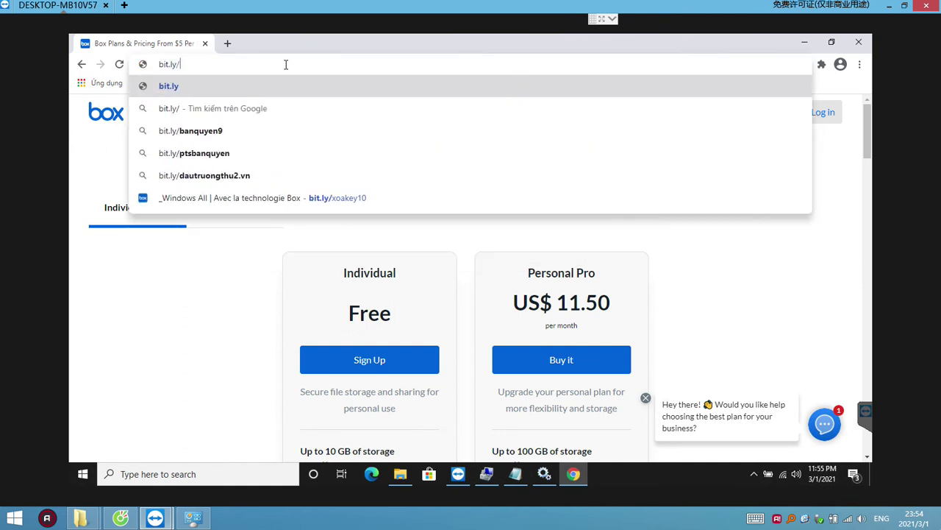
{"action": "type", "text": "alllifepc"}
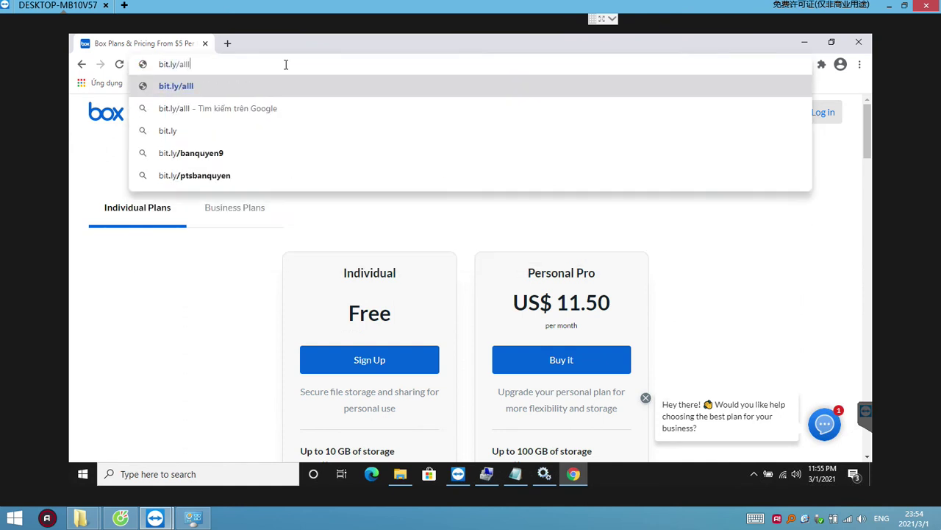
{"action": "key", "text": "Return"}
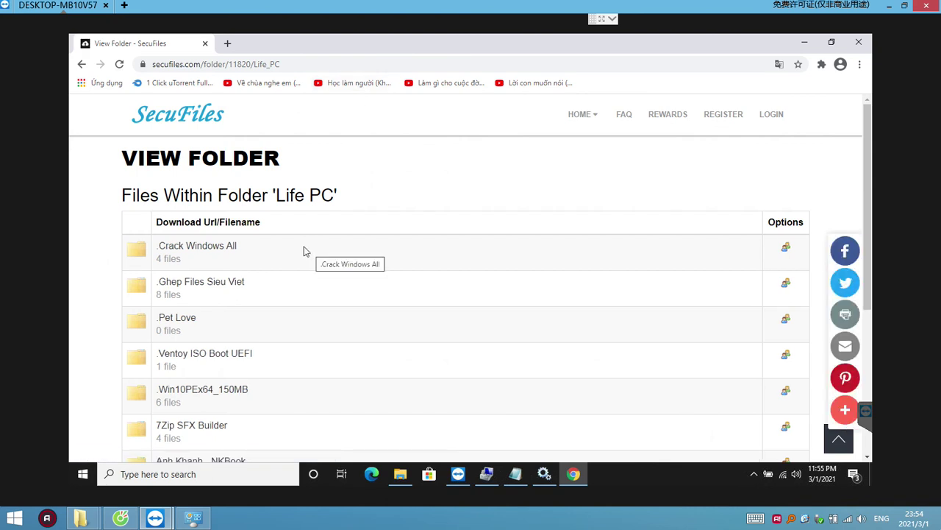
Browse the Crack Windows All and Top Crack folders, then return to the Life PC listing.
{"action": "left_click", "coordinate": [203, 253]}
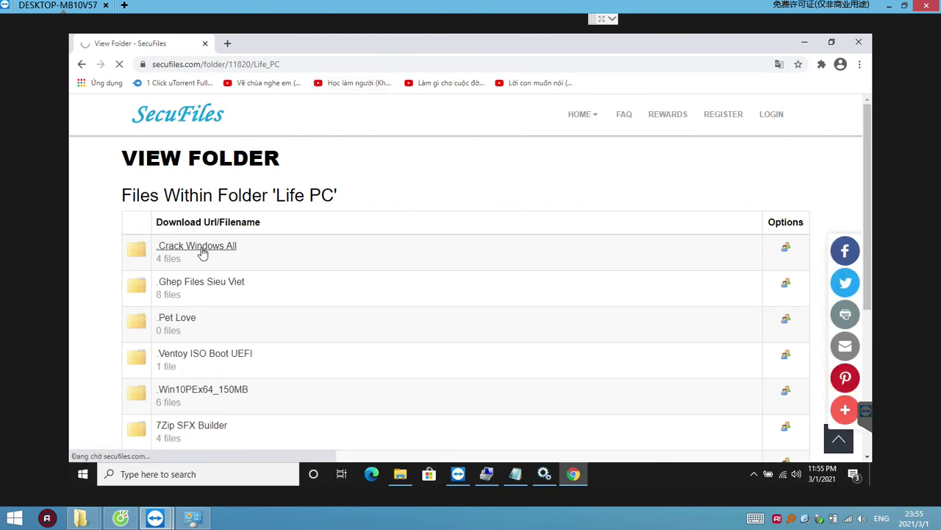
{"action": "scroll", "coordinate": [288, 311], "scroll_direction": "down", "scroll_amount": 2}
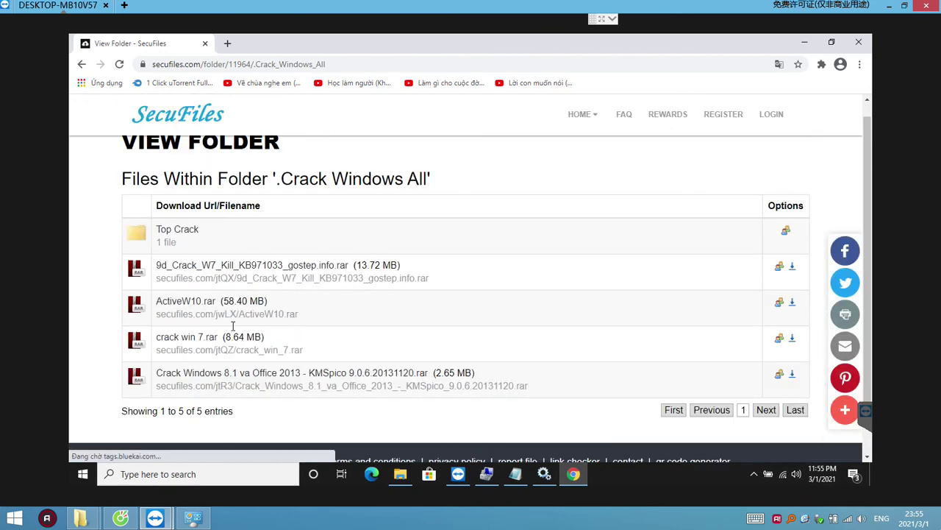
{"action": "left_click", "coordinate": [189, 235]}
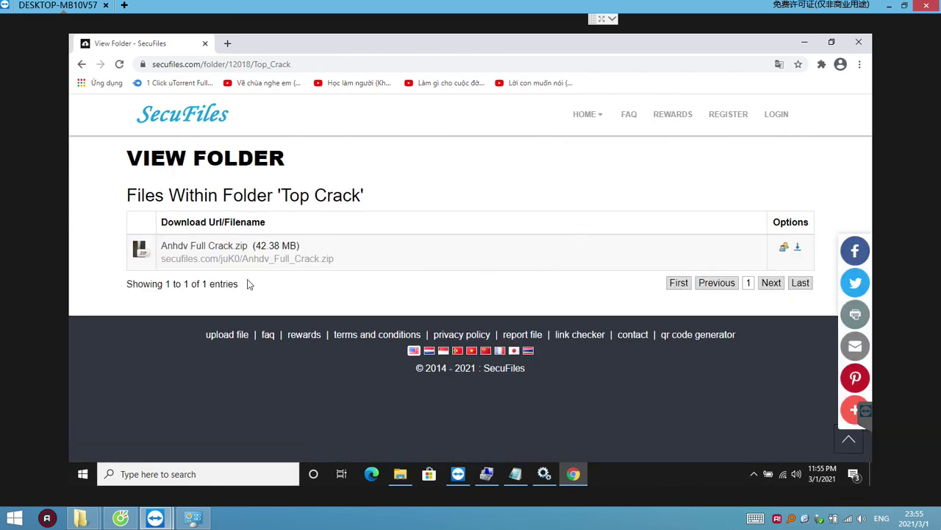
{"action": "left_click", "coordinate": [82, 64]}
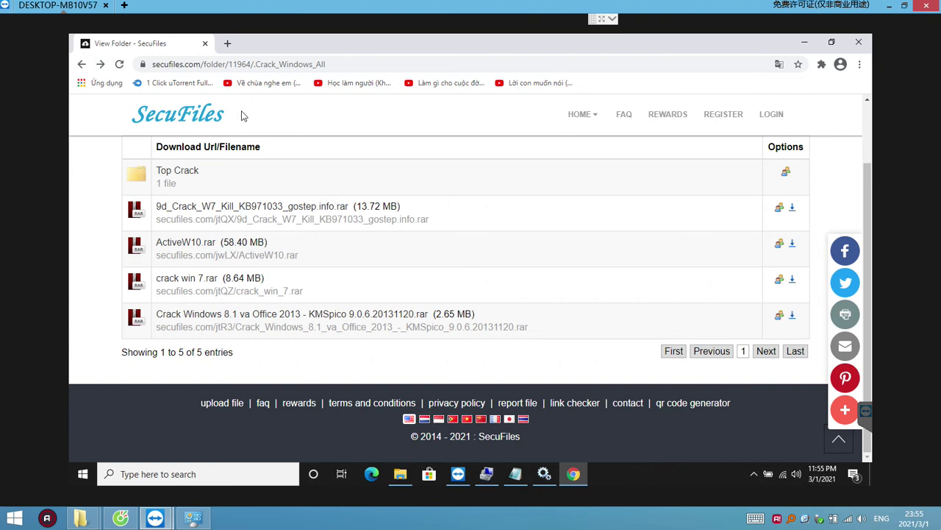
{"action": "left_click", "coordinate": [82, 65]}
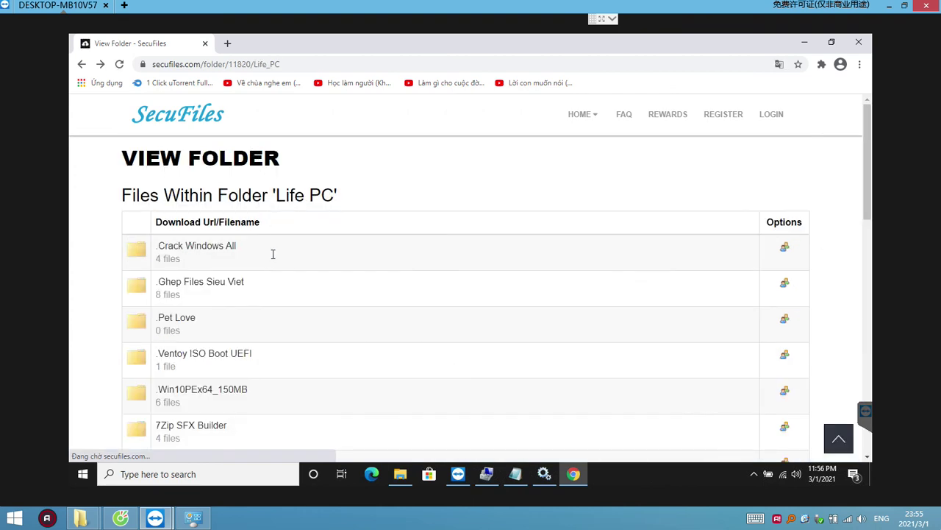
{"action": "scroll", "coordinate": [281, 267], "scroll_direction": "down", "scroll_amount": 3}
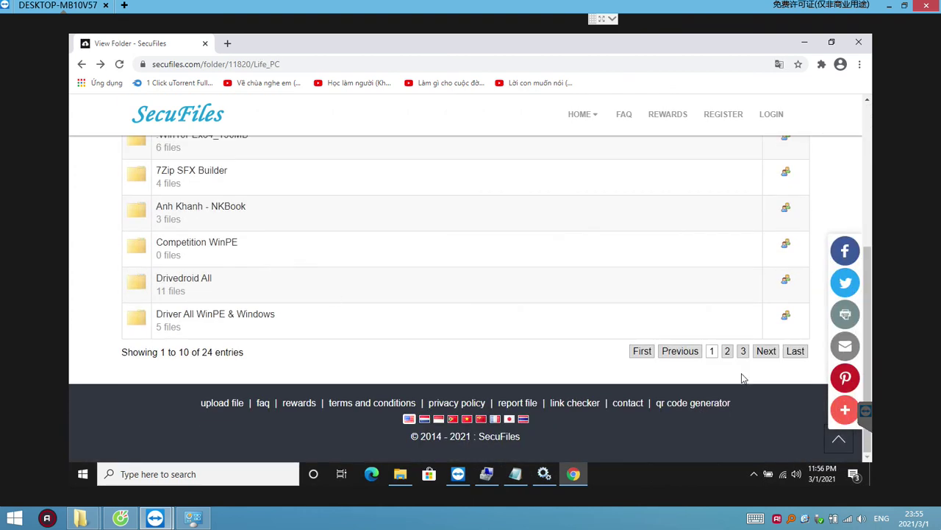
Download MD5.SHA-1.CheckSum.exe.zip from page 3 of the Life PC folder and open a new tab.
{"action": "left_click", "coordinate": [744, 351]}
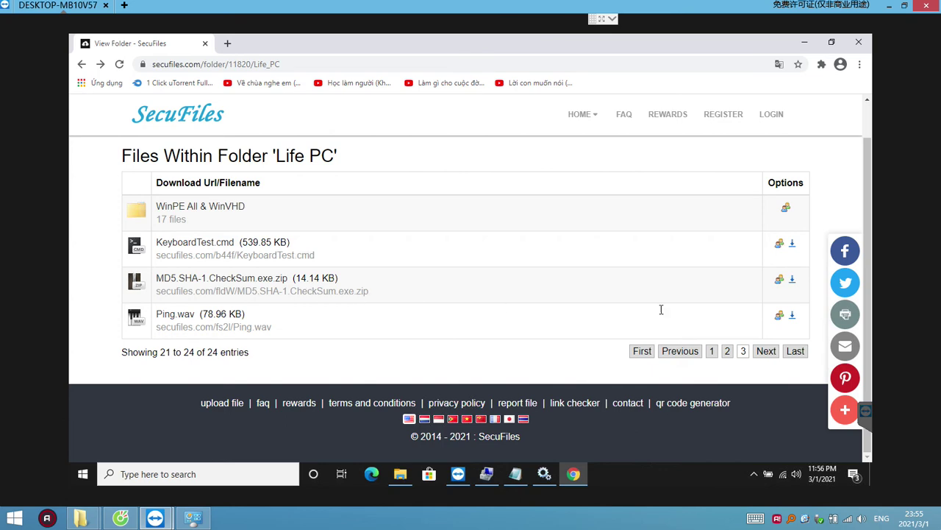
{"action": "left_click", "coordinate": [793, 280]}
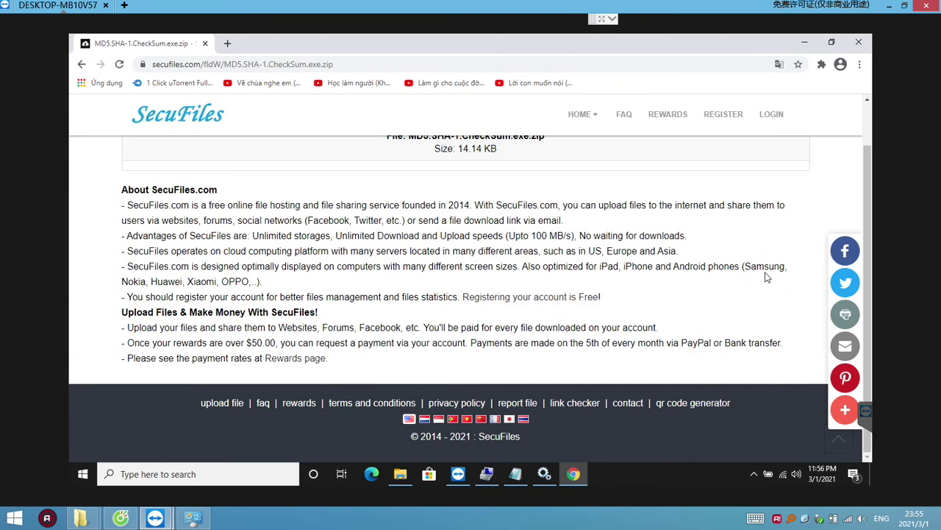
{"action": "left_click", "coordinate": [489, 228]}
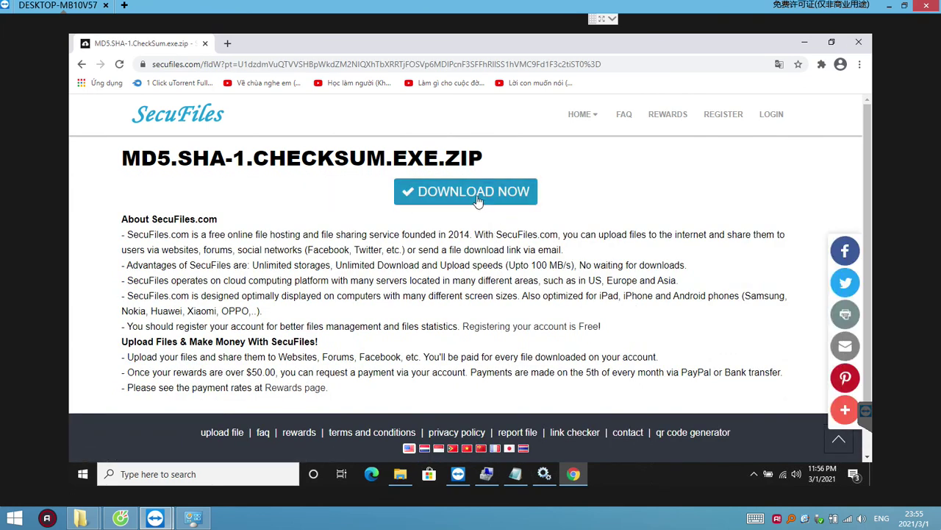
{"action": "left_click", "coordinate": [477, 199]}
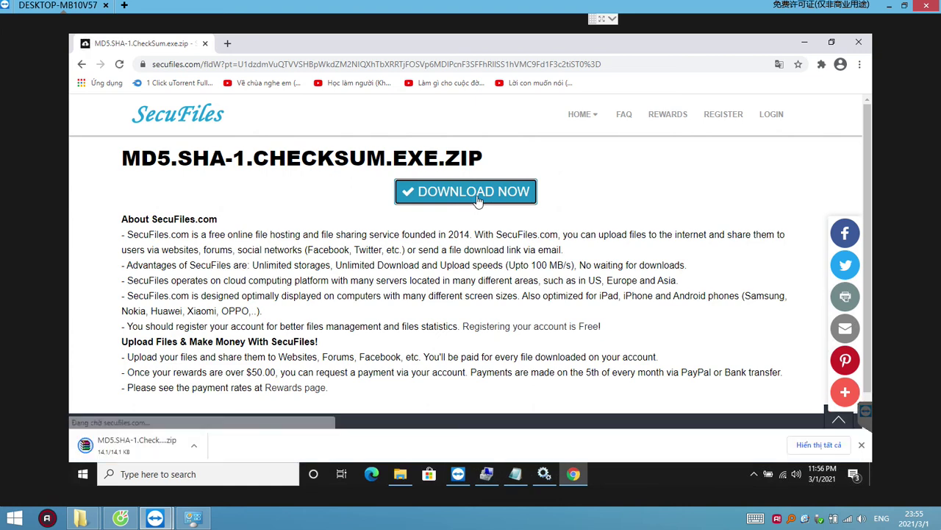
{"action": "left_click", "coordinate": [227, 44]}
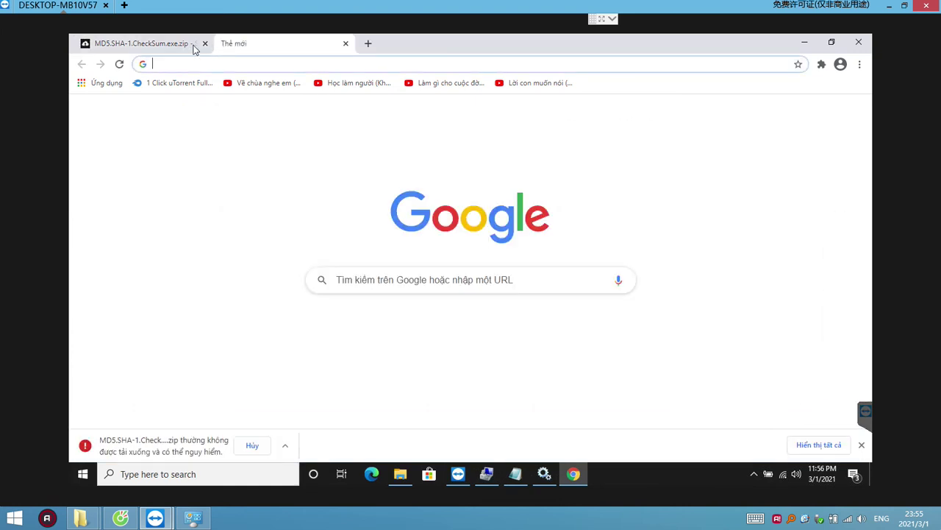
Close the MD5 file tab and load box.com.
{"action": "left_click", "coordinate": [205, 44]}
{"action": "left_click", "coordinate": [196, 62]}
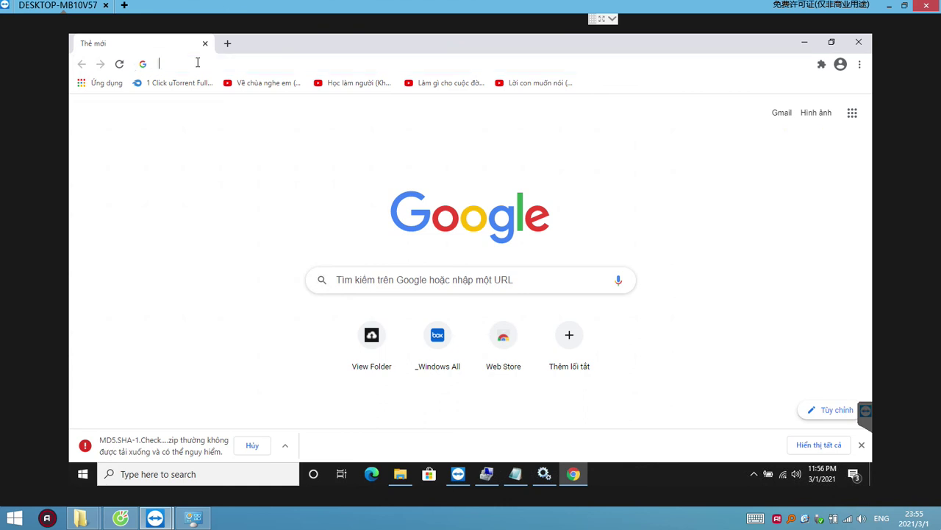
{"action": "type", "text": "box"}
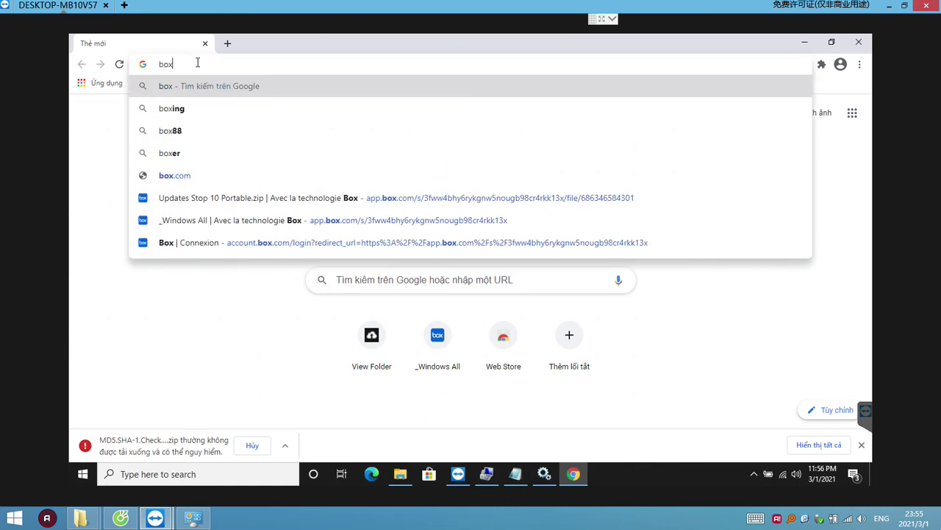
{"action": "type", "text": ".com"}
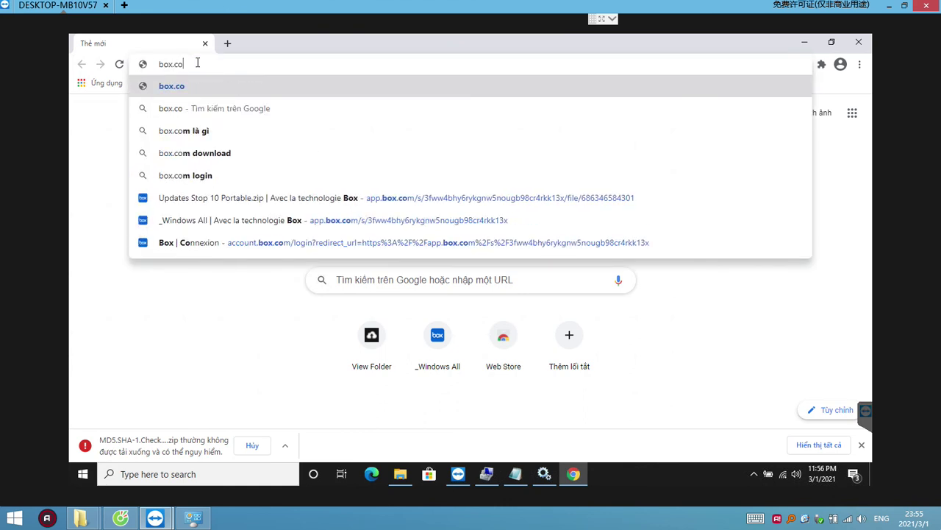
{"action": "key", "text": "Return"}
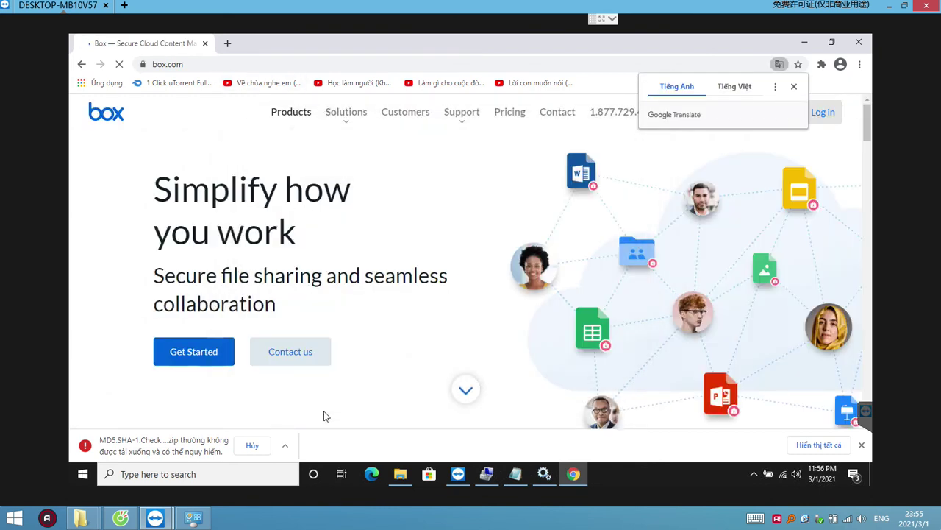
Keep the flagged MD5 zip download and go to the Box login page.
{"action": "left_click", "coordinate": [284, 445]}
{"action": "left_click", "coordinate": [295, 409]}
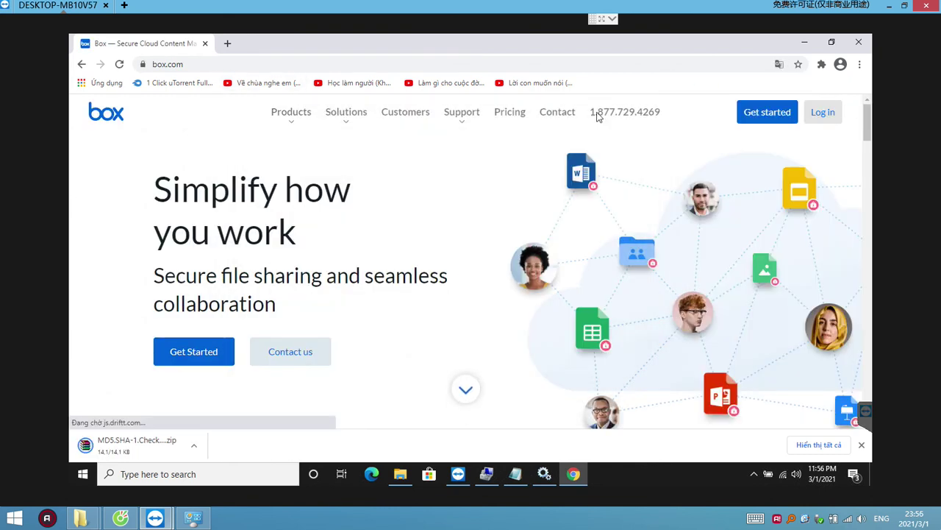
{"action": "left_click", "coordinate": [837, 117]}
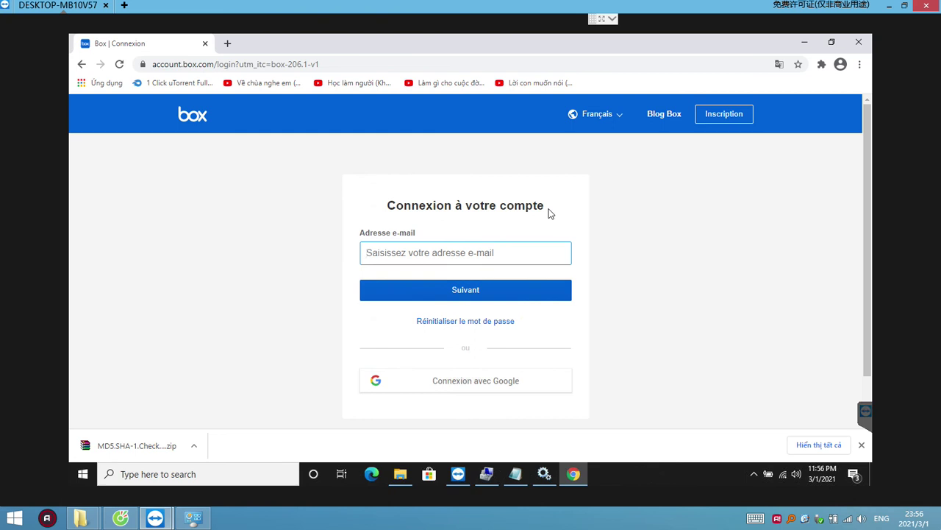
Add the replies 'tat update o', 'anh noatt nhu nay cho a' and 'k' to the Notepad chat.
{"action": "left_click", "coordinate": [515, 473]}
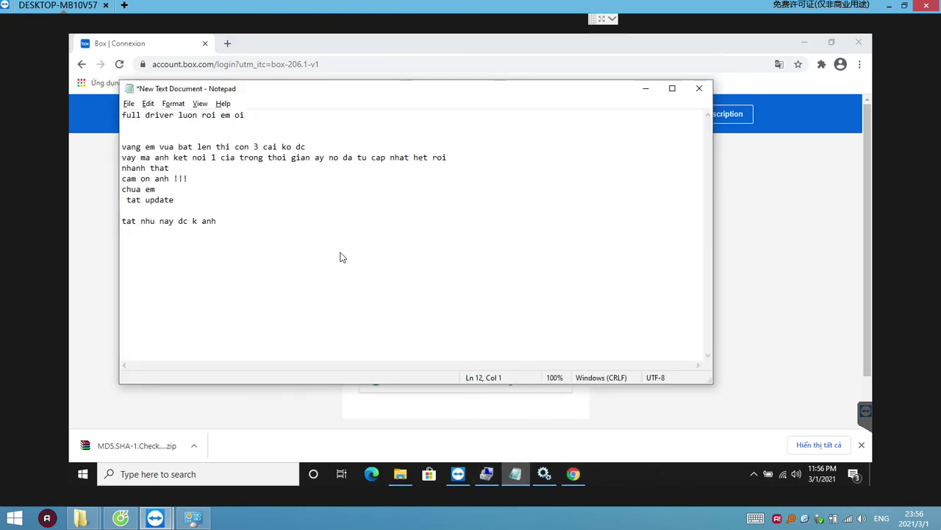
{"action": "type", "text": "tat update ong oi"}
{"action": "left_click", "coordinate": [143, 421]}
{"action": "key", "text": "alt+Tab"}
{"action": "type", "text": "anh no"}
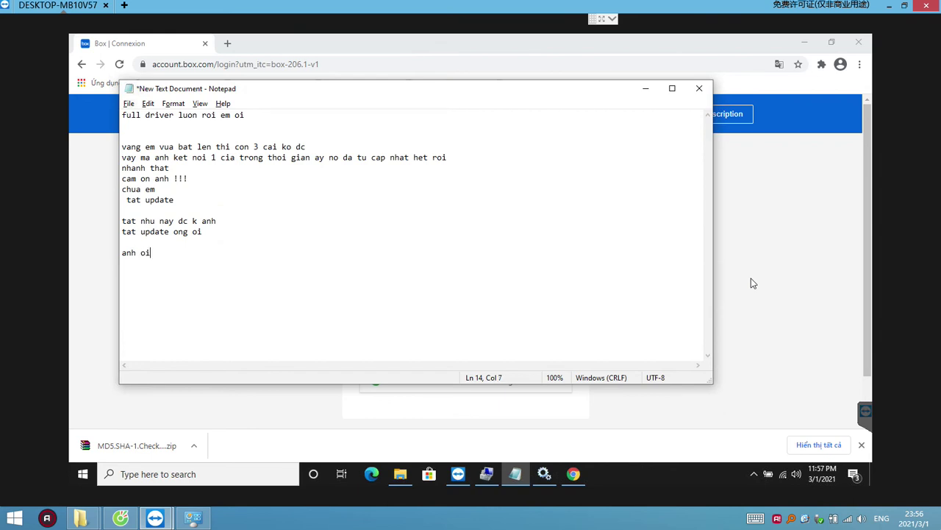
{"action": "type", "text": "at"}
{"action": "type", "text": "t nhu"}
{"action": "type", "text": " nay cho a xem"}
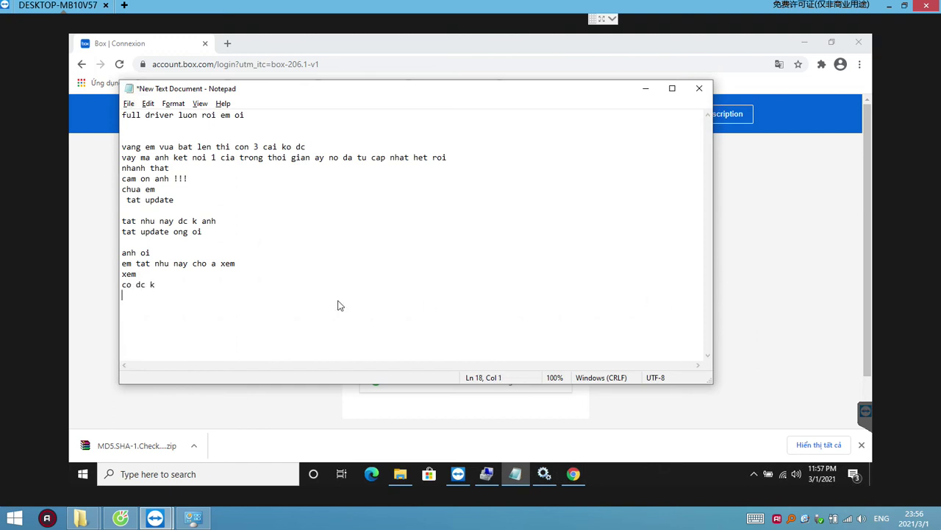
{"action": "type", "text": "k"}
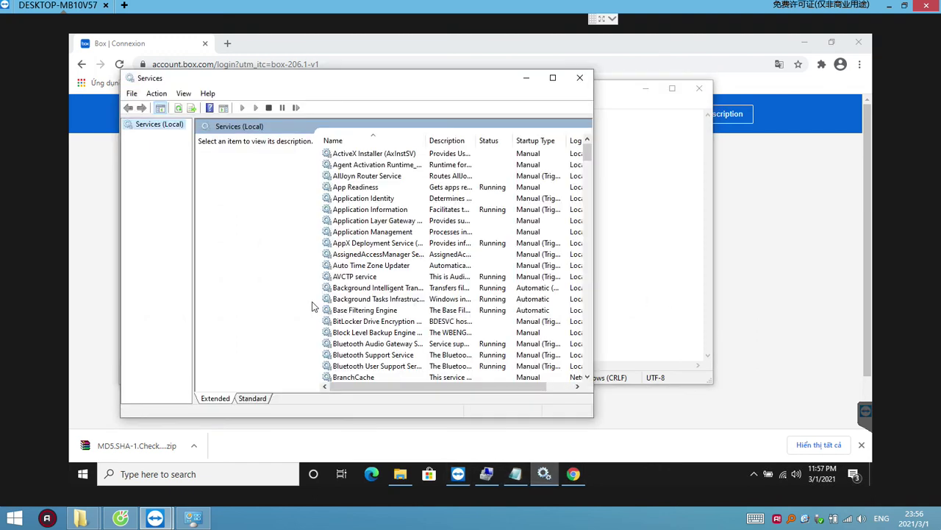
Open the Windows Update service's properties from the Services list.
{"action": "scroll", "coordinate": [312, 305], "scroll_direction": "down", "scroll_amount": 20}
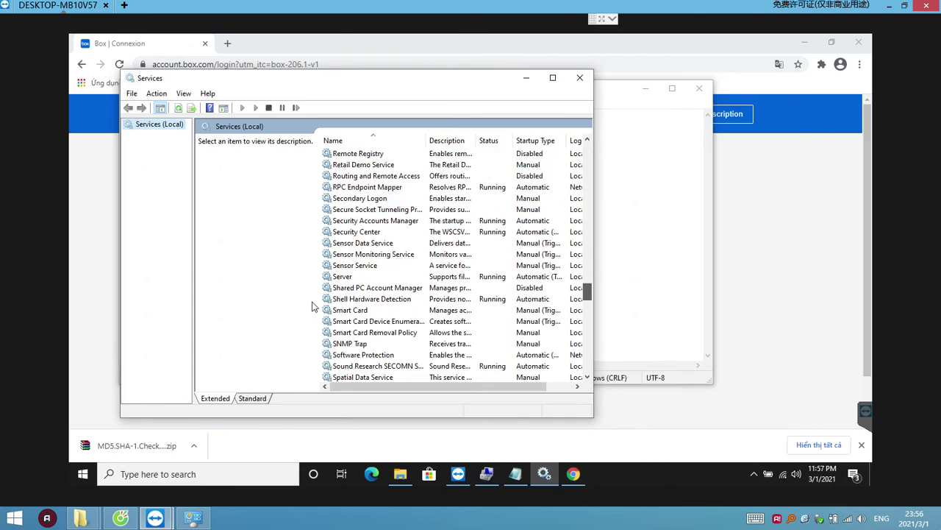
{"action": "scroll", "coordinate": [312, 305], "scroll_direction": "up", "scroll_amount": 20}
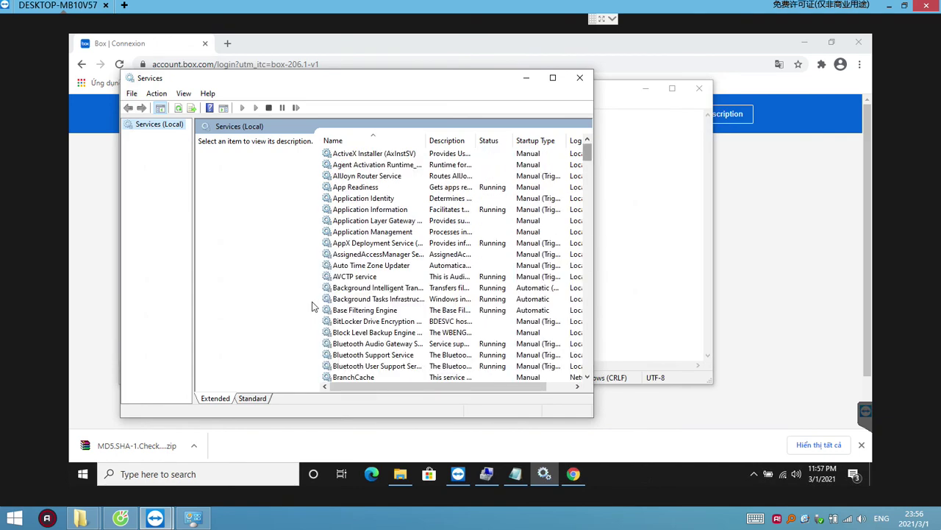
{"action": "scroll", "coordinate": [312, 303], "scroll_direction": "down", "scroll_amount": 20}
{"action": "scroll", "coordinate": [312, 305], "scroll_direction": "down", "scroll_amount": 10}
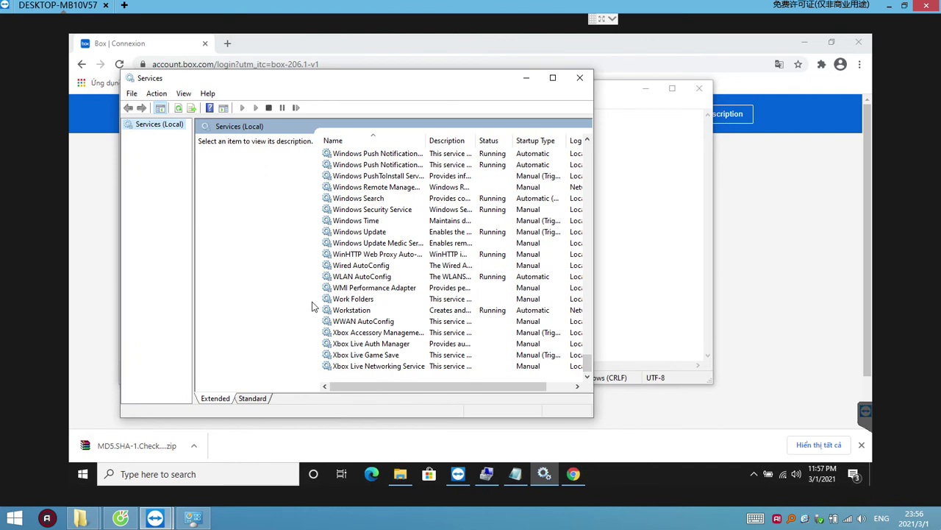
{"action": "type", "text": "windows update"}
{"action": "key", "text": "Return"}
Set Windows Update's startup type to Disabled, stop the service, apply, and return to Notepad.
{"action": "key", "text": "Tab"}
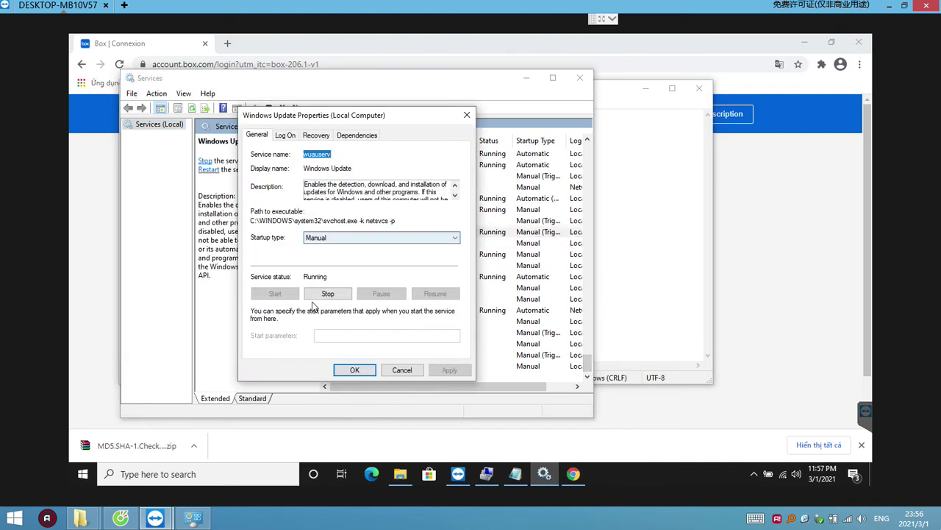
{"action": "key", "text": "alt+Down"}
{"action": "key", "text": "Down"}
{"action": "key", "text": "Down"}
{"action": "key", "text": "Return"}
{"action": "left_click", "coordinate": [312, 298]}
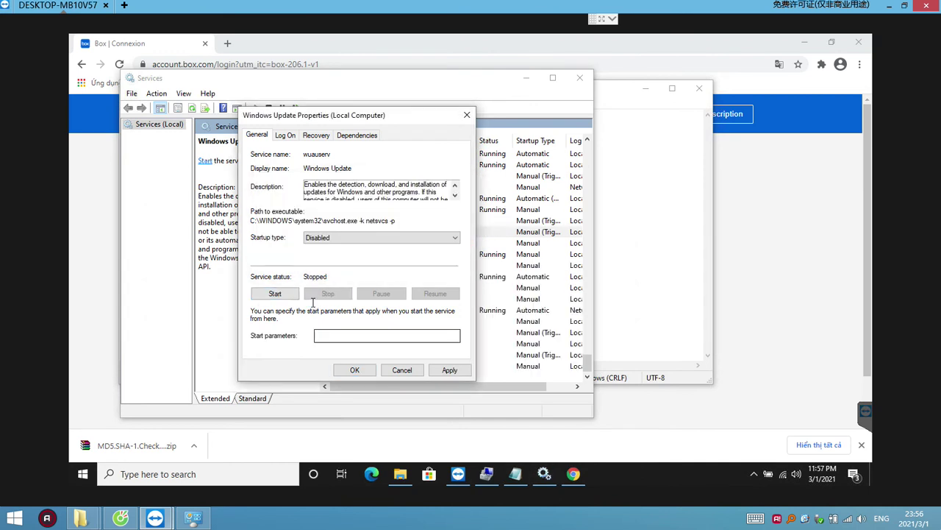
{"action": "key", "text": "Tab"}
{"action": "key", "text": "Return"}
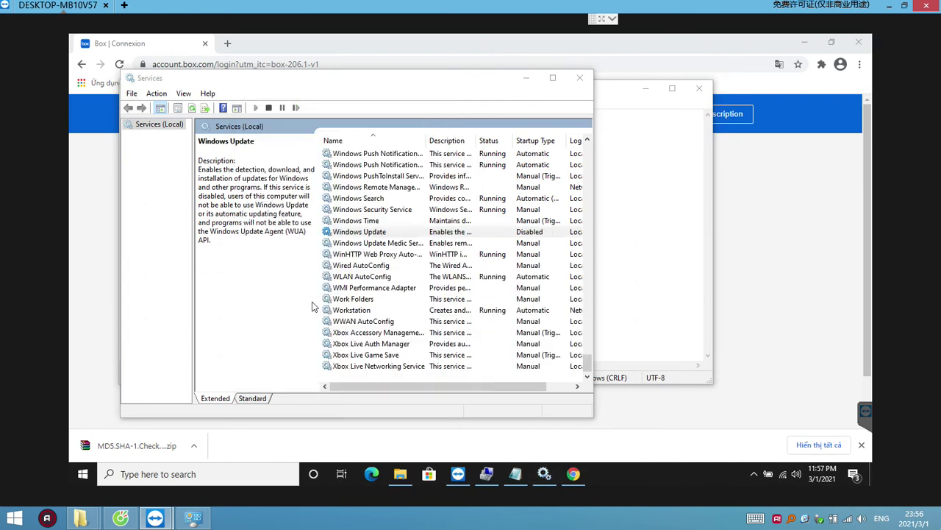
{"action": "key", "text": "Return"}
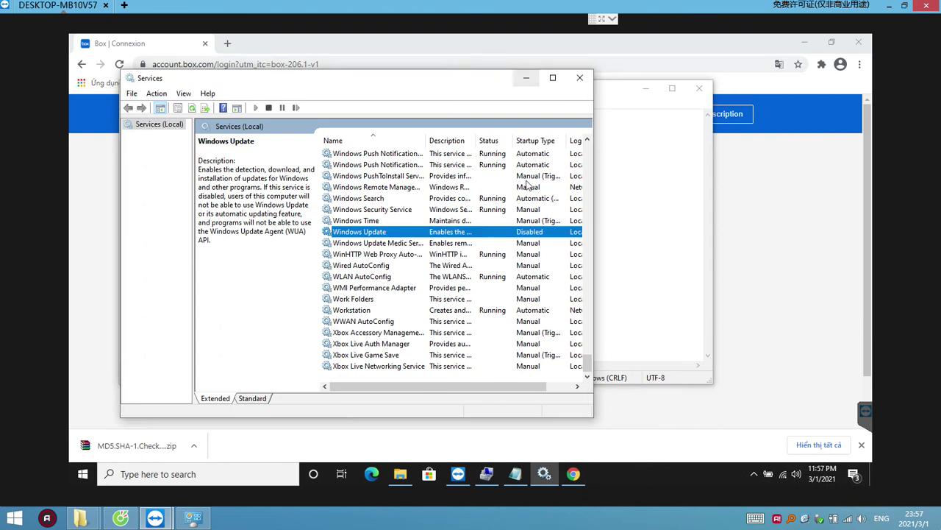
{"action": "left_click", "coordinate": [527, 178]}
{"action": "key", "text": "alt+Tab"}
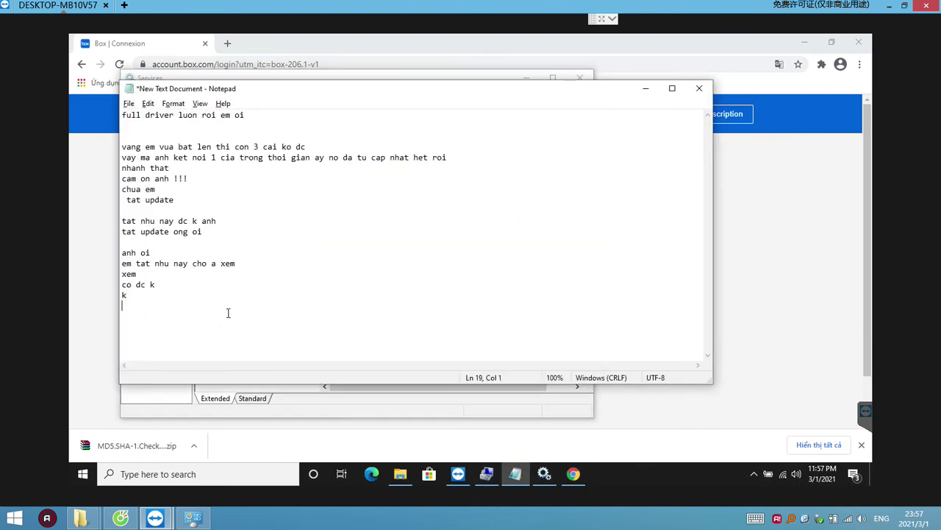
Replace the Notepad chat text with 'de a test', then bring Chrome's Box sign-in page forward.
{"action": "type", "text": "may chc"}
{"action": "type", "text": "uo  em a"}
{"action": "type", "text": " test"}
{"action": "key", "text": "ctrl+a"}
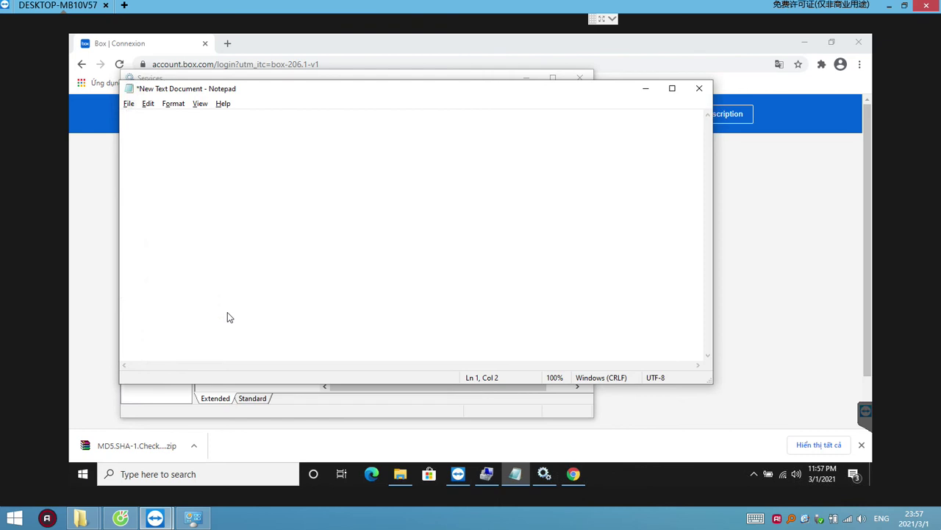
{"action": "type", "text": "de a test lai xem"}
{"action": "key", "text": "ctrl+a"}
{"action": "left_click", "coordinate": [764, 255]}
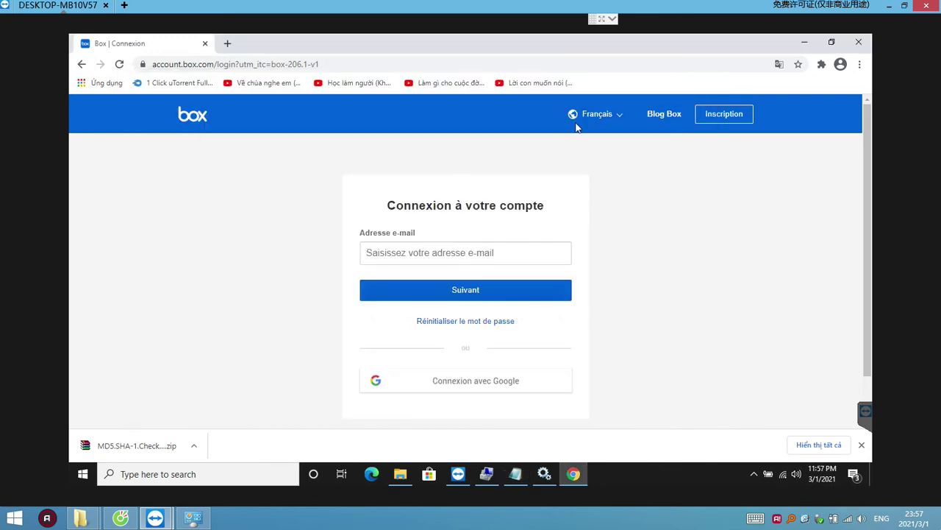
Enter the Box account e-mail, continue to the password step, and type the password.
{"action": "left_click", "coordinate": [478, 256]}
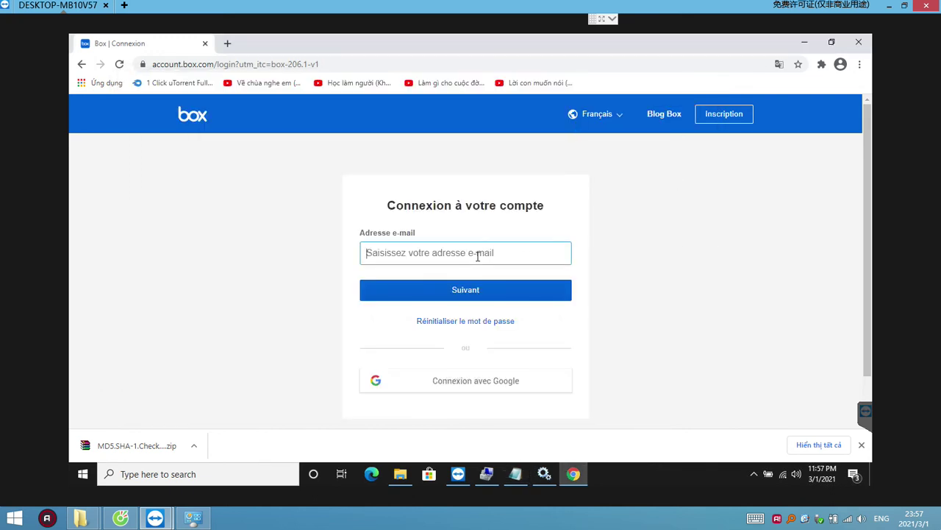
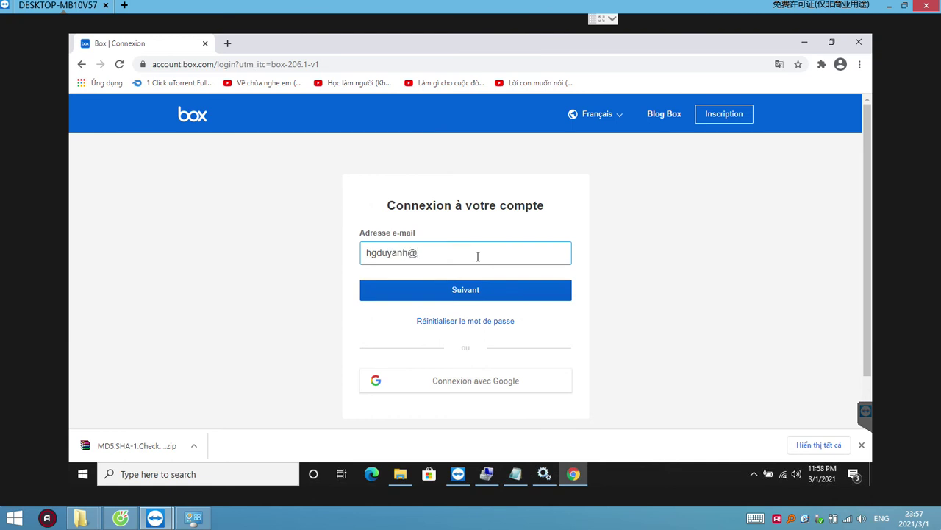
{"action": "key", "text": "Return"}
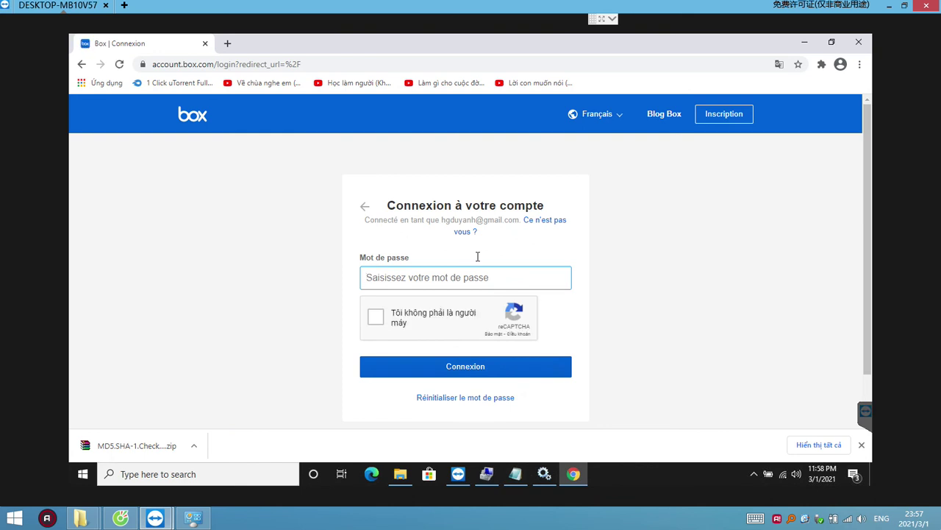
{"action": "type", "text": "•"}
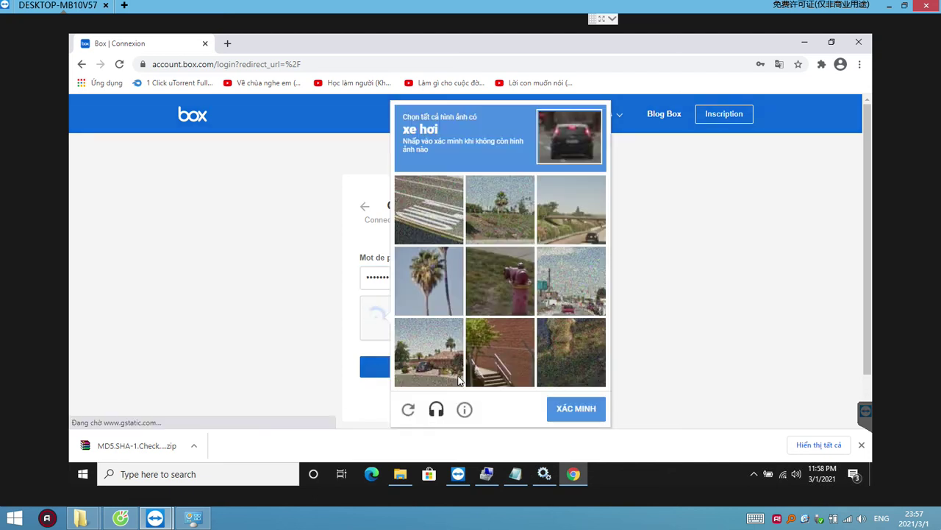
Solve two rounds of the reCAPTCHA car-tile challenge.
{"action": "left_click", "coordinate": [581, 218]}
{"action": "left_click", "coordinate": [582, 279]}
{"action": "left_click", "coordinate": [428, 352]}
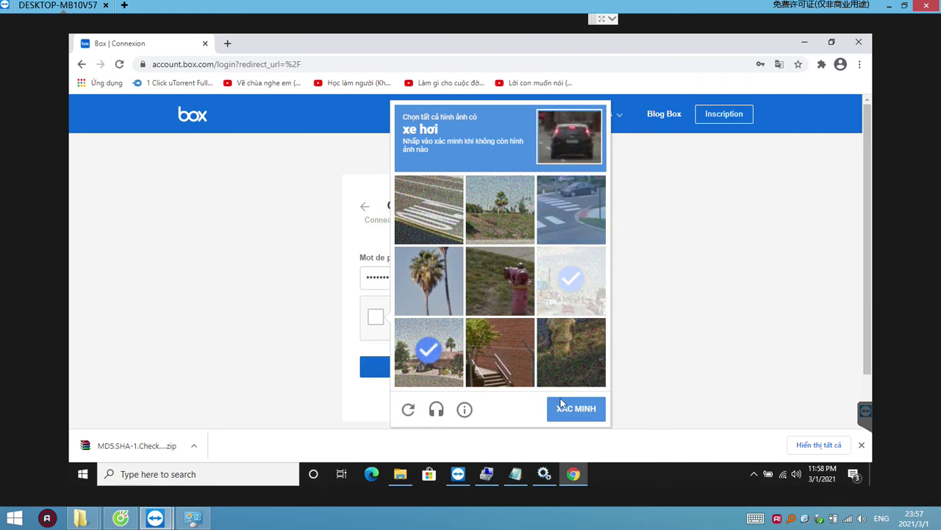
{"action": "left_click", "coordinate": [563, 406]}
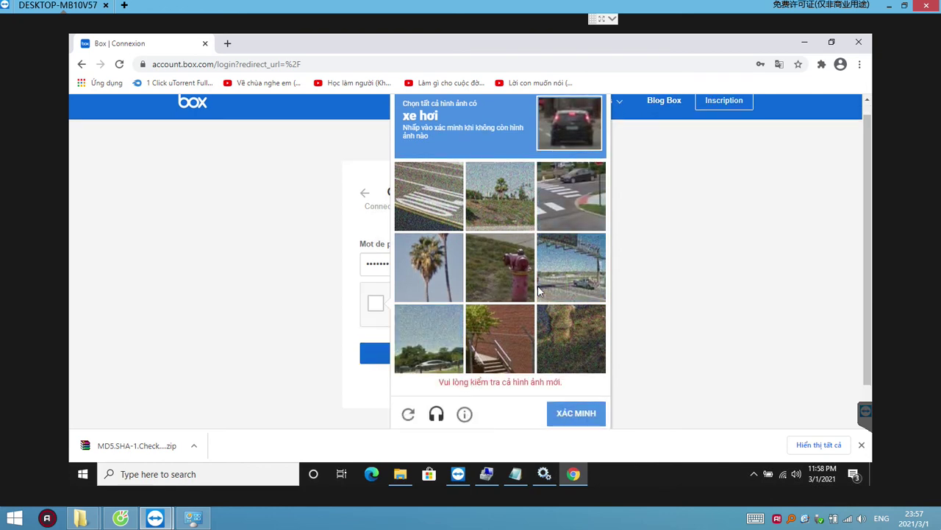
{"action": "left_click", "coordinate": [577, 201]}
{"action": "left_click", "coordinate": [577, 274]}
{"action": "left_click", "coordinate": [429, 347]}
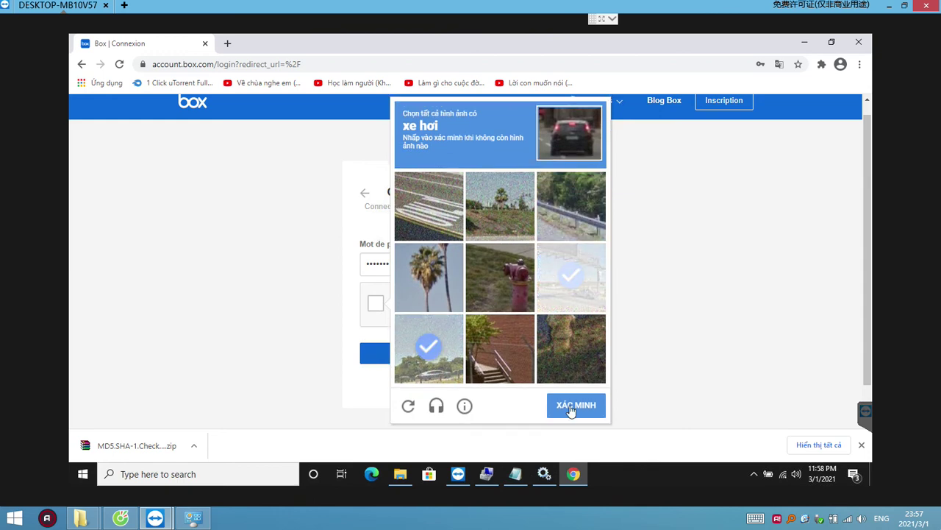
{"action": "left_click", "coordinate": [573, 406]}
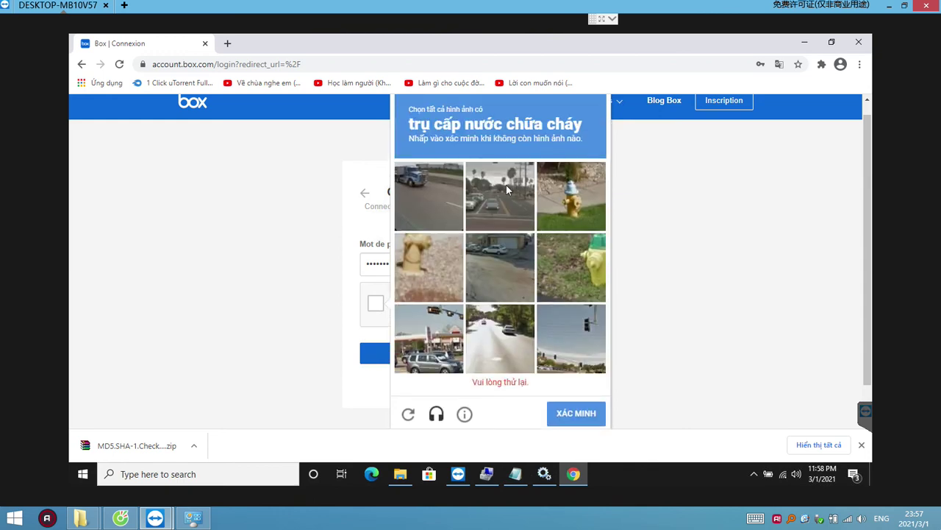
Pass the reCAPTCHA by selecting the fire hydrant tiles.
{"action": "left_click", "coordinate": [583, 202]}
{"action": "left_click", "coordinate": [429, 272]}
{"action": "left_click", "coordinate": [588, 291]}
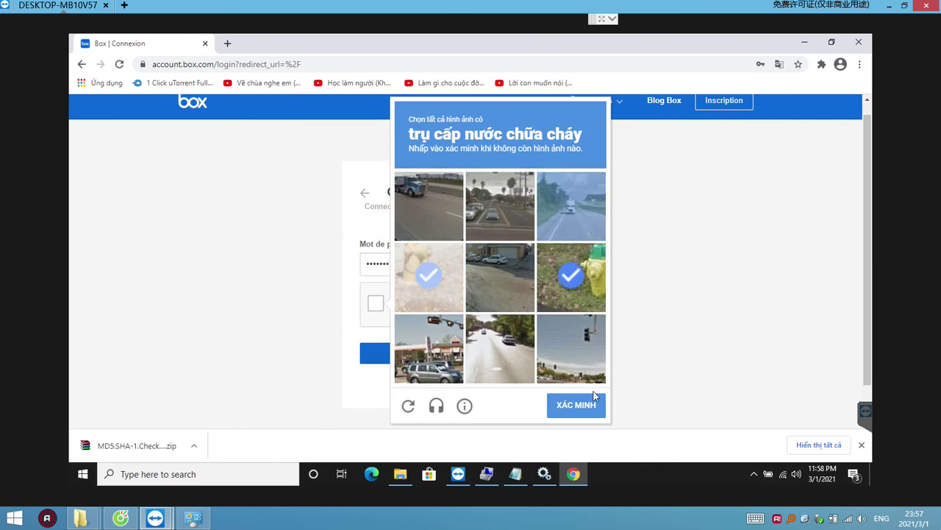
{"action": "left_click", "coordinate": [593, 405]}
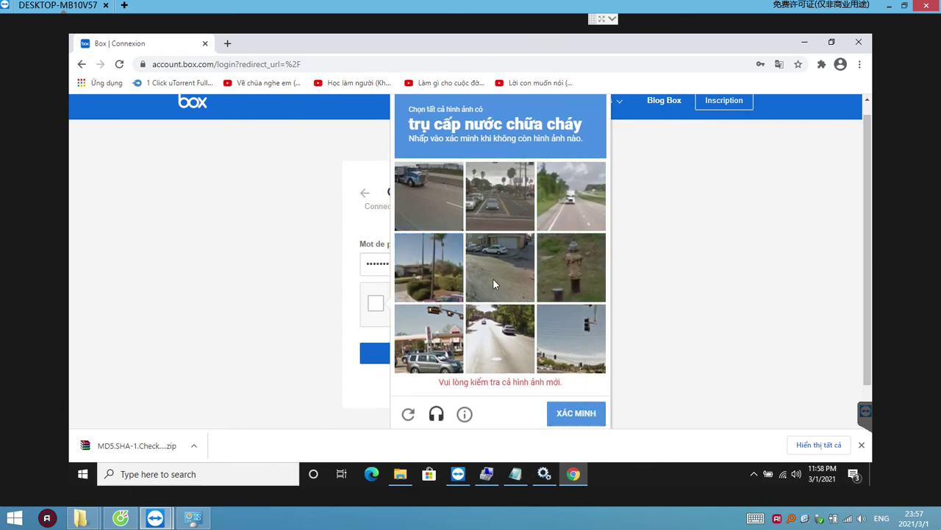
{"action": "left_click", "coordinate": [577, 263]}
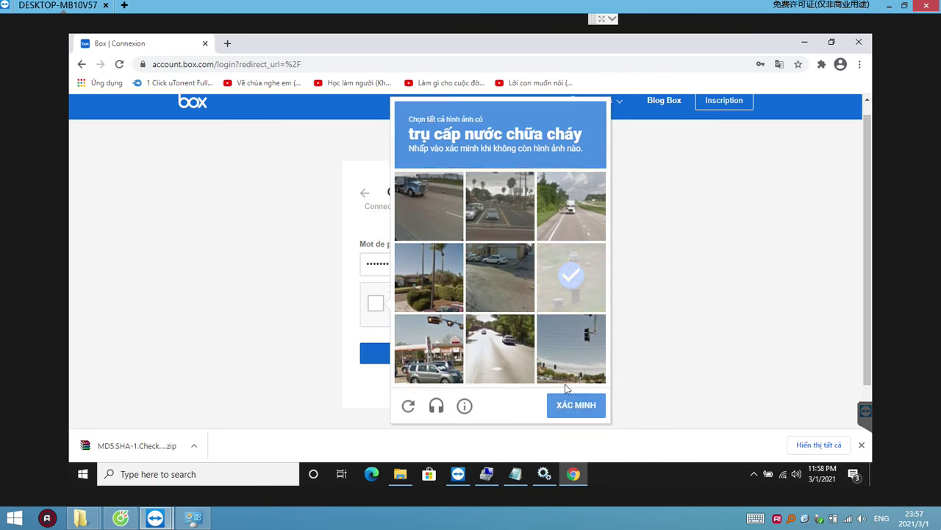
{"action": "left_click", "coordinate": [572, 409]}
Attempt the Box sign-in twice, get rejected as invalid, and minimize Chrome.
{"action": "left_click", "coordinate": [464, 357]}
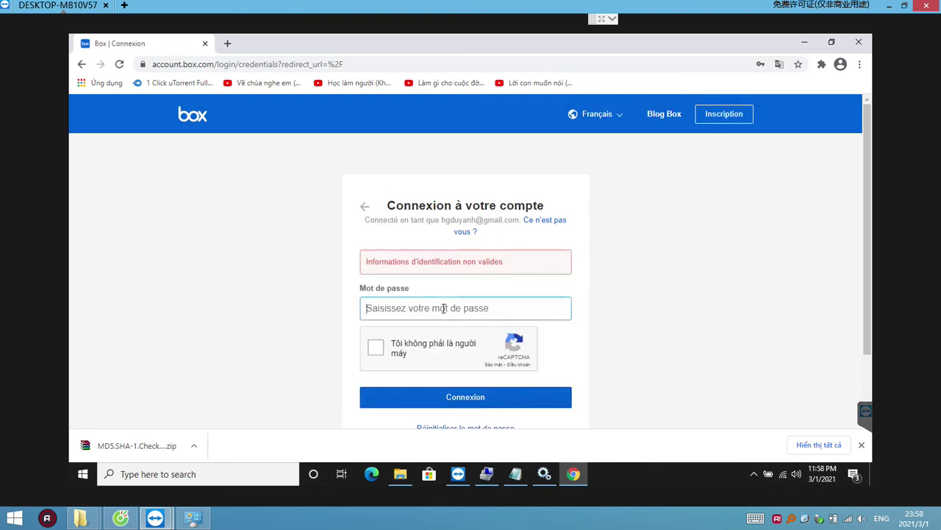
{"action": "type", "text": "*"}
{"action": "left_click", "coordinate": [376, 347]}
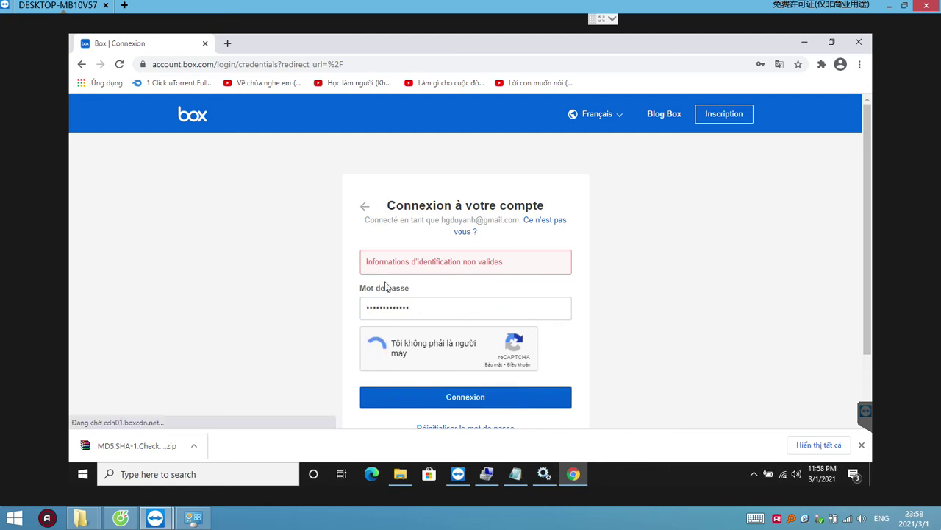
{"action": "left_click", "coordinate": [476, 396]}
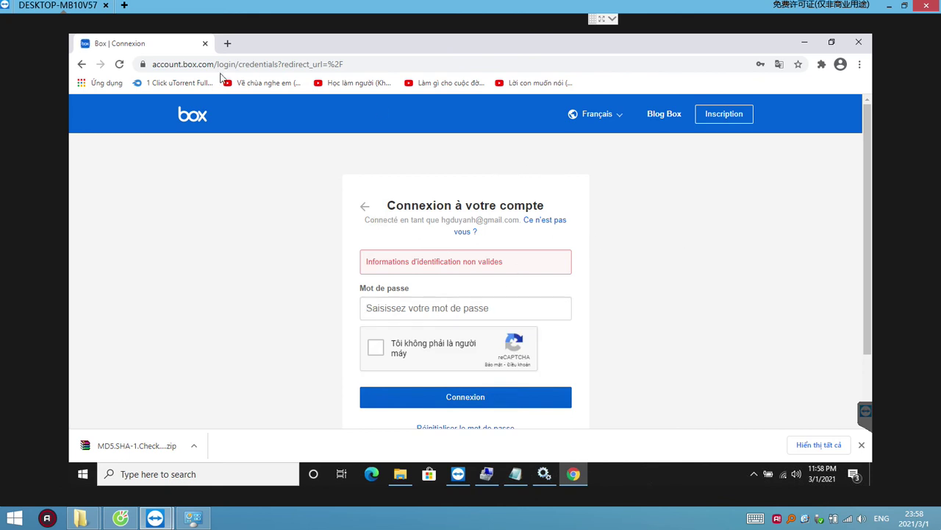
{"action": "left_click", "coordinate": [806, 43]}
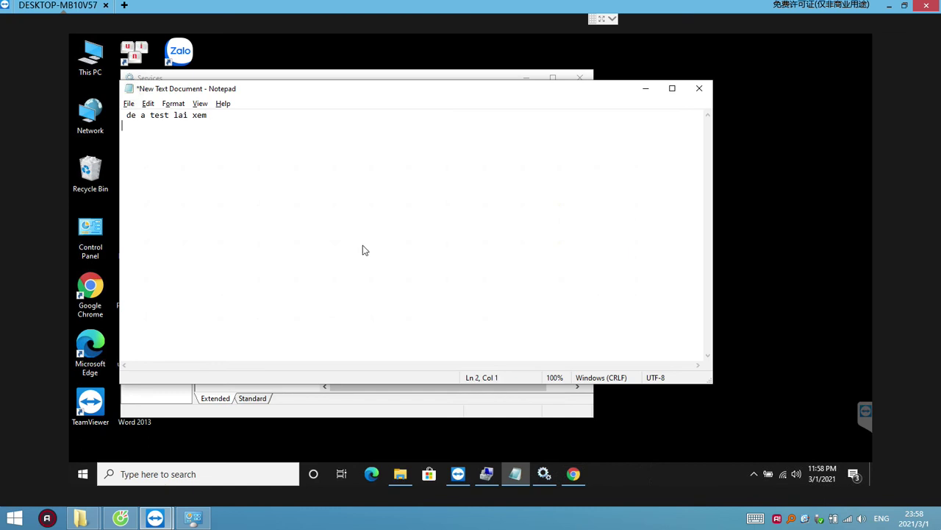
Add 'ngu qua nay gio a quen copy qua' to the remote note and minimize the session window.
{"action": "type", "text": "ngu qua nay gio a quen cop"}
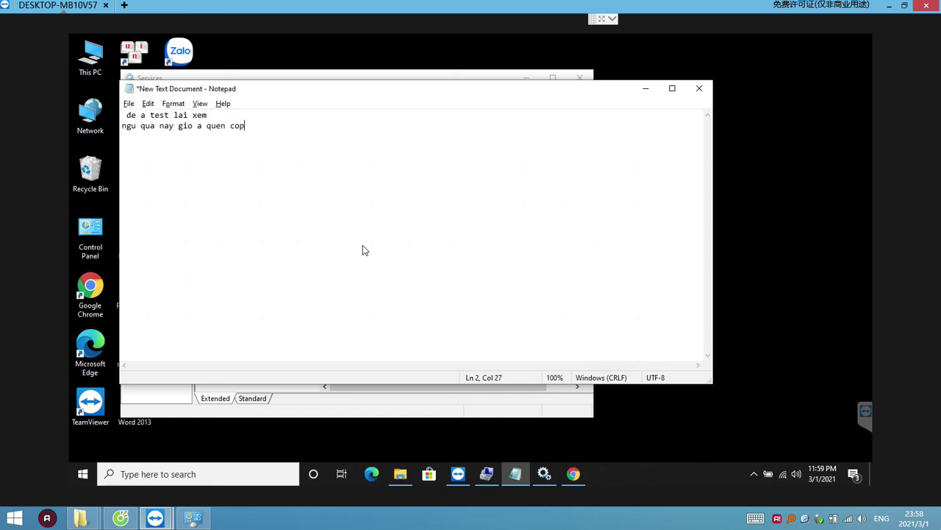
{"action": "type", "text": "y qua"}
{"action": "left_click", "coordinate": [480, 436]}
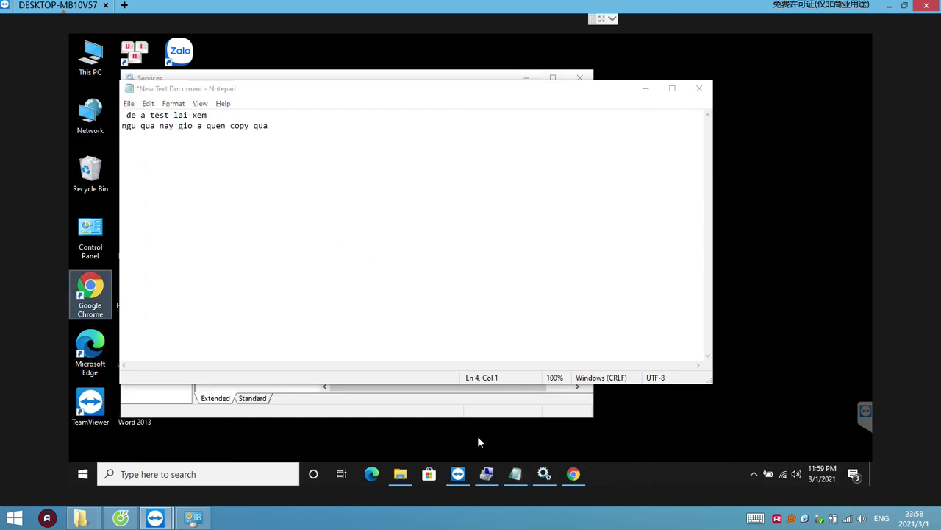
{"action": "left_click", "coordinate": [805, 524]}
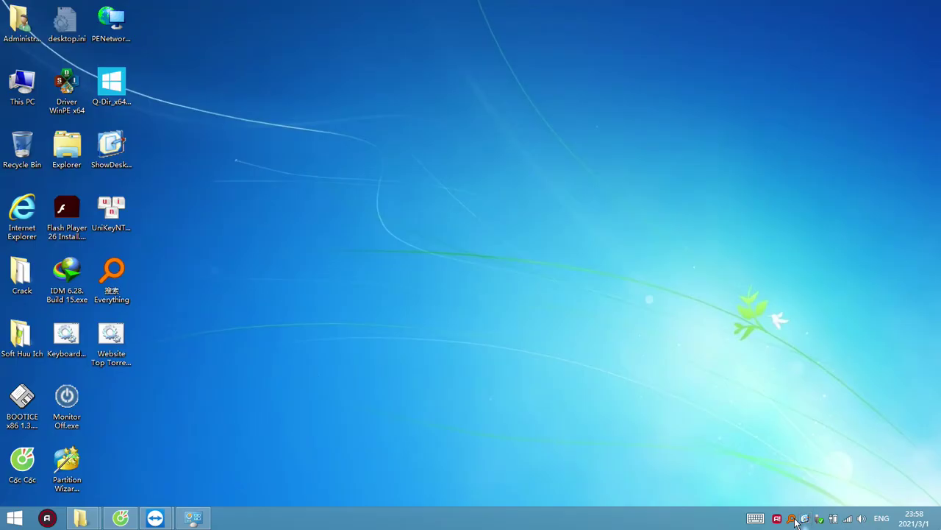
Search Everything for 'update', then preview and close stopupdates10.zip in 7-Zip.
{"action": "left_click", "coordinate": [791, 518]}
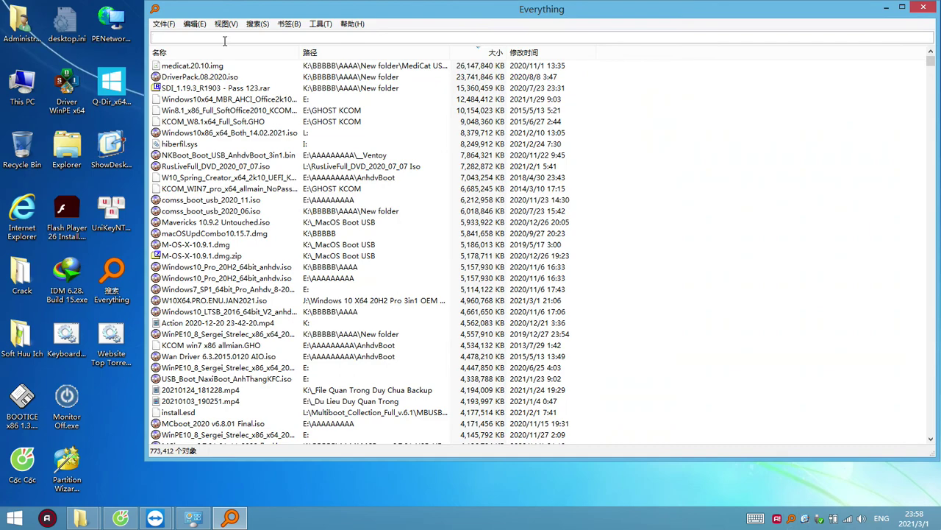
{"action": "type", "text": "update"}
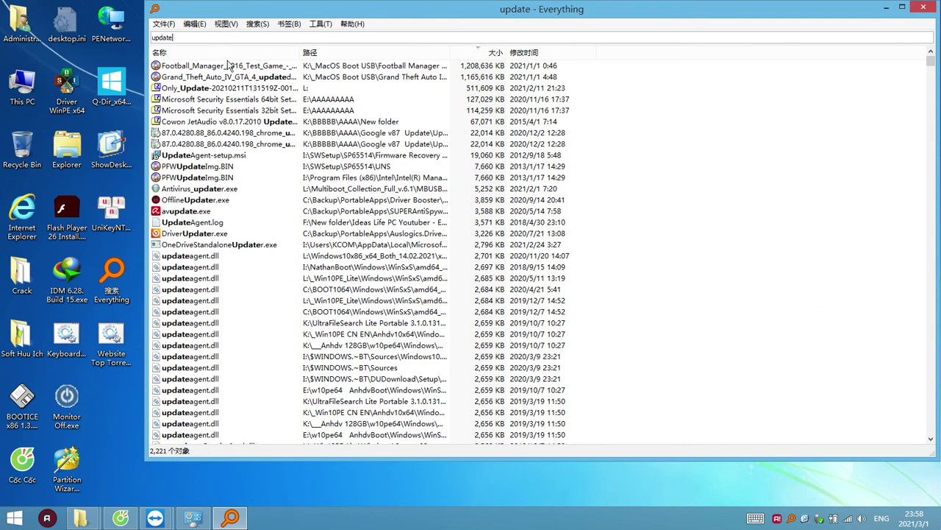
{"action": "left_click", "coordinate": [212, 233]}
{"action": "scroll", "coordinate": [214, 239], "scroll_direction": "down", "scroll_amount": 11}
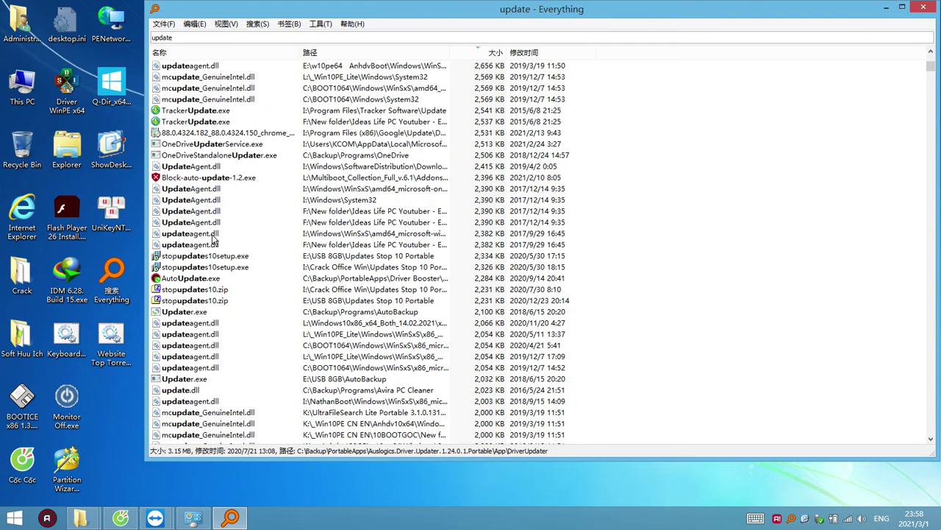
{"action": "double_click", "coordinate": [212, 289]}
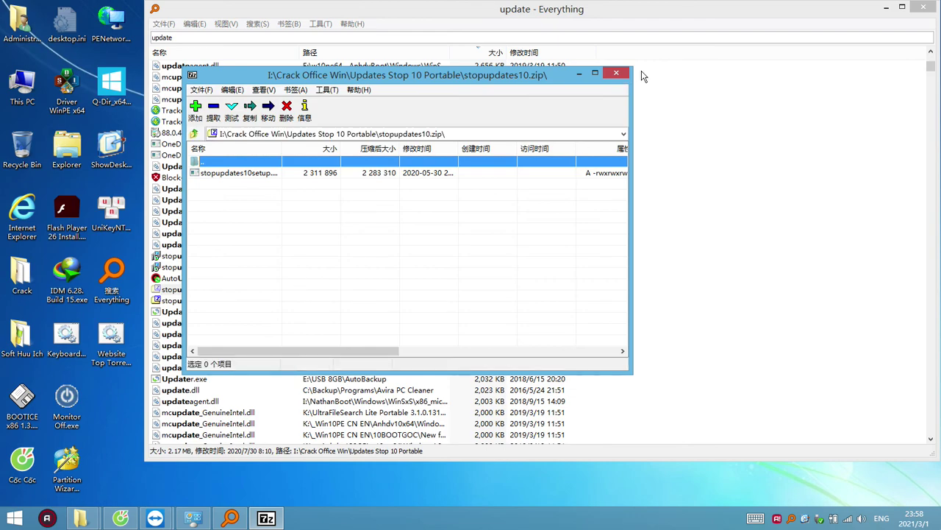
{"action": "left_click_drag", "start_coordinate": [285, 143], "coordinate": [351, 147]}
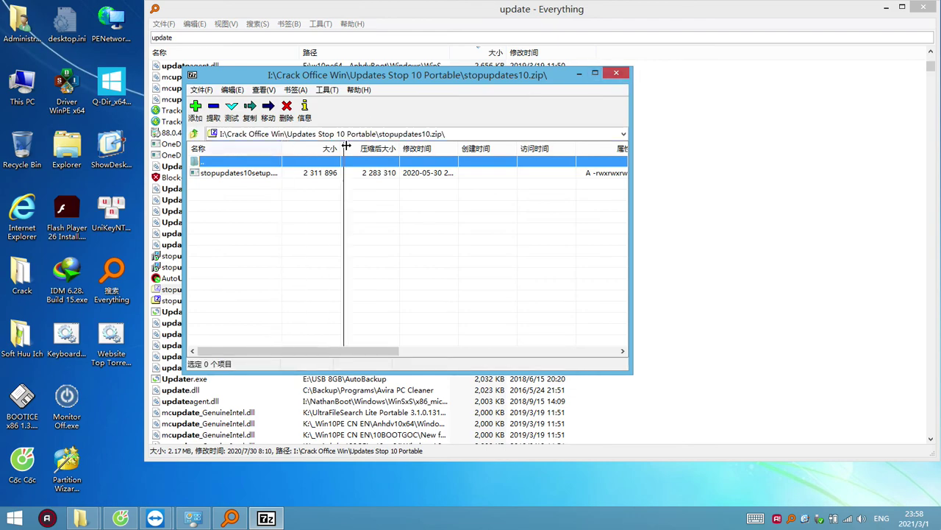
{"action": "left_click", "coordinate": [617, 71]}
Preview and close Updates Stop 10 Portable.zip, then return to the remote session.
{"action": "scroll", "coordinate": [258, 265], "scroll_direction": "up", "scroll_amount": 11}
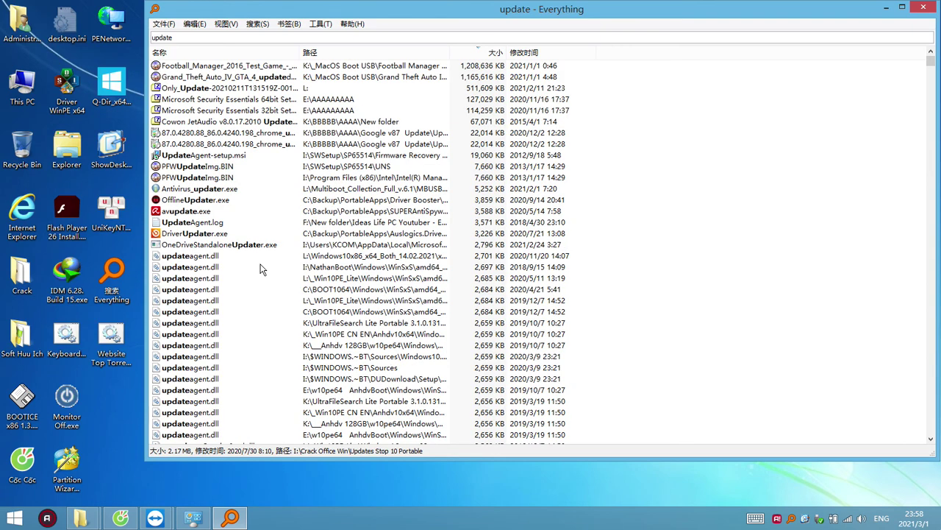
{"action": "scroll", "coordinate": [254, 180], "scroll_direction": "down", "scroll_amount": 11}
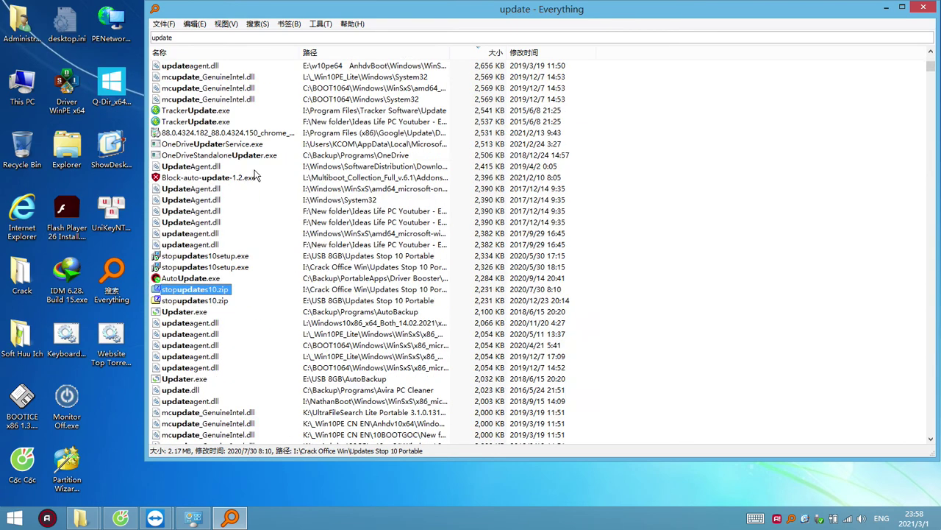
{"action": "scroll", "coordinate": [256, 177], "scroll_direction": "down", "scroll_amount": 3}
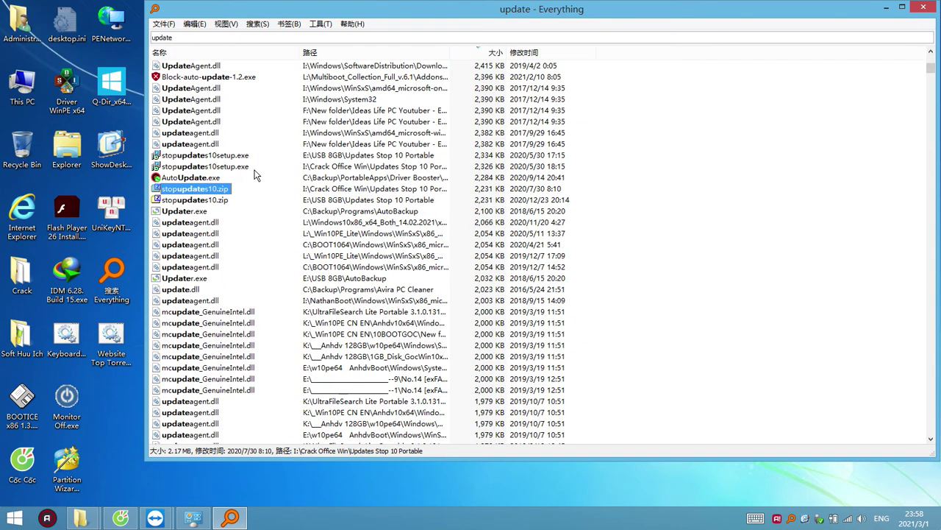
{"action": "left_click", "coordinate": [206, 200]}
{"action": "scroll", "coordinate": [289, 287], "scroll_direction": "down", "scroll_amount": 7}
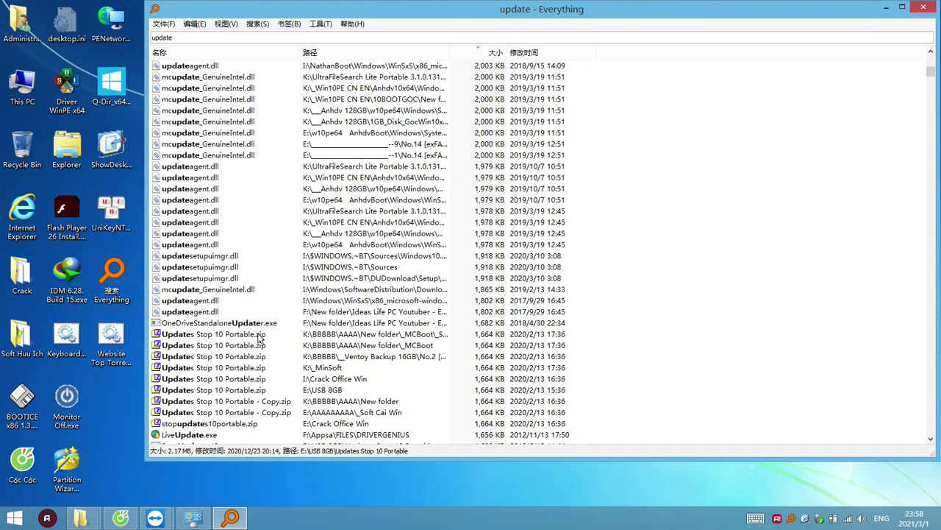
{"action": "double_click", "coordinate": [252, 334]}
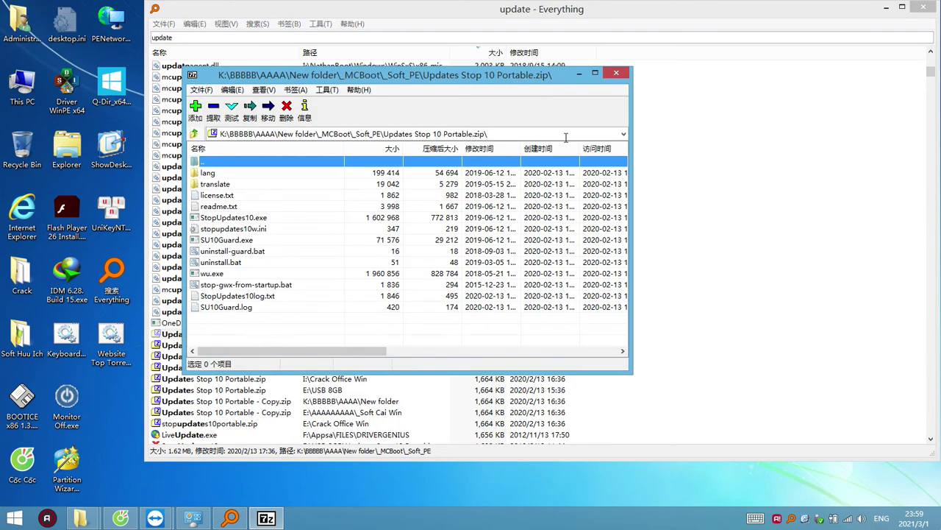
{"action": "left_click", "coordinate": [617, 73]}
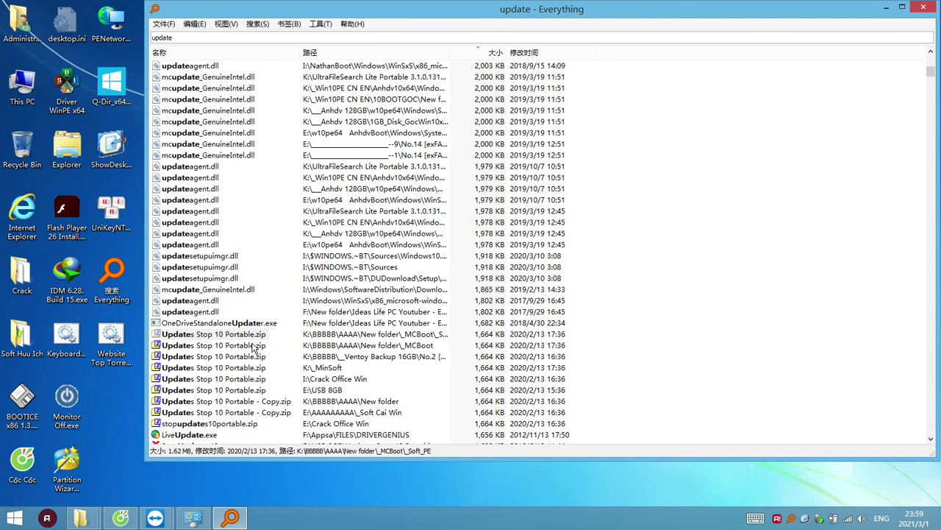
{"action": "left_click", "coordinate": [155, 518]}
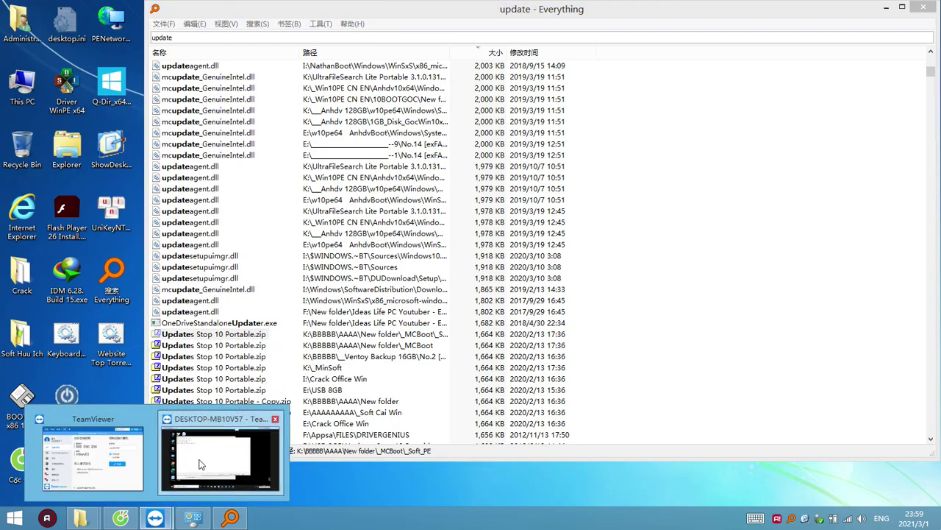
{"action": "left_click", "coordinate": [204, 462]}
Accidentally clear the remote note's text, then restore it with undo.
{"action": "key", "text": "alt+o"}
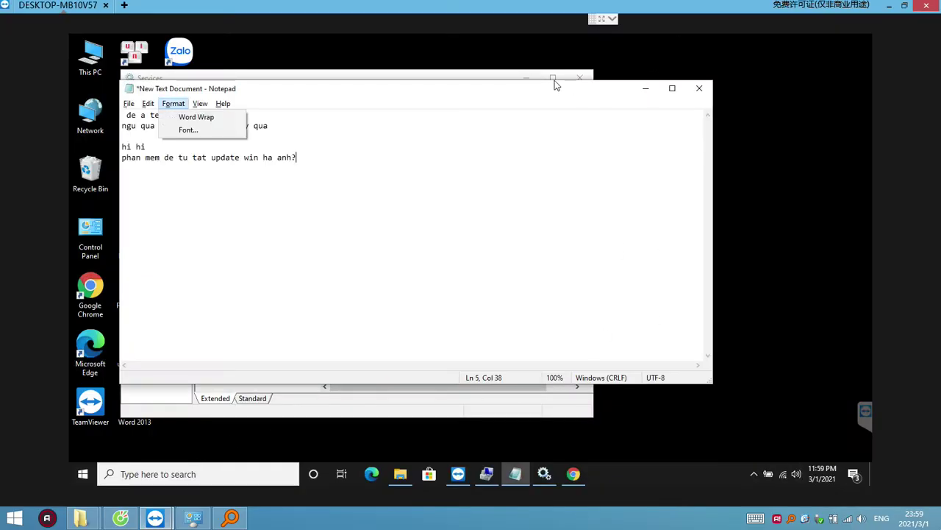
{"action": "key", "text": "Escape"}
{"action": "key", "text": "ctrl+a"}
{"action": "key", "text": "Delete"}
{"action": "key", "text": "ctrl+z"}
{"action": "key", "text": "alt+o"}
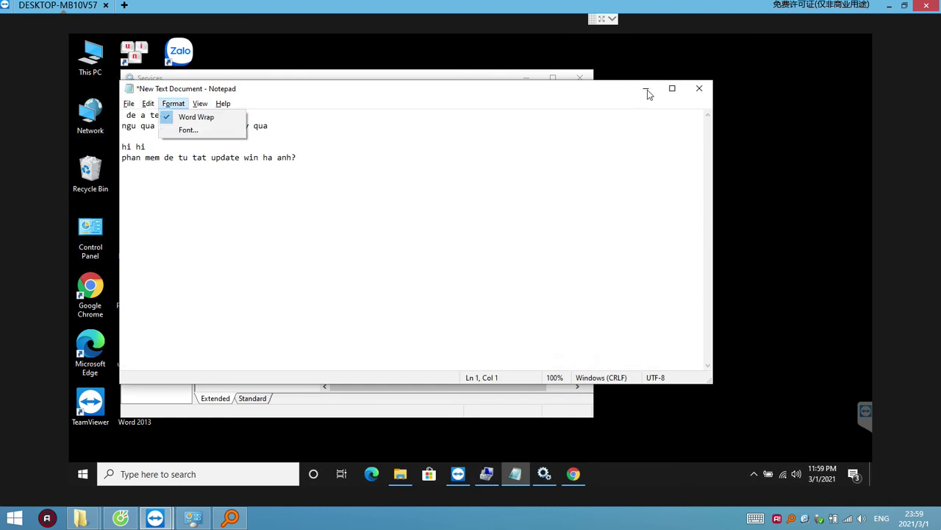
{"action": "key", "text": "Down"}
{"action": "key", "text": "Escape"}
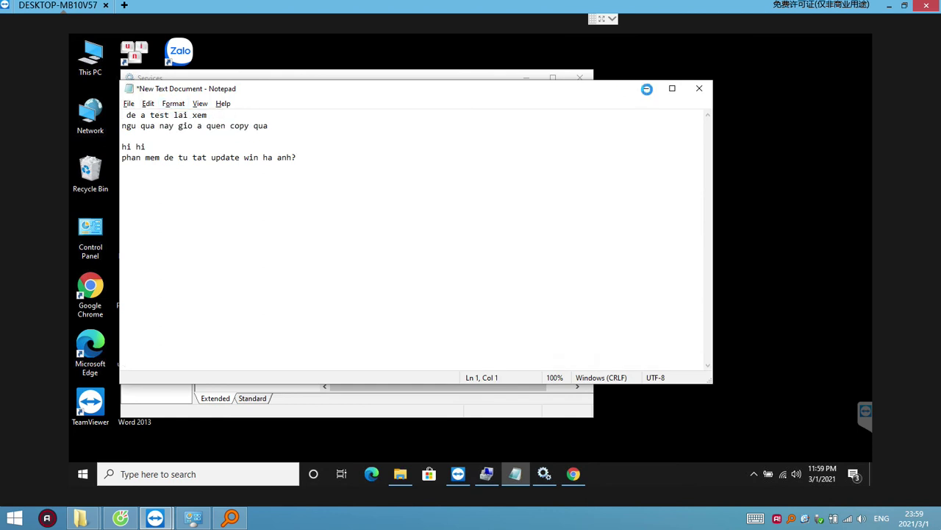
Set the Notepad font to Times New Roman, Bold, size 16.
{"action": "key", "text": "alt+o"}
{"action": "type", "text": "f"}
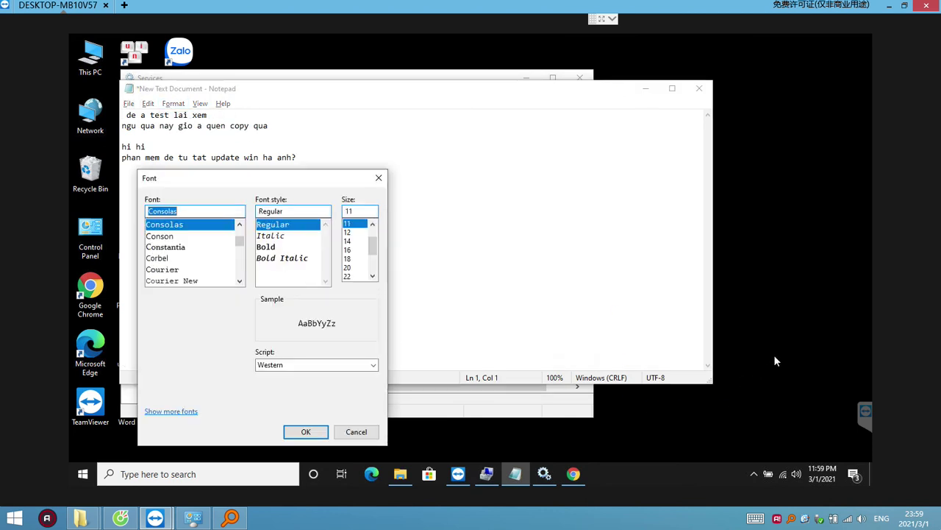
{"action": "type", "text": "ti"}
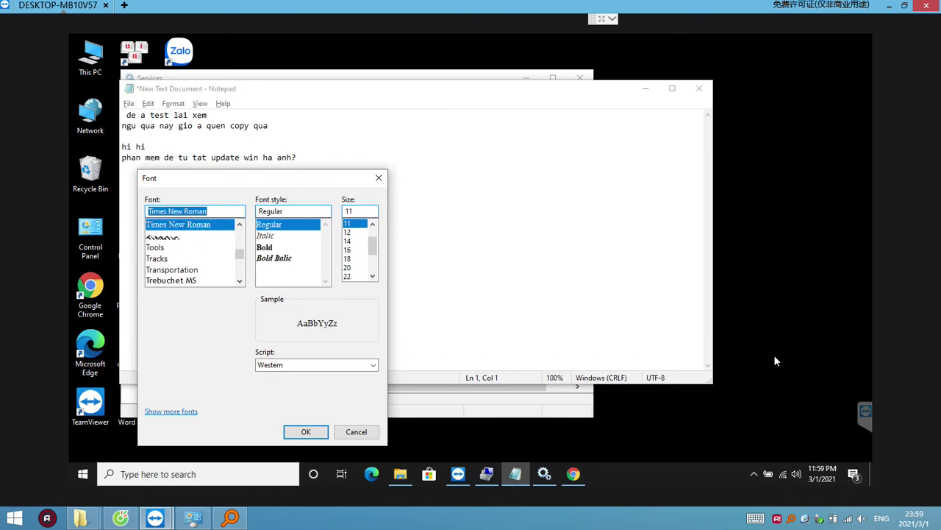
{"action": "key", "text": "Tab"}
{"action": "type", "text": "b"}
{"action": "key", "text": "Tab"}
{"action": "type", "text": "16"}
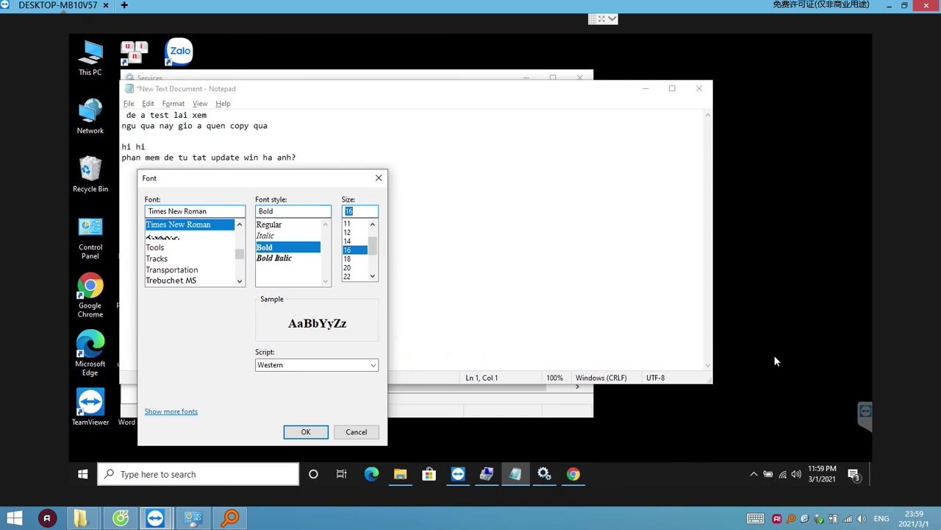
{"action": "key", "text": "Escape"}
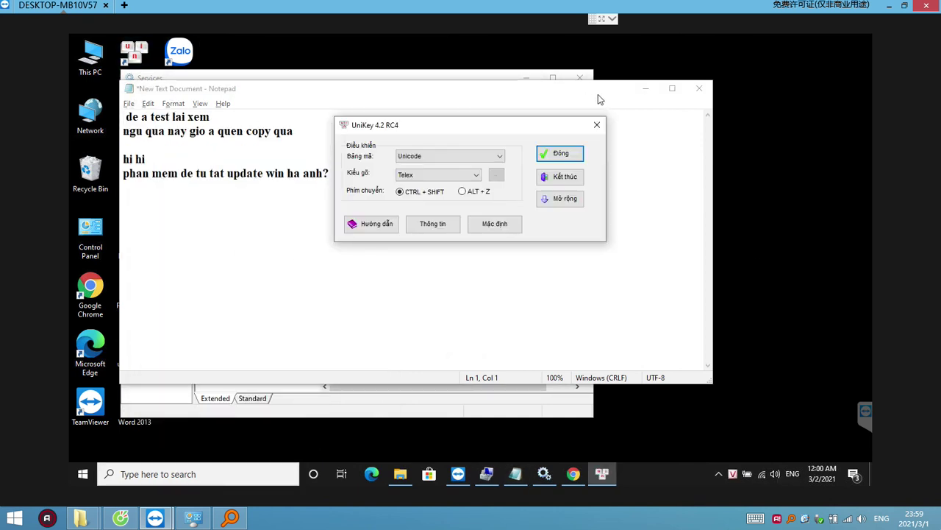
Close UniKey, append the reply 'dung roi em' to the note, and minimize Notepad and Services.
{"action": "left_click", "coordinate": [574, 153]}
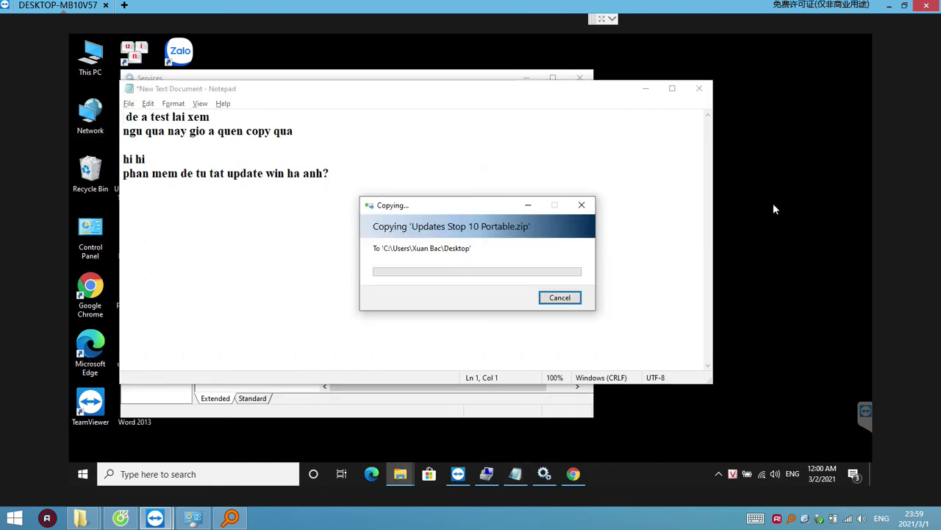
{"action": "left_click", "coordinate": [339, 177]}
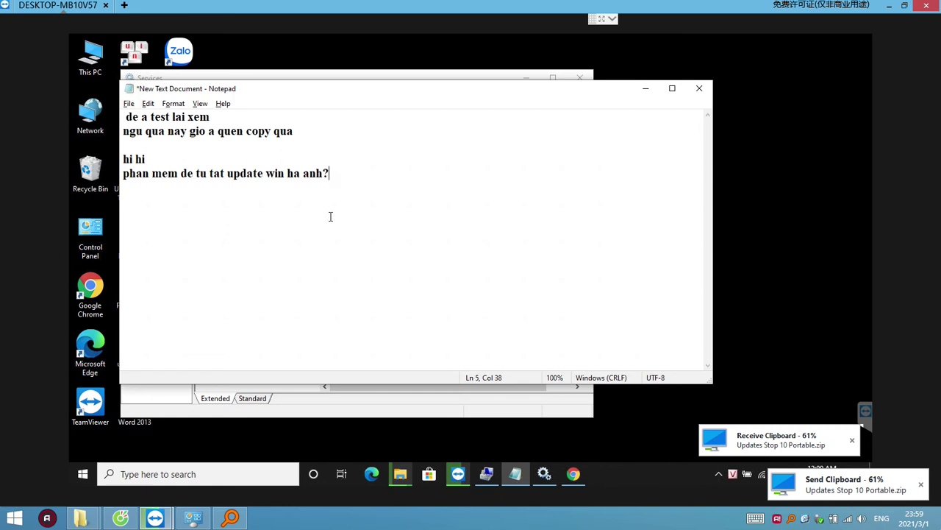
{"action": "key", "text": "Return"}
{"action": "key", "text": "Return"}
{"action": "type", "text": "dung roi em"}
{"action": "key", "text": "Return"}
{"action": "key", "text": "Return"}
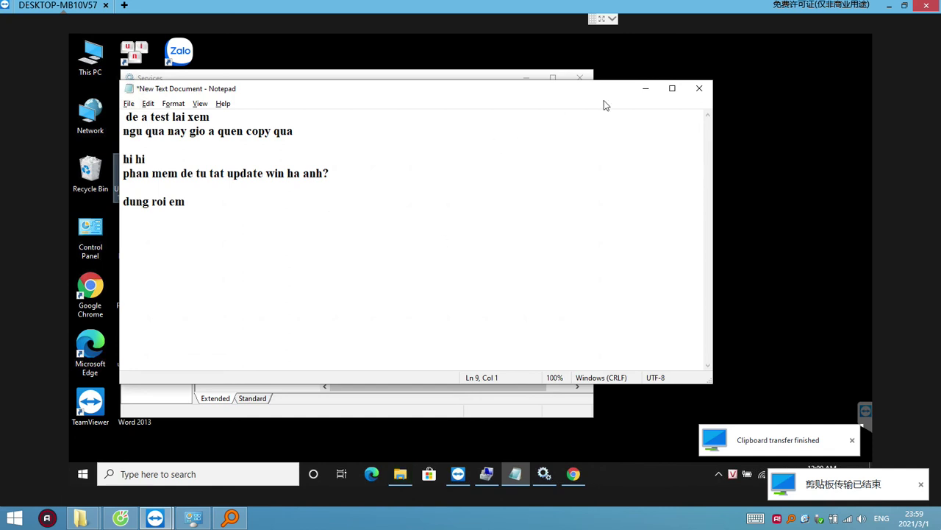
{"action": "left_click", "coordinate": [646, 88]}
{"action": "left_click", "coordinate": [526, 77]}
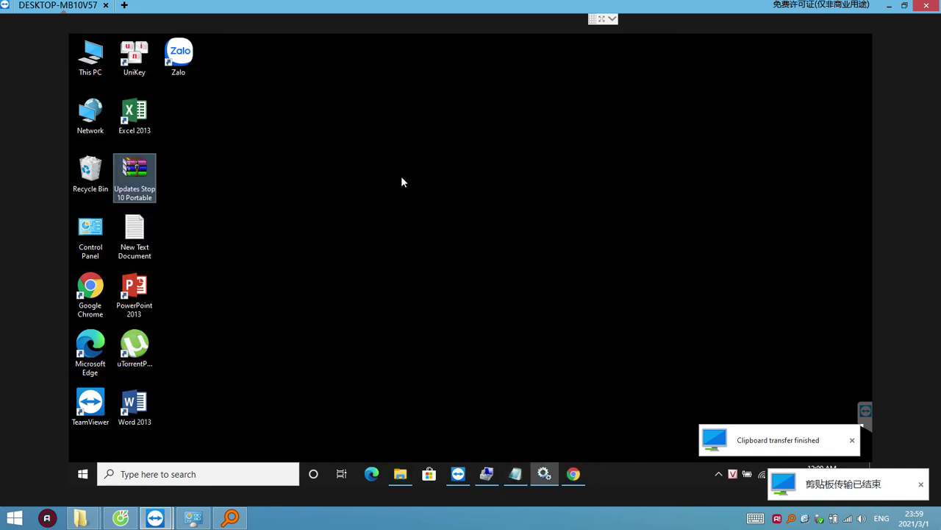
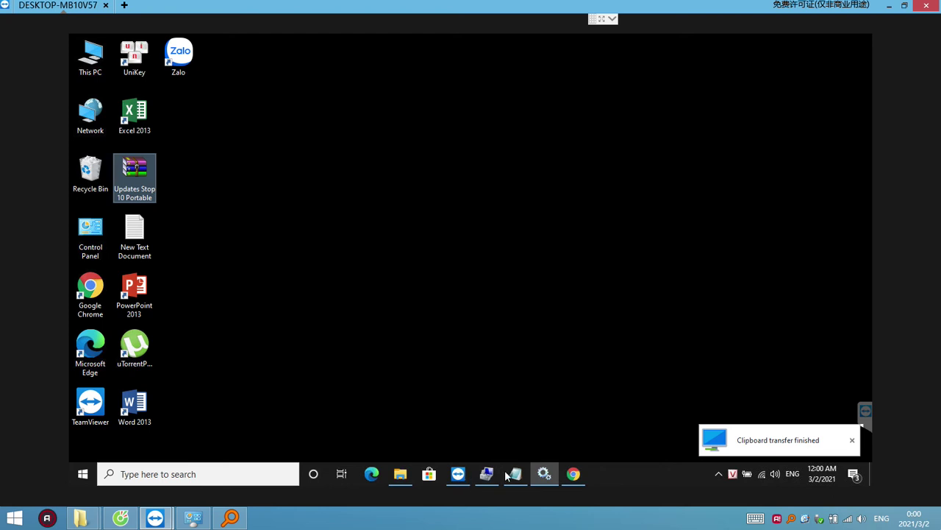
Refresh the desktop and extract the Updates Stop 10 Portable archive into its own folder.
{"action": "right_click", "coordinate": [266, 194]}
{"action": "left_click", "coordinate": [294, 230]}
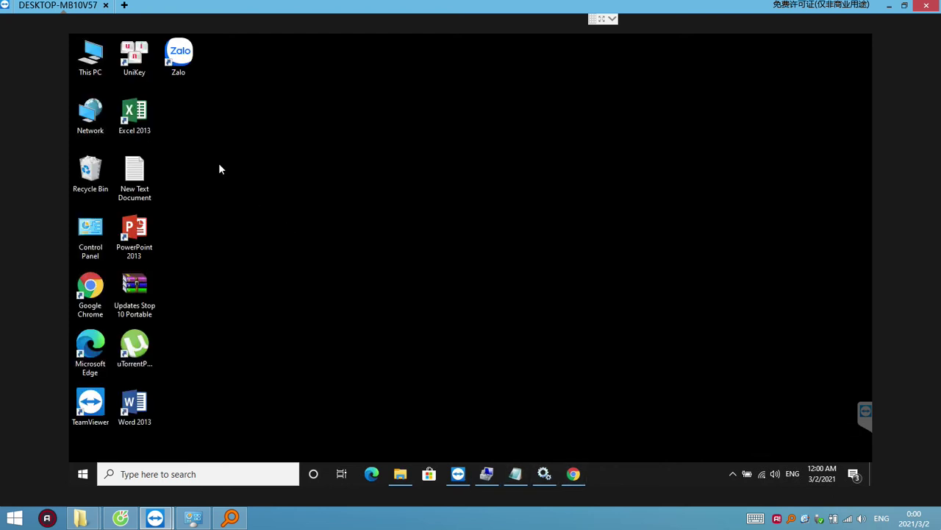
{"action": "right_click", "coordinate": [219, 165]}
{"action": "left_click", "coordinate": [173, 254]}
{"action": "right_click", "coordinate": [150, 285]}
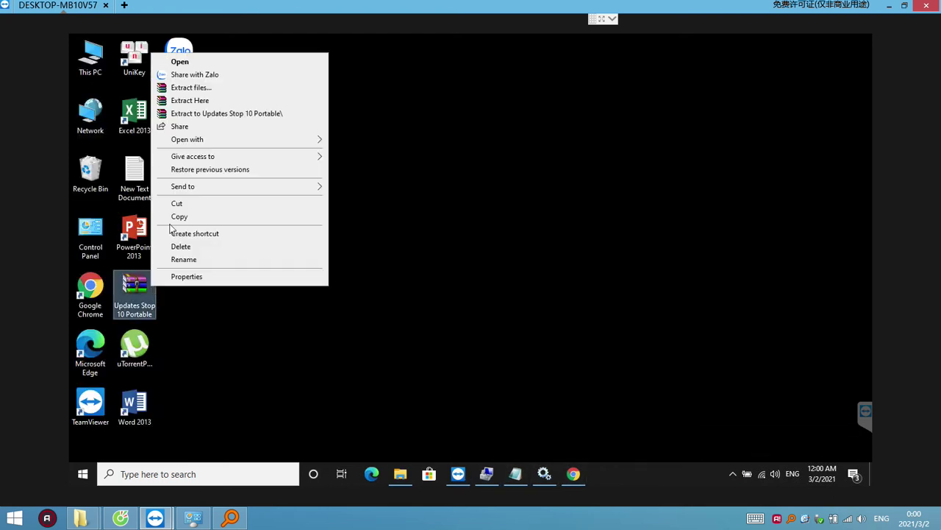
{"action": "left_click", "coordinate": [217, 113]}
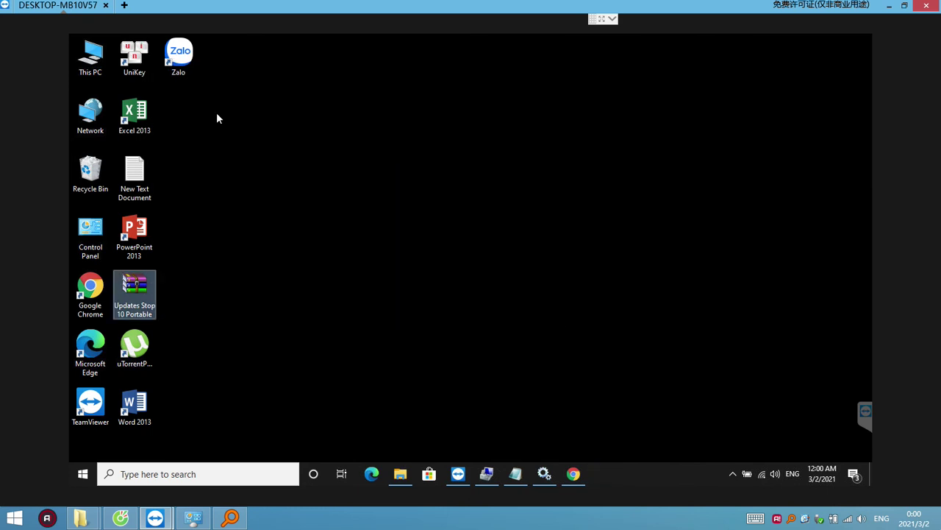
Move the extracted Updates Stop 10 Portable folder into the root of Local Disk (C:).
{"action": "right_click", "coordinate": [189, 136]}
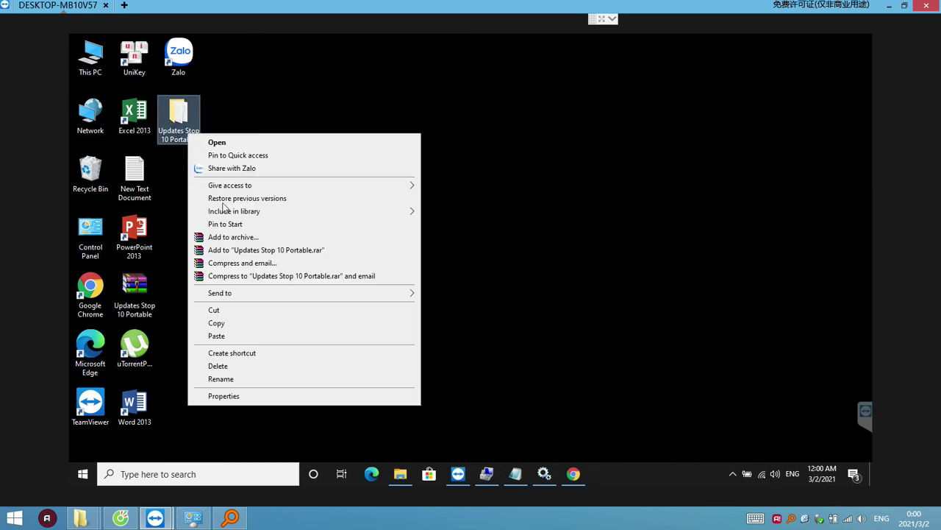
{"action": "left_click", "coordinate": [214, 309]}
{"action": "left_click", "coordinate": [400, 473]}
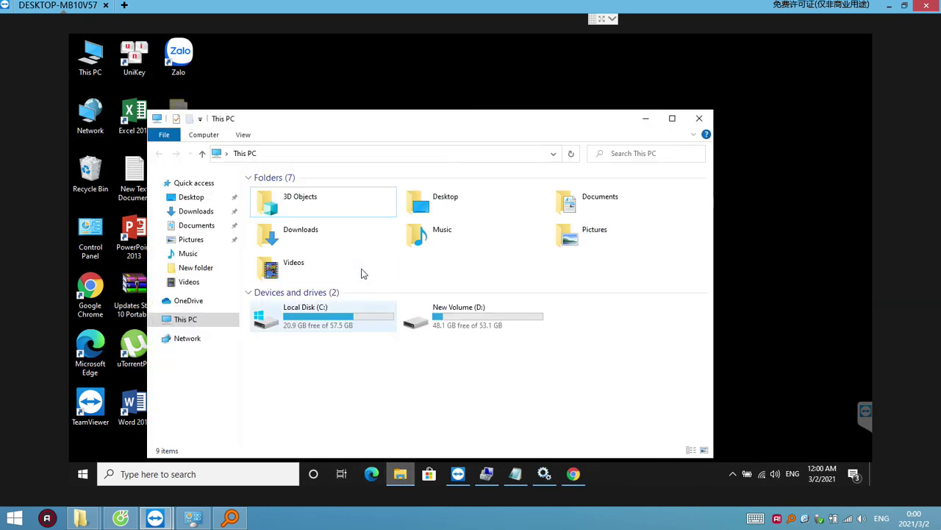
{"action": "double_click", "coordinate": [307, 325]}
{"action": "right_click", "coordinate": [309, 324]}
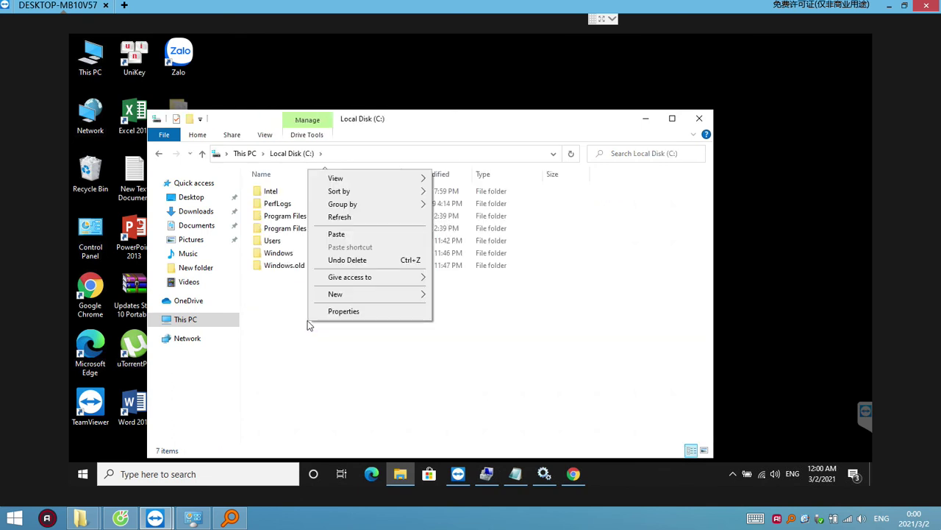
{"action": "left_click", "coordinate": [353, 234]}
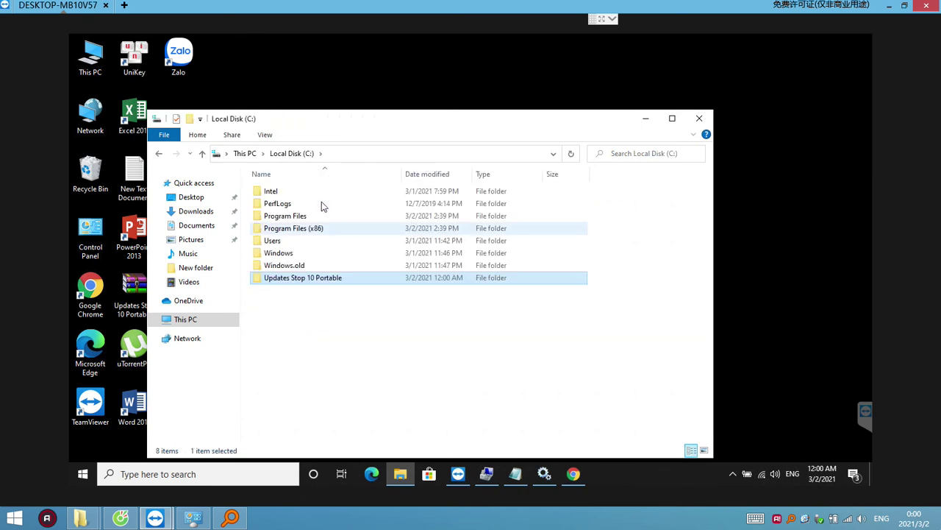
Turn off Hide extensions for known file types in Folder Options and apply it.
{"action": "left_click", "coordinate": [265, 139]}
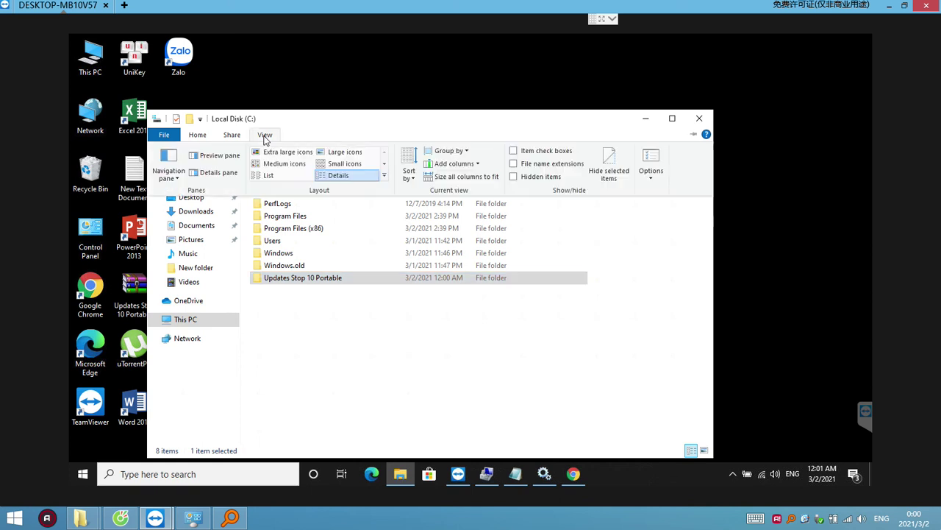
{"action": "left_click", "coordinate": [639, 169]}
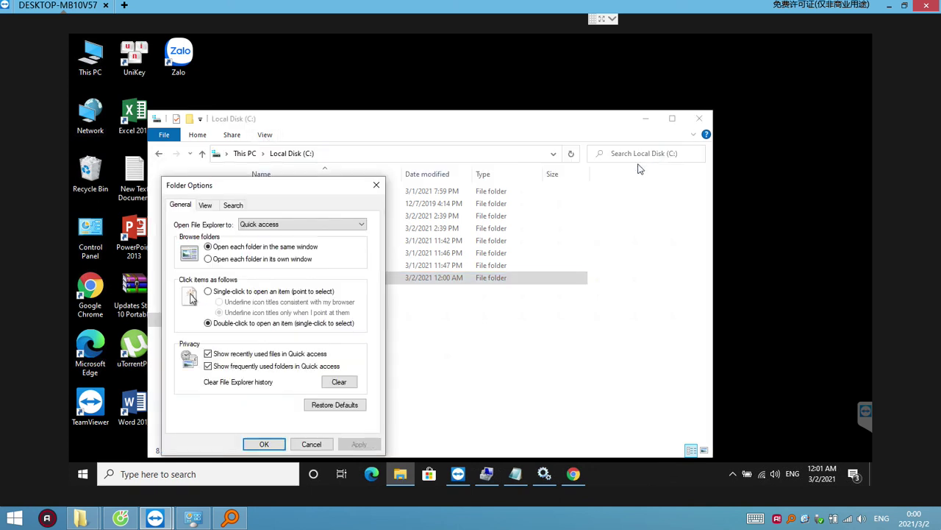
{"action": "left_click", "coordinate": [205, 205]}
{"action": "left_click", "coordinate": [280, 389]}
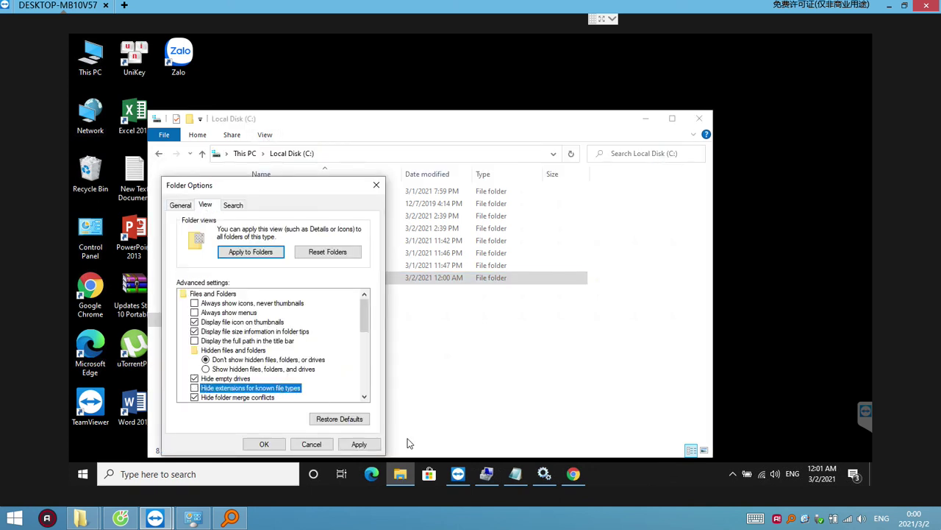
{"action": "left_click", "coordinate": [359, 444]}
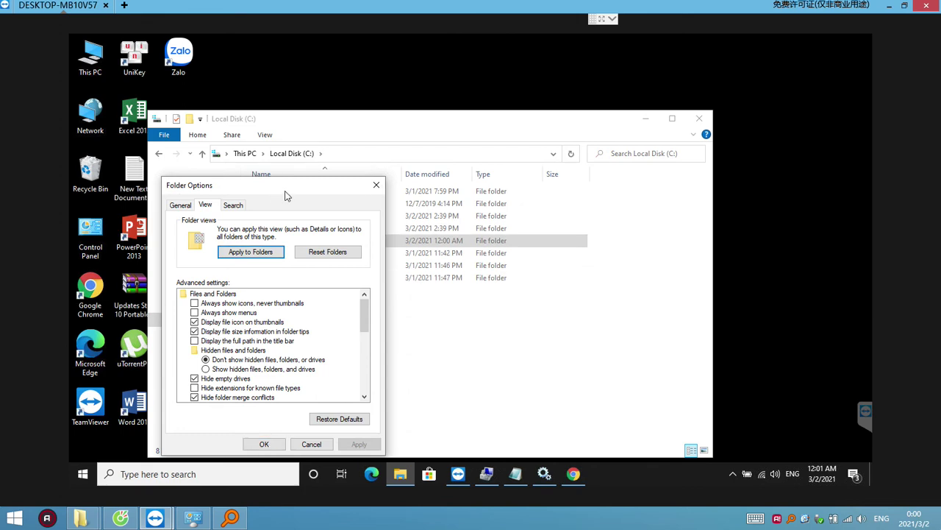
{"action": "left_click_drag", "start_coordinate": [287, 185], "coordinate": [589, 164]}
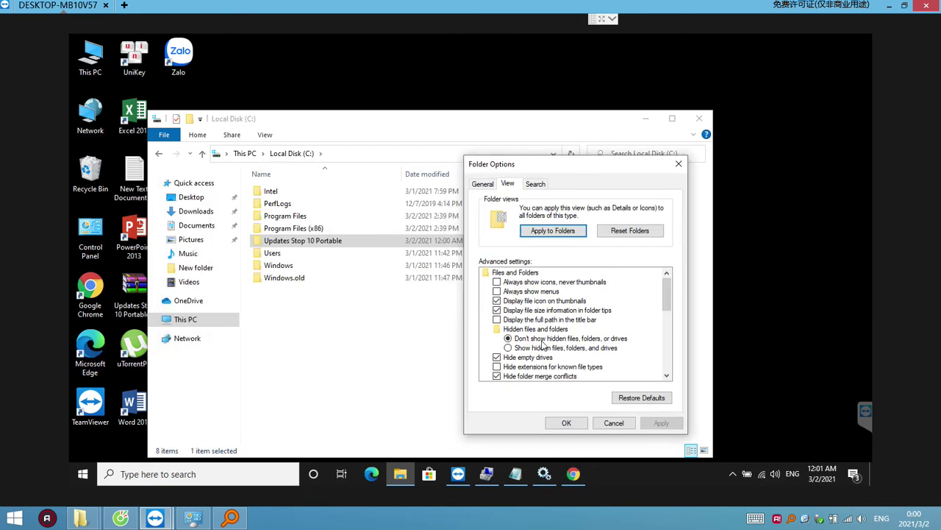
{"action": "left_click", "coordinate": [568, 423]}
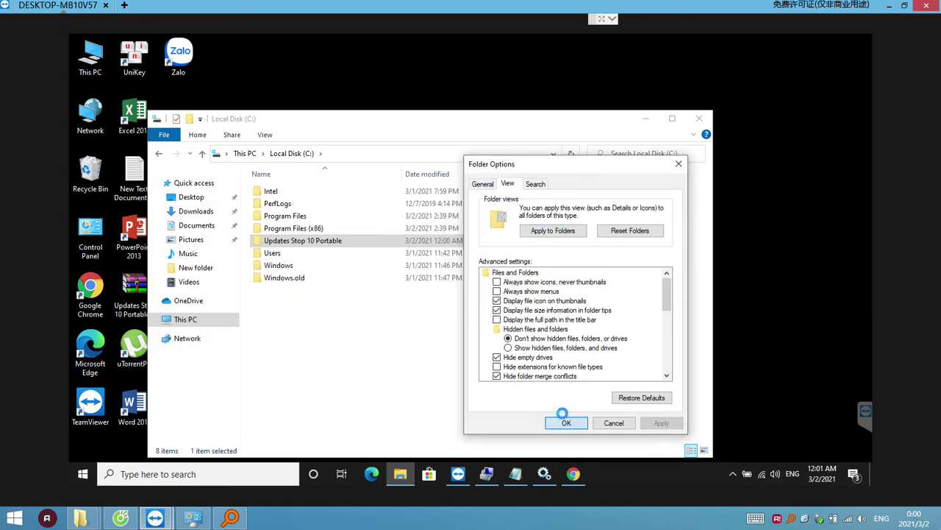
Place Size after Name, add a Date created column, and apply this view to all folders.
{"action": "left_click_drag", "start_coordinate": [542, 182], "coordinate": [390, 175]}
{"action": "right_click", "coordinate": [390, 175]}
{"action": "left_click", "coordinate": [425, 261]}
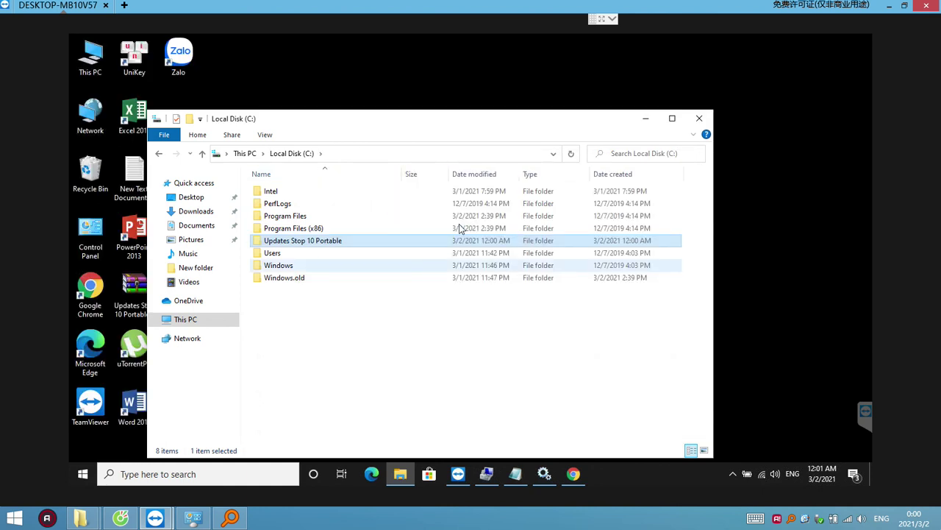
{"action": "left_click", "coordinate": [265, 137]}
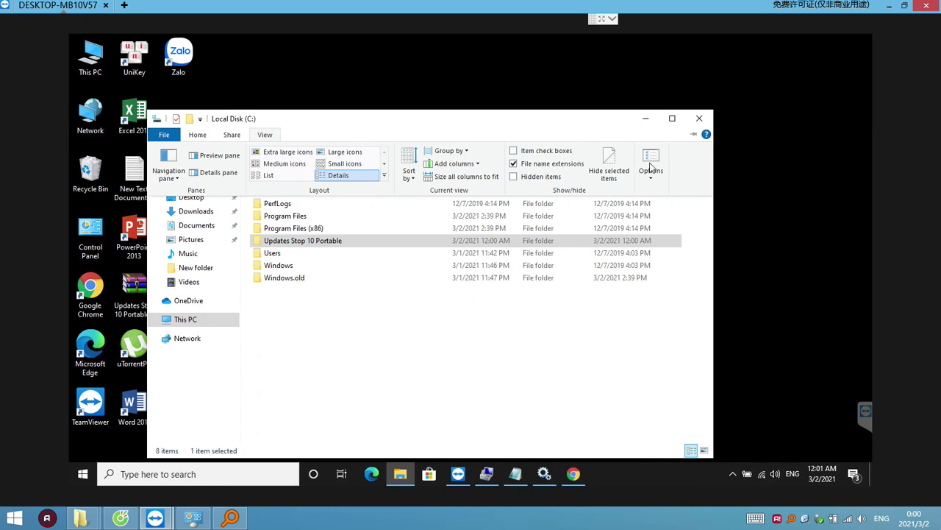
{"action": "left_click", "coordinate": [650, 167]}
{"action": "left_click", "coordinate": [206, 205]}
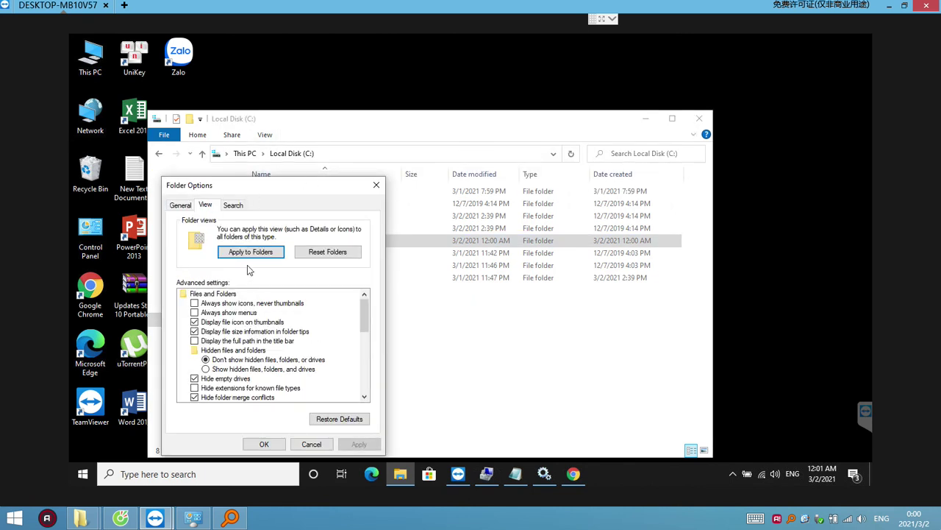
{"action": "left_click", "coordinate": [251, 252]}
{"action": "left_click", "coordinate": [535, 255]}
{"action": "left_click", "coordinate": [265, 444]}
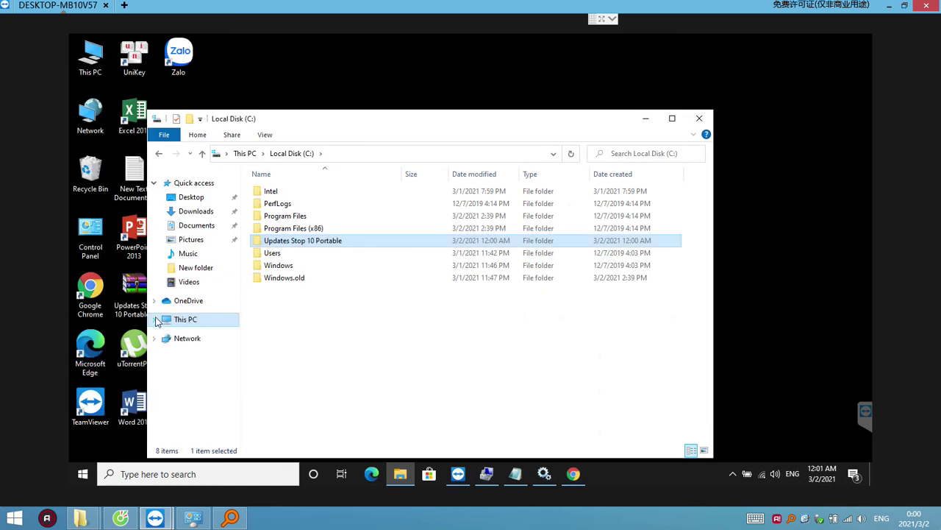
Run StopUpdates10.exe from C:\Updates Stop 10 Portable as administrator.
{"action": "left_click", "coordinate": [203, 424]}
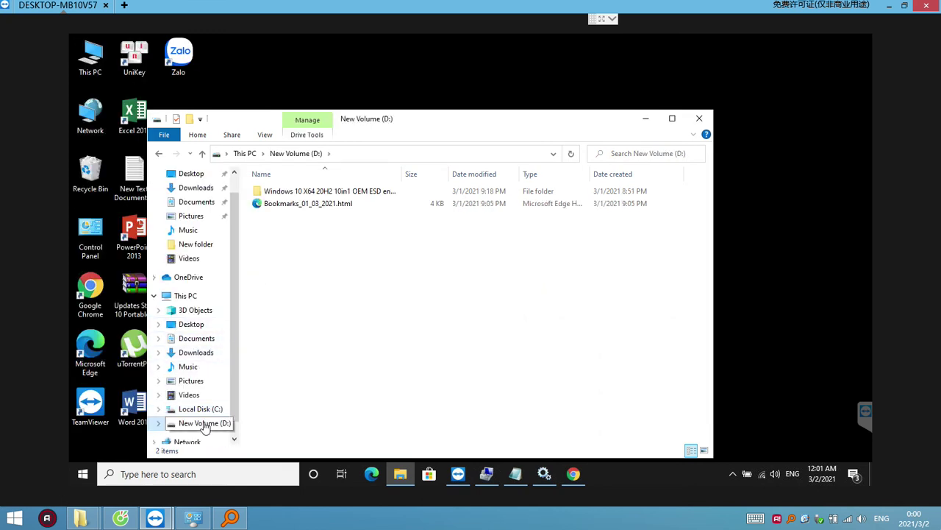
{"action": "left_click", "coordinate": [205, 410]}
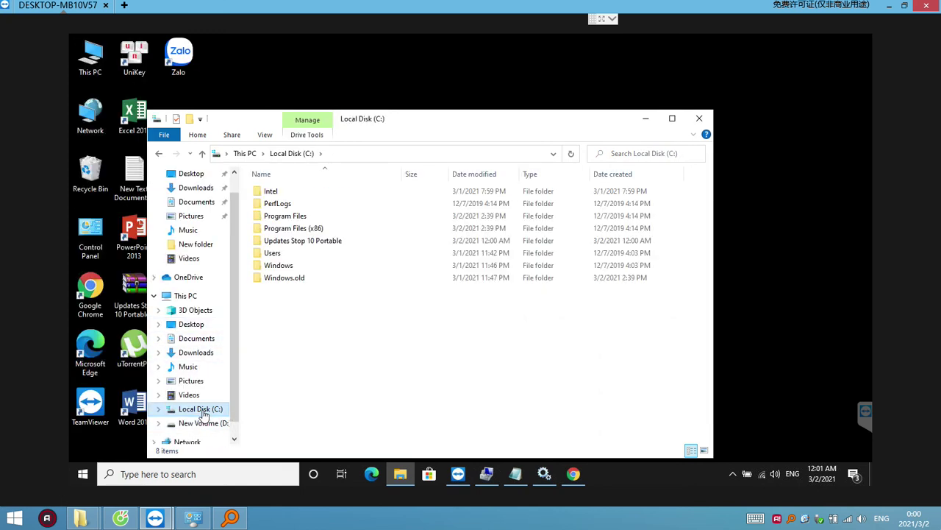
{"action": "double_click", "coordinate": [318, 248]}
{"action": "left_click", "coordinate": [310, 254]}
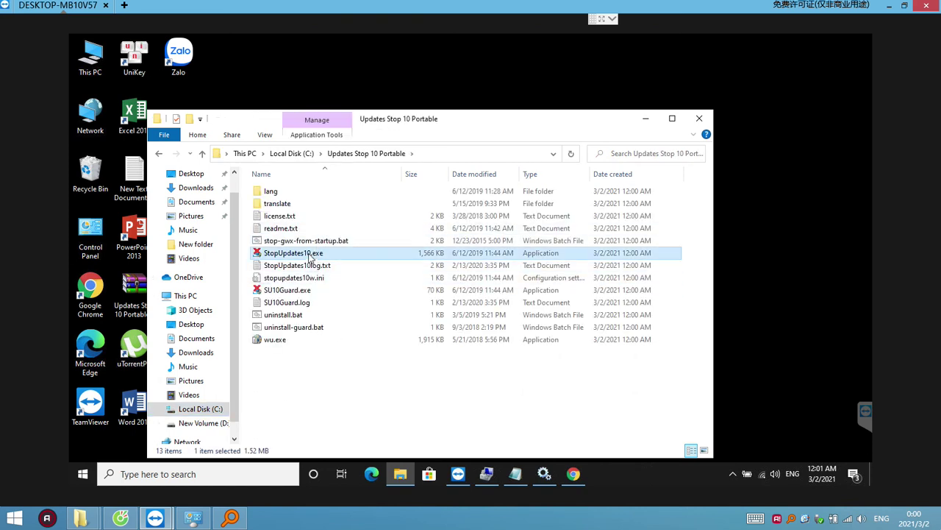
{"action": "right_click", "coordinate": [310, 254]}
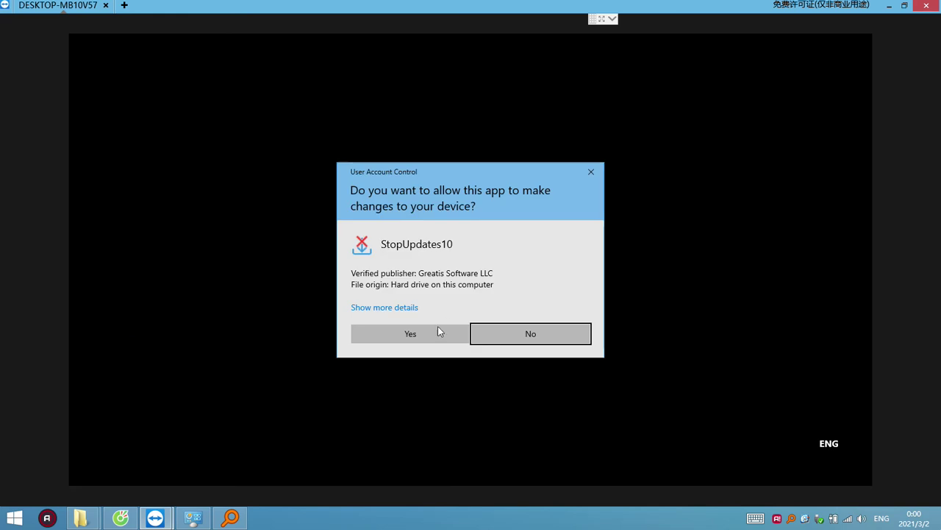
{"action": "left_click", "coordinate": [410, 334]}
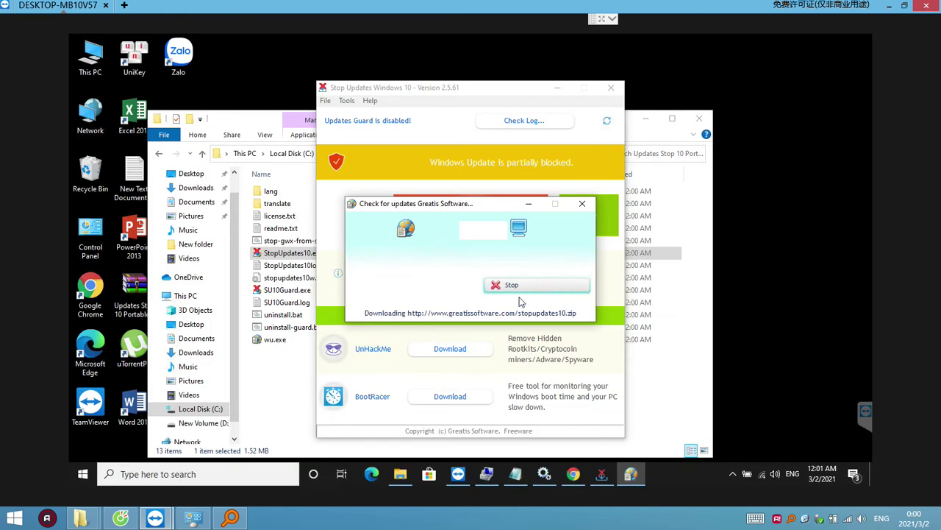
Skip the update check, choose Stop Windows Updates, then close the tool and its folder window.
{"action": "left_click", "coordinate": [582, 206]}
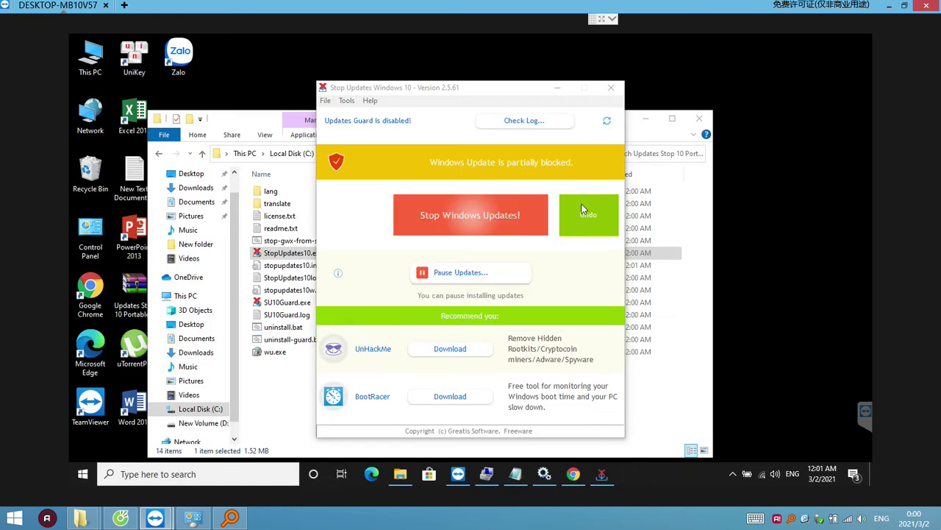
{"action": "left_click", "coordinate": [493, 221]}
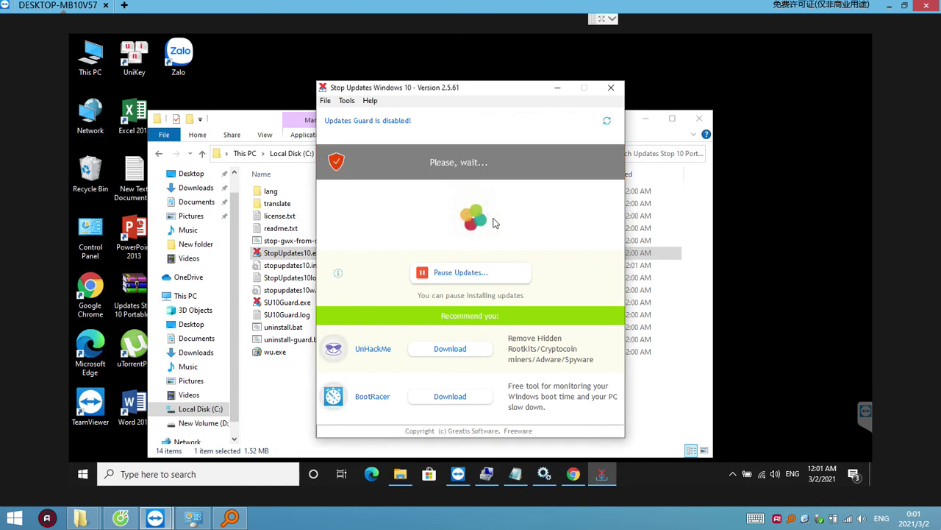
{"action": "left_click", "coordinate": [627, 118]}
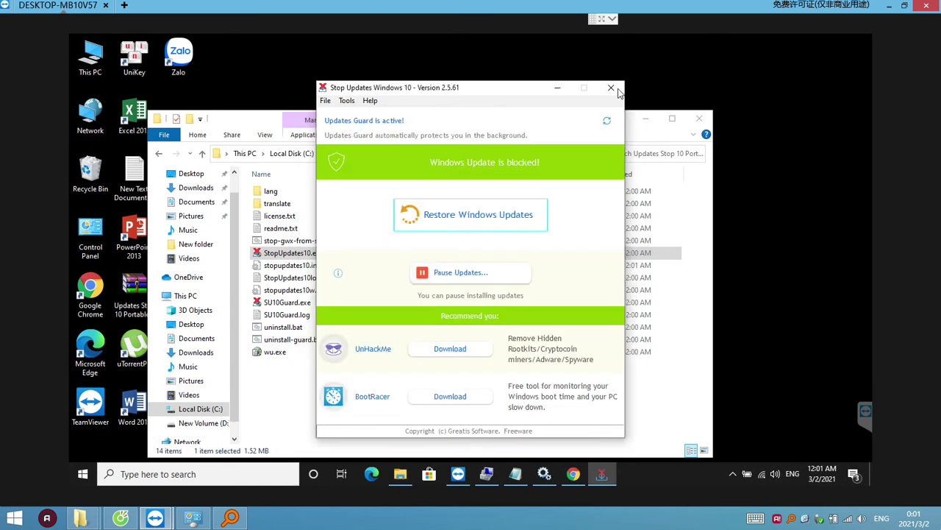
{"action": "left_click", "coordinate": [611, 88]}
{"action": "left_click", "coordinate": [697, 120]}
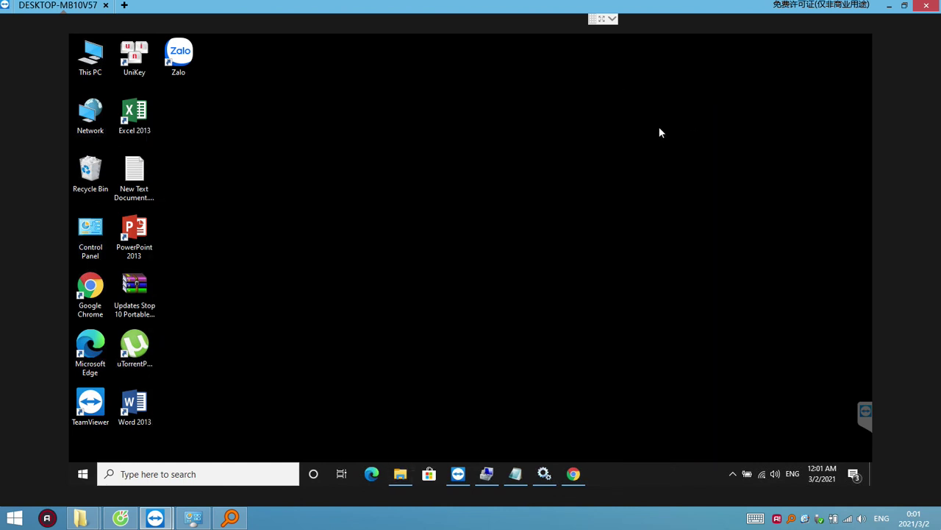
Add the line 'vay moi ok em nha' to the Notepad note, then open Control Panel.
{"action": "left_click", "coordinate": [514, 474]}
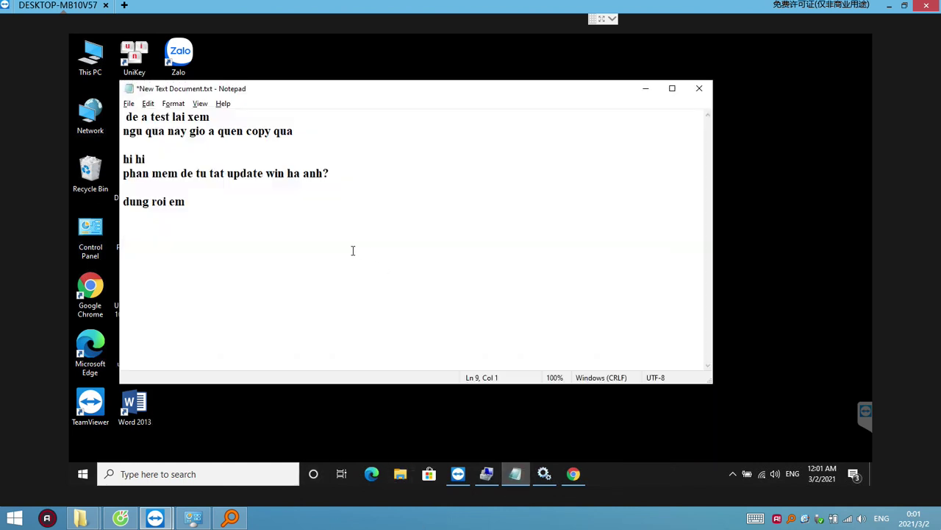
{"action": "type", "text": "vay moi ok em nh"}
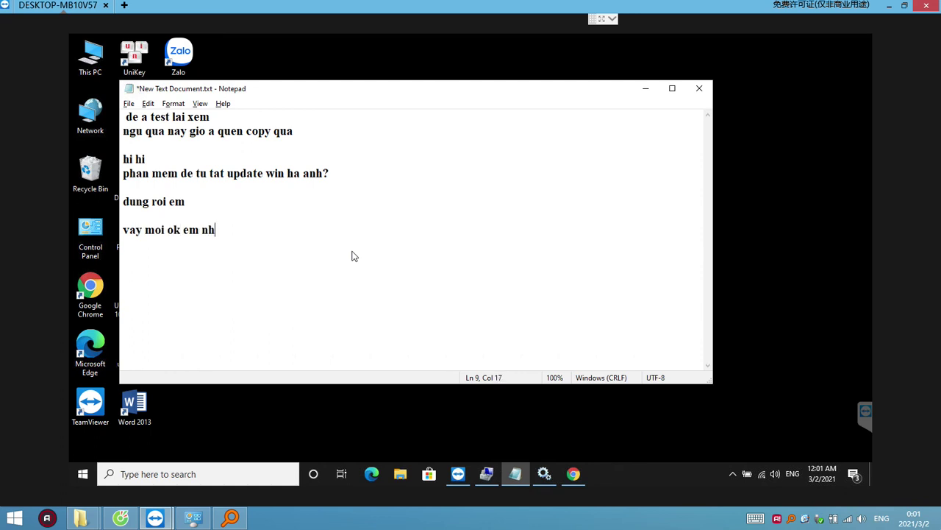
{"action": "type", "text": "a"}
{"action": "key", "text": "Return"}
{"action": "key", "text": "Return"}
{"action": "left_click", "coordinate": [93, 231]}
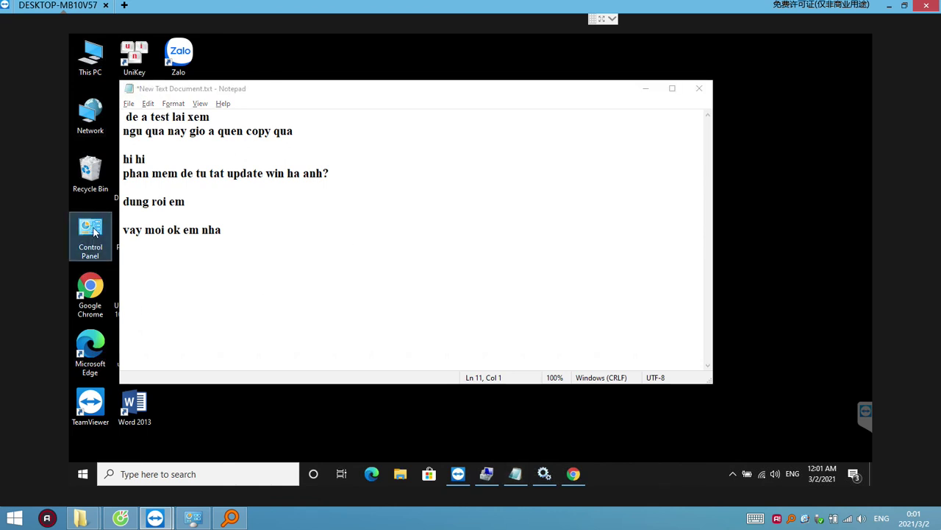
{"action": "double_click", "coordinate": [93, 231]}
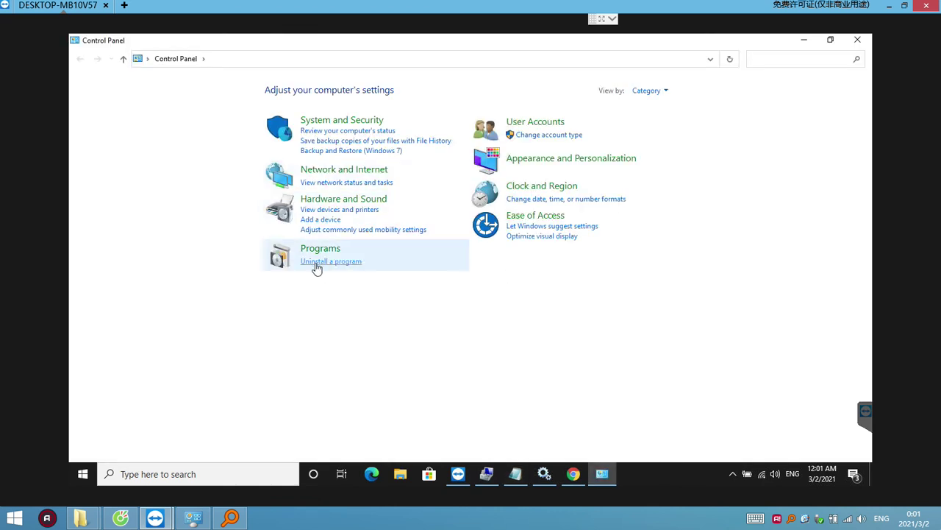
Enable .NET Framework 3.5 with WCF HTTP and Non-HTTP Activation in Windows Features.
{"action": "left_click", "coordinate": [330, 262]}
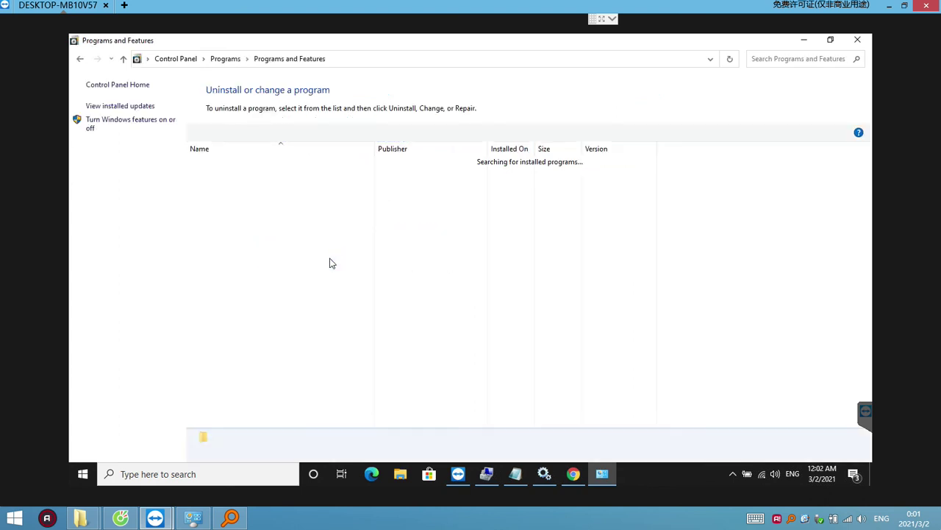
{"action": "left_click", "coordinate": [143, 128]}
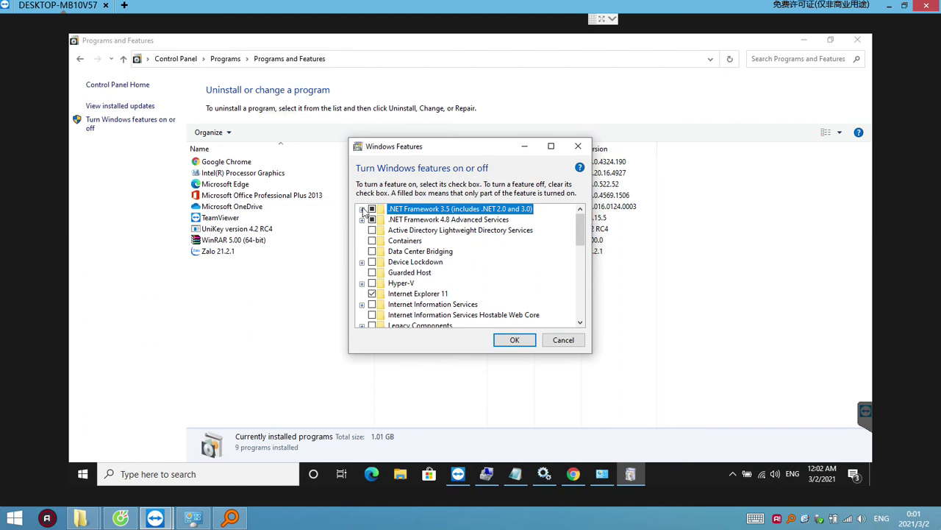
{"action": "left_click", "coordinate": [361, 209]}
{"action": "left_click", "coordinate": [383, 220]}
{"action": "left_click", "coordinate": [383, 230]}
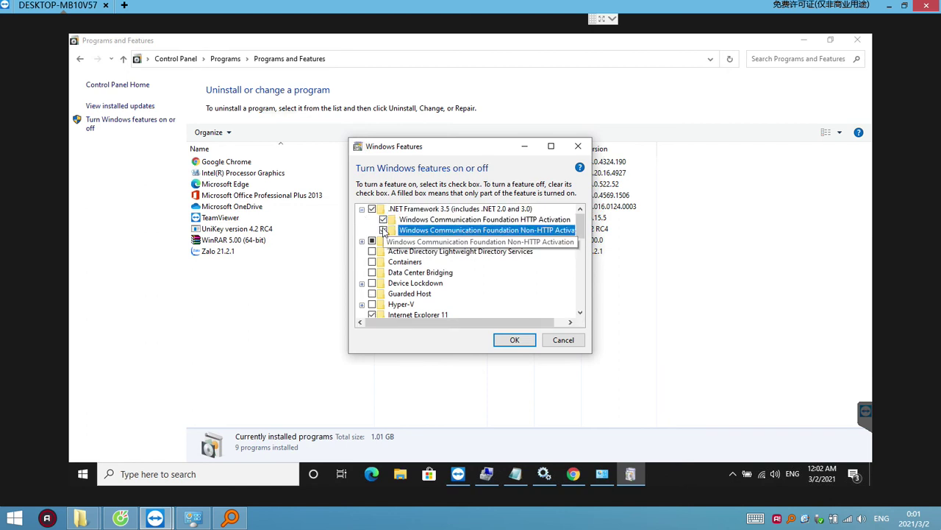
{"action": "left_click", "coordinate": [362, 240]}
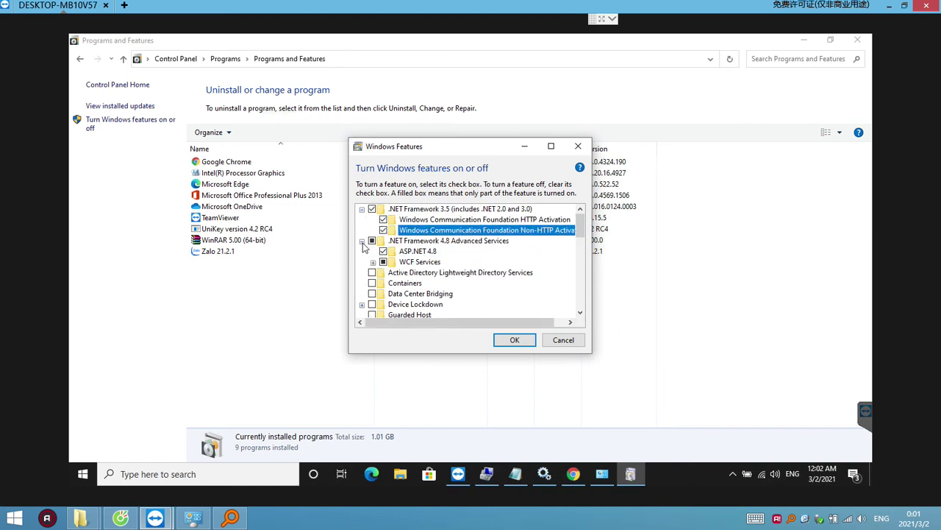
{"action": "left_click", "coordinate": [520, 343]}
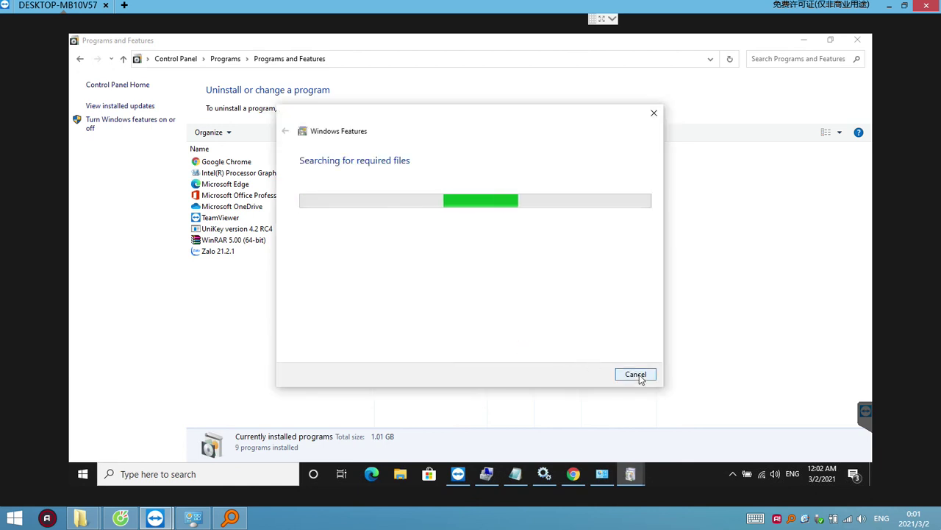
Add the line 'du em muon cap nhat cai gi thi bung soft update ra vay nhe' to the note.
{"action": "left_click", "coordinate": [514, 473]}
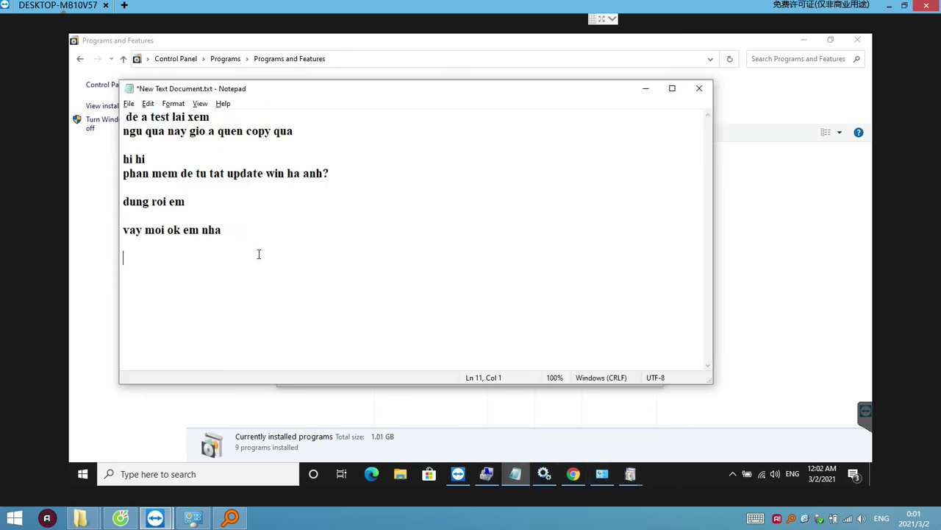
{"action": "type", "text": "du em muon cap n"}
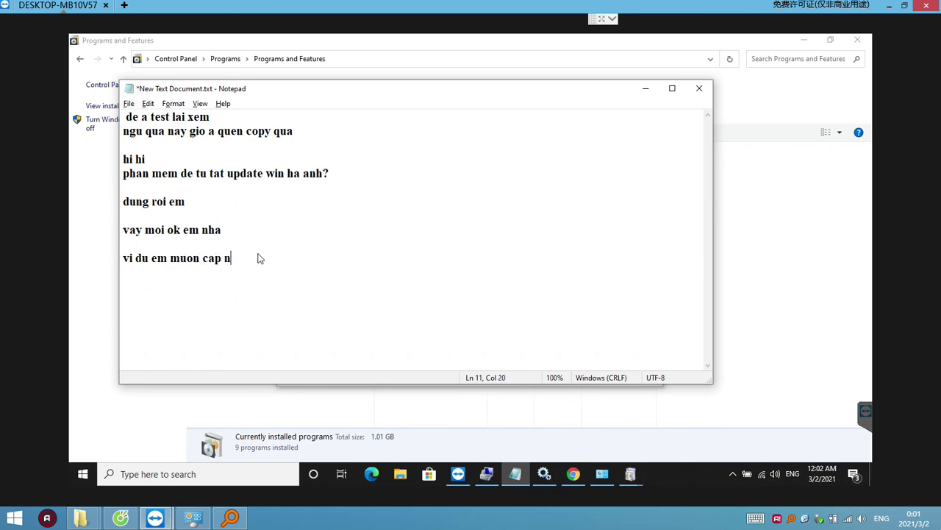
{"action": "type", "text": "hat cai gi thi bung soft"}
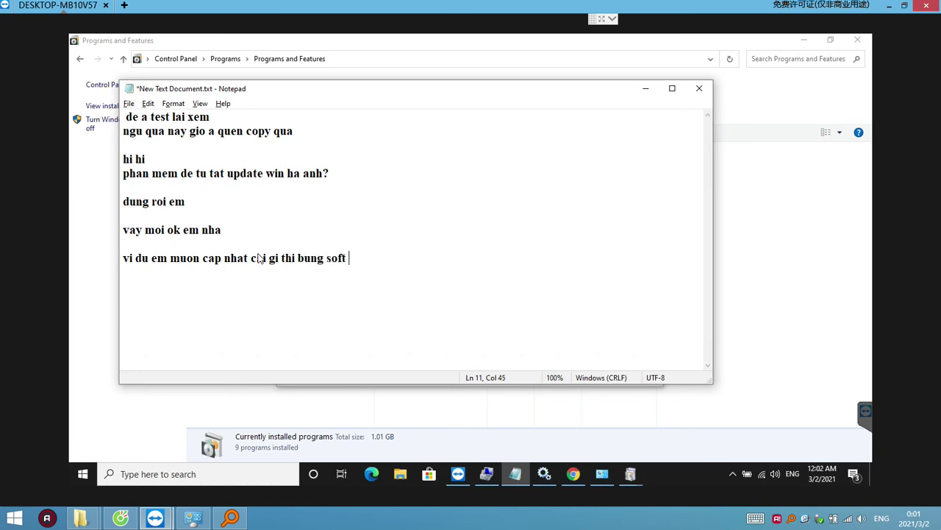
{"action": "type", "text": " update ra vay nhe"}
{"action": "key", "text": "Return"}
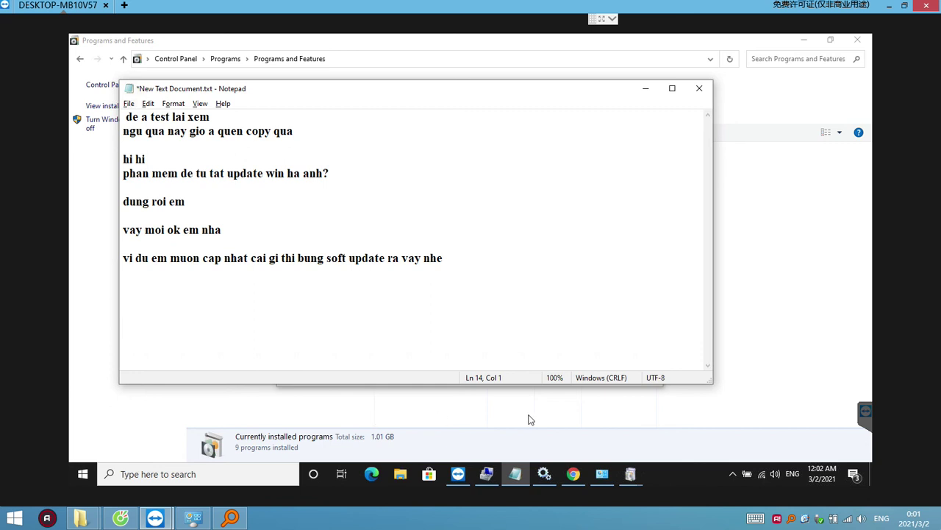
Check the Windows Features installation progress dialog.
{"action": "left_click", "coordinate": [632, 420]}
{"action": "mouse_move", "coordinate": [630, 473]}
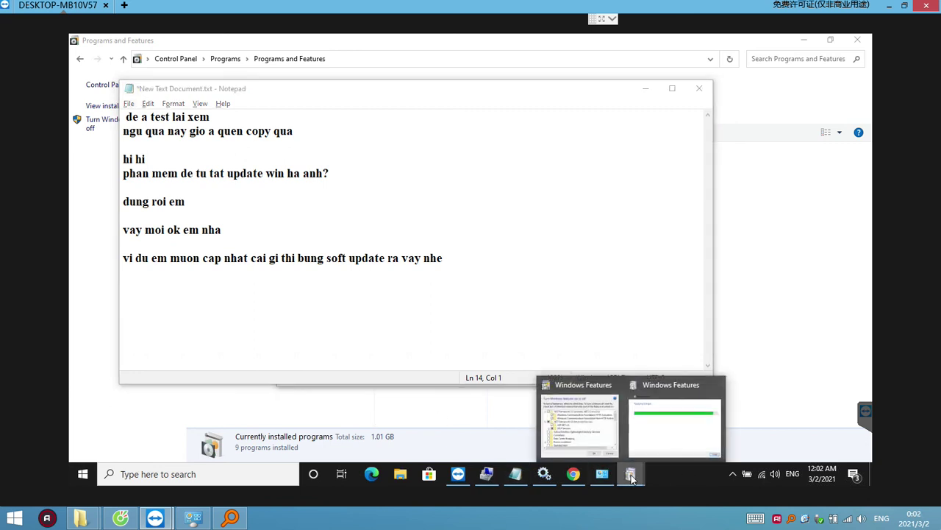
{"action": "left_click", "coordinate": [690, 436]}
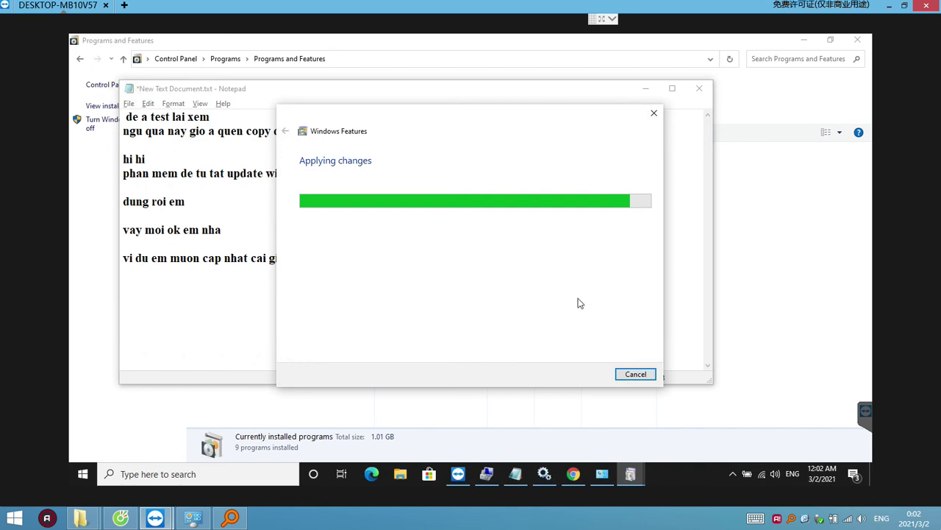
Clear the note and ask whether the software must be copied to drive C to keep running.
{"action": "key", "text": "alt+Tab"}
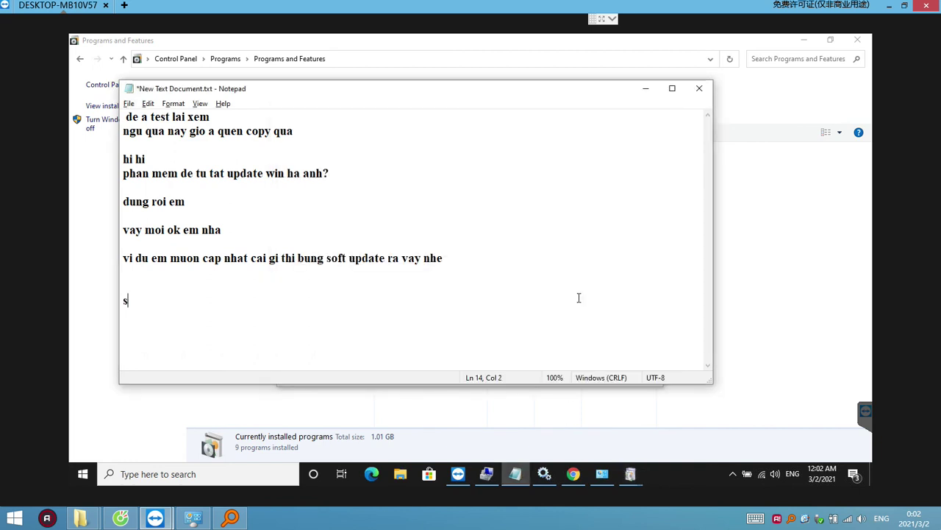
{"action": "type", "text": "anh"}
{"action": "key", "text": "ctrl+a"}
{"action": "key", "text": "BackSpace"}
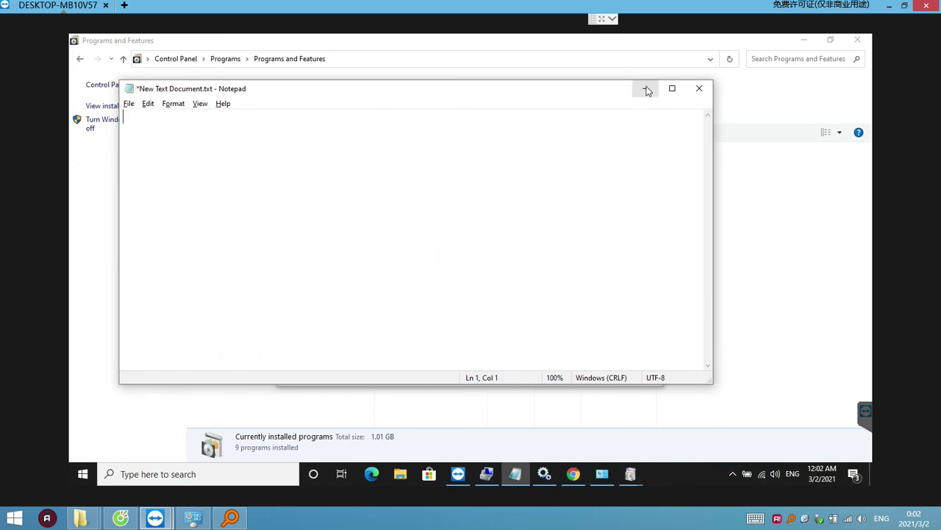
{"action": "type", "text": "anh ơi cái ơhaanf m"}
{"action": "key", "text": "BackSpace"}
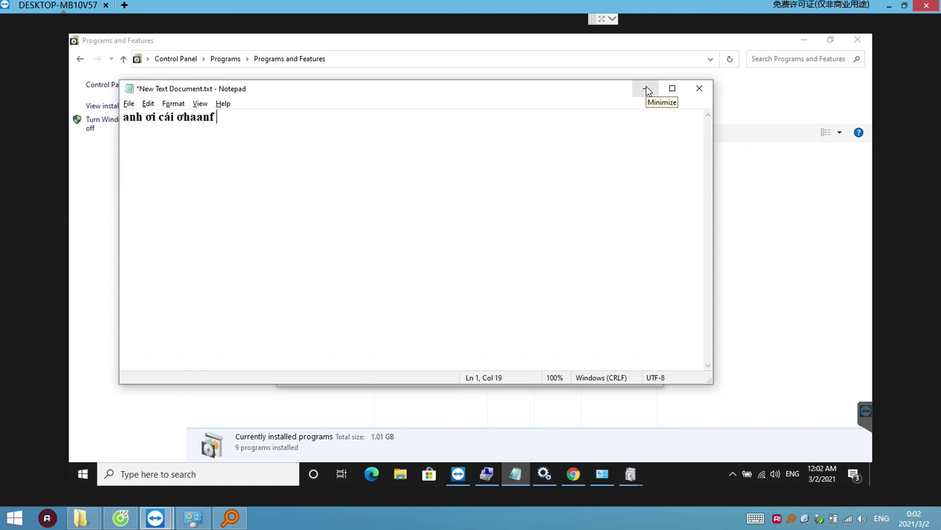
{"action": "key", "text": "BackSpace"}
{"action": "key", "text": "BackSpace"}
{"action": "key", "text": "BackSpace"}
{"action": "key", "text": "BackSpace"}
{"action": "key", "text": "BackSpace"}
{"action": "key", "text": "BackSpace"}
{"action": "key", "text": "BackSpace"}
{"action": "type", "text": "phaanf meemf cuar anh k caan"}
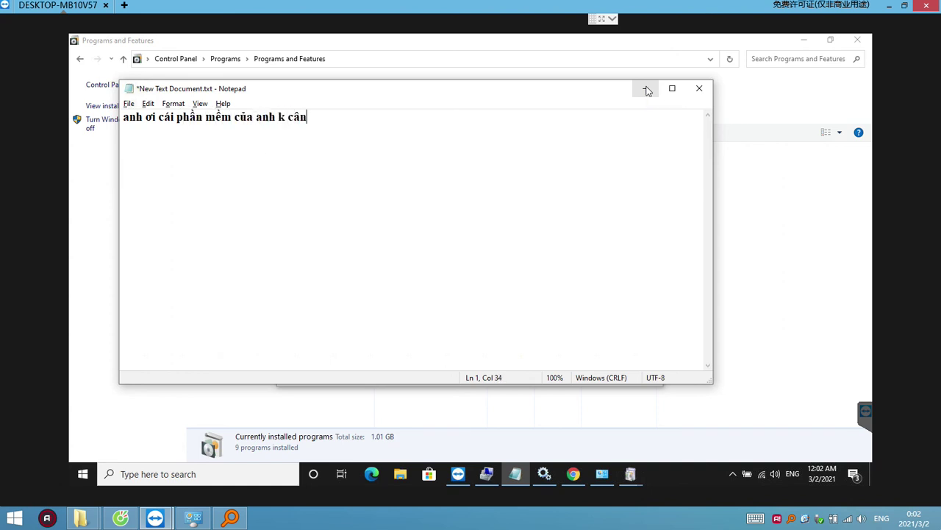
{"action": "type", "text": "f copy"}
{"action": "type", "text": " vaof "}
{"action": "type", "text": "oor c maf cho nos chay"}
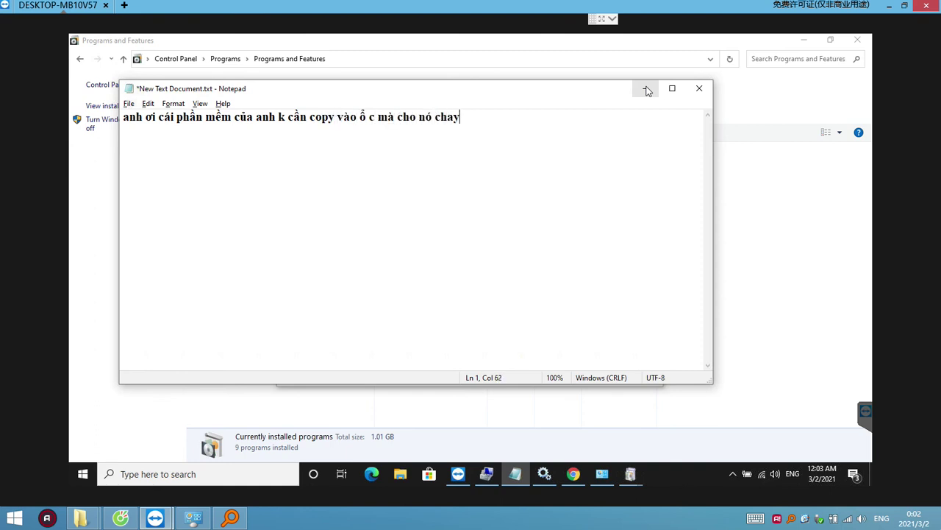
{"action": "type", "text": "j luoon"}
{"action": "type", "text": " thif cos h"}
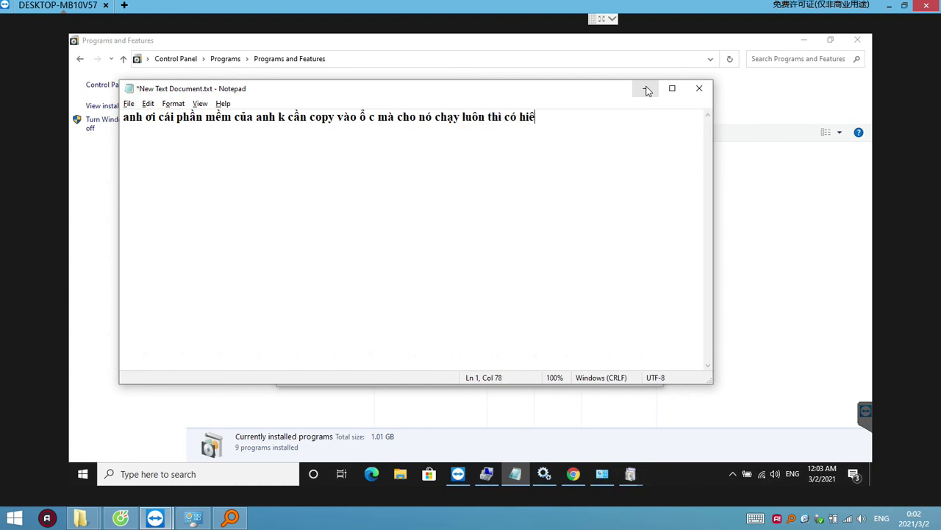
{"action": "type", "text": "ieeuj quar k haf anh"}
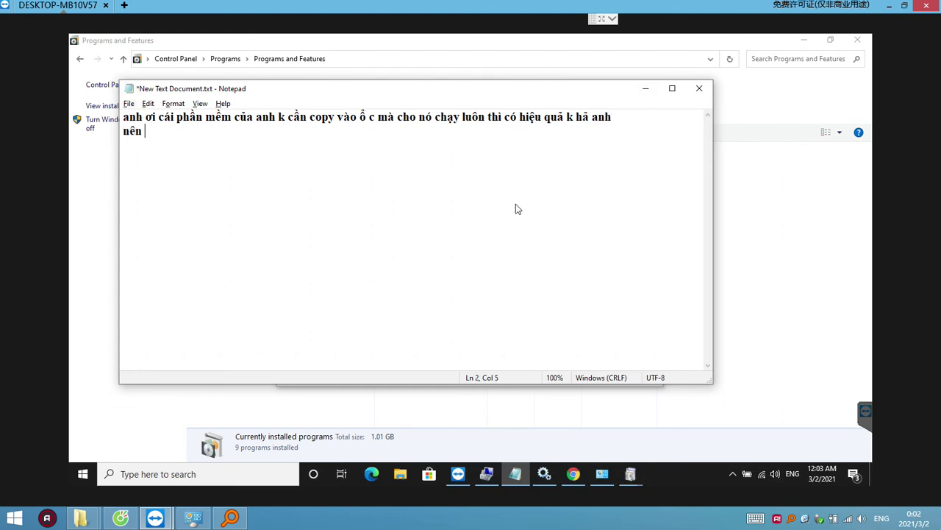
{"action": "type", "text": "eer em nh"}
Open Task Manager in full details, find StopUpdates10 Service (32 bit), then reposition the note.
{"action": "right_click", "coordinate": [658, 482]}
{"action": "left_click", "coordinate": [687, 420]}
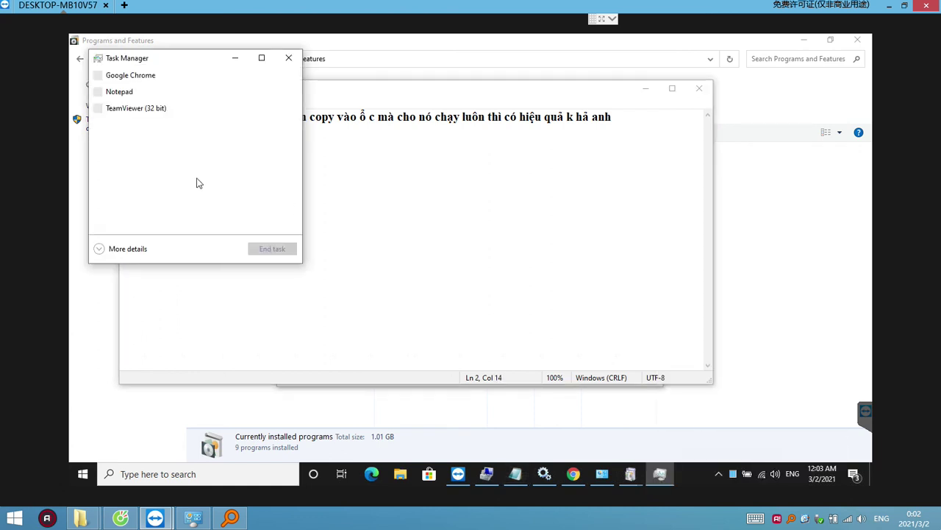
{"action": "left_click", "coordinate": [98, 249]}
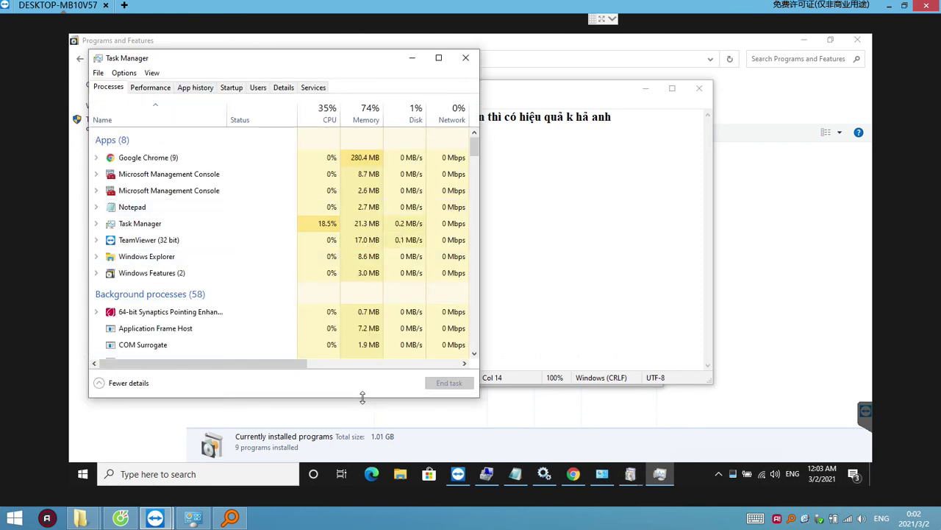
{"action": "left_click_drag", "start_coordinate": [362, 397], "coordinate": [357, 462]}
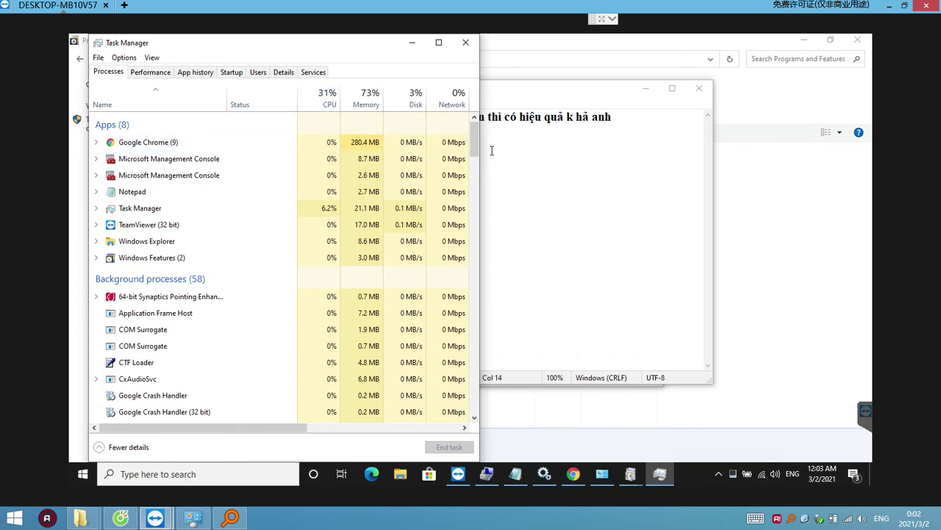
{"action": "left_click_drag", "start_coordinate": [474, 138], "coordinate": [474, 208]}
{"action": "left_click", "coordinate": [321, 301]}
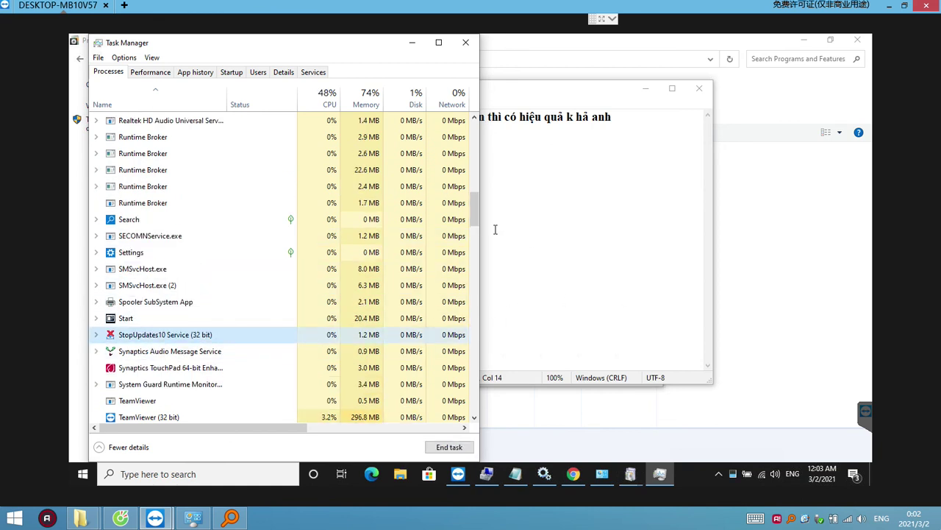
{"action": "left_click", "coordinate": [570, 254]}
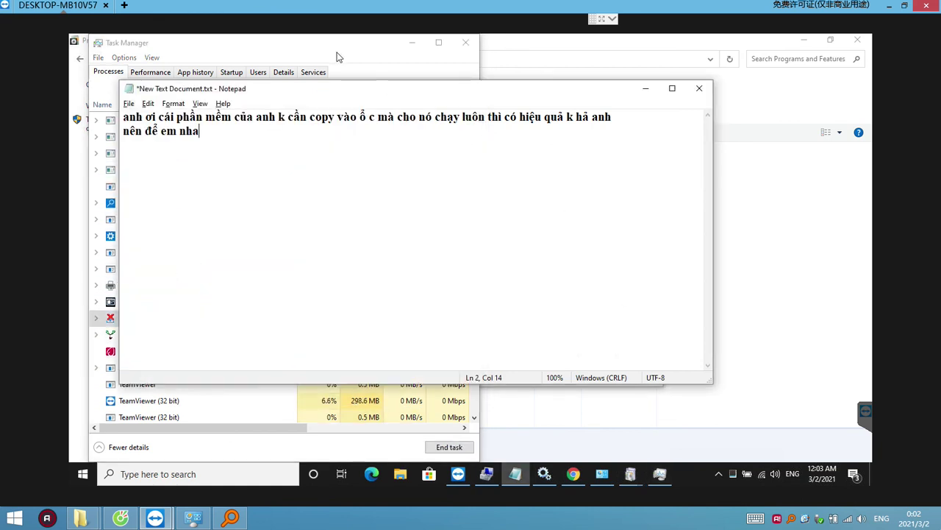
{"action": "left_click_drag", "start_coordinate": [329, 91], "coordinate": [521, 144]}
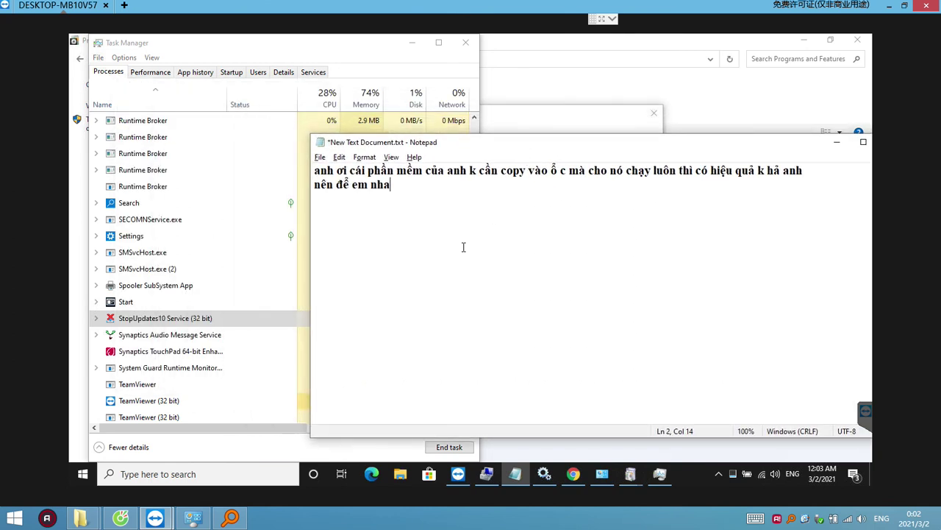
Type the replies 'nó chạy nền đó em' and the one about IT people being careful.
{"action": "key", "text": "Return"}
{"action": "type", "text": "nó "}
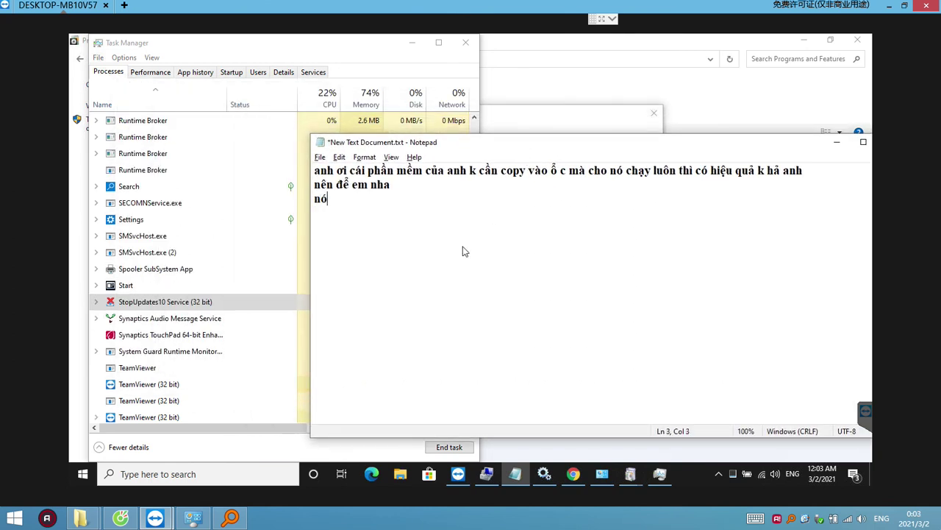
{"action": "type", "text": "chạy nền dđó em"}
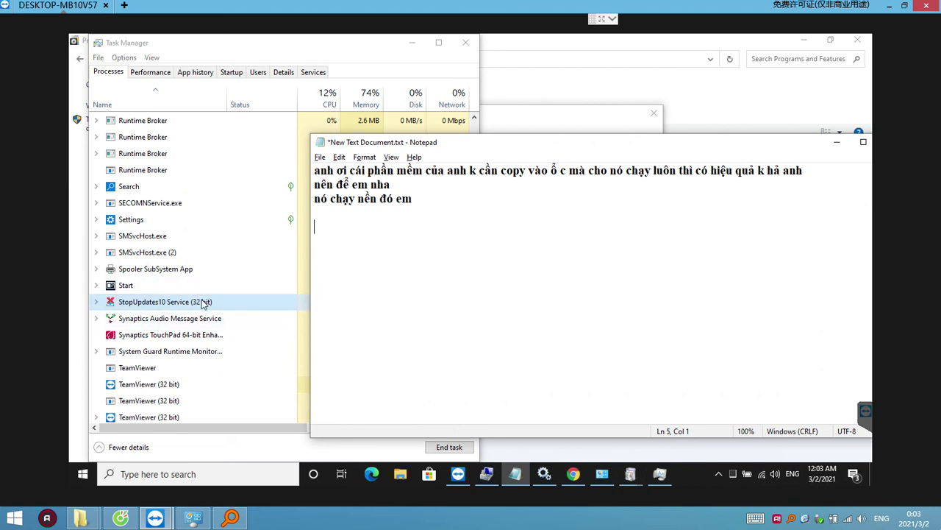
{"action": "type", "text": "vâng. đúng thật"}
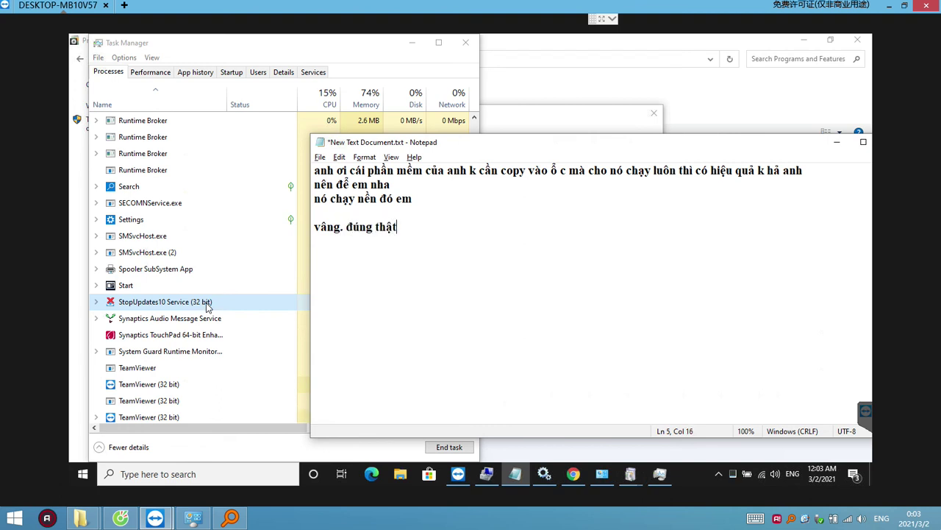
{"action": "type", "text": ", dân troon"}
{"action": "key", "text": "BackSpace"}
{"action": "key", "text": "BackSpace"}
{"action": "key", "text": "BackSpace"}
{"action": "key", "text": "BackSpace"}
{"action": "type", "text": "t, dân i"}
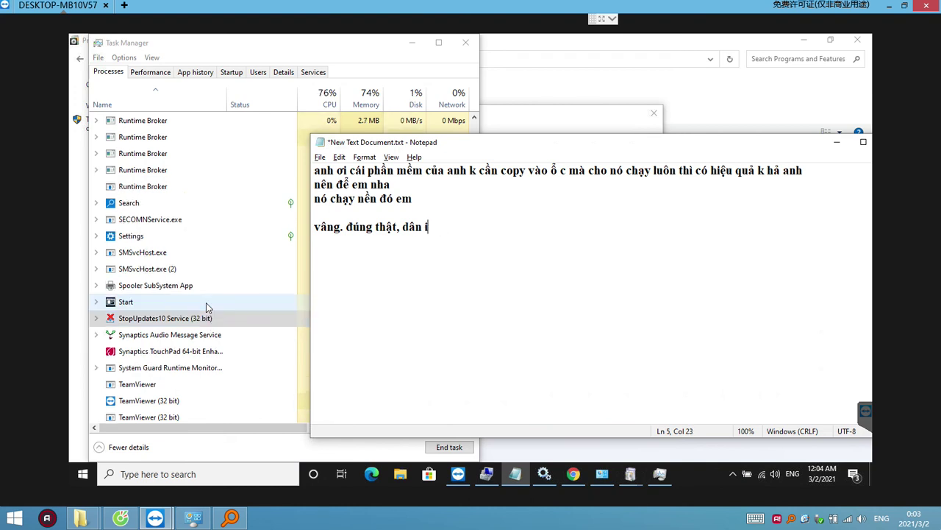
{"action": "type", "text": "t trong ấy đi"}
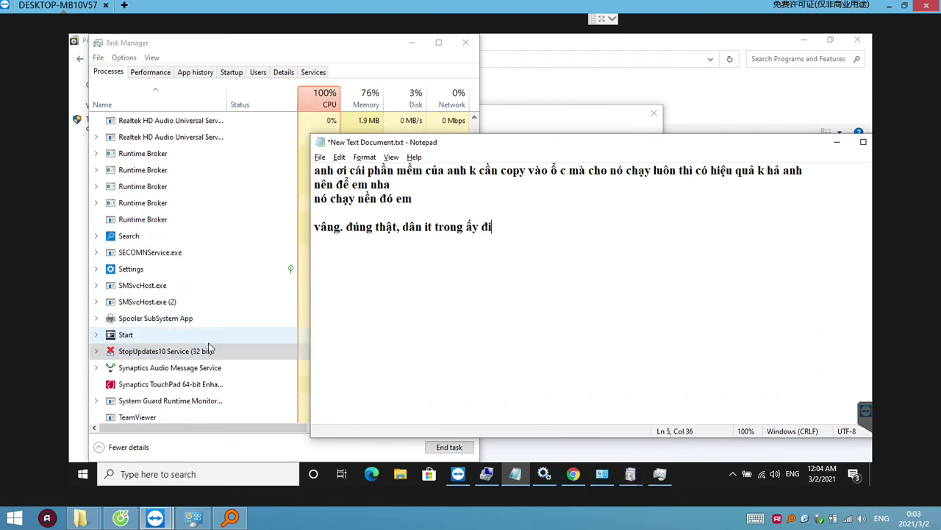
{"action": "type", "text": " sa"}
{"action": "key", "text": "BackSpace"}
{"action": "type", "text": "v"}
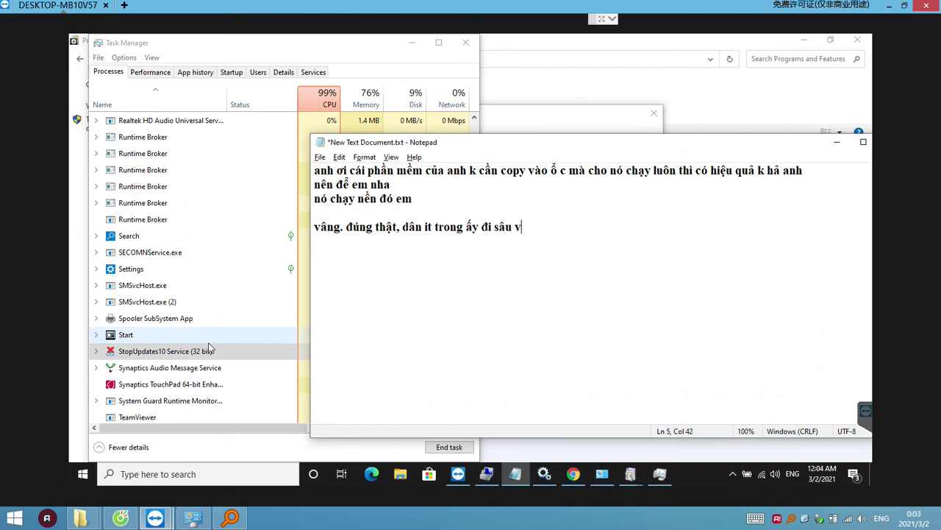
{"action": "type", "text": "ào từng chi"}
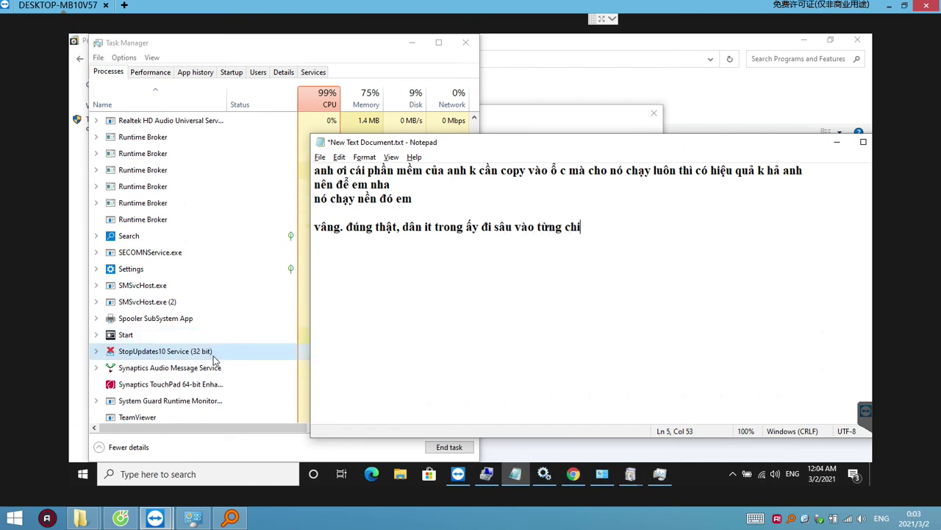
{"action": "type", "text": " tie"}
{"action": "type", "text": "moi "}
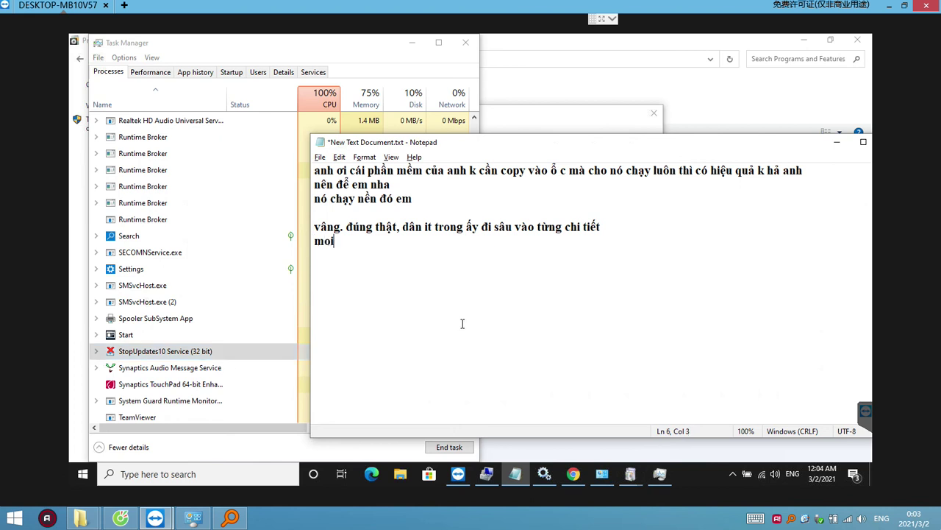
{"action": "type", "text": "ngời"}
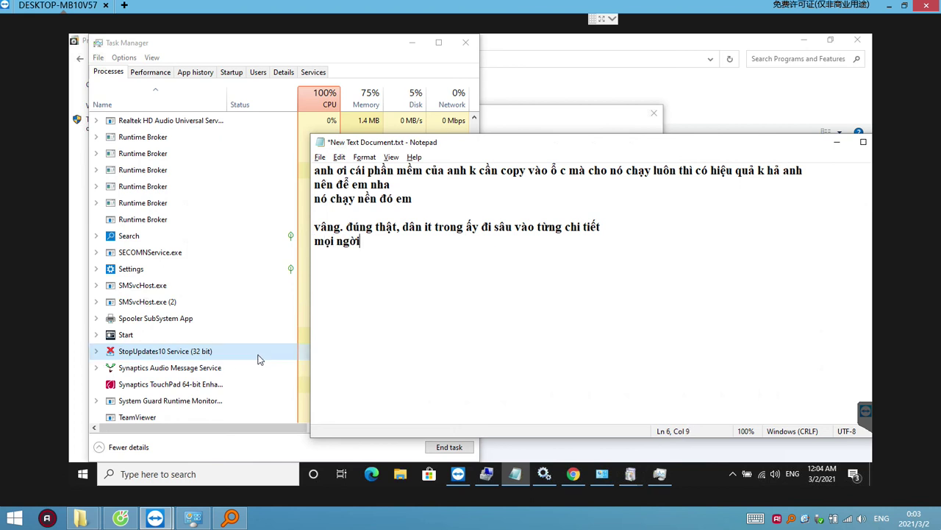
{"action": "type", "text": "w cân"}
{"action": "type", "text": "f thận th"}
{"action": "type", "text": "ật ấy"}
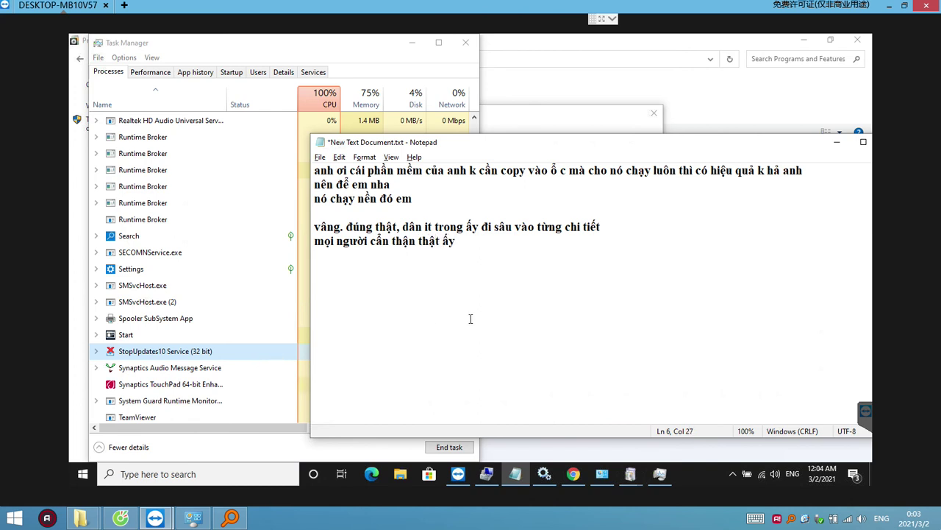
Add a ':)' line to the note and minimize Task Manager.
{"action": "key", "text": "Return"}
{"action": "key", "text": "Return"}
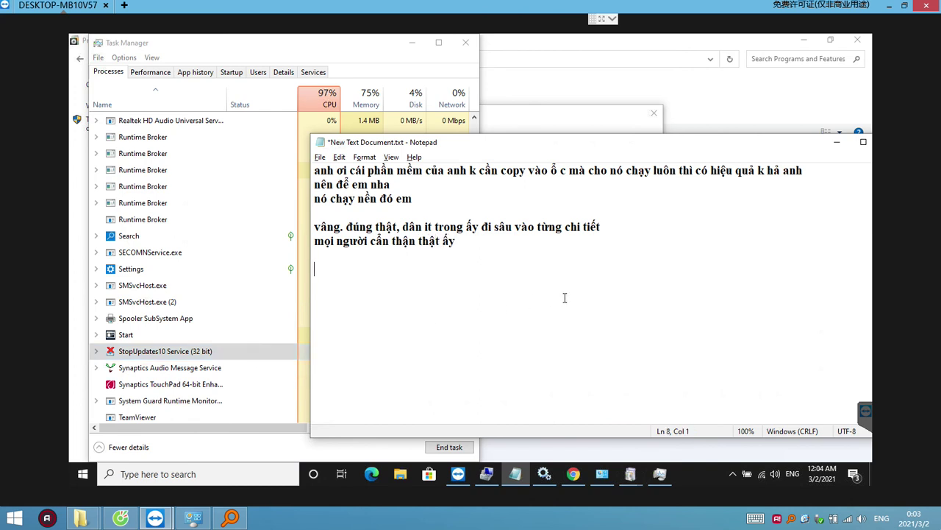
{"action": "type", "text": ":"}
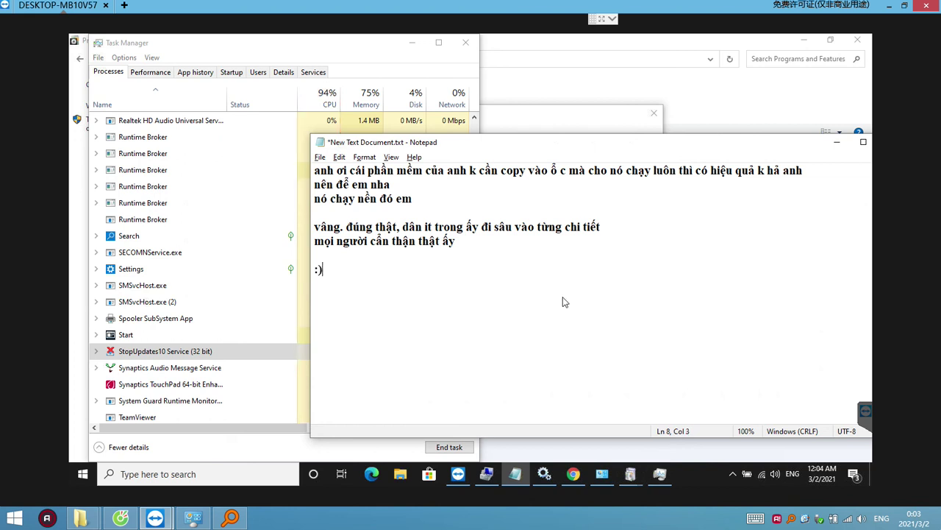
{"action": "type", "text": ")"}
{"action": "key", "text": "Return"}
{"action": "key", "text": "Return"}
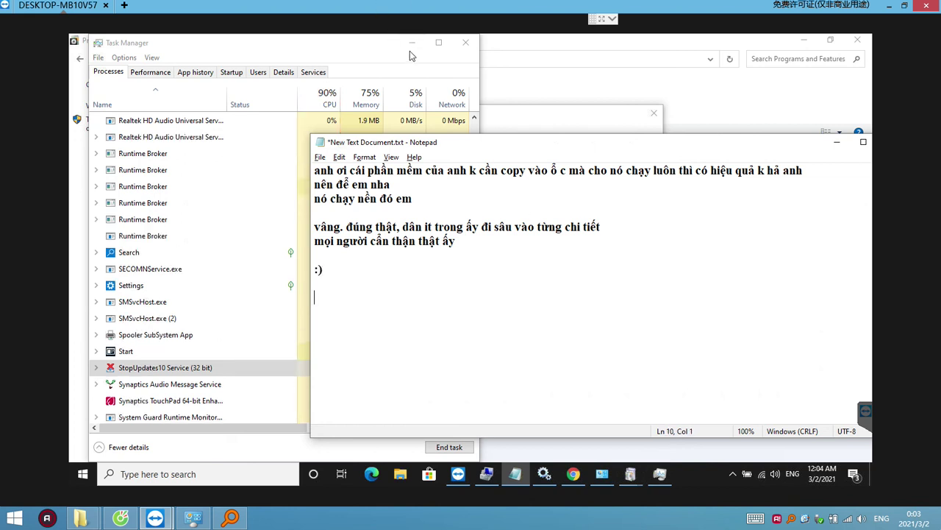
{"action": "left_click", "coordinate": [413, 42]}
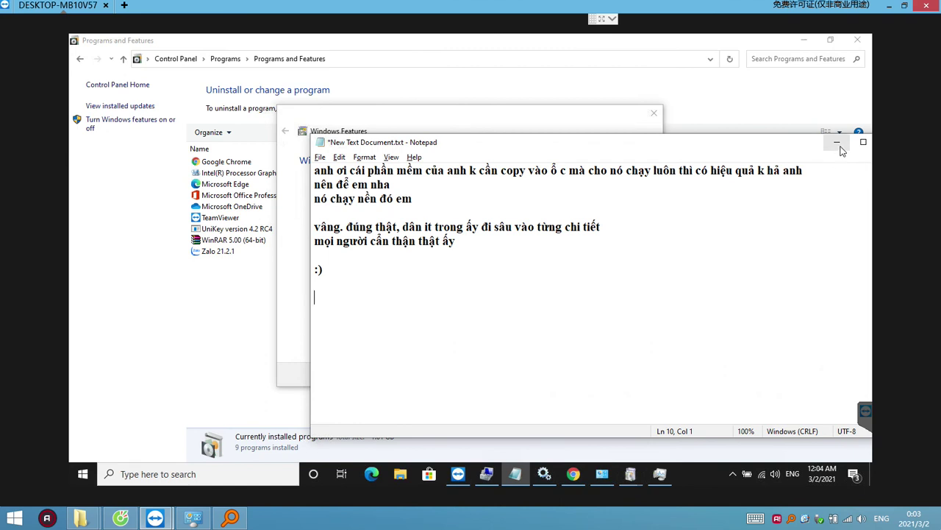
Minimize Notepad and Programs and Features, close Windows Features, and bring Chrome forward.
{"action": "left_click", "coordinate": [836, 142]}
{"action": "left_click", "coordinate": [637, 374]}
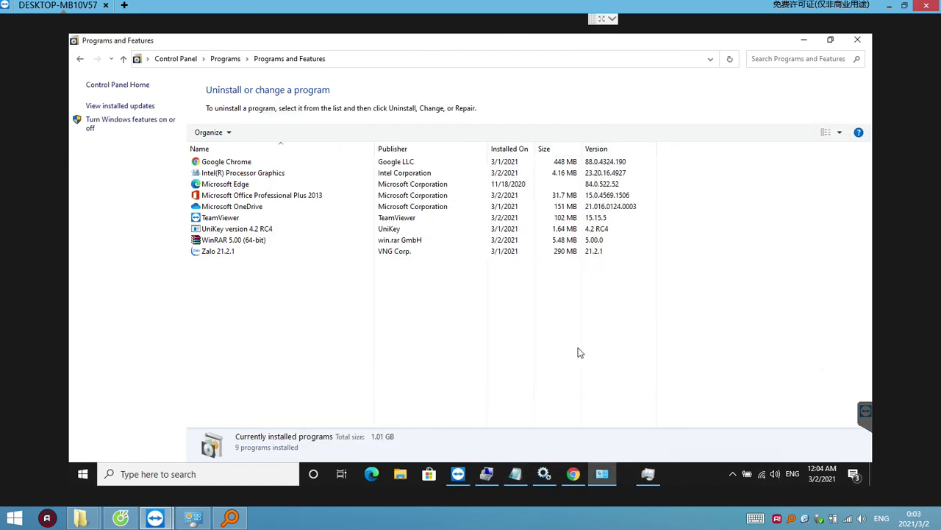
{"action": "left_click", "coordinate": [804, 40]}
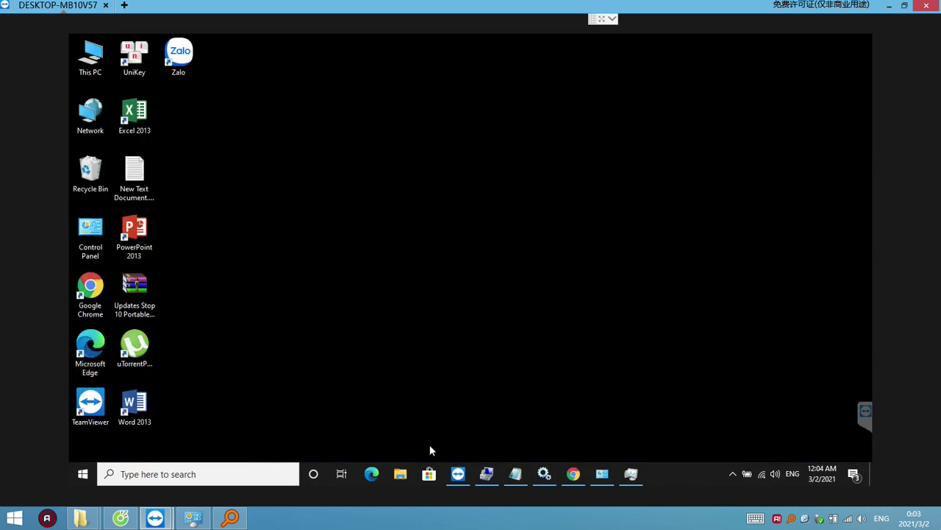
{"action": "left_click", "coordinate": [581, 478]}
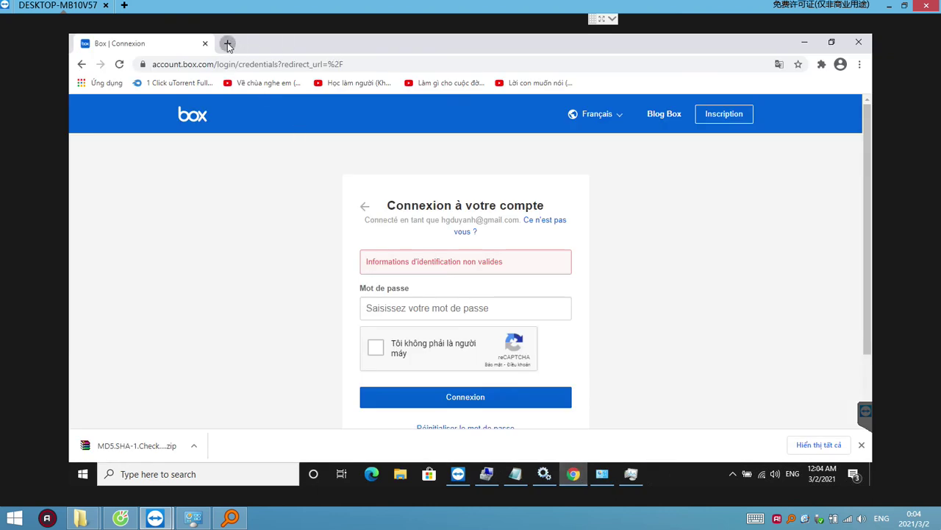
Search Google for PotPlayer in a new tab and open the Download | PotPlayer page.
{"action": "left_click", "coordinate": [228, 44]}
{"action": "type", "text": "po"}
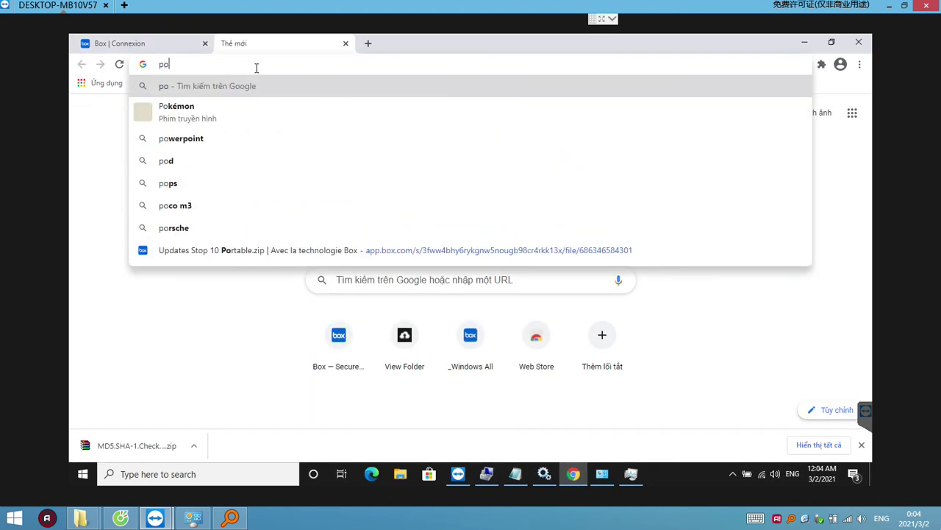
{"action": "type", "text": "tpalyer"}
{"action": "key", "text": "Return"}
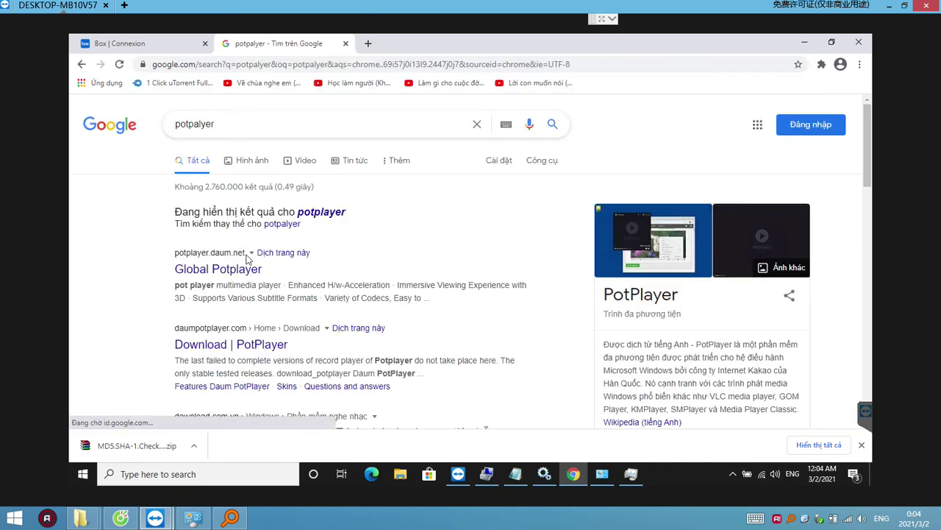
{"action": "scroll", "coordinate": [231, 352], "scroll_direction": "down", "scroll_amount": 1}
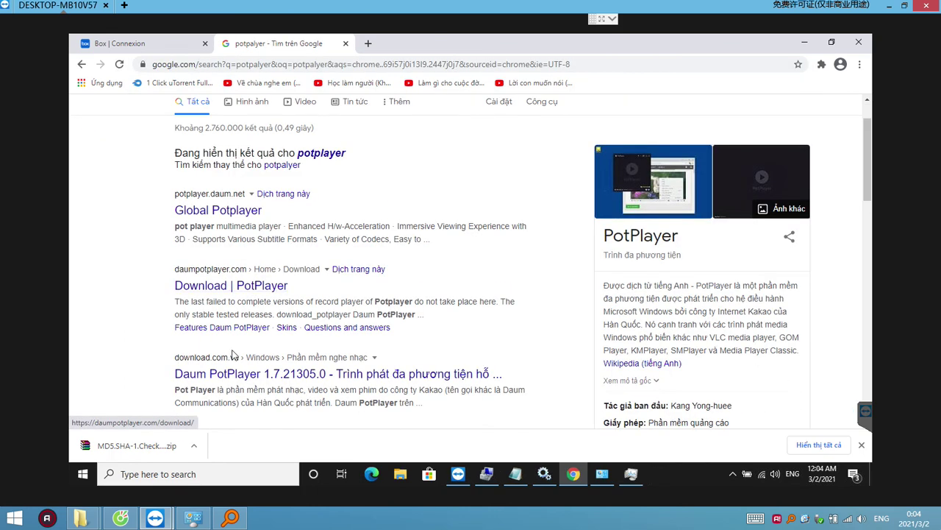
{"action": "left_click", "coordinate": [227, 291]}
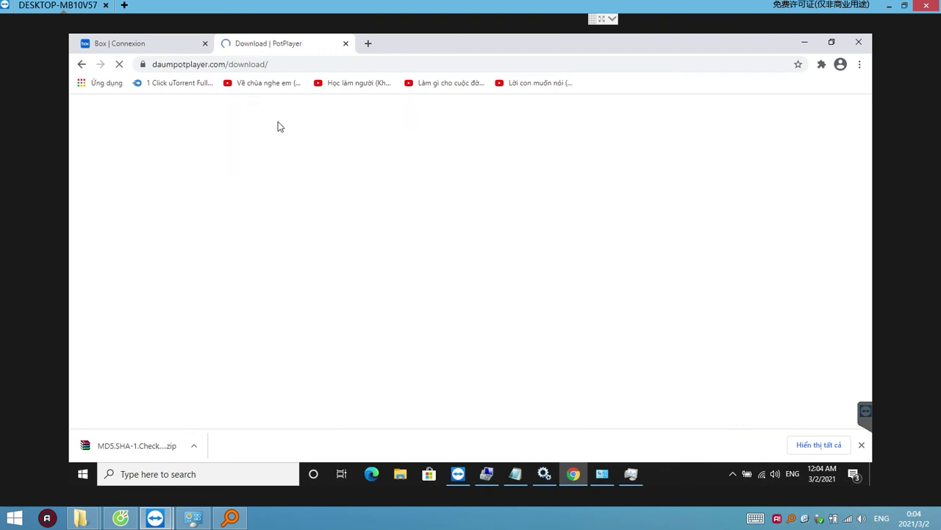
Close the Box tab, download PotPlayerSetup64.exe (64-bit), and open a blank new tab.
{"action": "left_click", "coordinate": [206, 43]}
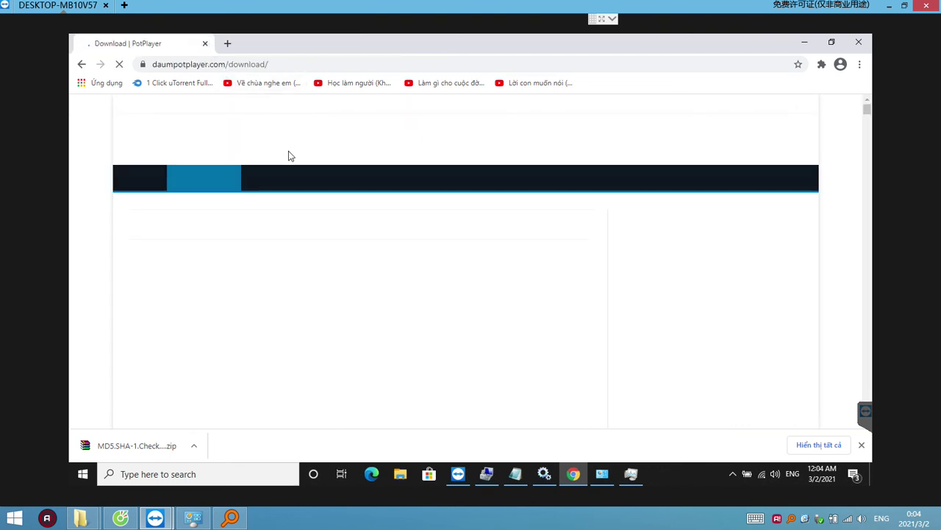
{"action": "scroll", "coordinate": [189, 284], "scroll_direction": "down", "scroll_amount": 3}
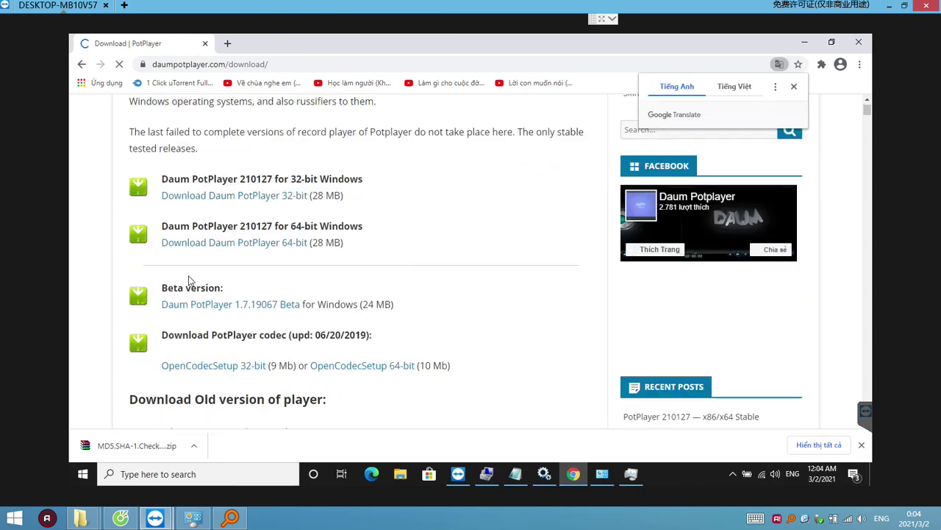
{"action": "left_click", "coordinate": [266, 247]}
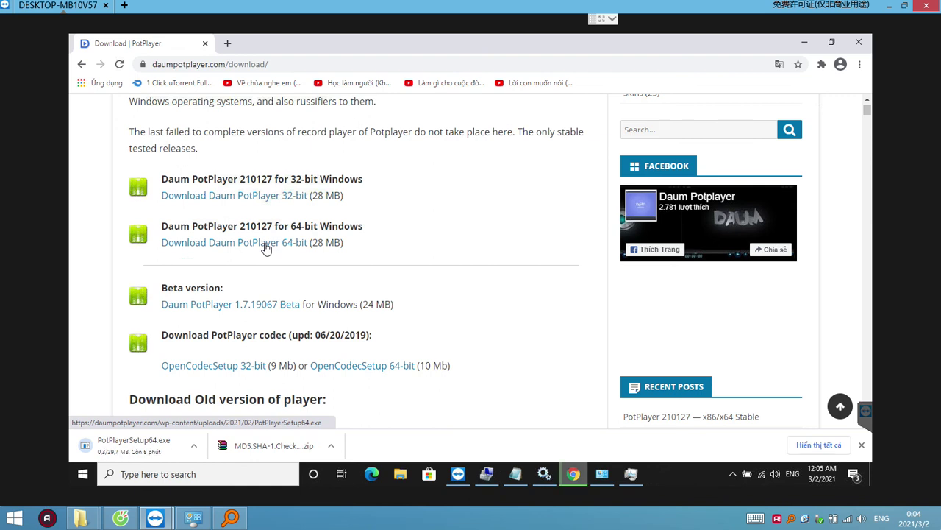
{"action": "scroll", "coordinate": [266, 247], "scroll_direction": "up", "scroll_amount": 3}
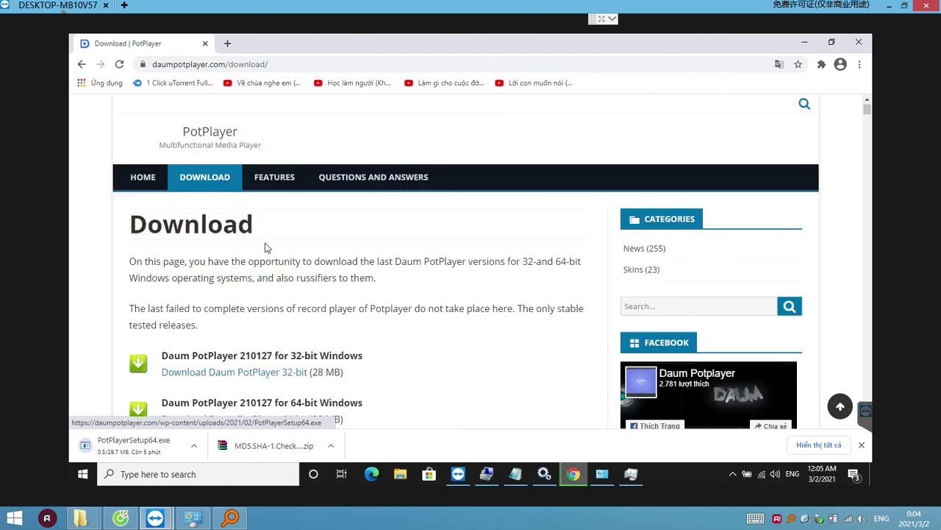
{"action": "left_click", "coordinate": [227, 43]}
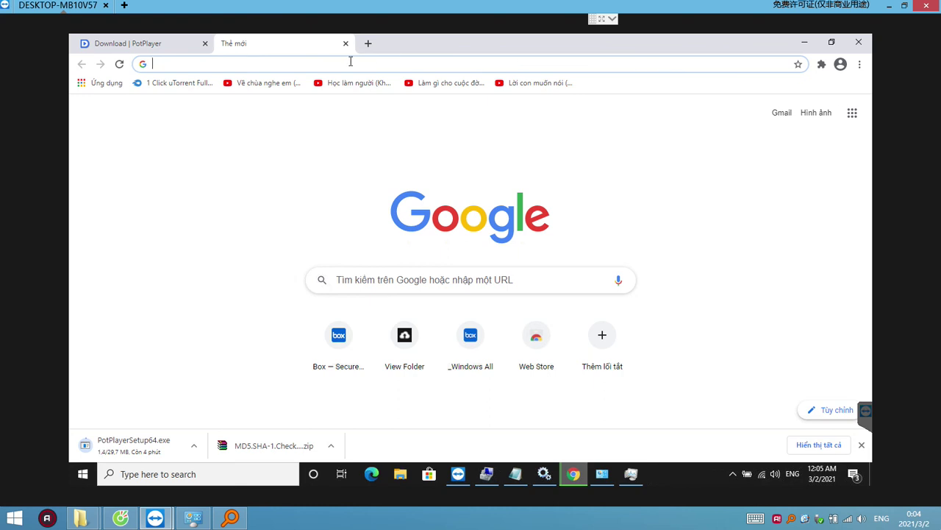
Google 'everything' and download the 64-bit Everything 1.4.1.1005 installer from voidtools.
{"action": "type", "text": "ever"}
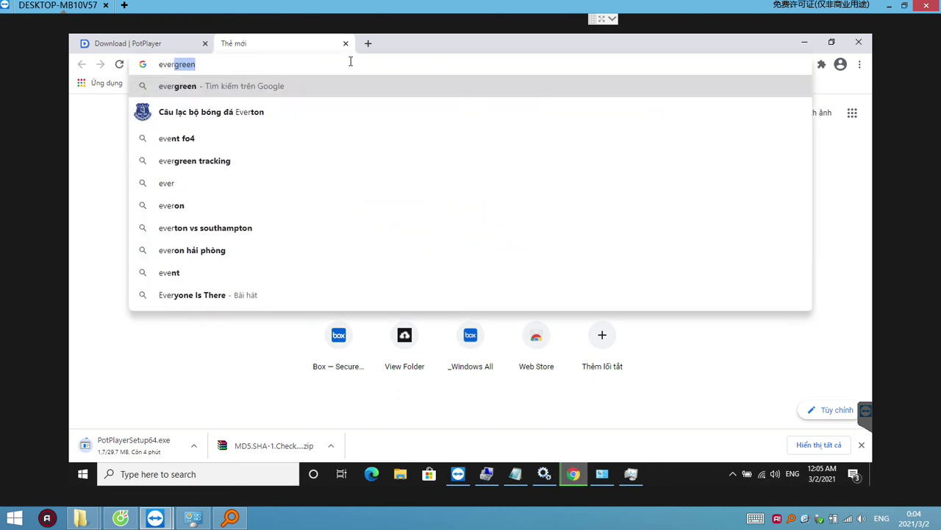
{"action": "type", "text": "ything"}
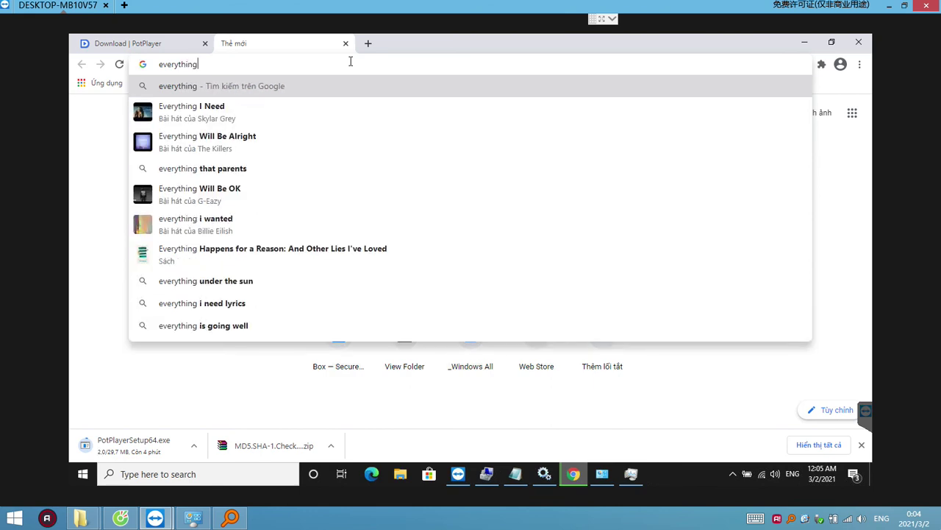
{"action": "key", "text": "Return"}
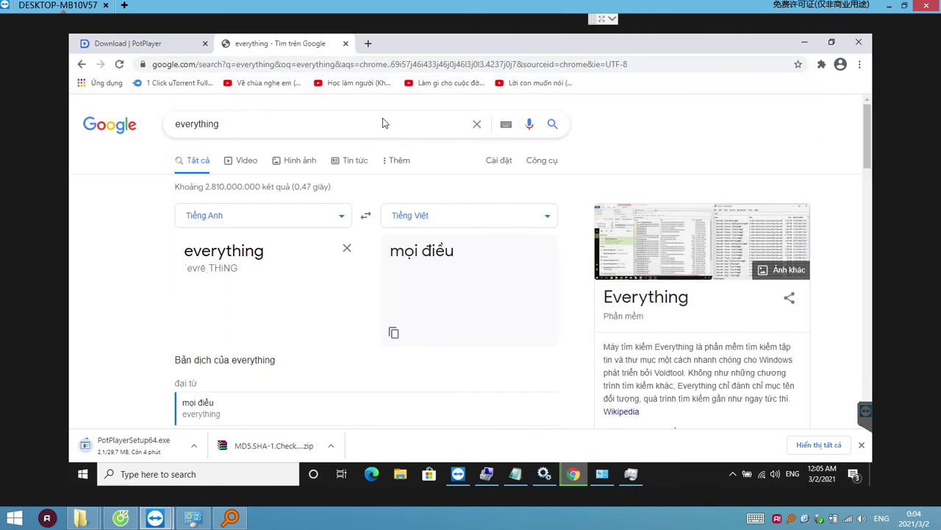
{"action": "scroll", "coordinate": [311, 210], "scroll_direction": "down", "scroll_amount": 3}
{"action": "left_click", "coordinate": [196, 328]}
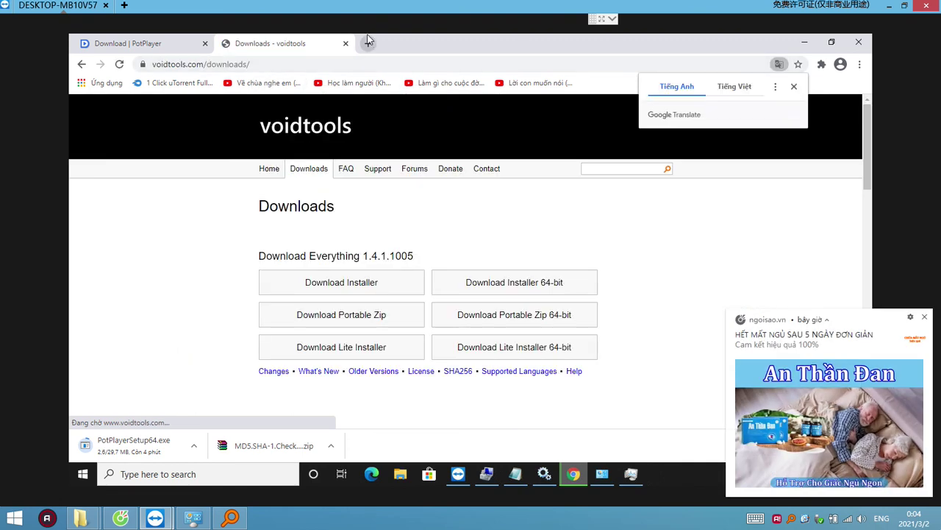
{"action": "left_click", "coordinate": [528, 283]}
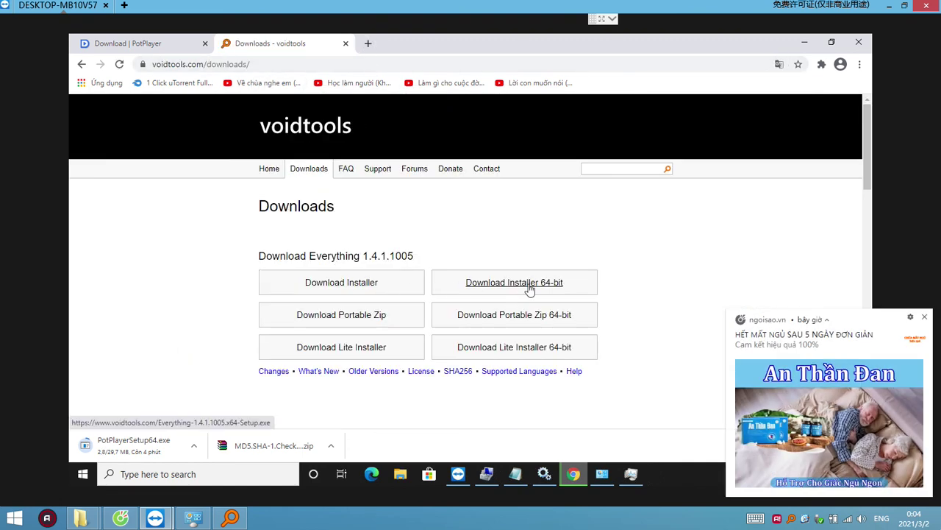
Run a Google search for '7 zip'.
{"action": "left_click", "coordinate": [338, 62]}
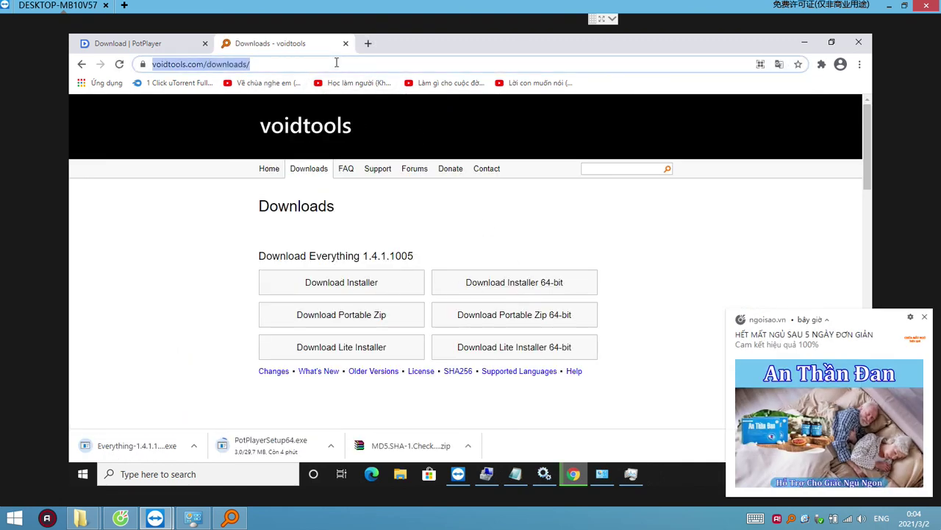
{"action": "type", "text": "7 zip"}
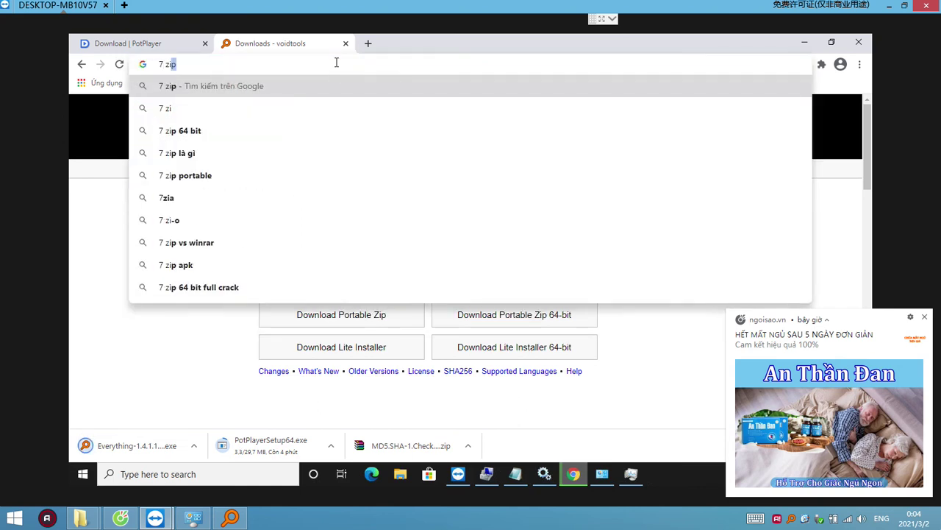
{"action": "key", "text": "Return"}
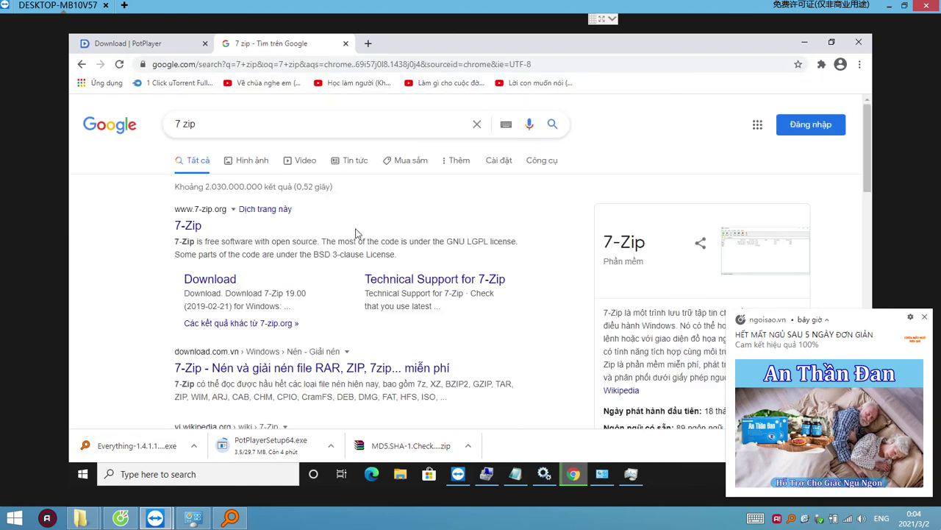
Download the 64-bit 7-Zip installer, then install Everything in English, accepting its licence.
{"action": "left_click", "coordinate": [225, 277]}
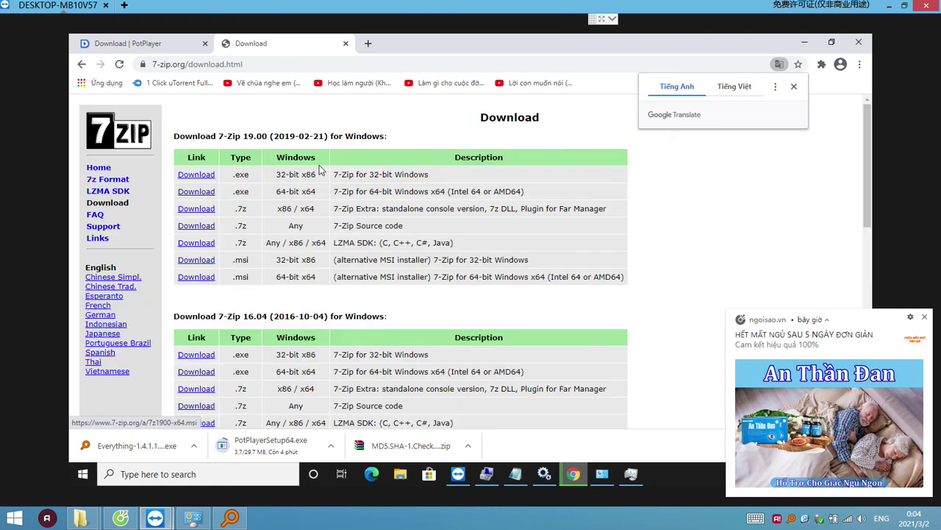
{"action": "left_click", "coordinate": [210, 192]}
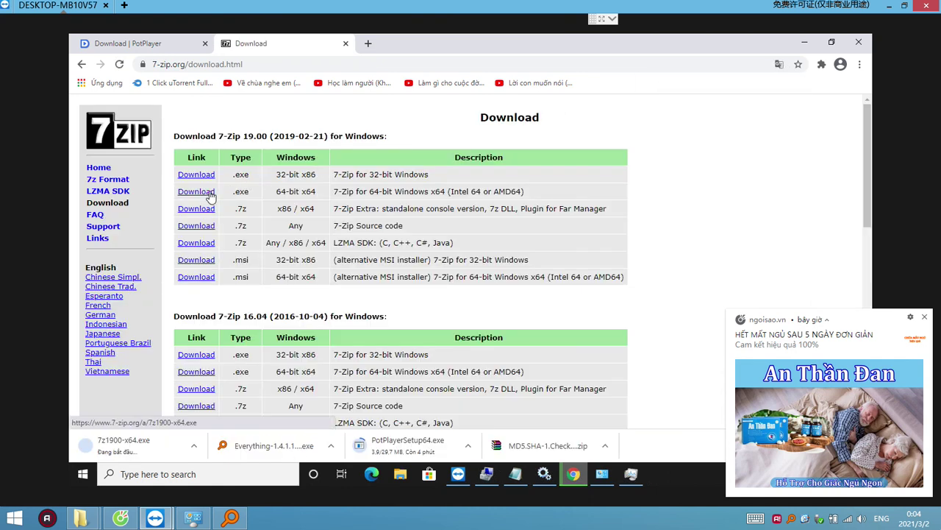
{"action": "left_click", "coordinate": [271, 445]}
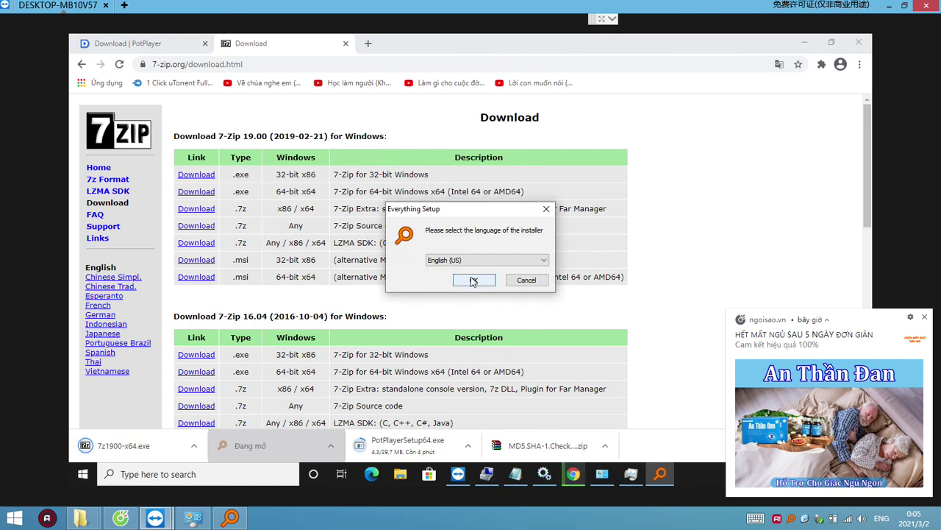
{"action": "left_click", "coordinate": [474, 280]}
{"action": "left_click", "coordinate": [540, 348]}
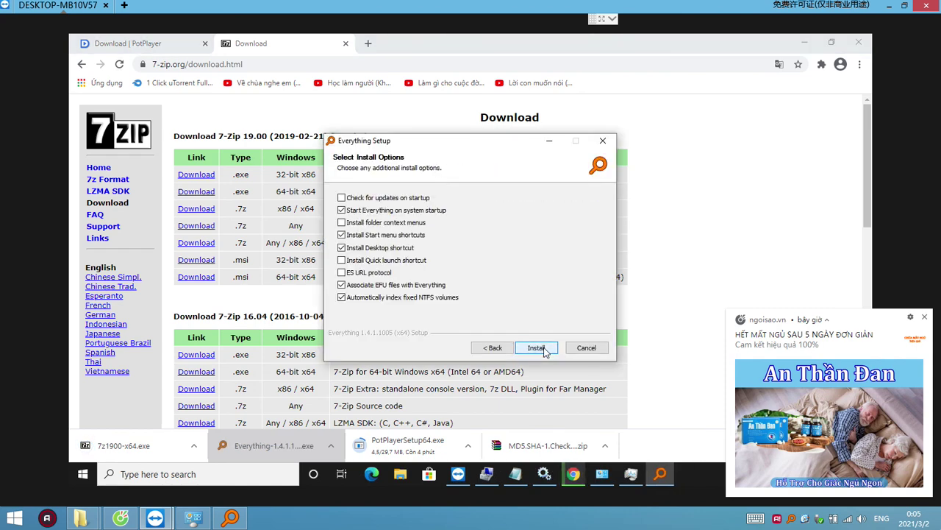
{"action": "left_click", "coordinate": [545, 350]}
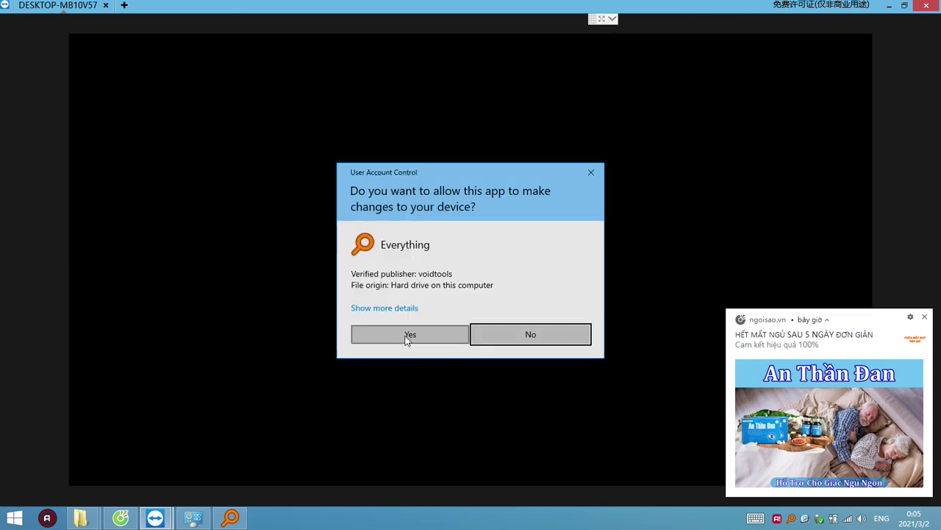
{"action": "left_click", "coordinate": [406, 337]}
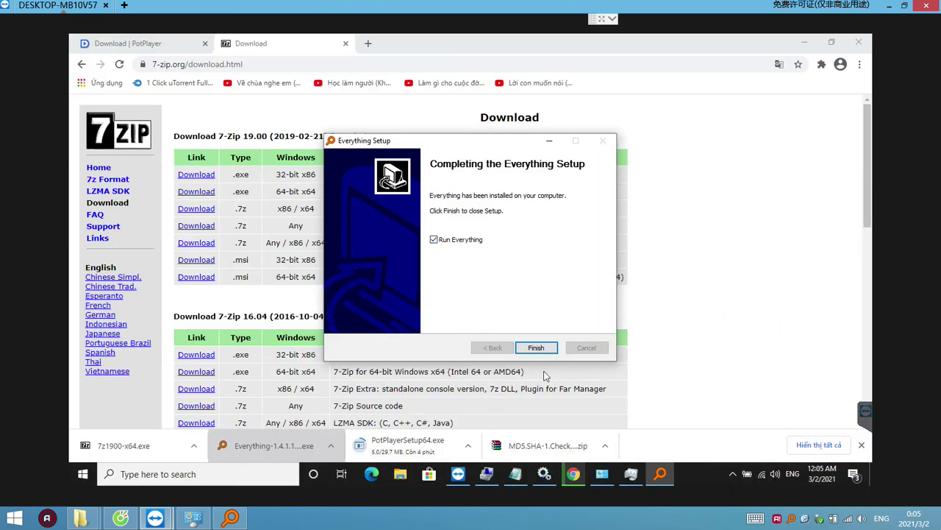
{"action": "left_click", "coordinate": [536, 348]}
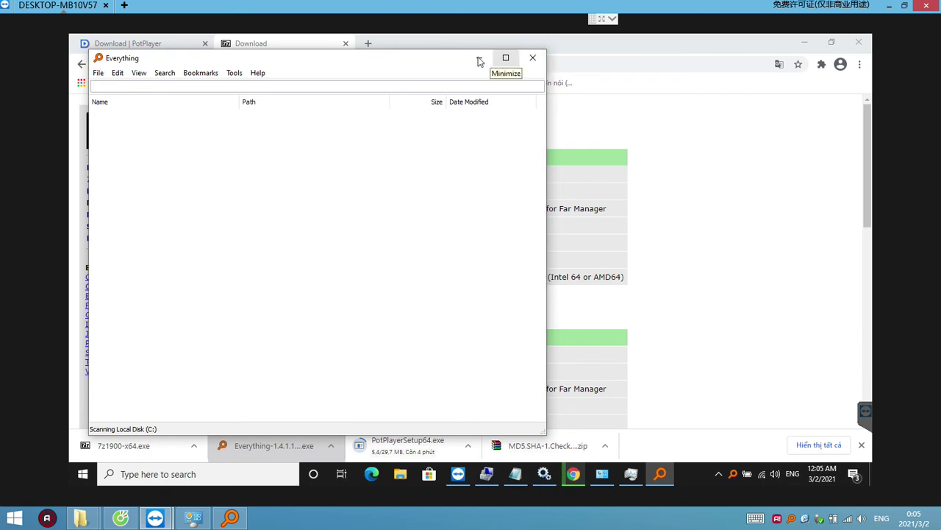
Install 7-Zip 19.00 into Program Files and open the downloaded MD5.SHA-1 zip archive.
{"action": "left_click", "coordinate": [478, 58]}
{"action": "left_click", "coordinate": [123, 445]}
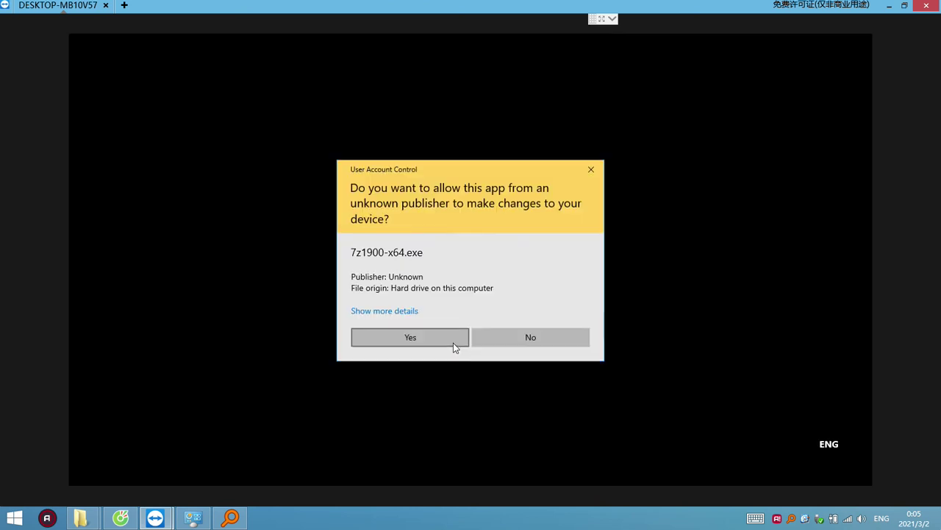
{"action": "left_click", "coordinate": [453, 345]}
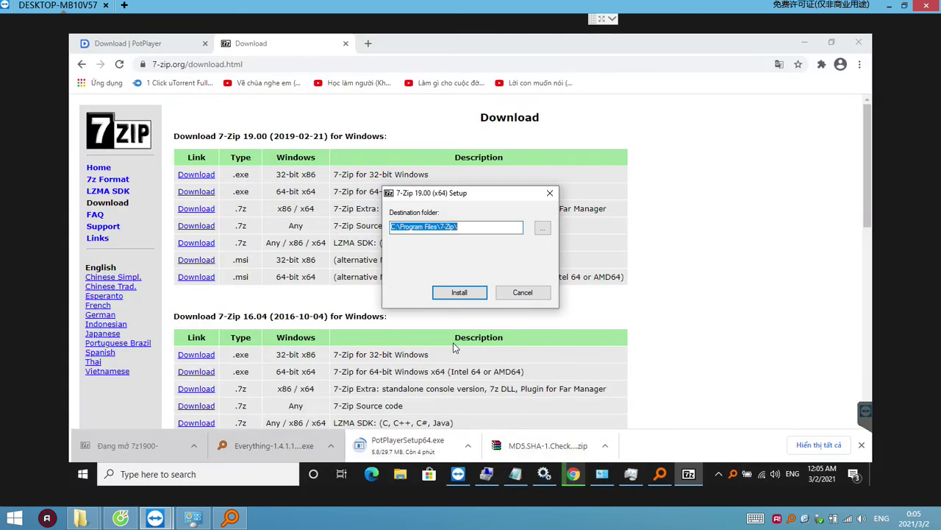
{"action": "left_click", "coordinate": [451, 292]}
{"action": "left_click", "coordinate": [454, 293]}
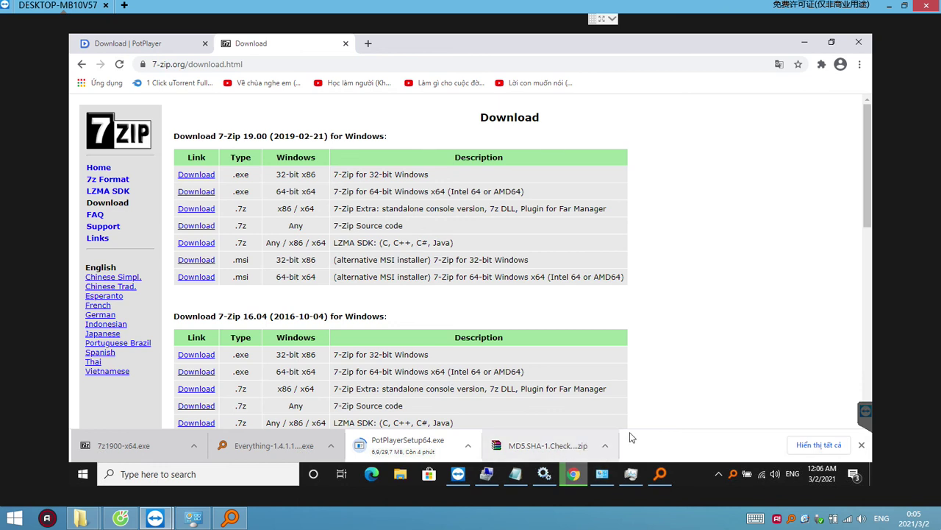
{"action": "left_click", "coordinate": [623, 442]}
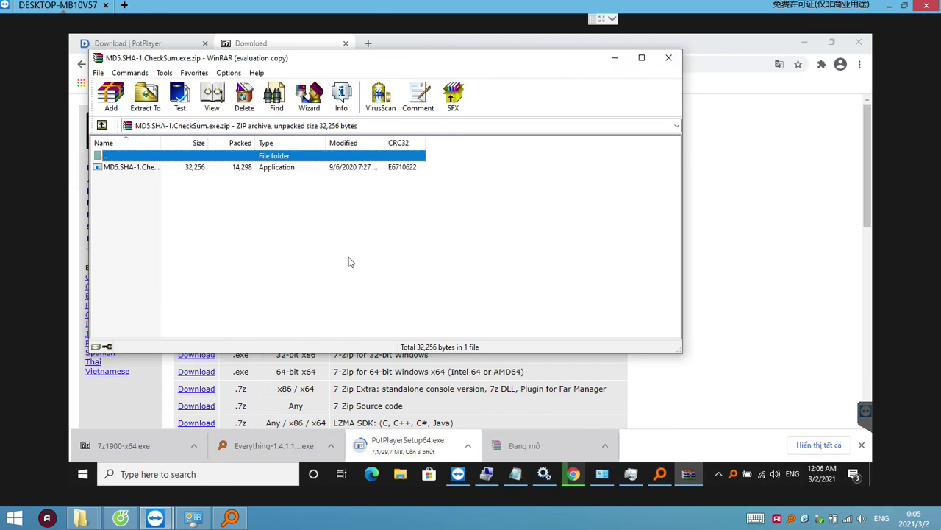
Move MD5.SHA-1.CheckSum.exe from the zip into Local Disk (C:) with administrator permission.
{"action": "left_click", "coordinate": [871, 466]}
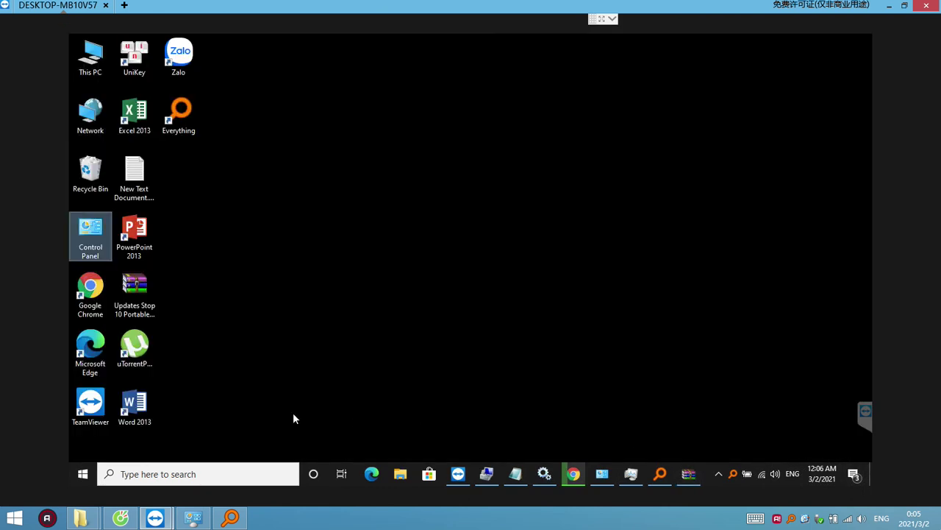
{"action": "double_click", "coordinate": [90, 55]}
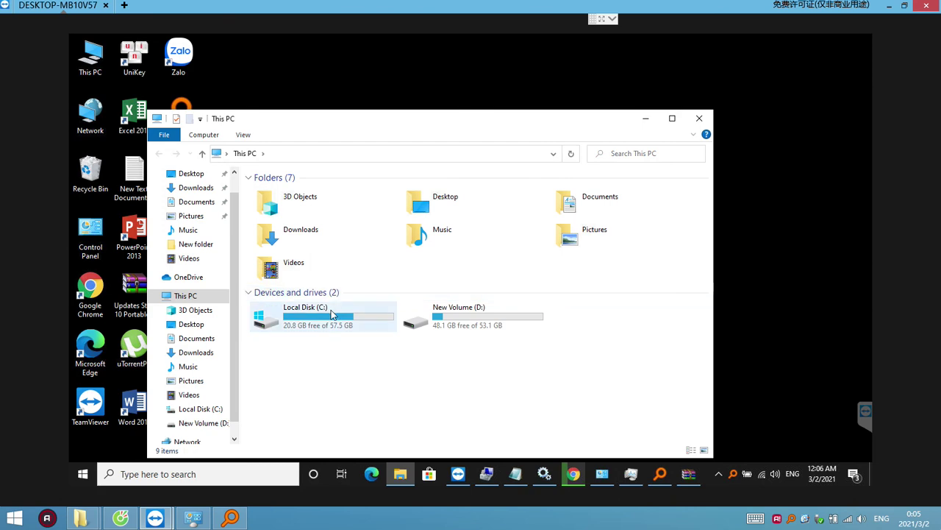
{"action": "double_click", "coordinate": [330, 314]}
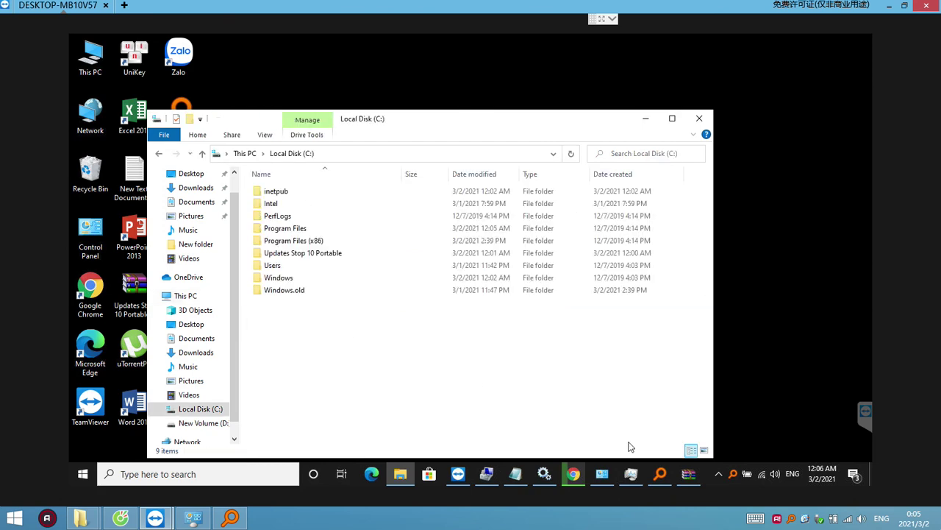
{"action": "left_click", "coordinate": [688, 473]}
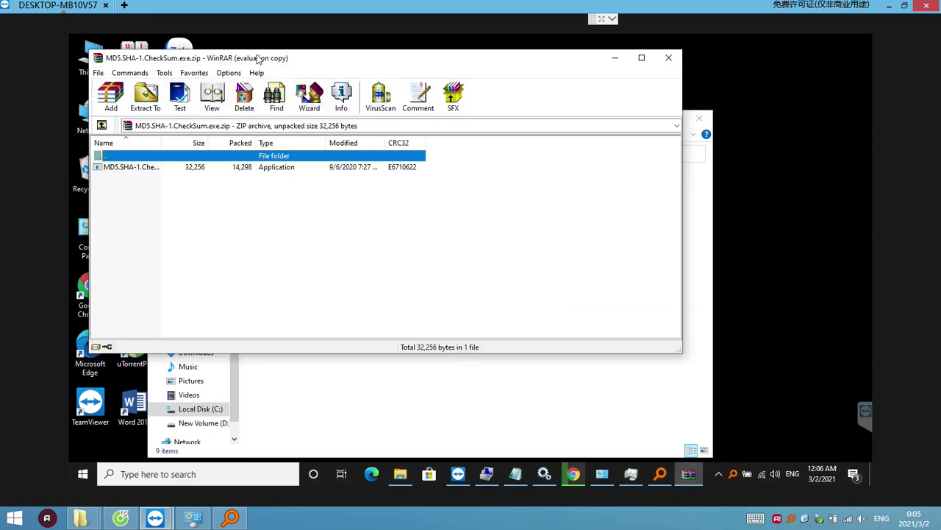
{"action": "left_click_drag", "start_coordinate": [261, 59], "coordinate": [496, 78]}
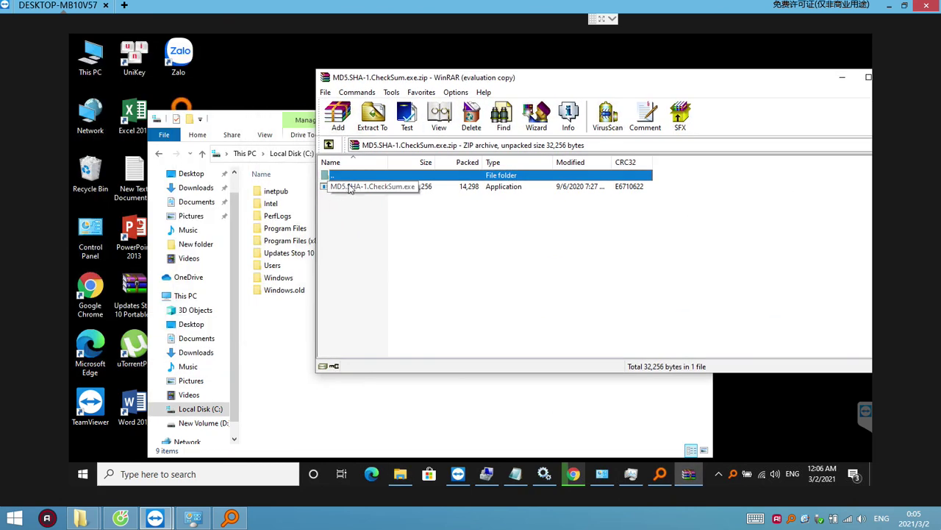
{"action": "left_click_drag", "start_coordinate": [349, 187], "coordinate": [288, 332]}
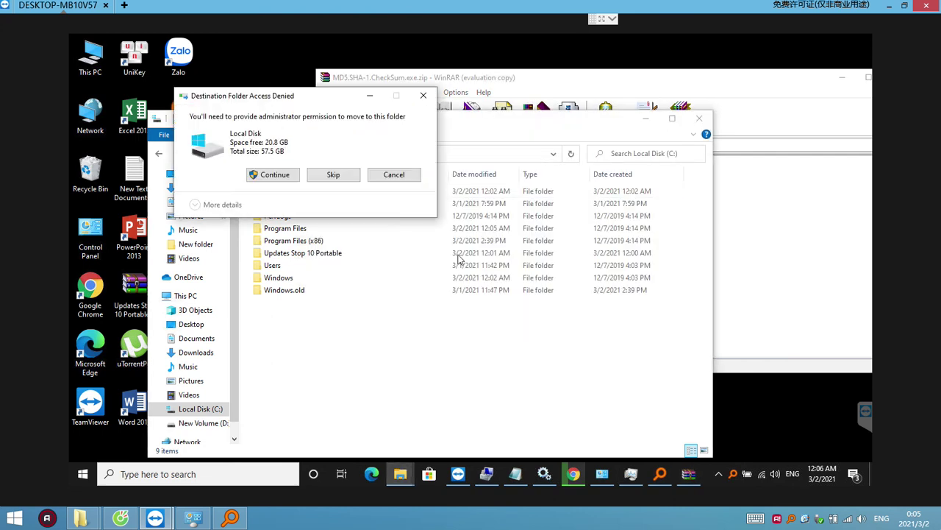
{"action": "left_click", "coordinate": [287, 178]}
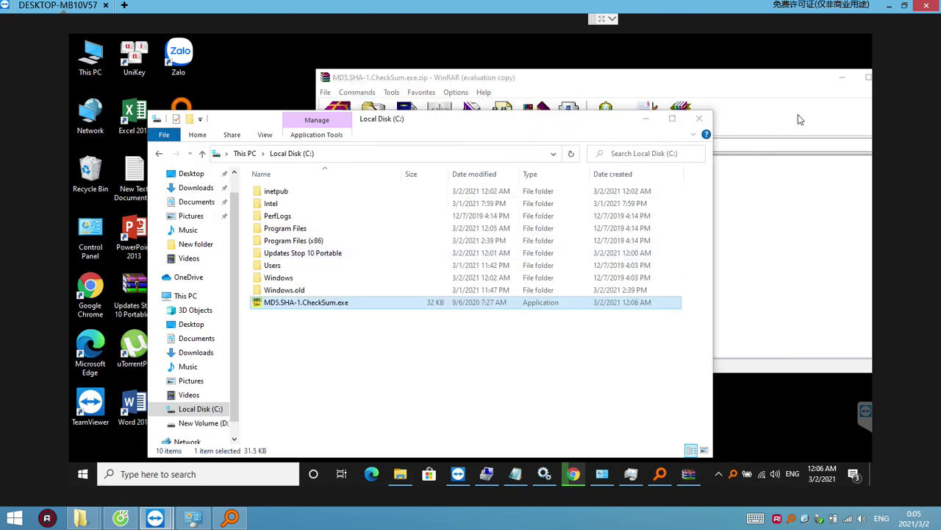
Check WinRAR's version and licence status in About WinRAR, then close WinRAR.
{"action": "left_click", "coordinate": [800, 119]}
{"action": "left_click_drag", "start_coordinate": [717, 78], "coordinate": [577, 97]}
{"action": "left_click", "coordinate": [345, 112]}
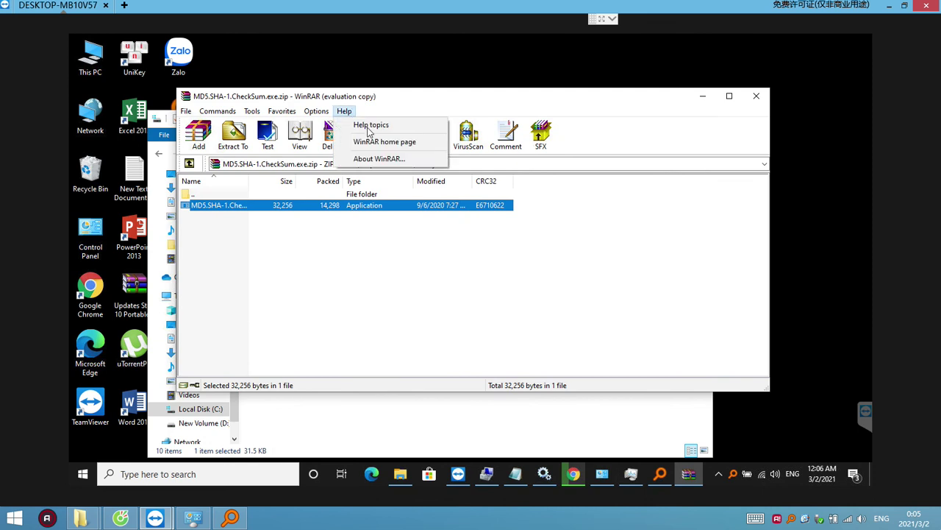
{"action": "left_click", "coordinate": [364, 158]}
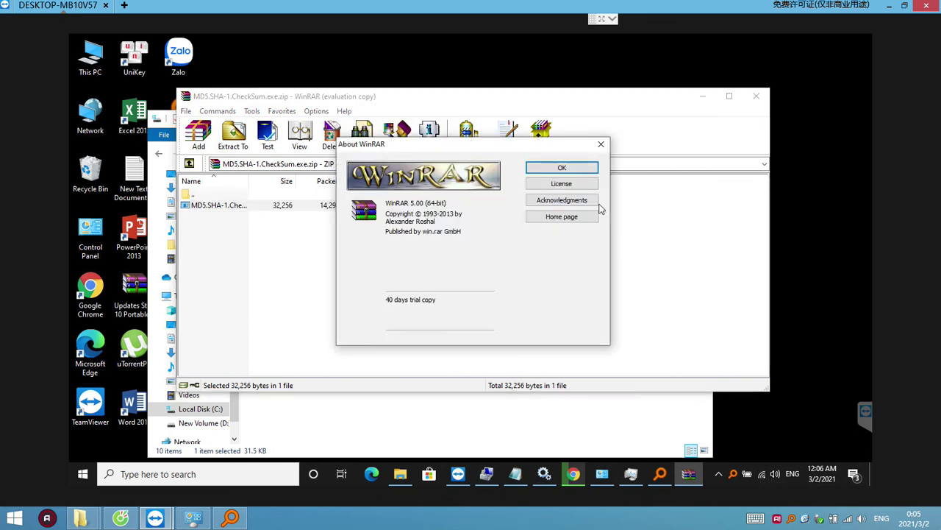
{"action": "left_click", "coordinate": [562, 169]}
{"action": "left_click", "coordinate": [756, 95]}
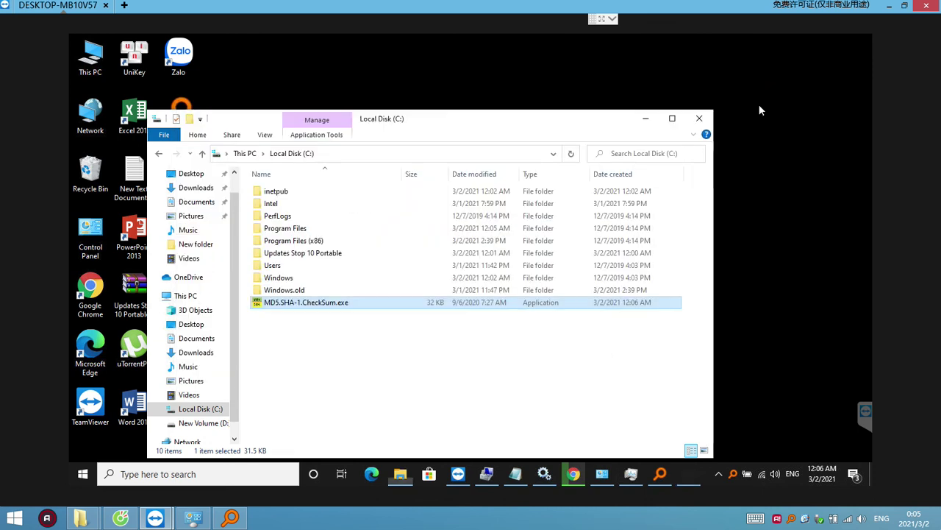
{"action": "left_click", "coordinate": [230, 517]}
Search Everything for 'winrar', listing 349 items.
{"action": "left_click", "coordinate": [198, 38]}
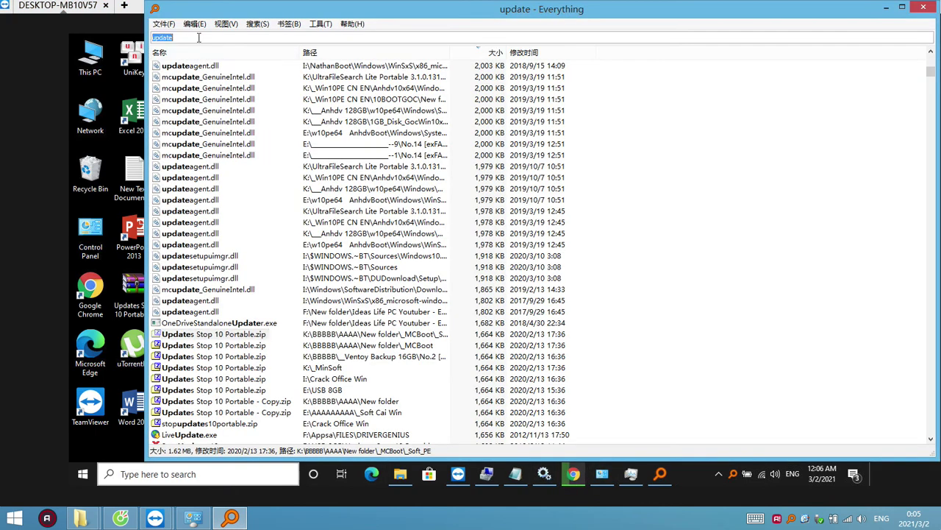
{"action": "type", "text": "w"}
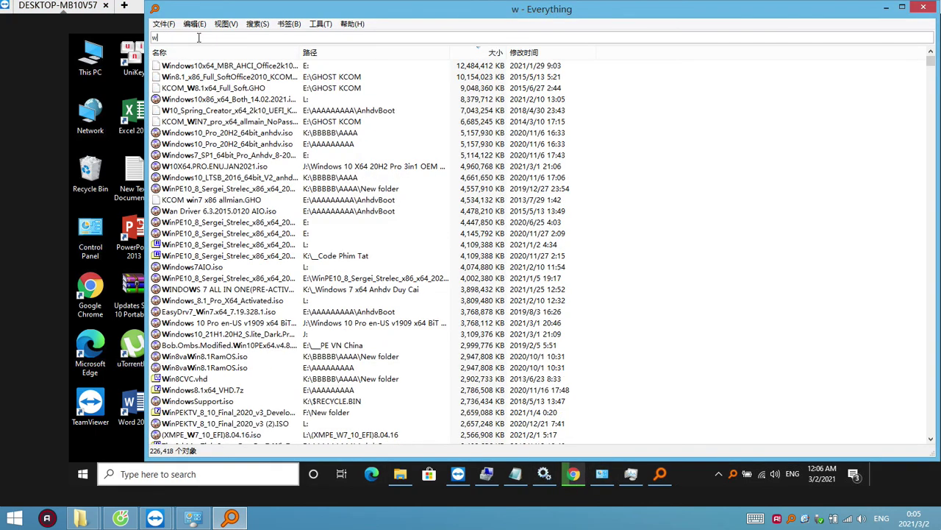
{"action": "key", "text": "BackSpace"}
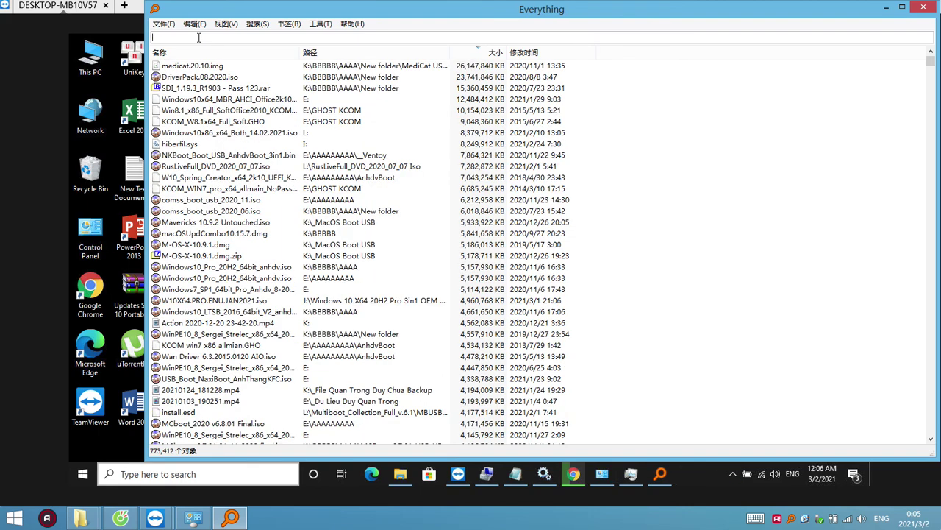
{"action": "type", "text": "rar"}
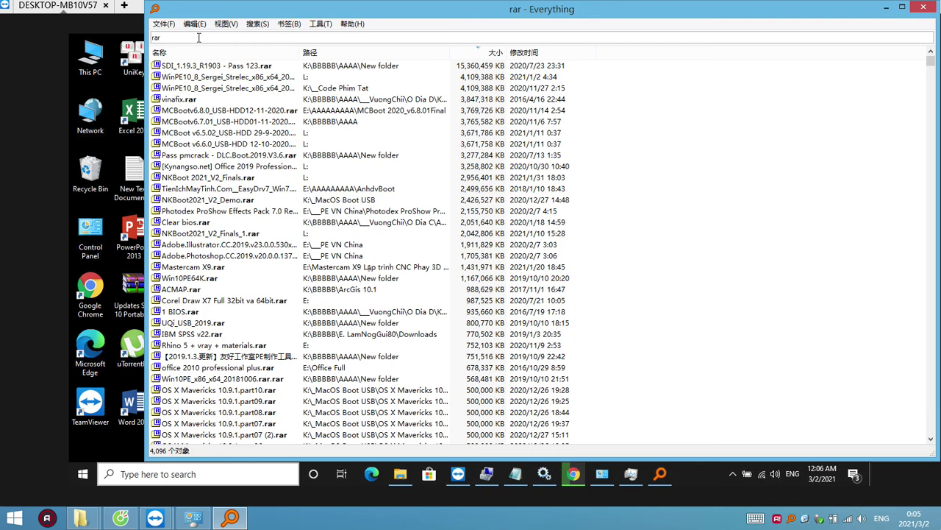
{"action": "type", "text": "key"}
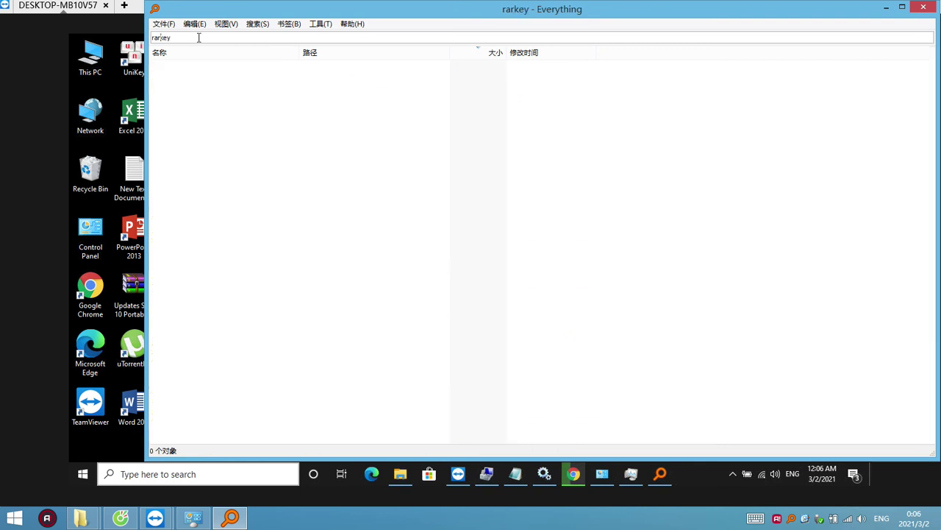
{"action": "key", "text": "BackSpace"}
{"action": "key", "text": "BackSpace"}
{"action": "key", "text": "BackSpace"}
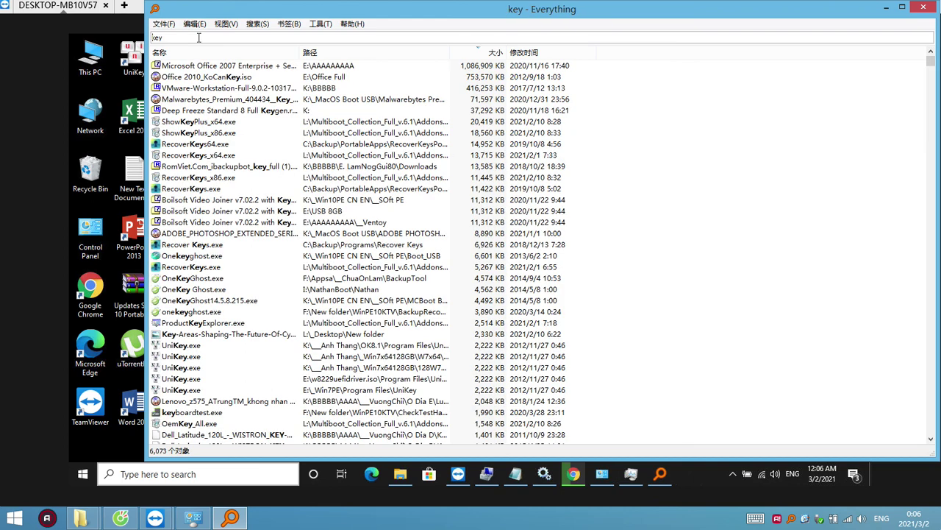
{"action": "key", "text": "Delete"}
{"action": "key", "text": "Delete"}
{"action": "key", "text": "Delete"}
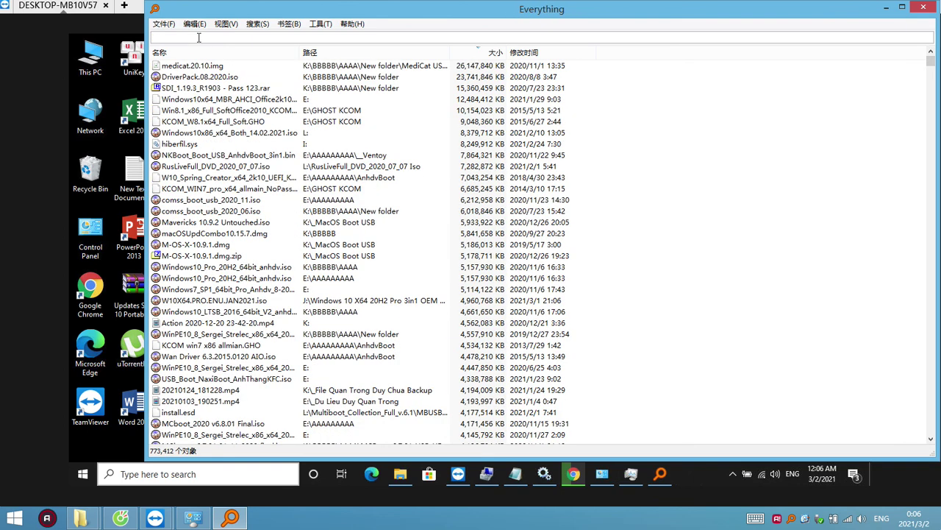
{"action": "type", "text": "winrar"}
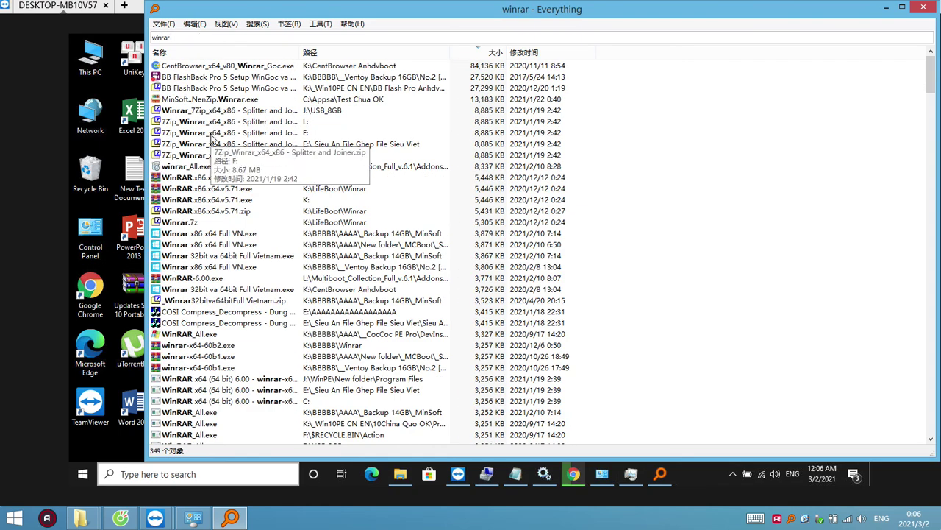
Try a 7-Zip action on WinRAR_All.exe, dismiss the error, and minimize the remote session.
{"action": "right_click", "coordinate": [208, 339]}
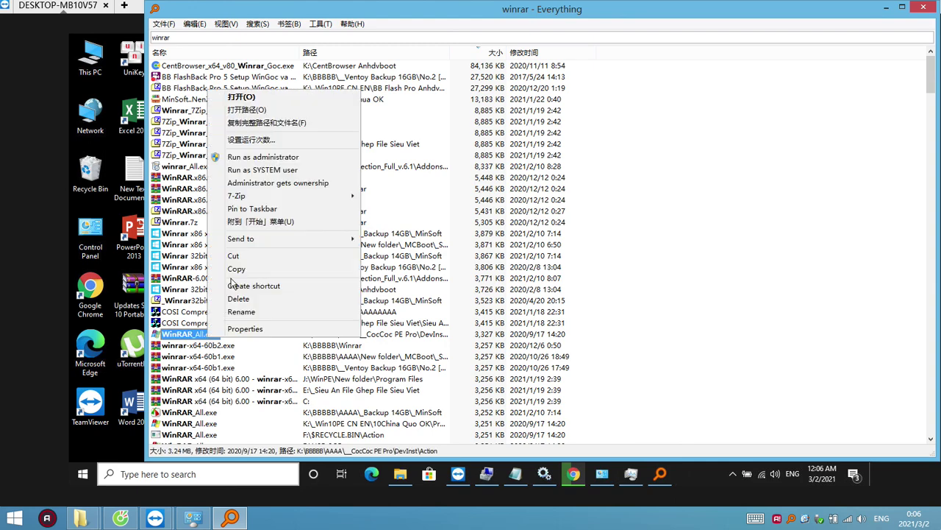
{"action": "mouse_move", "coordinate": [294, 192]}
{"action": "left_click", "coordinate": [384, 201]}
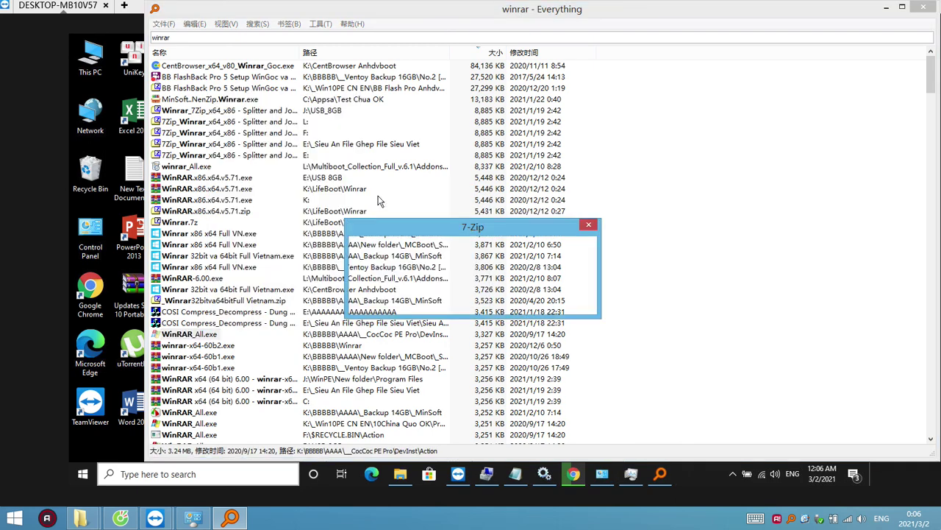
{"action": "left_click", "coordinate": [565, 307]}
{"action": "scroll", "coordinate": [227, 375], "scroll_direction": "down", "scroll_amount": 5}
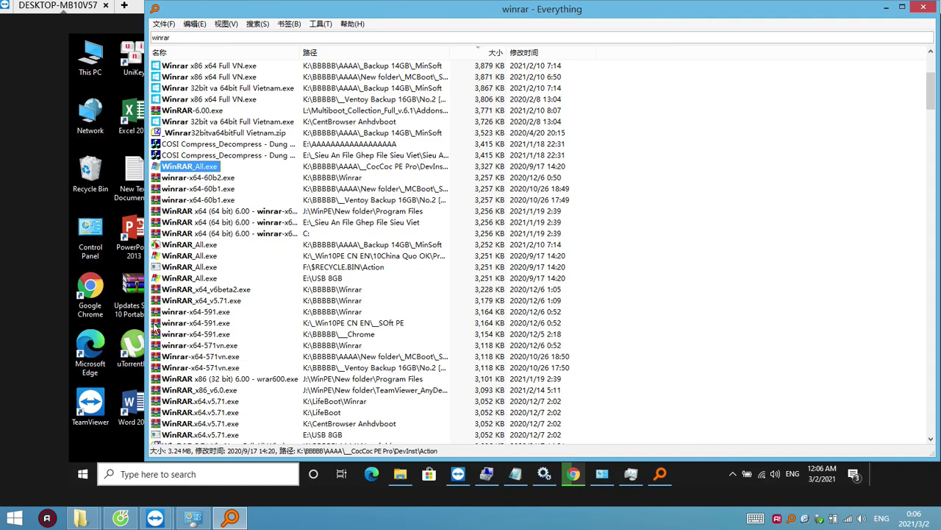
{"action": "left_click", "coordinate": [806, 518]}
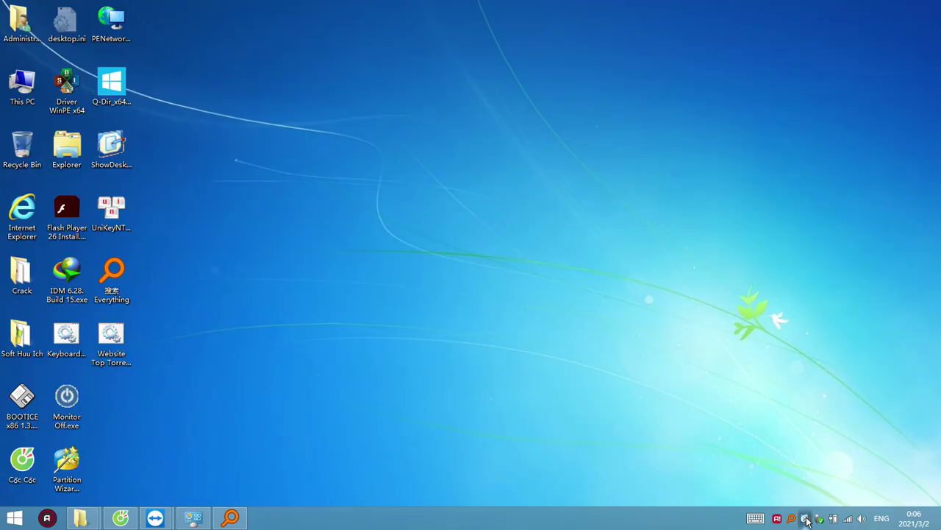
In the Soft Huu Ich folder, try a 7-Zip action on WinRAR x64 Full.exe and dismiss the error.
{"action": "double_click", "coordinate": [22, 334]}
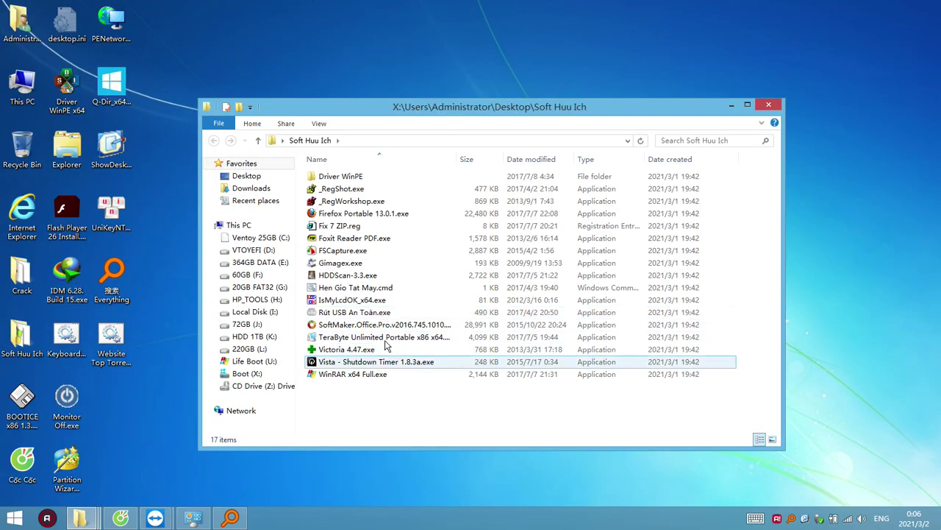
{"action": "right_click", "coordinate": [330, 275]}
{"action": "key", "text": "Escape"}
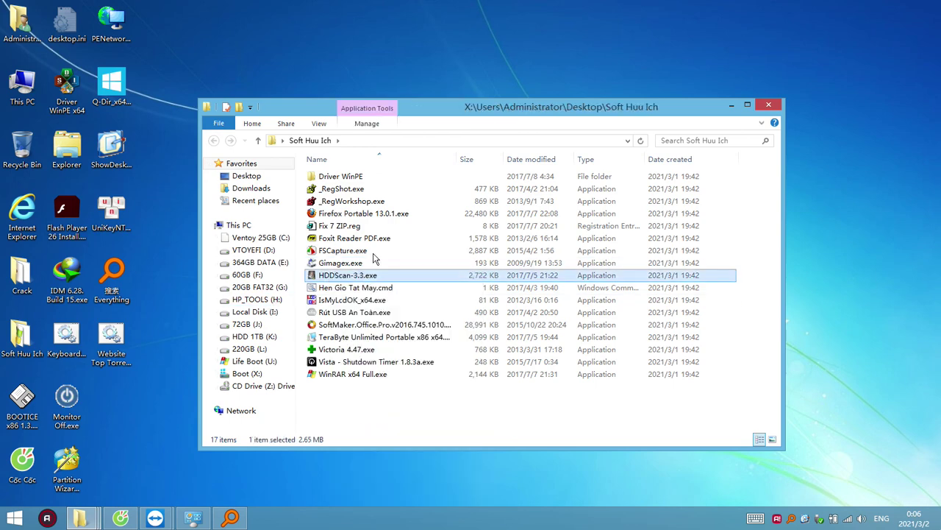
{"action": "left_click", "coordinate": [368, 250]}
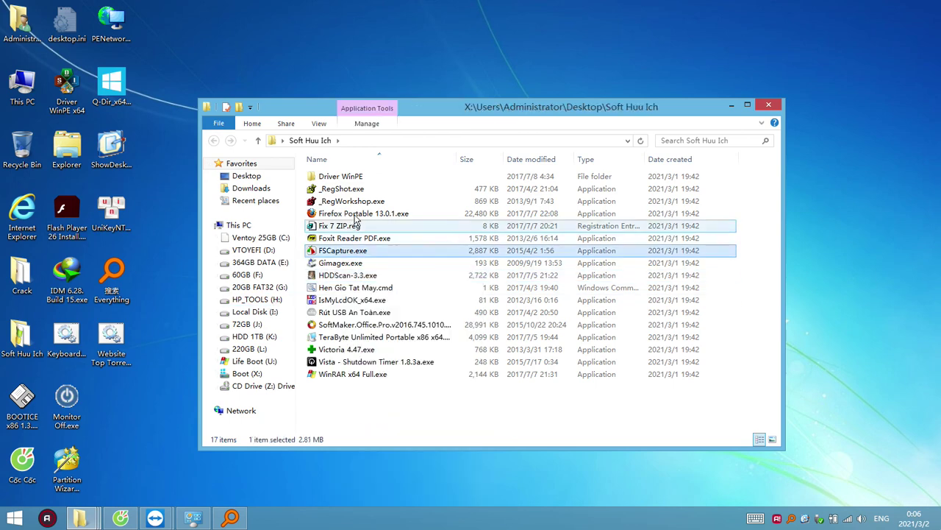
{"action": "right_click", "coordinate": [359, 378]}
{"action": "key", "text": "Escape"}
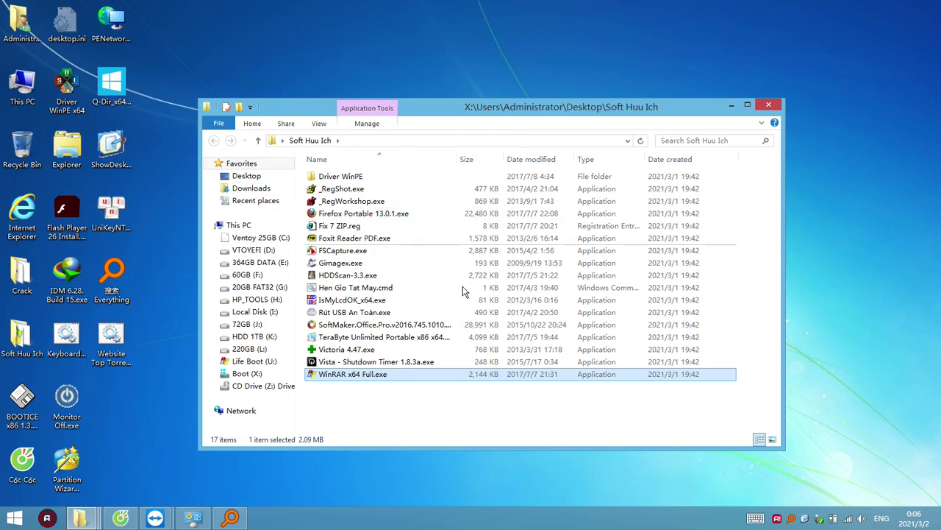
{"action": "right_click", "coordinate": [368, 376]}
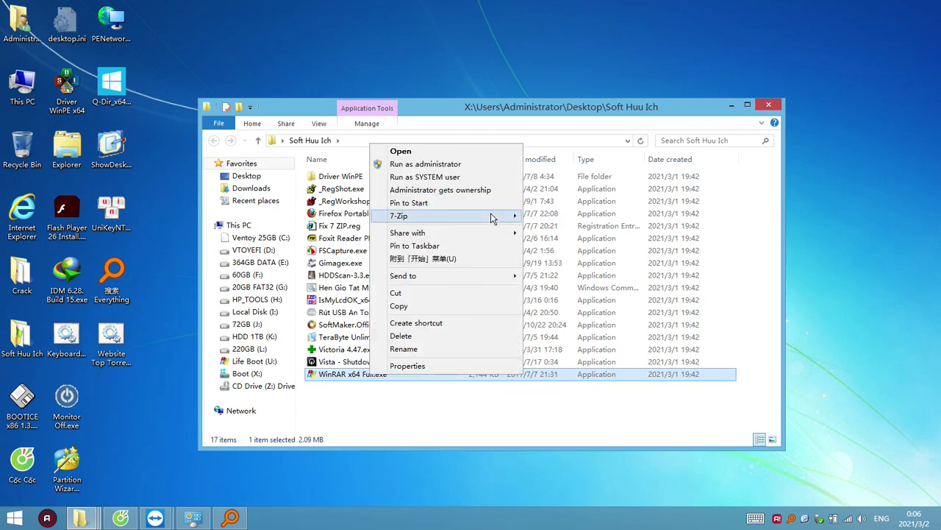
{"action": "mouse_move", "coordinate": [493, 218]}
{"action": "left_click", "coordinate": [566, 219]}
{"action": "left_click", "coordinate": [578, 296]}
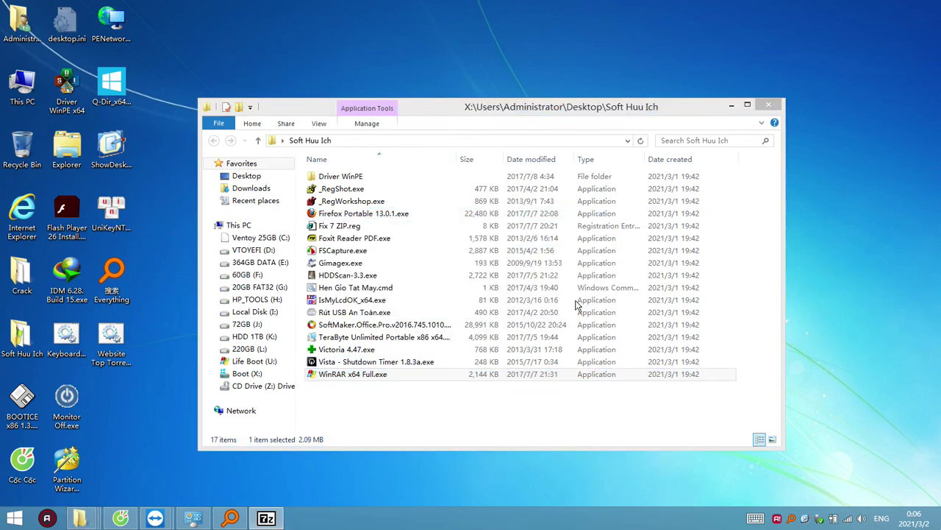
Install WinRAR from WinRAR x64 Full.exe, associating all archive types (Chuyển đổi tất cả).
{"action": "double_click", "coordinate": [360, 376]}
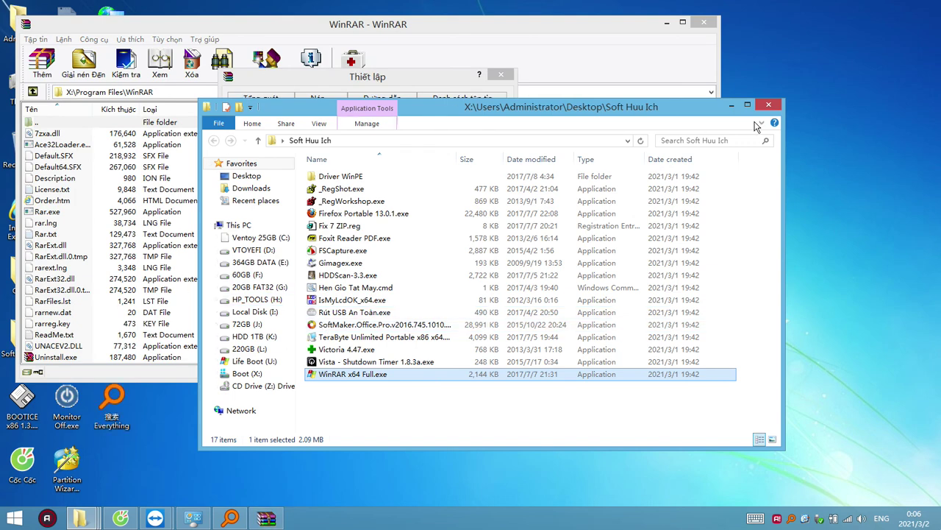
{"action": "left_click", "coordinate": [732, 105]}
{"action": "left_click", "coordinate": [281, 240]}
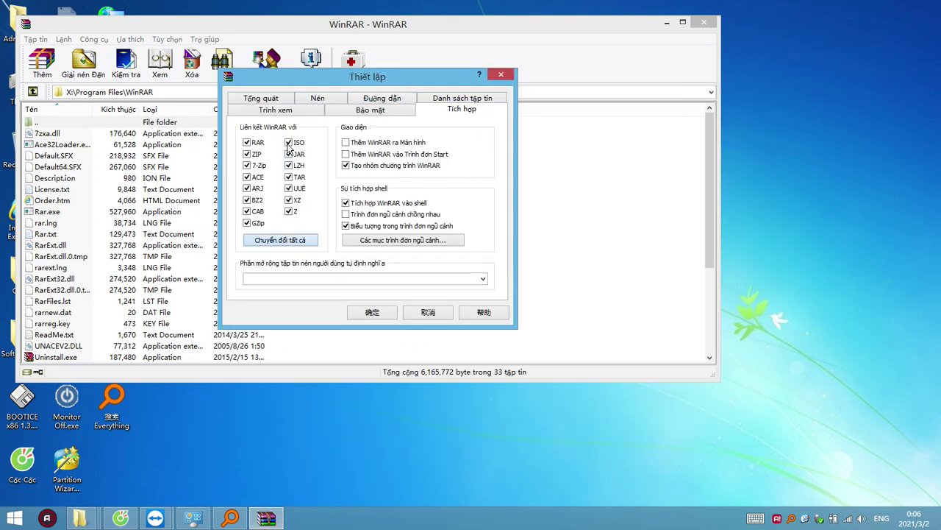
{"action": "left_click", "coordinate": [370, 313]}
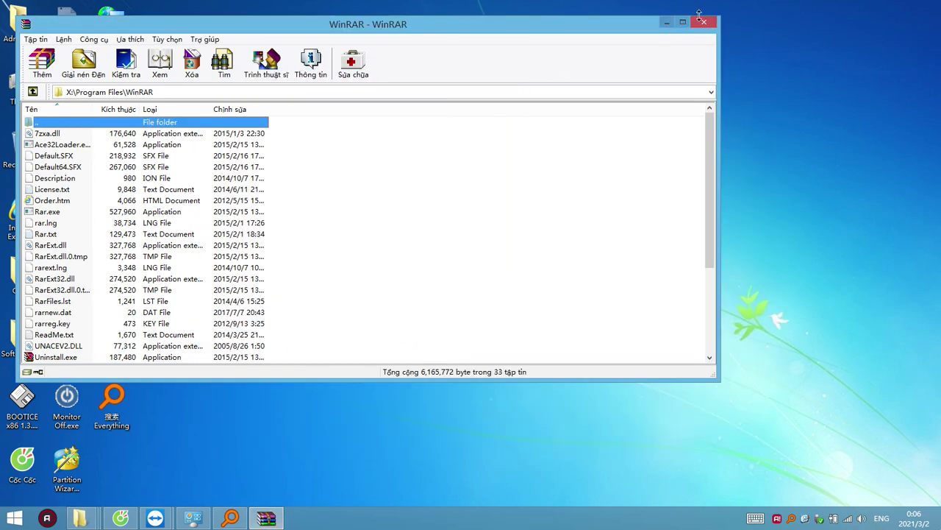
{"action": "left_click", "coordinate": [702, 22]}
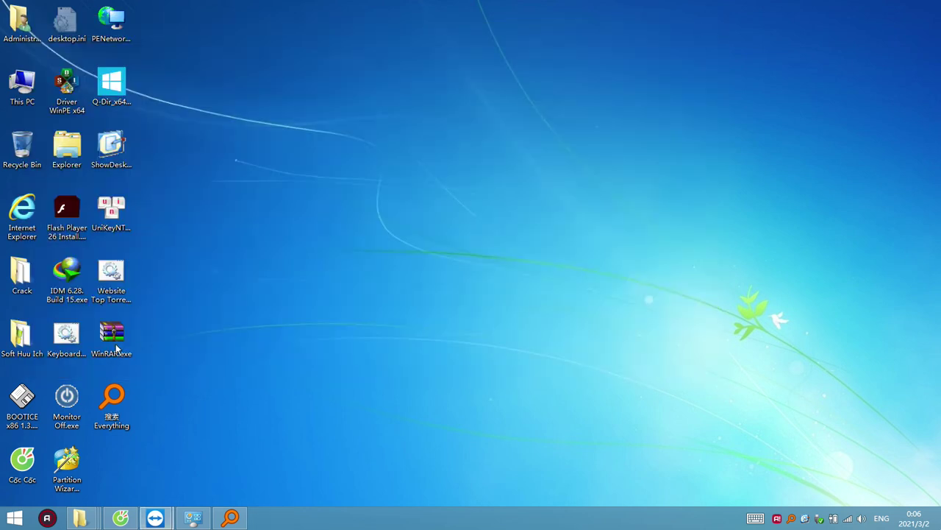
Open WinRAR x64 Full.exe as an archive and extract rarreg.key onto the desktop.
{"action": "right_click", "coordinate": [120, 348]}
{"action": "left_click", "coordinate": [169, 84]}
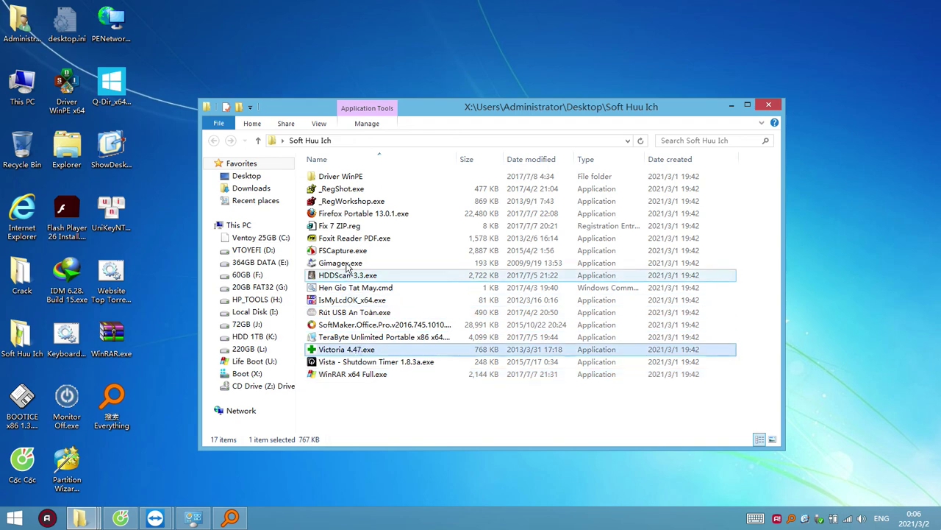
{"action": "right_click", "coordinate": [362, 375]}
{"action": "left_click", "coordinate": [402, 143]}
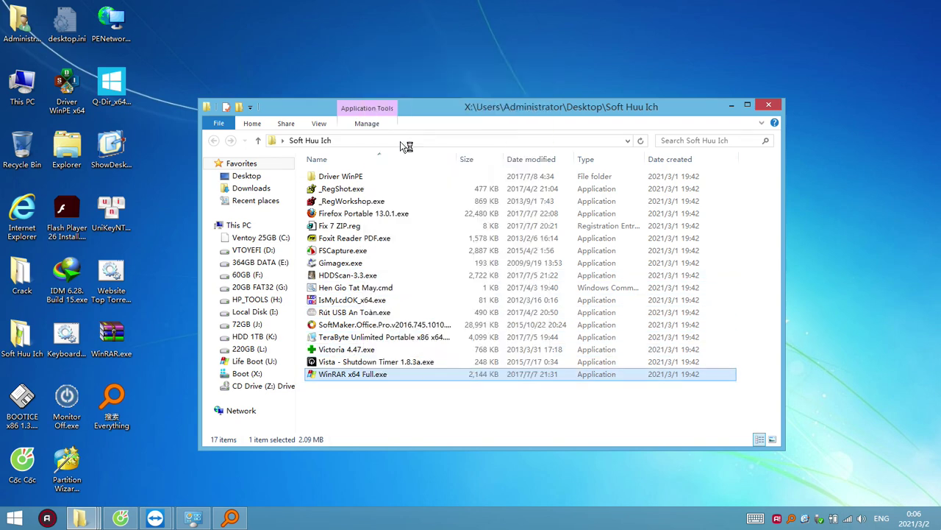
{"action": "left_click", "coordinate": [74, 302]}
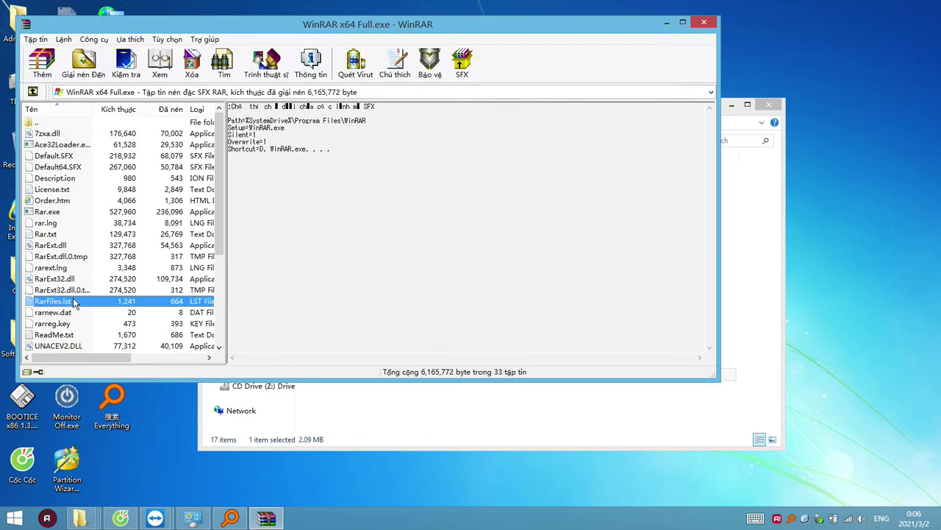
{"action": "left_click_drag", "start_coordinate": [70, 321], "coordinate": [131, 460]}
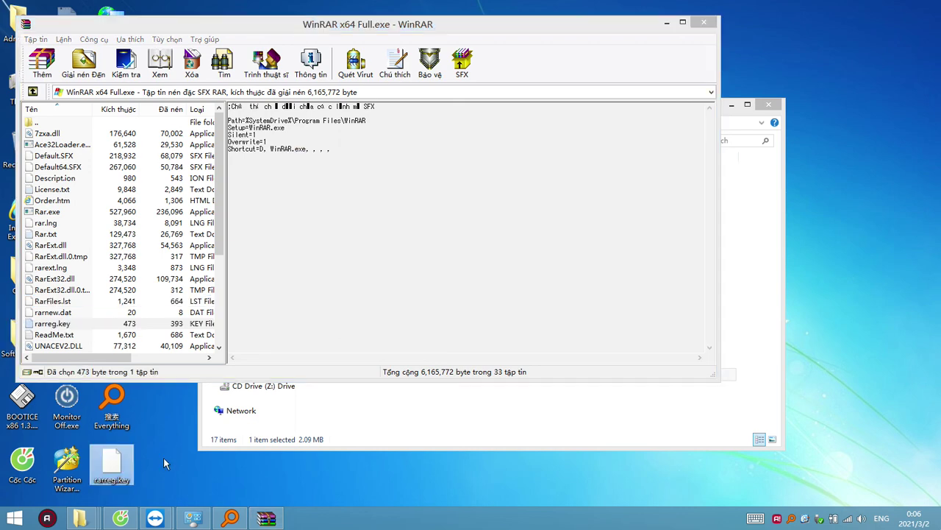
{"action": "left_click", "coordinate": [705, 24]}
{"action": "left_click", "coordinate": [769, 104]}
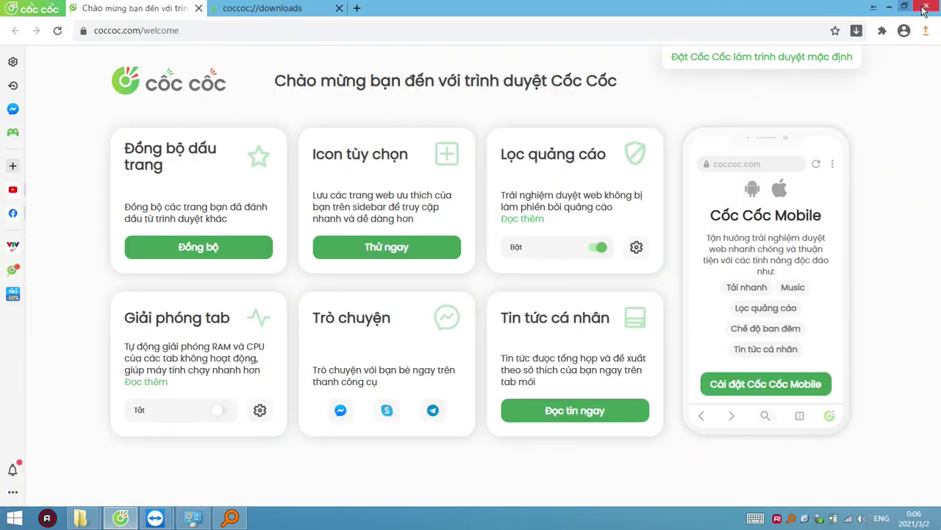
{"action": "left_click", "coordinate": [889, 8]}
Back in the remote session, open C:\Program Files\WinRAR, dismissing the access denied error.
{"action": "mouse_move", "coordinate": [156, 517]}
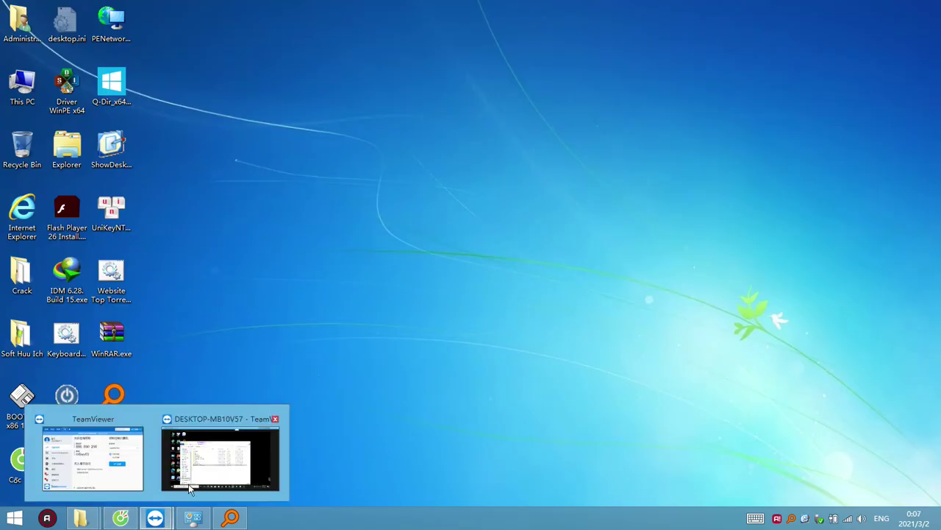
{"action": "left_click", "coordinate": [189, 483]}
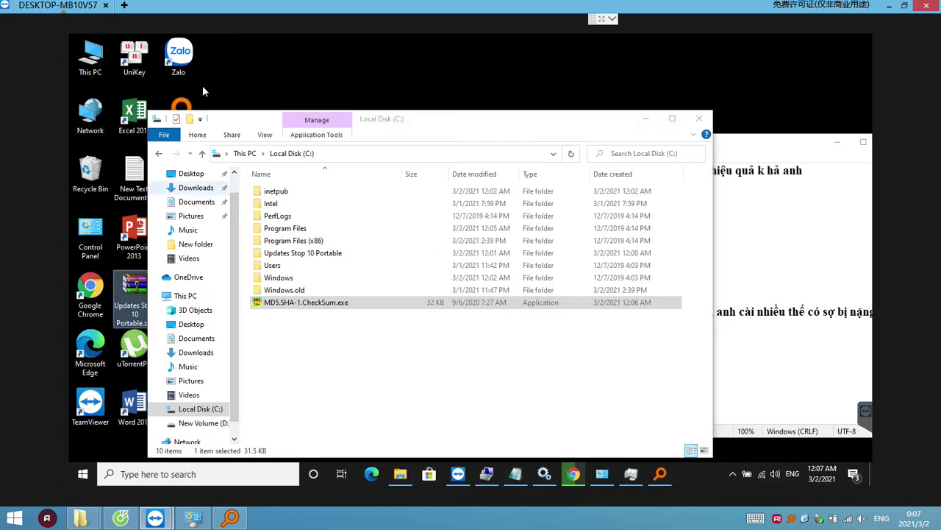
{"action": "left_click", "coordinate": [90, 57]}
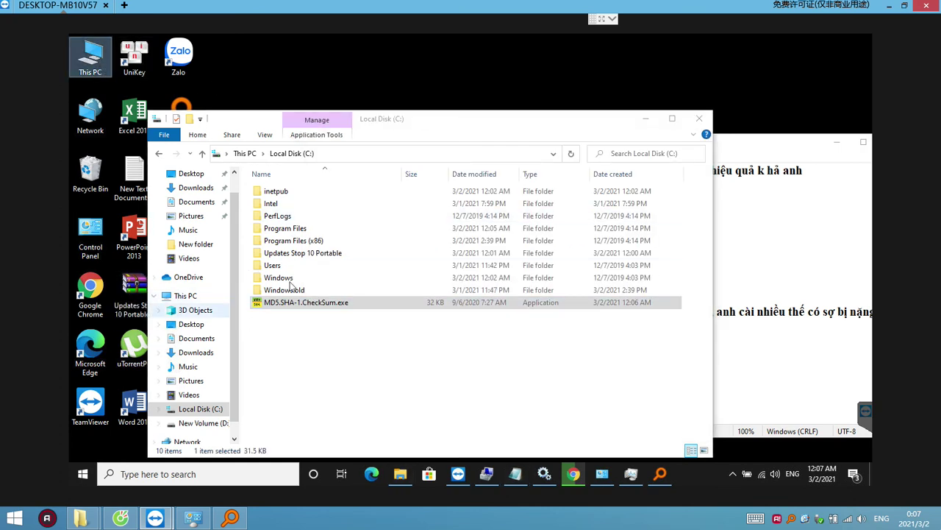
{"action": "double_click", "coordinate": [285, 228]}
{"action": "left_click", "coordinate": [298, 336]}
{"action": "scroll", "coordinate": [300, 439], "scroll_direction": "down", "scroll_amount": 2}
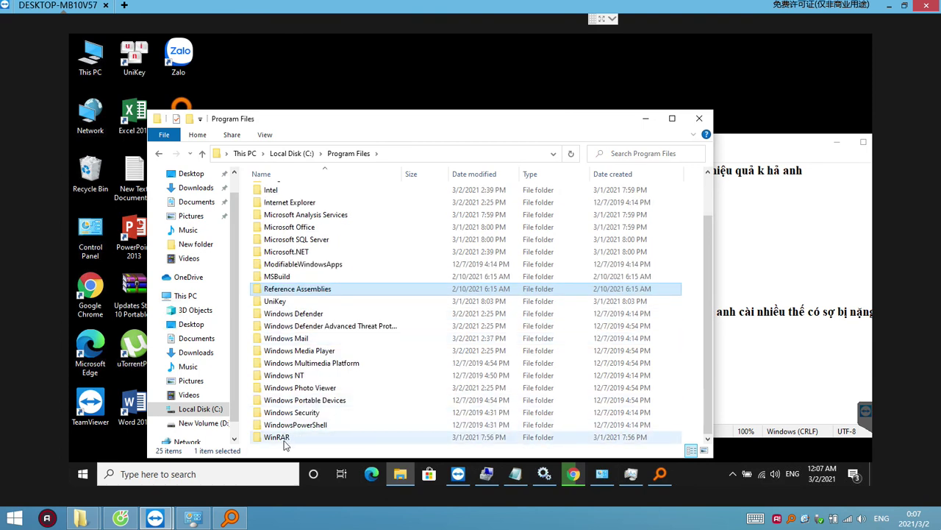
{"action": "double_click", "coordinate": [294, 437]}
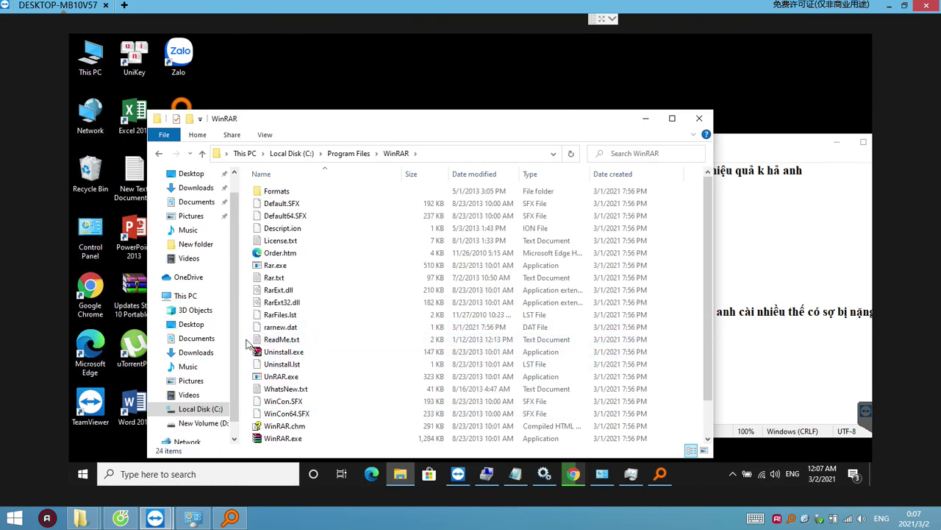
{"action": "left_click", "coordinate": [540, 253]}
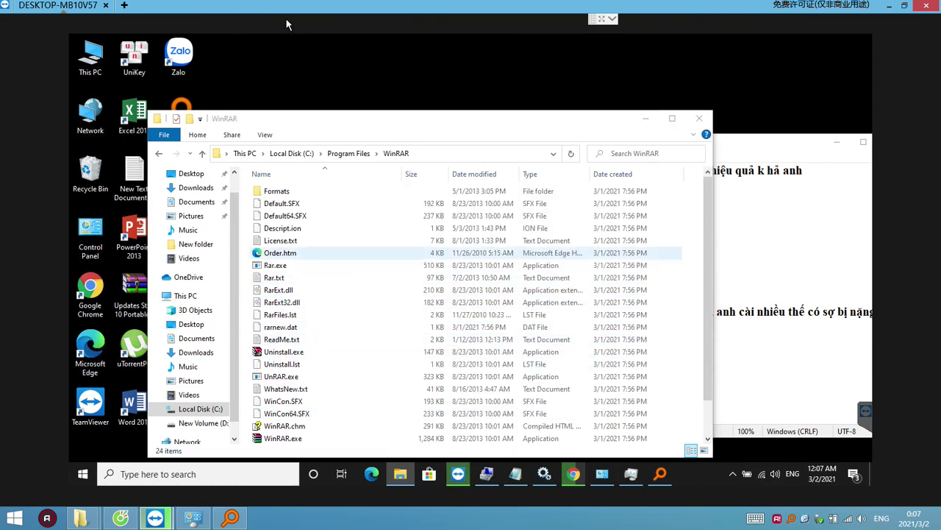
Paste rarreg.key on the remote desktop and move it into the WinRAR folder as administrator.
{"action": "left_click", "coordinate": [289, 50]}
{"action": "right_click", "coordinate": [289, 50]}
{"action": "left_click", "coordinate": [332, 95]}
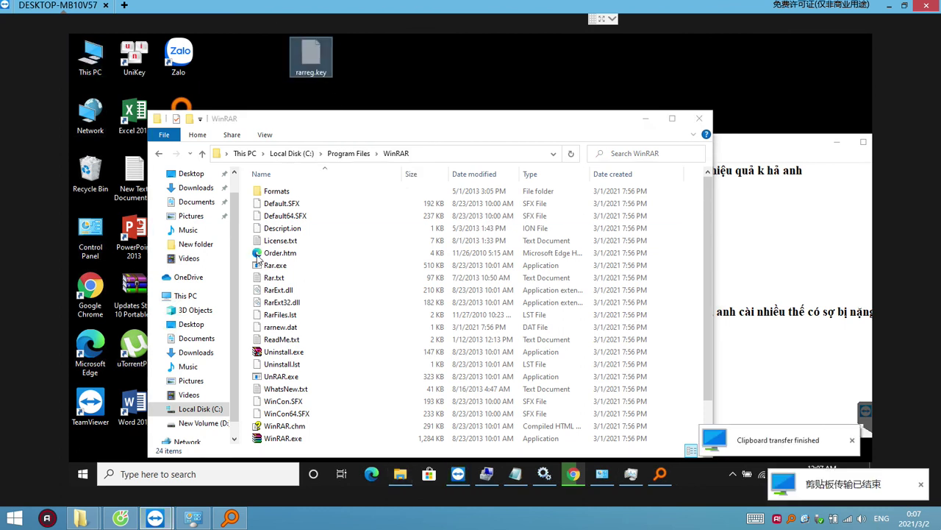
{"action": "left_click", "coordinate": [247, 290]}
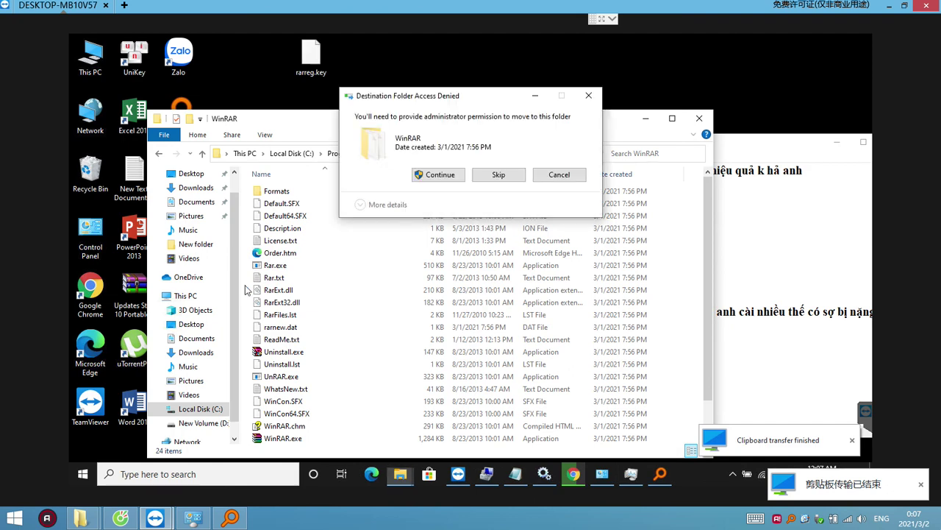
{"action": "left_click", "coordinate": [457, 174]}
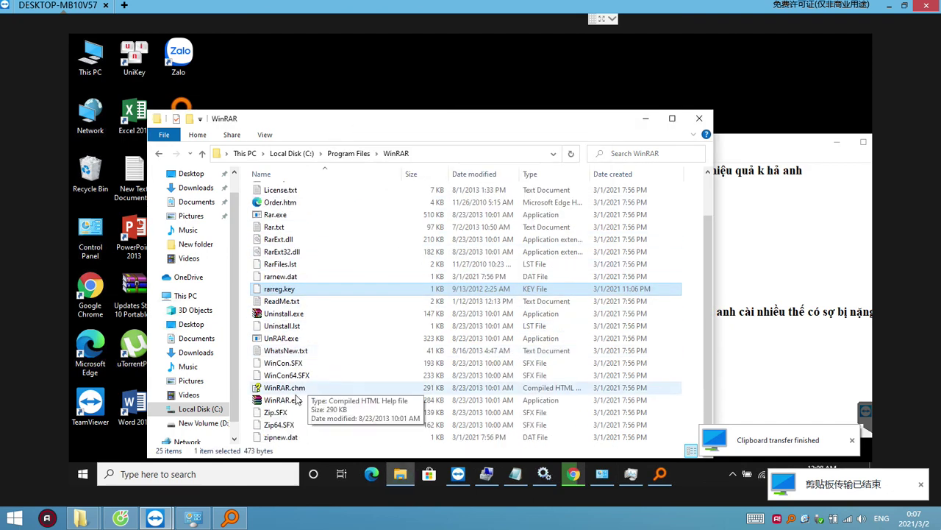
Launch WinRAR and confirm About WinRAR shows version 5.00 registered to a single PC.
{"action": "double_click", "coordinate": [294, 399]}
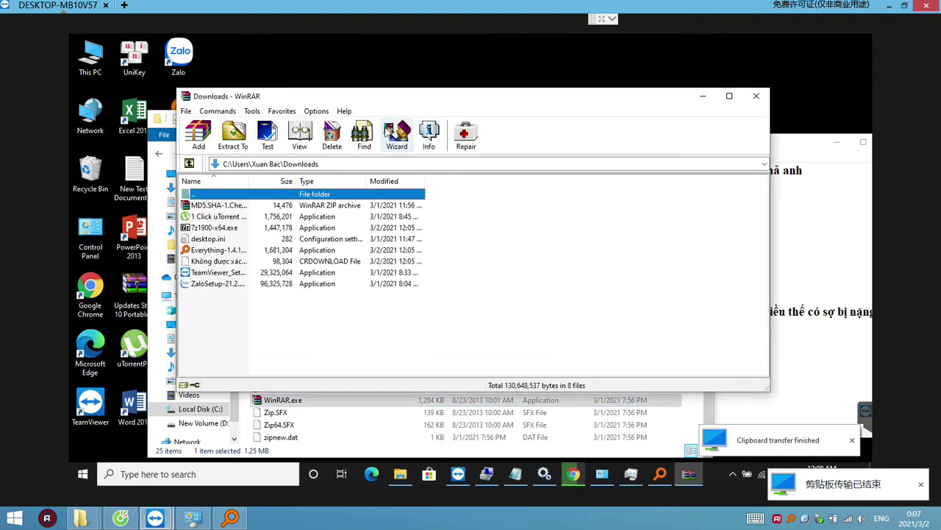
{"action": "left_click", "coordinate": [345, 111]}
{"action": "left_click", "coordinate": [370, 156]}
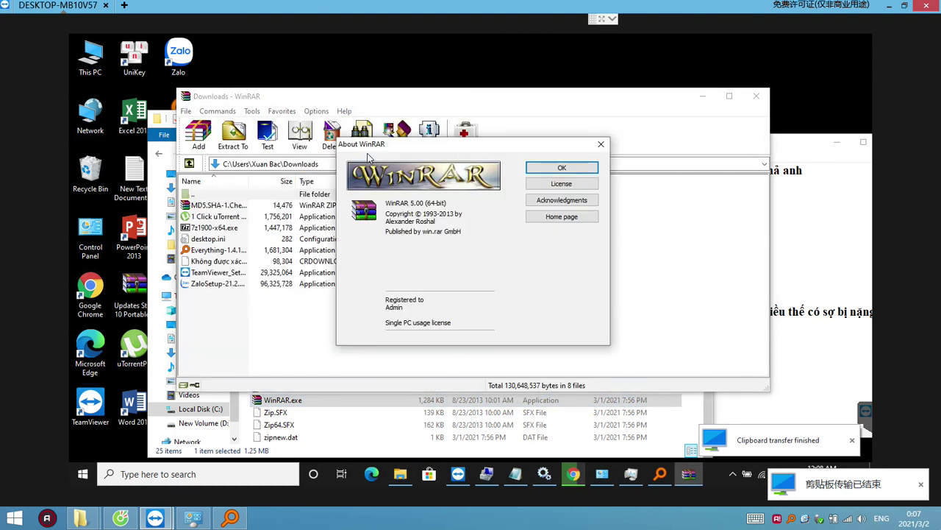
{"action": "left_click", "coordinate": [578, 169]}
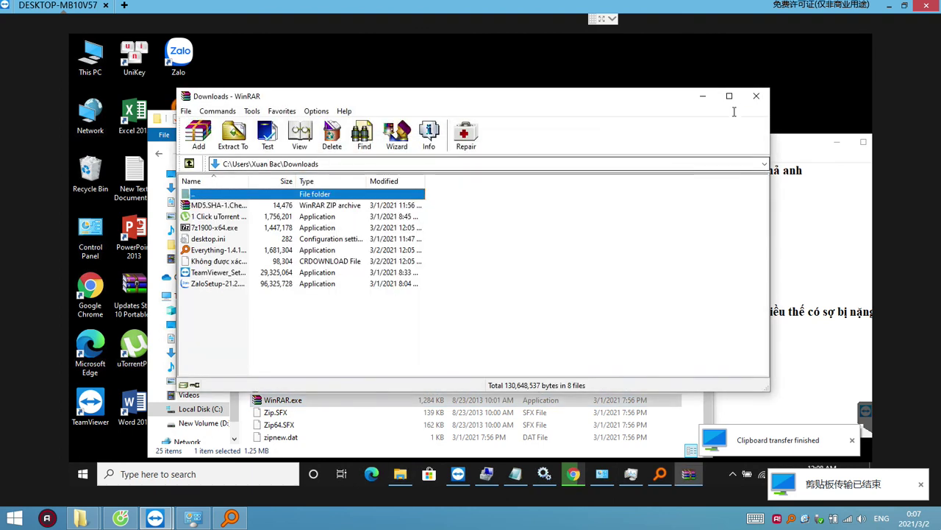
{"action": "left_click", "coordinate": [756, 96]}
Bring Chrome back over the 7-Zip page and search Google for 'winrar download'.
{"action": "left_click", "coordinate": [648, 118]}
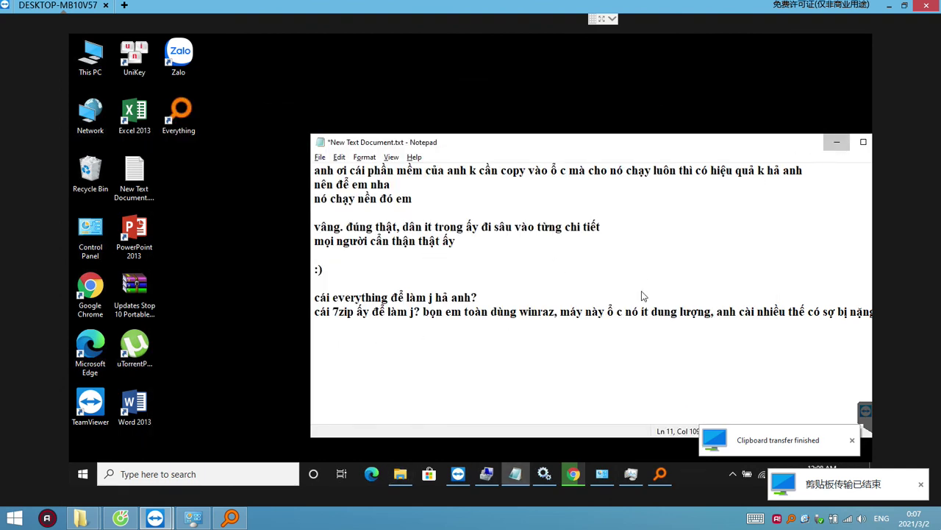
{"action": "left_click", "coordinate": [837, 145]}
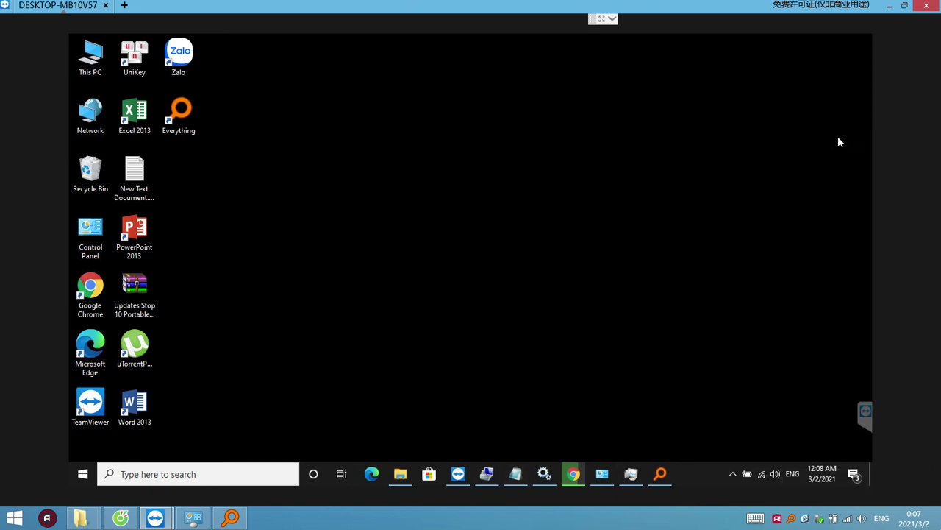
{"action": "left_click", "coordinate": [580, 471]}
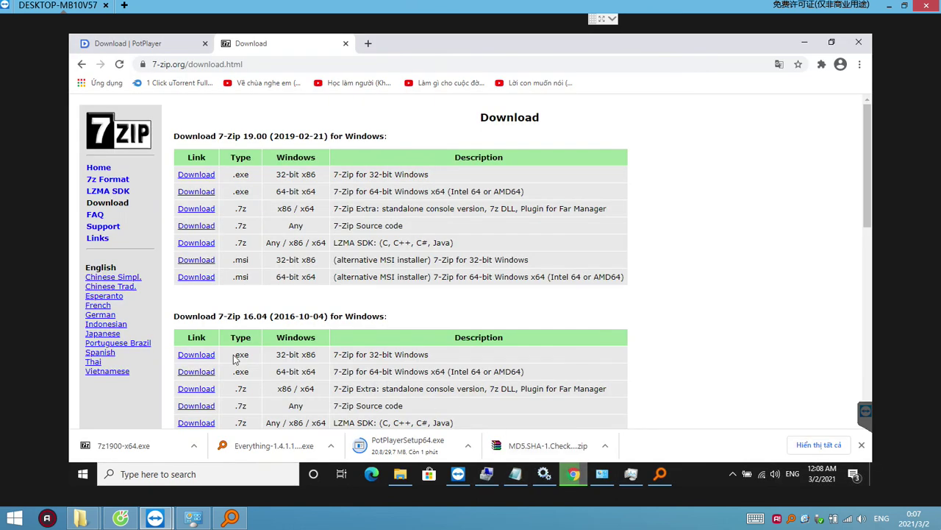
{"action": "left_click", "coordinate": [241, 65]}
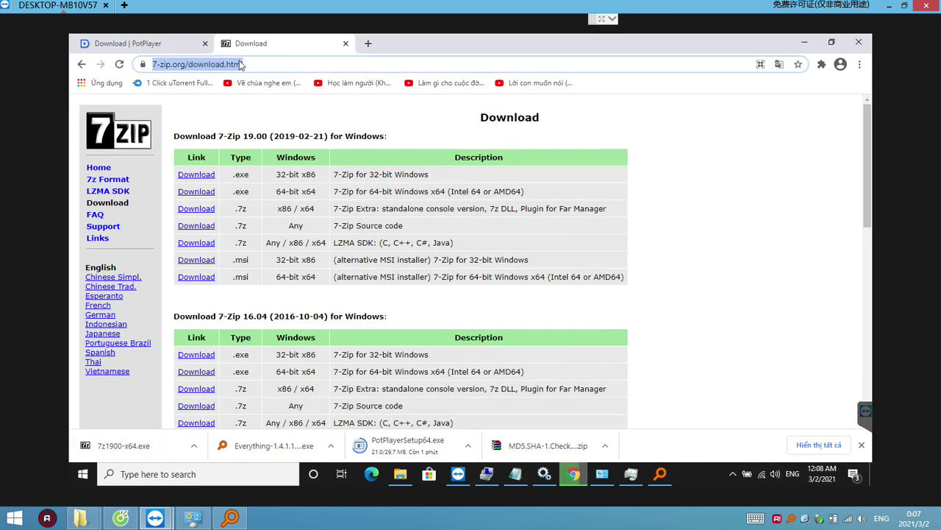
{"action": "type", "text": "w"}
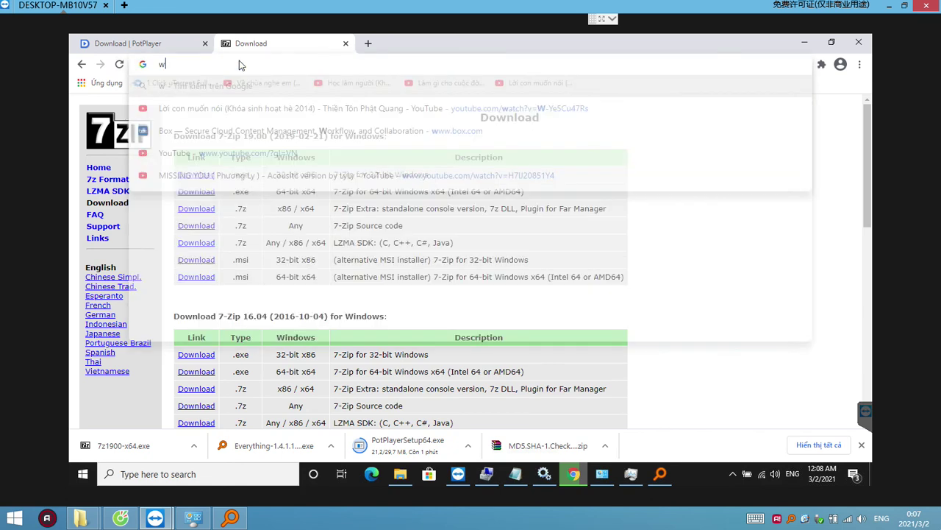
{"action": "type", "text": "inrar"}
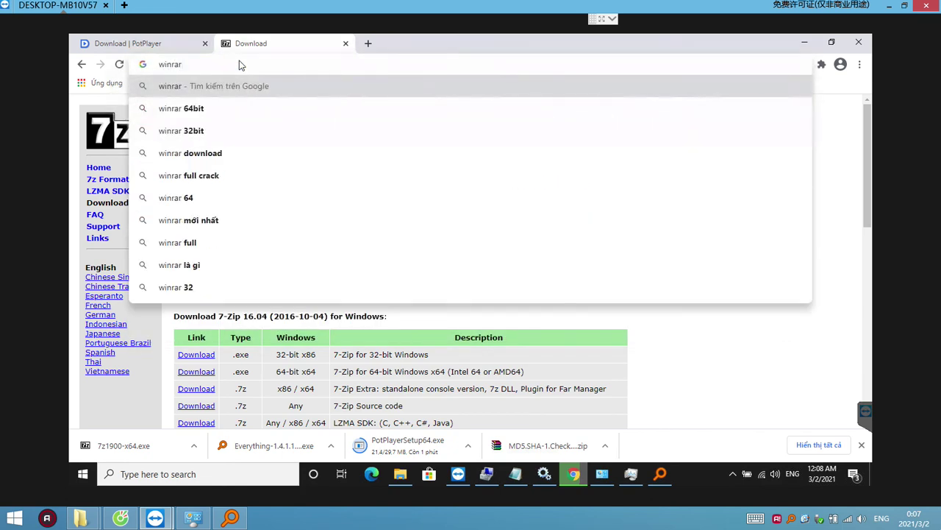
{"action": "type", "text": " doơ"}
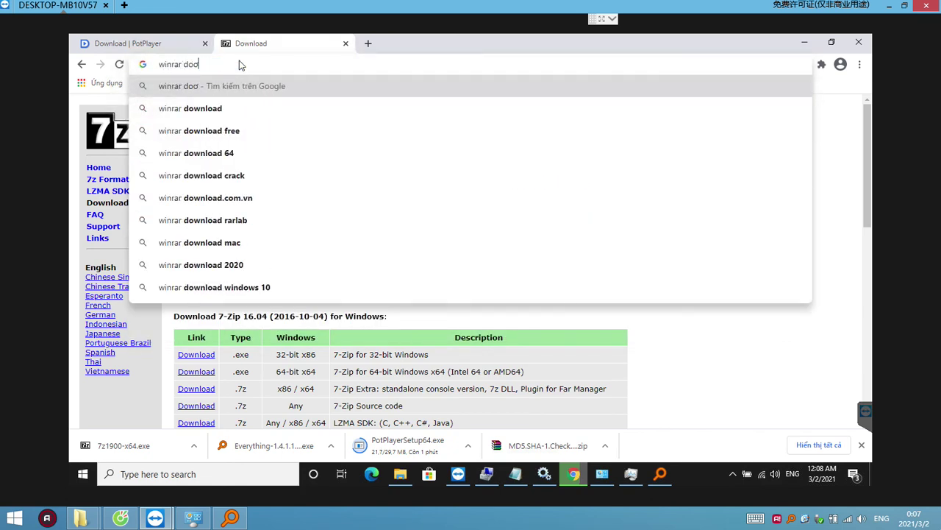
{"action": "key", "text": "Down"}
{"action": "key", "text": "Return"}
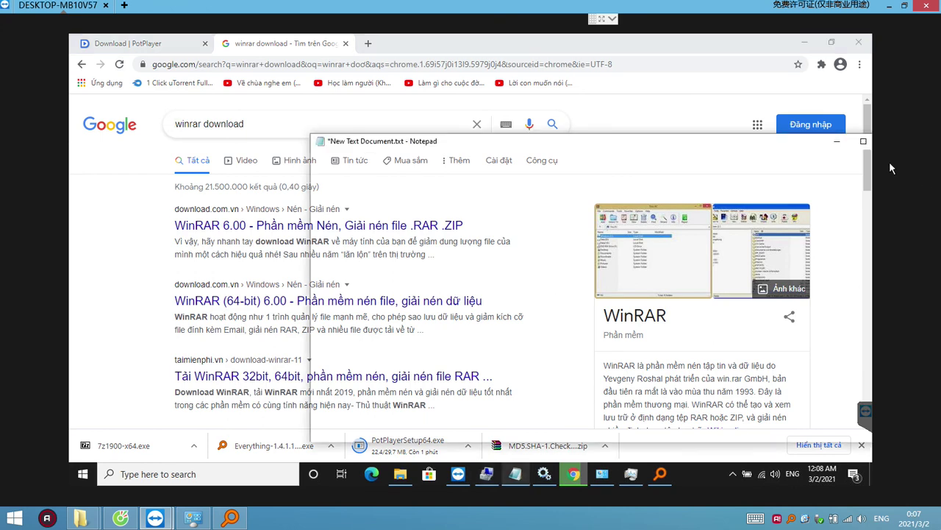
Add new lines to the Notepad chat saying to install it on the other machine, since this one is weak.
{"action": "left_click", "coordinate": [538, 311]}
{"action": "key", "text": "Return"}
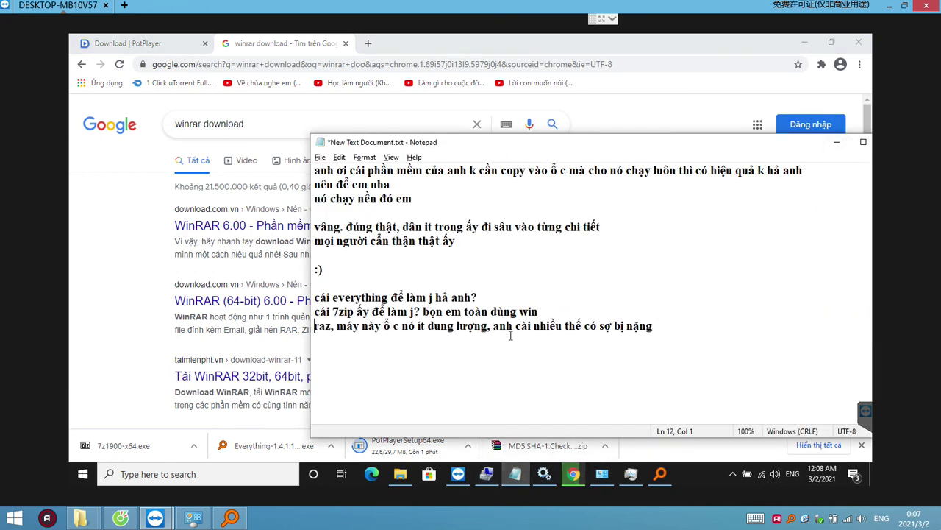
{"action": "left_click", "coordinate": [510, 335]}
{"action": "key", "text": "Return"}
{"action": "key", "text": "Return"}
{"action": "key", "text": "Return"}
{"action": "type", "text": "anh ơi ngủ thôi"}
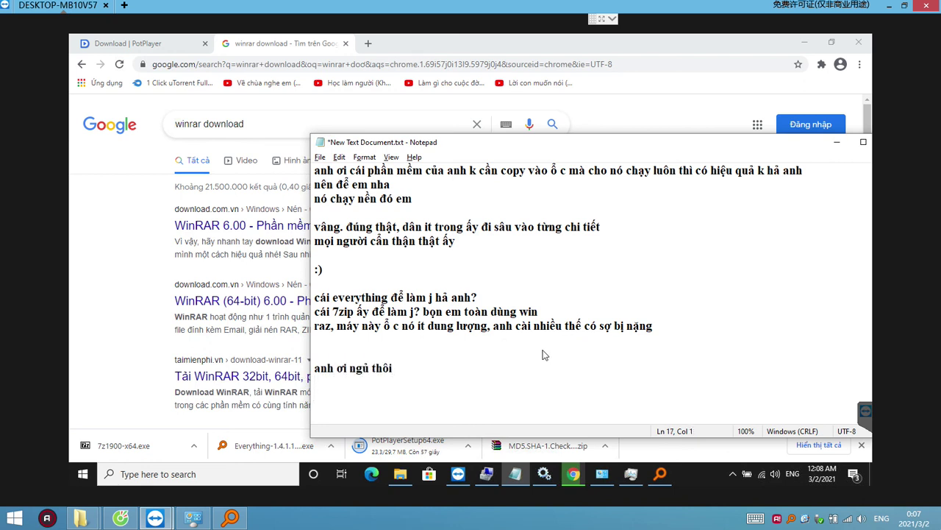
{"action": "type", "text": "mấy cái linh tinh hnao a"}
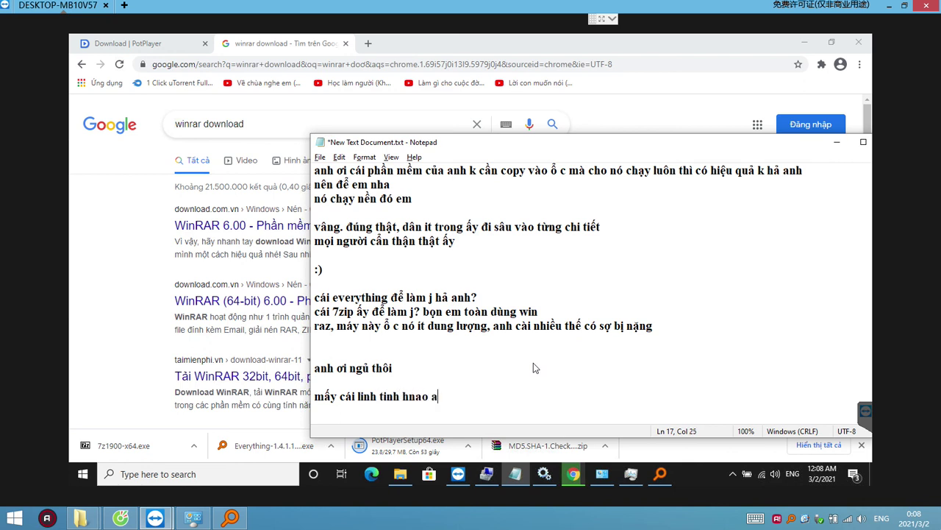
{"action": "type", "text": "nh cài máy kia cho em"}
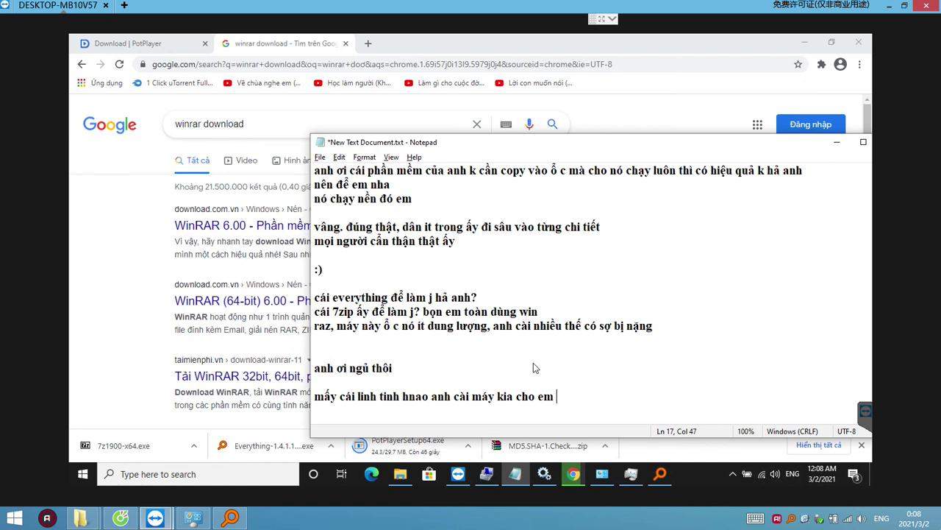
{"action": "type", "text": " nghịch voới"}
{"action": "key", "text": "Return"}
{"action": "type", "text": "chú"}
{"action": "type", "text": "ứ ma"}
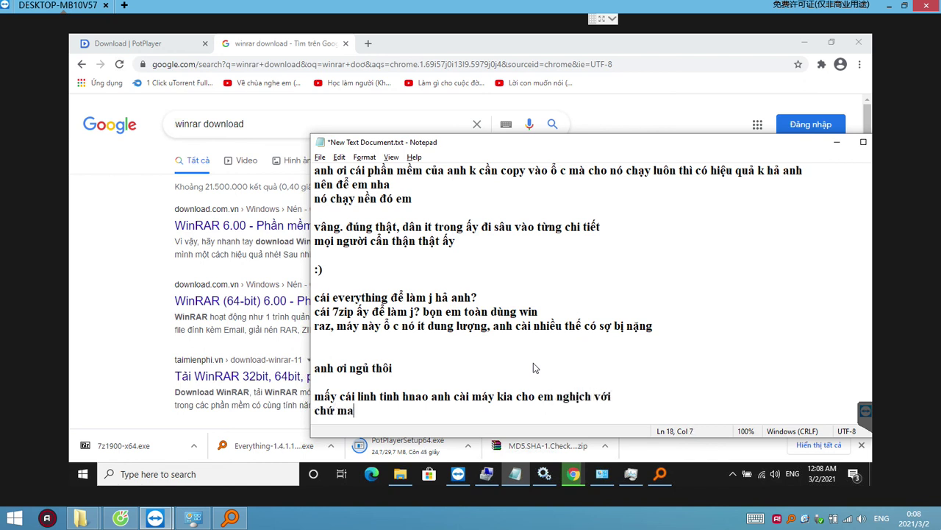
{"action": "type", "text": "y này yếu"}
{"action": "key", "text": "Return"}
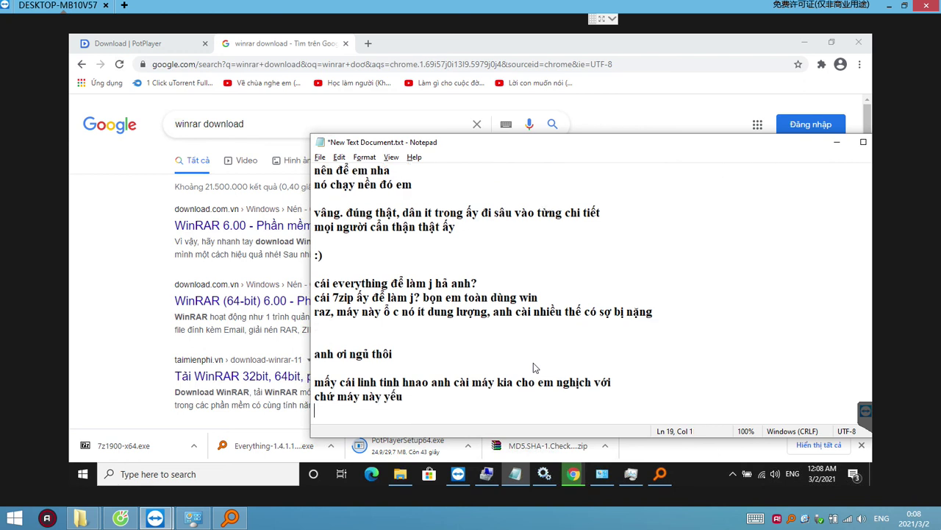
Type 'cài cơ bản thôi anh a' and a note that old WinRAR can't extract newer files.
{"action": "type", "text": "cài cơ bản thp"}
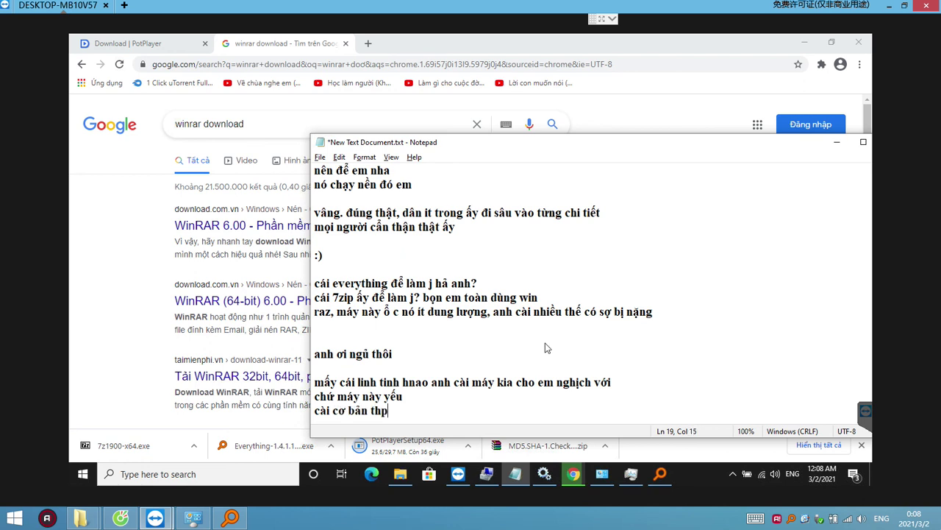
{"action": "type", "text": "i anh a"}
{"action": "key", "text": "Return"}
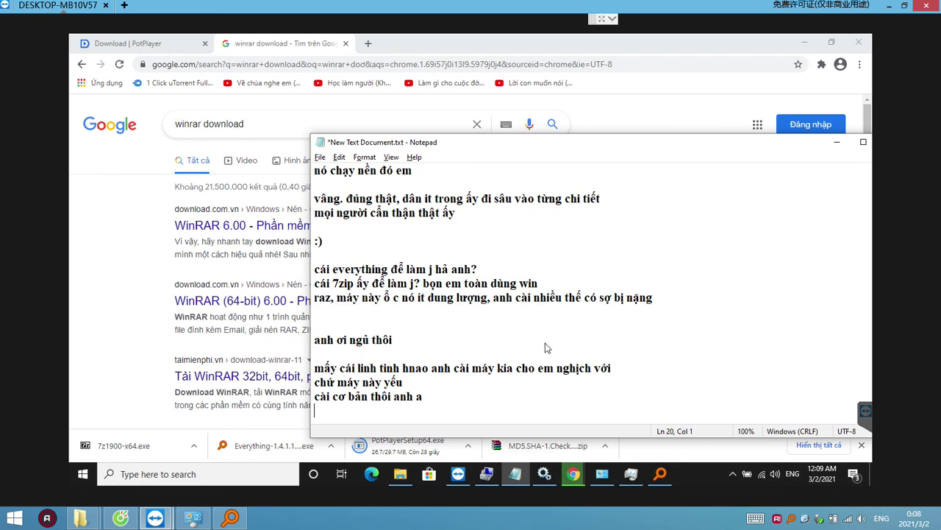
{"action": "type", "text": "winrar dung bản cũ "}
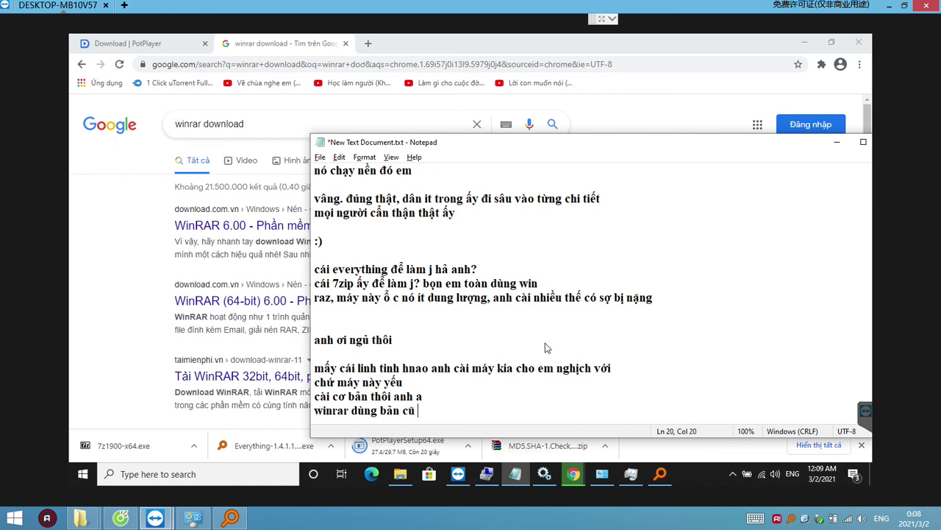
{"action": "type", "text": "người ta dùng b"}
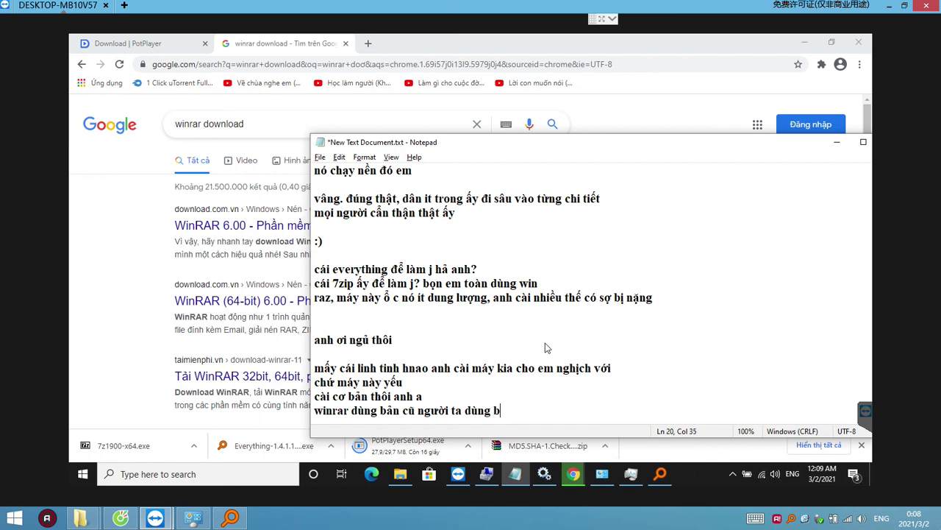
{"action": "type", "text": "ản muộ"}
{"action": "key", "text": "BackSpace"}
{"action": "key", "text": "BackSpace"}
{"action": "type", "text": "ới gửi file em"}
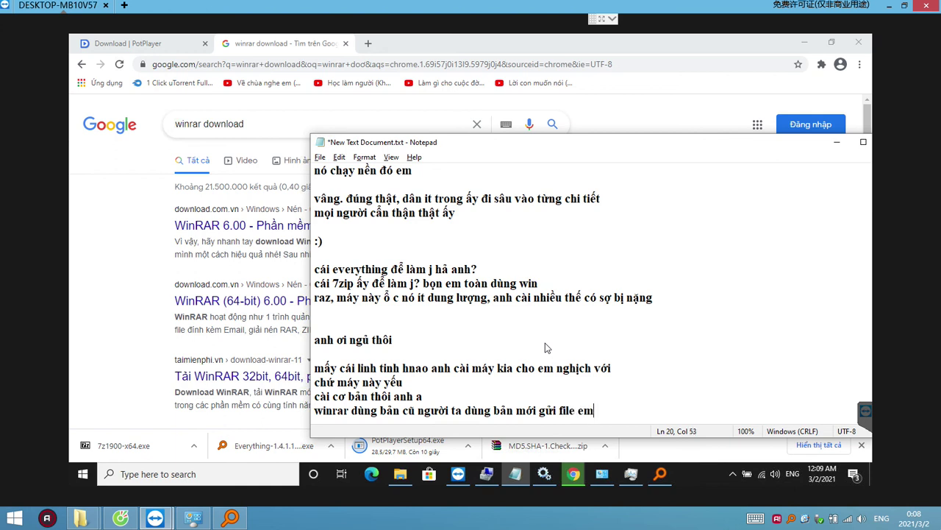
{"action": "type", "text": " bung ra k"}
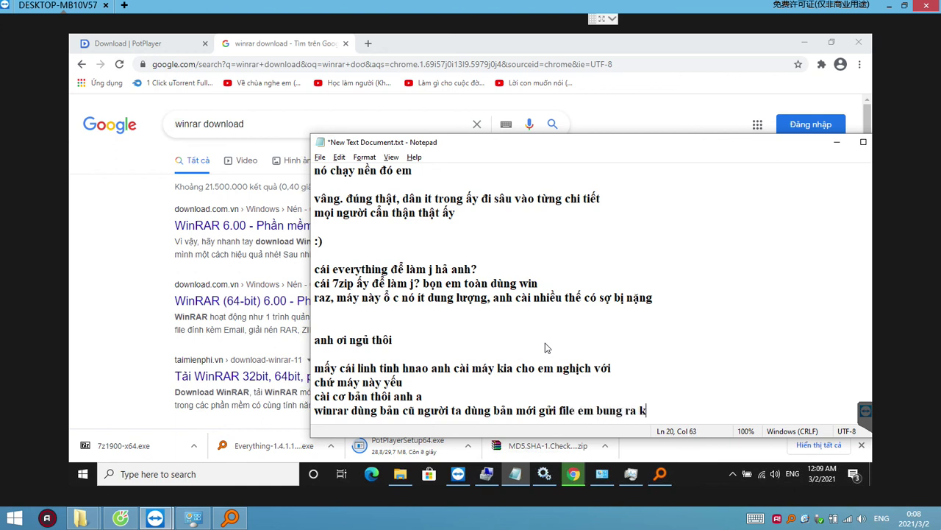
{"action": "type", "text": "hông được nhé"}
{"action": "key", "text": "Return"}
{"action": "key", "text": "Return"}
{"action": "key", "text": "Return"}
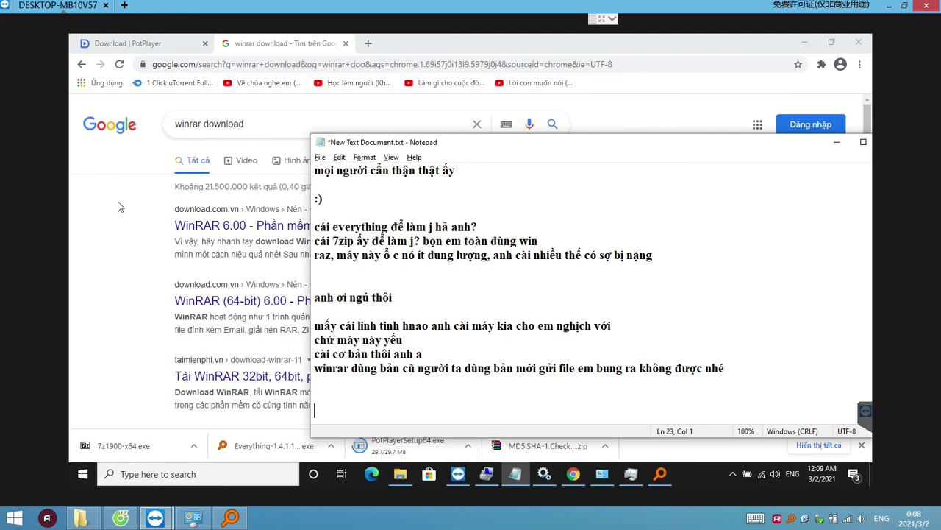
Open download.com.vn's WinRAR 6.00 result and its page of 6.00, 6.00 64-bit and 5.91 links.
{"action": "left_click", "coordinate": [125, 236]}
{"action": "scroll", "coordinate": [134, 247], "scroll_direction": "down", "scroll_amount": 2}
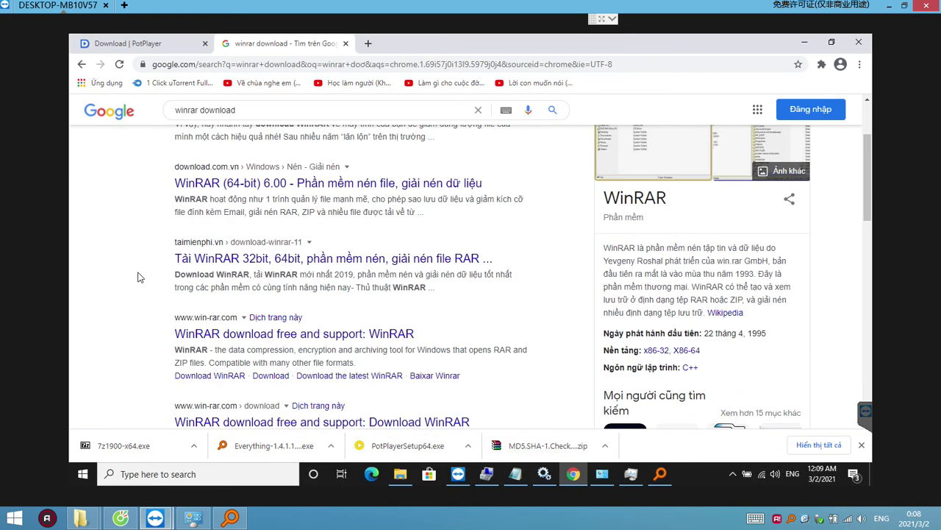
{"action": "scroll", "coordinate": [162, 343], "scroll_direction": "down", "scroll_amount": 4}
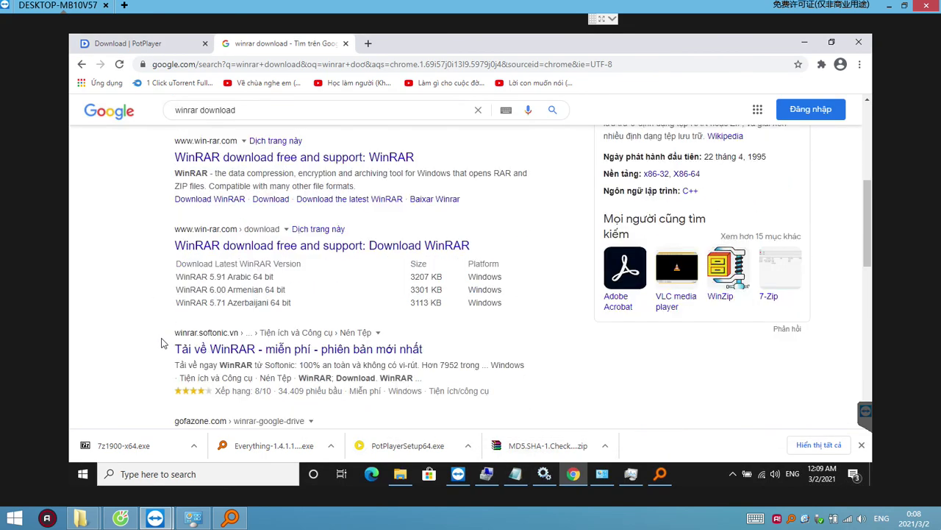
{"action": "scroll", "coordinate": [161, 343], "scroll_direction": "down", "scroll_amount": 2}
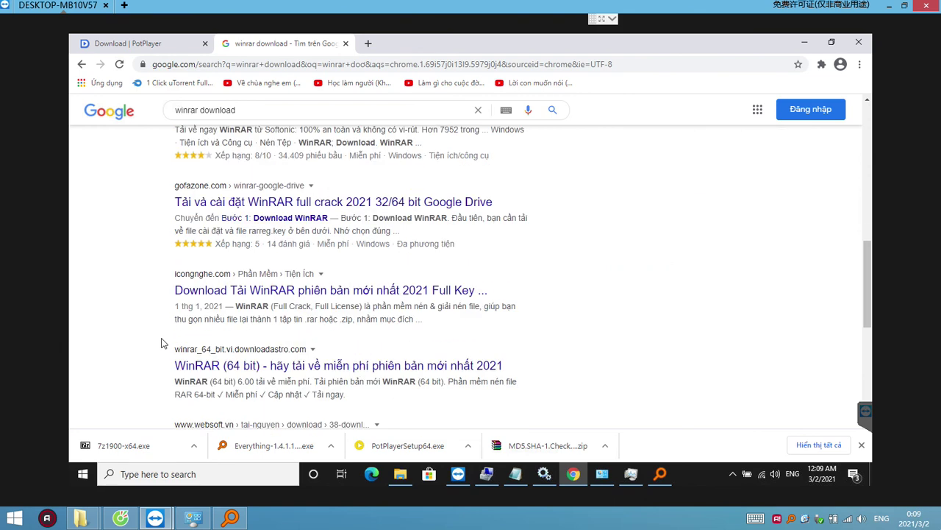
{"action": "scroll", "coordinate": [162, 342], "scroll_direction": "up", "scroll_amount": 8}
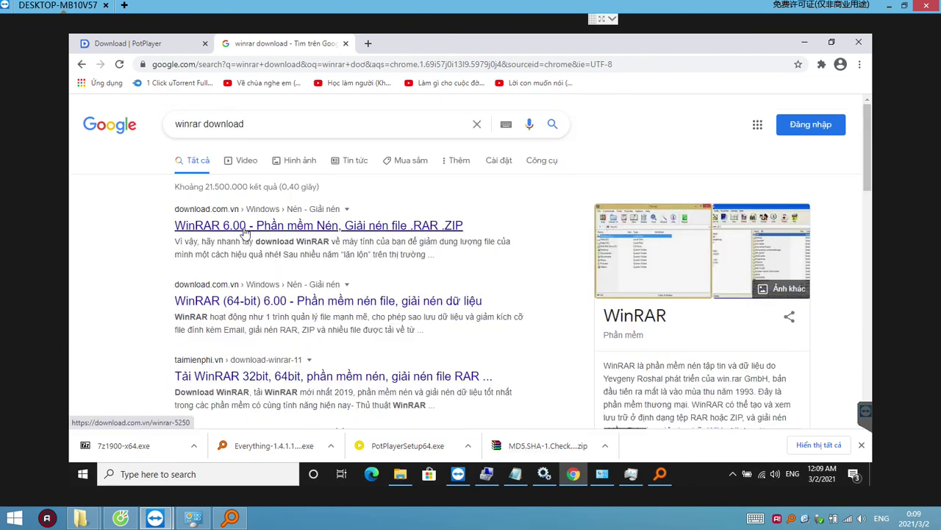
{"action": "left_click", "coordinate": [244, 228]}
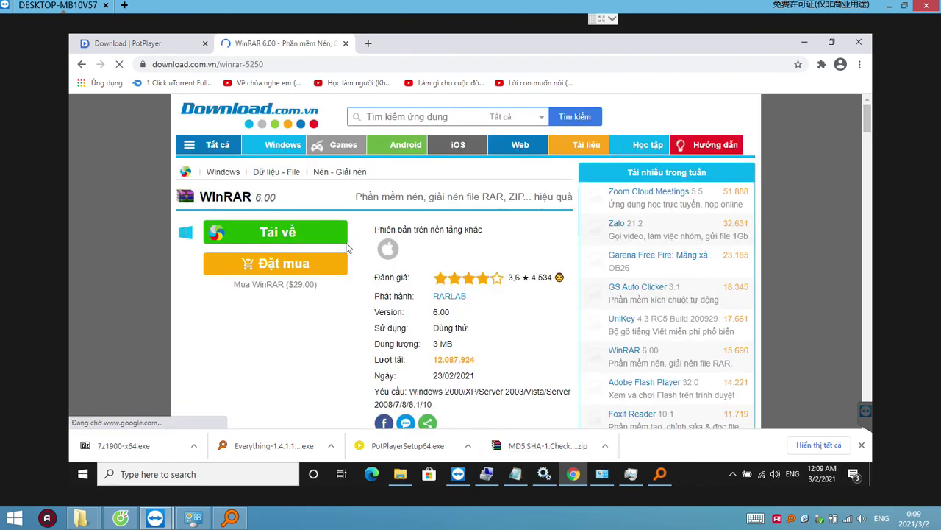
{"action": "left_click", "coordinate": [285, 243]}
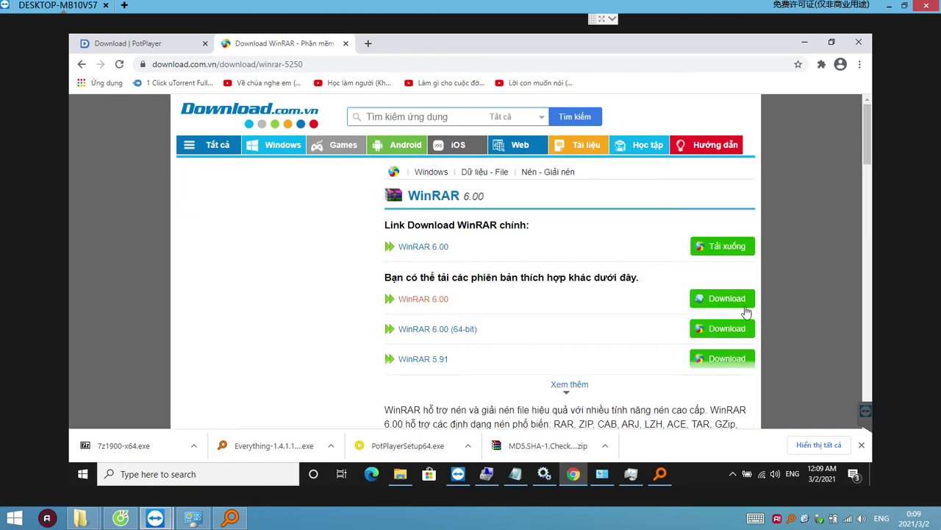